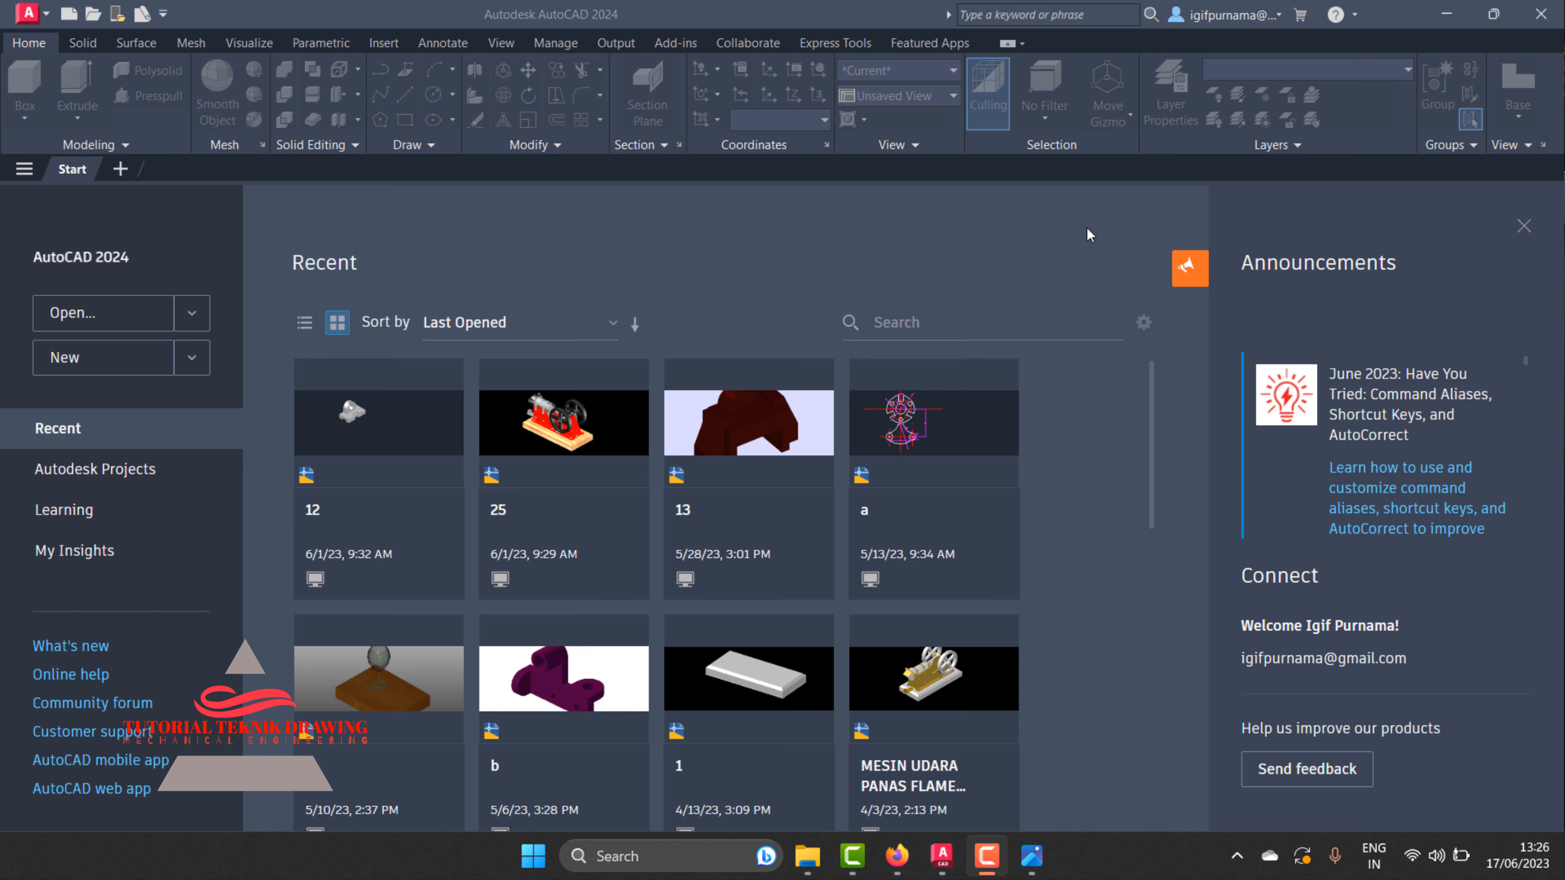
- Open the dimensioned reference image, move its window aside, and create a new drawing in AutoCAD
left_click(1035, 858)
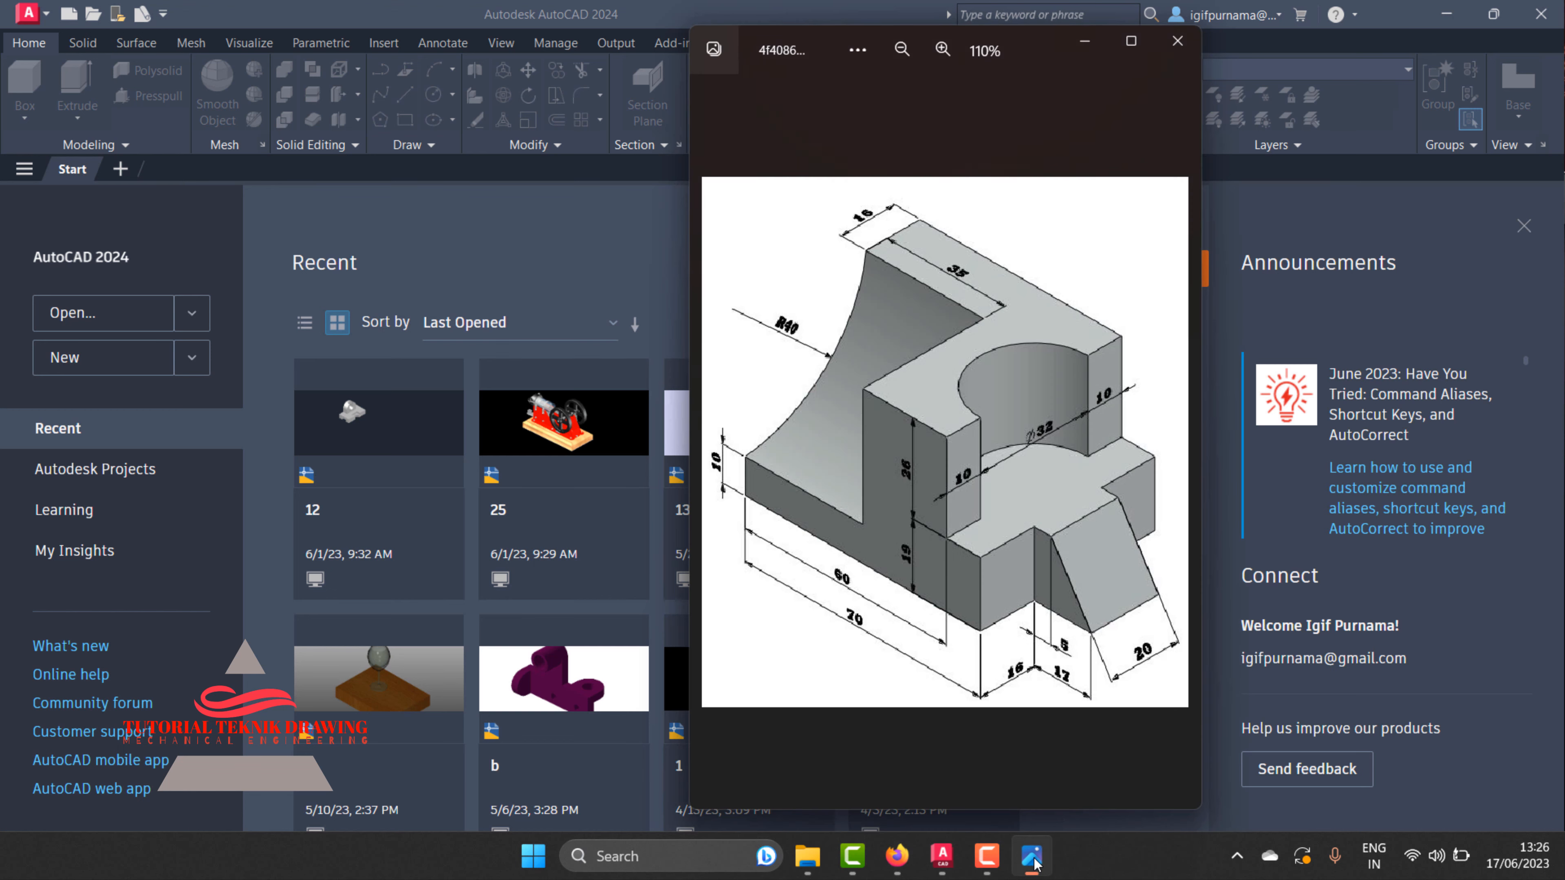
left_click_drag(818, 37, 1130, 64)
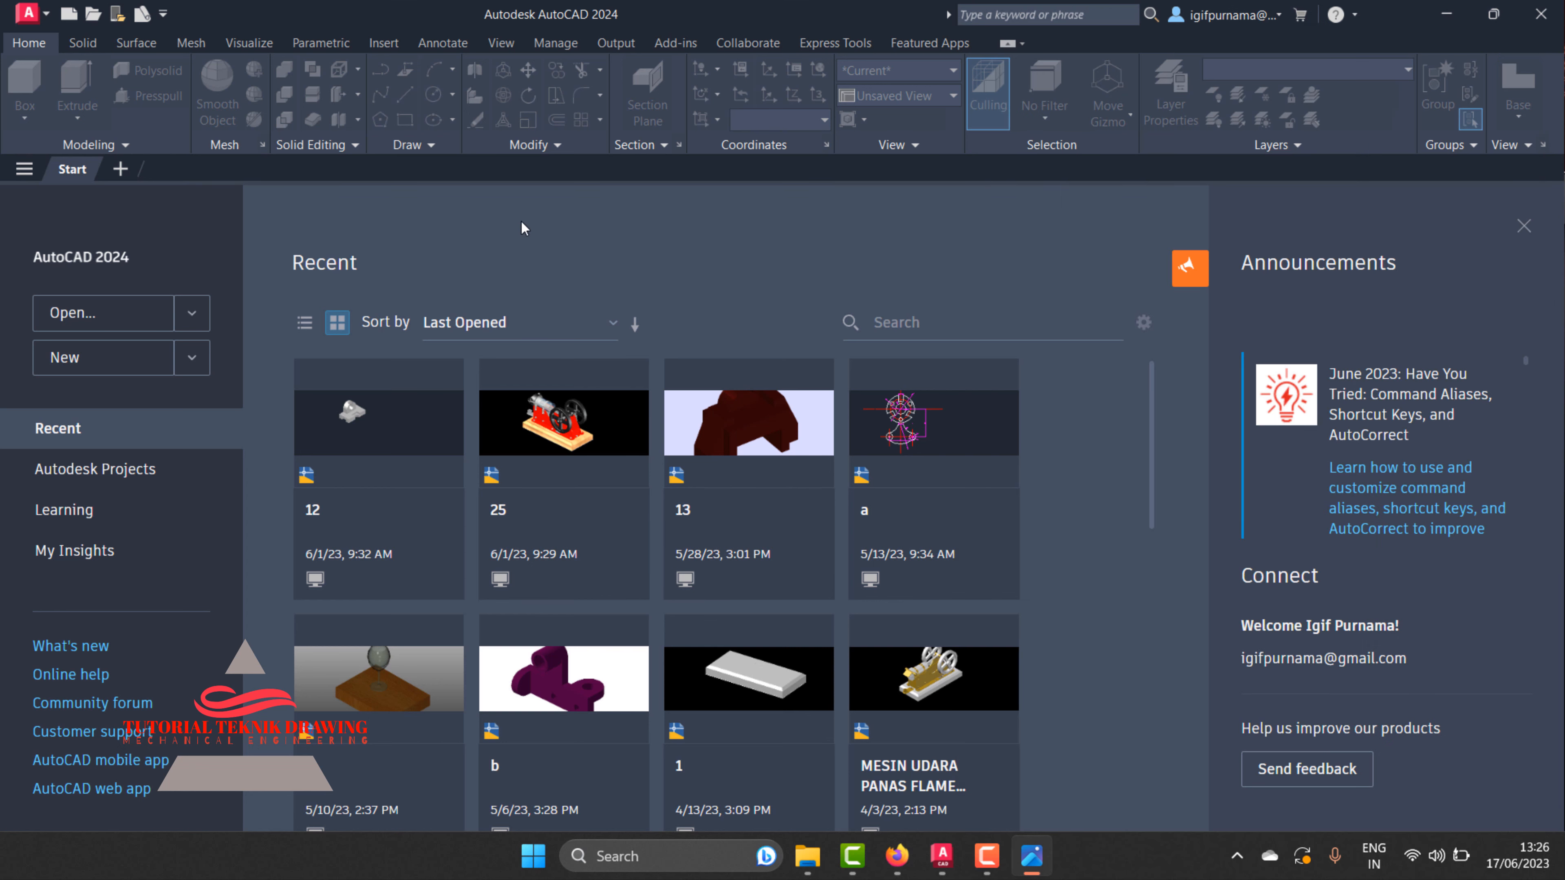
left_click(520, 220)
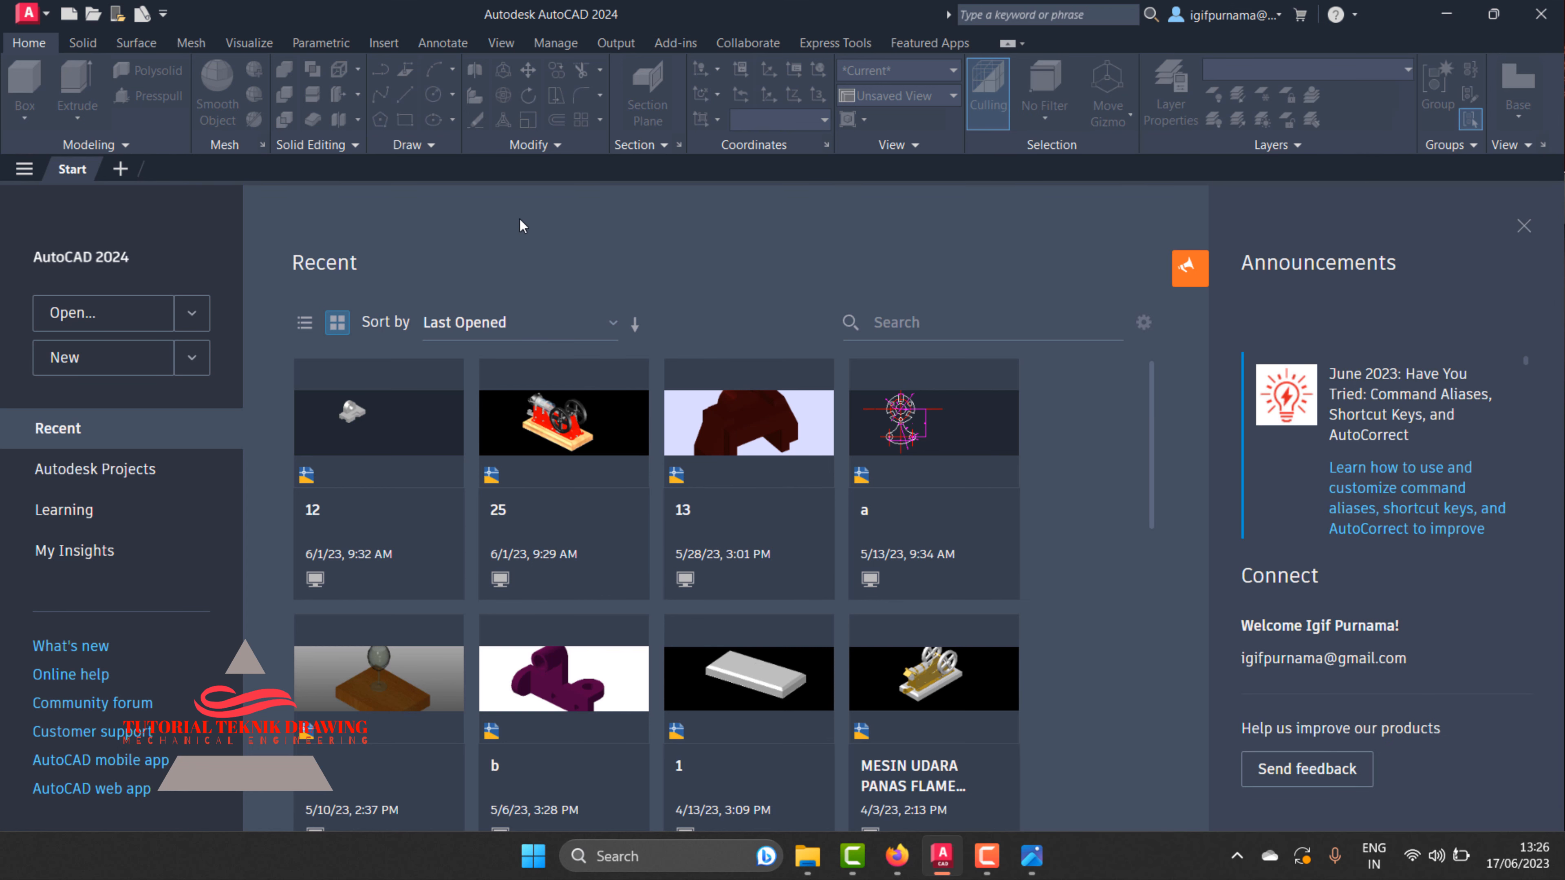
left_click(73, 358)
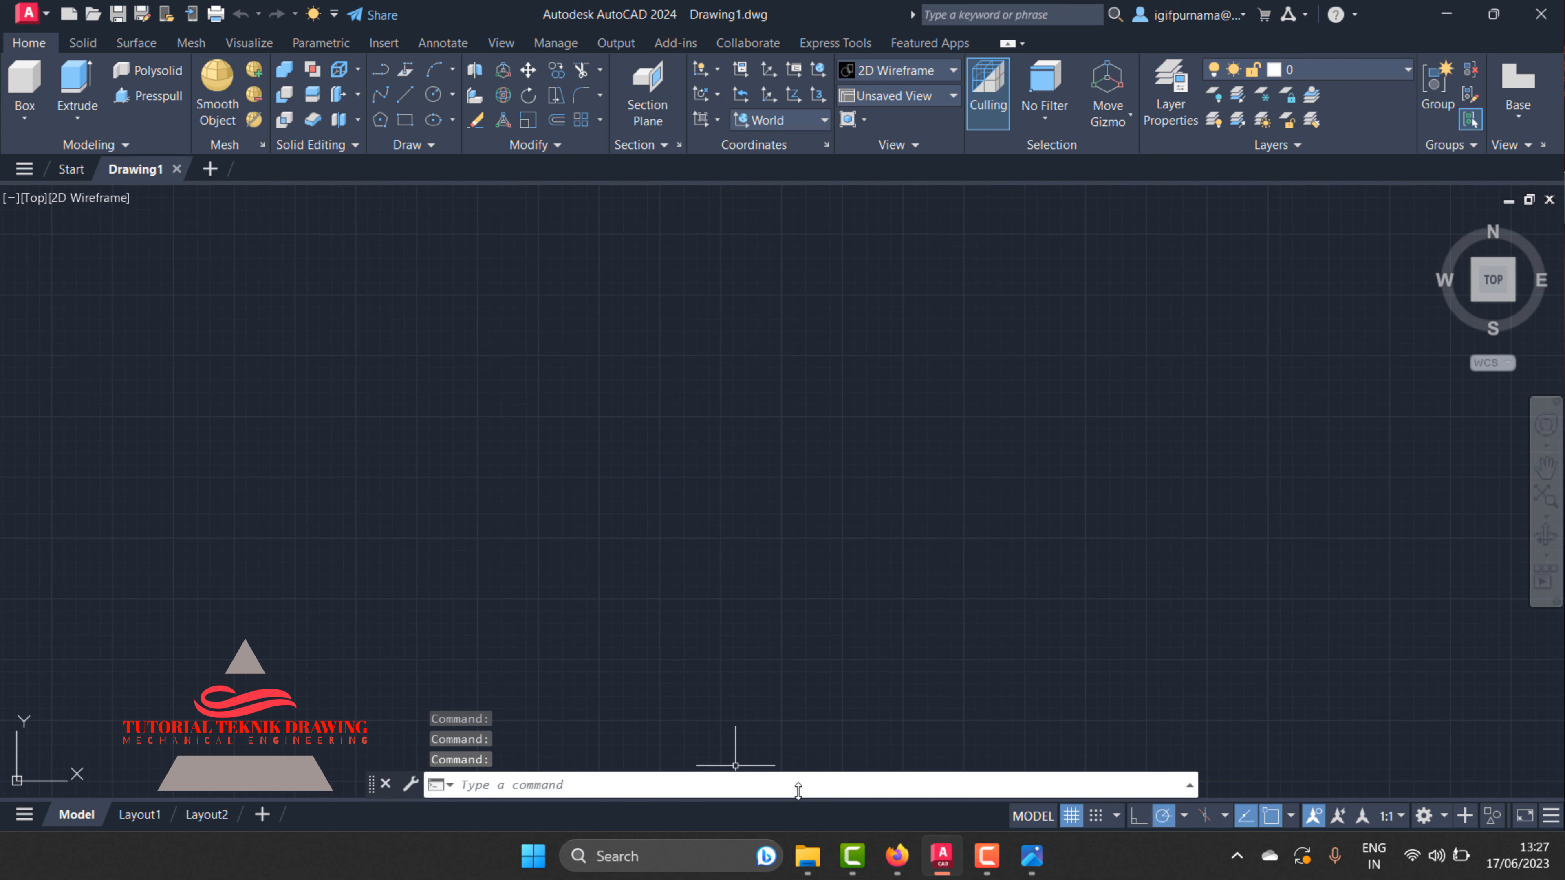
- Check the base length in the reference image and draw a horizontal line 70 units long as the profile's base edge
left_click(1031, 855)
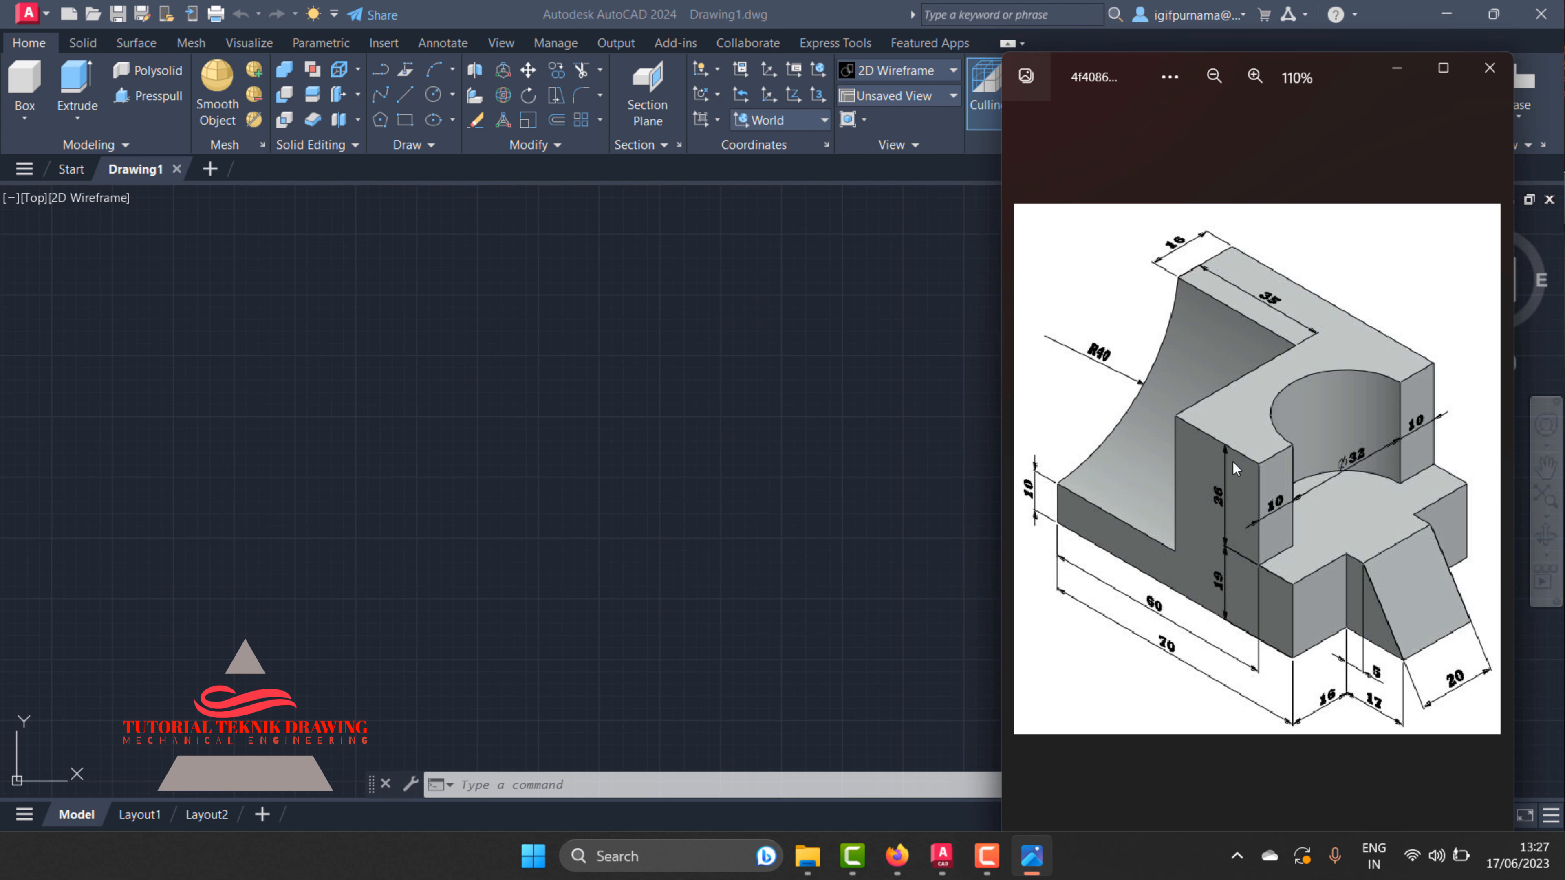
scroll(1218, 500, "up", 1)
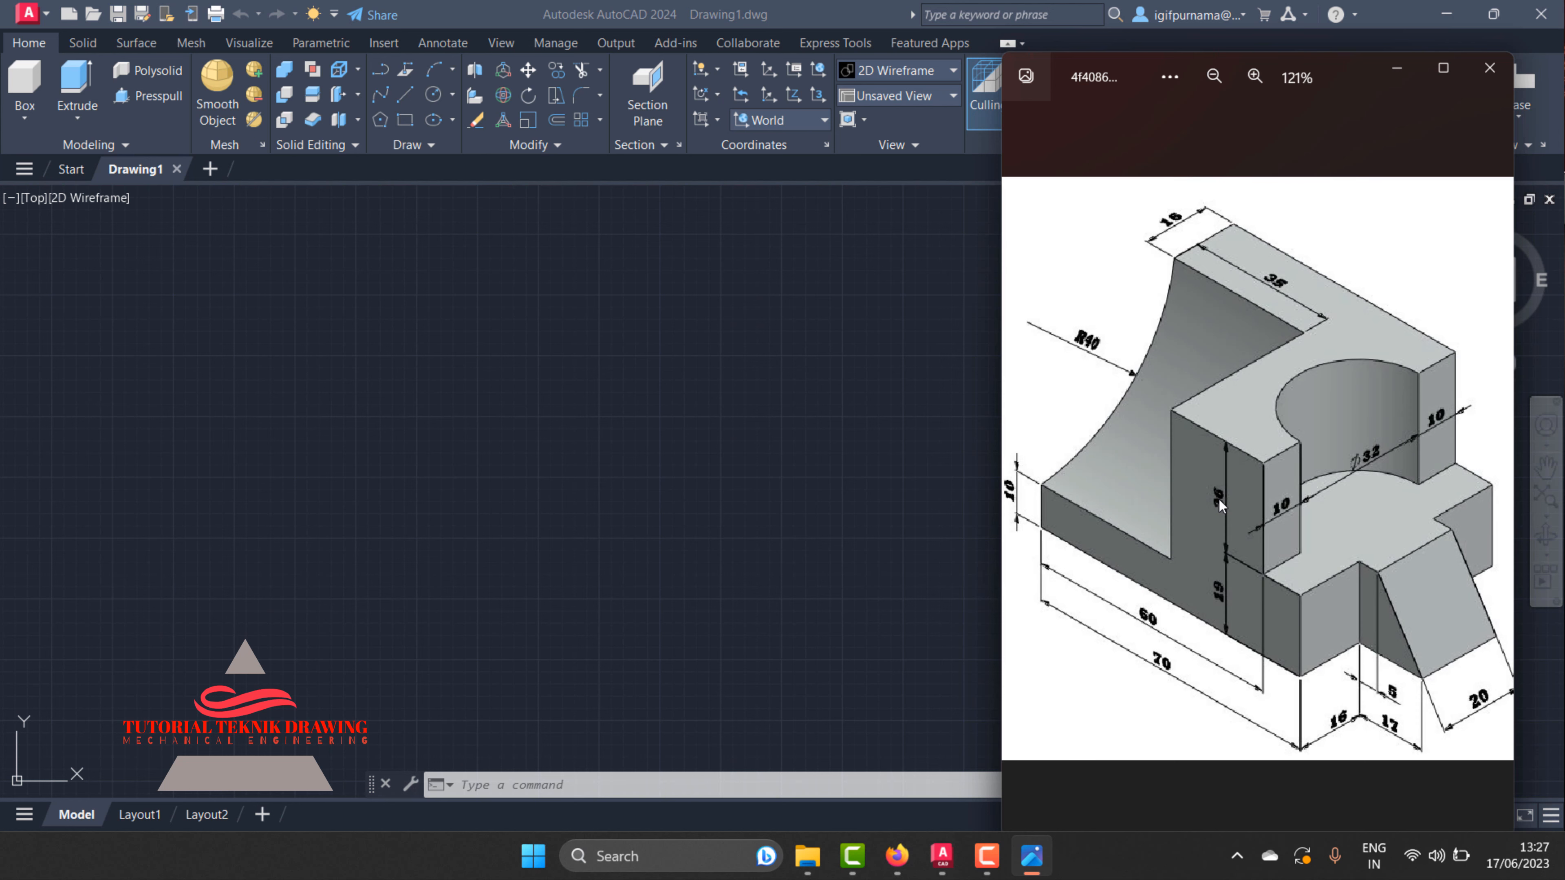
scroll(1219, 499, "down", 1)
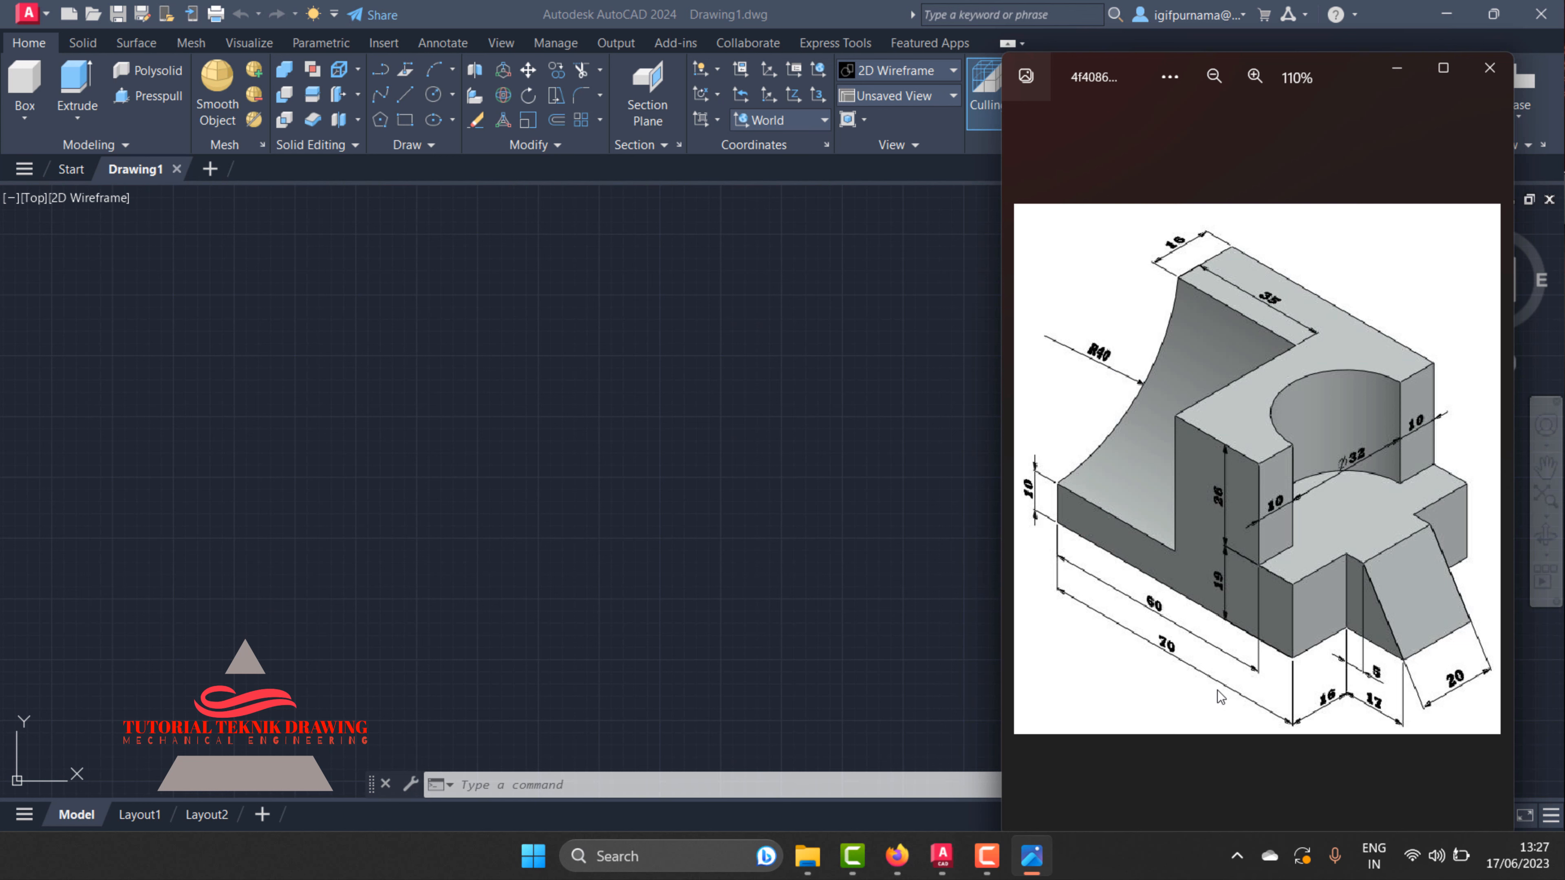
scroll(1163, 660, "up", 1)
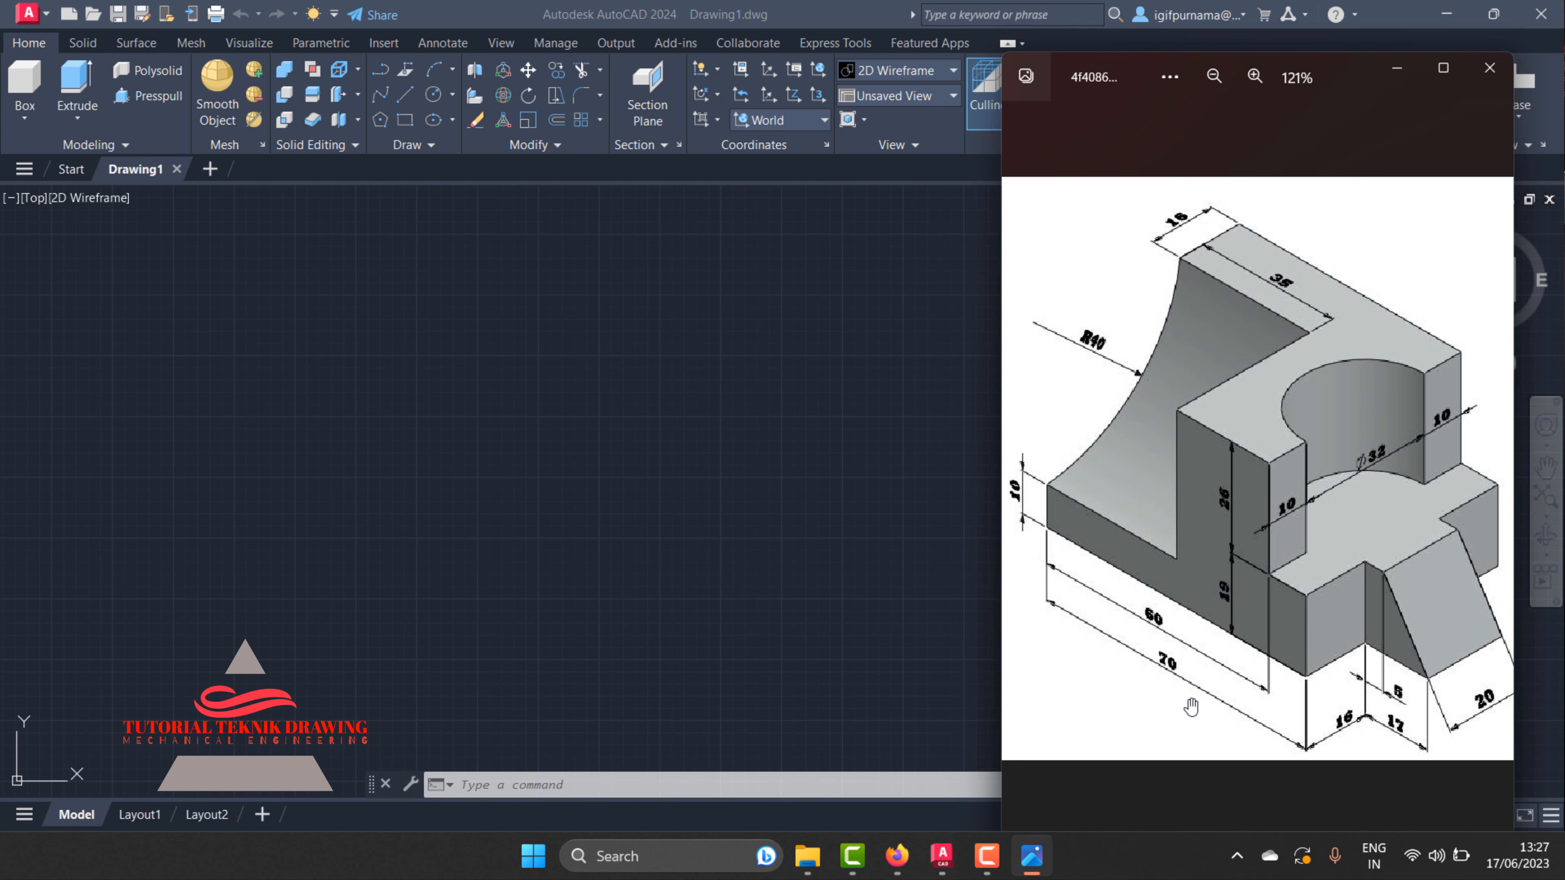
scroll(1188, 702, "up", 1)
scroll(1174, 699, "down", 1)
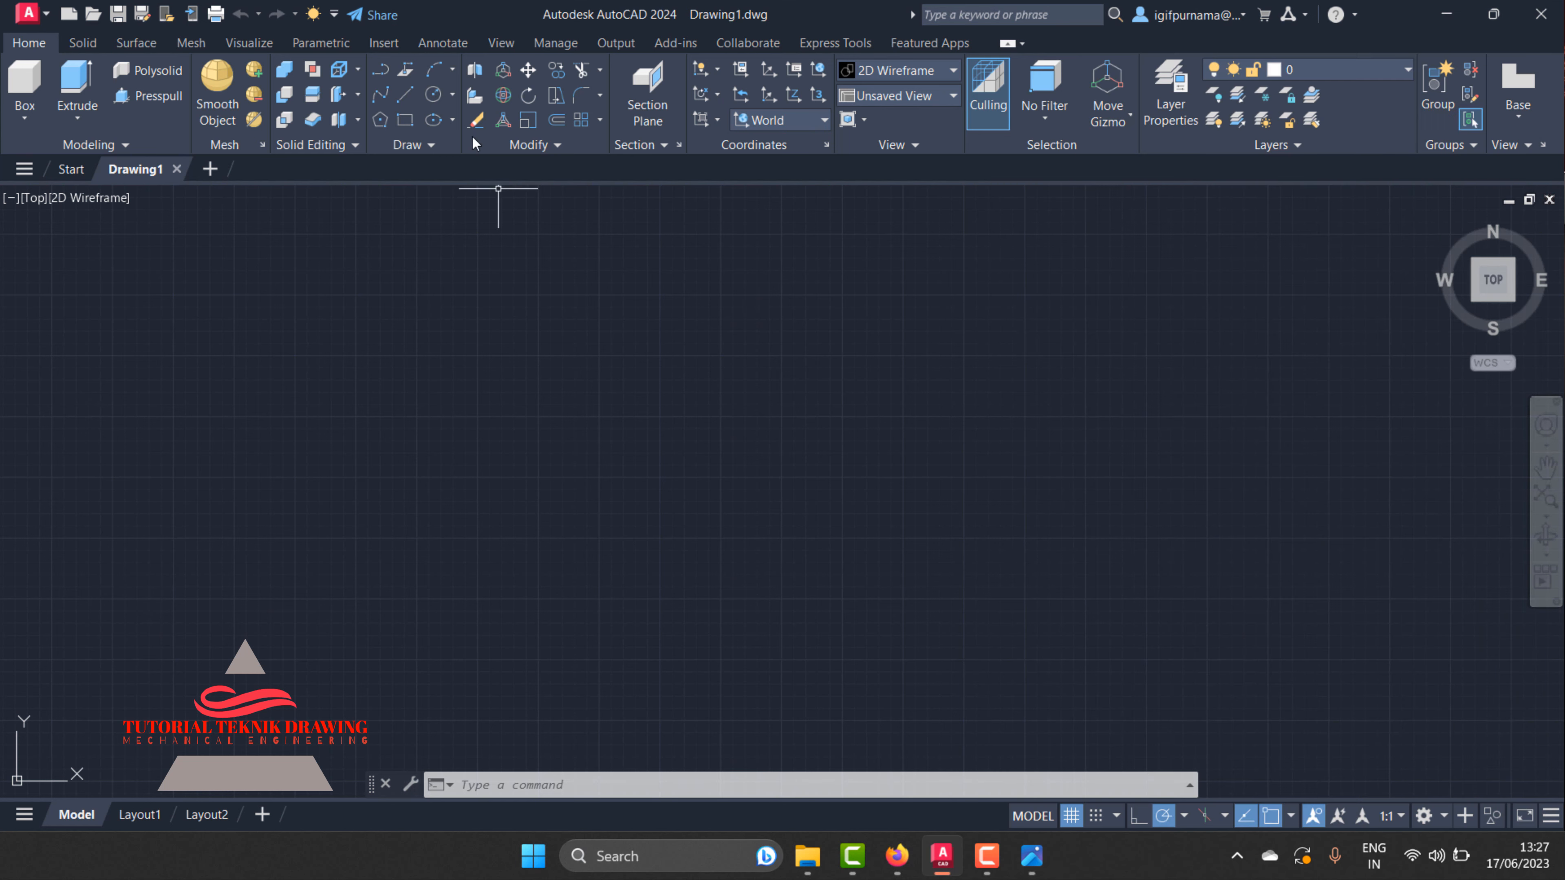
left_click(404, 95)
left_click(618, 422)
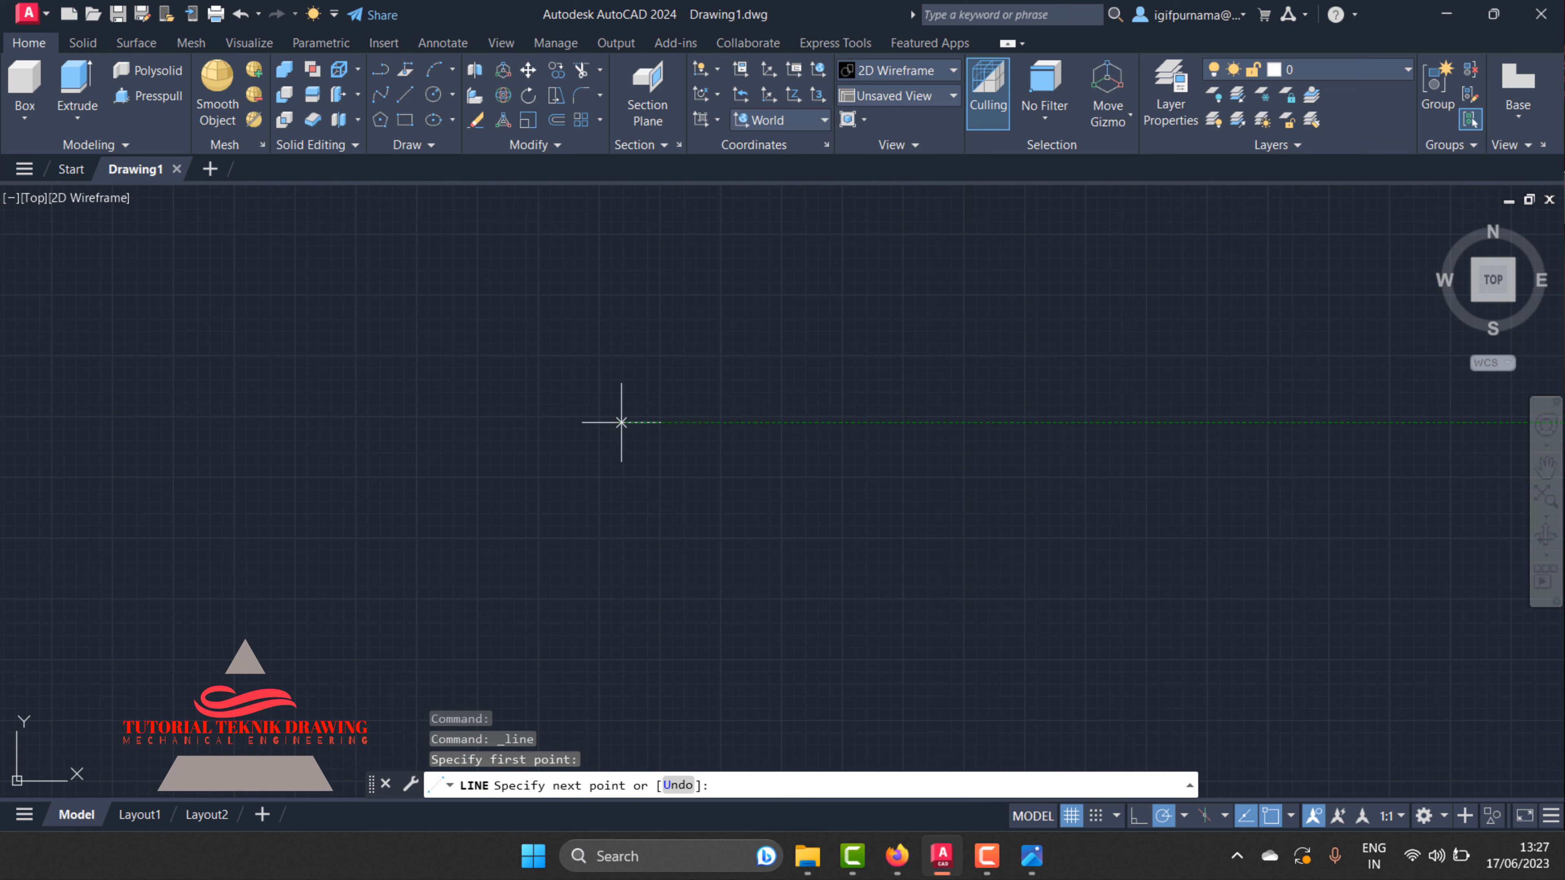
type("7")
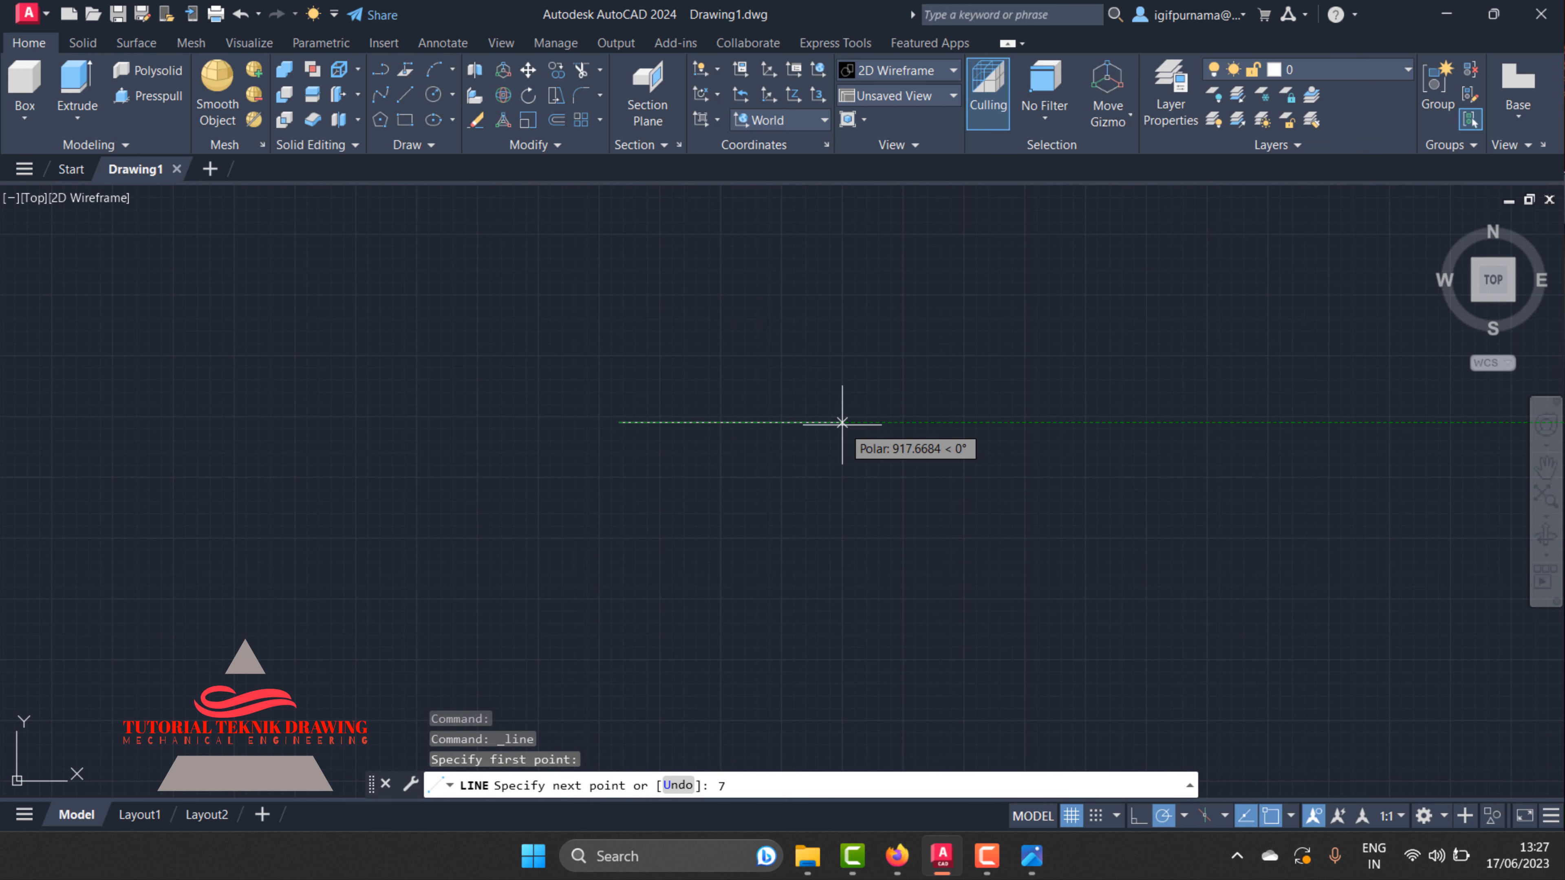
type("0")
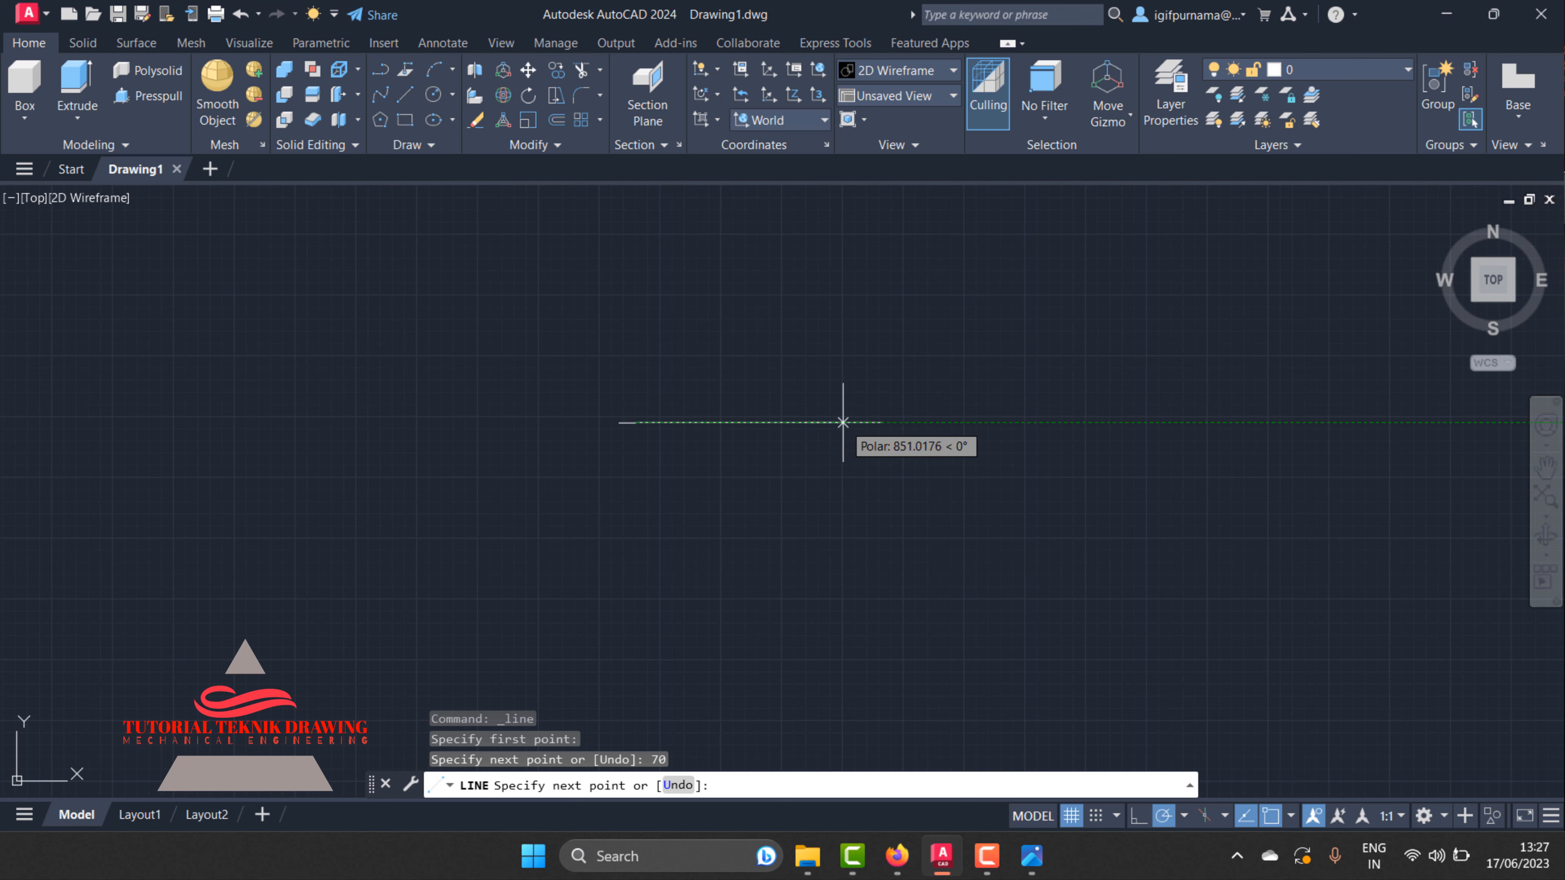
key("Return")
key("Return")
scroll(560, 438, "up", 8)
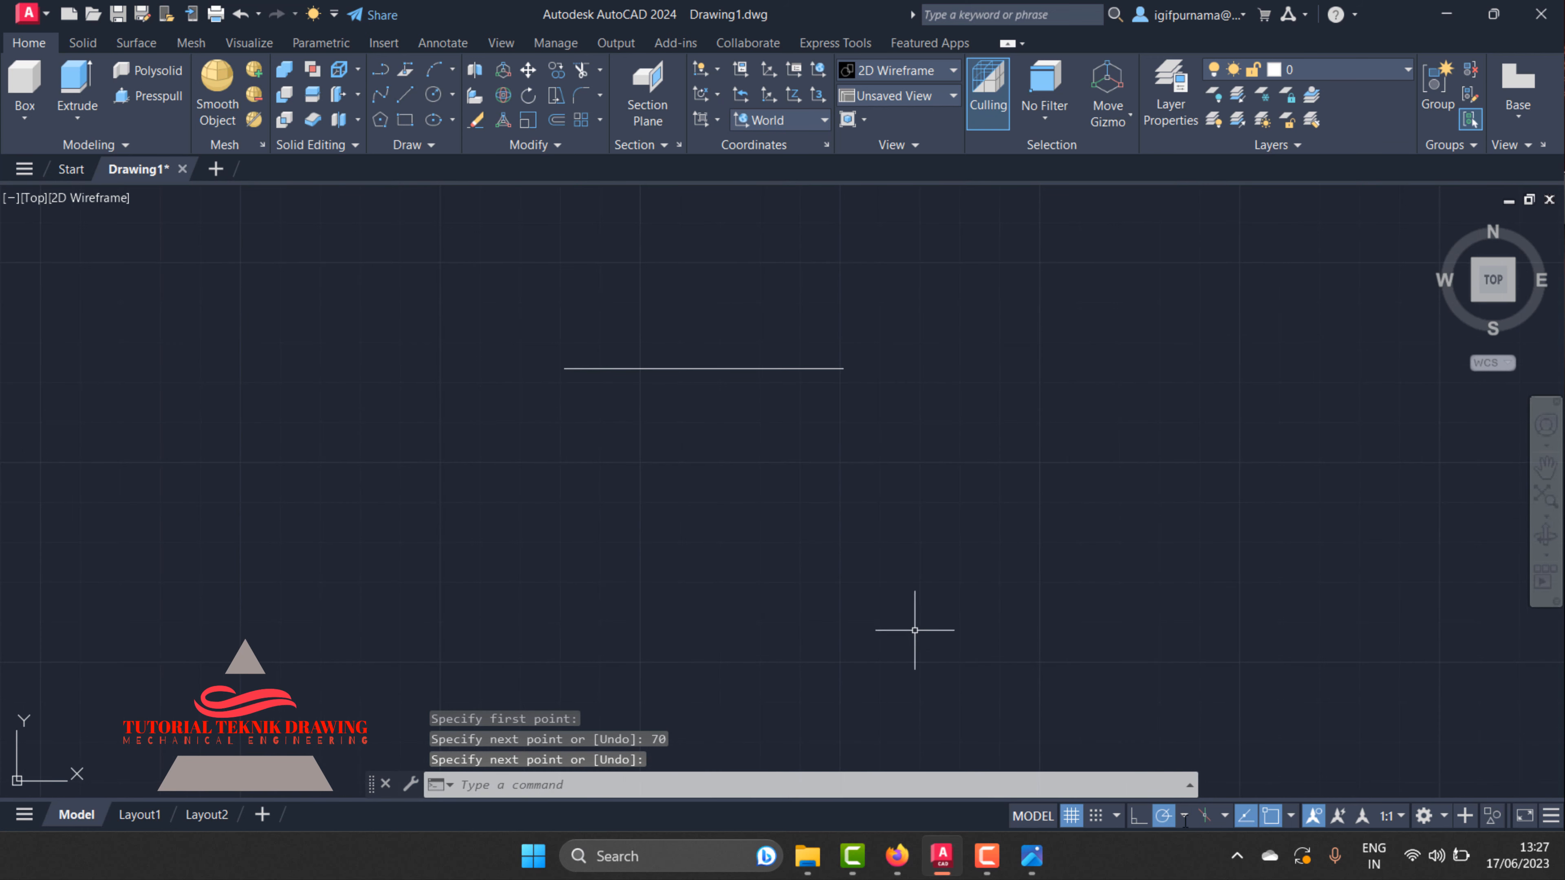
- Check the part's heights in the reference image, and add 19 and 26 in Calculator
left_click(1032, 855)
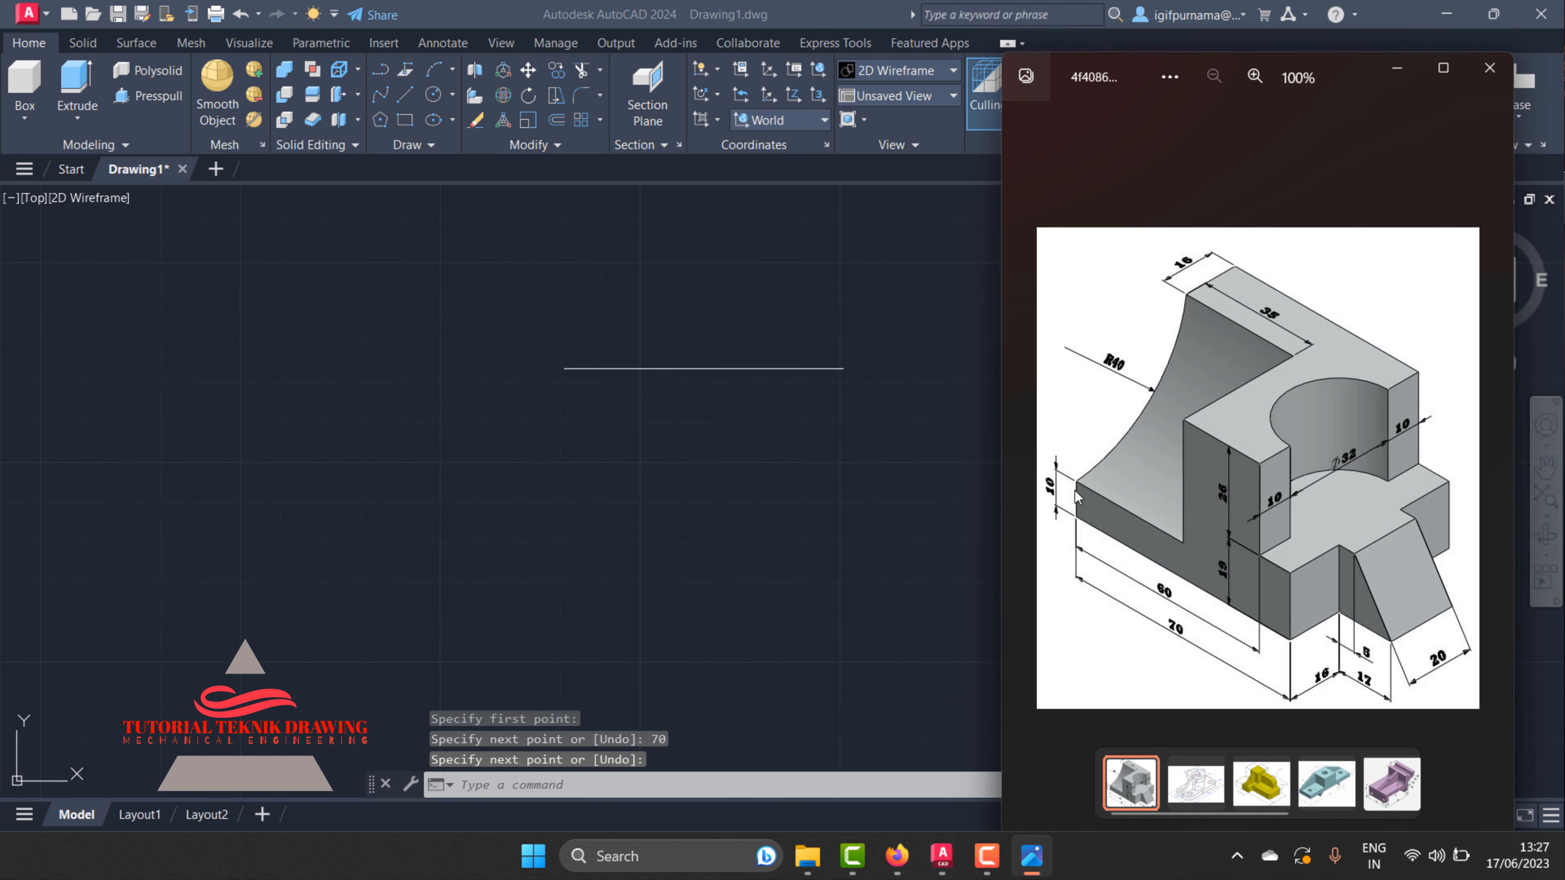
scroll(1248, 634, "up", 4)
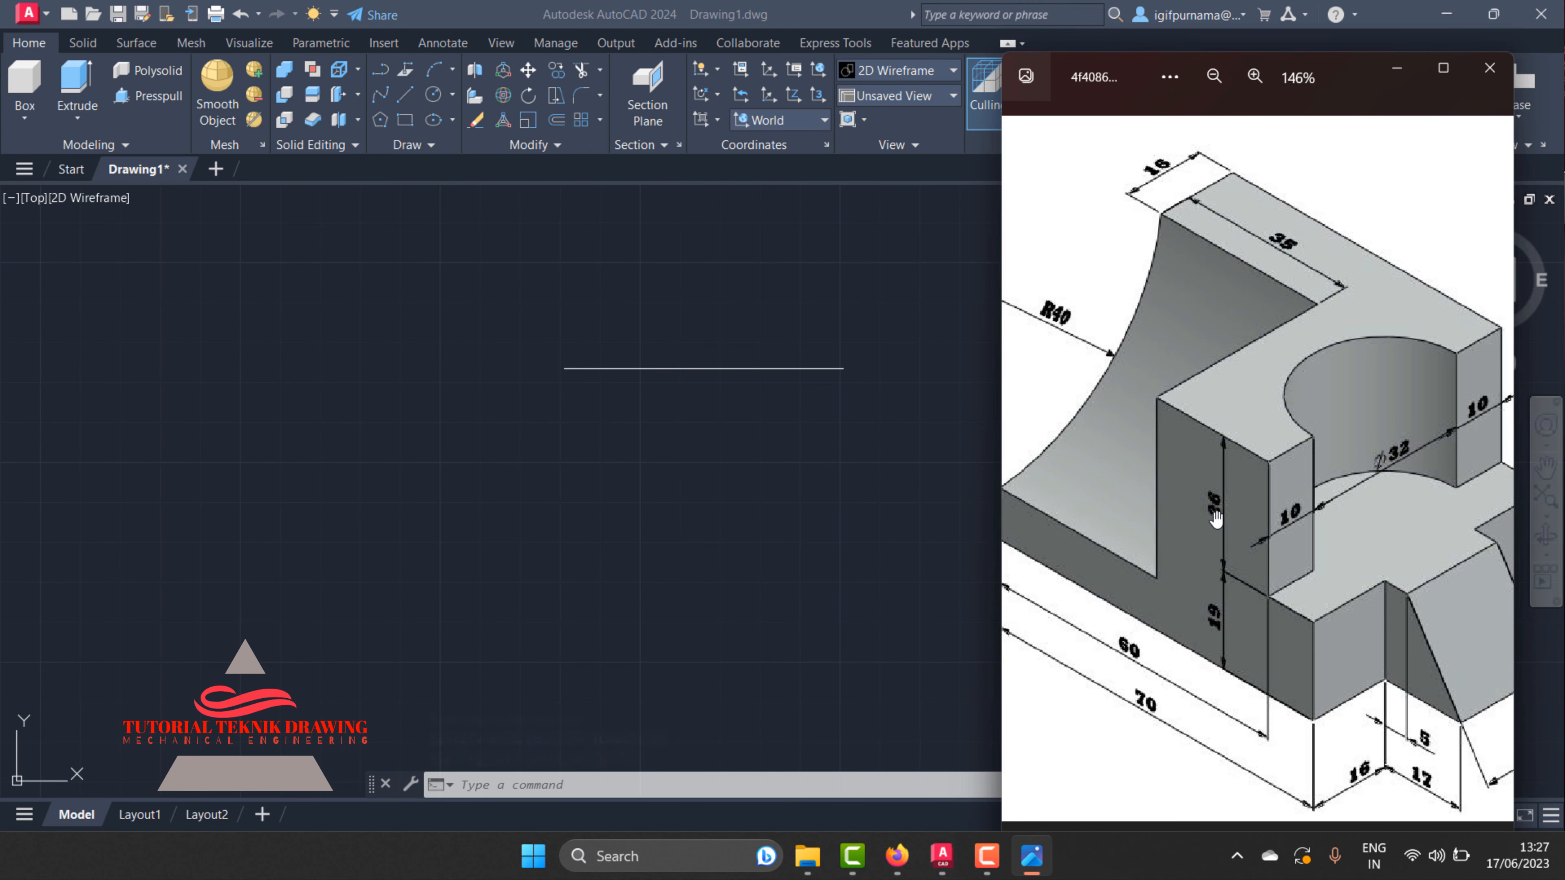
left_click(695, 849)
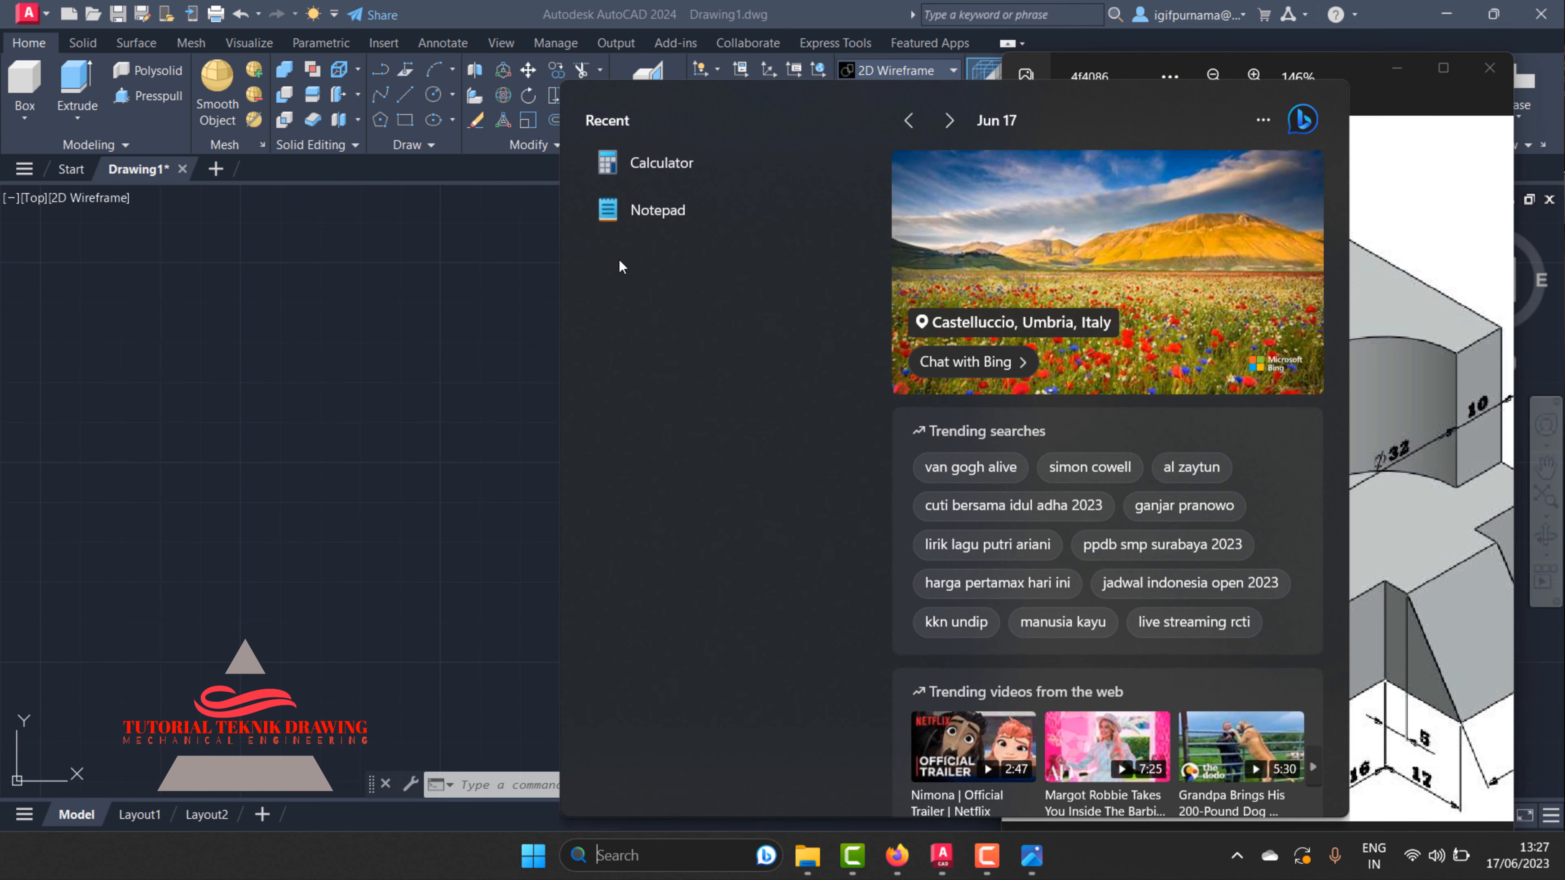
left_click(654, 179)
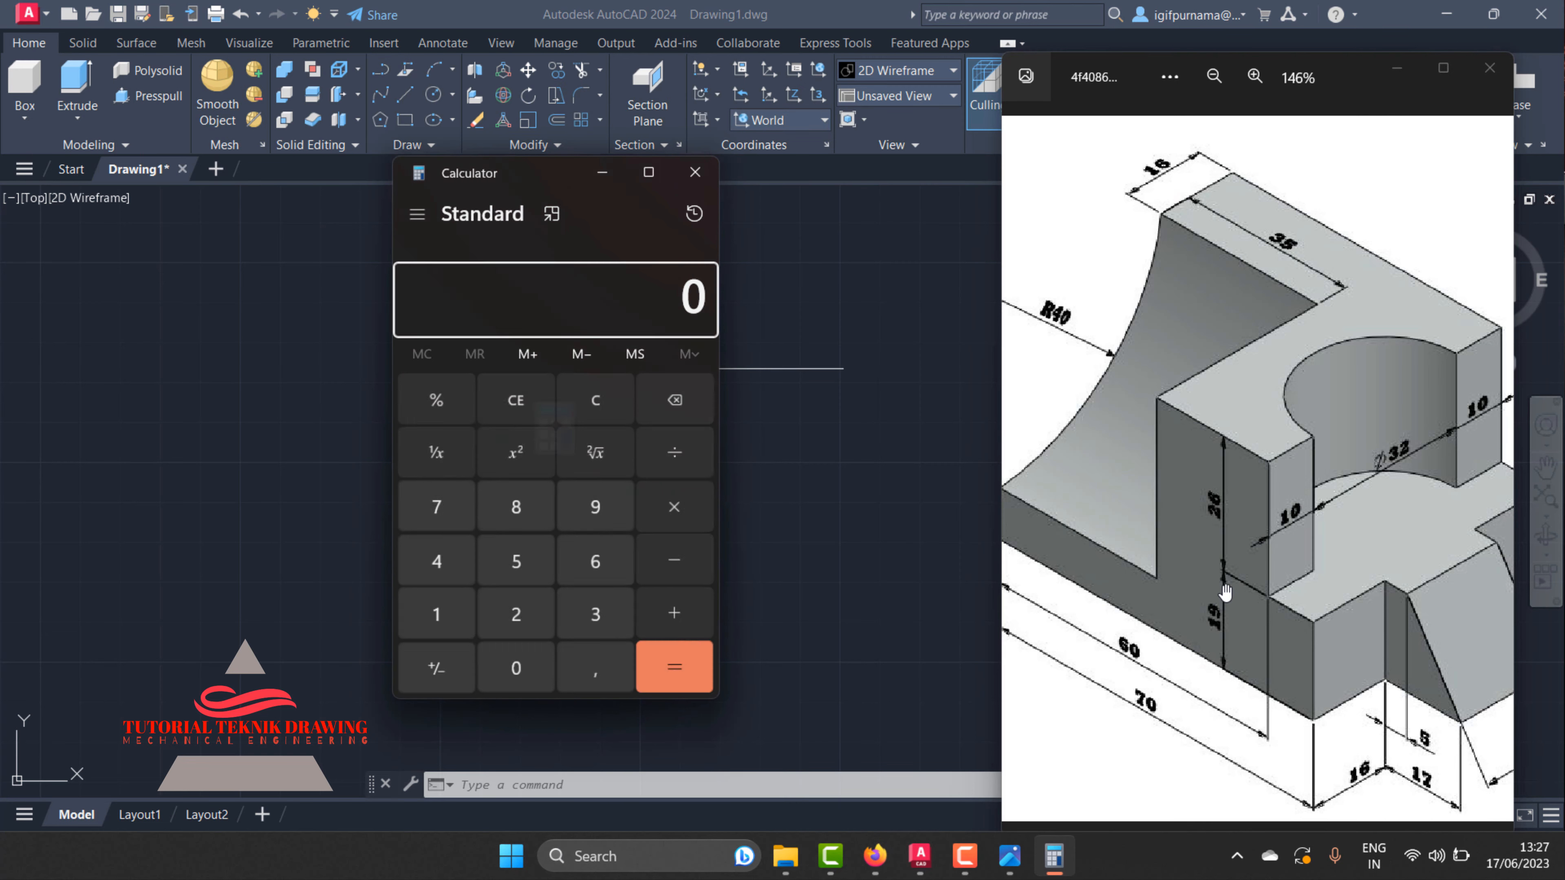
scroll(1218, 589, "down", 2)
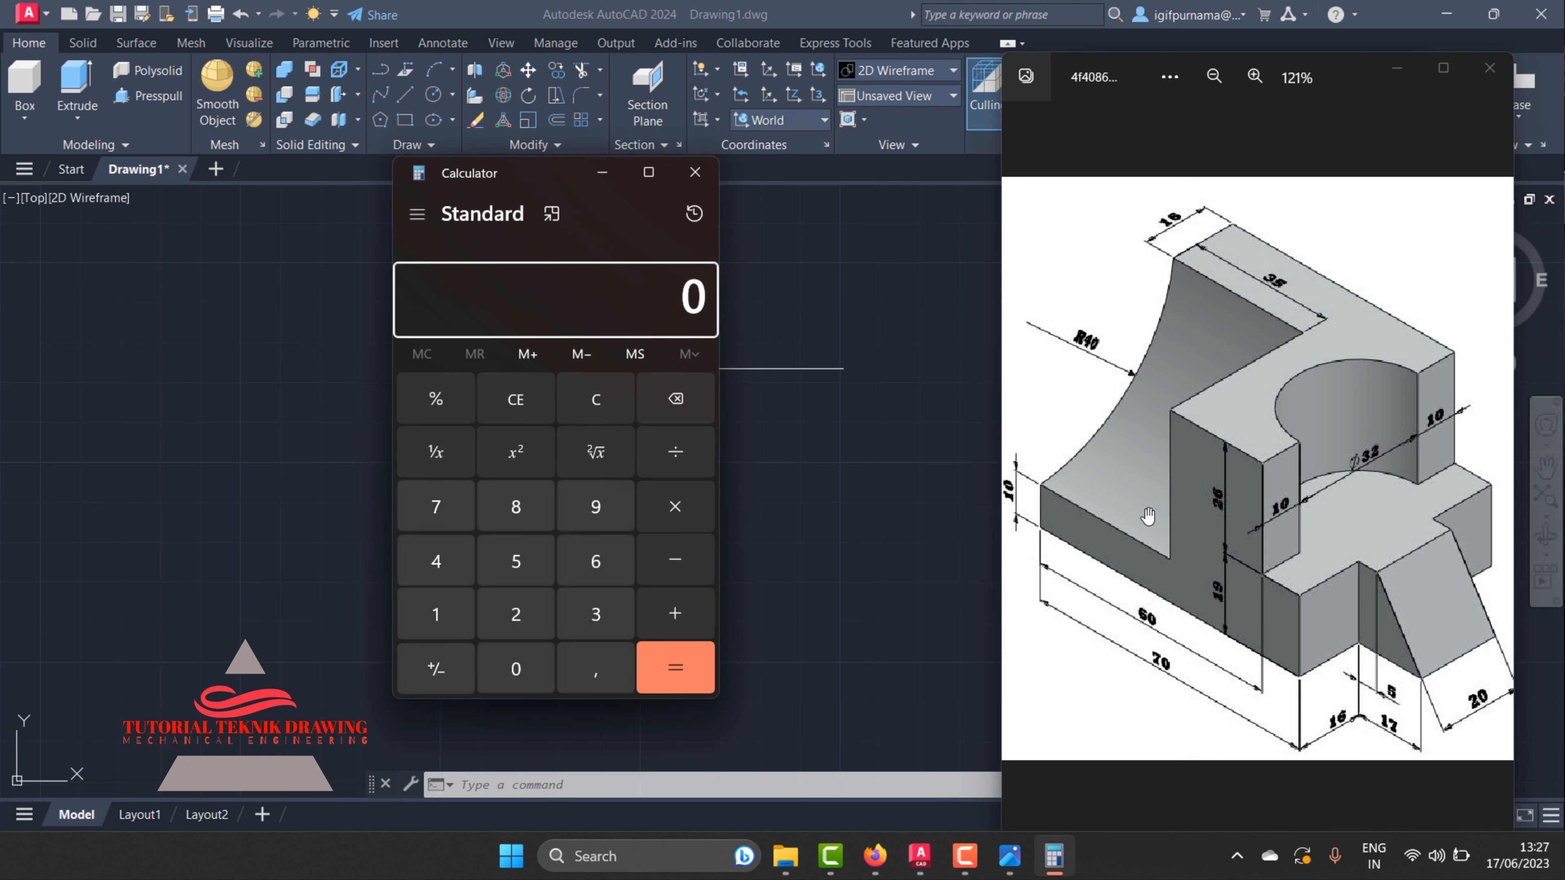
left_click(439, 613)
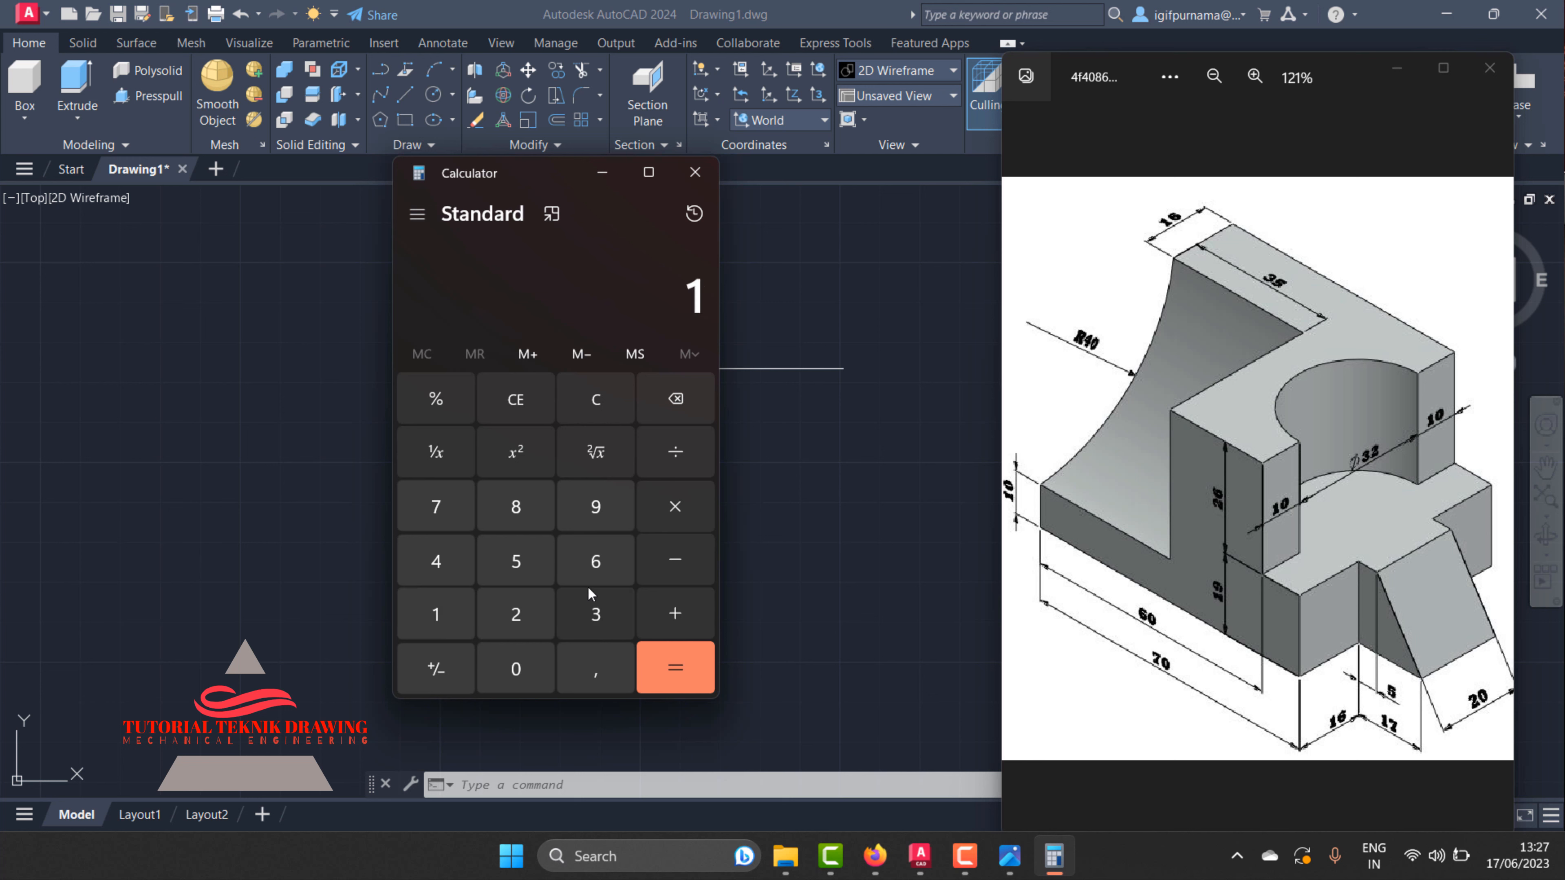
left_click(595, 506)
left_click(663, 602)
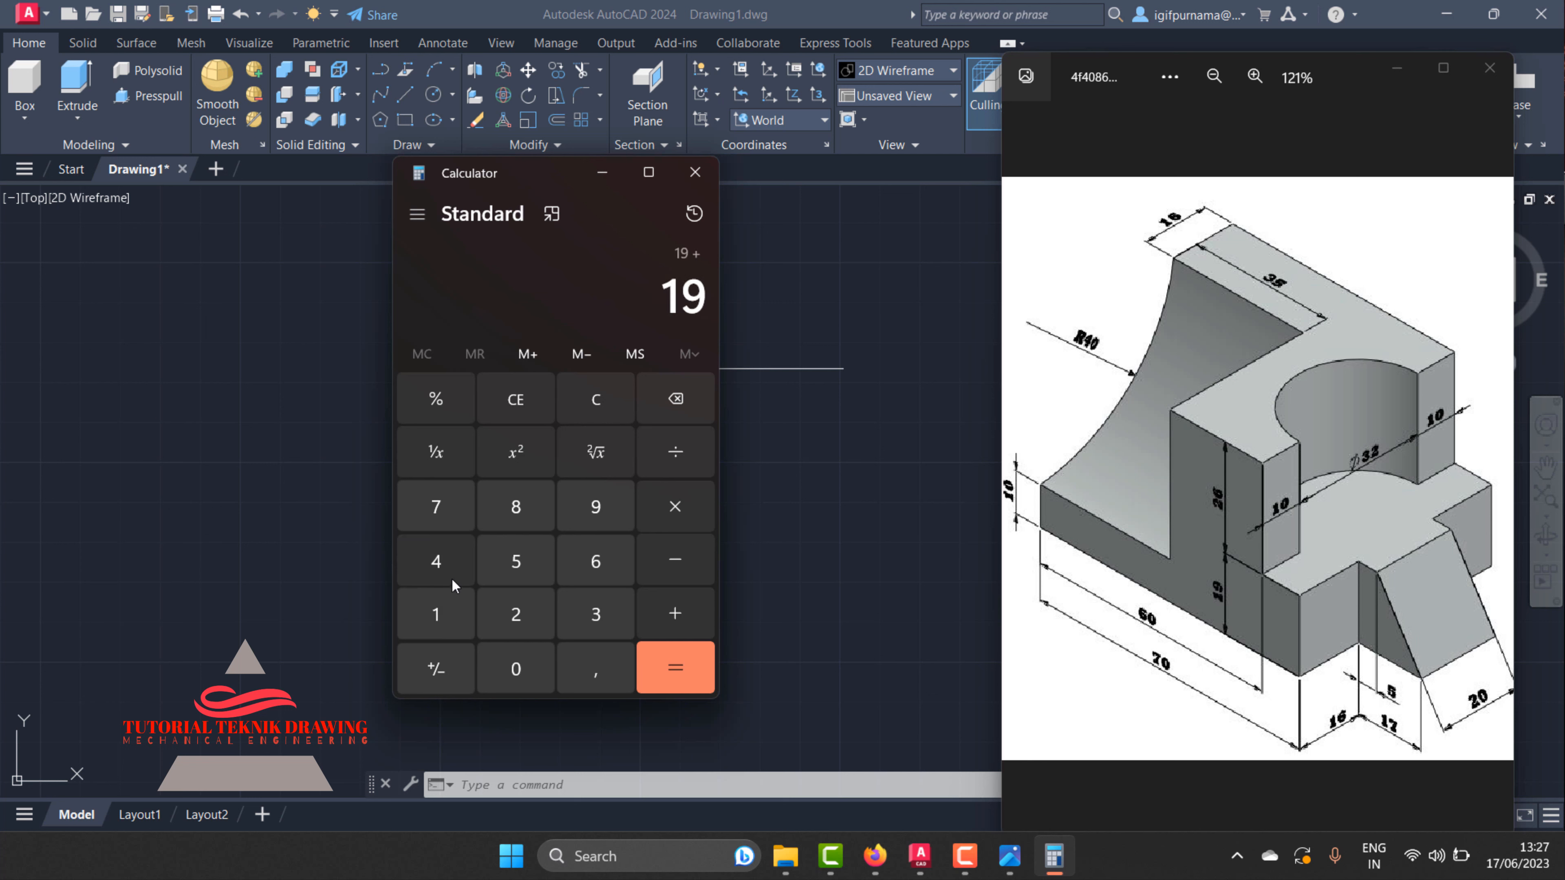
left_click(503, 612)
left_click(590, 562)
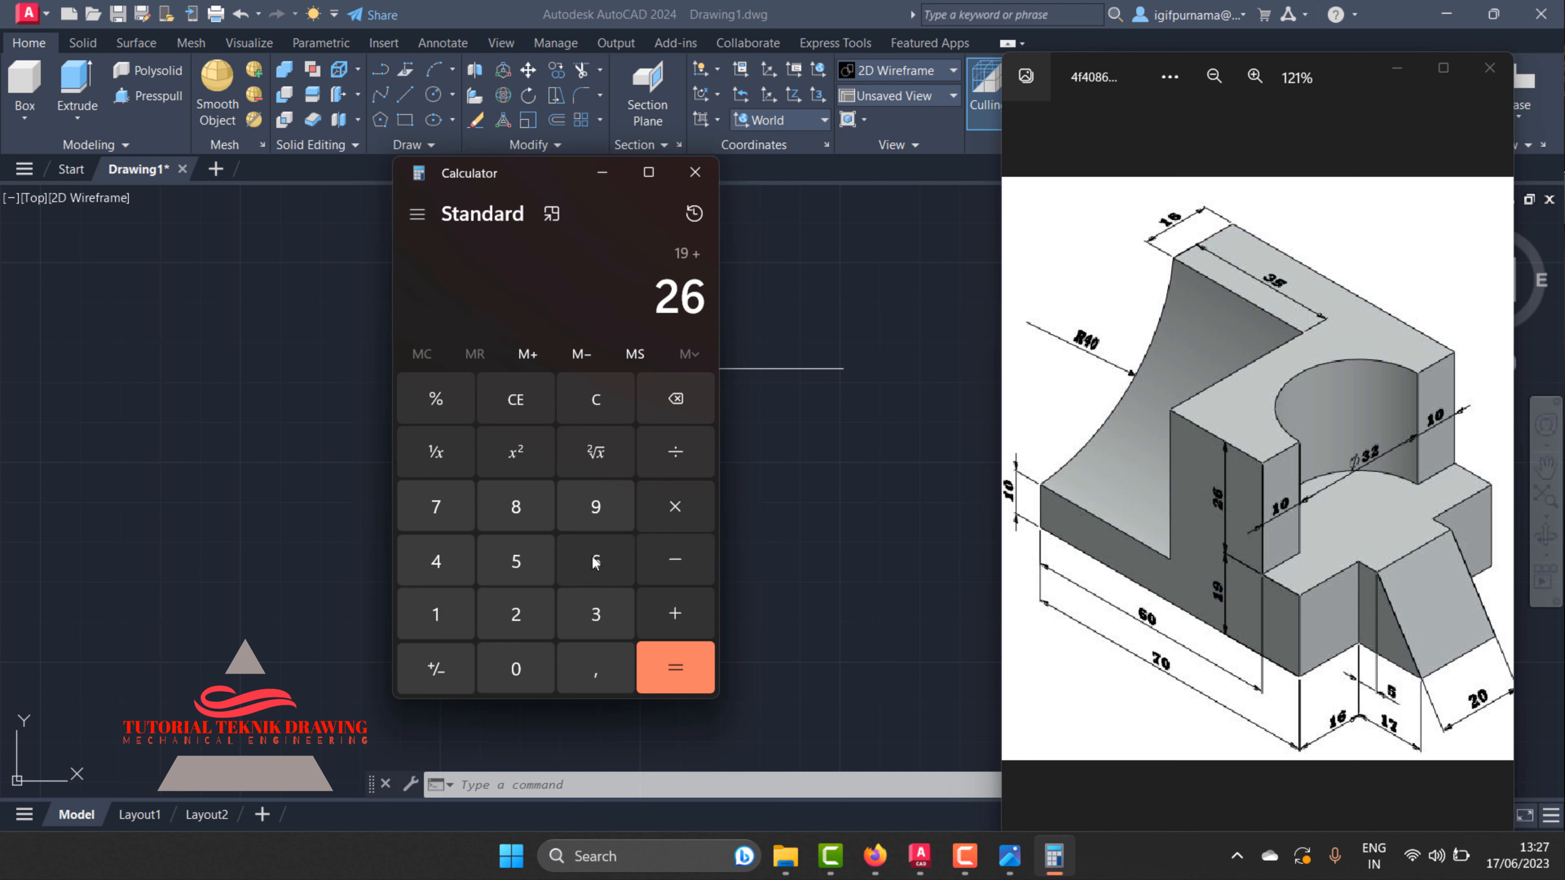
left_click(672, 683)
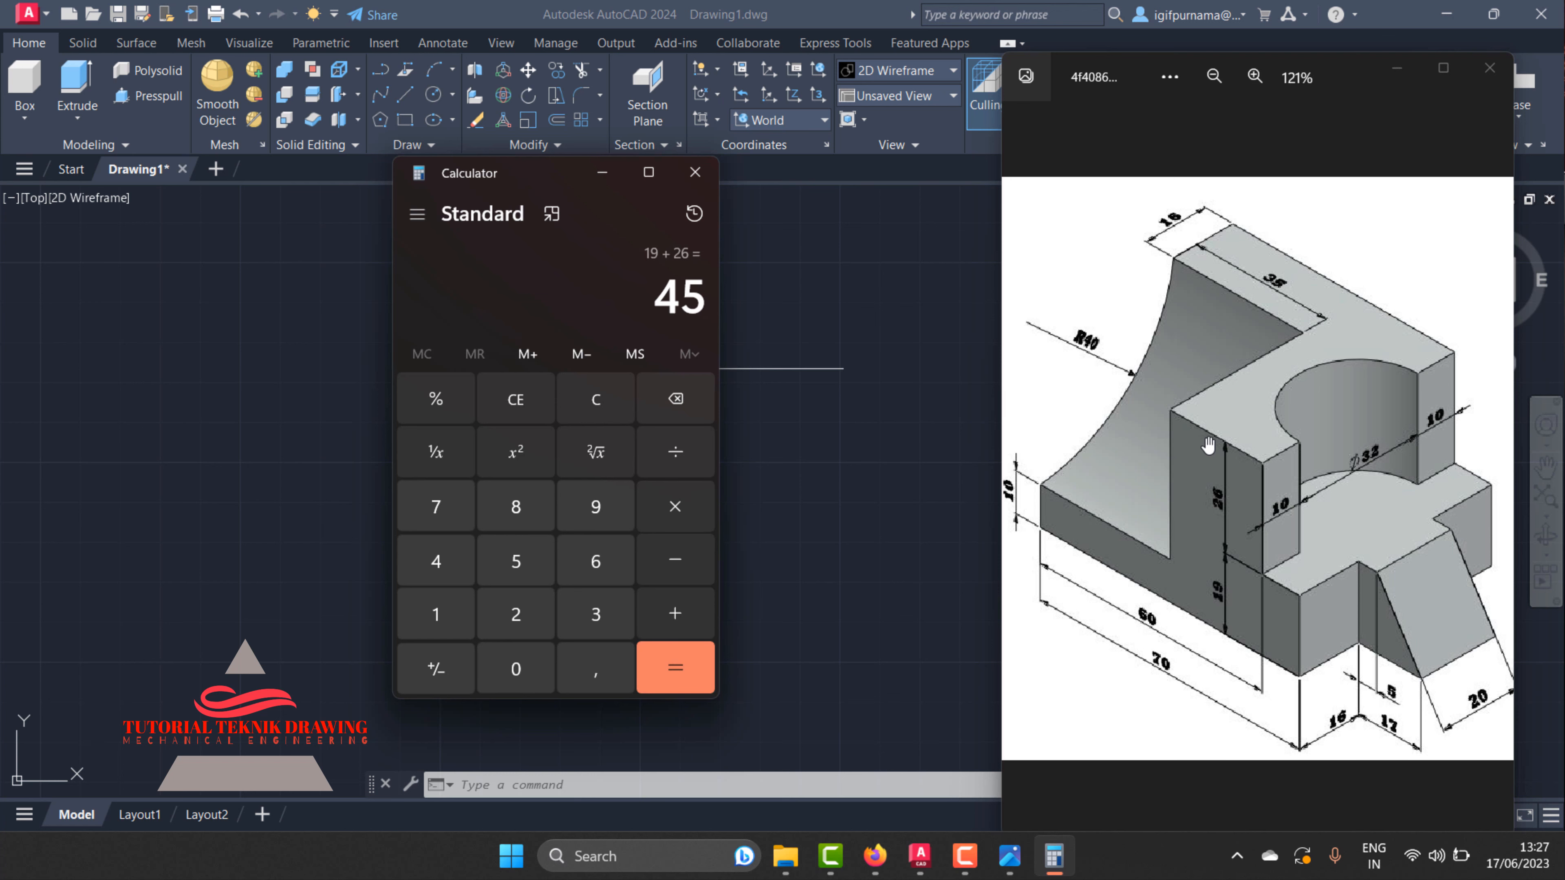
left_click(602, 172)
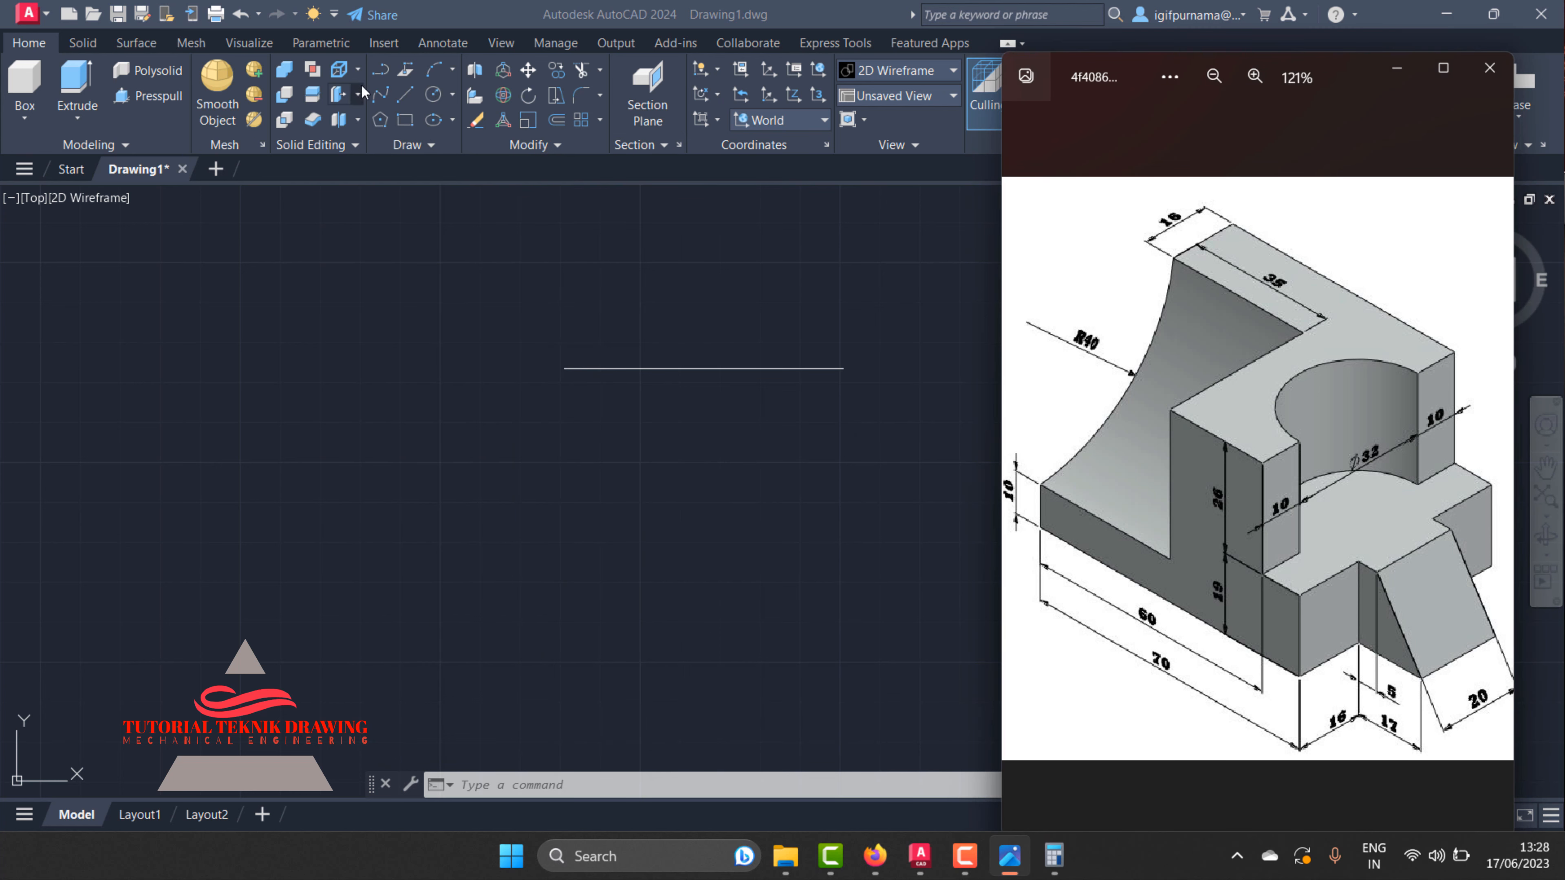
- Draw a vertical line 46 units upward from the left end of the base line
left_click(405, 95)
left_click(565, 368)
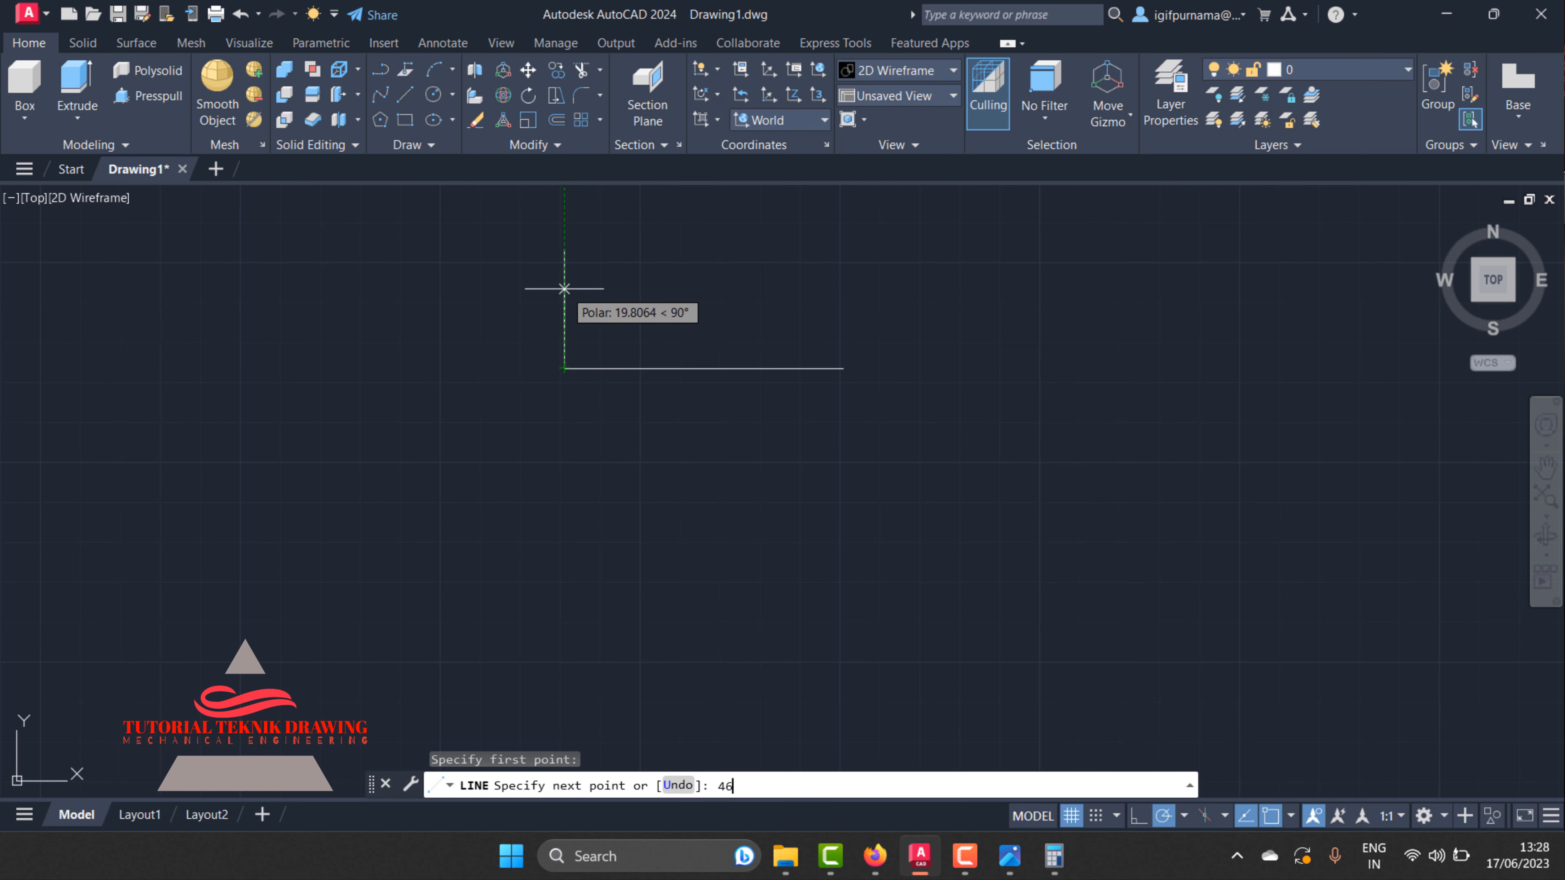
type("46")
key("Return")
key("Return")
scroll(594, 401, "up", 4)
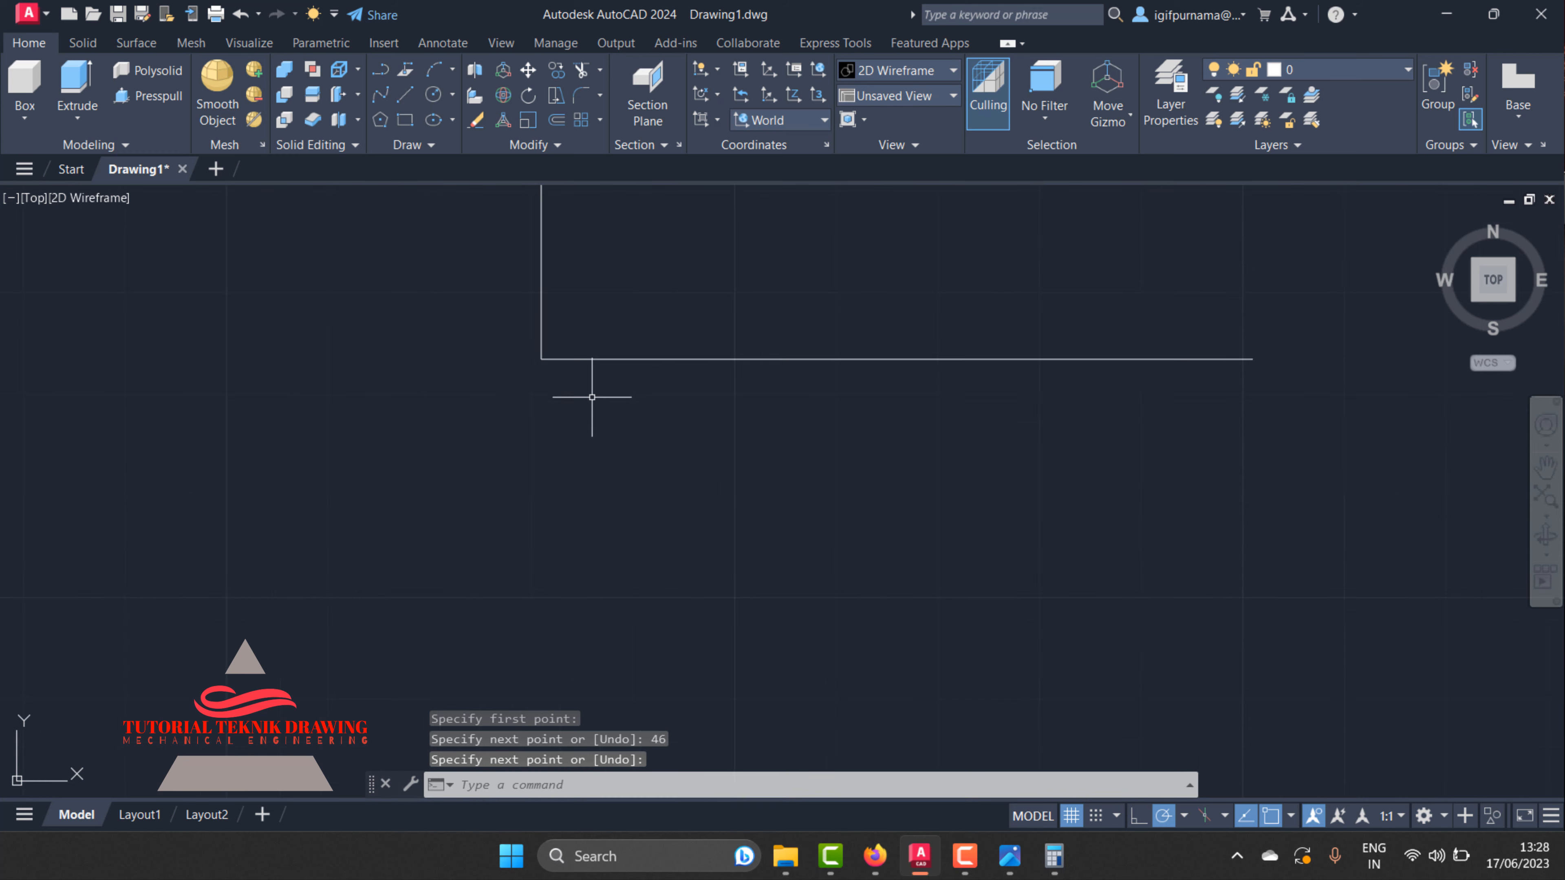
scroll(648, 479, "down", 6)
scroll(664, 413, "up", 4)
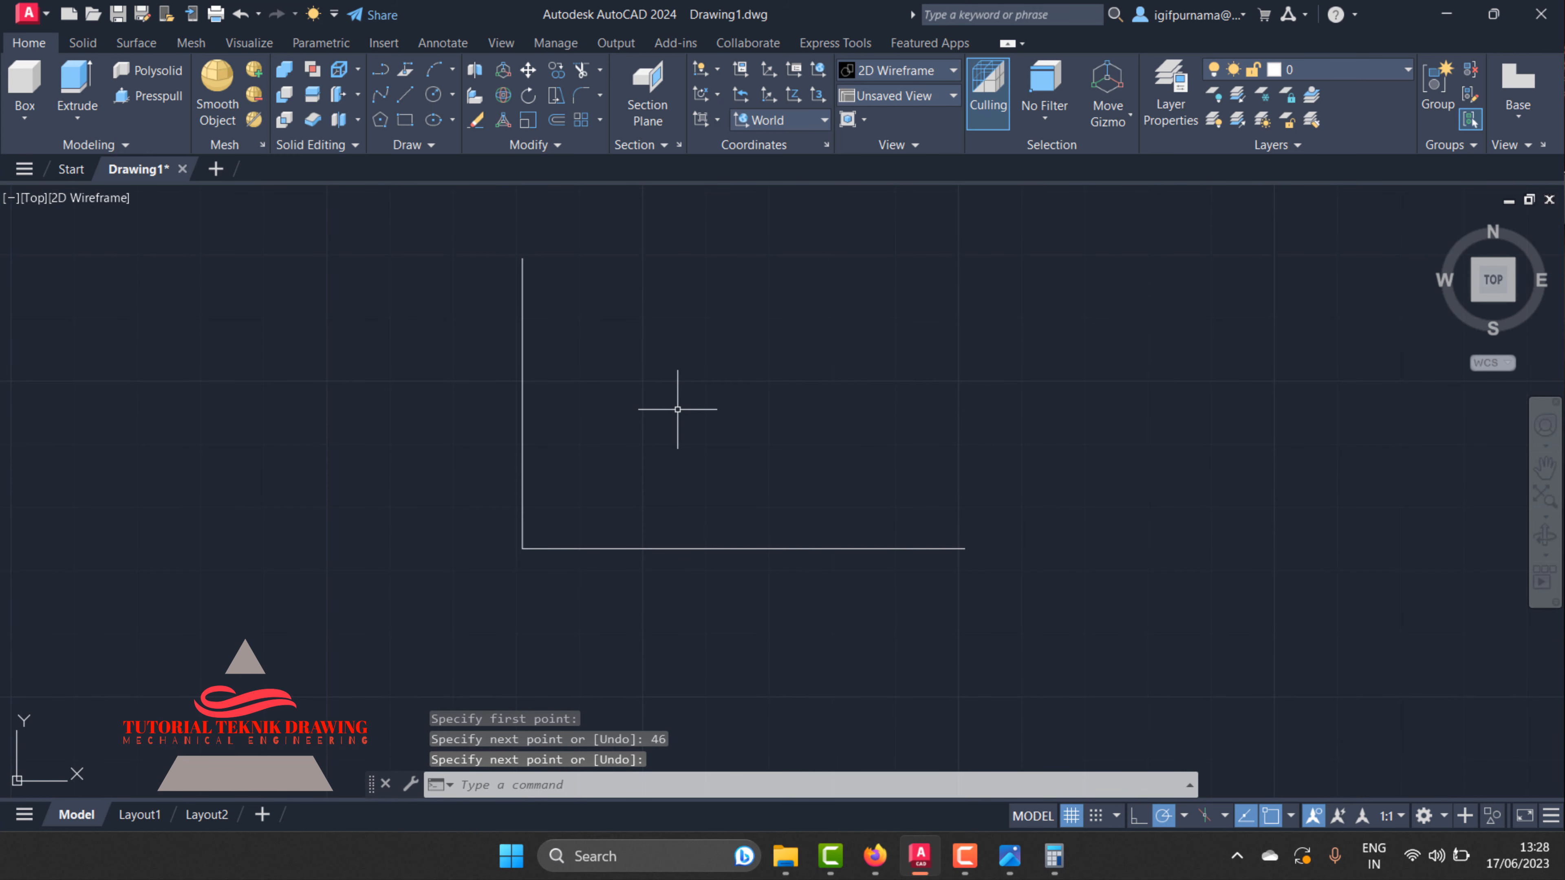
- Draw a horizontal line 60 units to the right from the upper end of the vertical line, as dimensioned in the reference image
left_click(1014, 855)
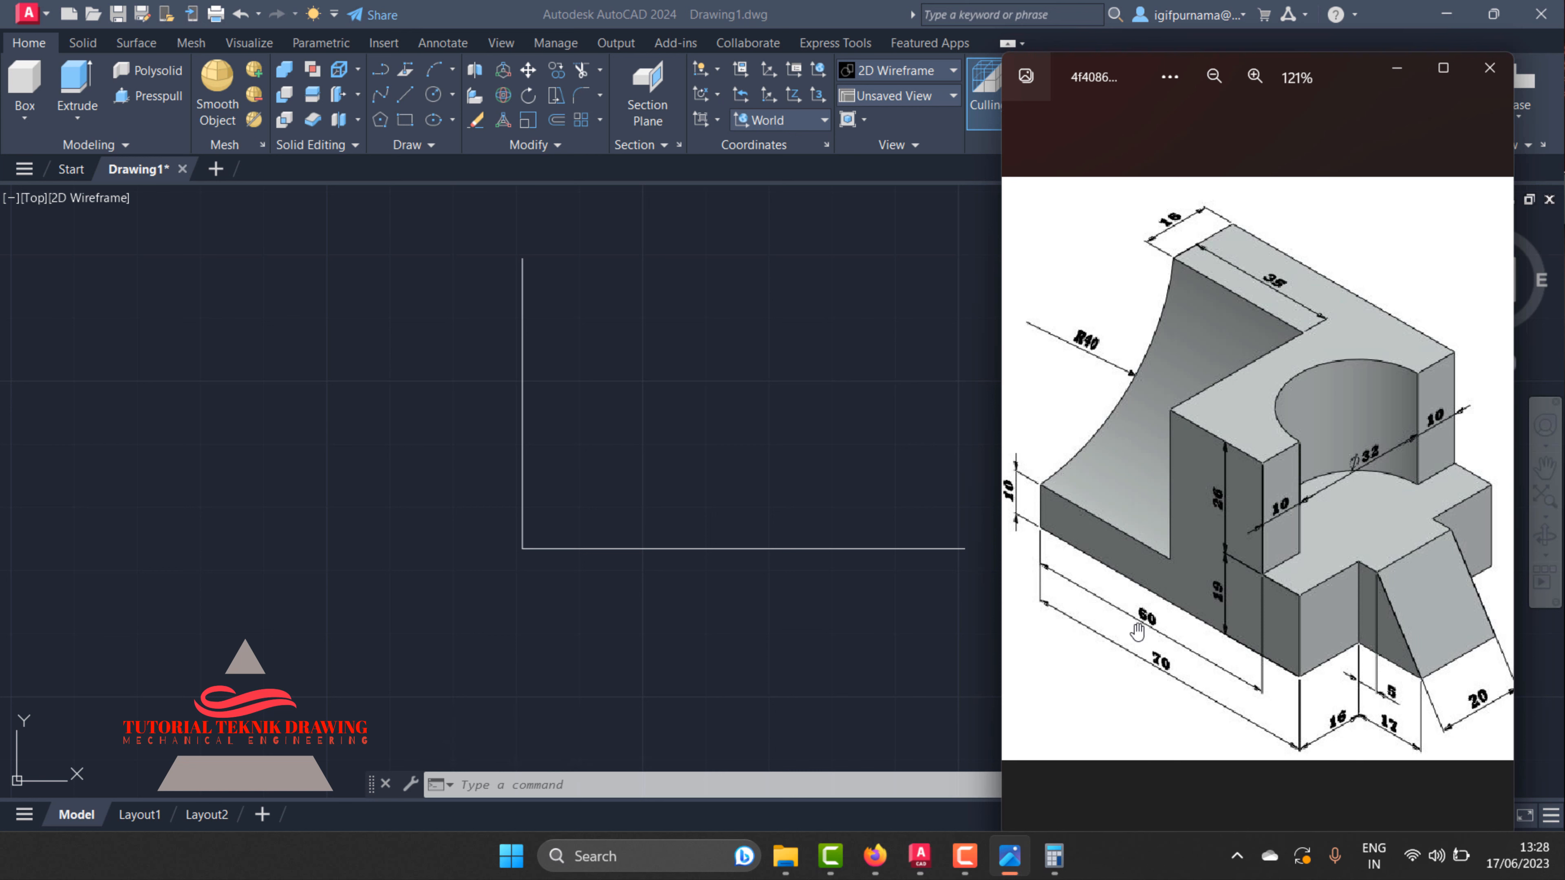
left_click(688, 423)
left_click(406, 96)
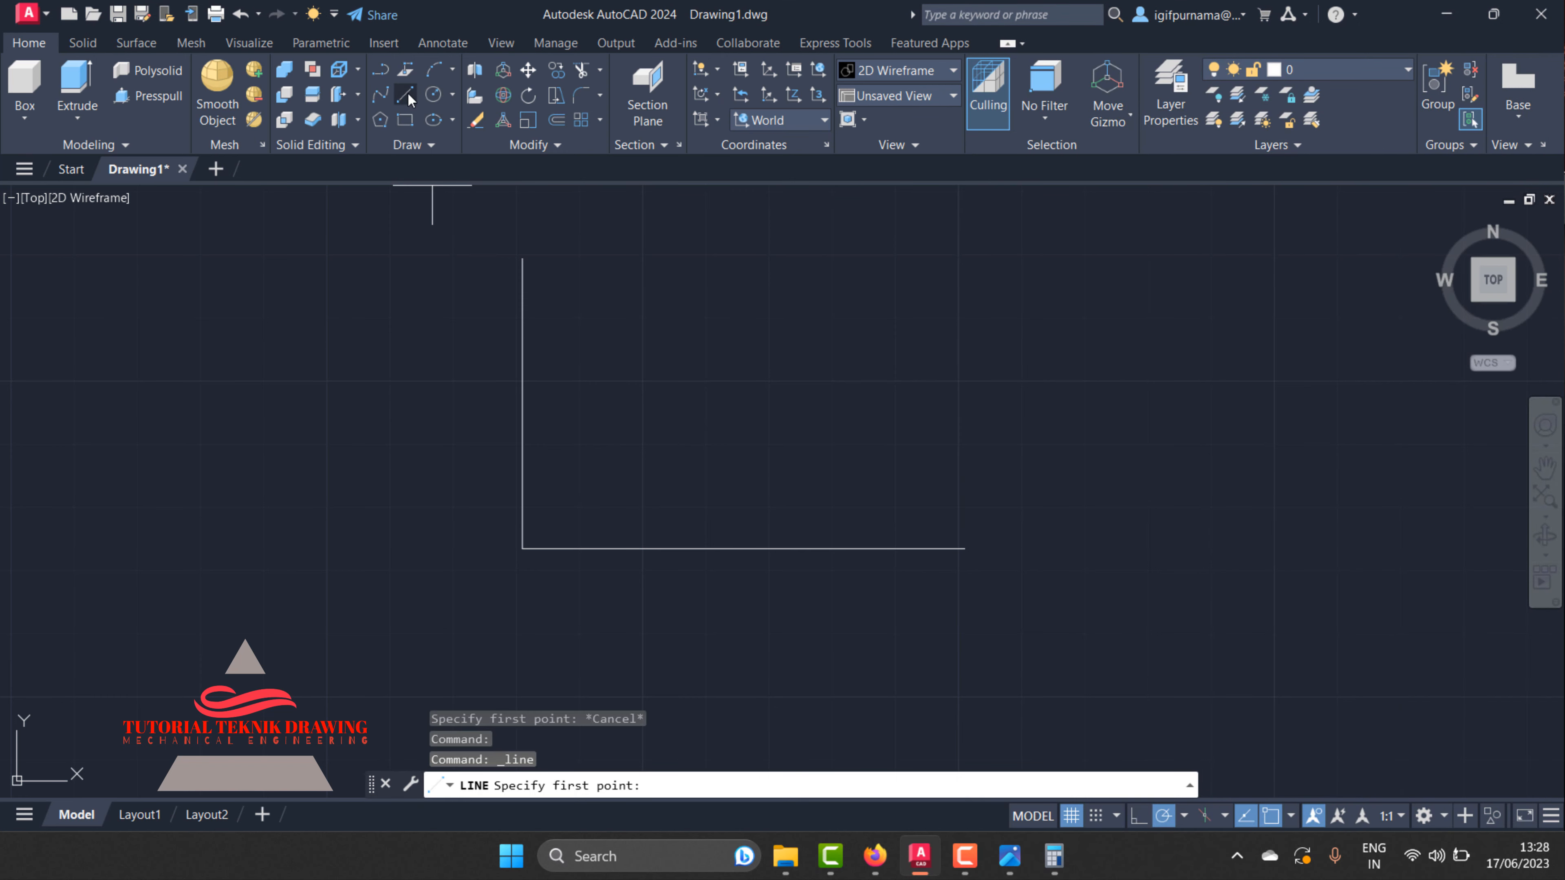
left_click(523, 258)
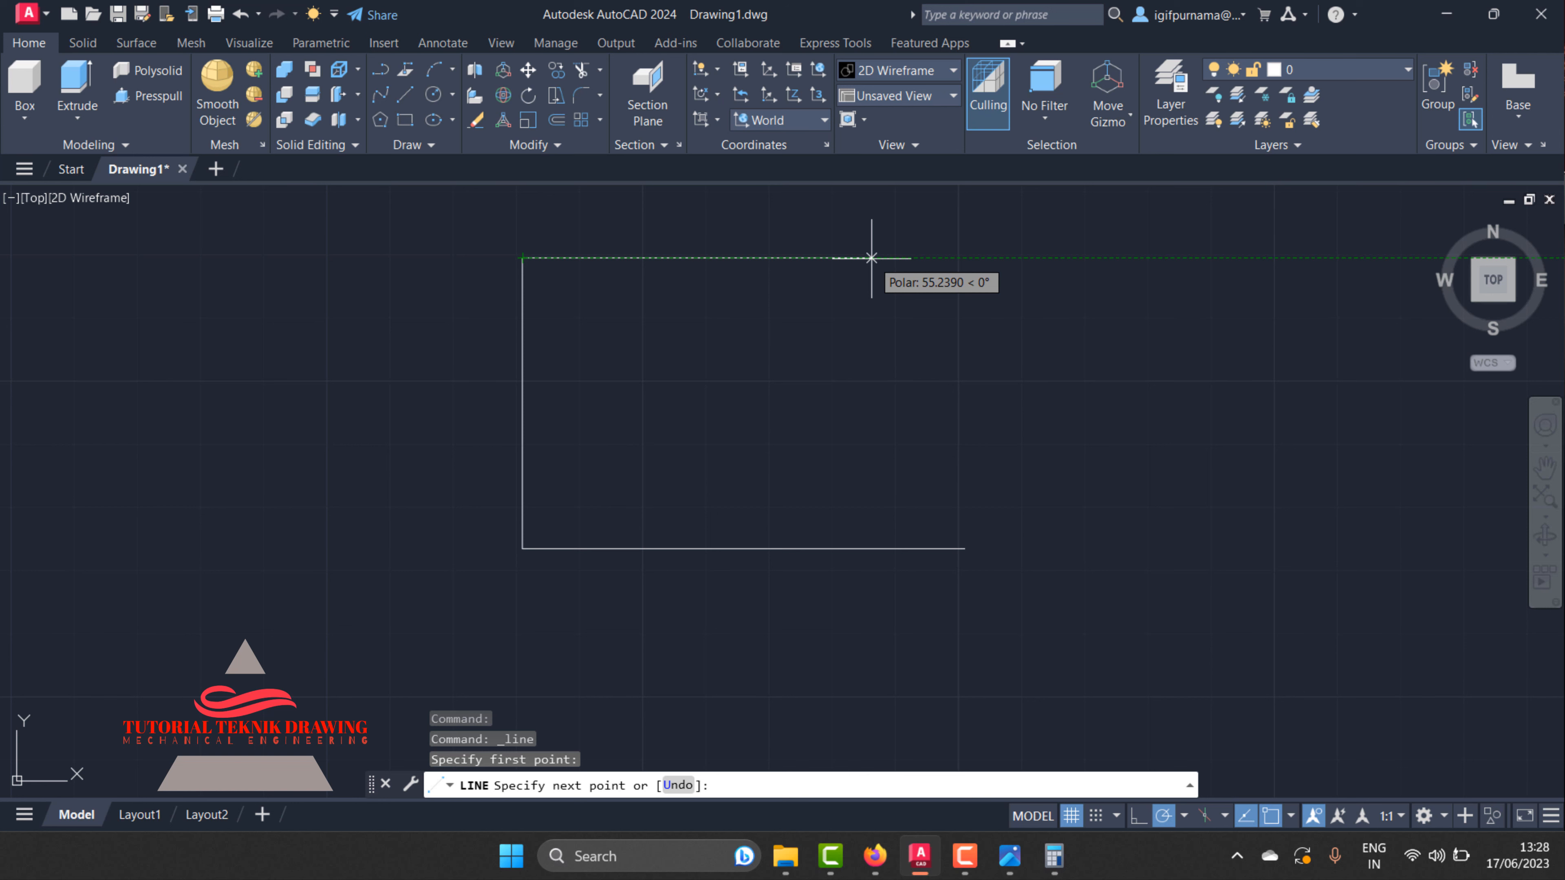
type("60")
key("Return")
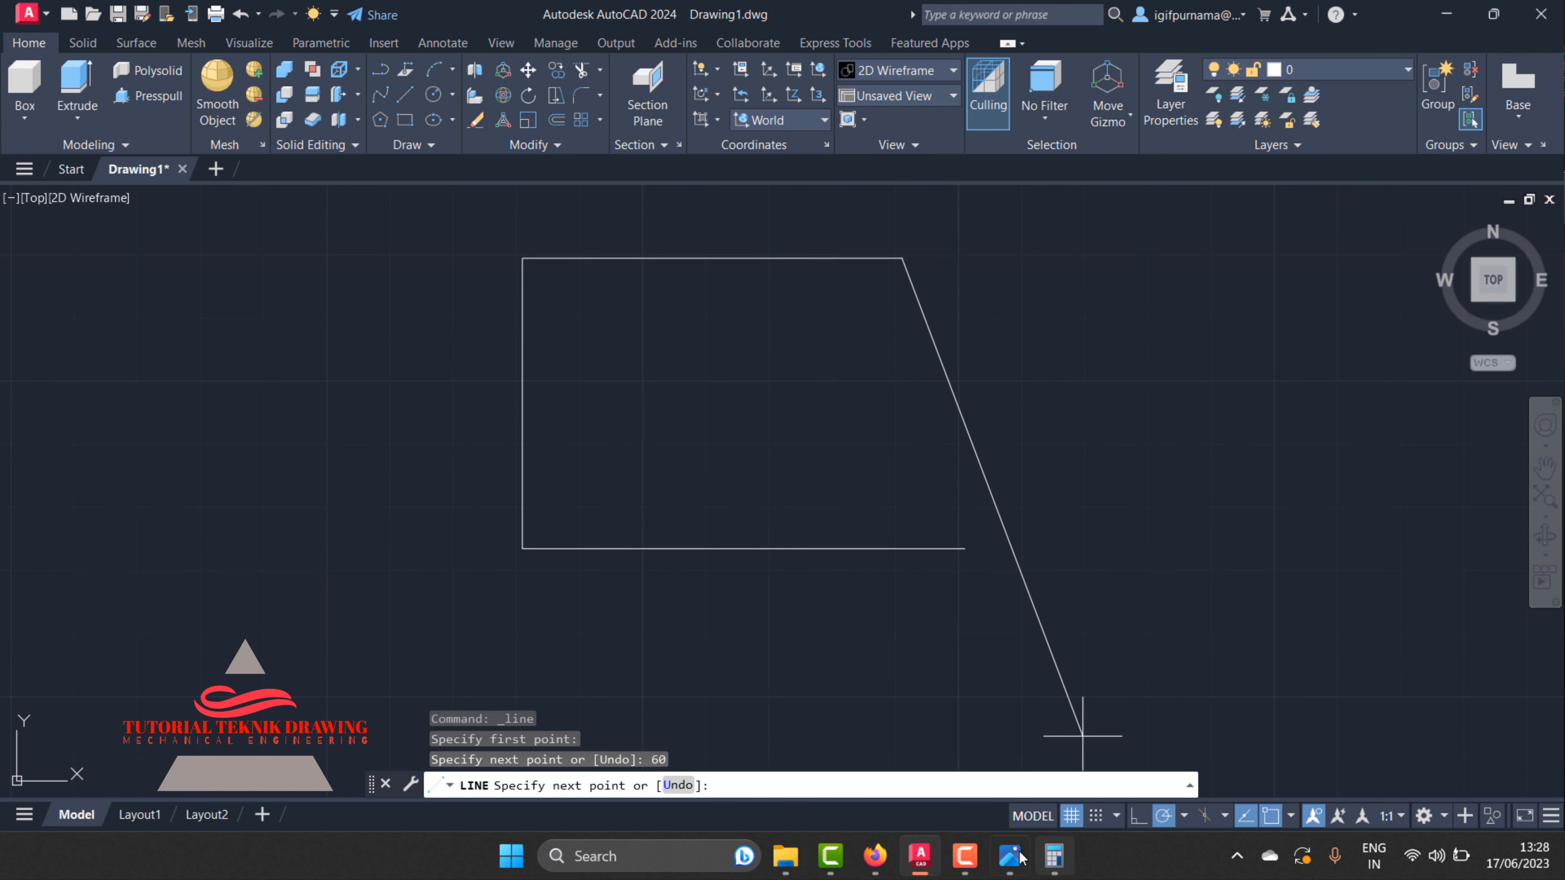
- Check the step height in the reference image and draw a vertical line 26 units downward from the top edge's free end
left_click(1006, 857)
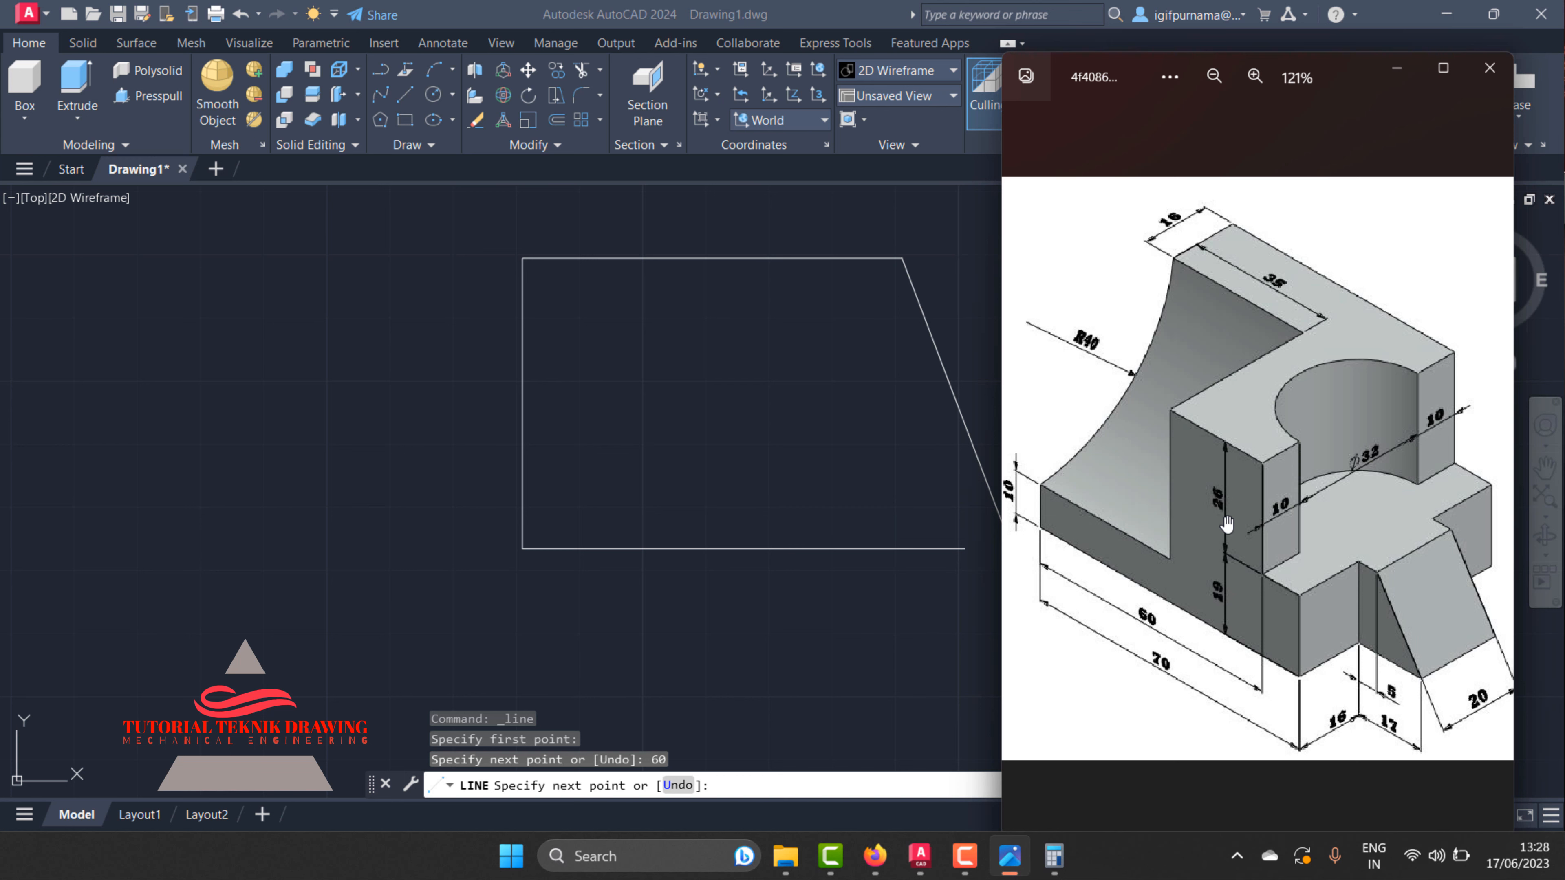
scroll(1219, 527, "up", 3)
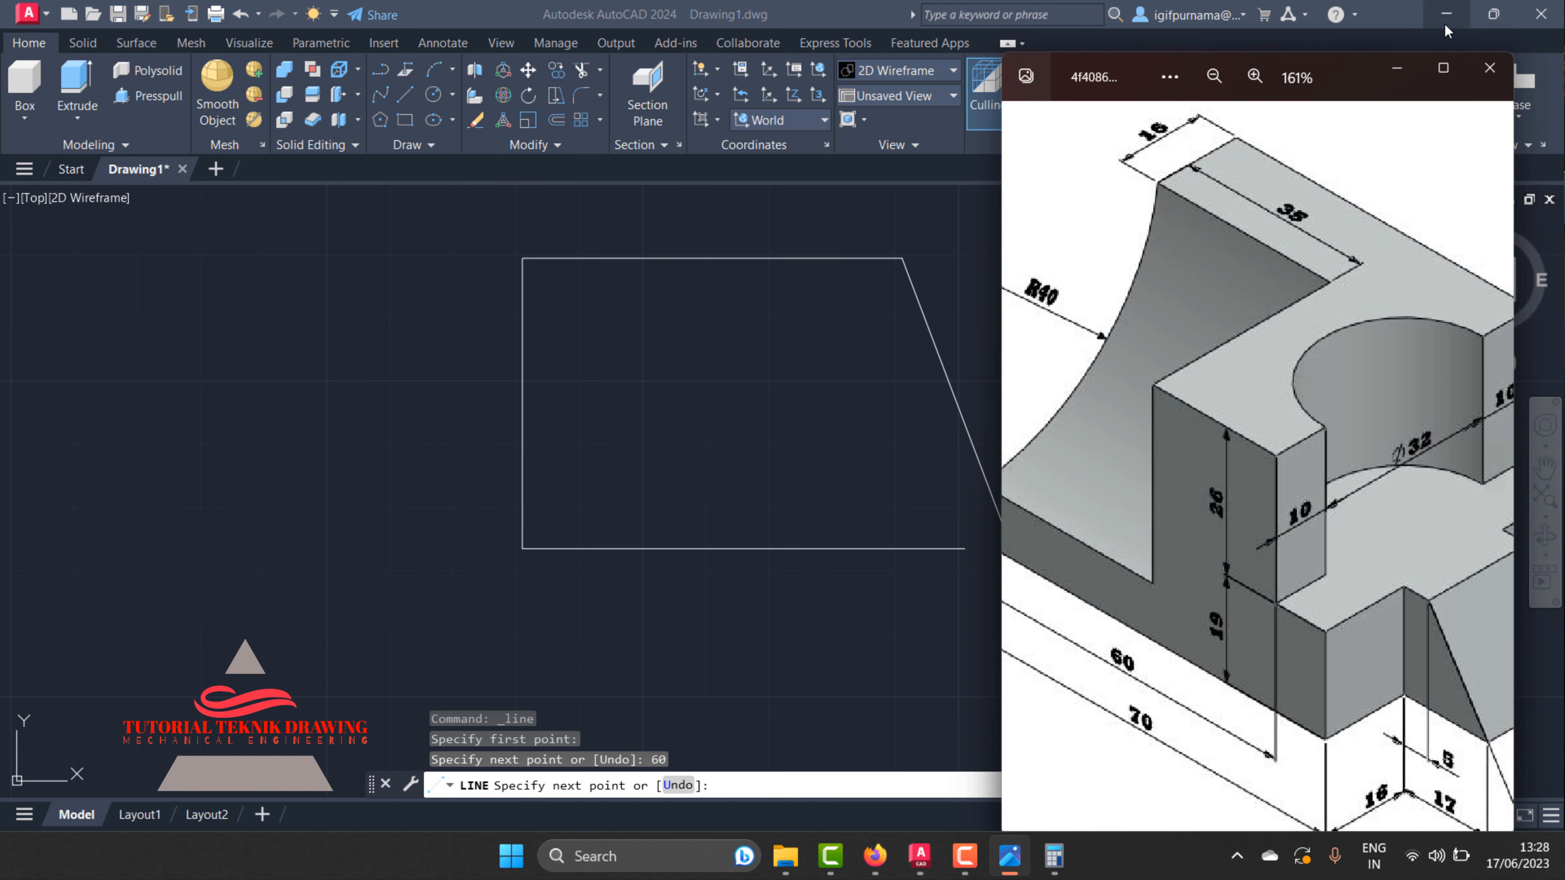
left_click(1397, 68)
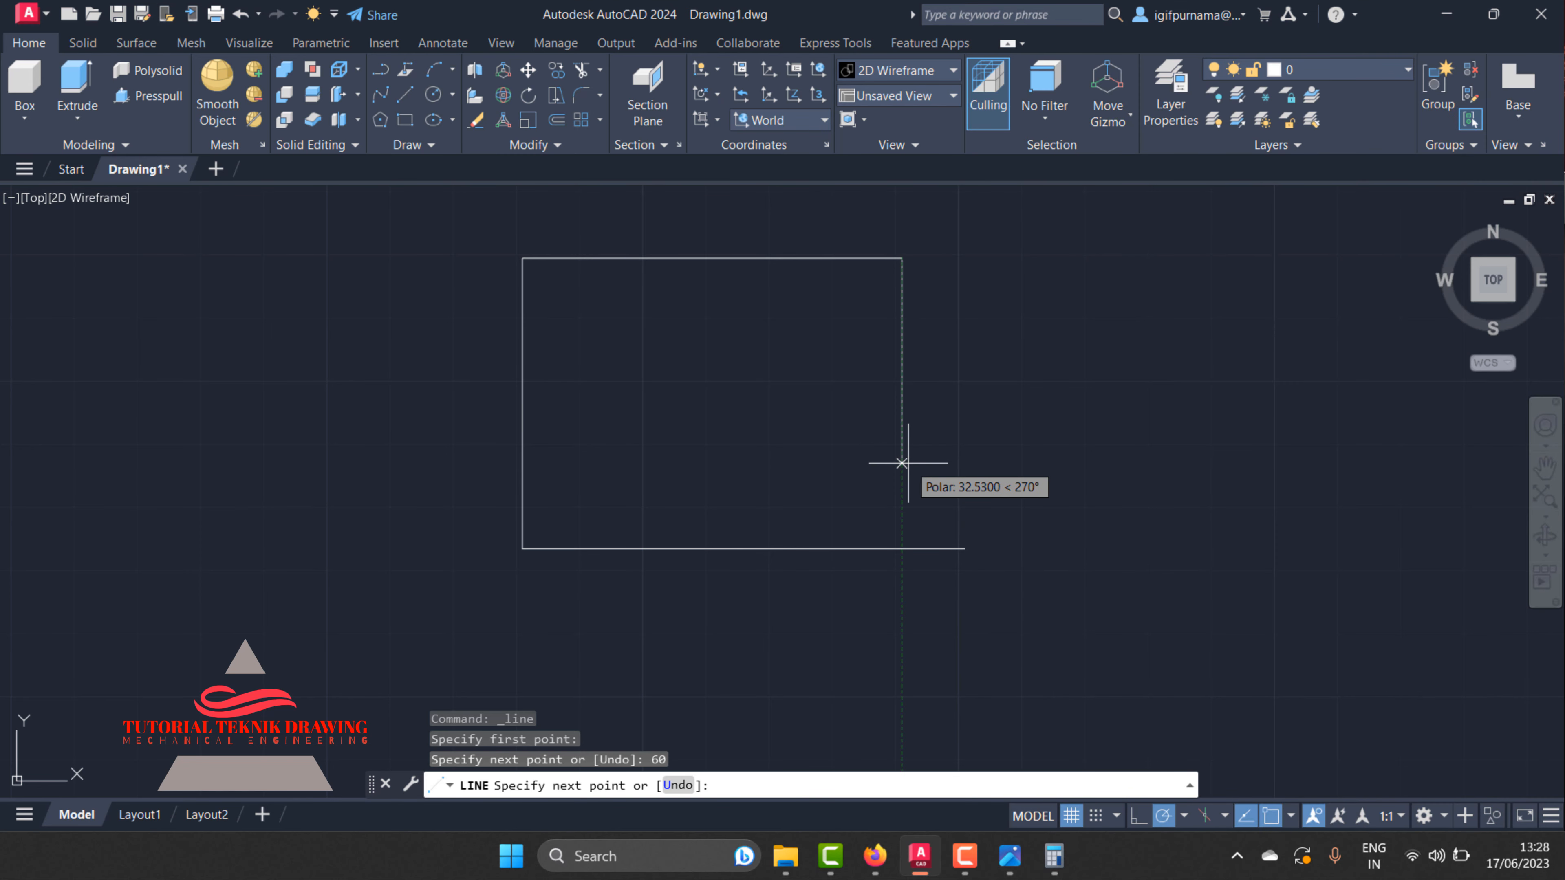
key("Return")
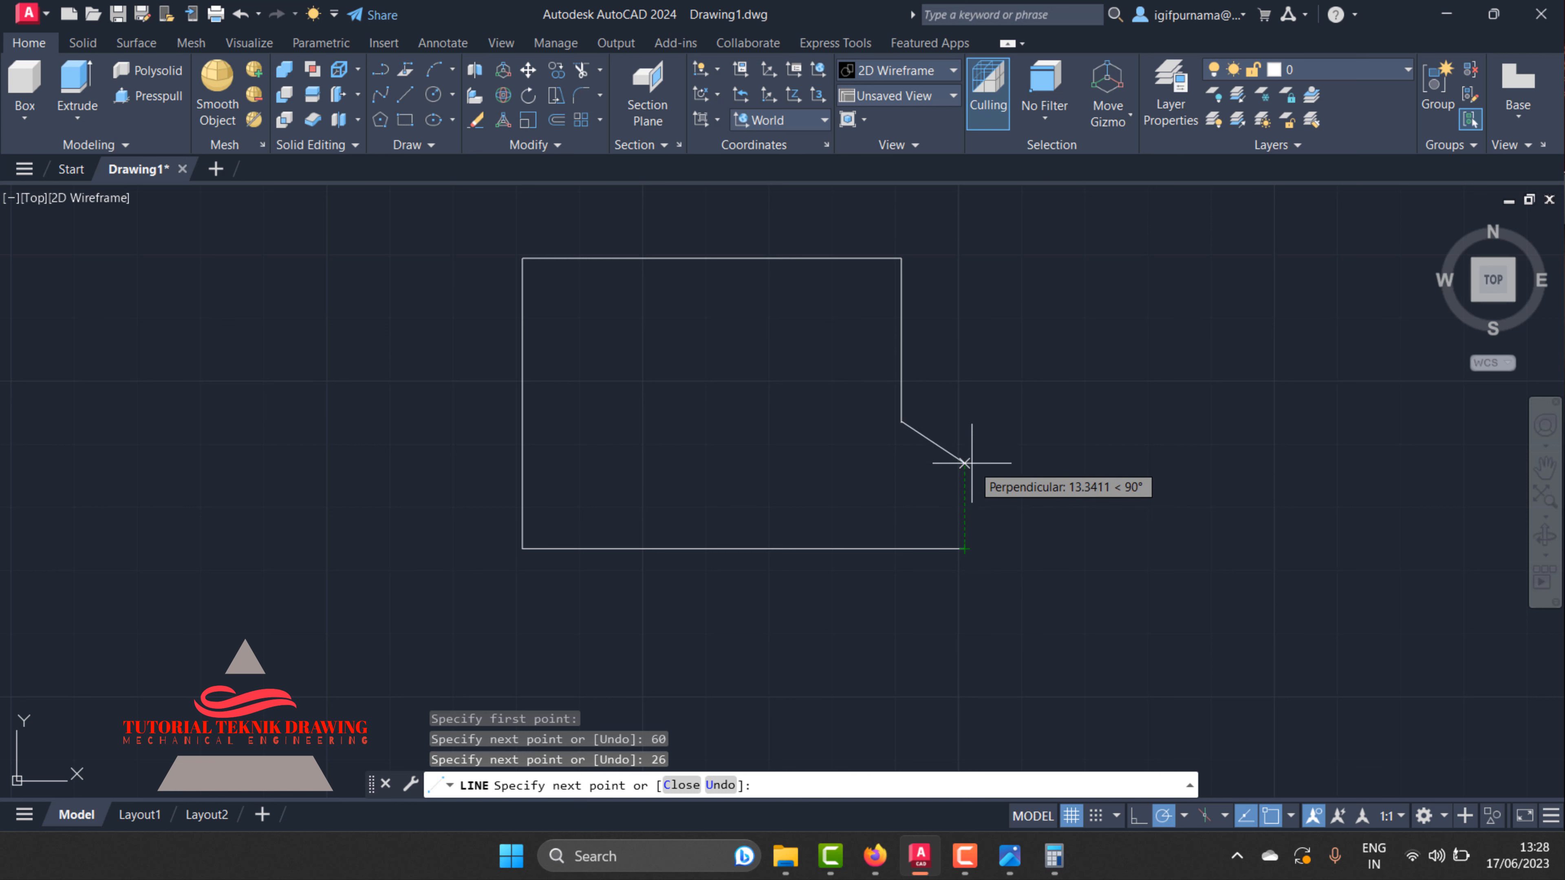
- Close the stepped profile with a horizontal ledge aligned to the base's free end and a vertical line down to that endpoint
left_click(964, 422)
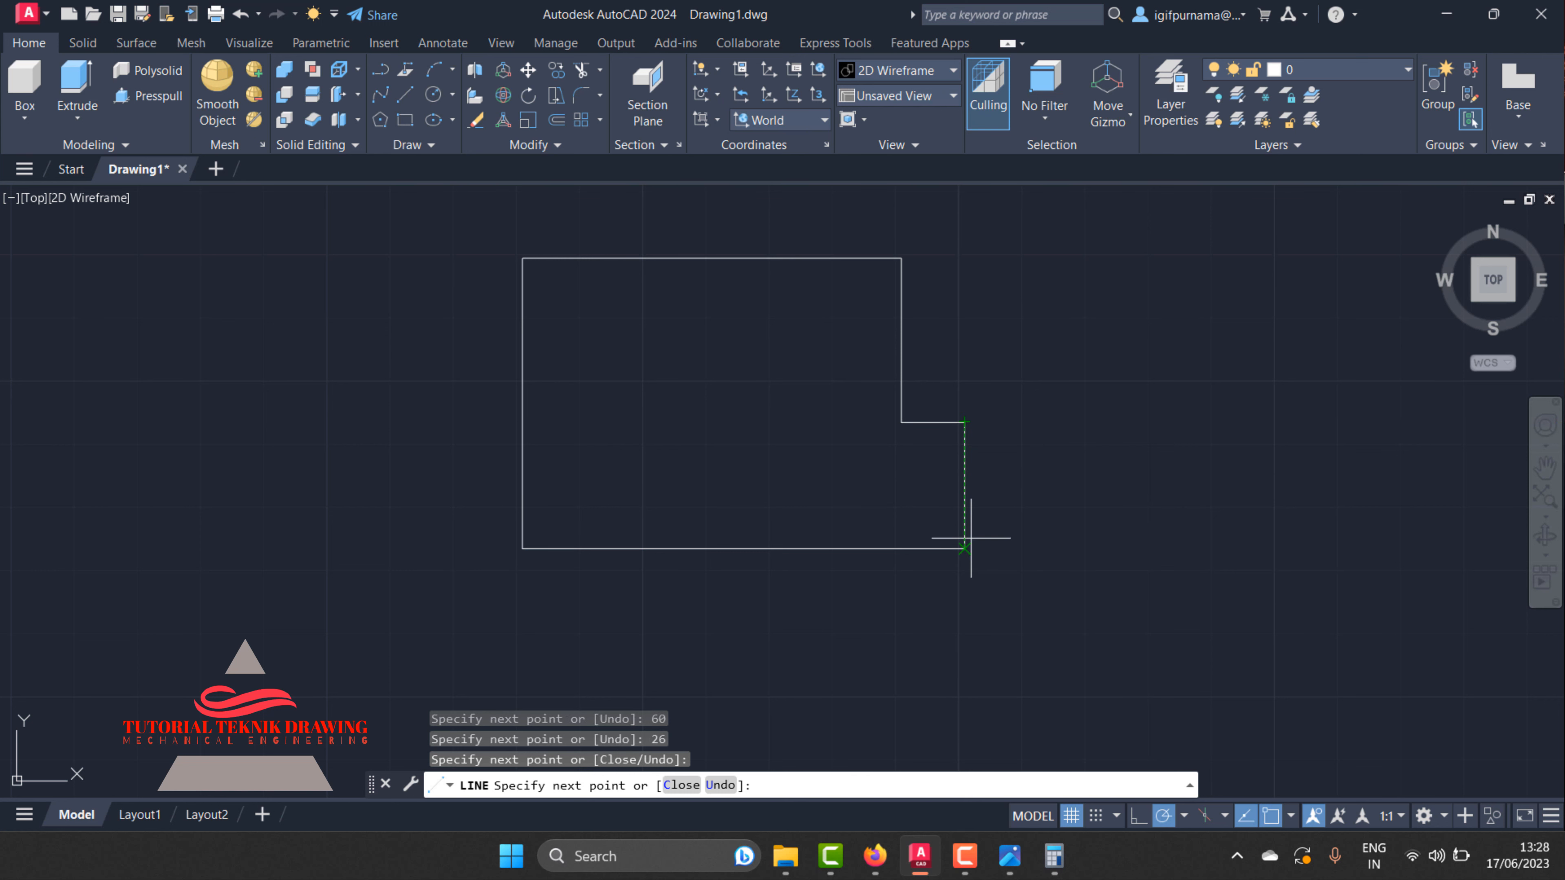
left_click(964, 548)
right_click(964, 548)
left_click(1010, 559)
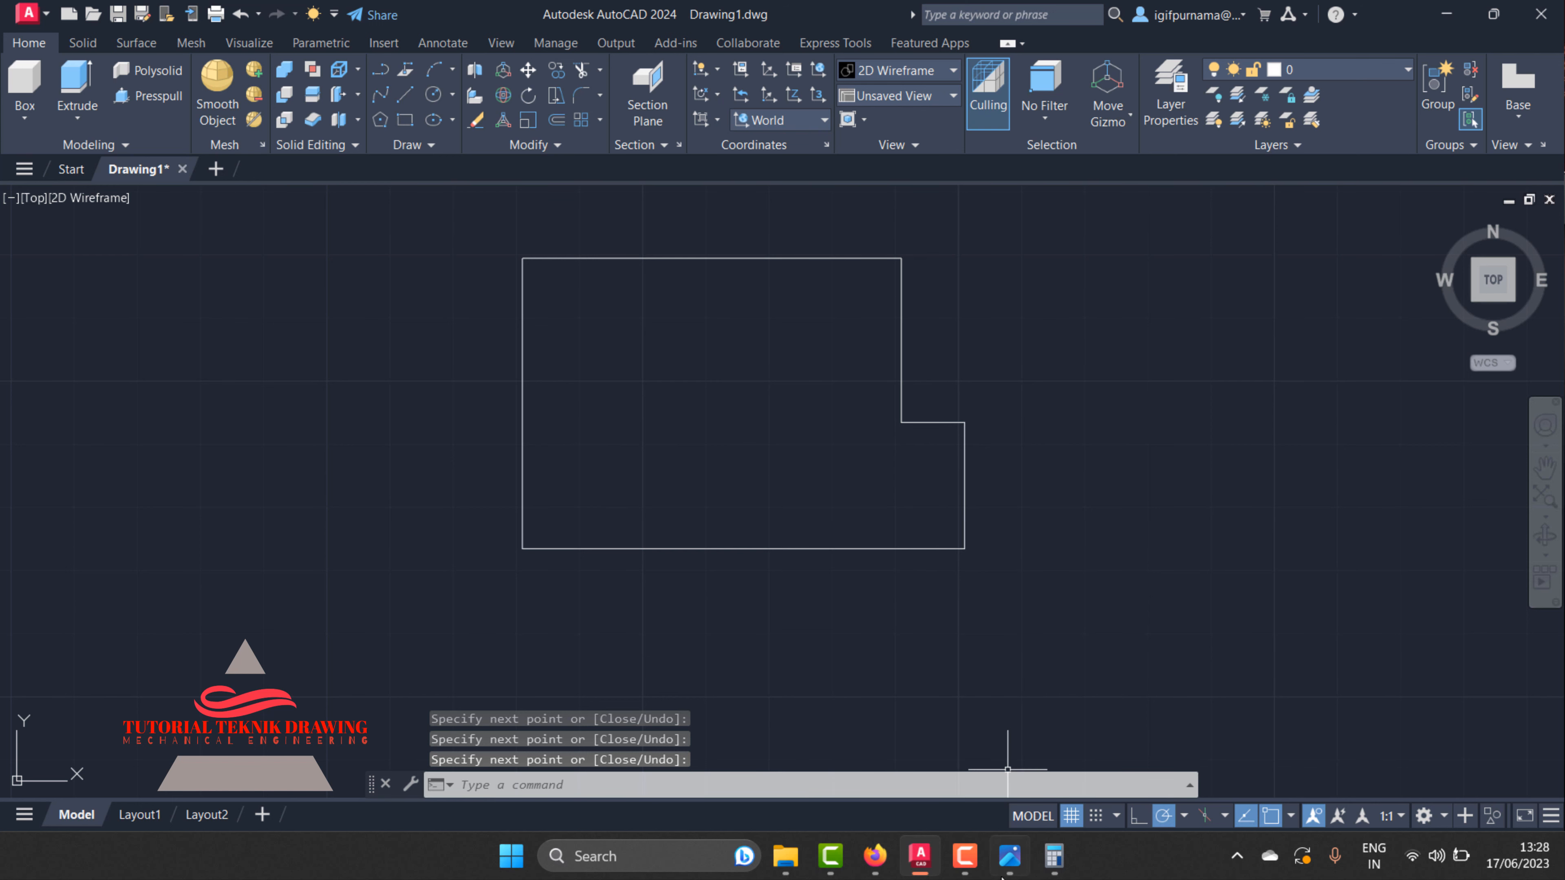
- Check the sloped rib's dimensions in the reference image and draw a line 17 units to the right from the profile's lower-right corner
left_click(1009, 856)
scroll(1113, 392, "down", 3)
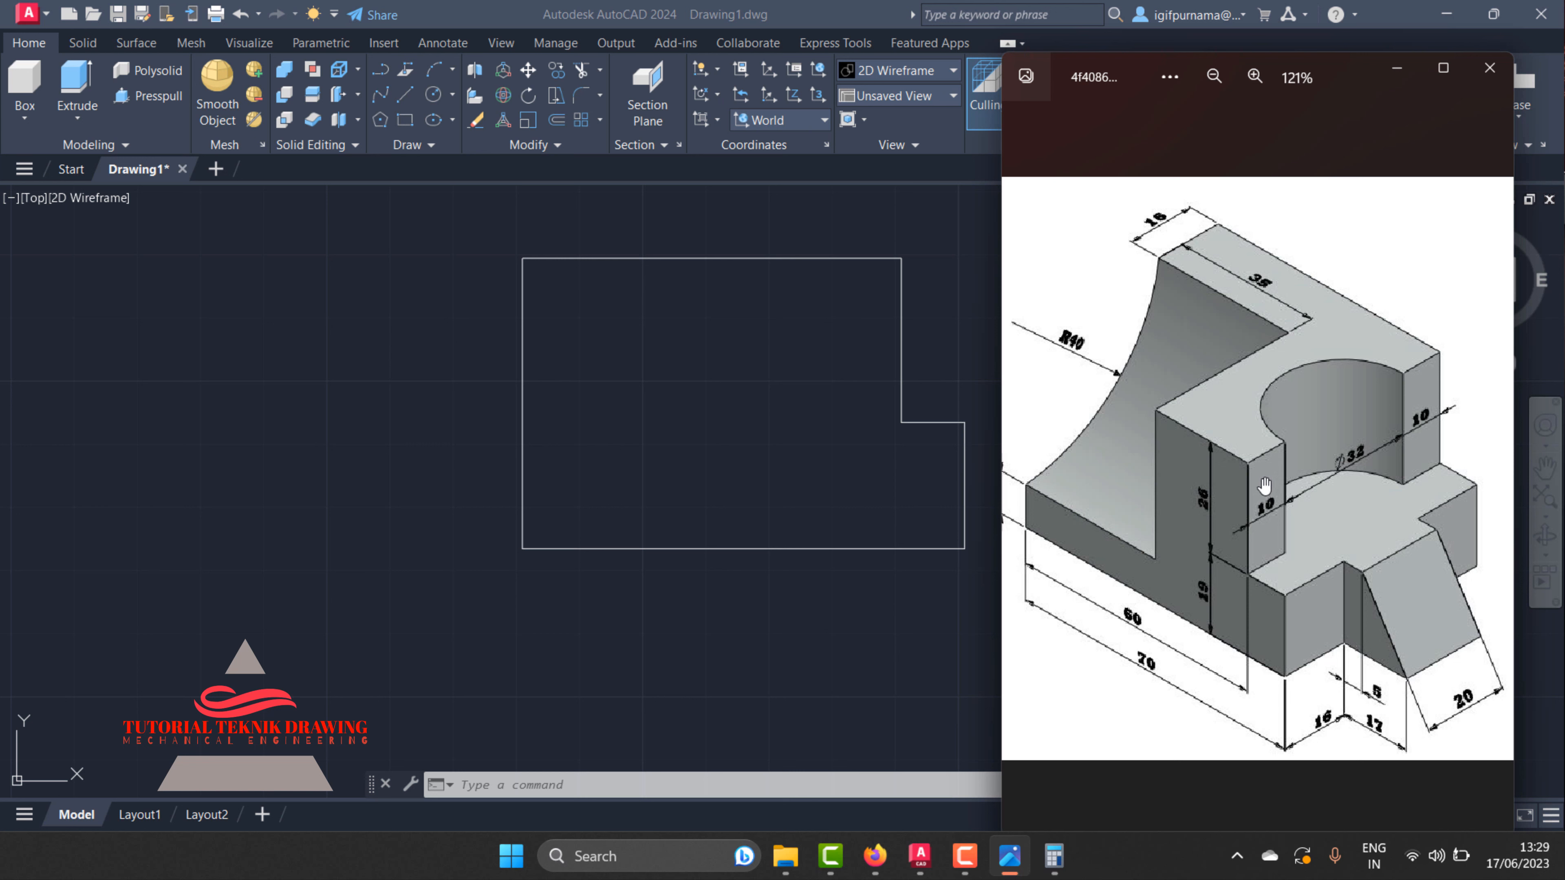
scroll(1254, 475, "down", 1)
scroll(1247, 466, "up", 2)
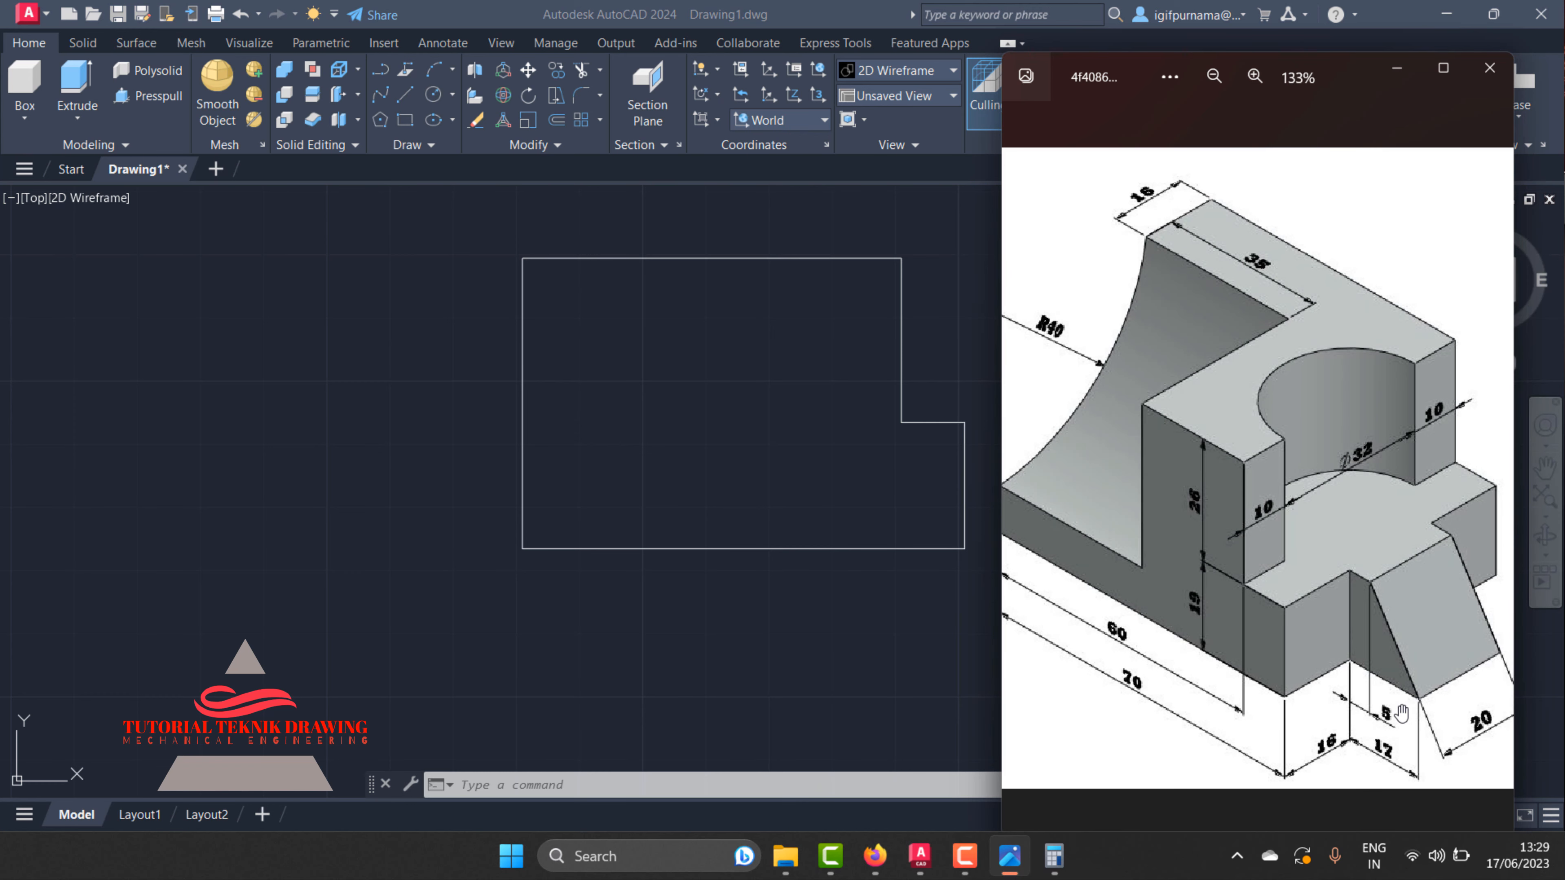
scroll(1379, 692, "down", 1)
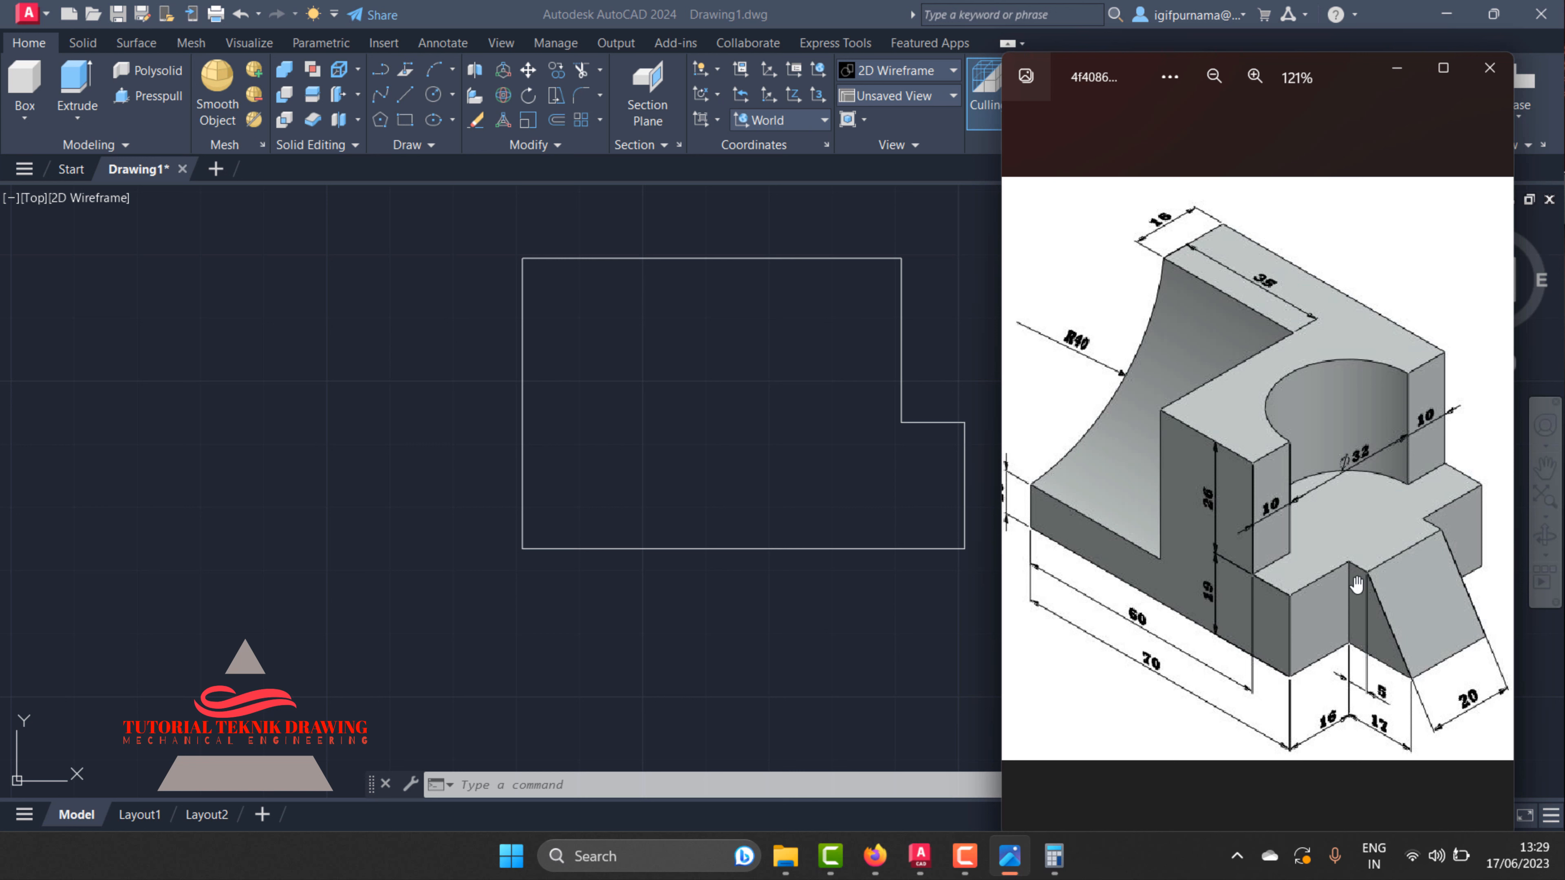
scroll(1364, 610, "up", 3)
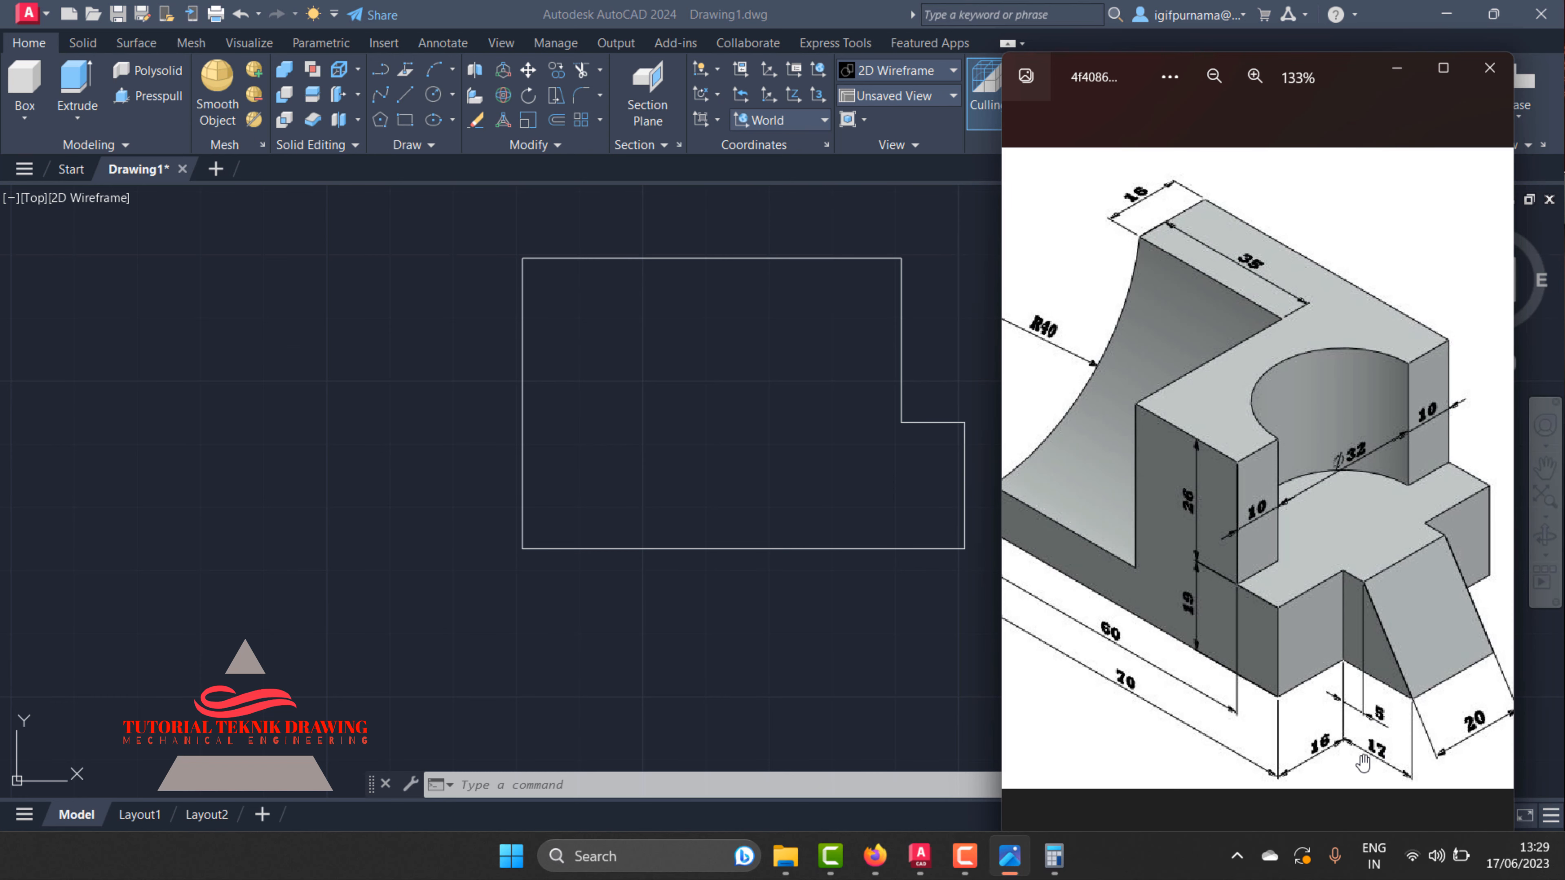
left_click(812, 625)
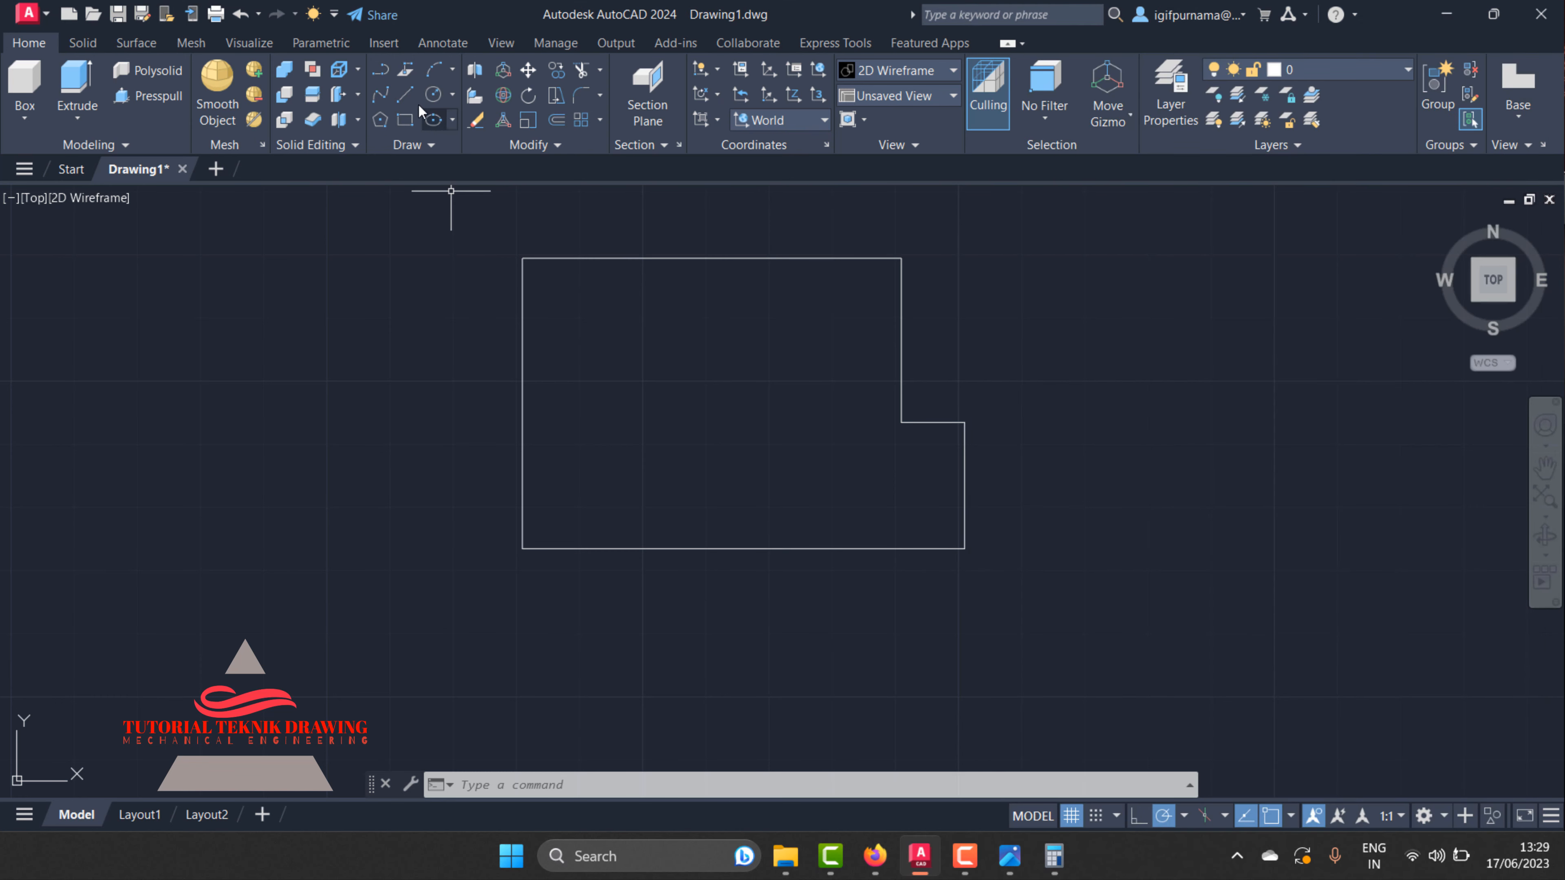
left_click(405, 94)
left_click(964, 548)
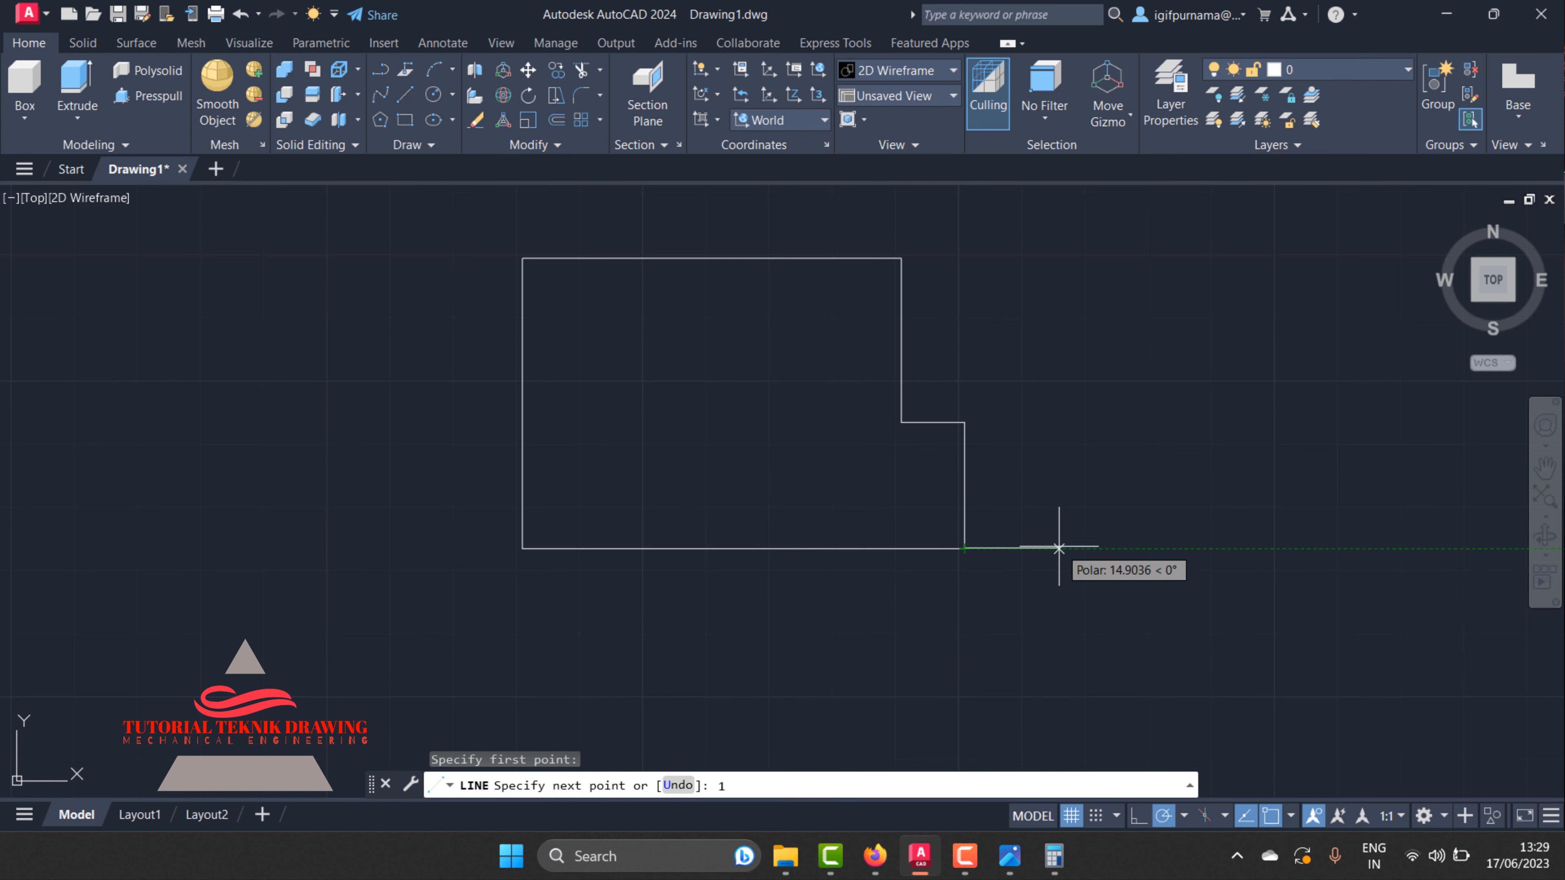
type("17")
key("Return")
key("Return")
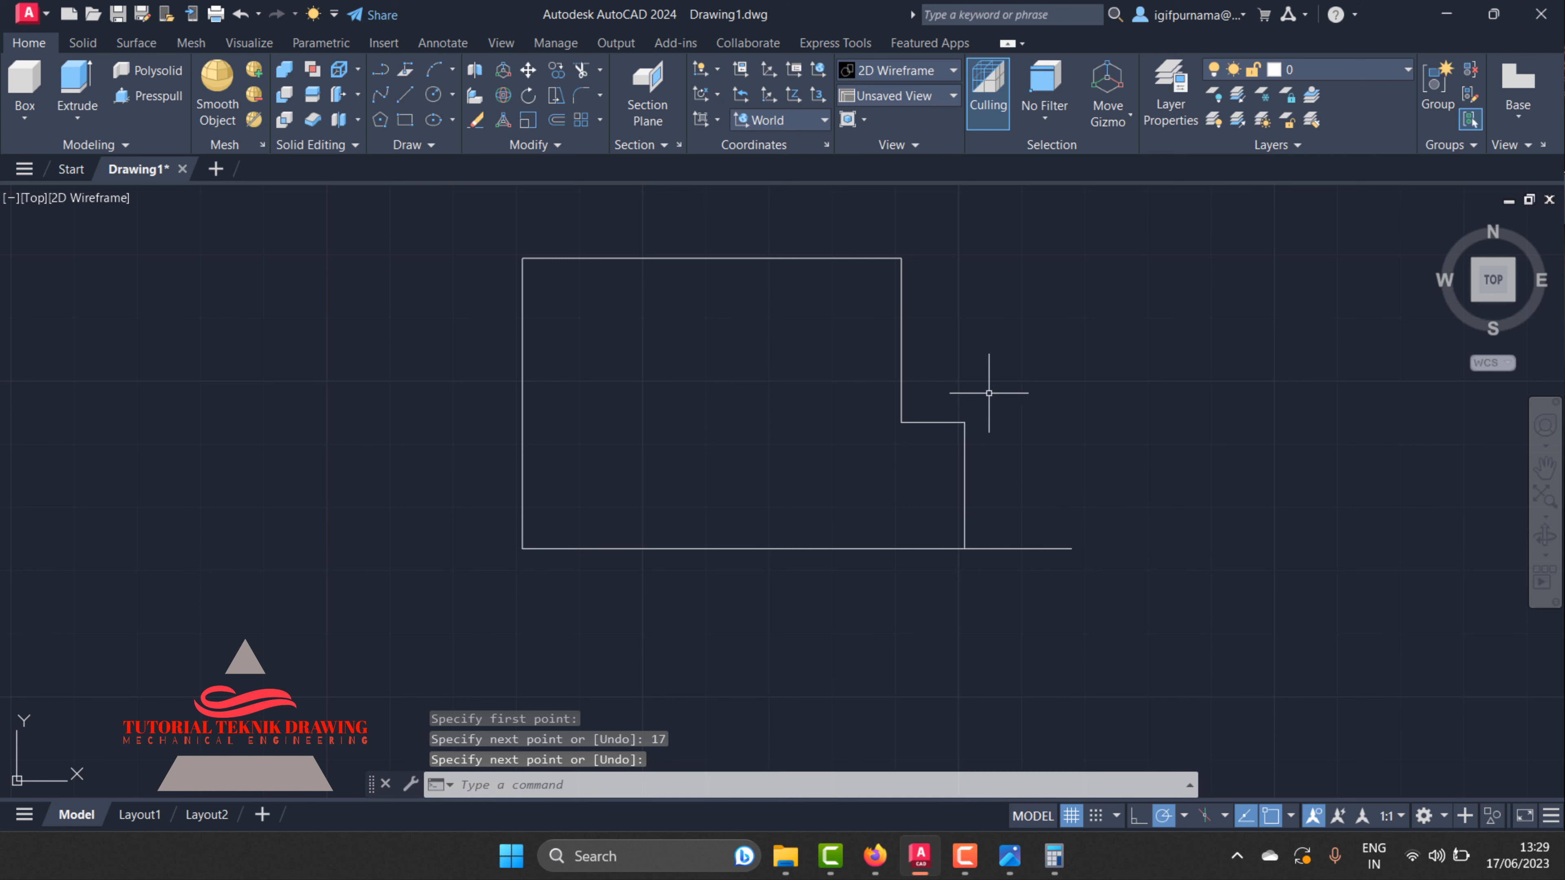
- Draw a line 5 units right from the ledge's outer corner, and continue it as a slope to the end of the 17-unit line
left_click(406, 96)
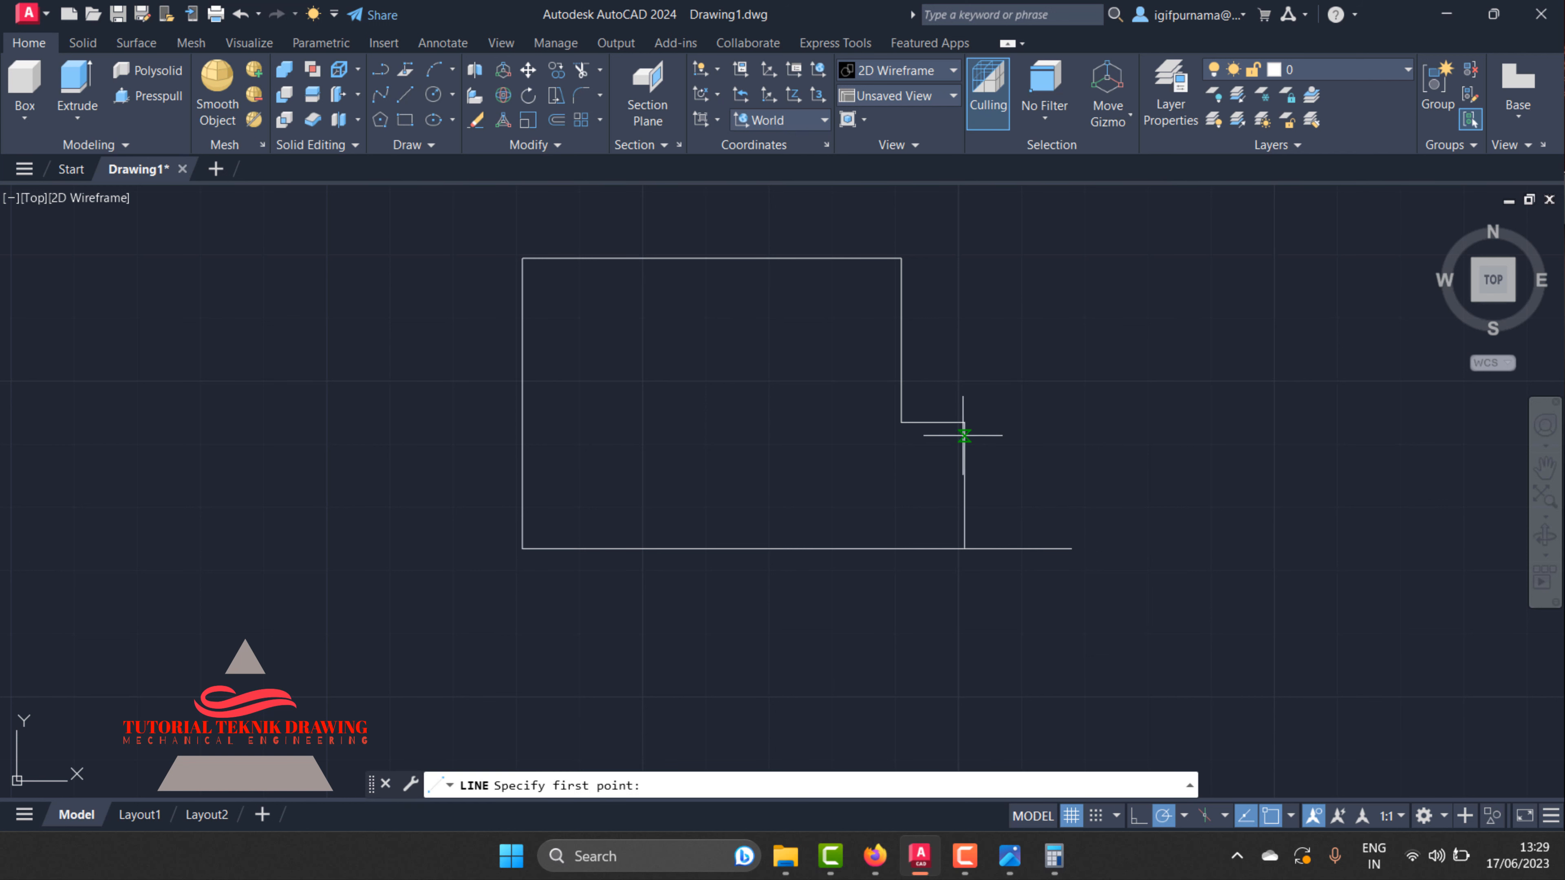
left_click(964, 422)
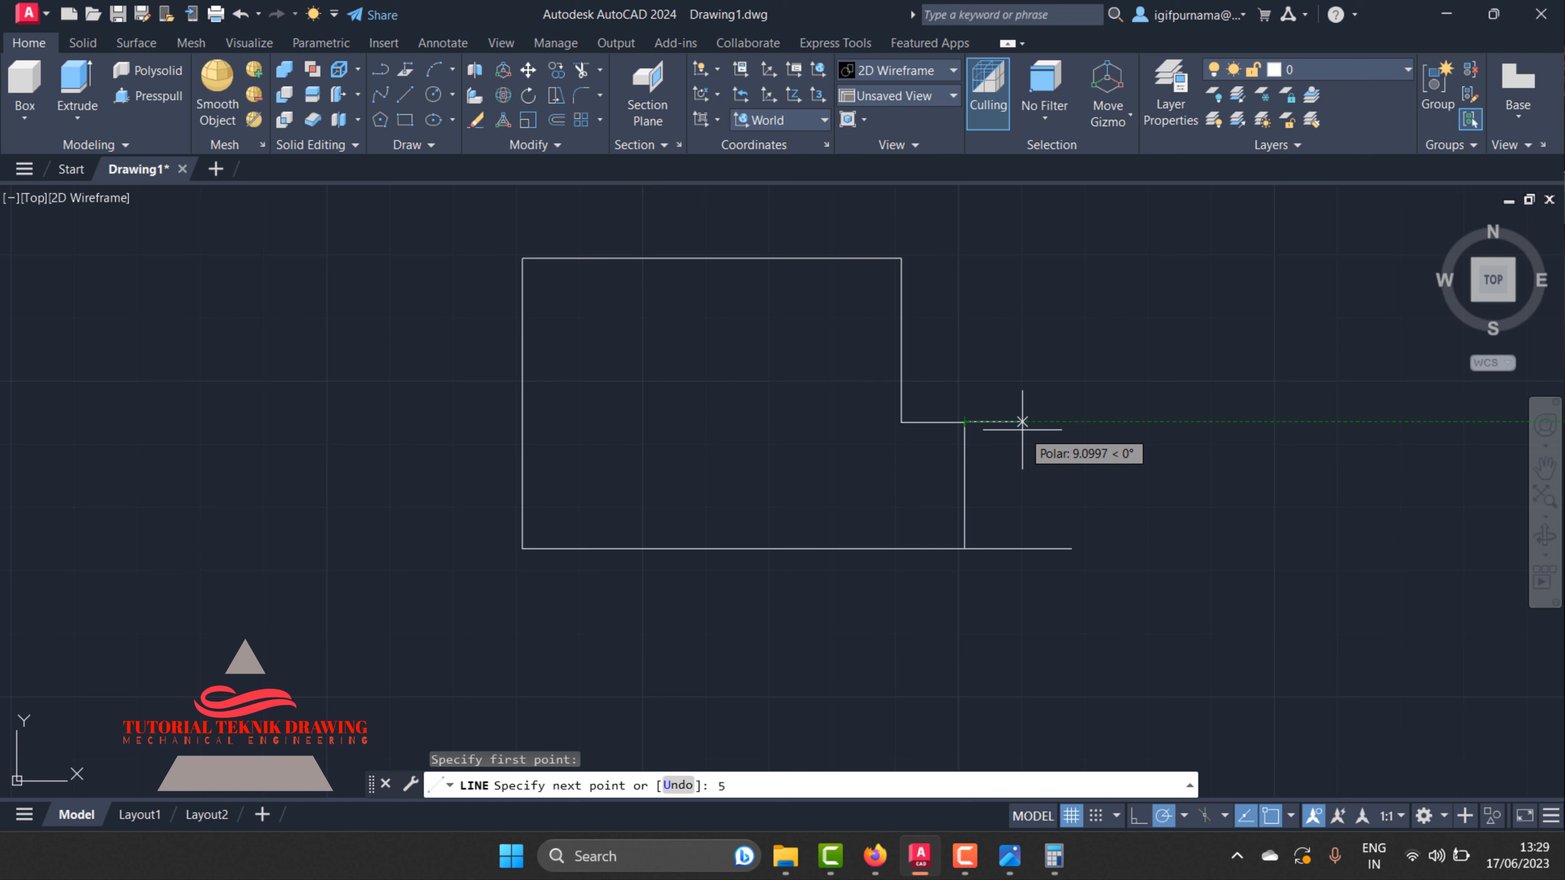
type("5")
key("Return")
left_click(1072, 548)
right_click(1072, 548)
left_click(1099, 562)
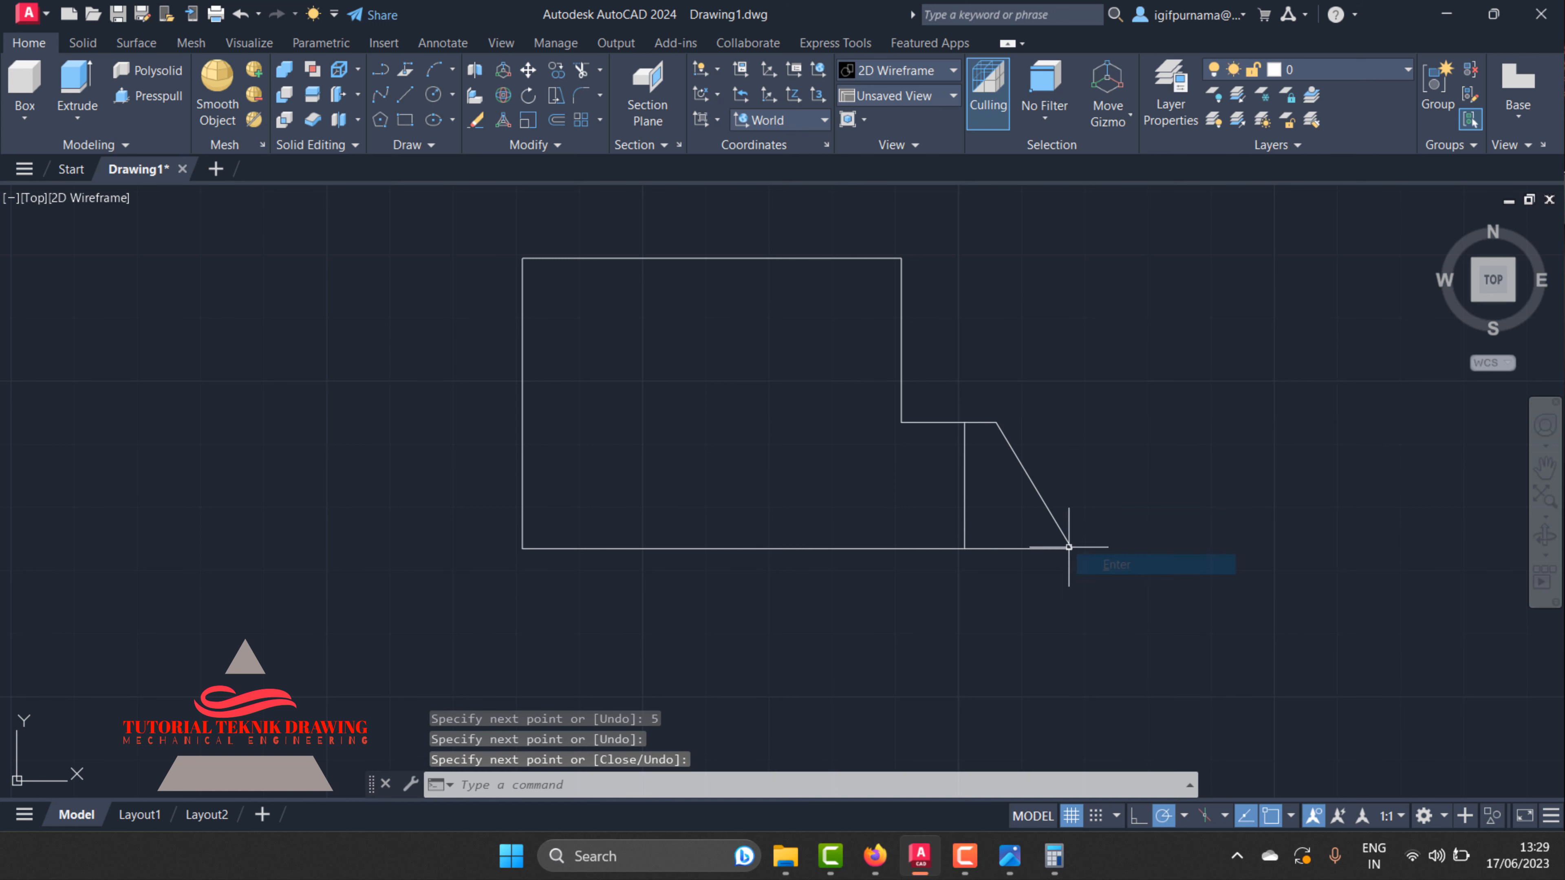
- Copy the sloped rib outline with its adjoining lines to the empty area at the lower right of the profile
left_click(556, 71)
left_click(1130, 610)
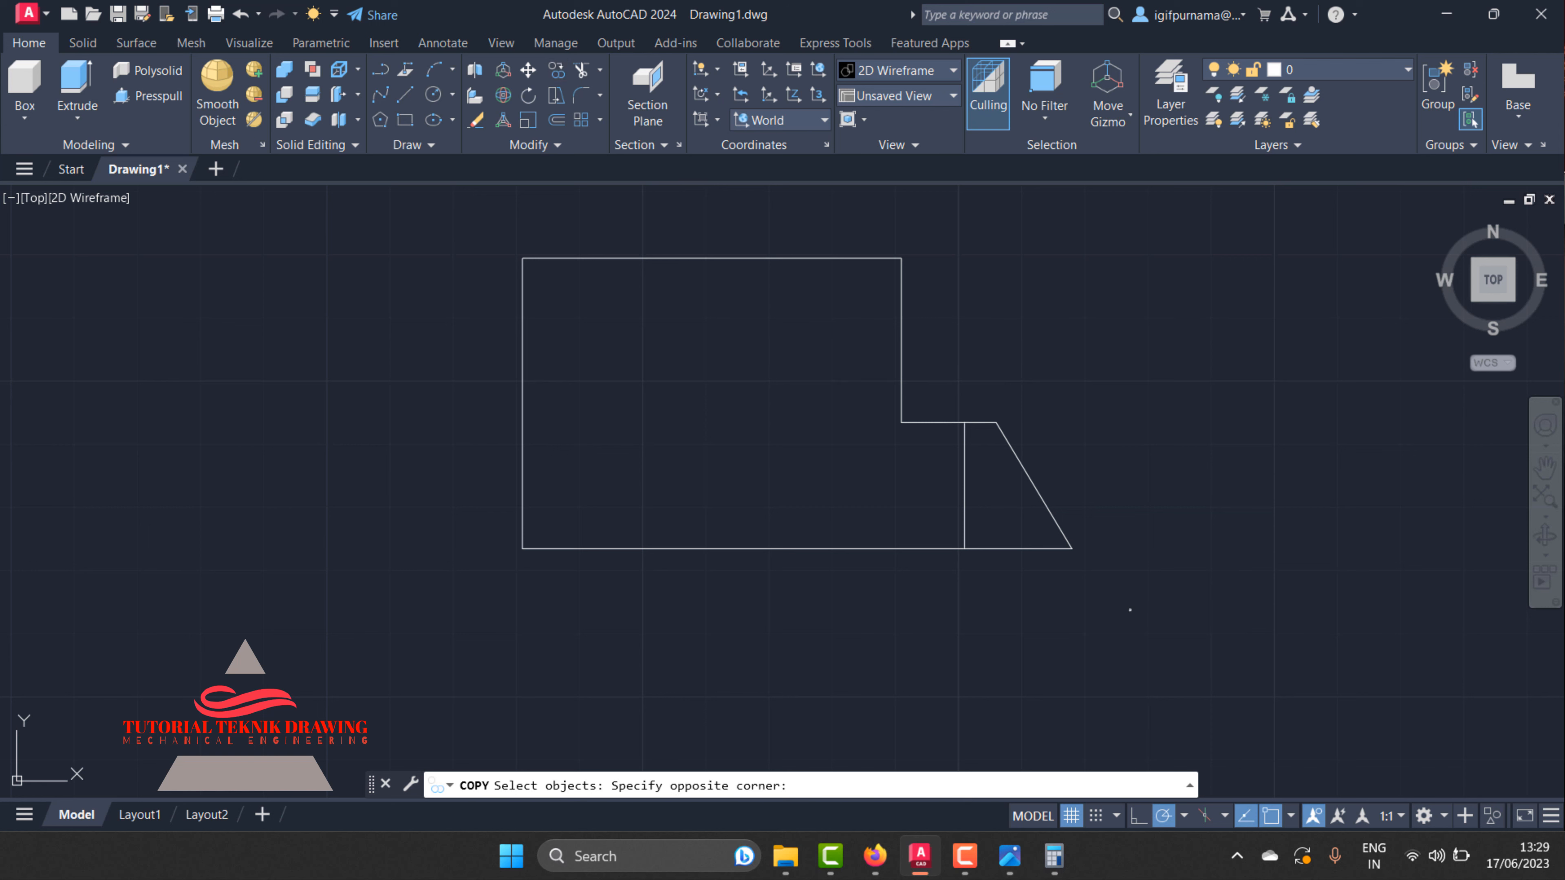
left_click(962, 380)
key("Return")
left_click(1019, 494)
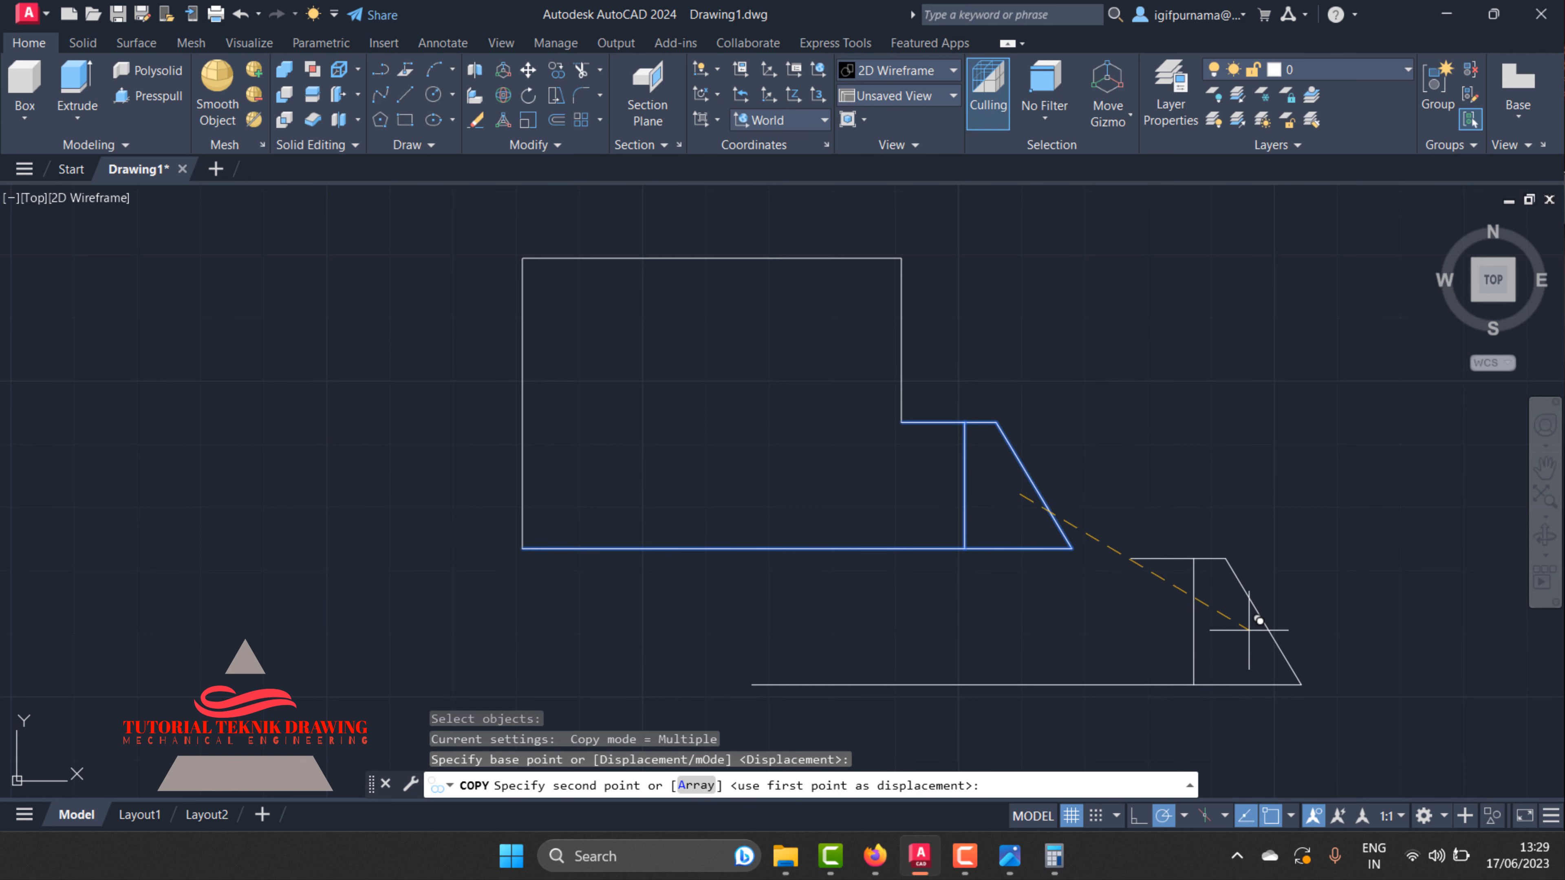
left_click(1252, 571)
right_click(1253, 571)
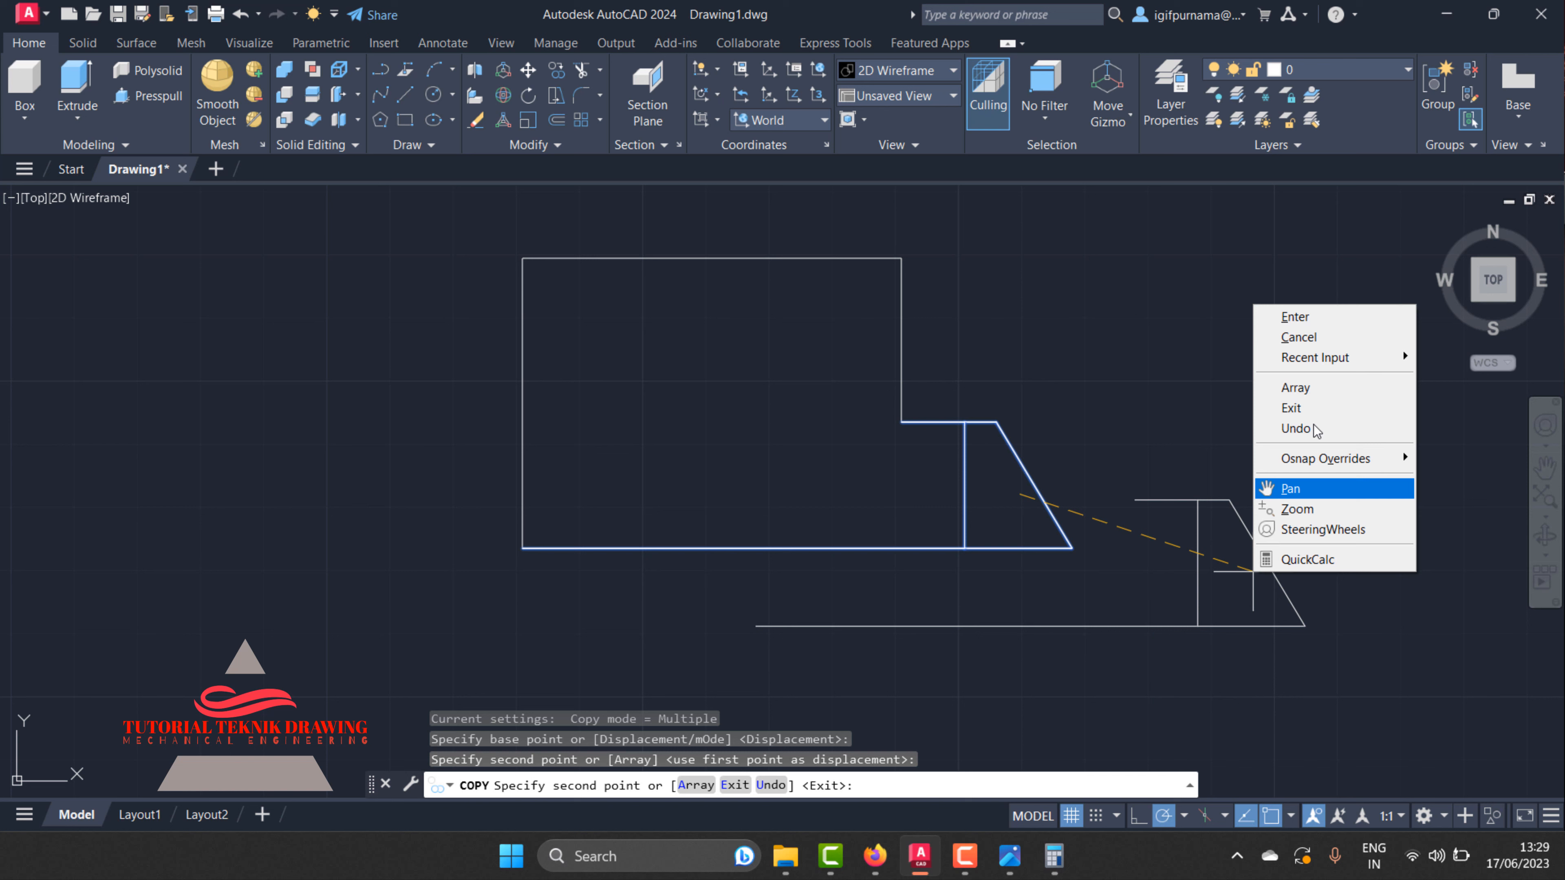
left_click(1306, 318)
- Trim the copied base and top lines where they extend left of the vertical edge, leaving a closed rib outline
left_click(579, 70)
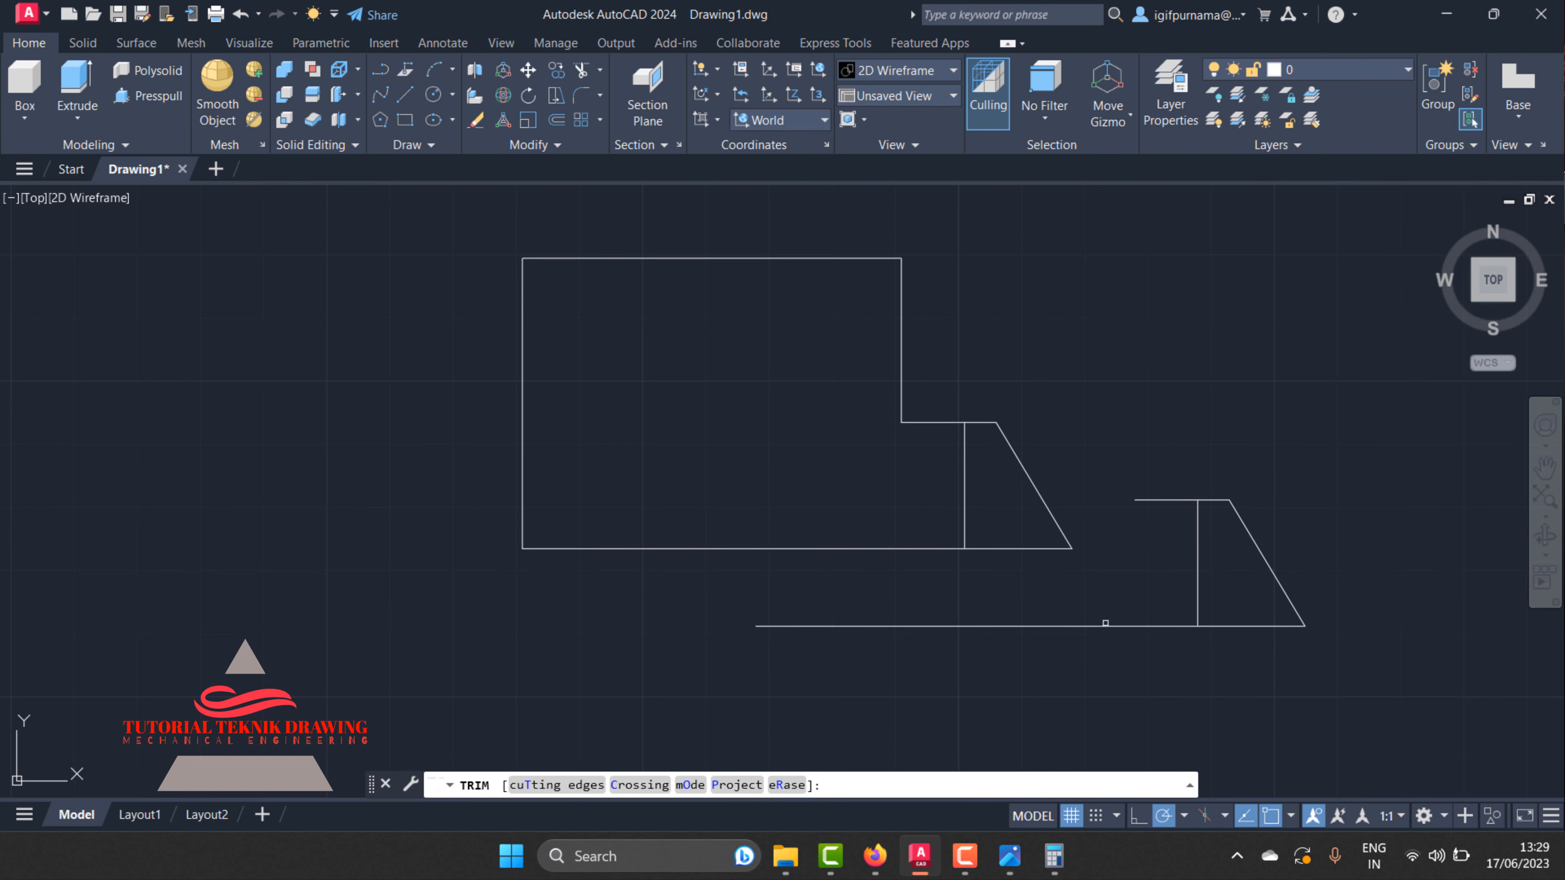
left_click_drag(1152, 667, 1143, 583)
left_click_drag(1150, 530, 1157, 475)
right_click(1175, 406)
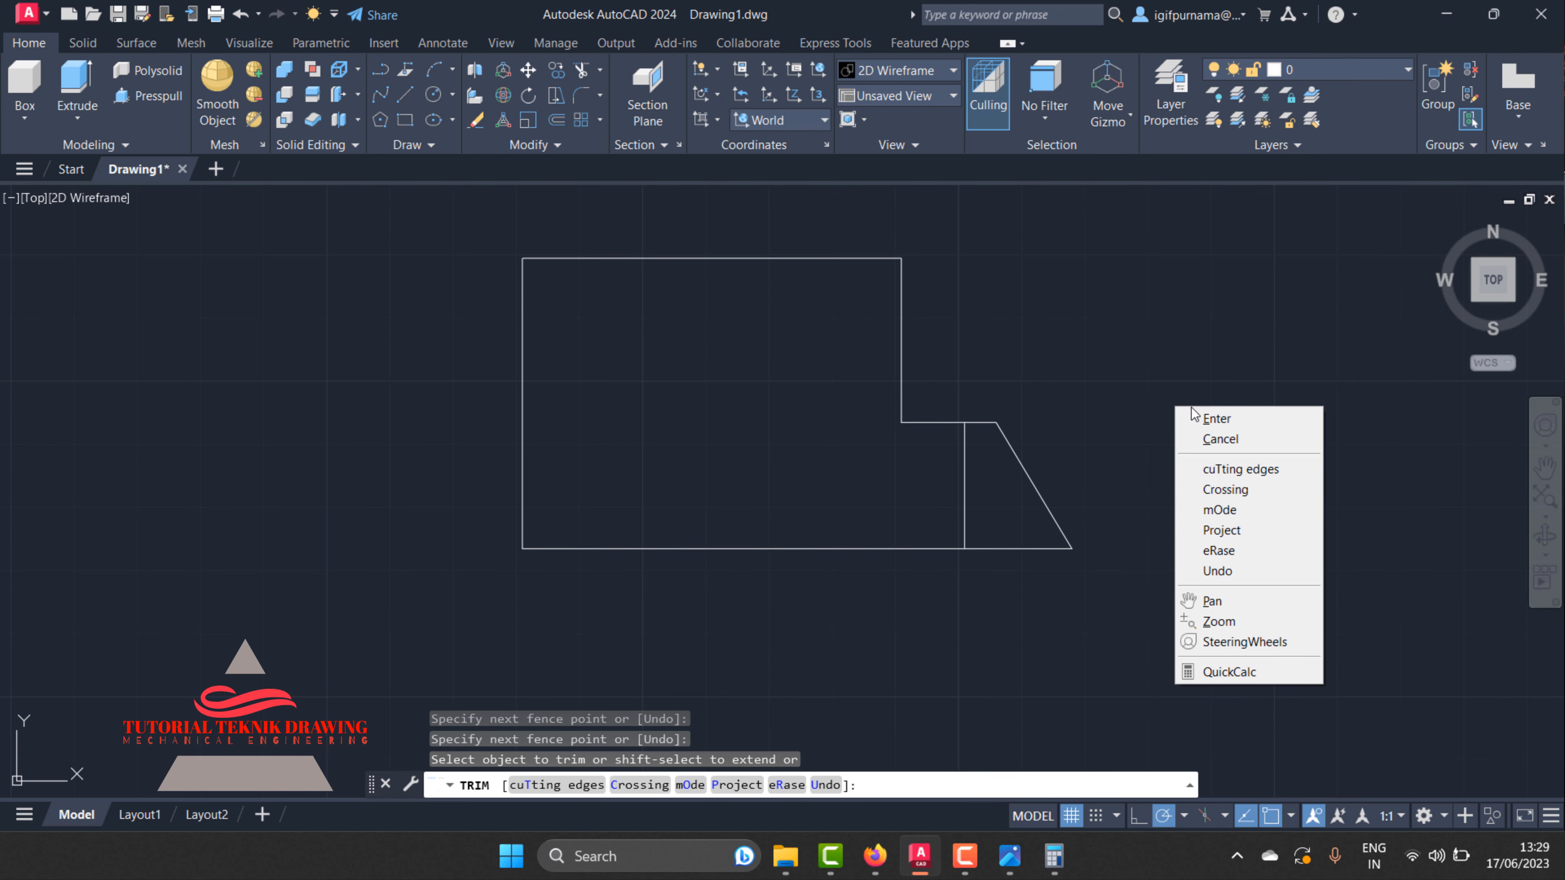
left_click(1195, 417)
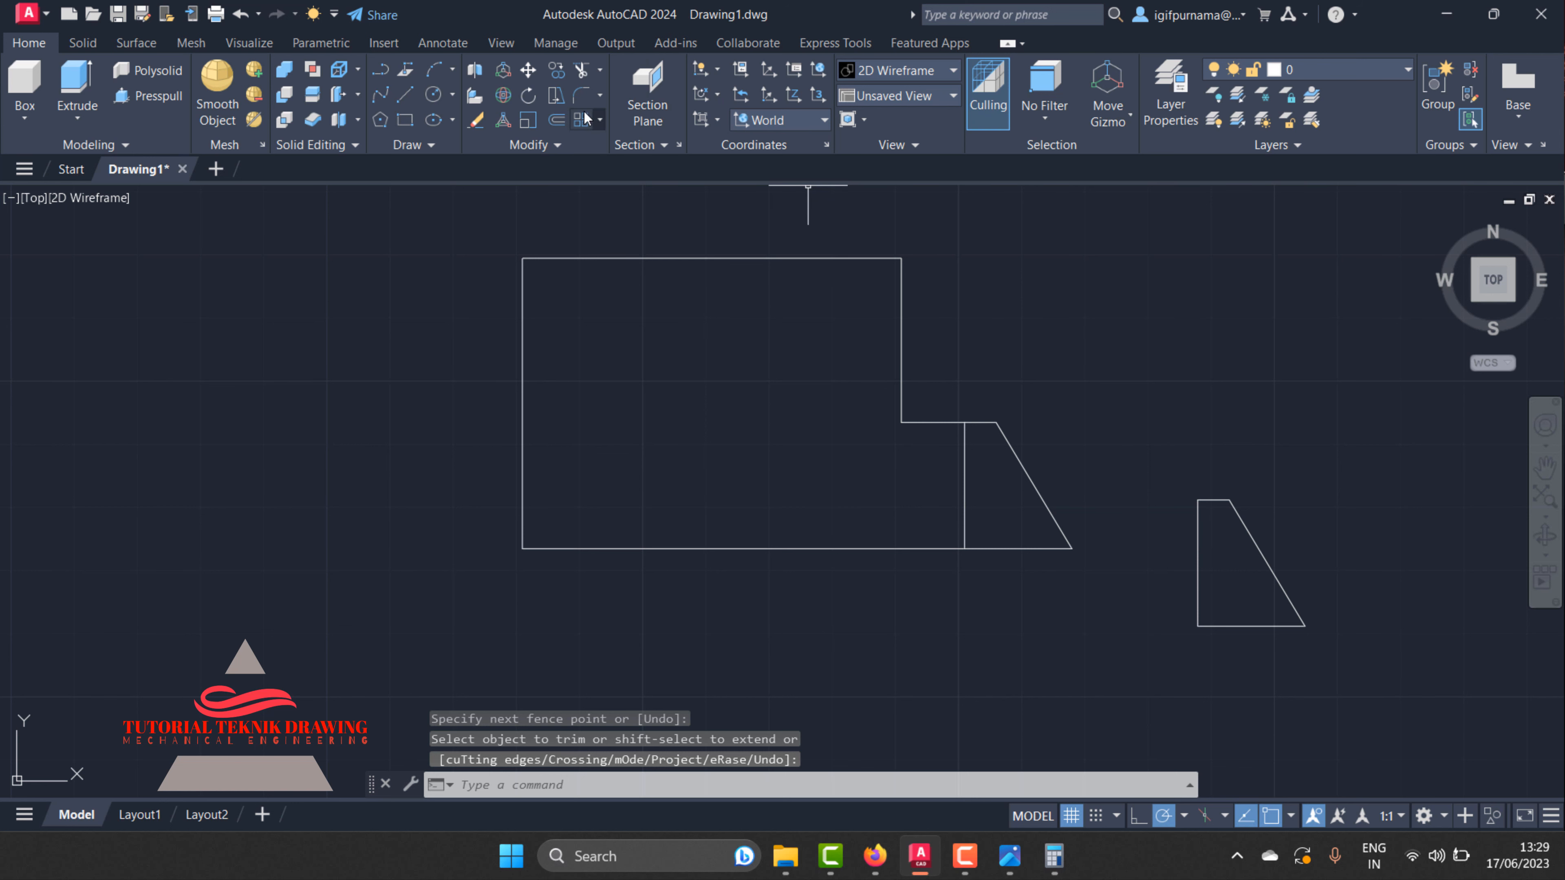
- Erase the original rib's sloped line, 17-unit base line and 5-unit top line beside the stepped profile
left_click(479, 123)
left_click(1091, 582)
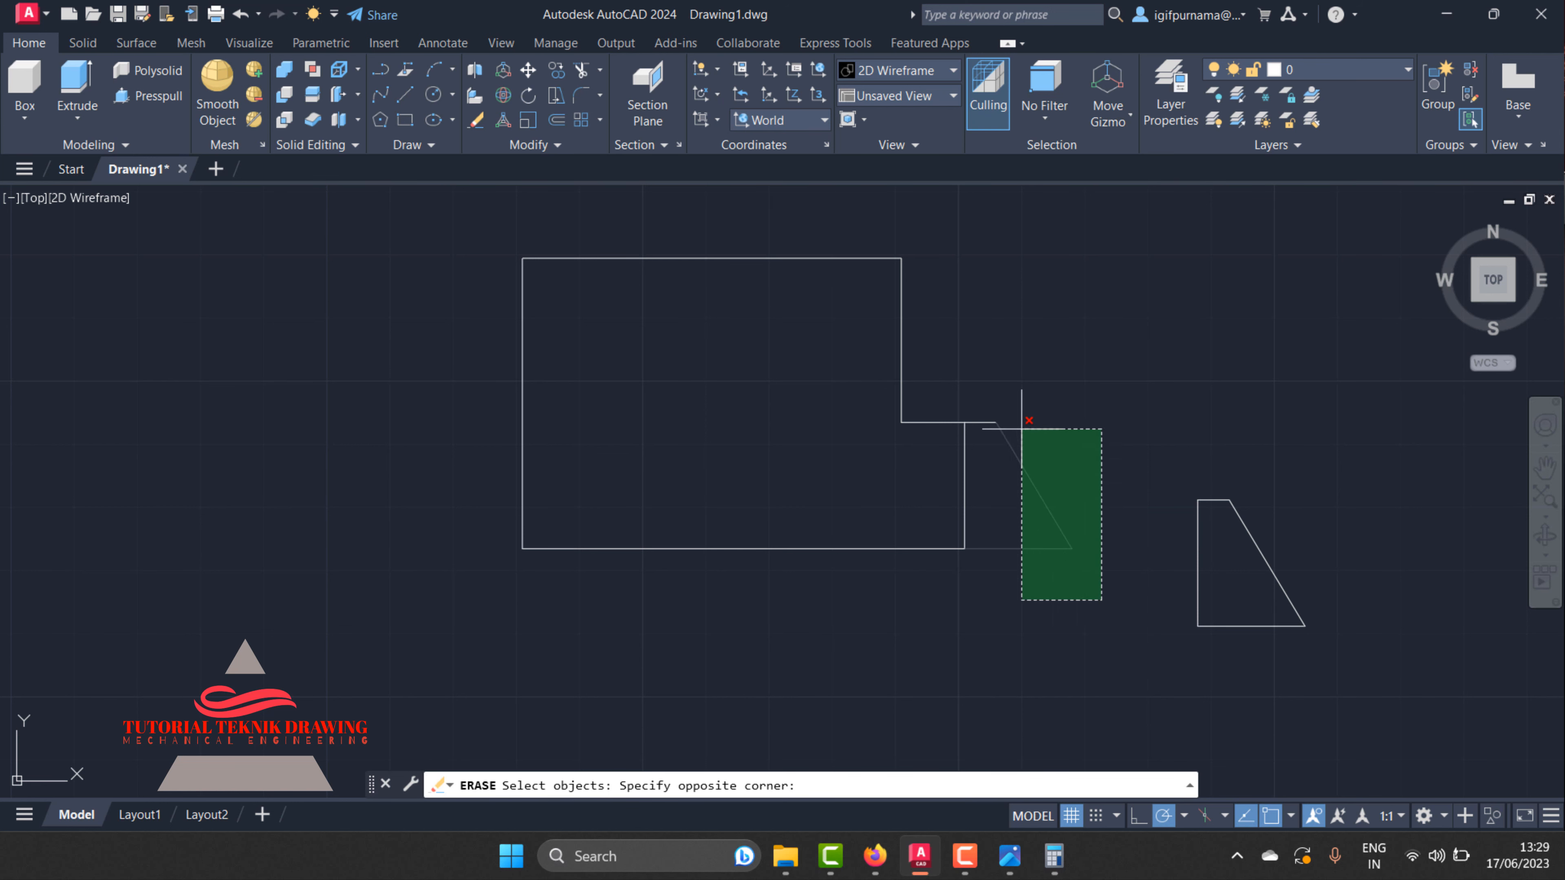
left_click(980, 395)
key("Return")
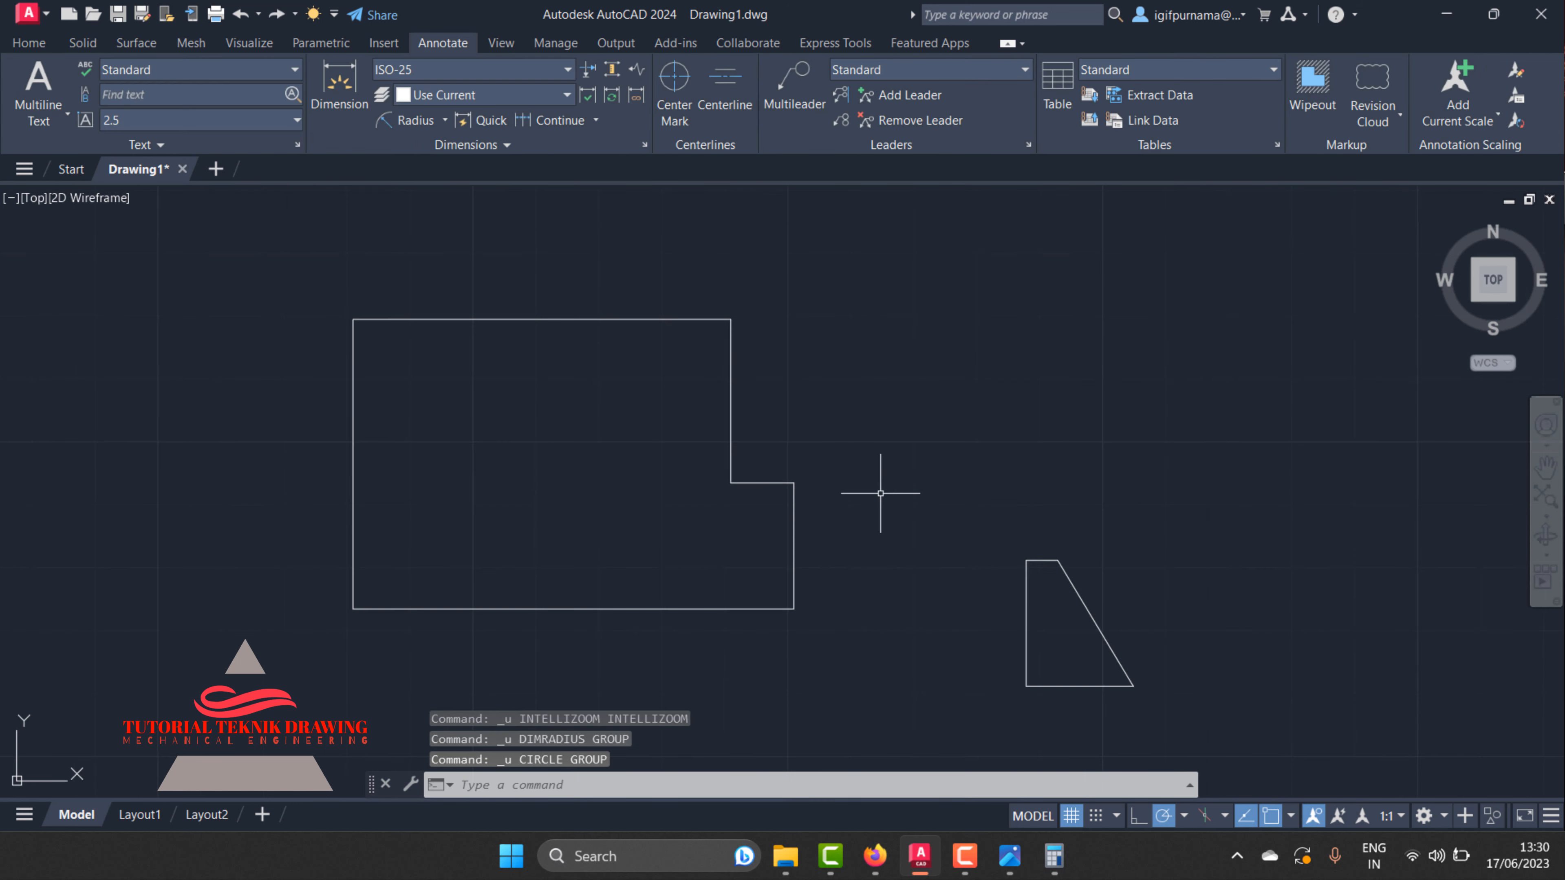
- Check the round cutout's diameter in the reference image and draw a circle of radius 33 in the empty area above the rib outline
scroll(880, 493, "down", 2)
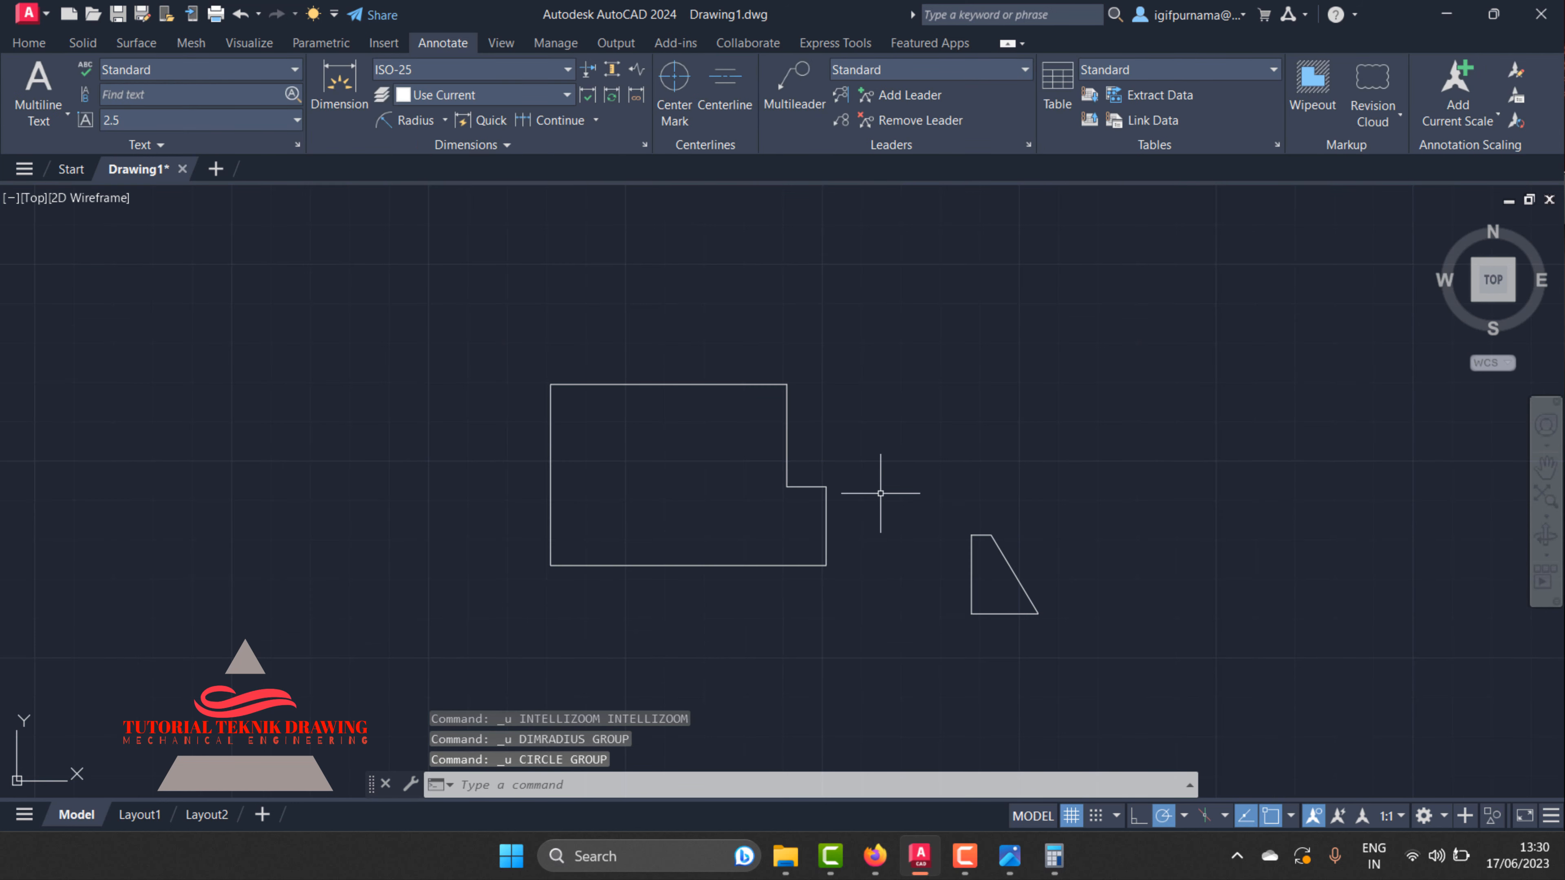
left_click(1010, 855)
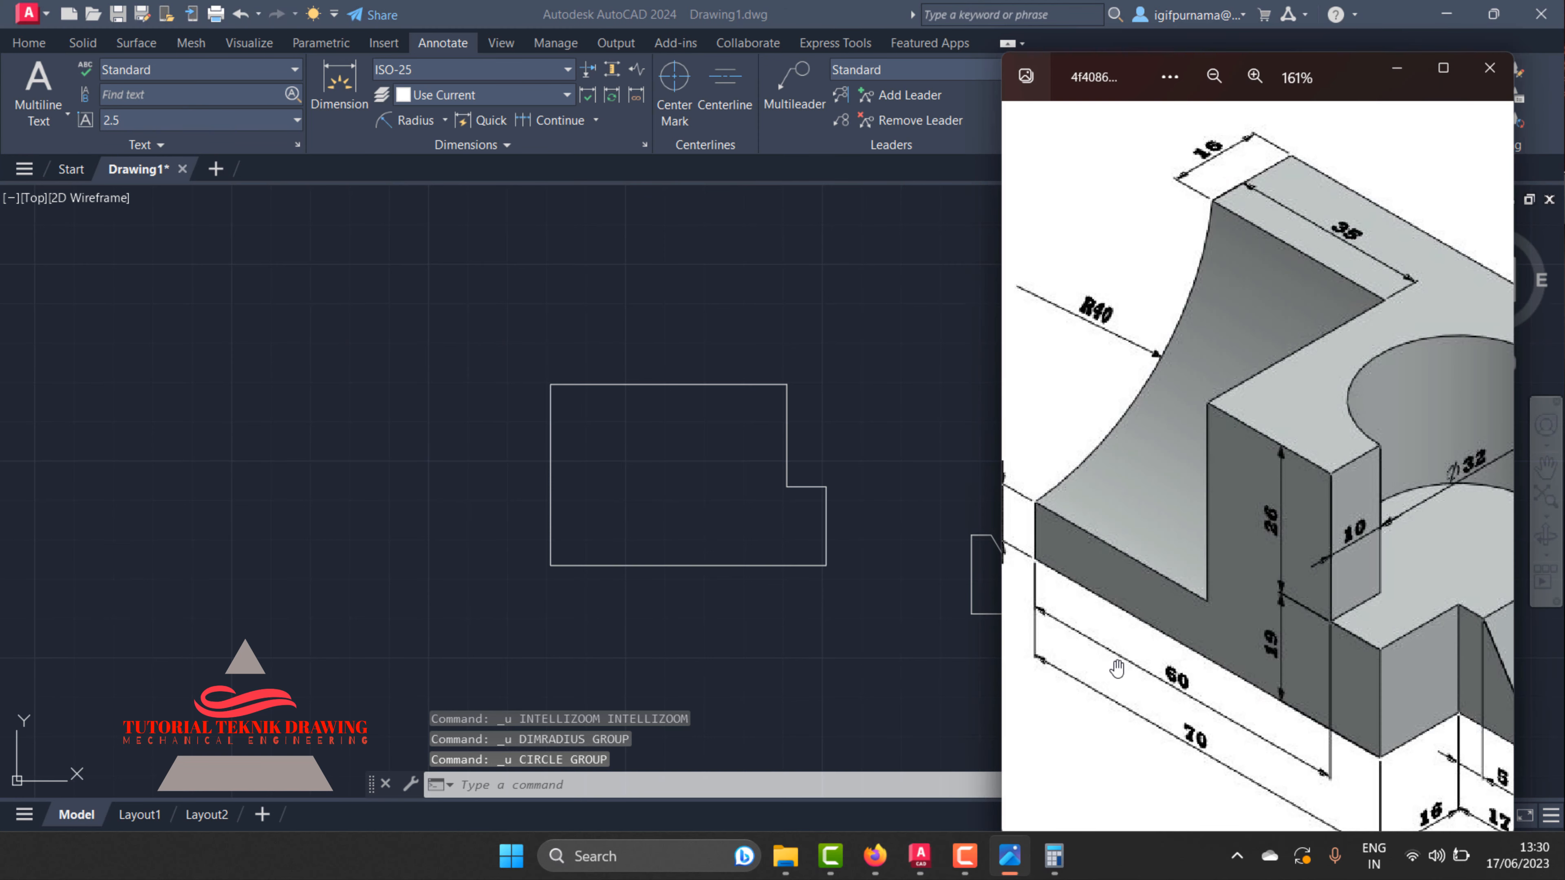
scroll(1126, 642, "down", 5)
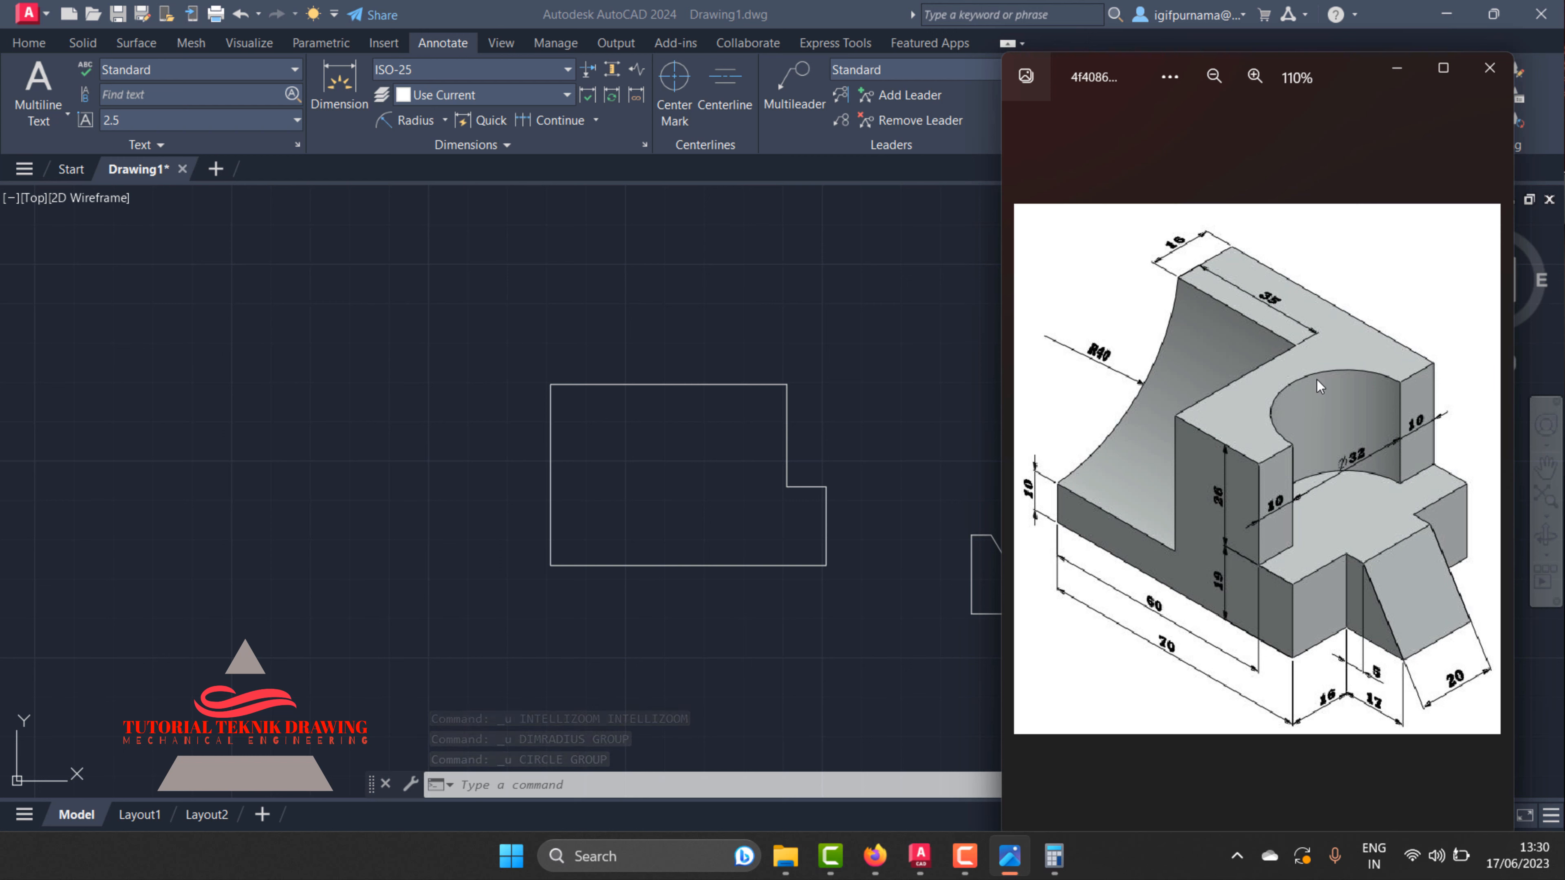
scroll(1325, 454, "up", 6)
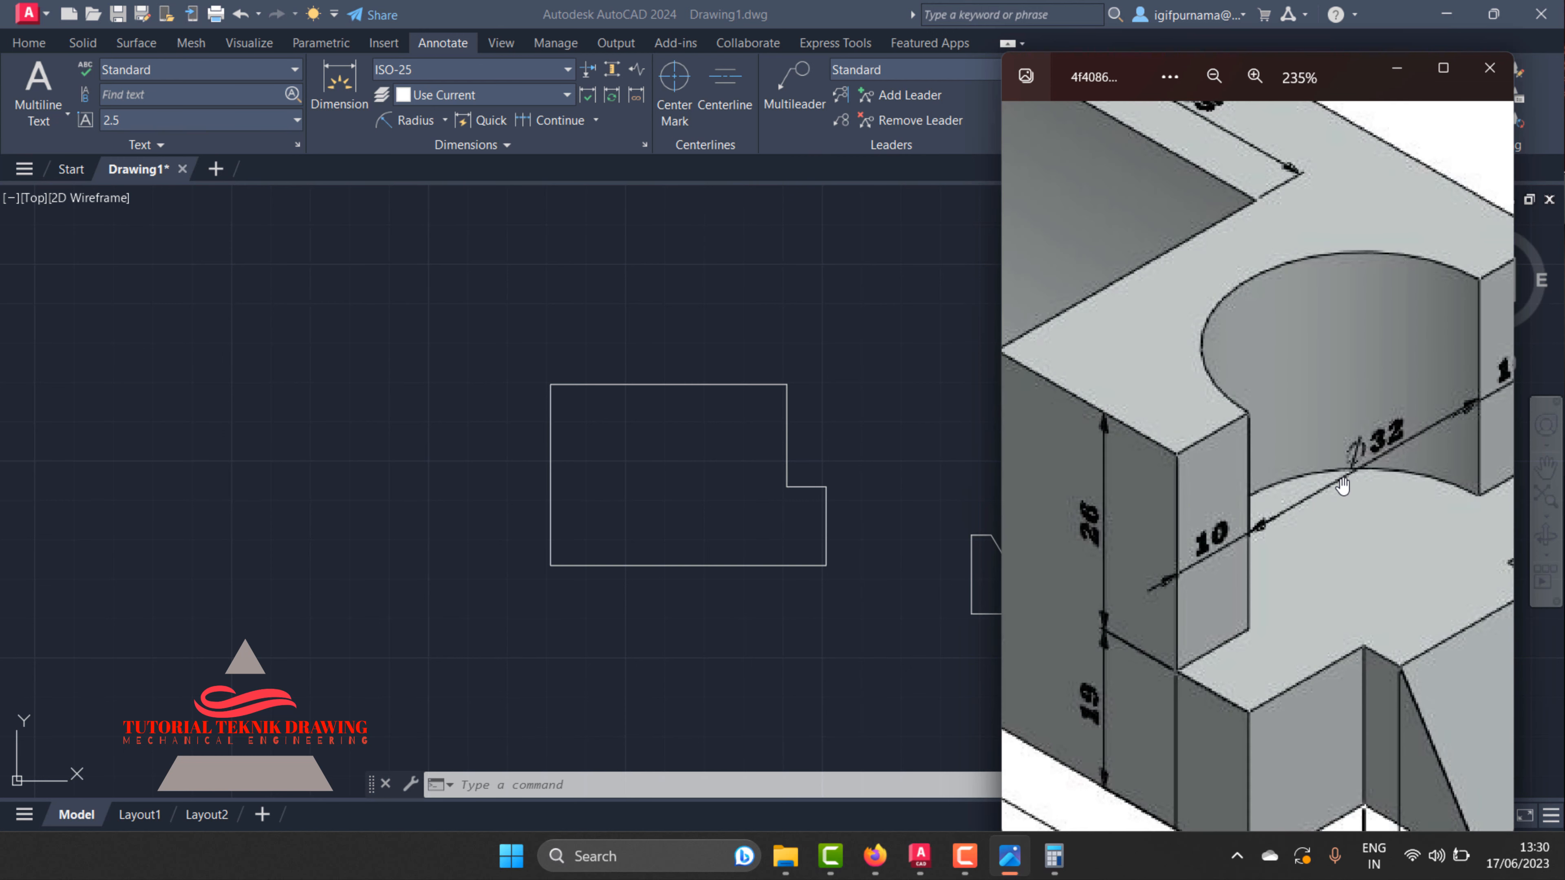
scroll(1342, 486, "up", 2)
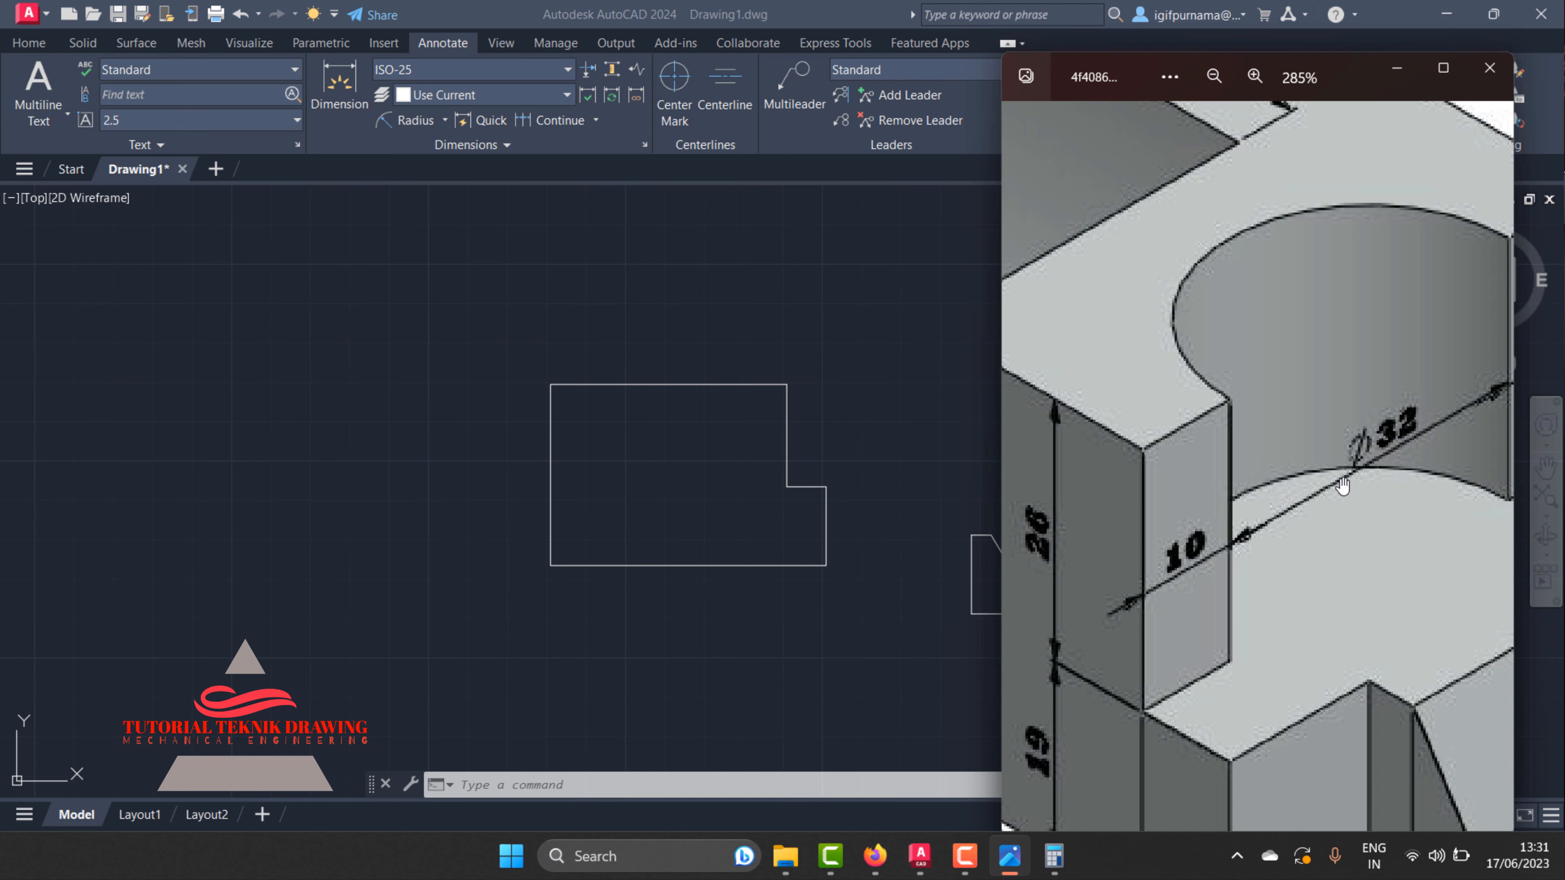
left_click(681, 272)
left_click(29, 43)
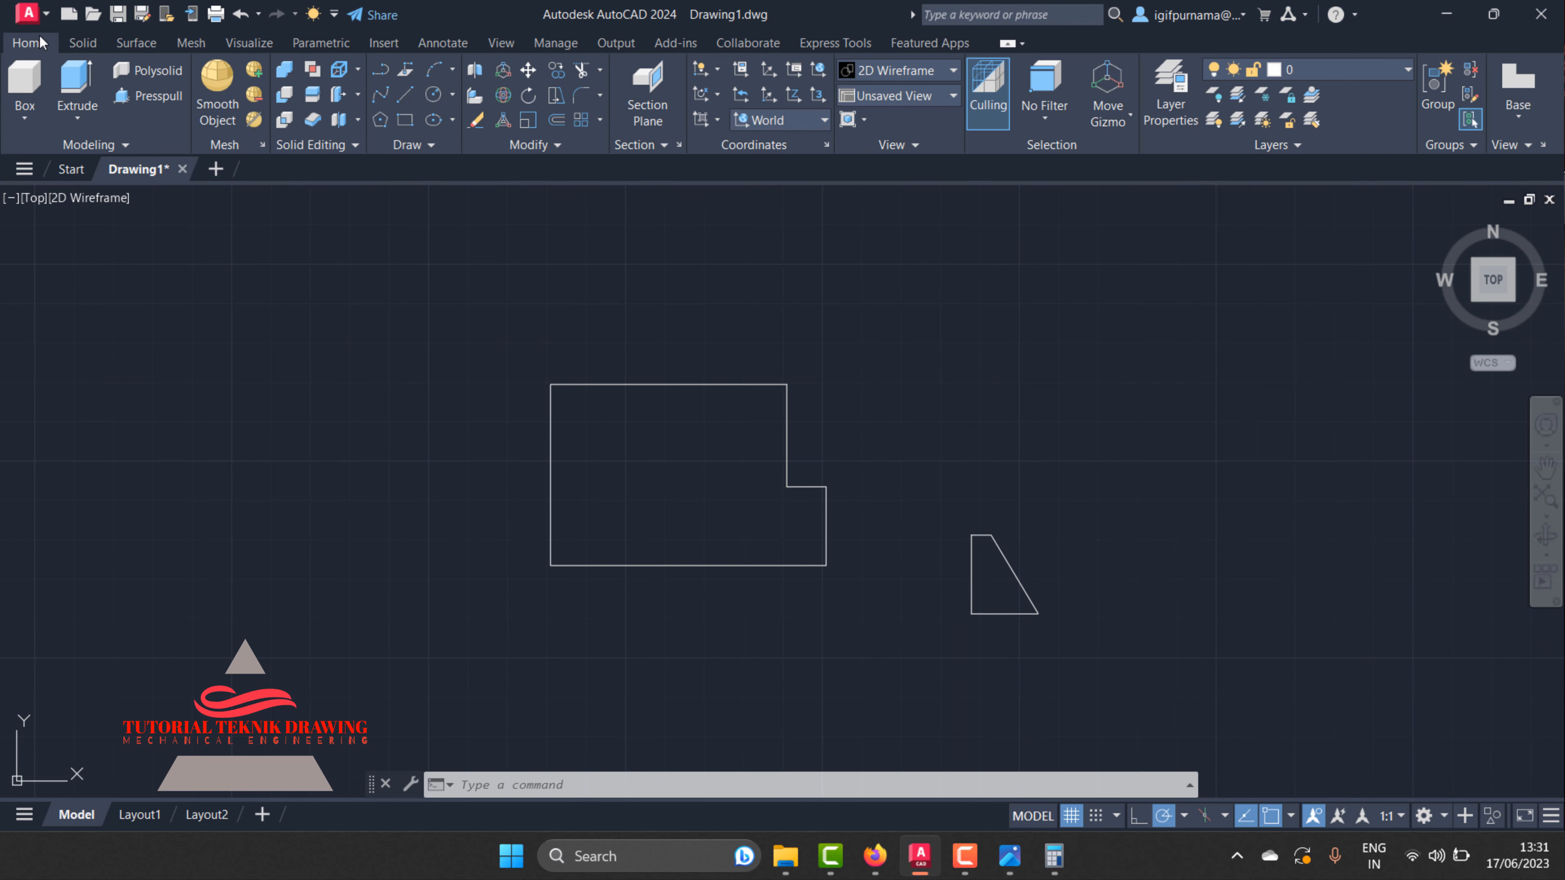
left_click(435, 96)
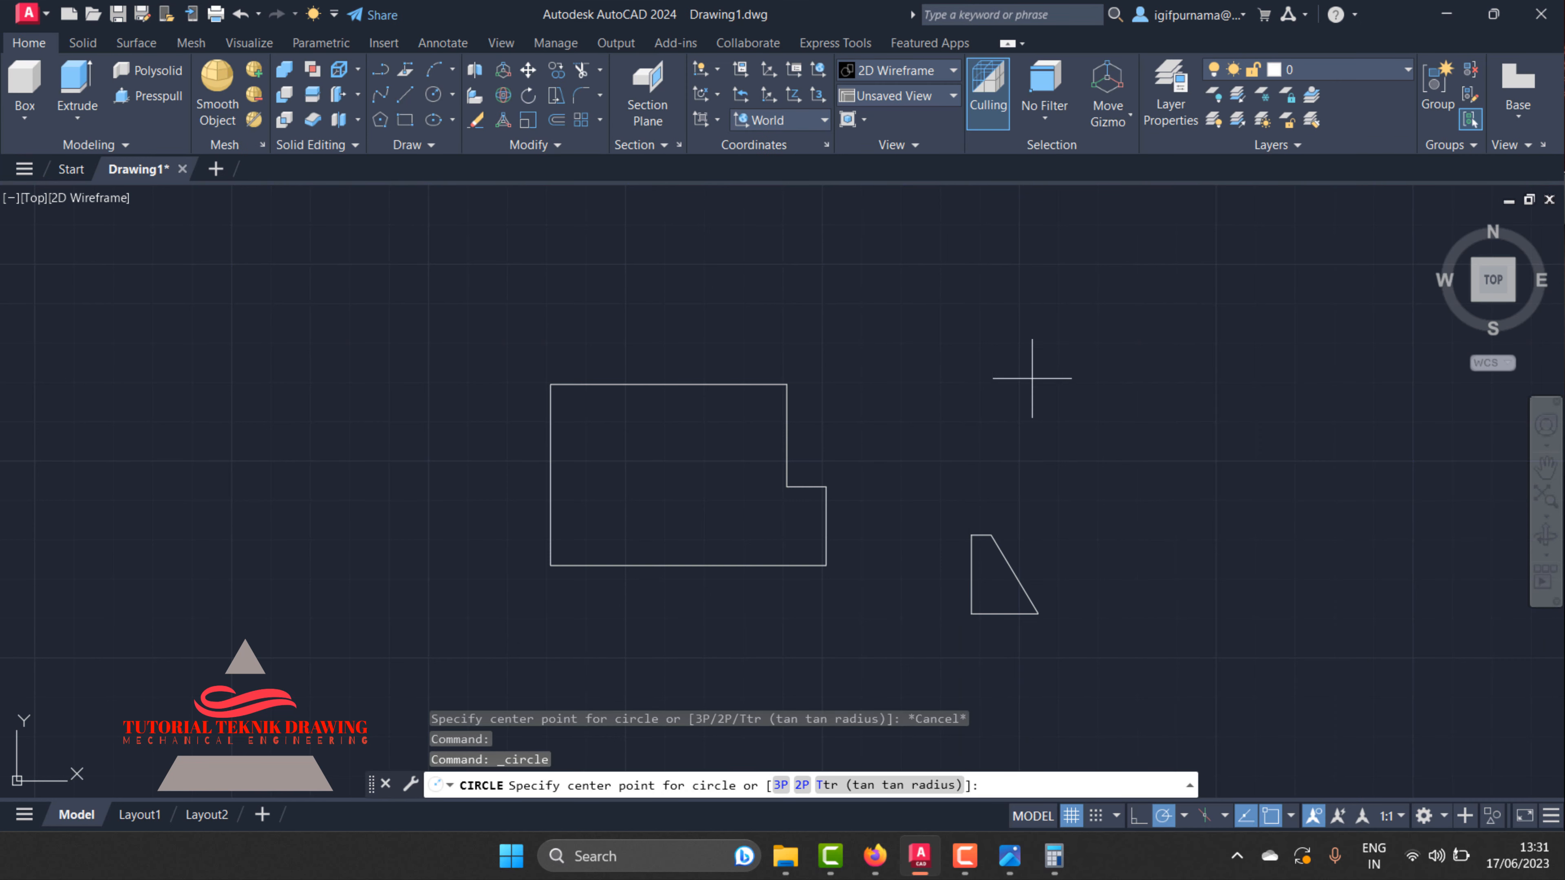
left_click(1008, 386)
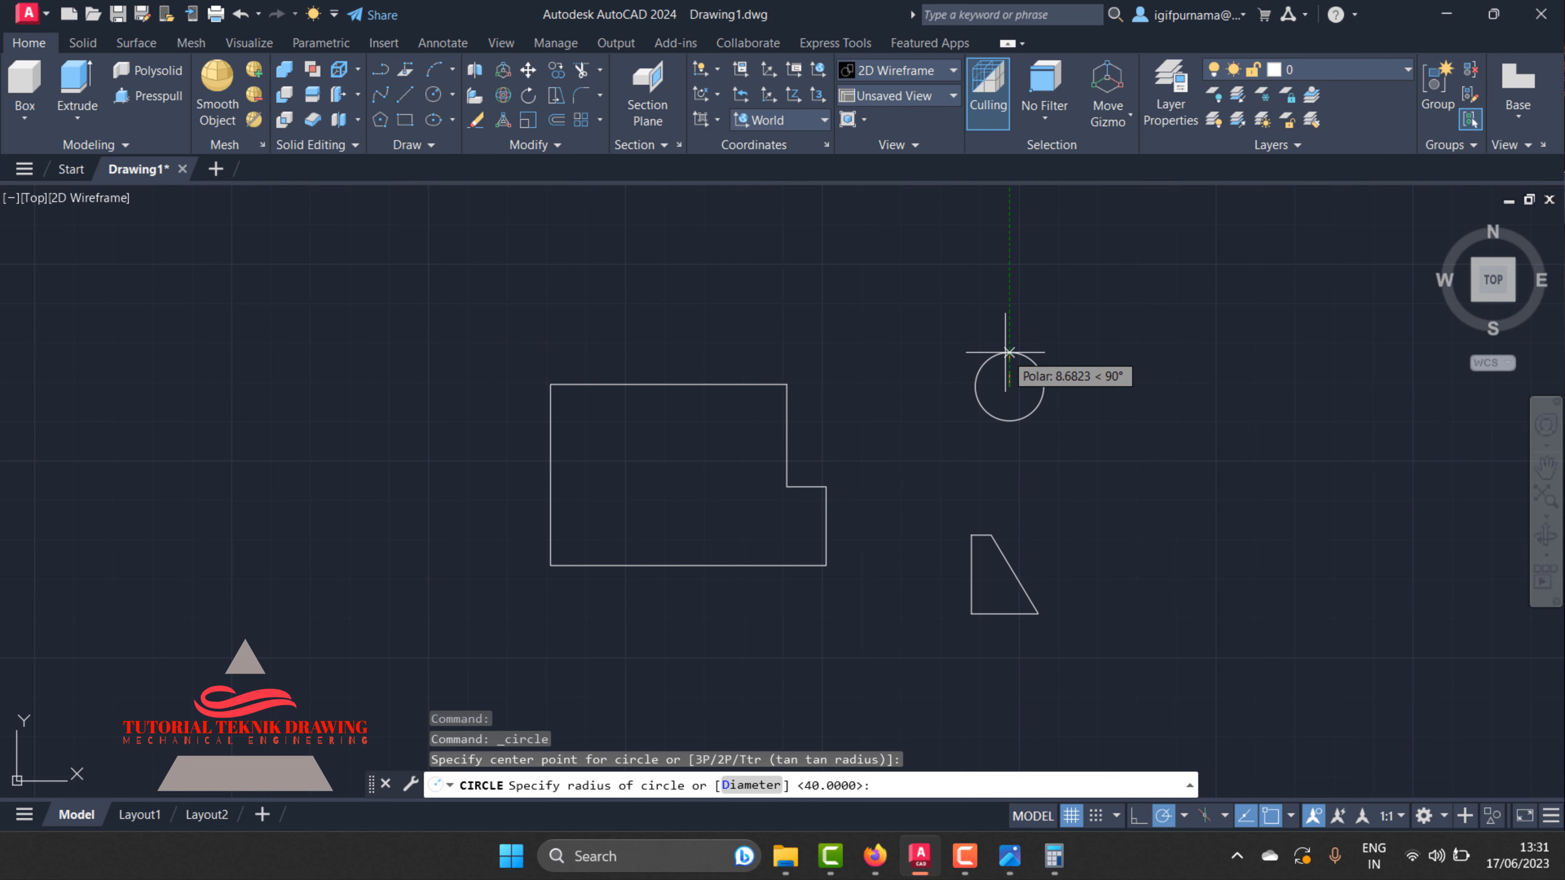
type("33")
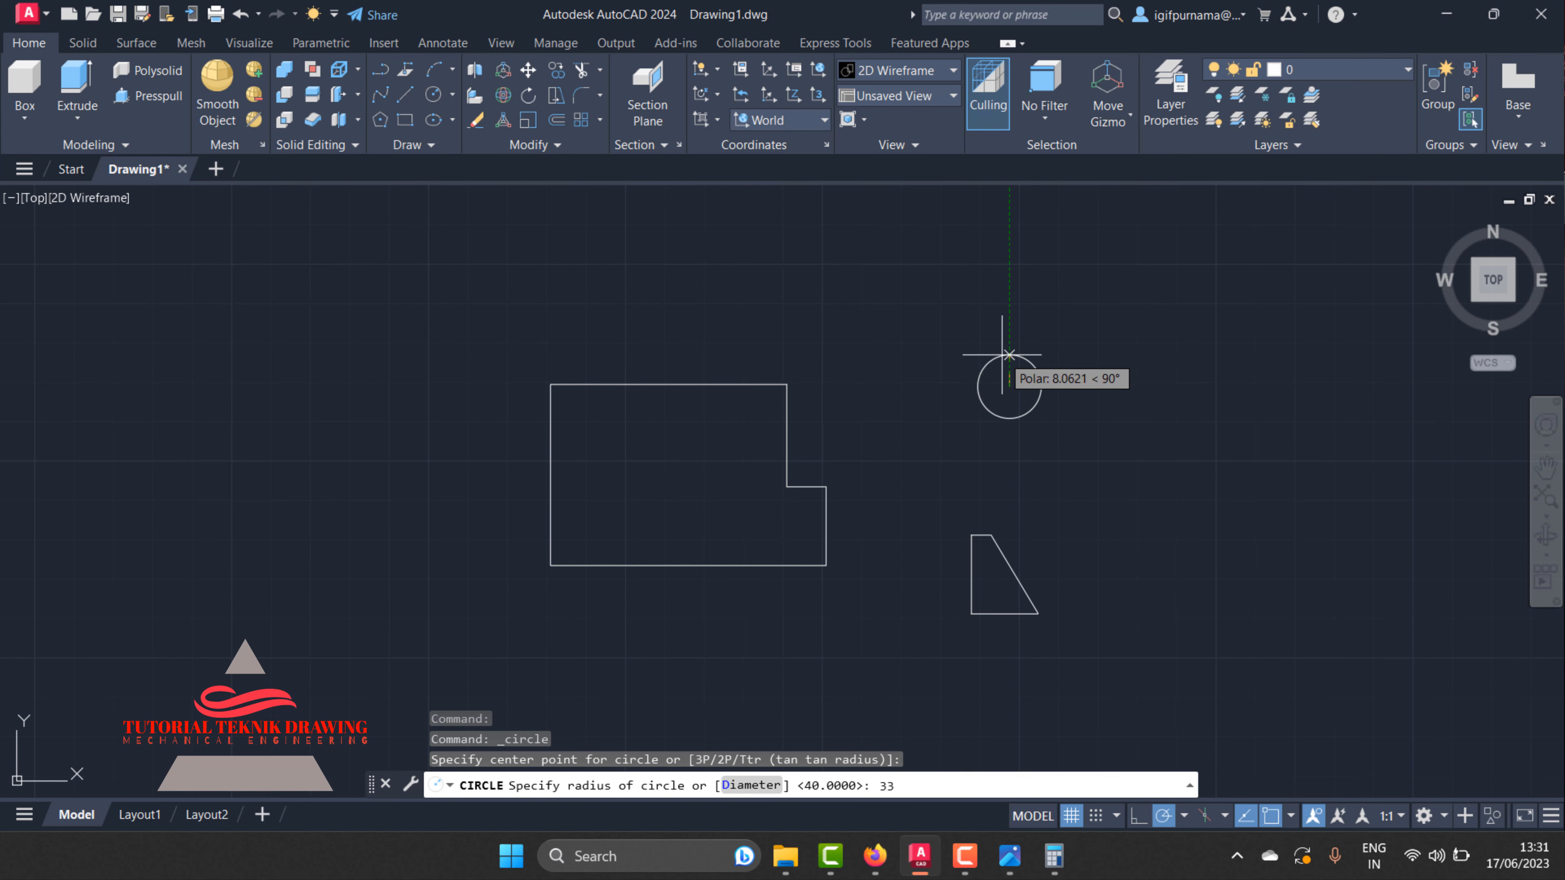
key("Return")
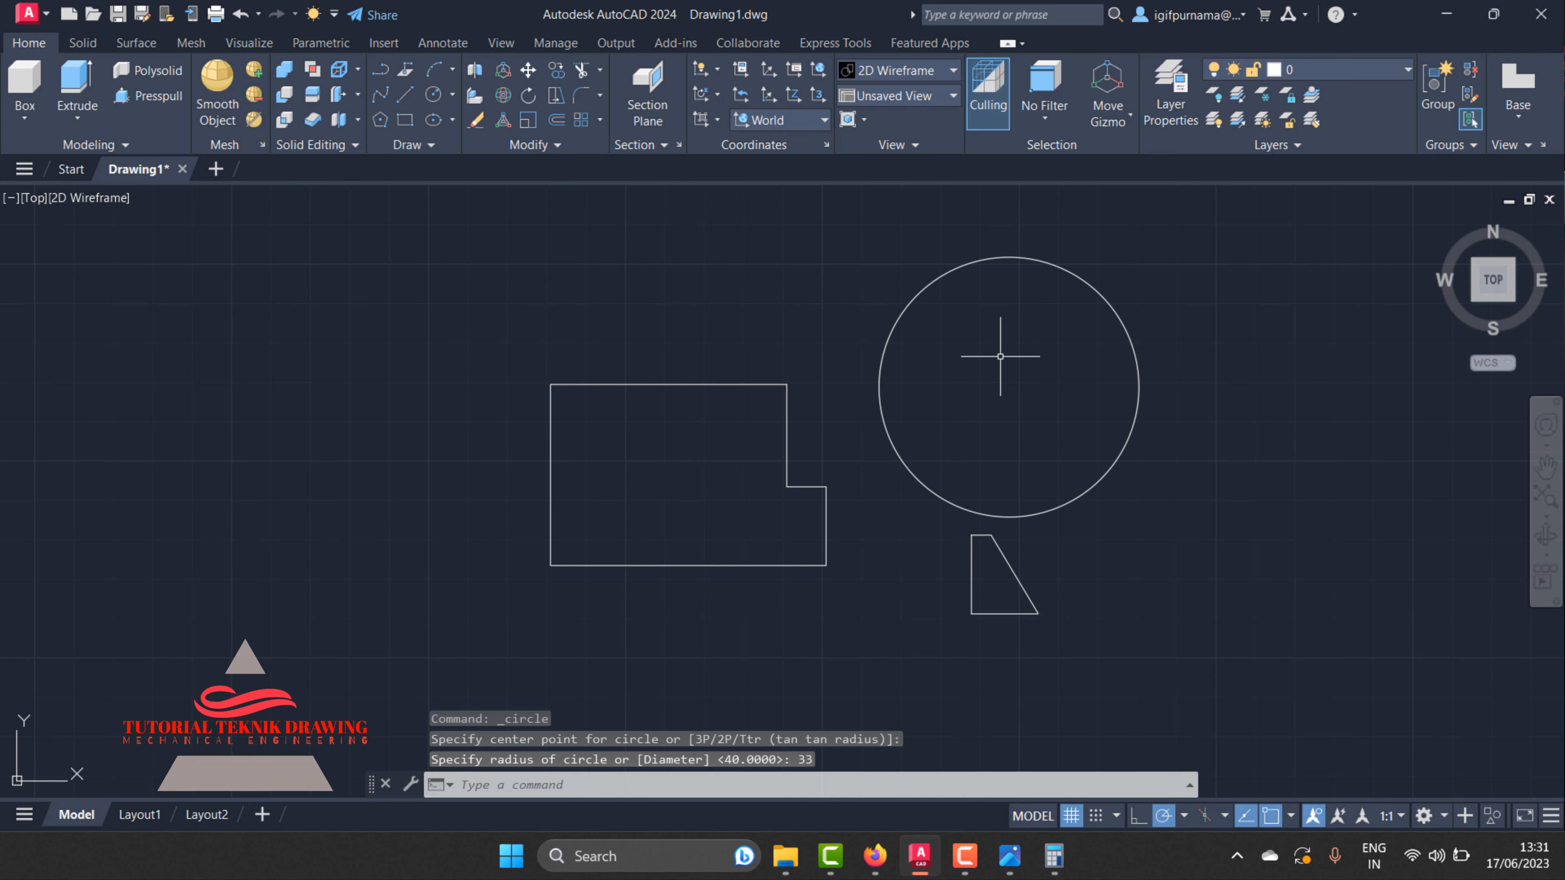
- Dimension the circle's diameter and compare it with the round cutout's diameter in the reference image
left_click(440, 46)
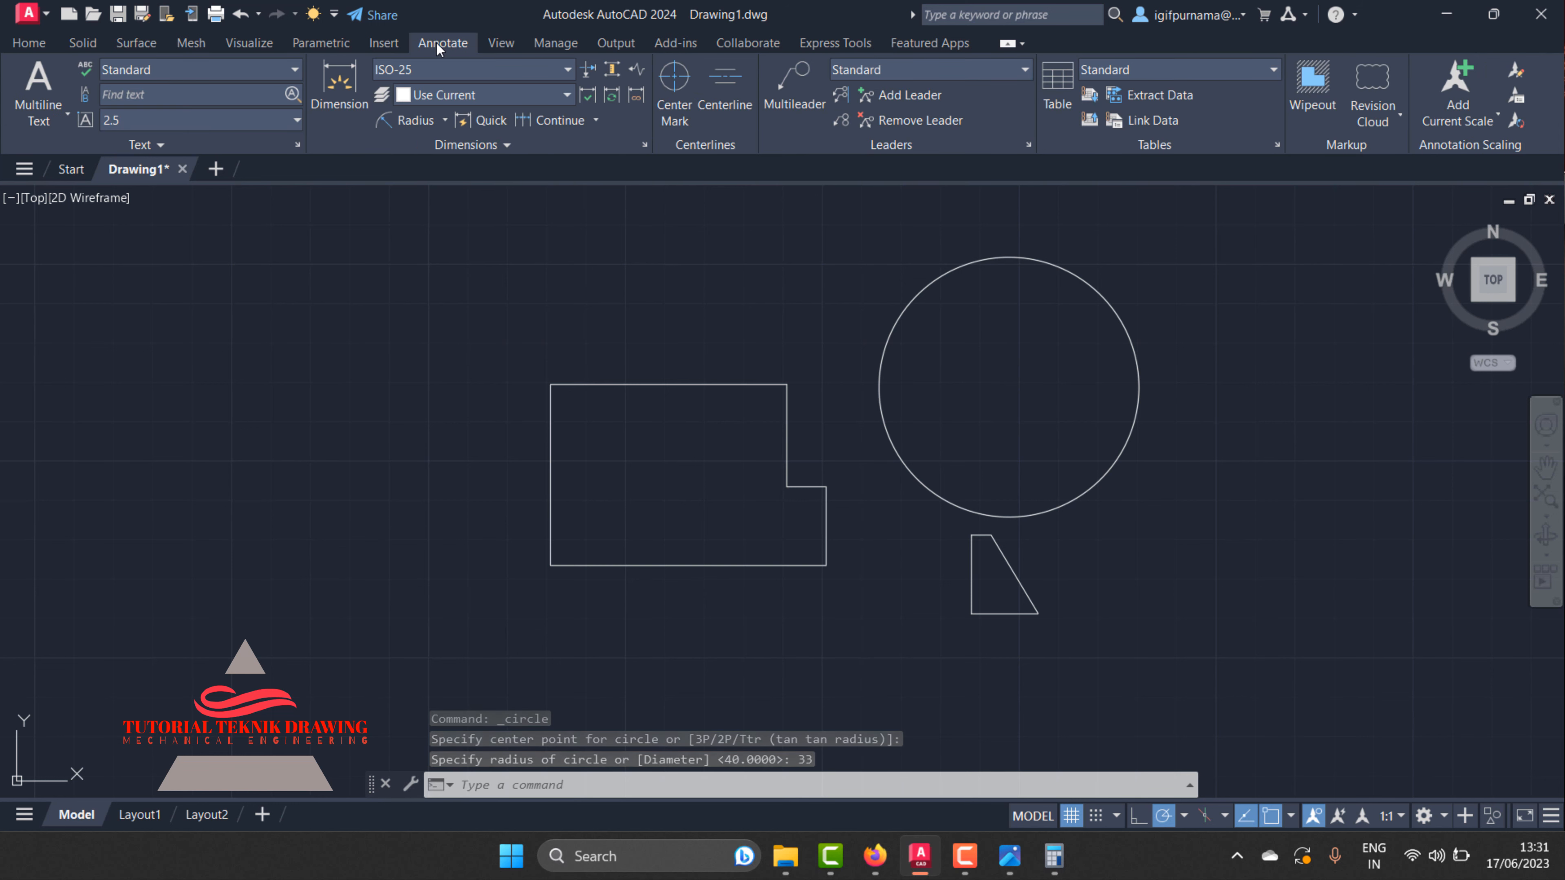
left_click(28, 42)
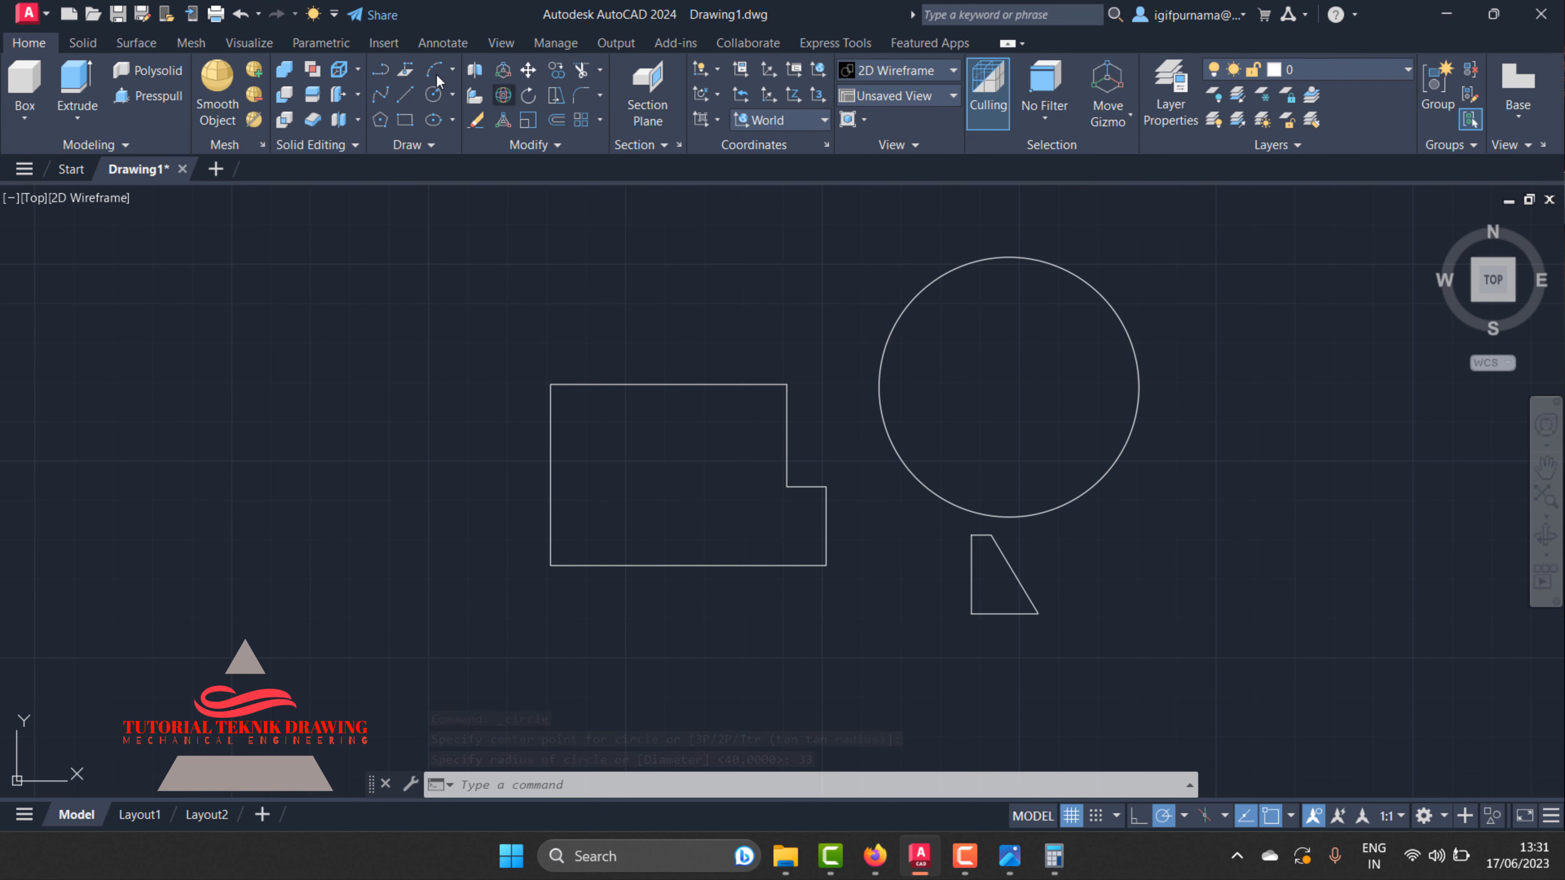
left_click(444, 40)
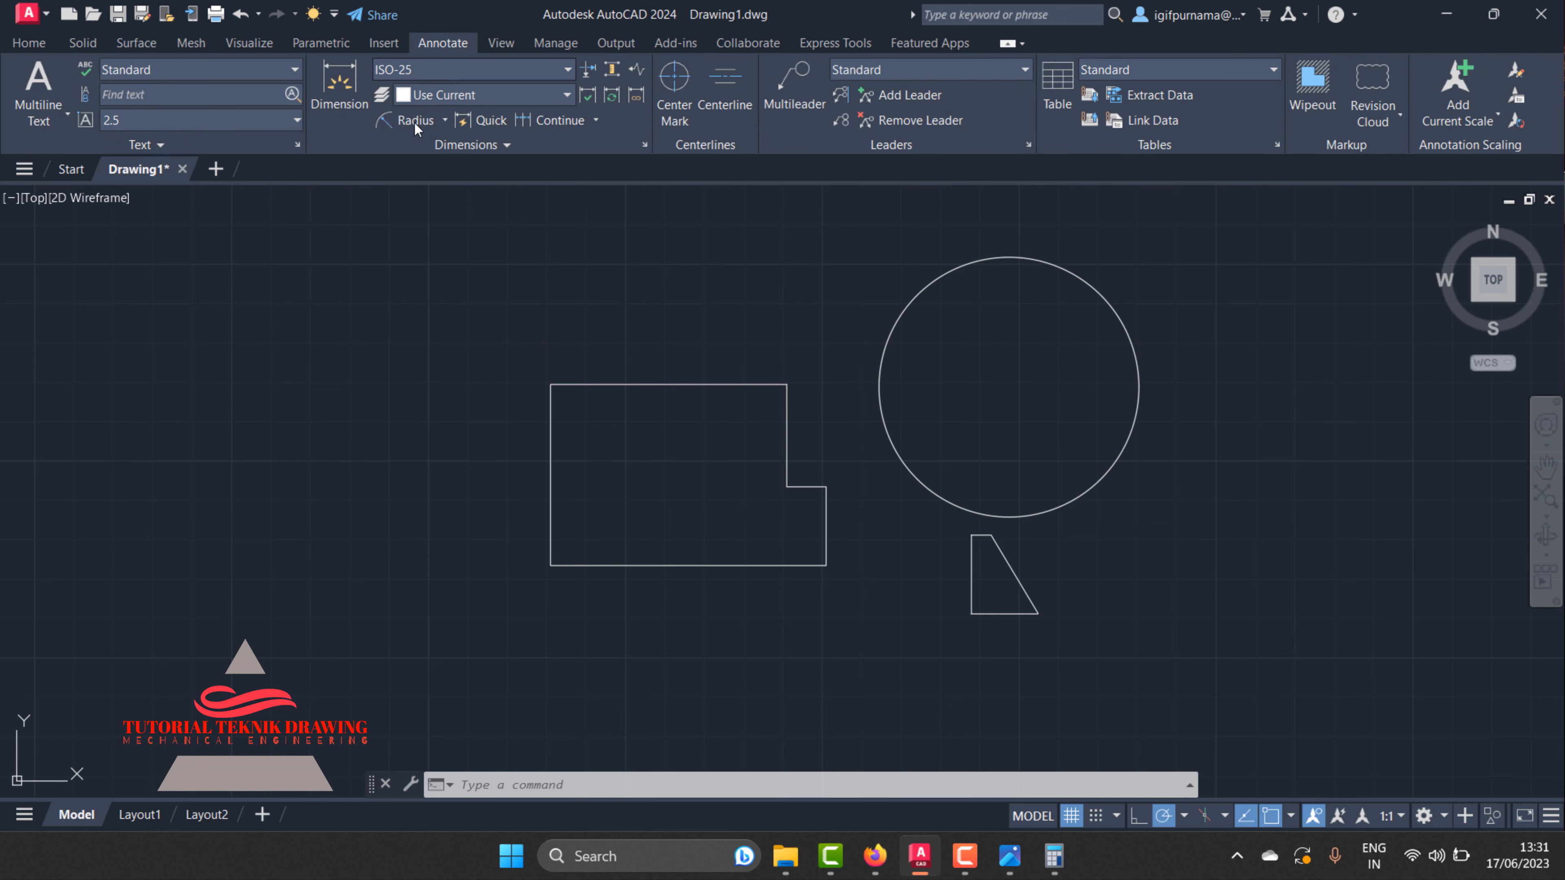
left_click(436, 120)
left_click(441, 121)
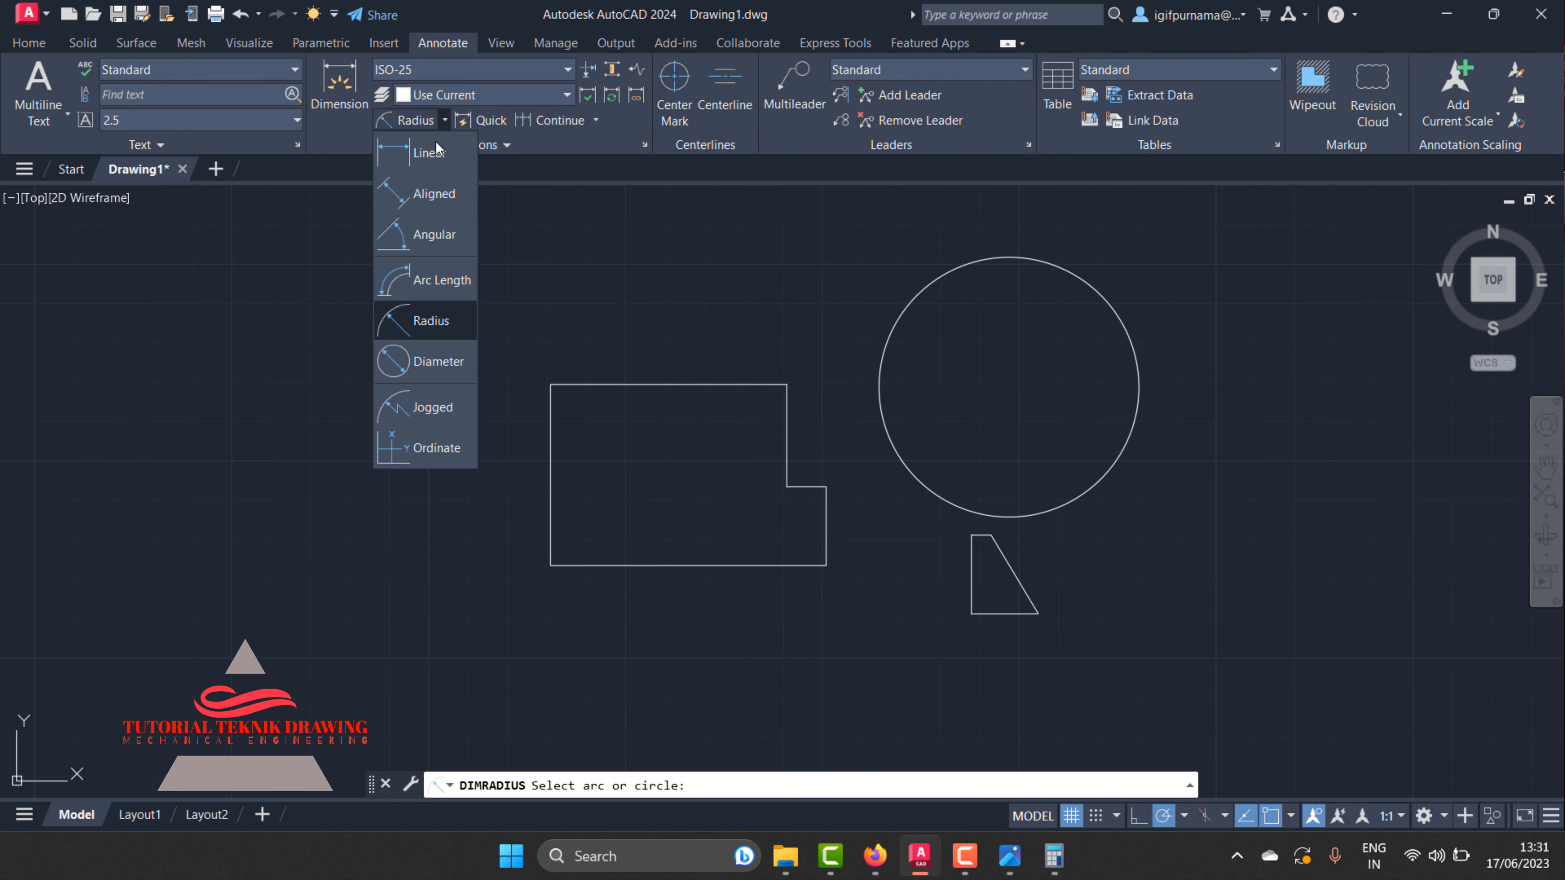
left_click(441, 361)
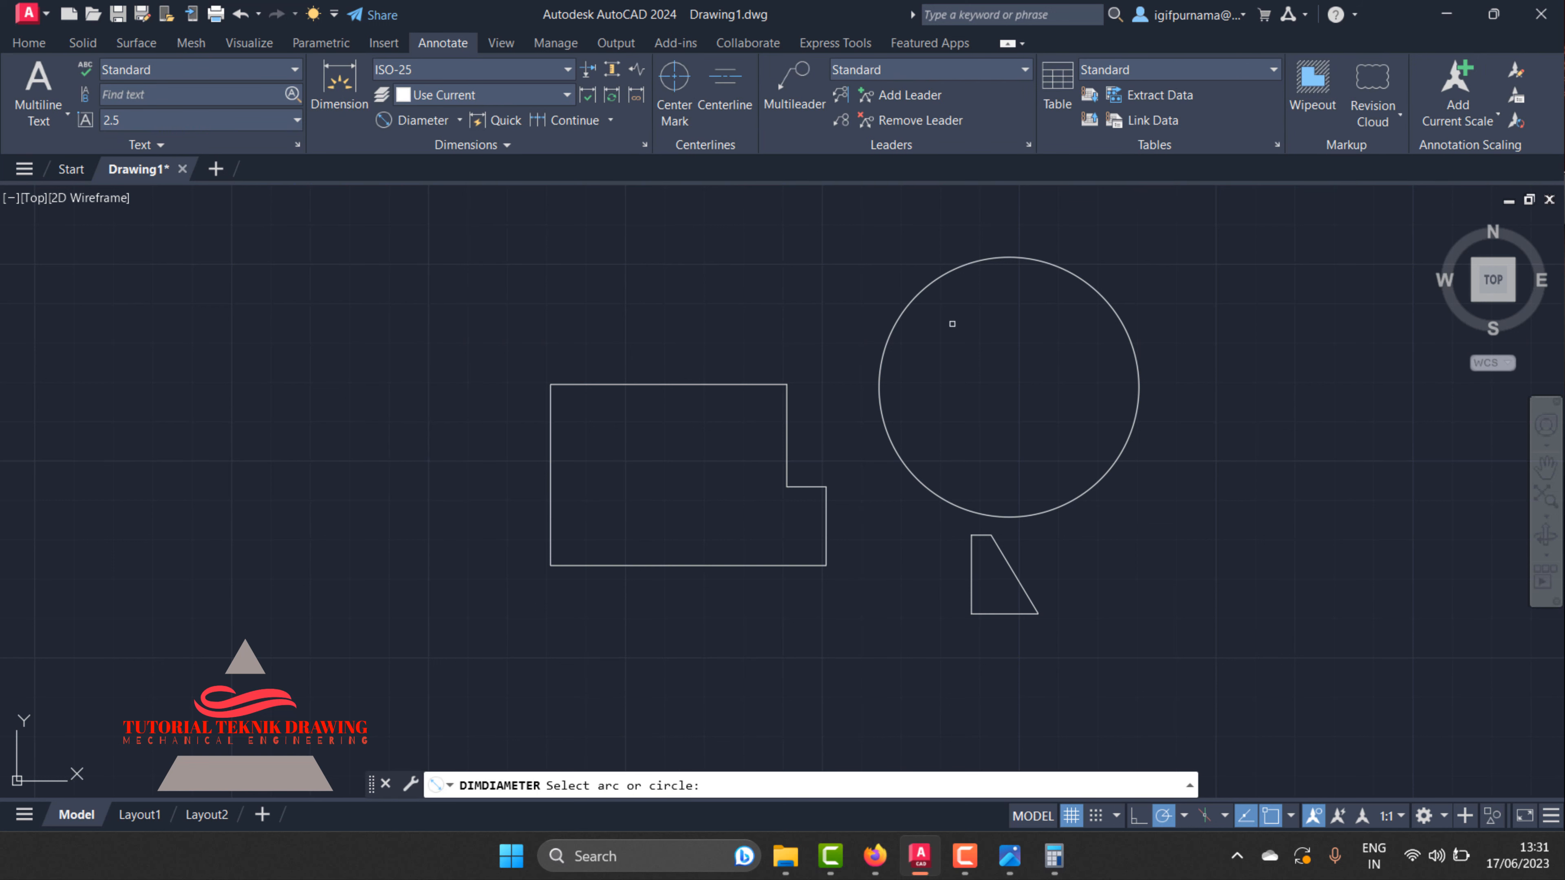
left_click(891, 324)
left_click(867, 300)
scroll(870, 299, "up", 4)
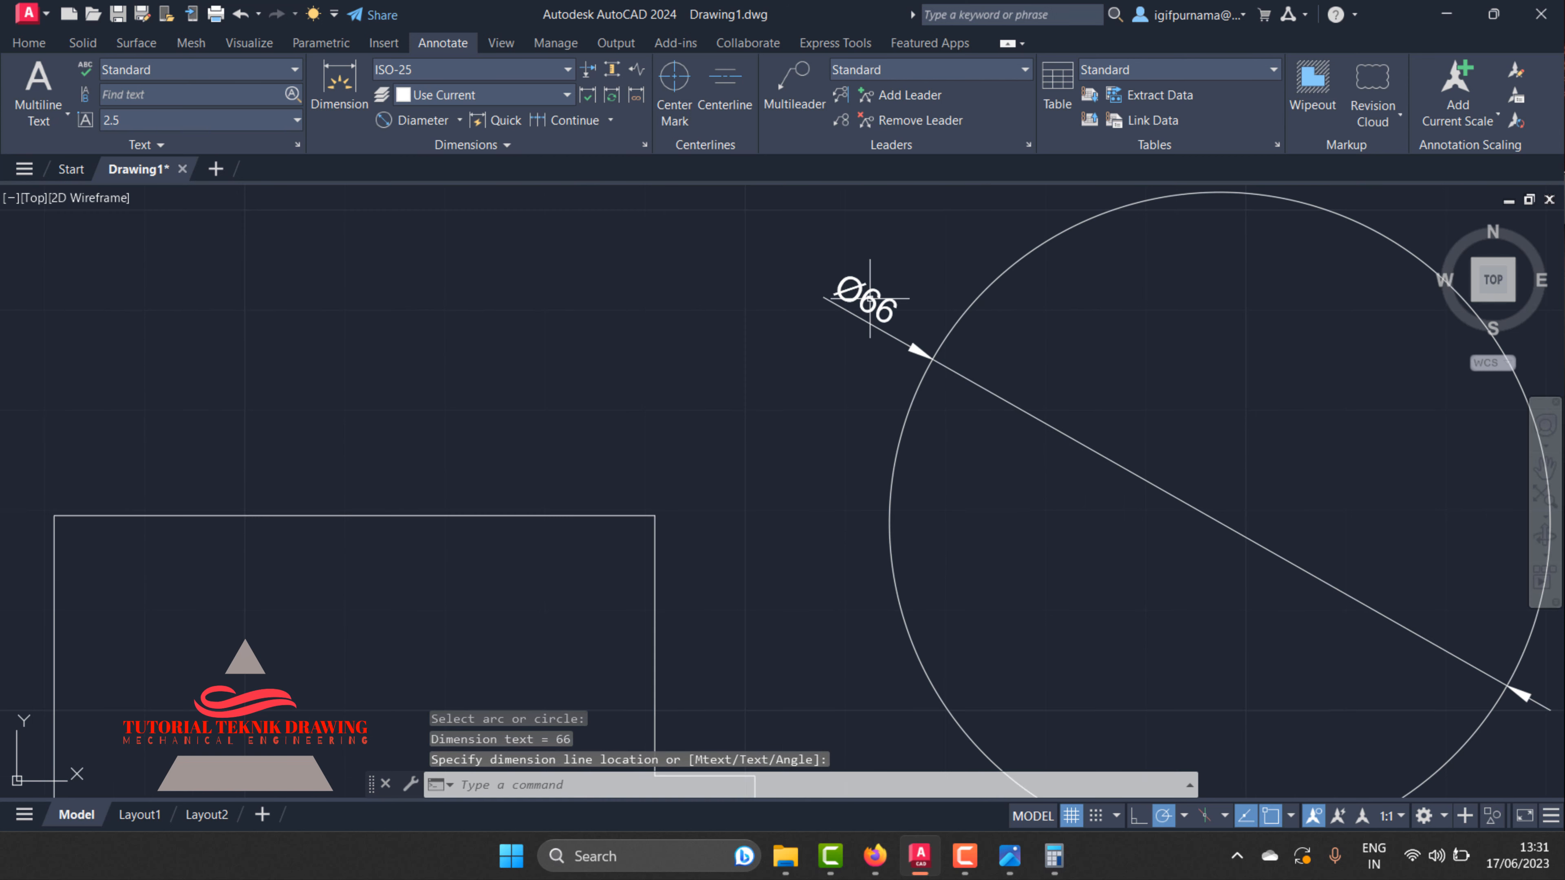
left_click(1009, 856)
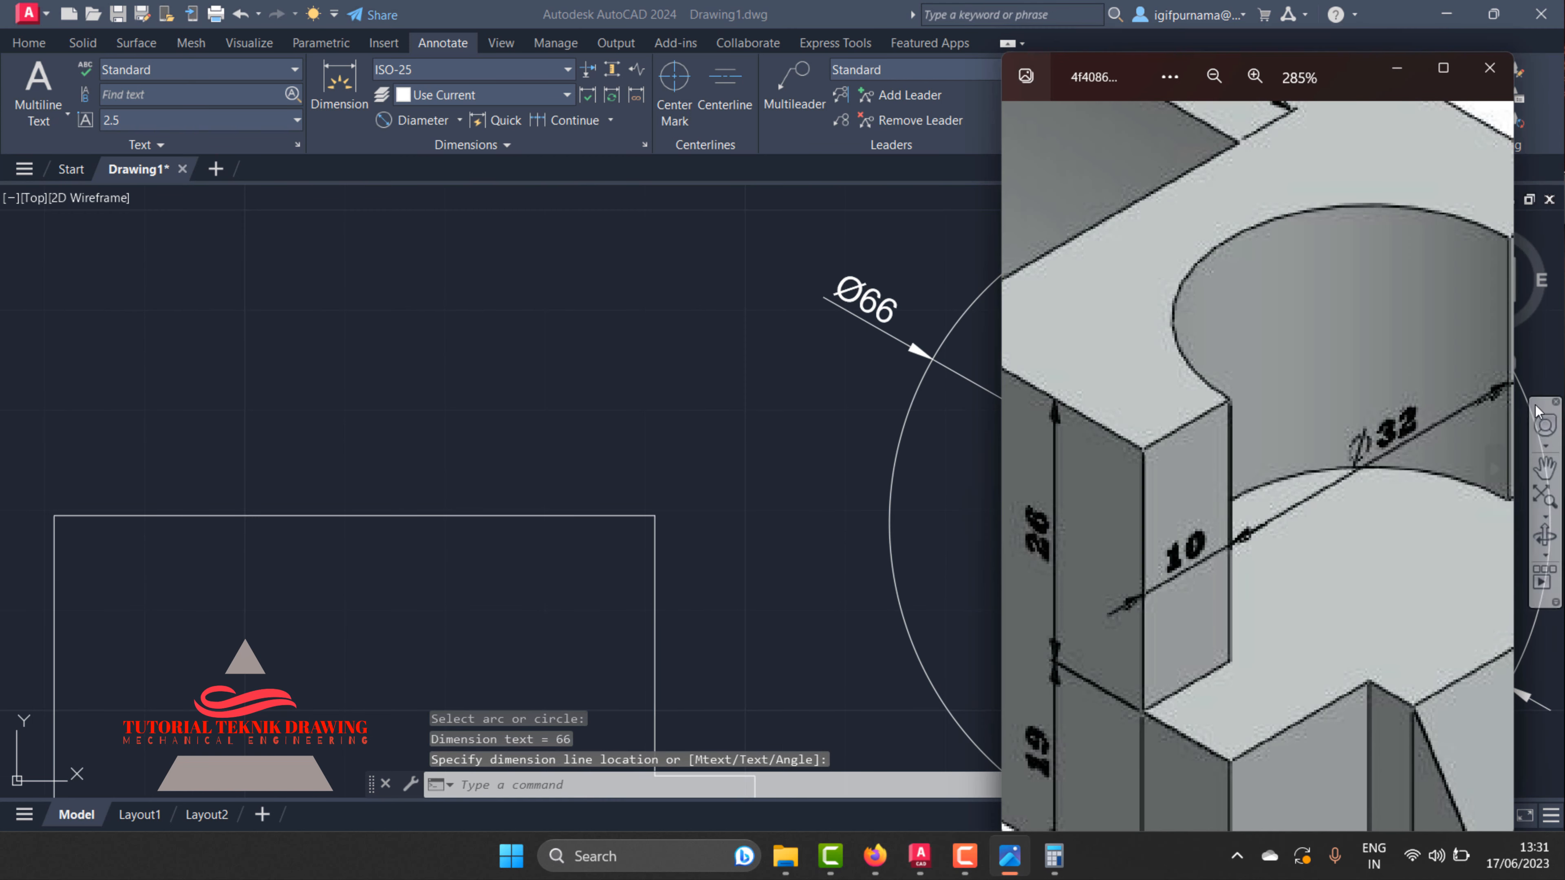
left_click(867, 337)
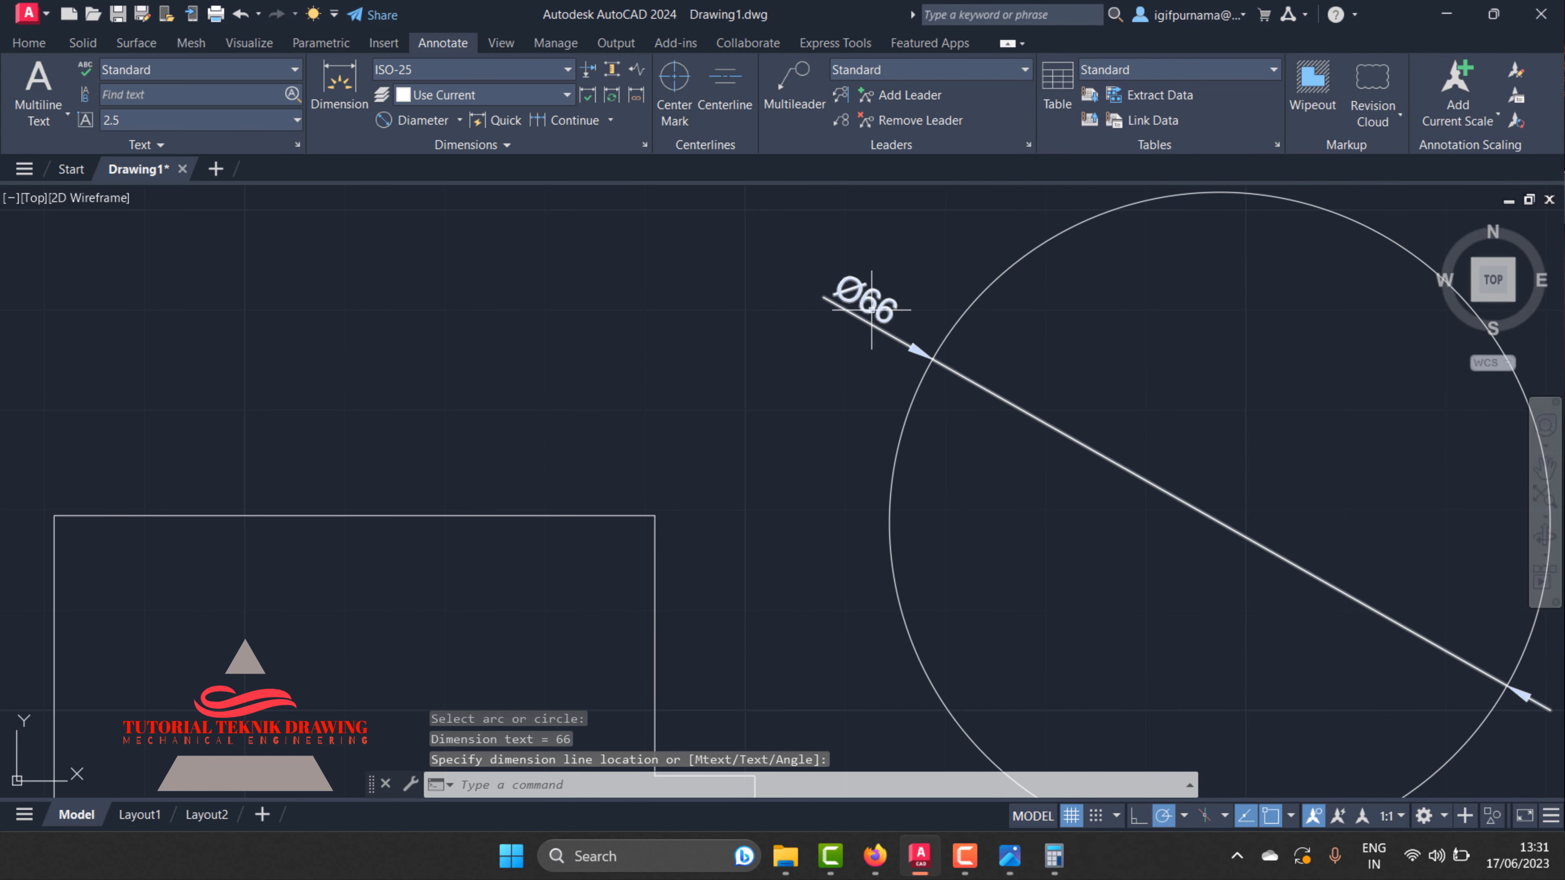
- Erase the radius 33 circle together with its diameter dimension
scroll(669, 308, "down", 2)
left_click(28, 42)
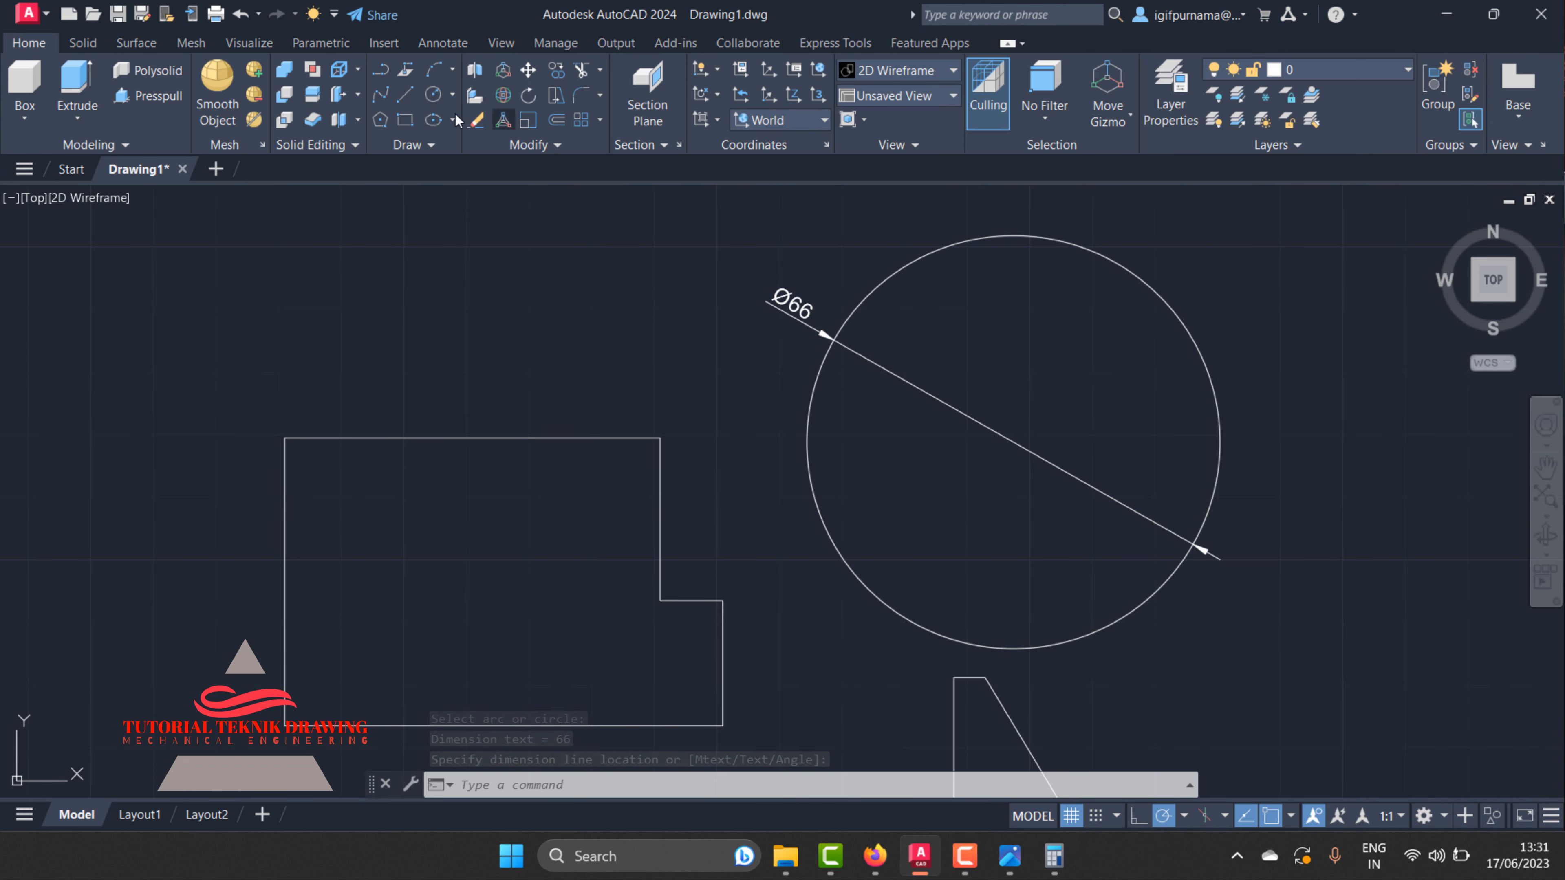
left_click(473, 121)
left_click(871, 399)
left_click(800, 278)
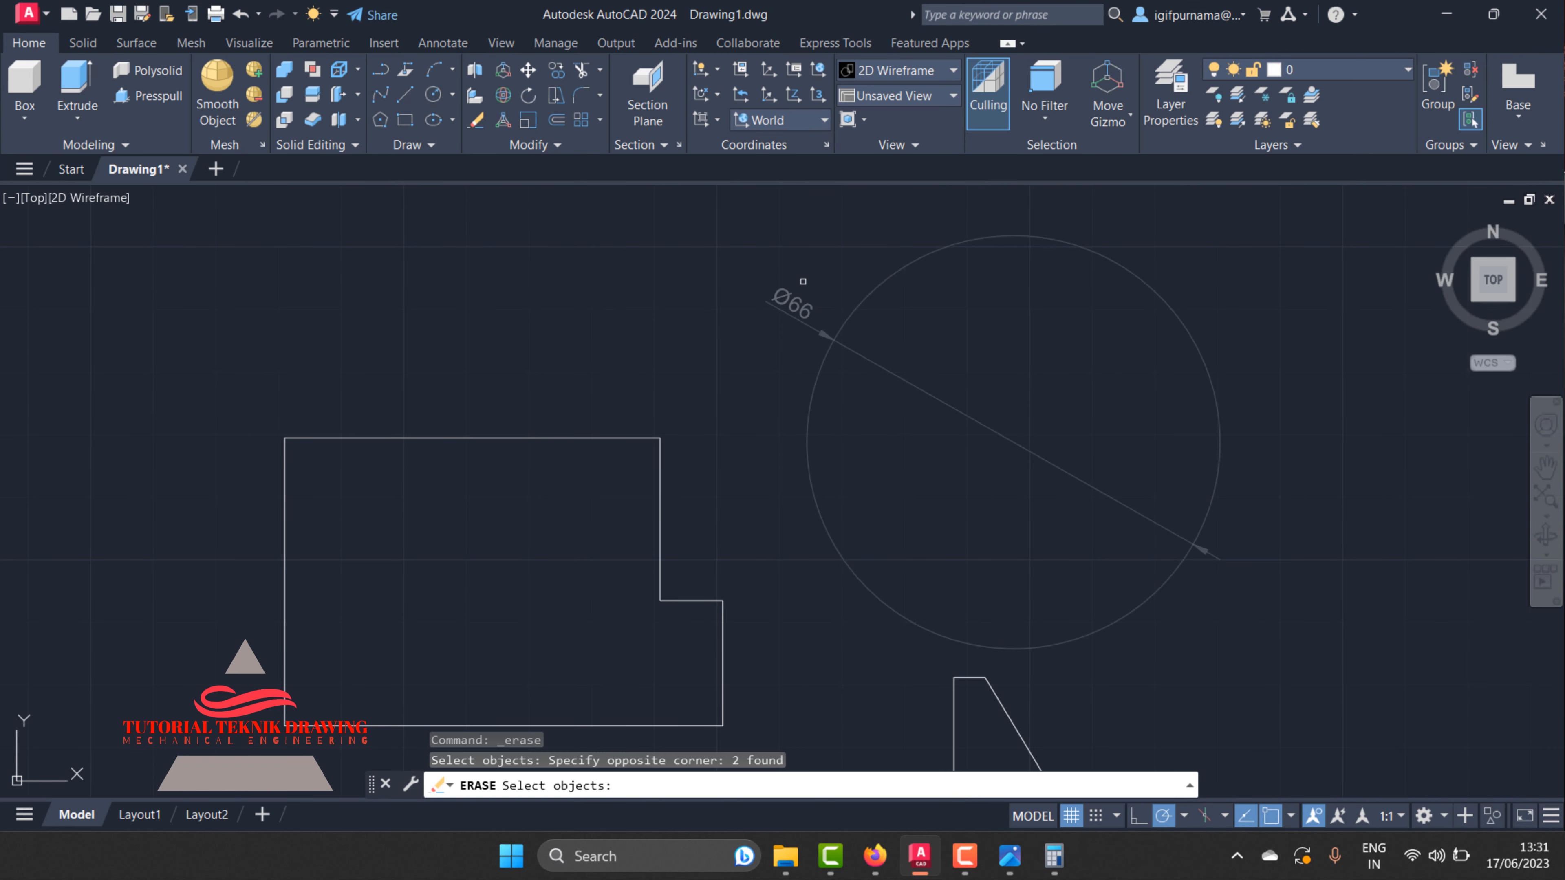
key("Return")
- Start a circle centred in the empty area above the rib outline and look up the round cutout's diameter in the reference image
double_click(434, 94)
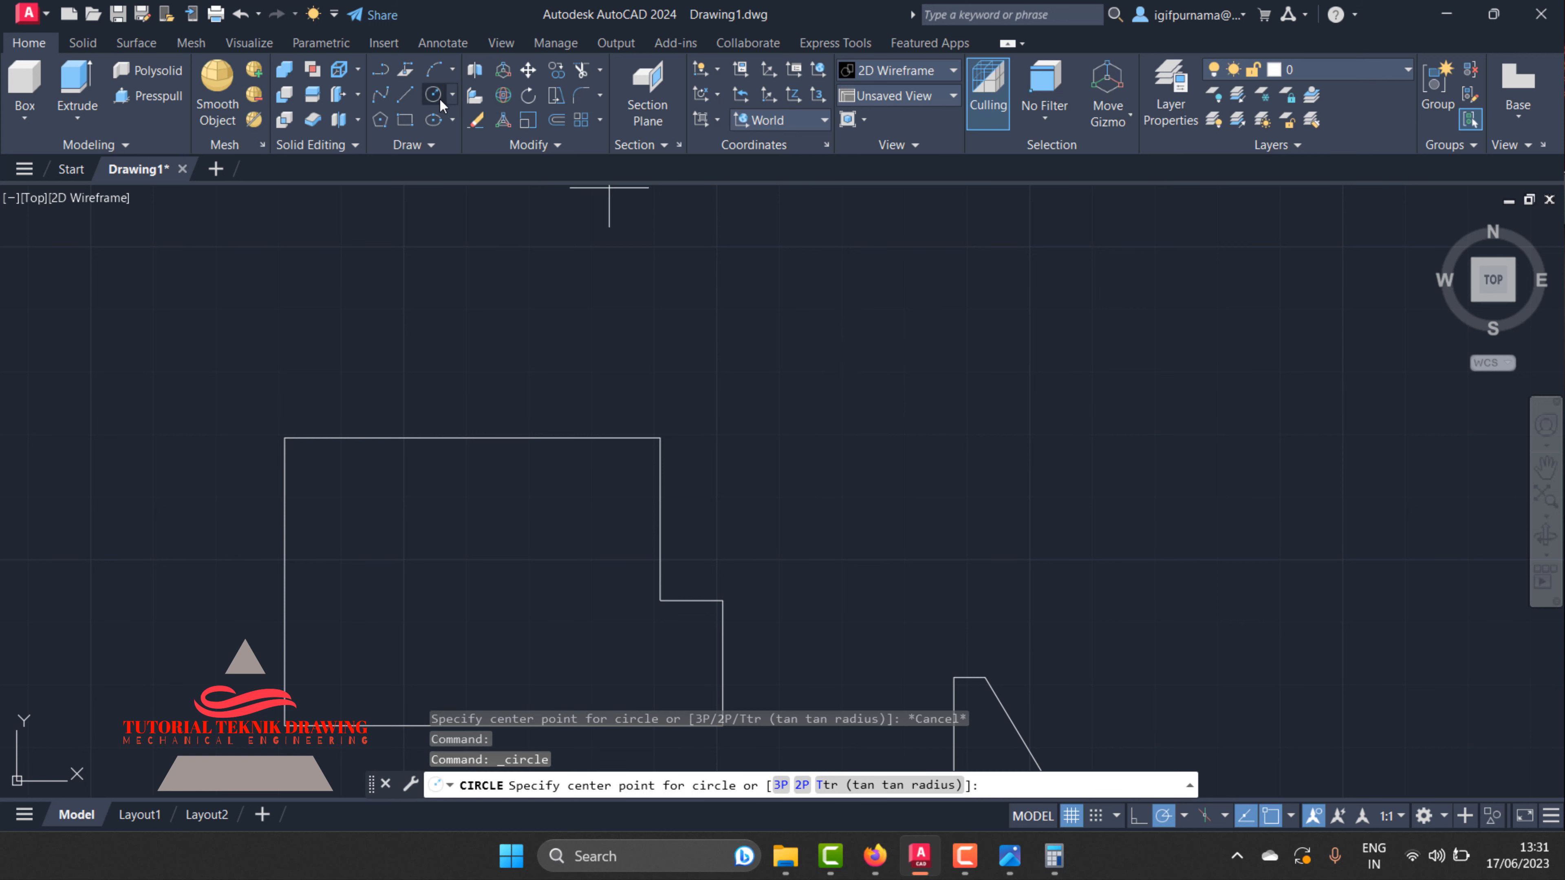
left_click(971, 414)
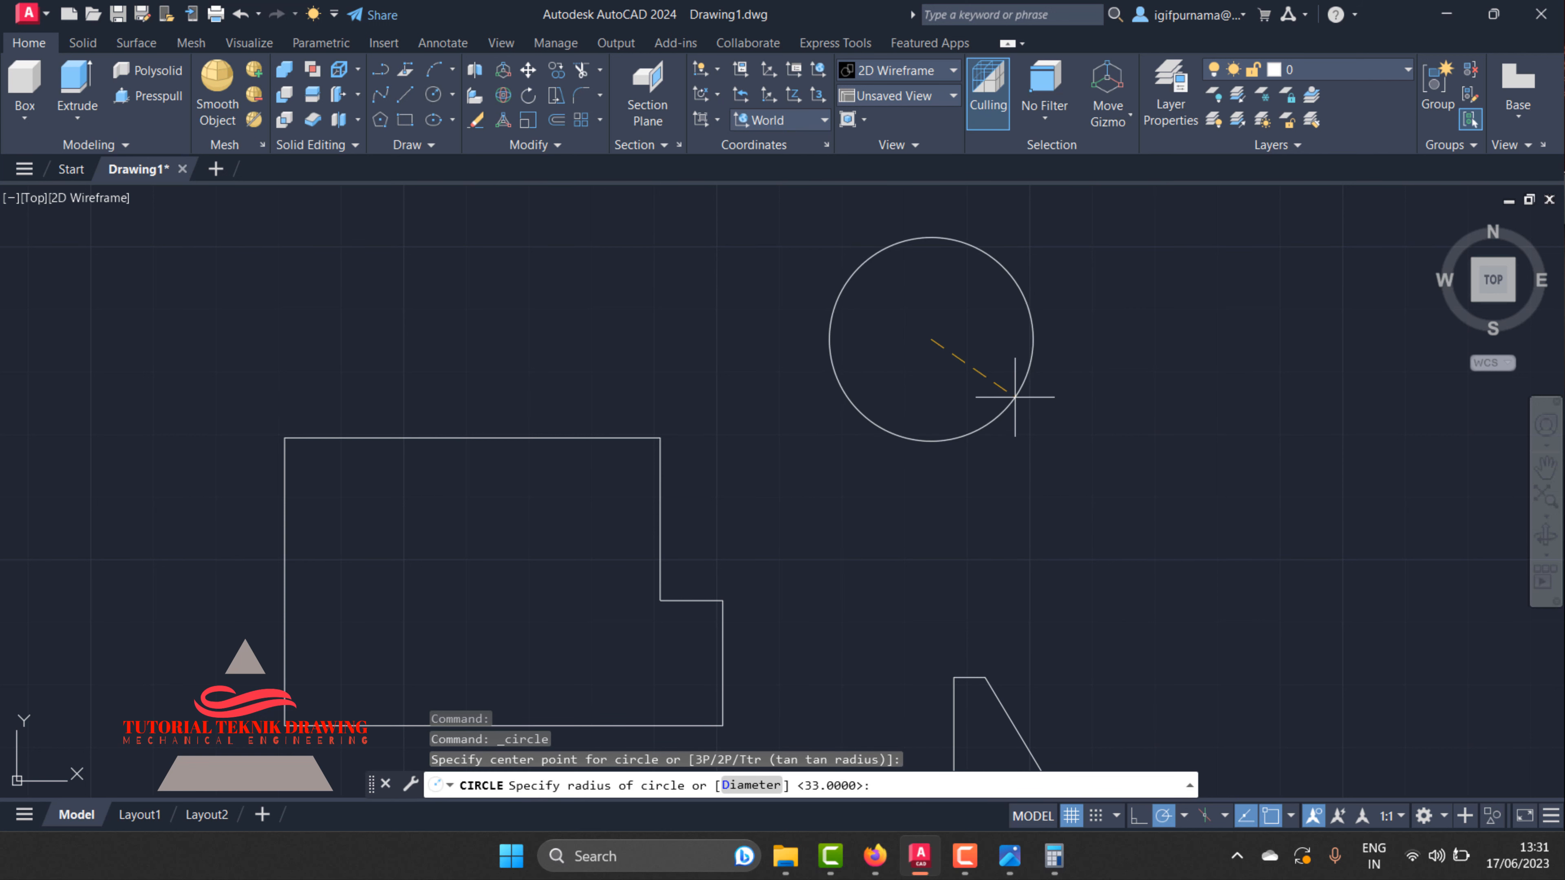
left_click(1008, 863)
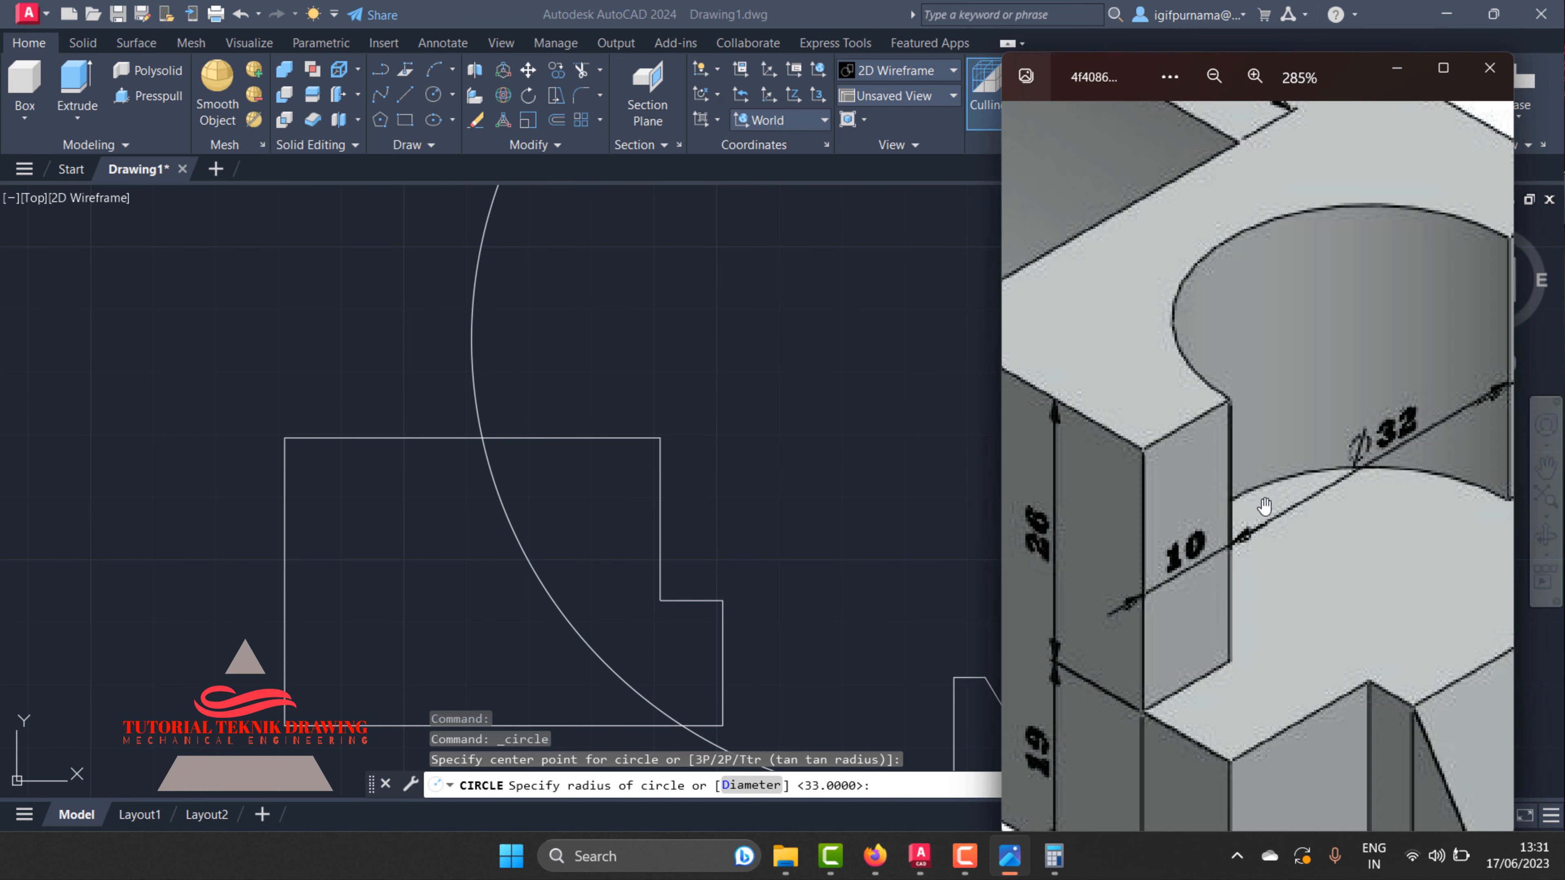
left_click(1395, 68)
- Switch to Calculator to divide 32 by 2, and finish the circle in AutoCAD with a radius of 16
left_click(1053, 855)
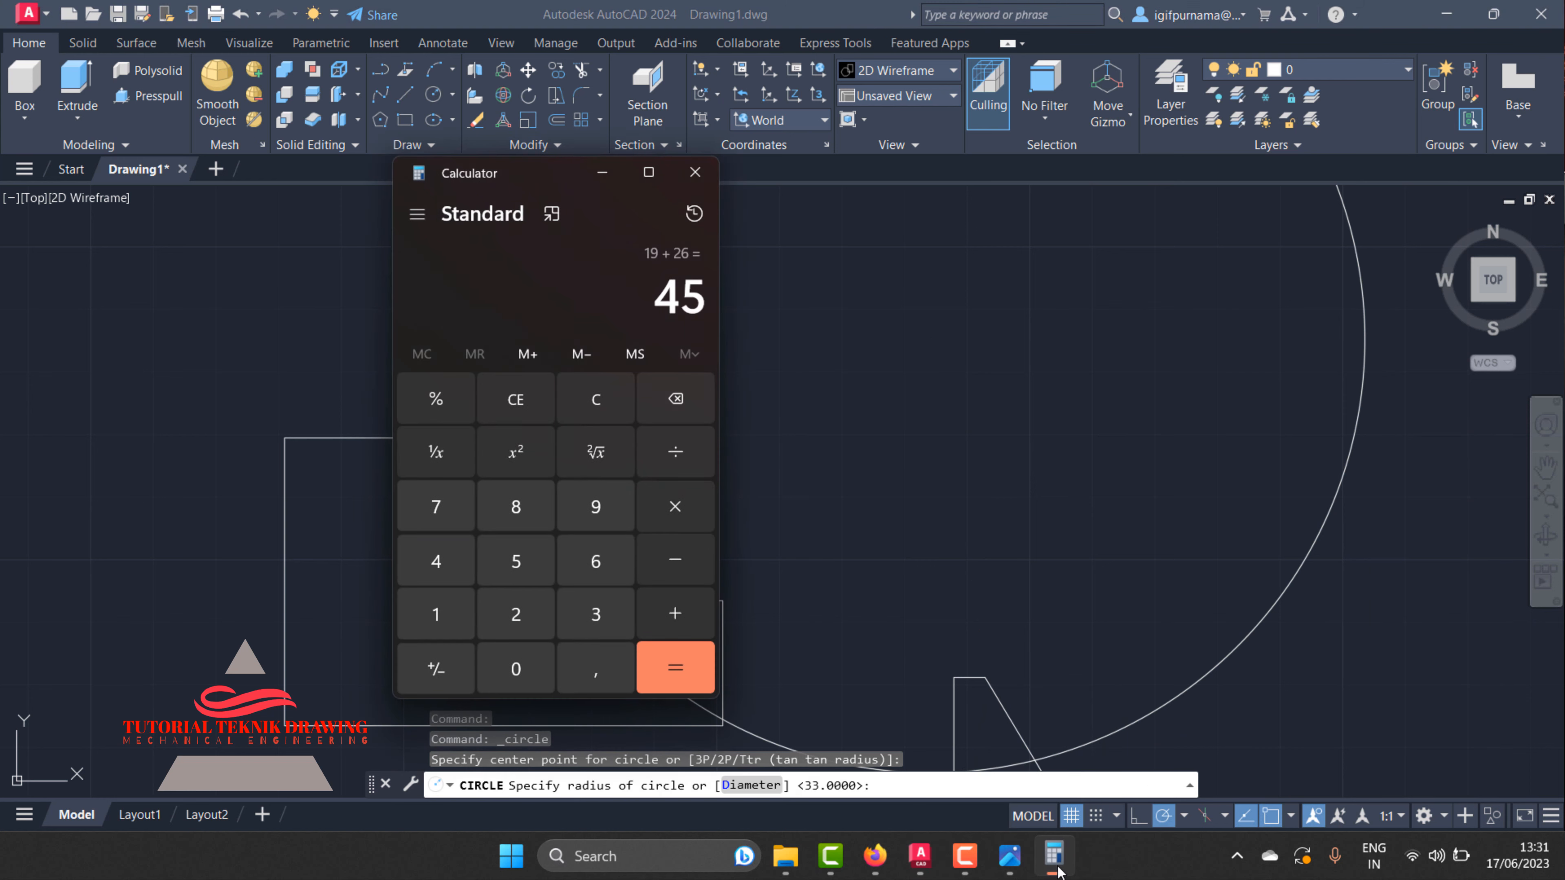
left_click(597, 411)
left_click(595, 614)
left_click(515, 614)
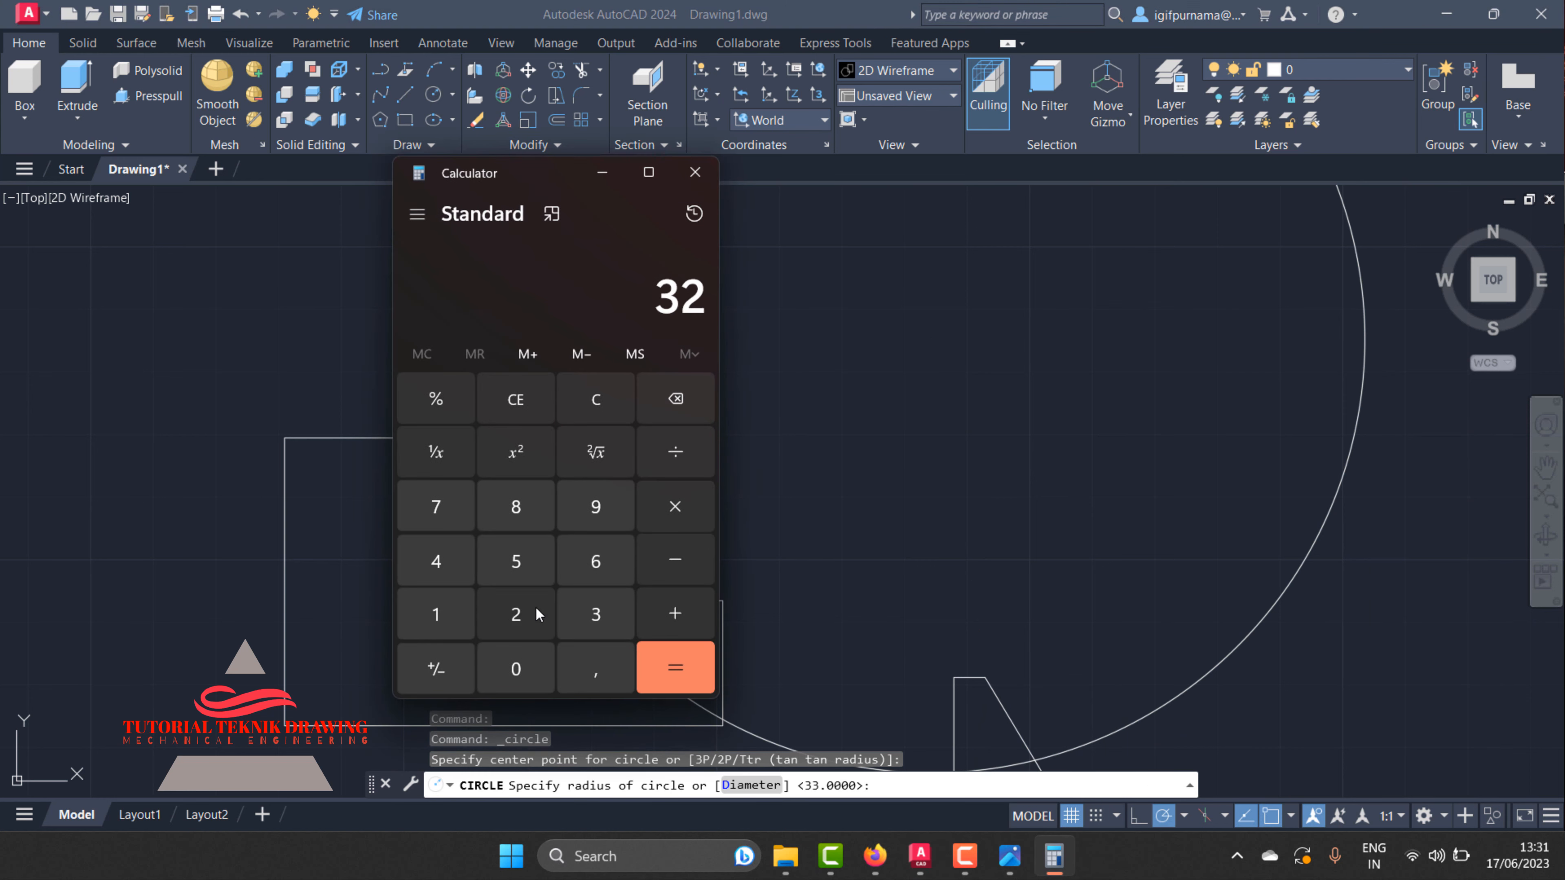
left_click(675, 452)
left_click(514, 614)
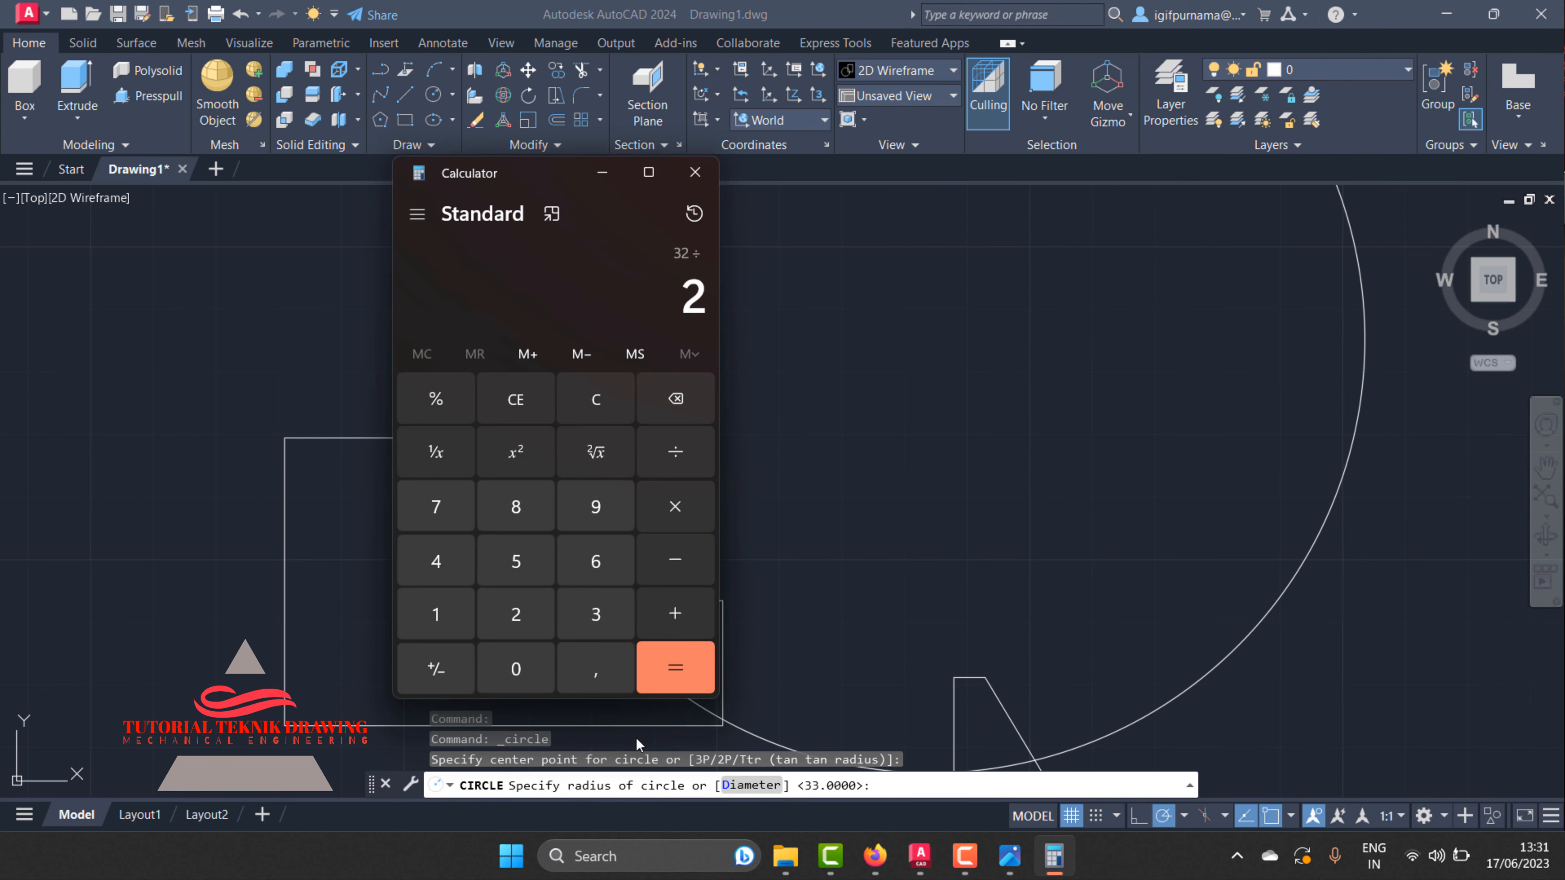
left_click(667, 668)
left_click(601, 172)
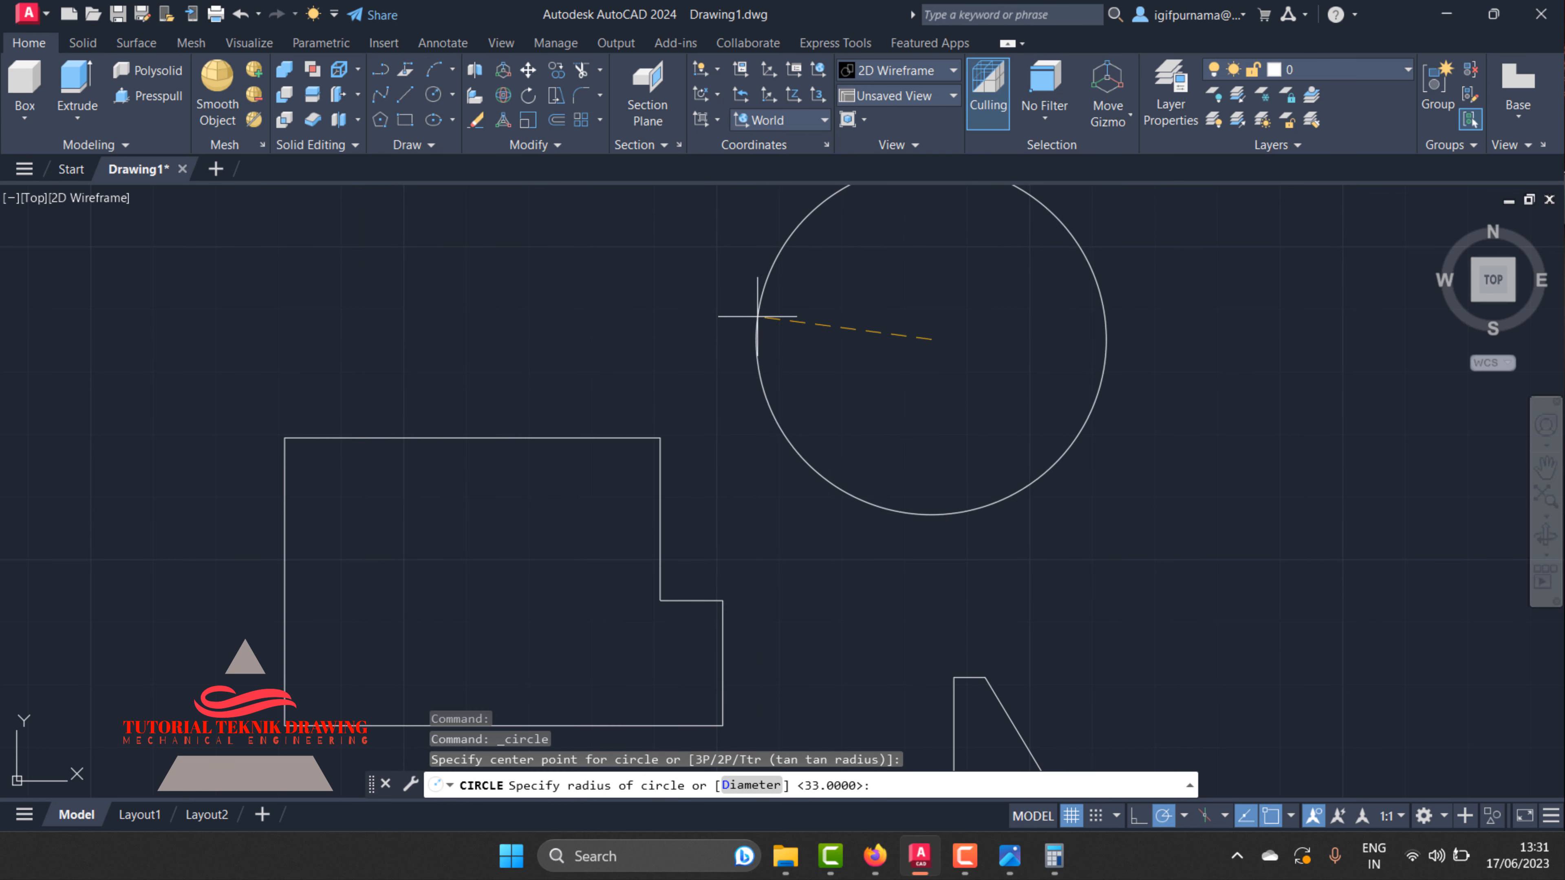
key("Return")
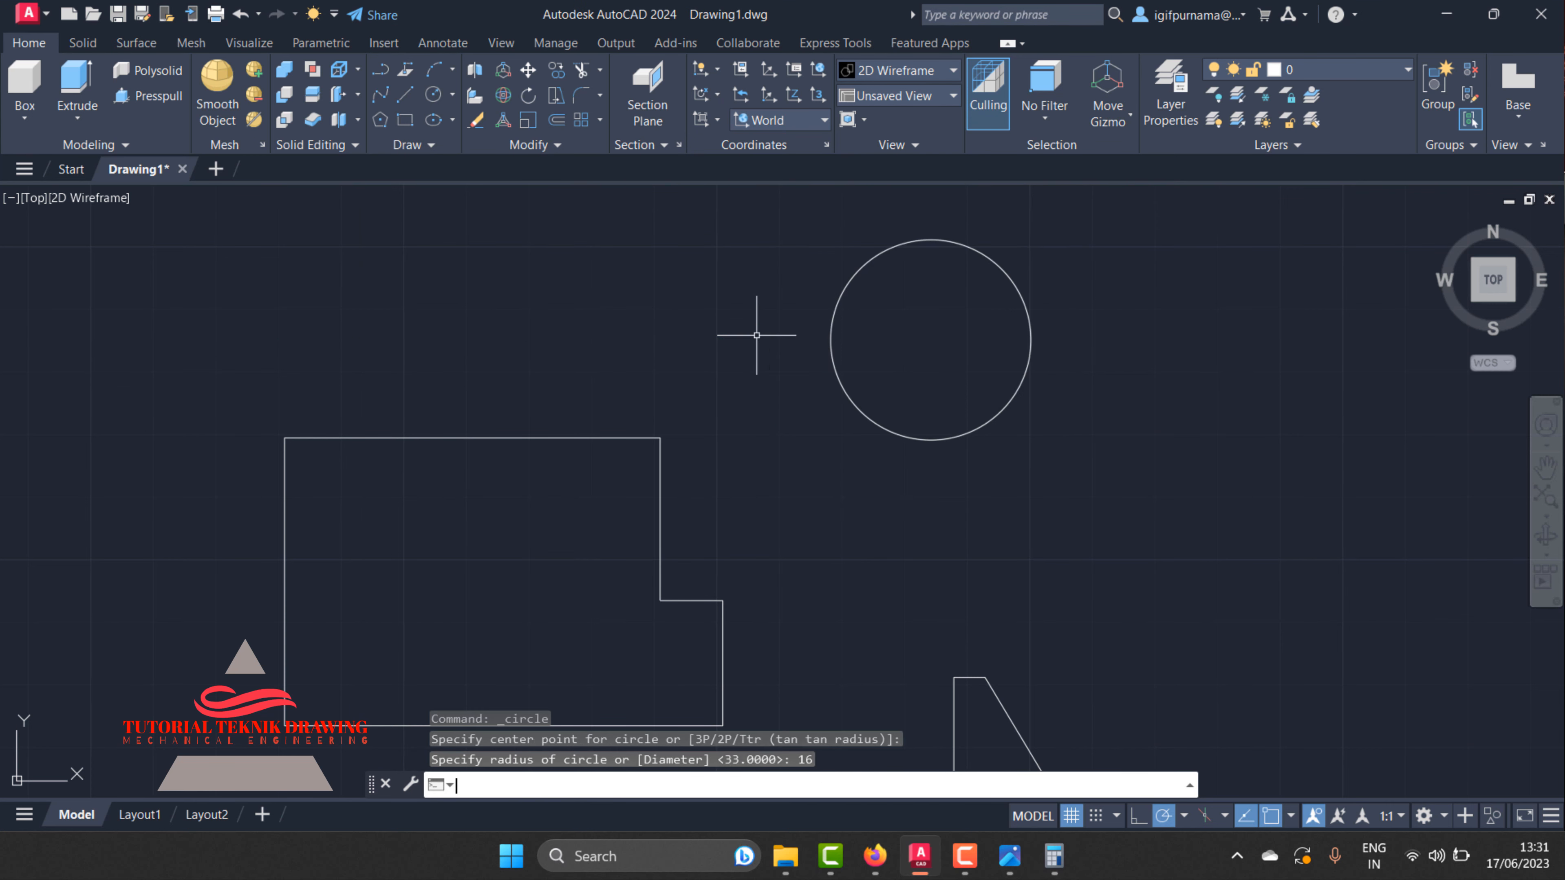
- Add a diameter dimension to the radius 16 circle, placed outside its upper left edge
left_click(446, 44)
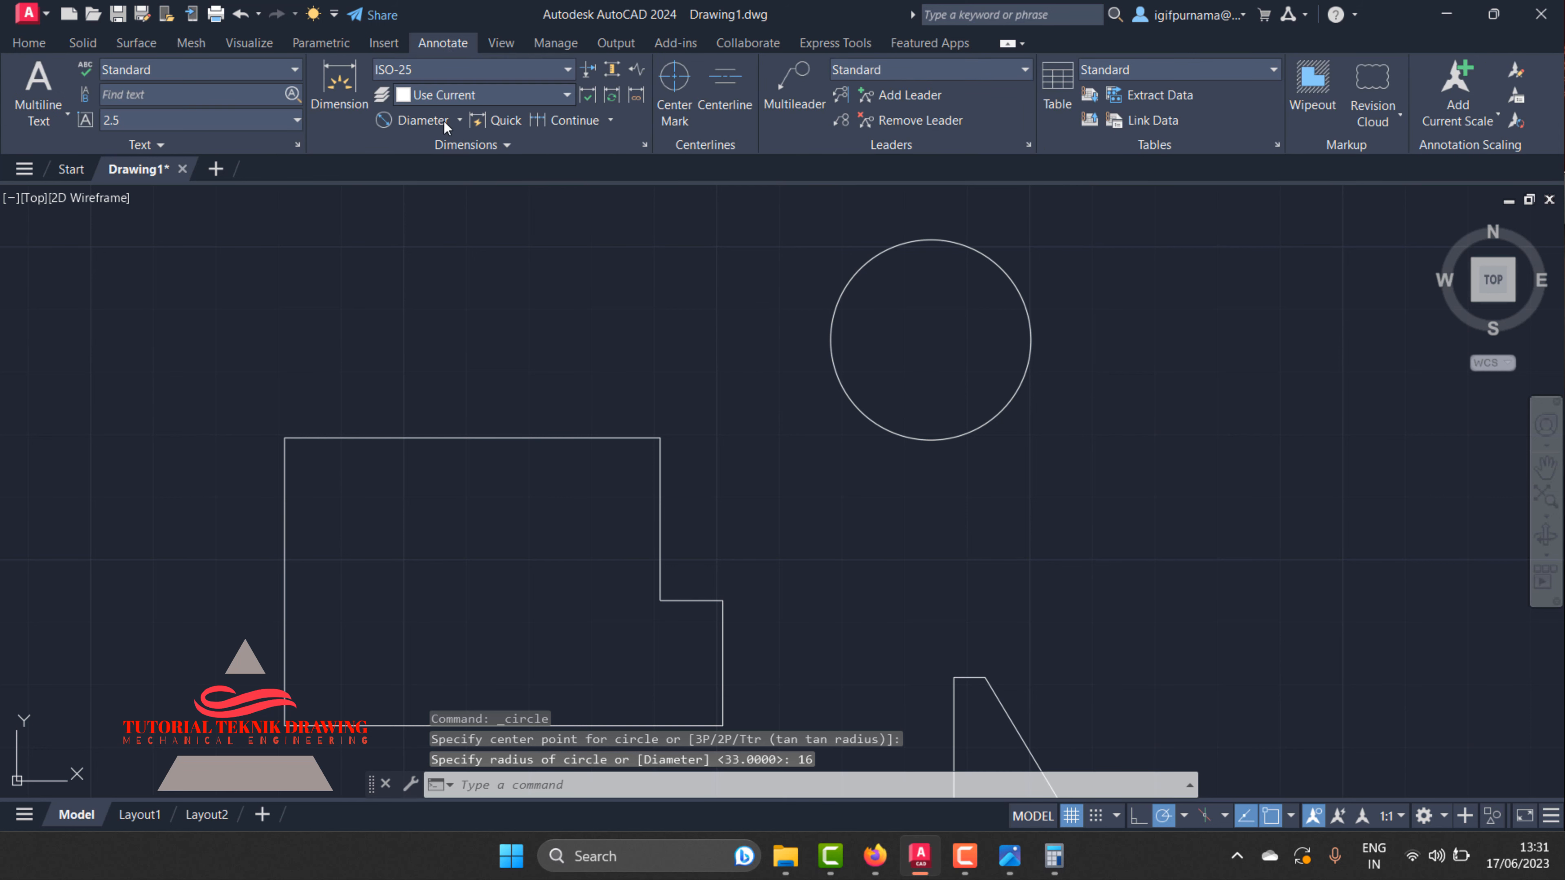
left_click(432, 122)
left_click(841, 305)
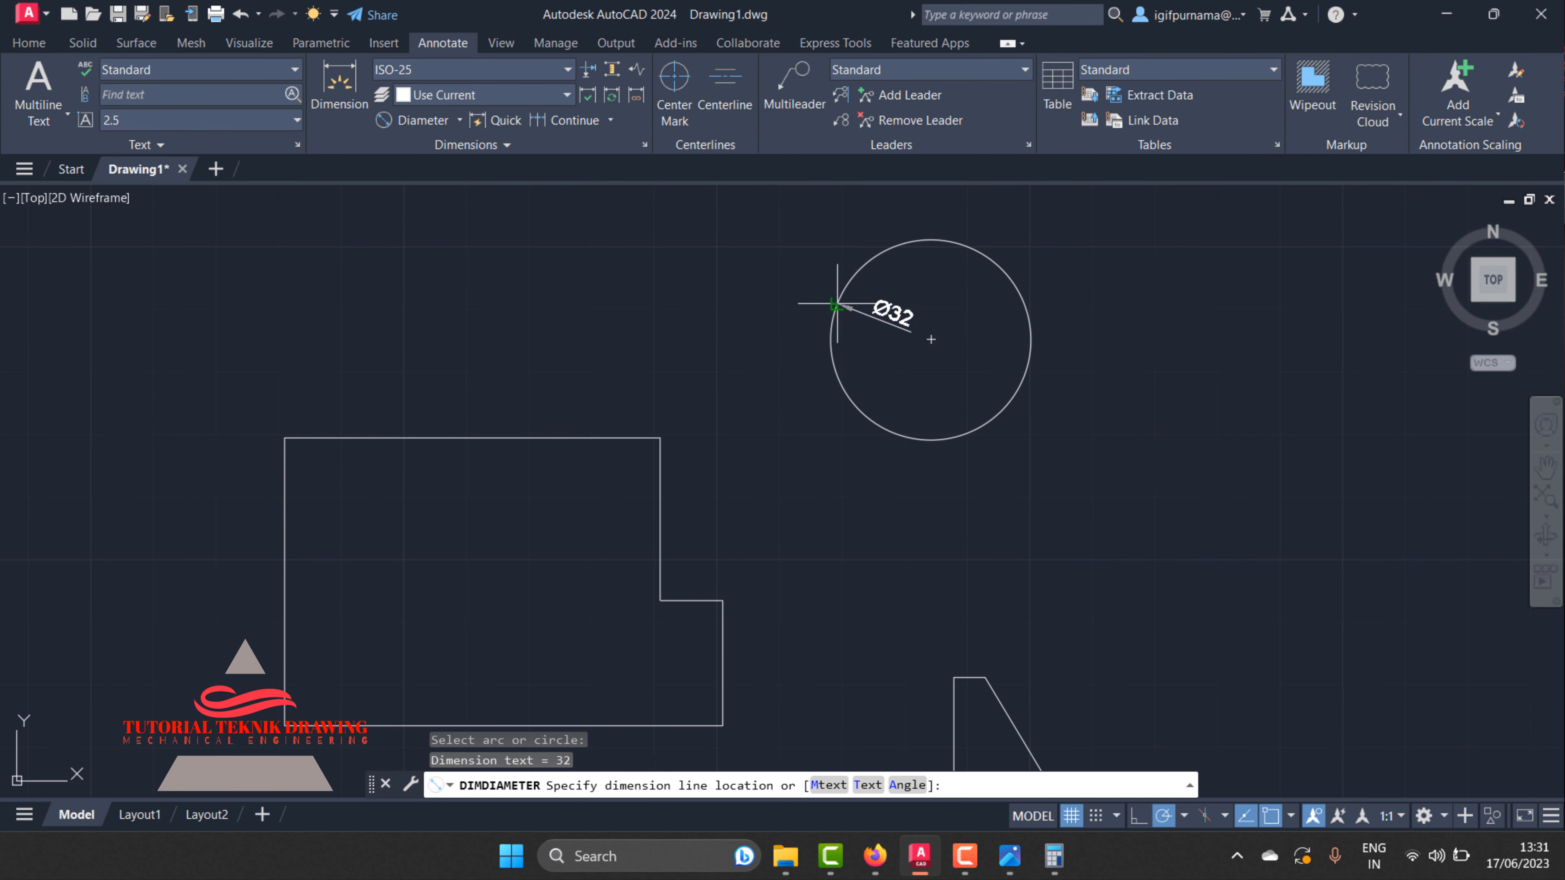
scroll(778, 265, "up", 3)
left_click(776, 267)
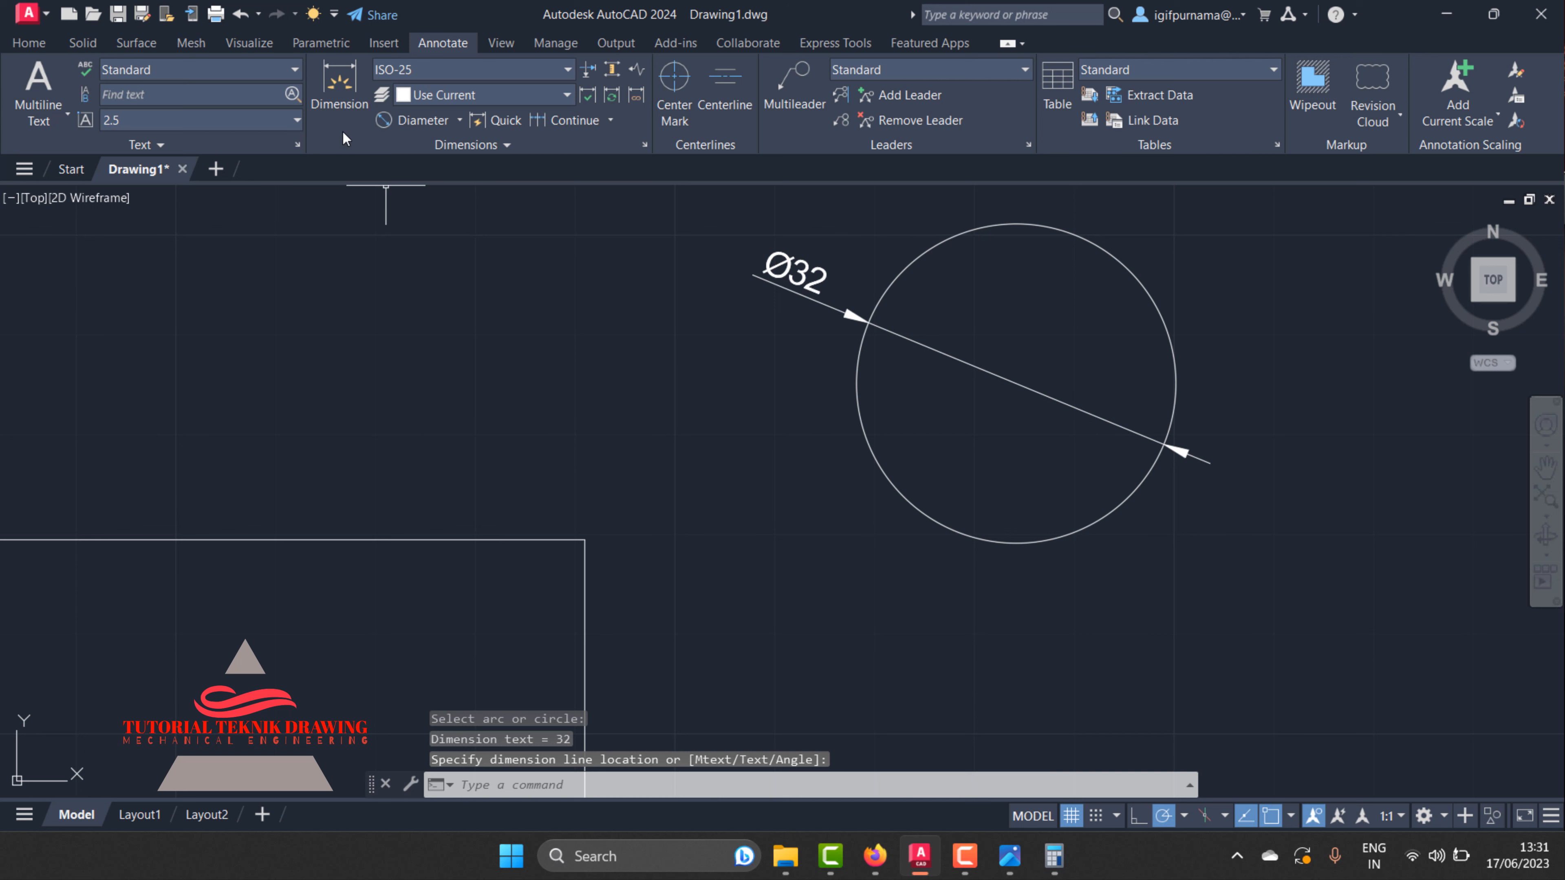
- Erase the diameter dimension from the radius 16 circle, keeping the circle itself
left_click(29, 42)
left_click(476, 120)
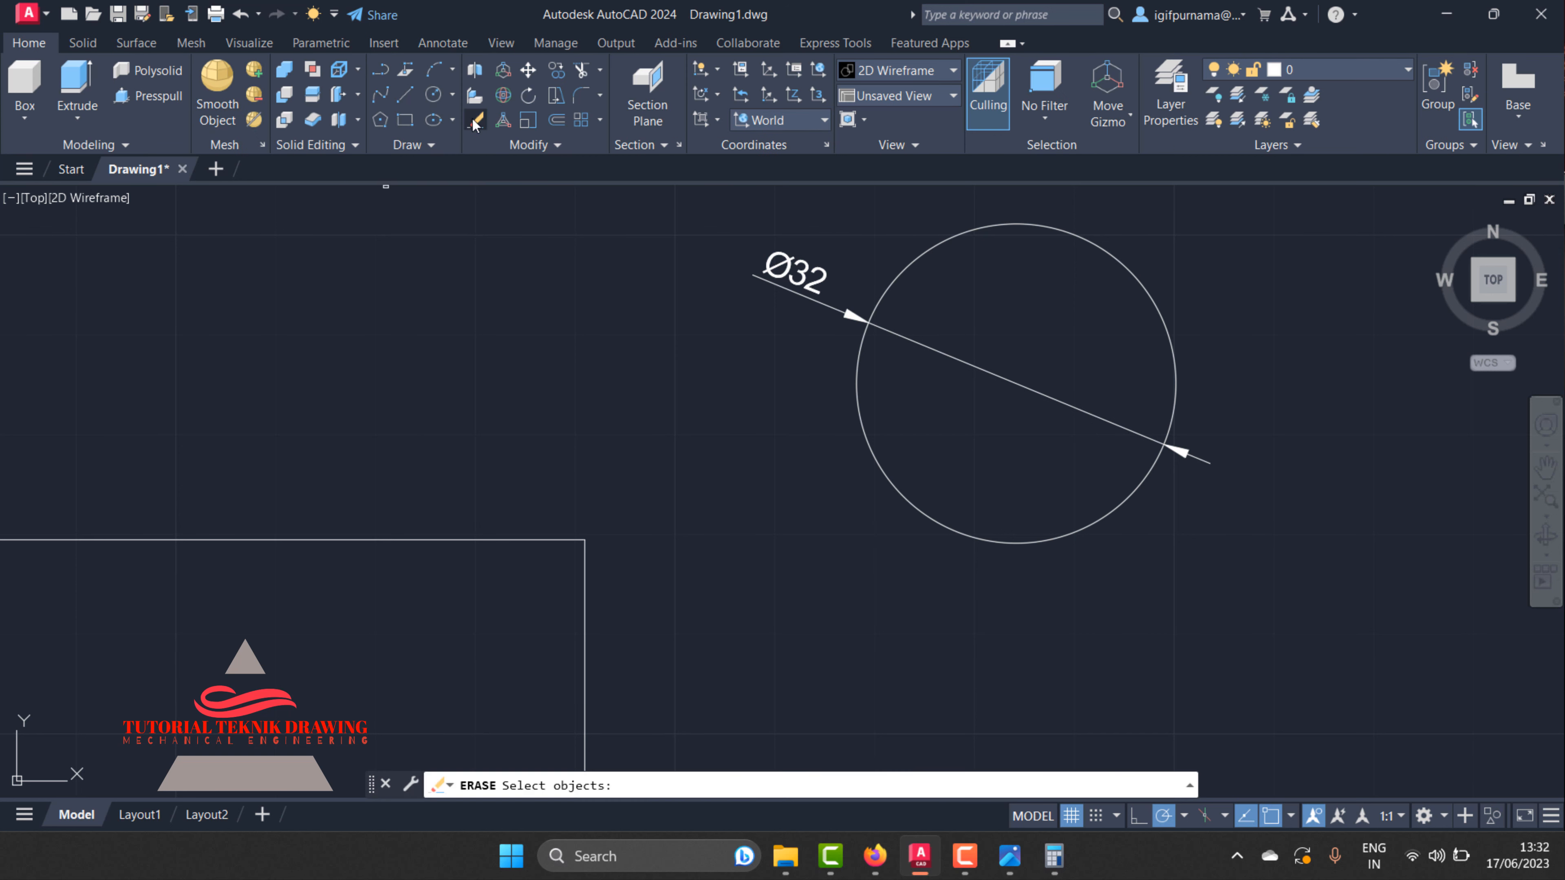
left_click(1001, 394)
left_click(943, 325)
key("Return")
scroll(894, 339, "down", 4)
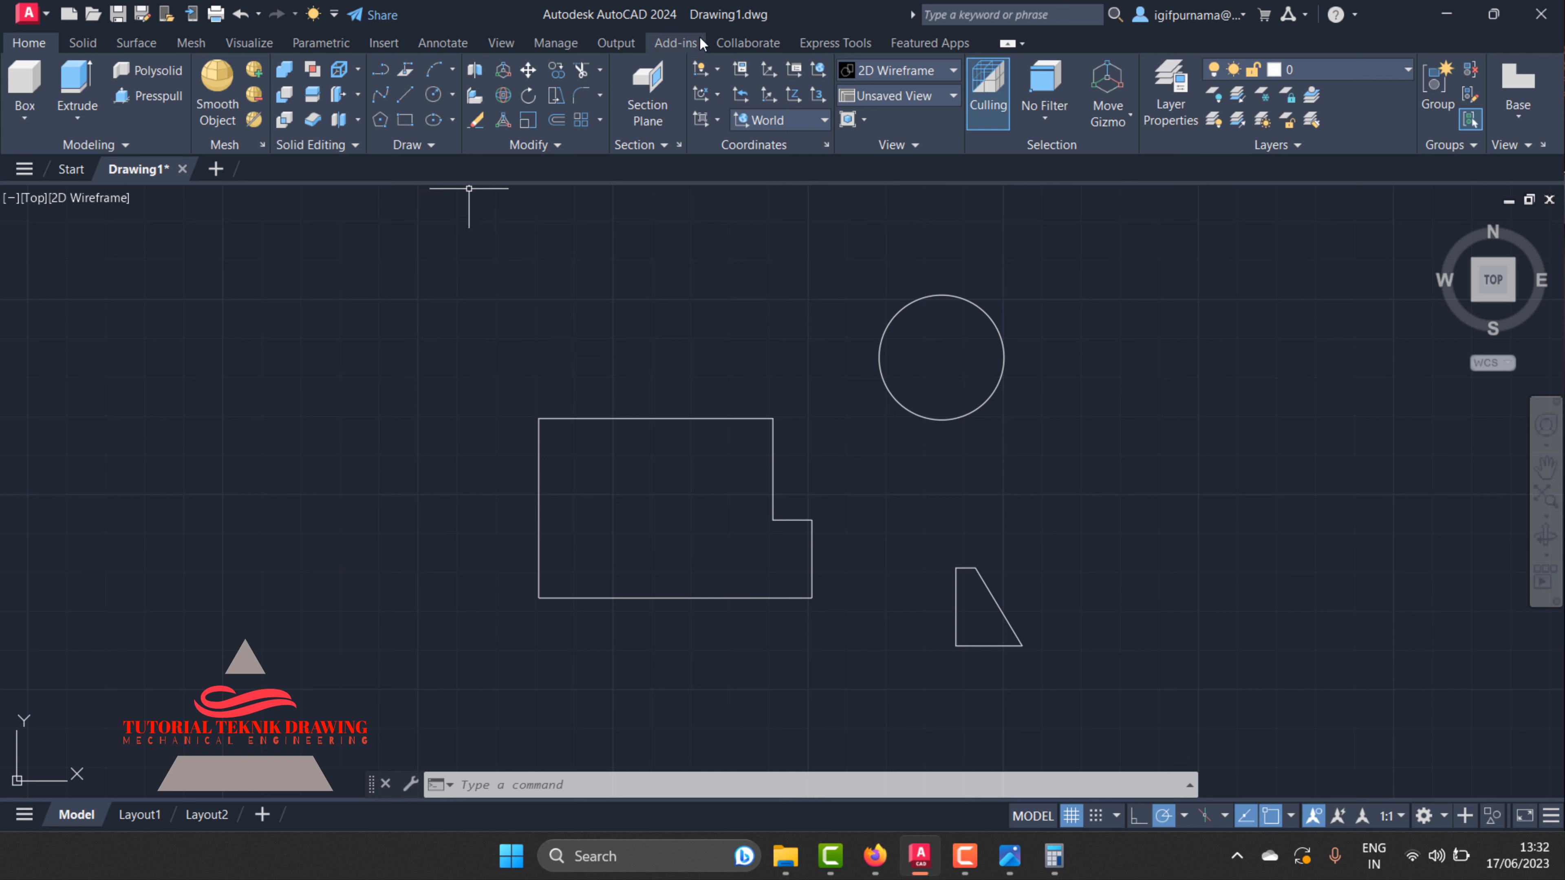
- Change to the SW Isometric view and start a Presspull of the closed stepped profile
left_click(911, 97)
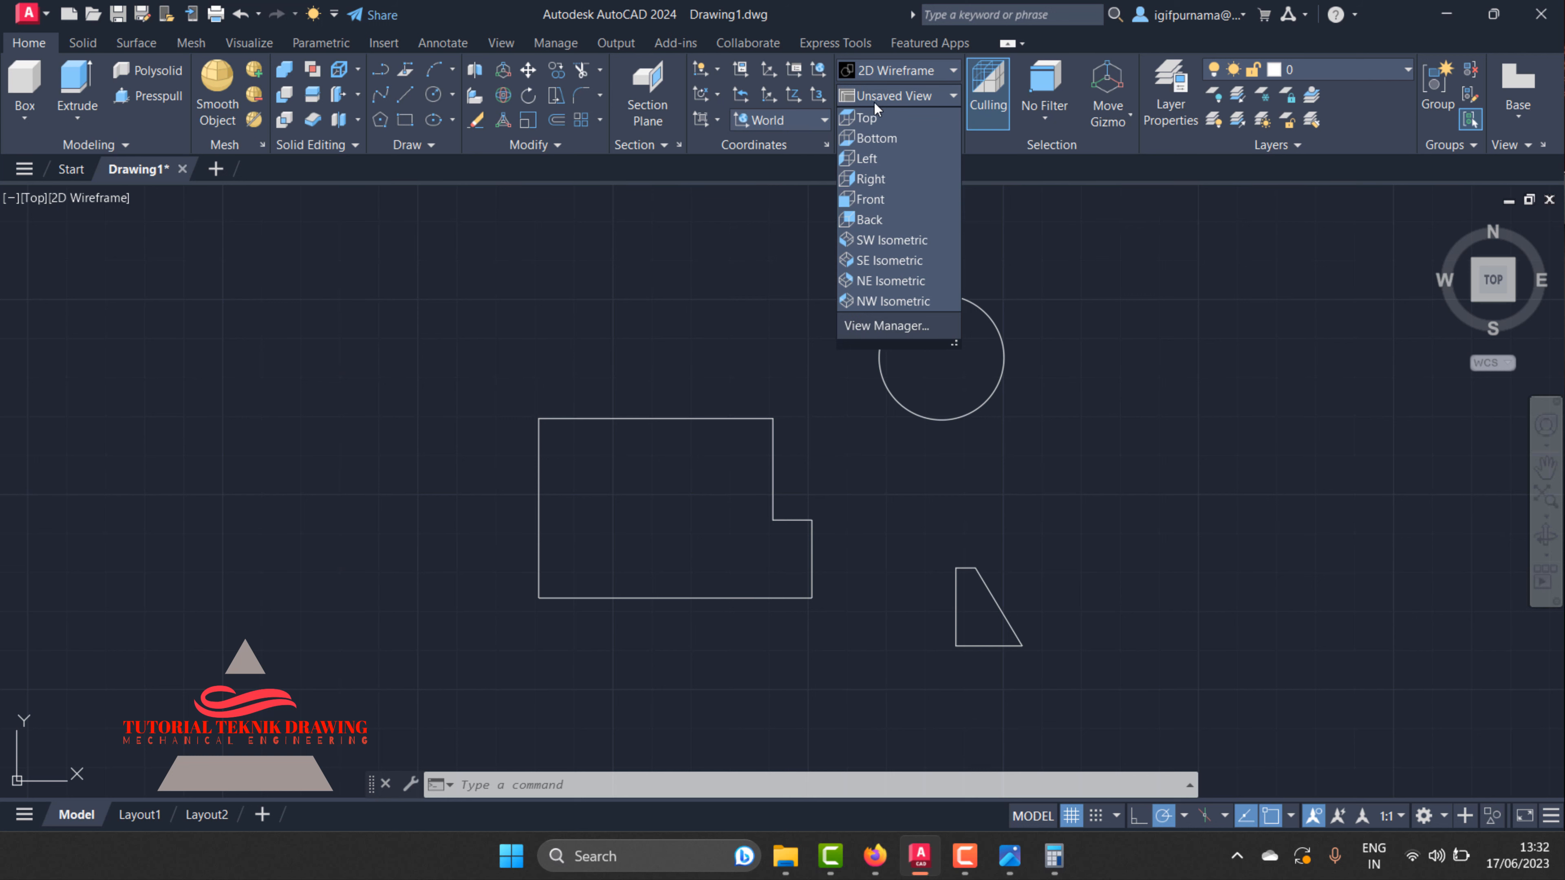
left_click(897, 245)
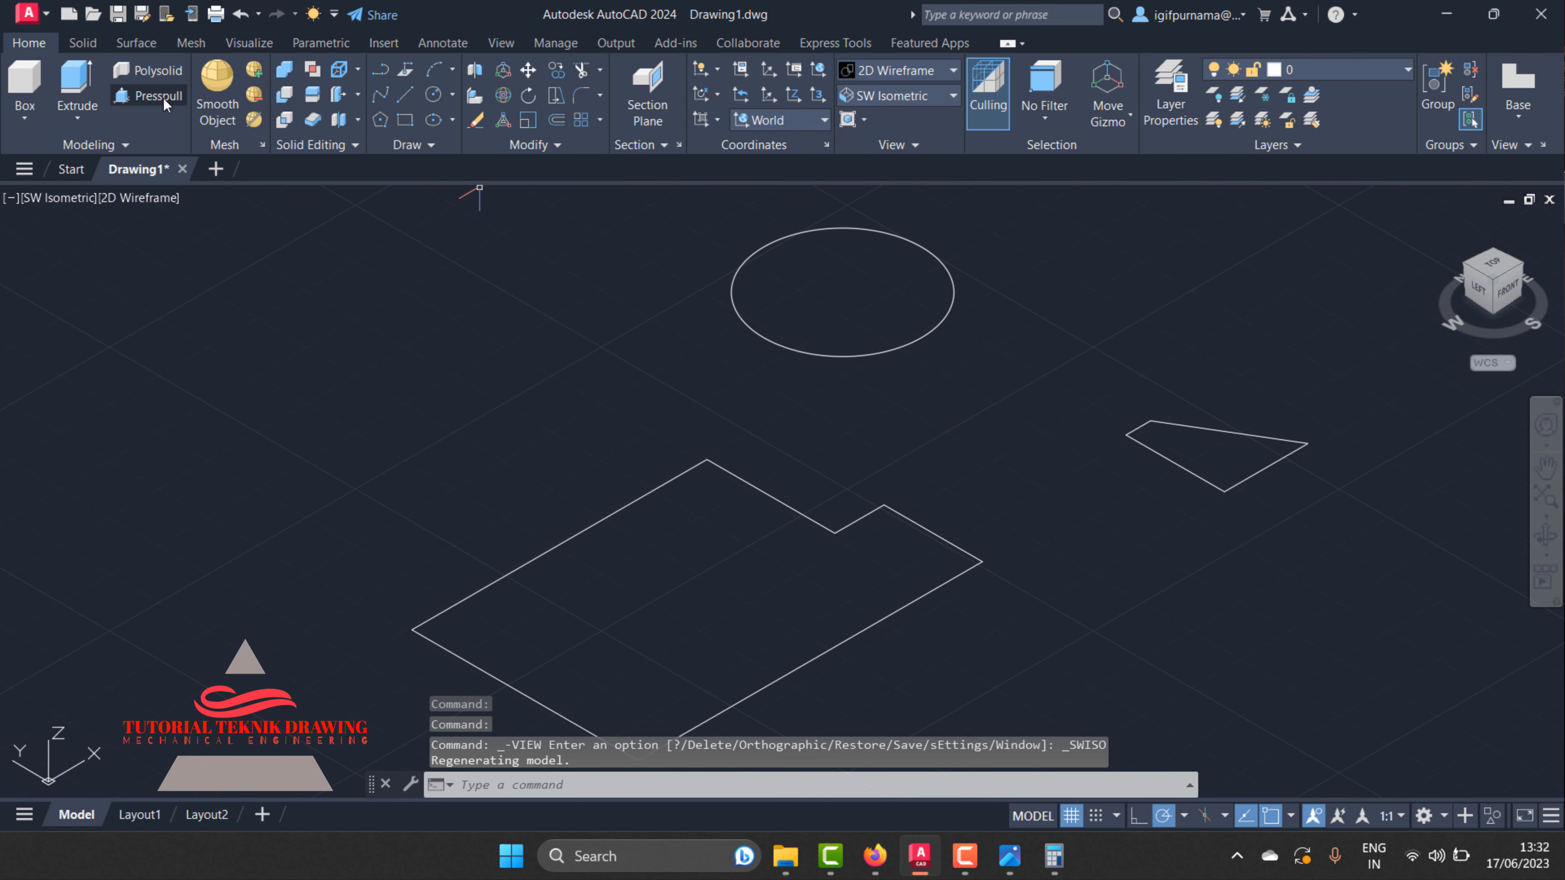
left_click(723, 576)
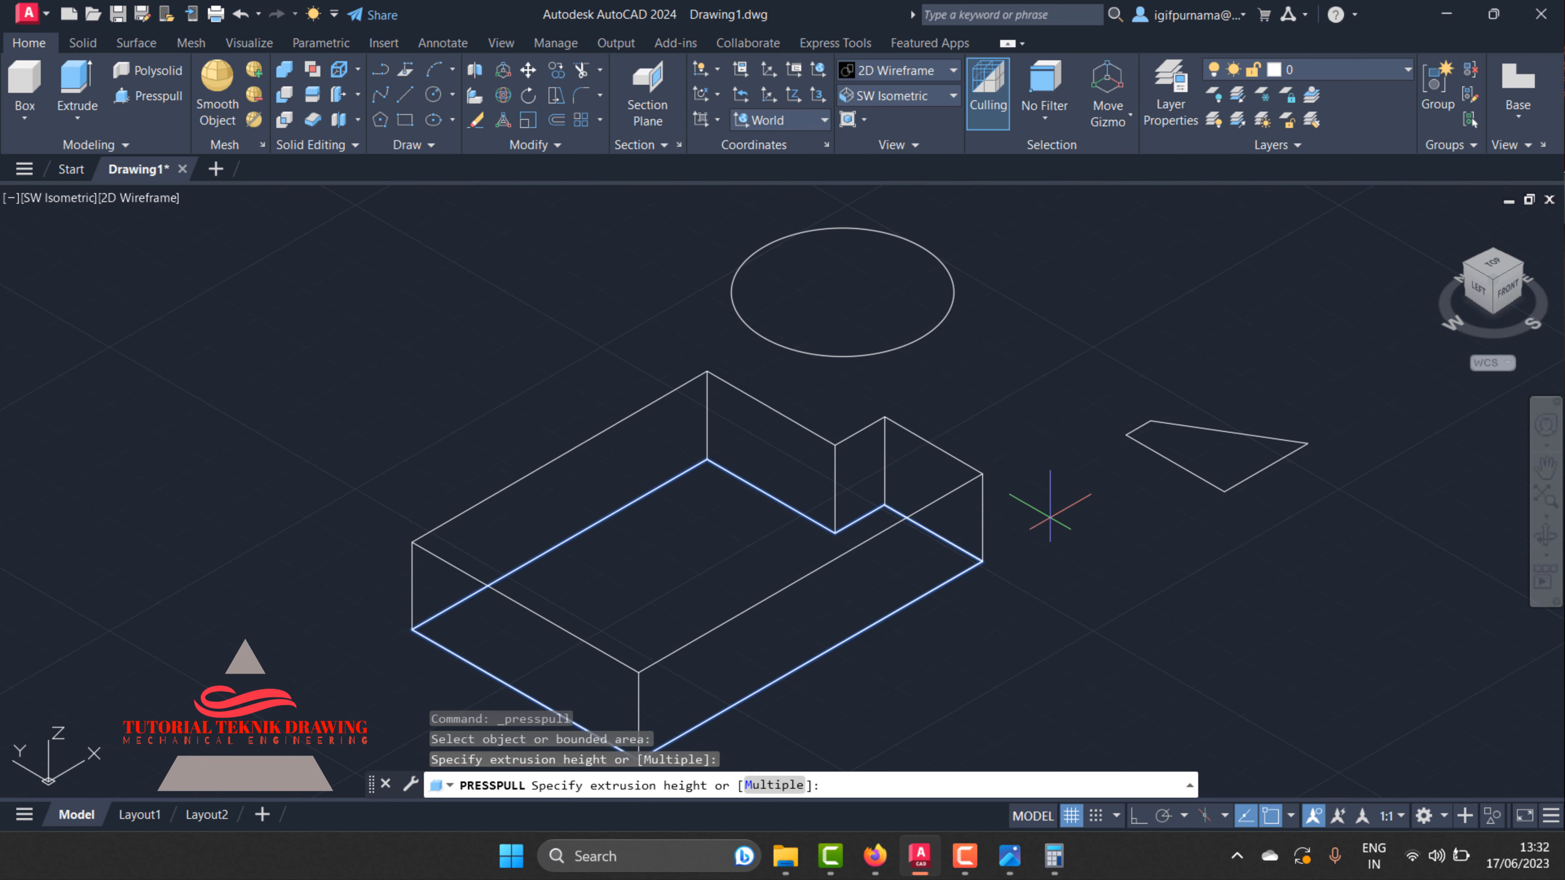
- Examine the reference image for the width dimensions across the round cutout and the walls beside it
left_click(1008, 863)
scroll(1117, 531, "down", 3)
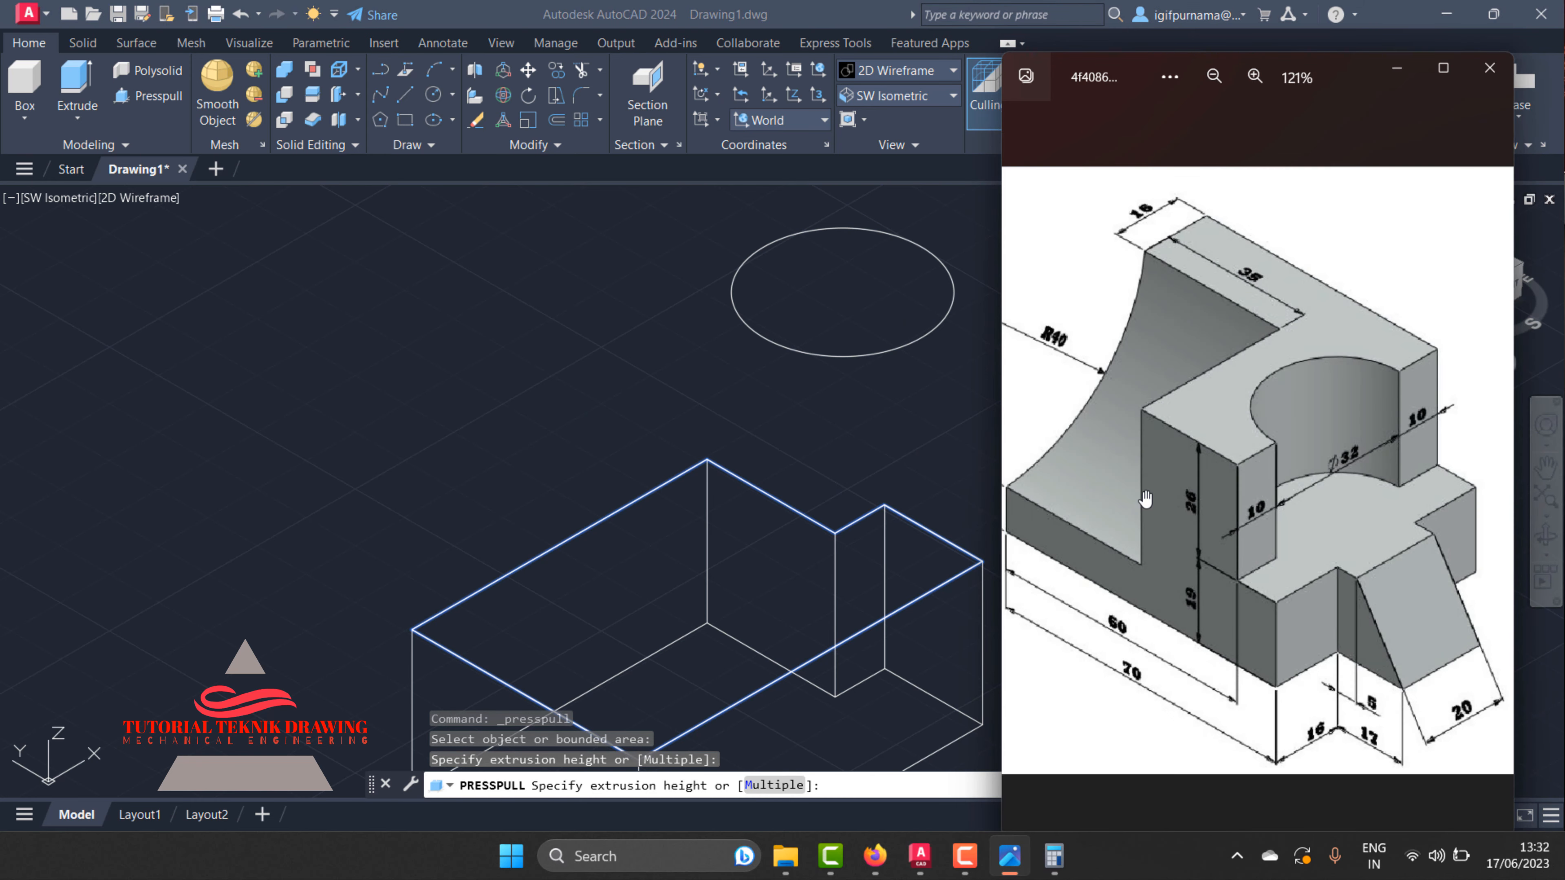
scroll(1175, 436, "down", 2)
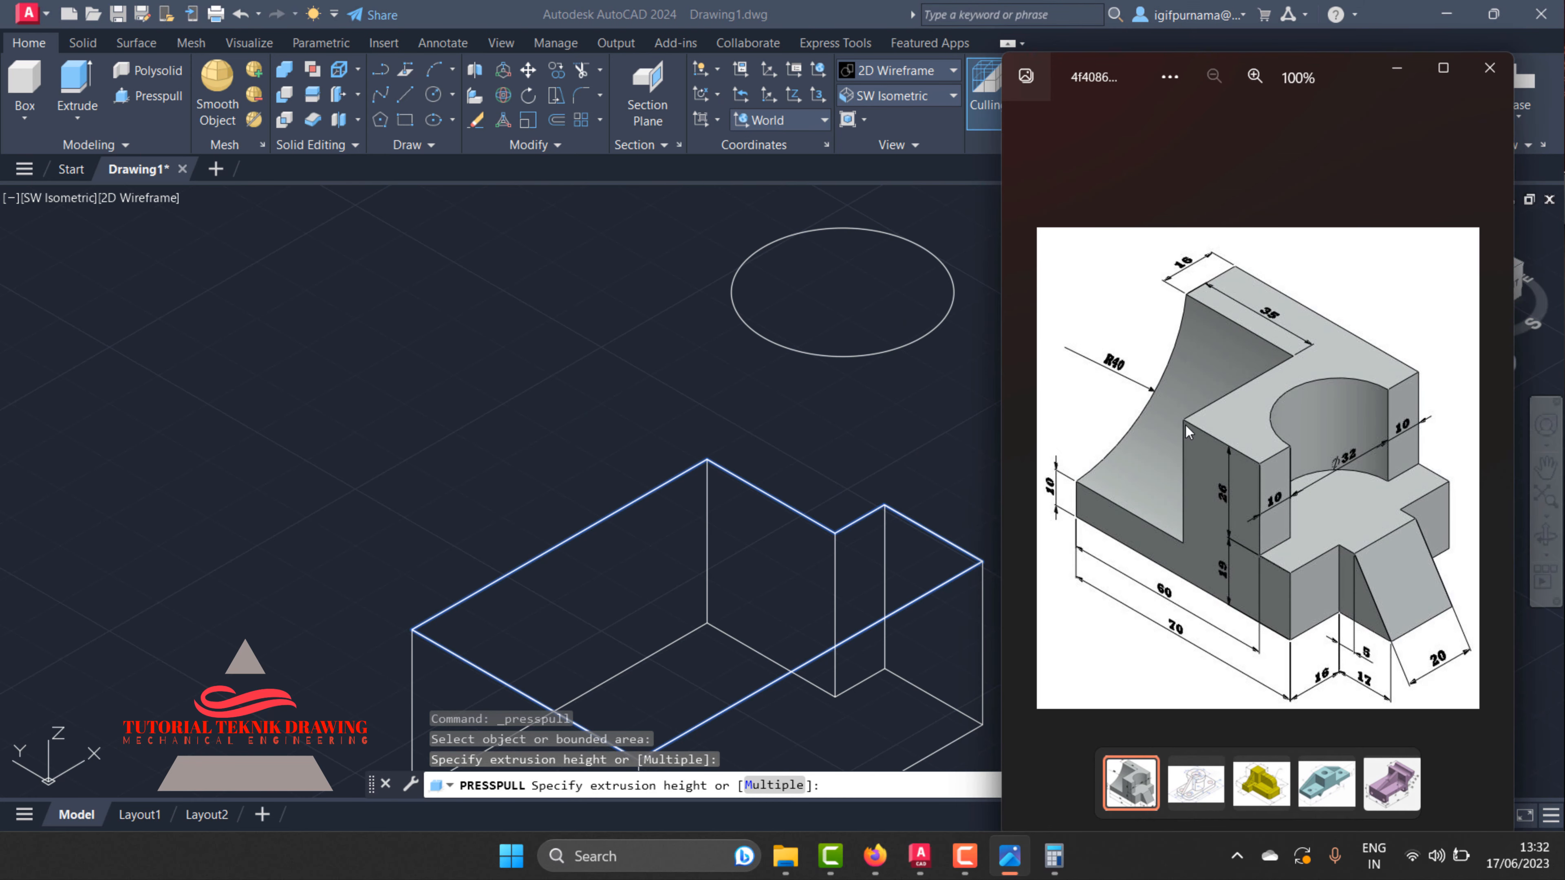
scroll(1290, 487, "up", 5)
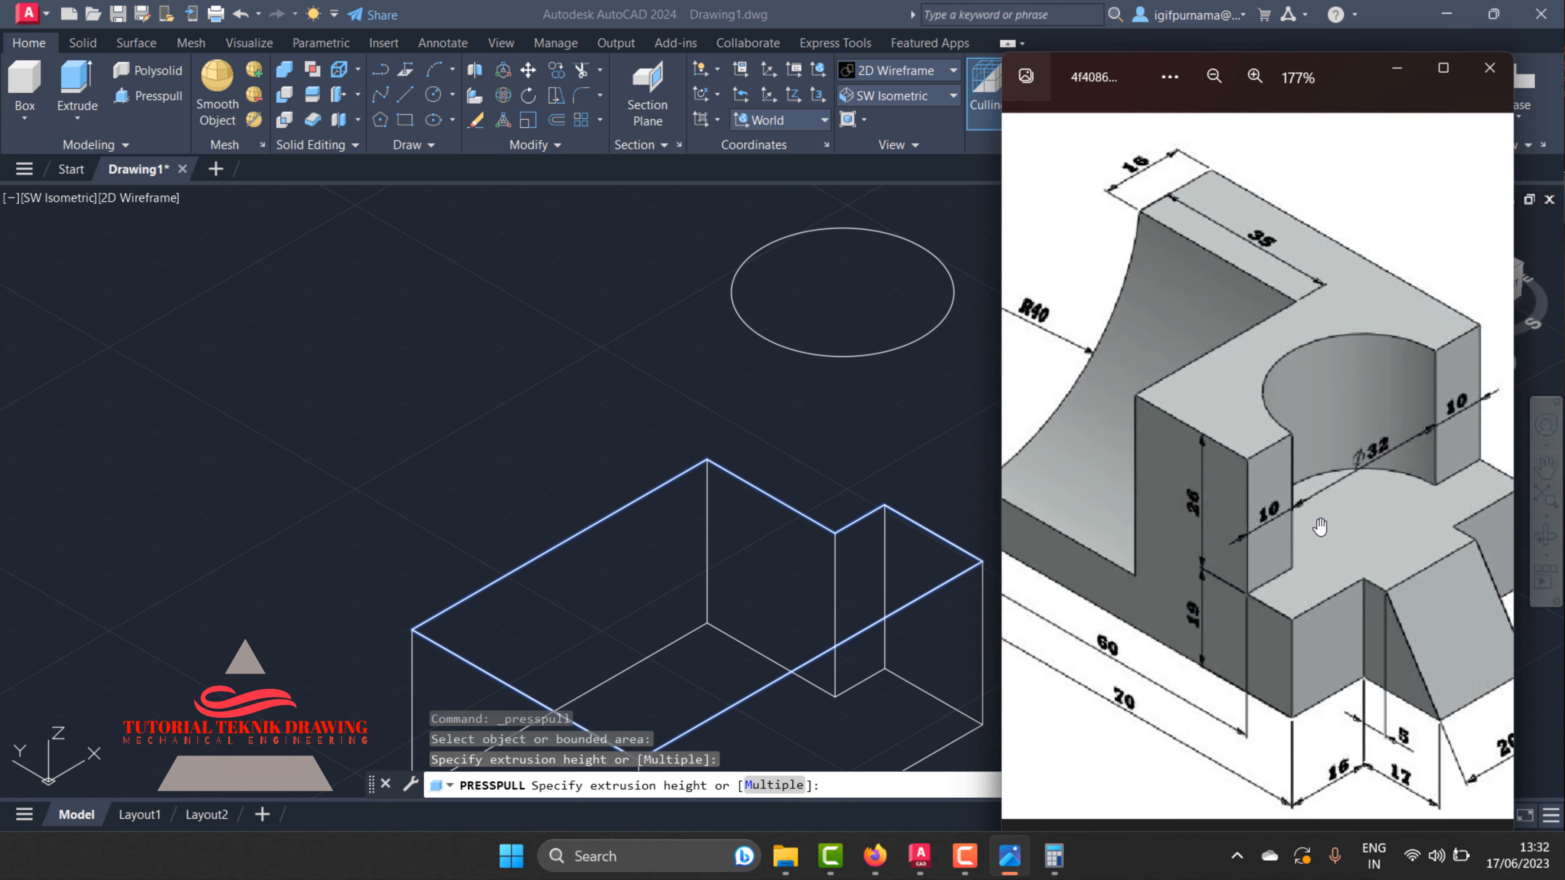
left_click_drag(1301, 516, 1267, 517)
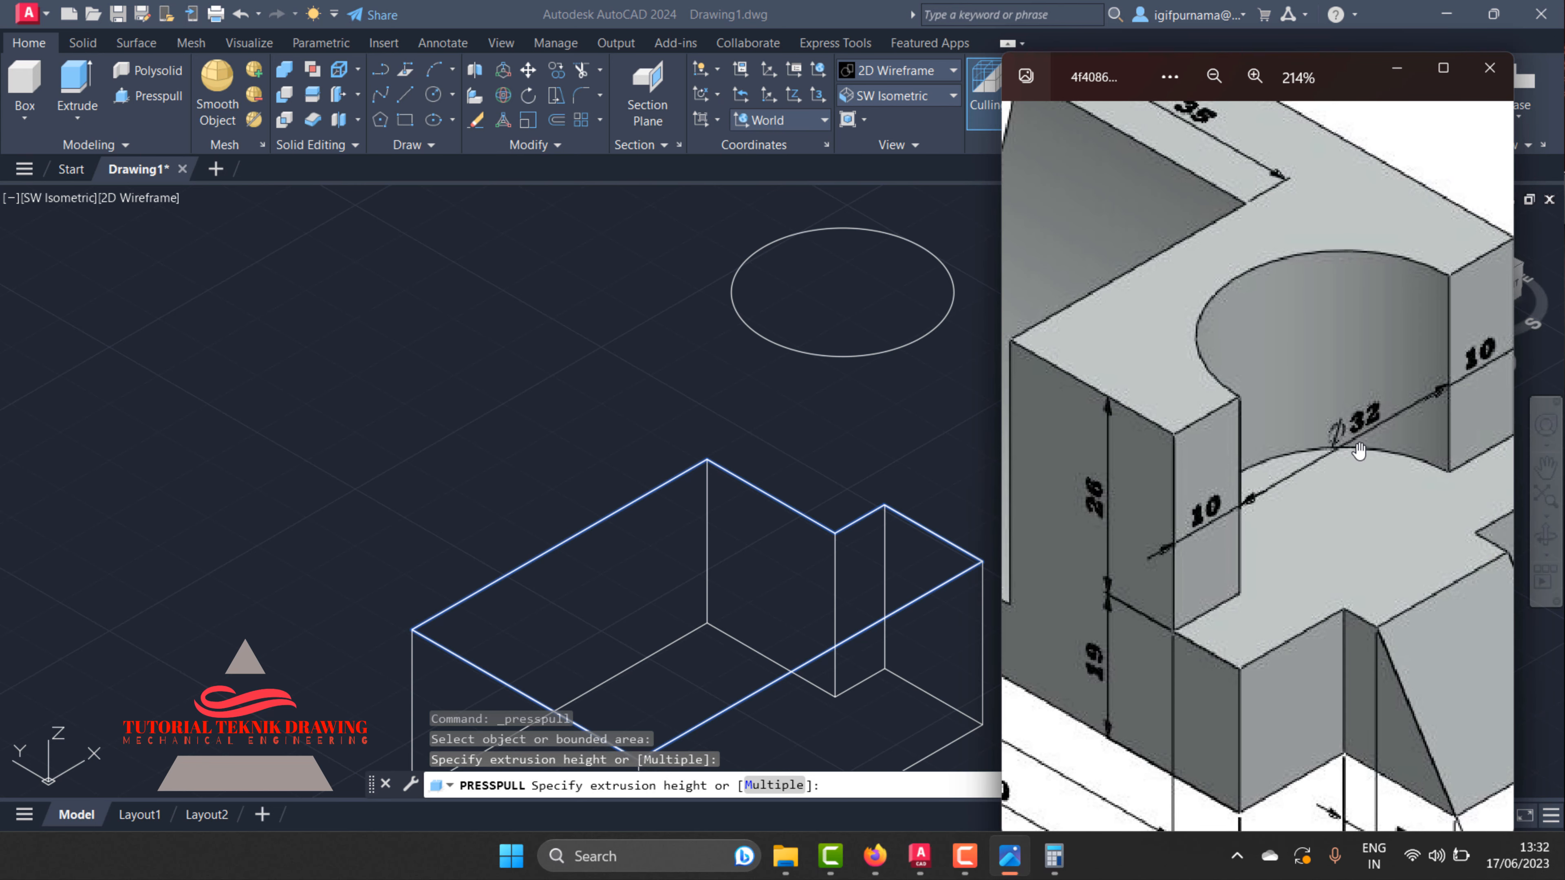
- Switch to Calculator and add 10, 32 and 10 to get the extrusion height for the stepped profile
left_click(1053, 855)
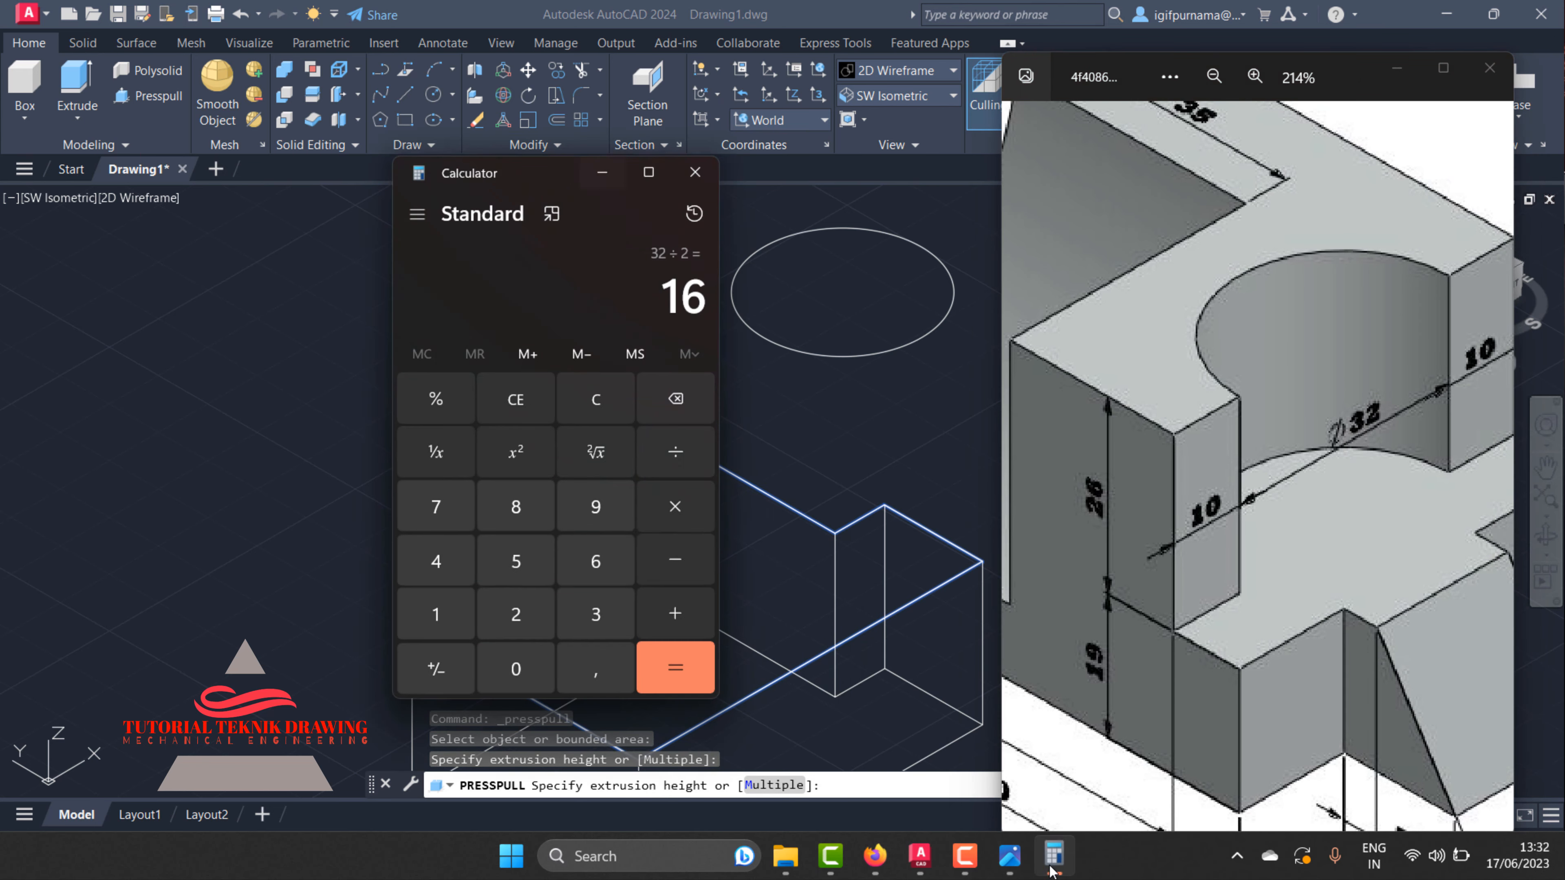
left_click(595, 399)
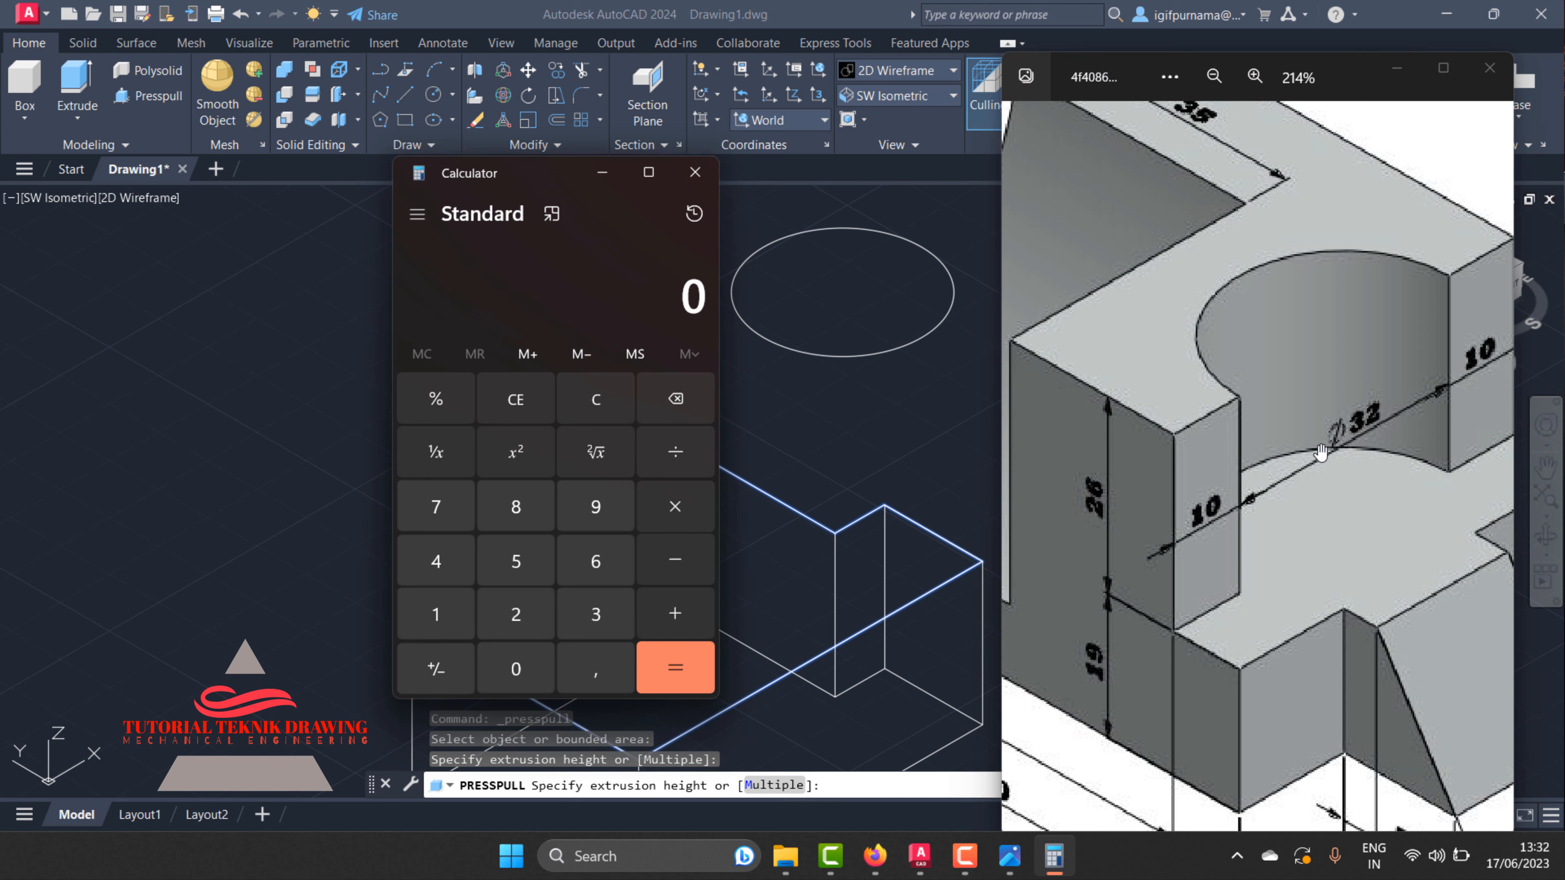
left_click(445, 614)
left_click(519, 673)
left_click(583, 610)
left_click(520, 601)
left_click(675, 613)
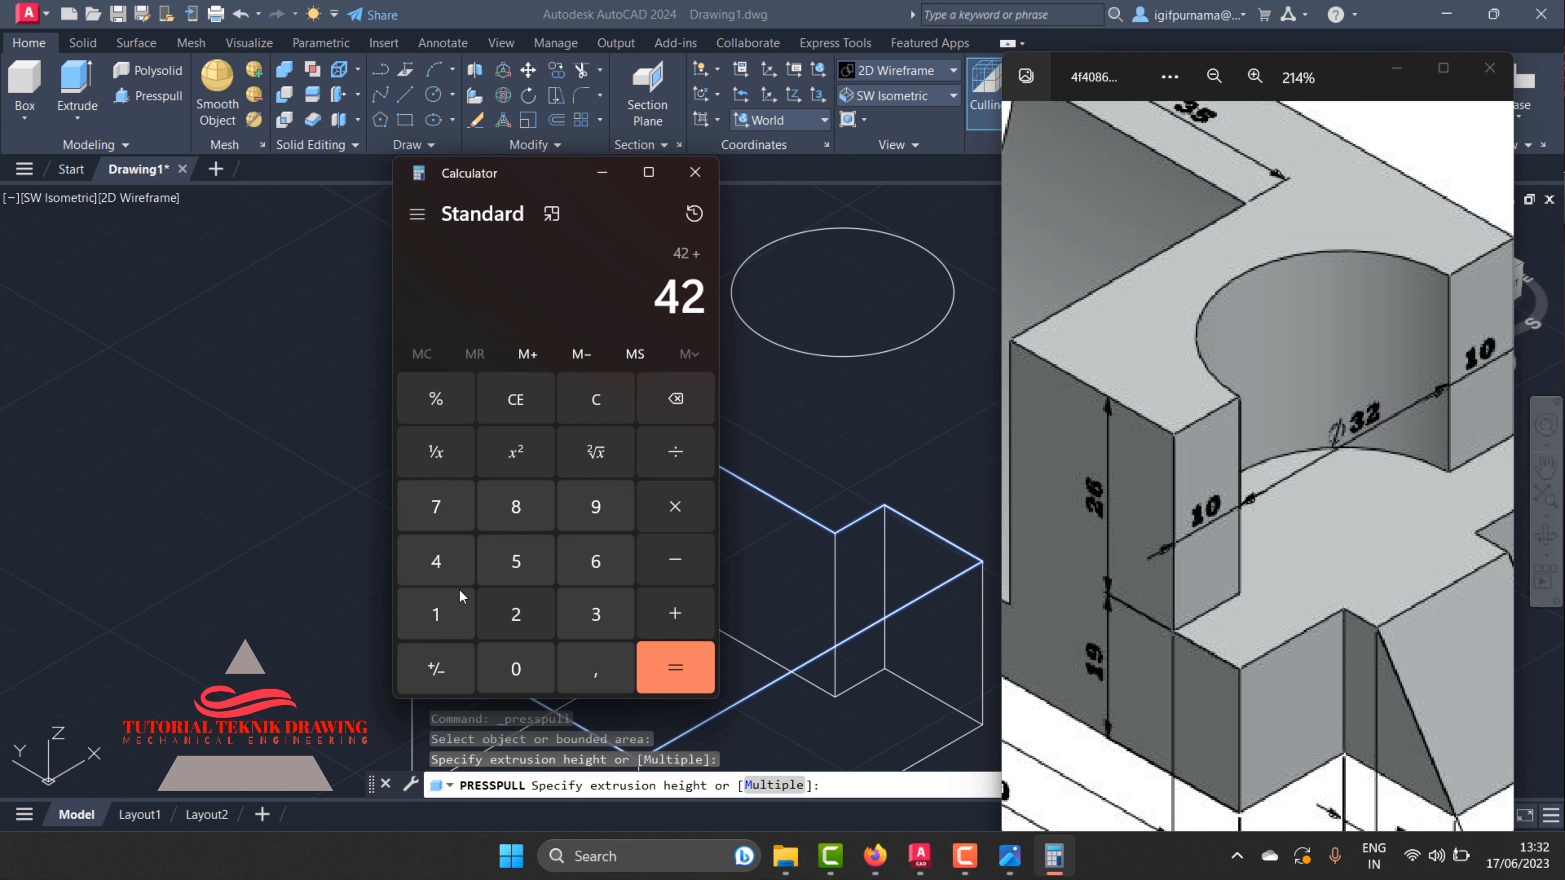
left_click(433, 612)
left_click(518, 667)
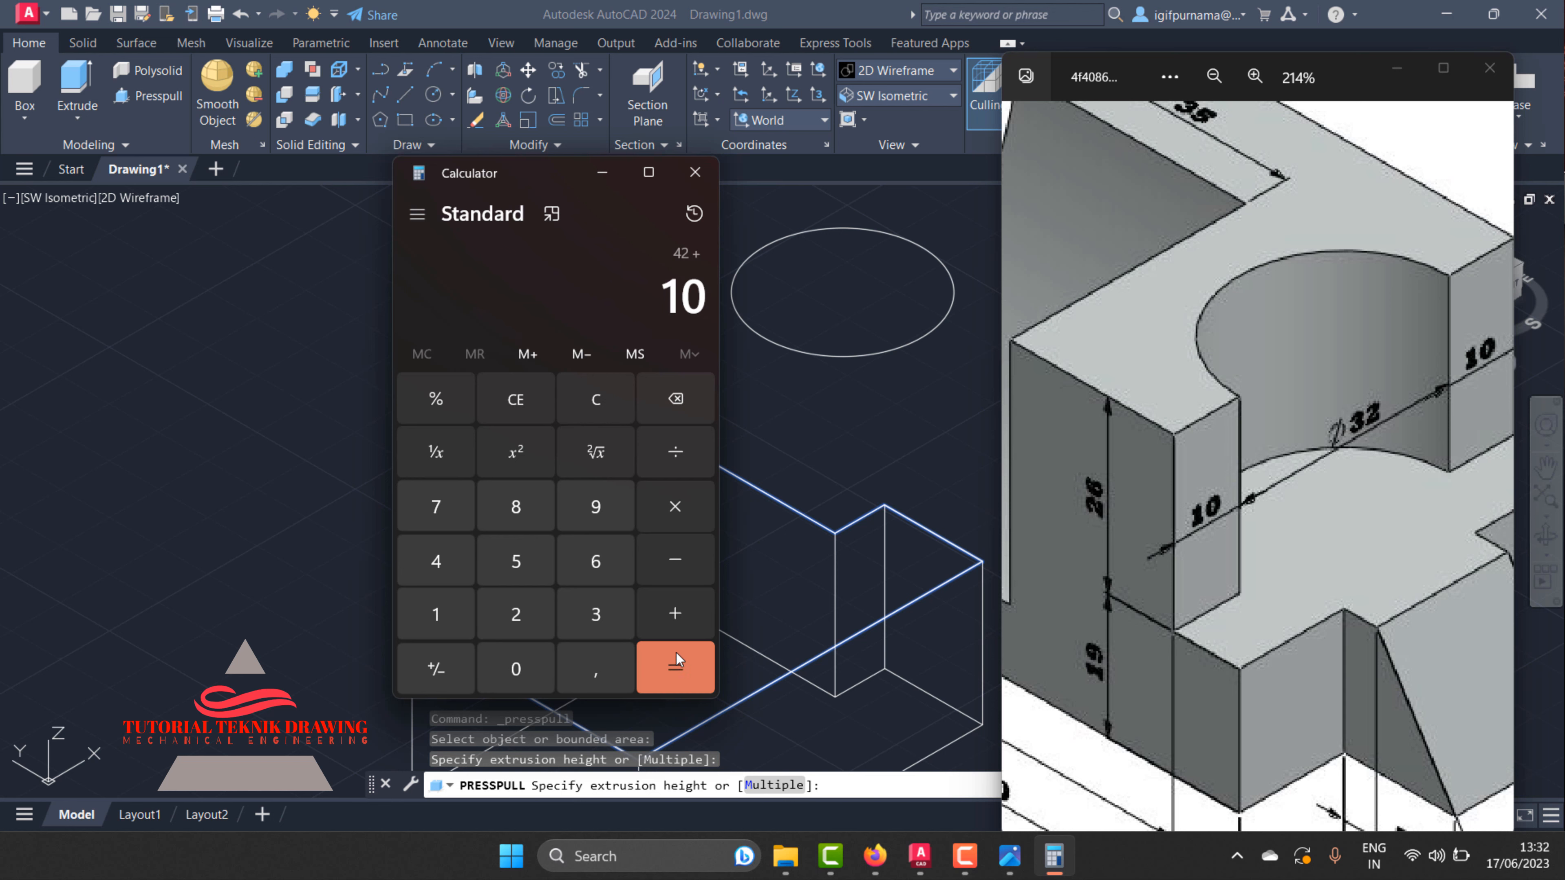
left_click(676, 659)
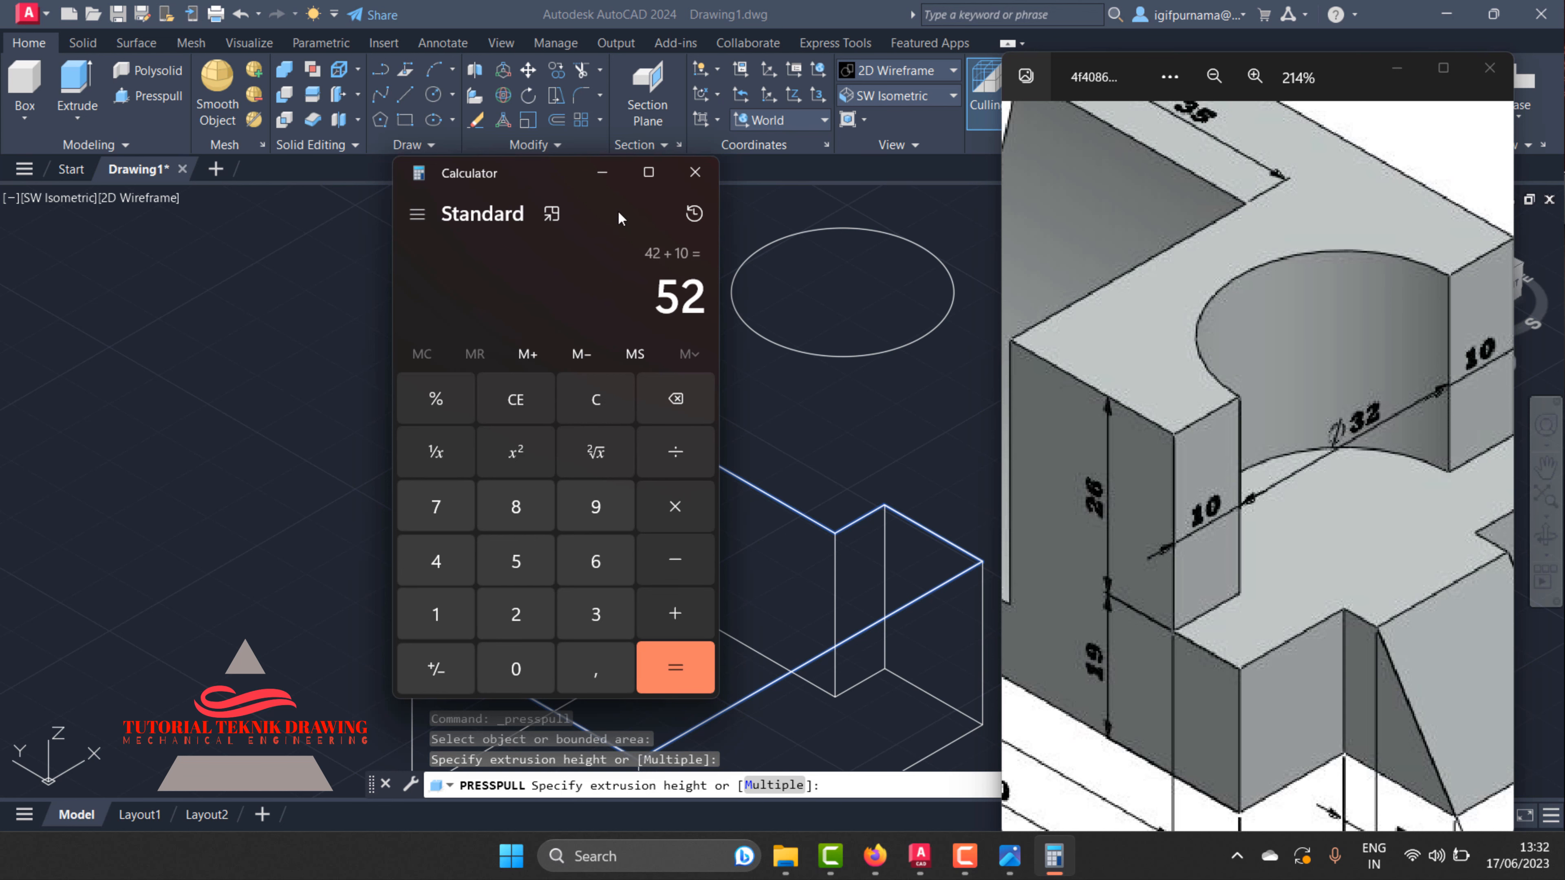
- Extrude the stepped profile to a height of 52 with Presspull
left_click(602, 172)
left_click(688, 319)
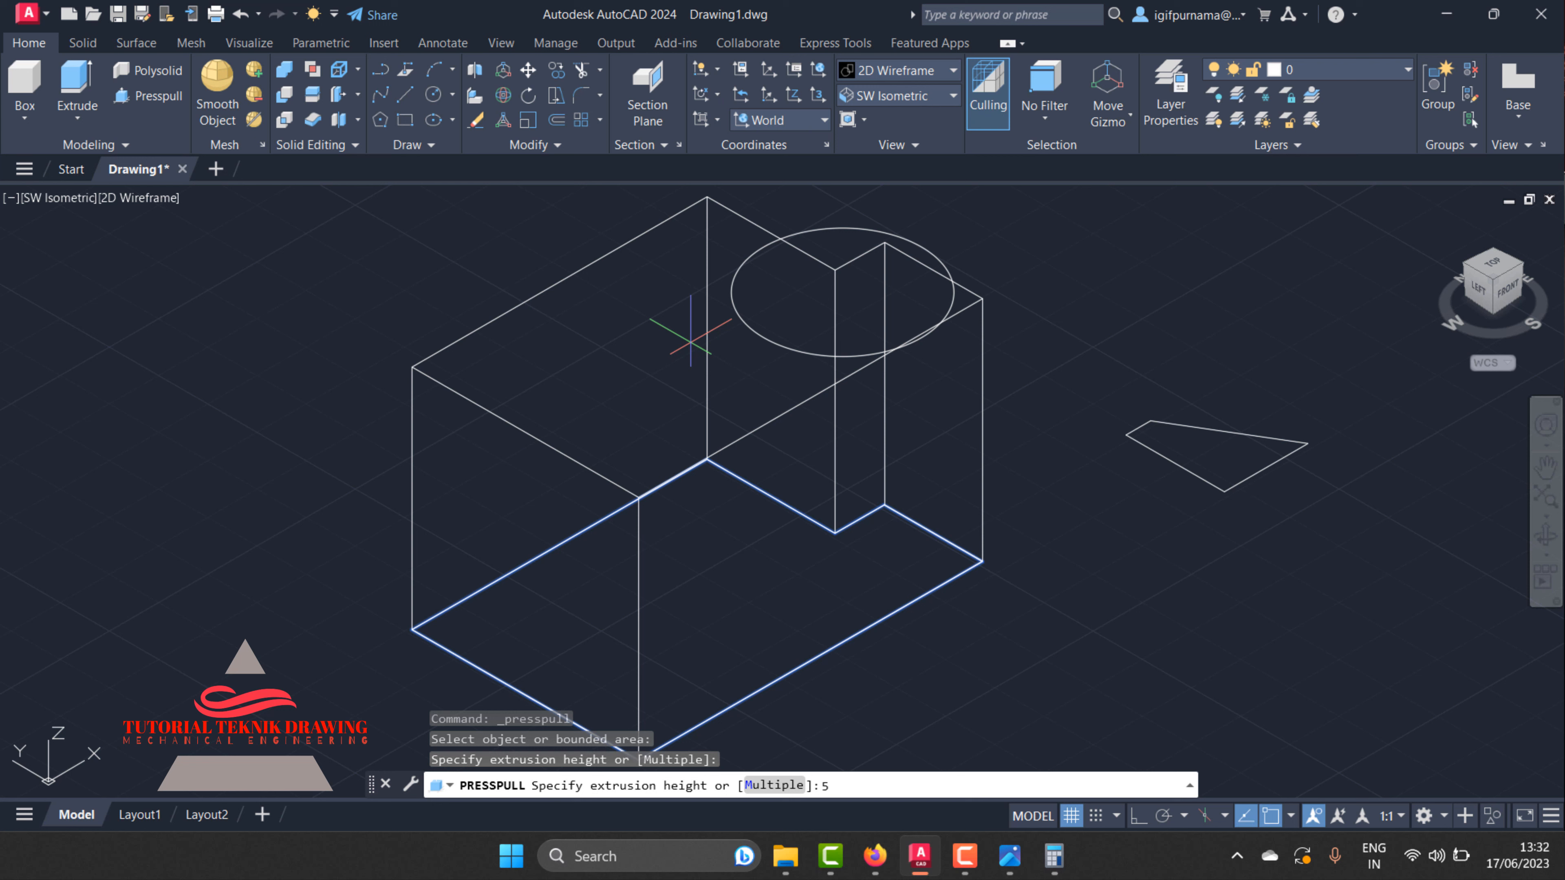
key("Return")
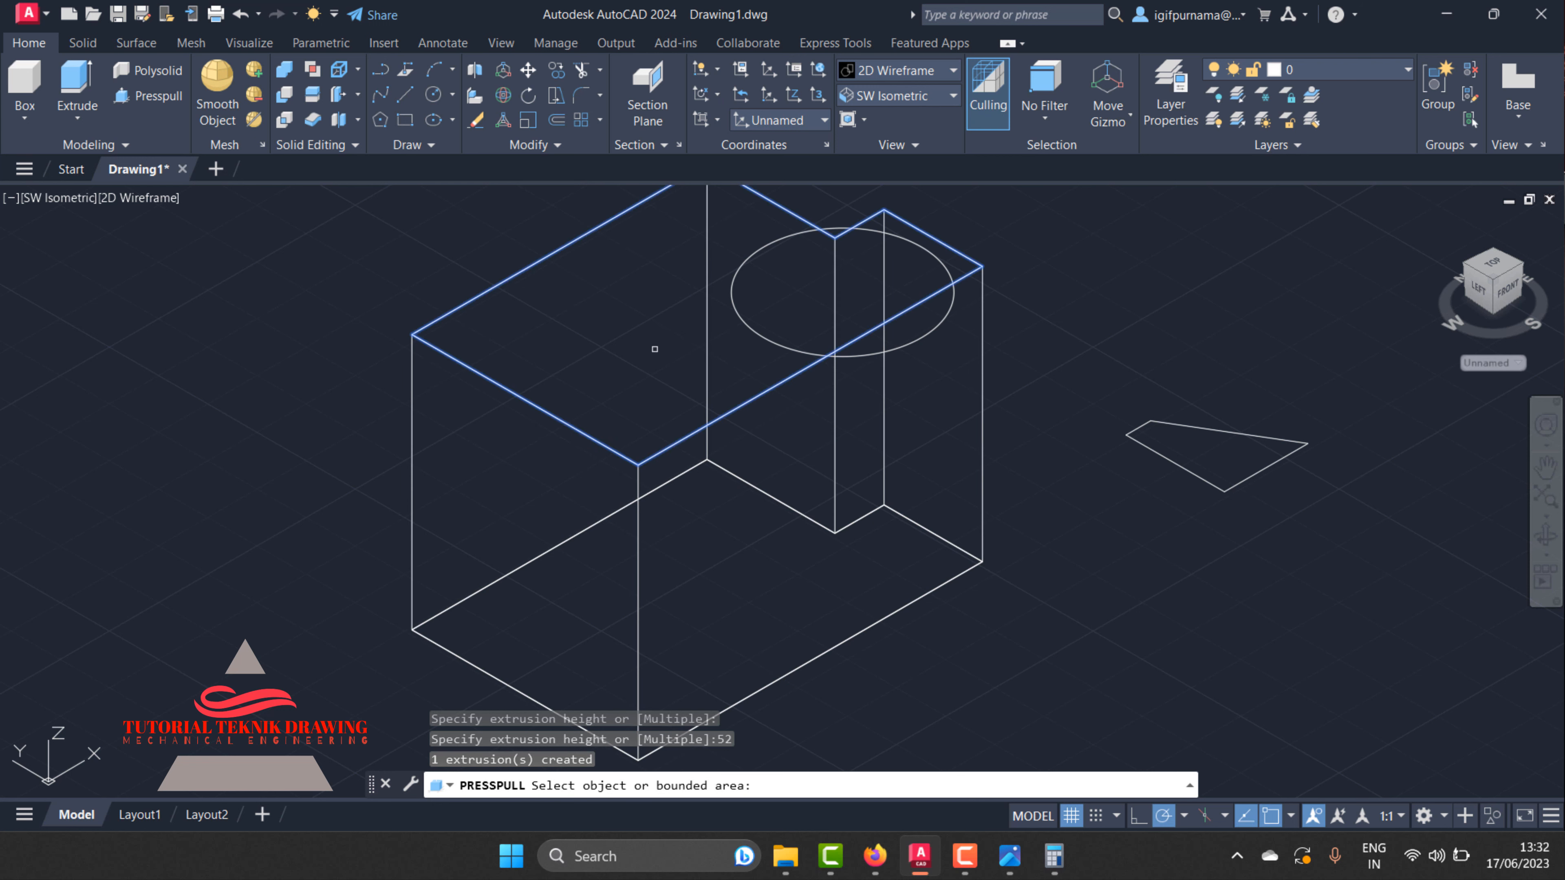
scroll(631, 365, "up", 2)
scroll(620, 419, "down", 3)
key("Return")
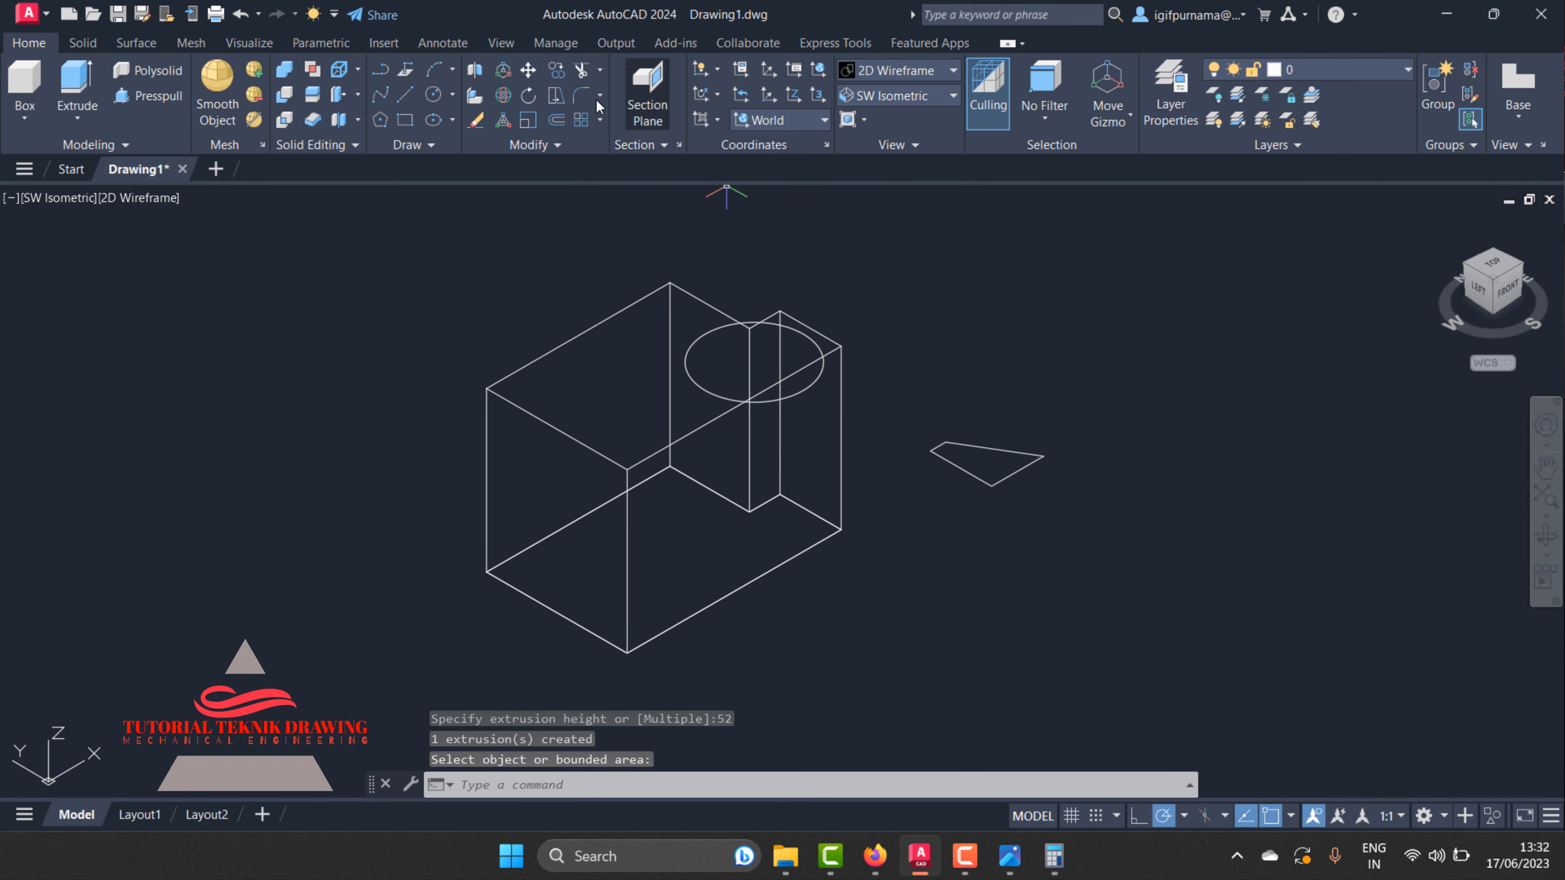
- Rotate the extruded stepped solid about the X axis with 3D Rotate so that its profile stands upright
left_click(504, 97)
left_click(566, 401)
left_click(546, 315)
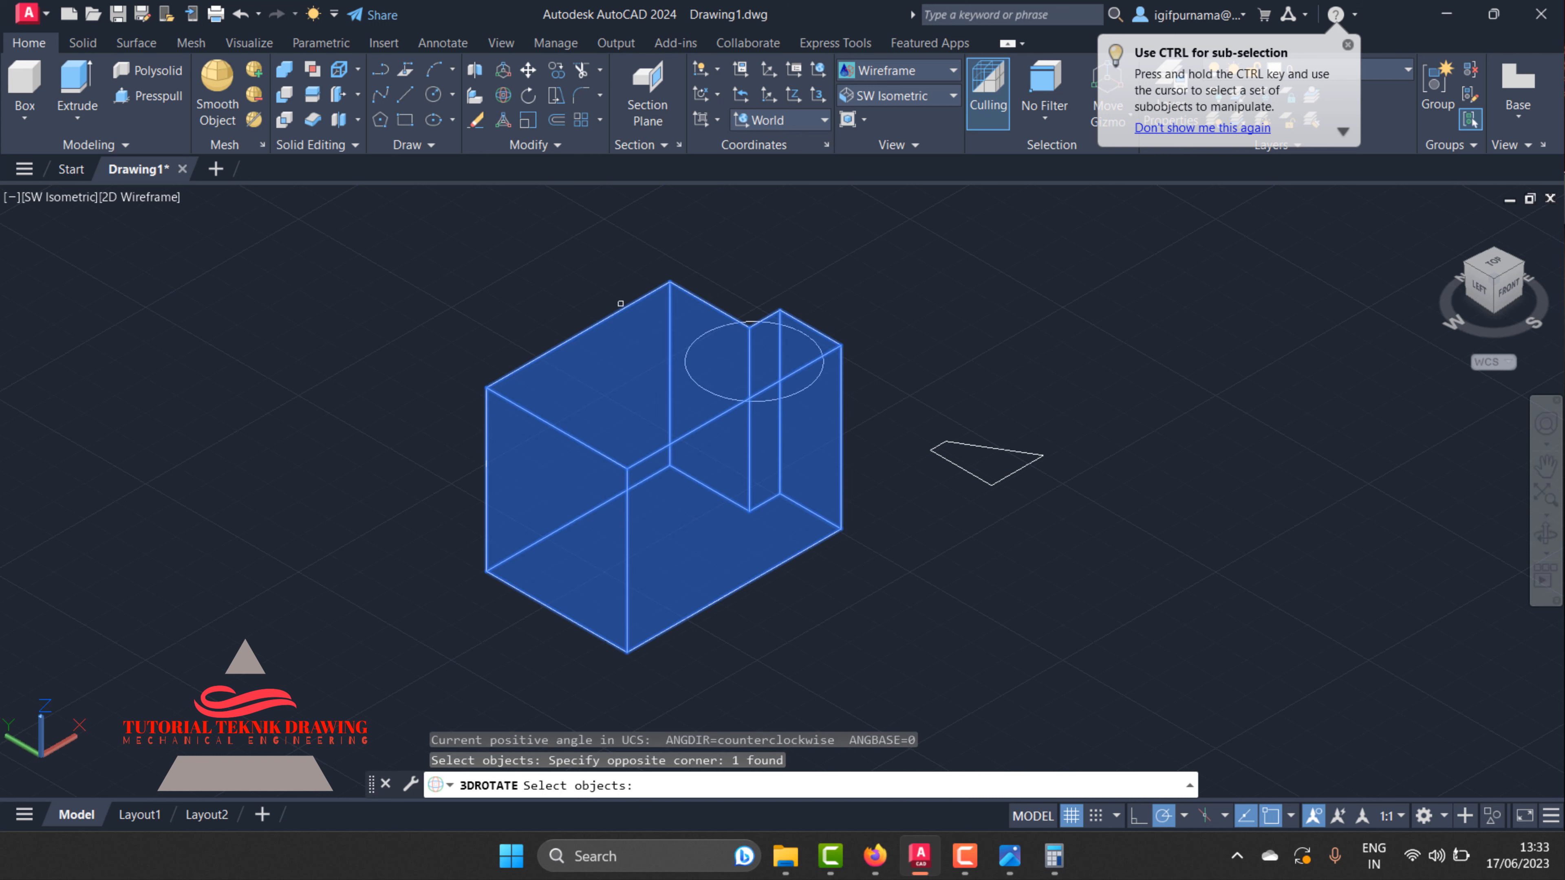
key("Return")
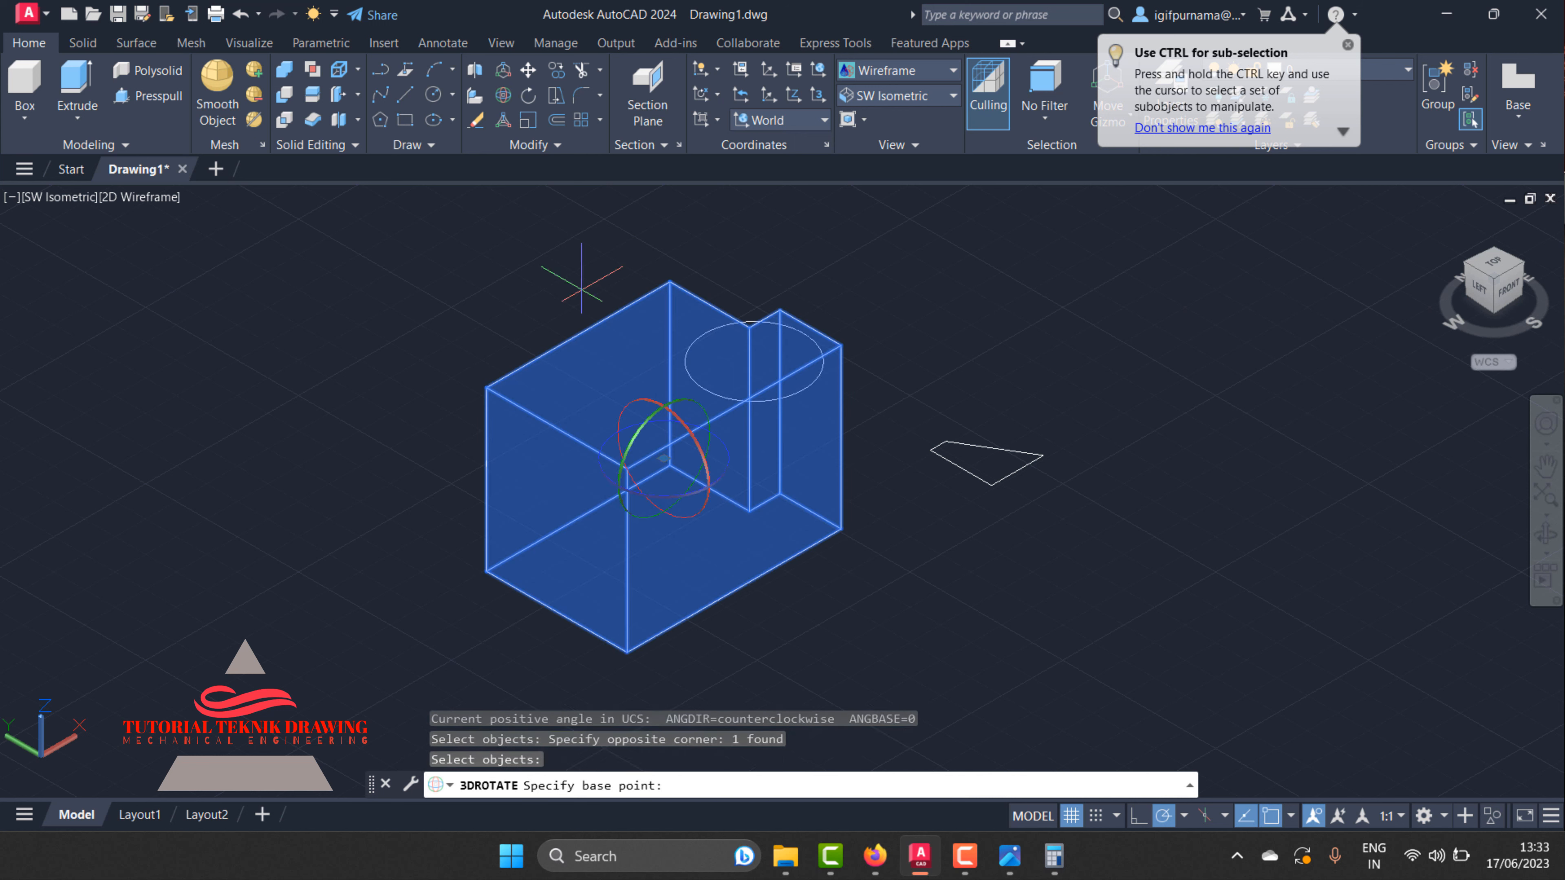
left_click(668, 395)
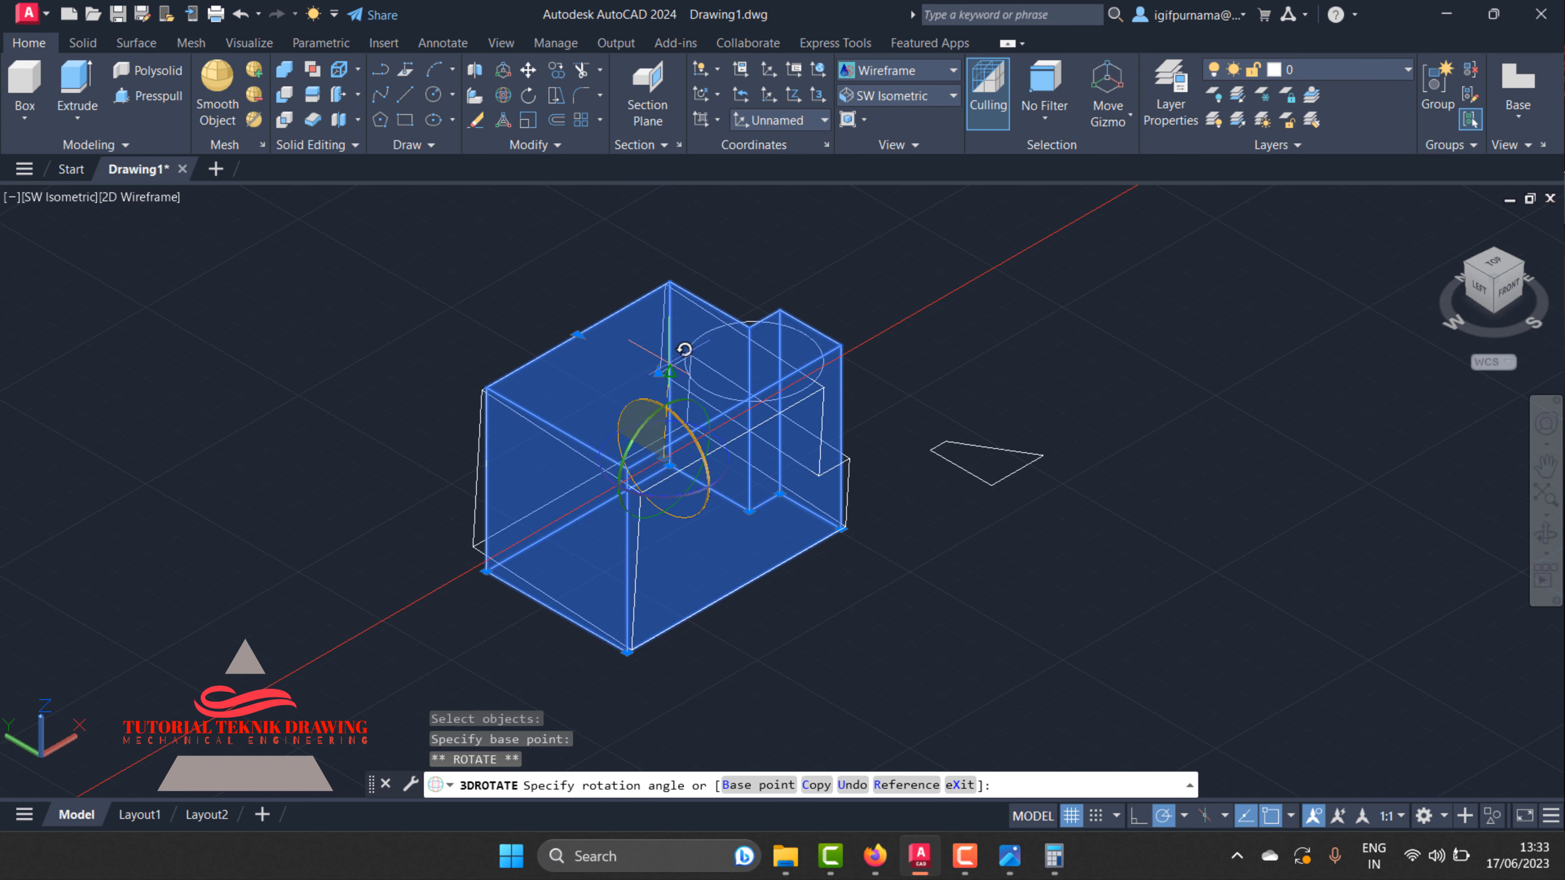
left_click(663, 217)
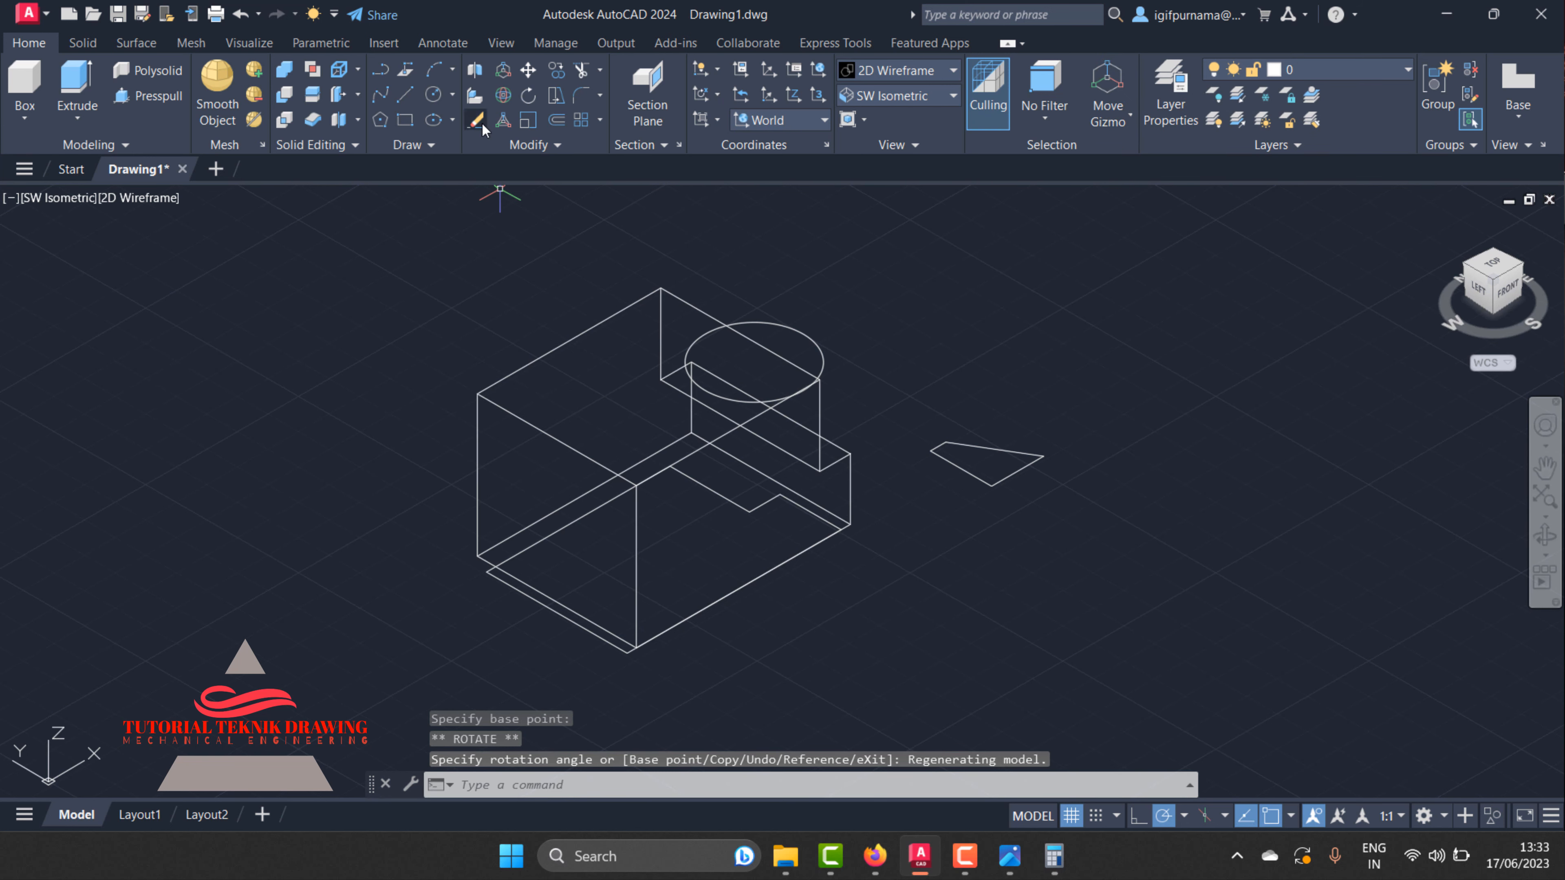
- Move the stepped solid away from the original profile outline into the empty space beyond the circle
left_click(1545, 534)
left_click_drag(789, 488, 726, 478)
right_click(941, 306)
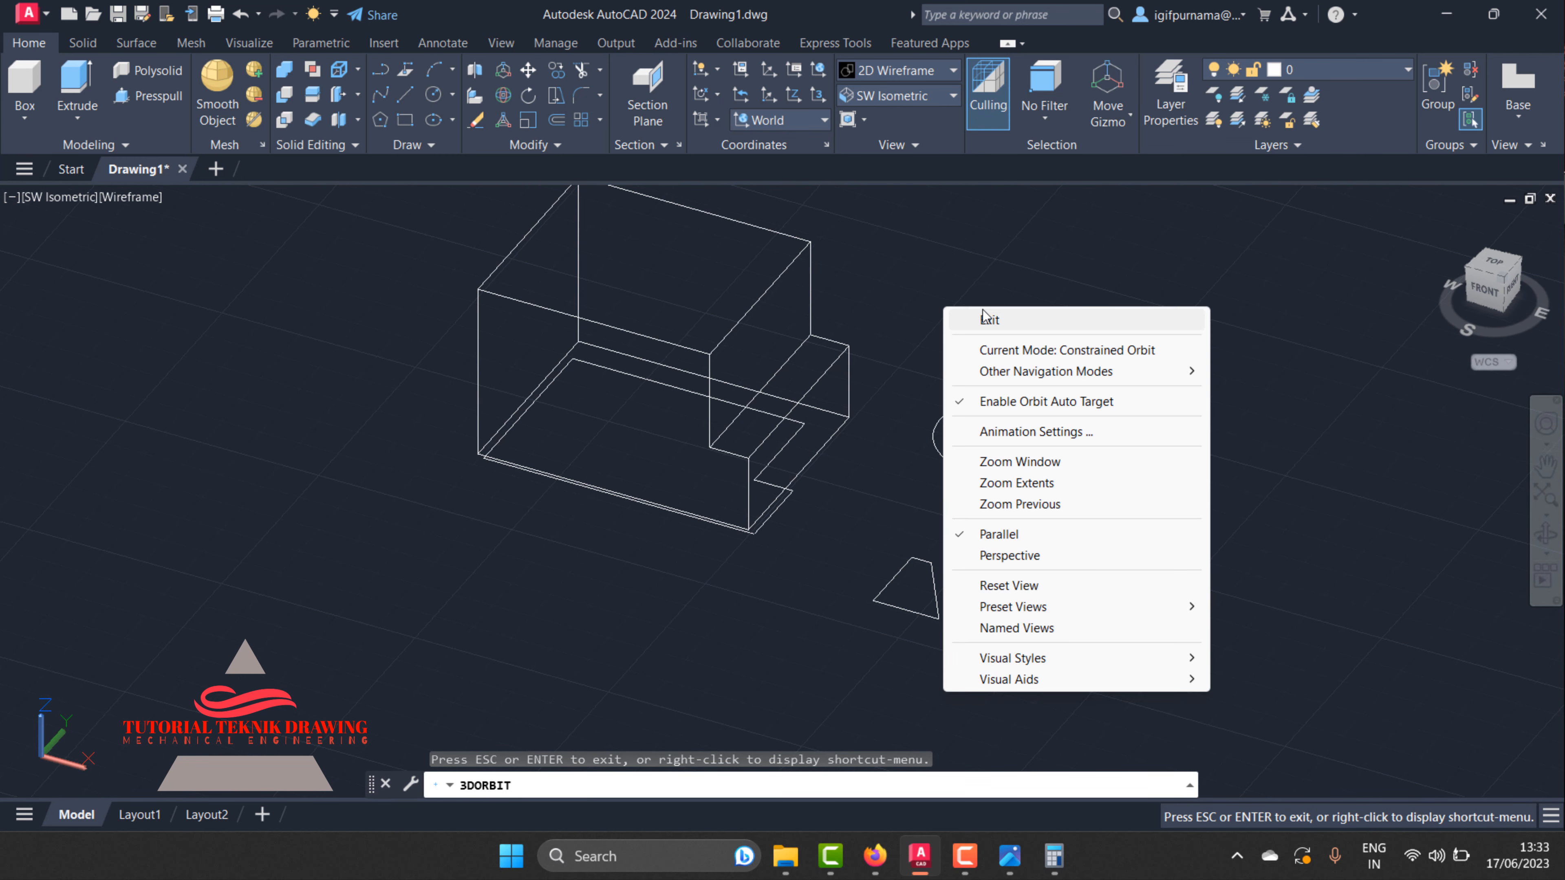
left_click(989, 319)
left_click(528, 71)
left_click(882, 280)
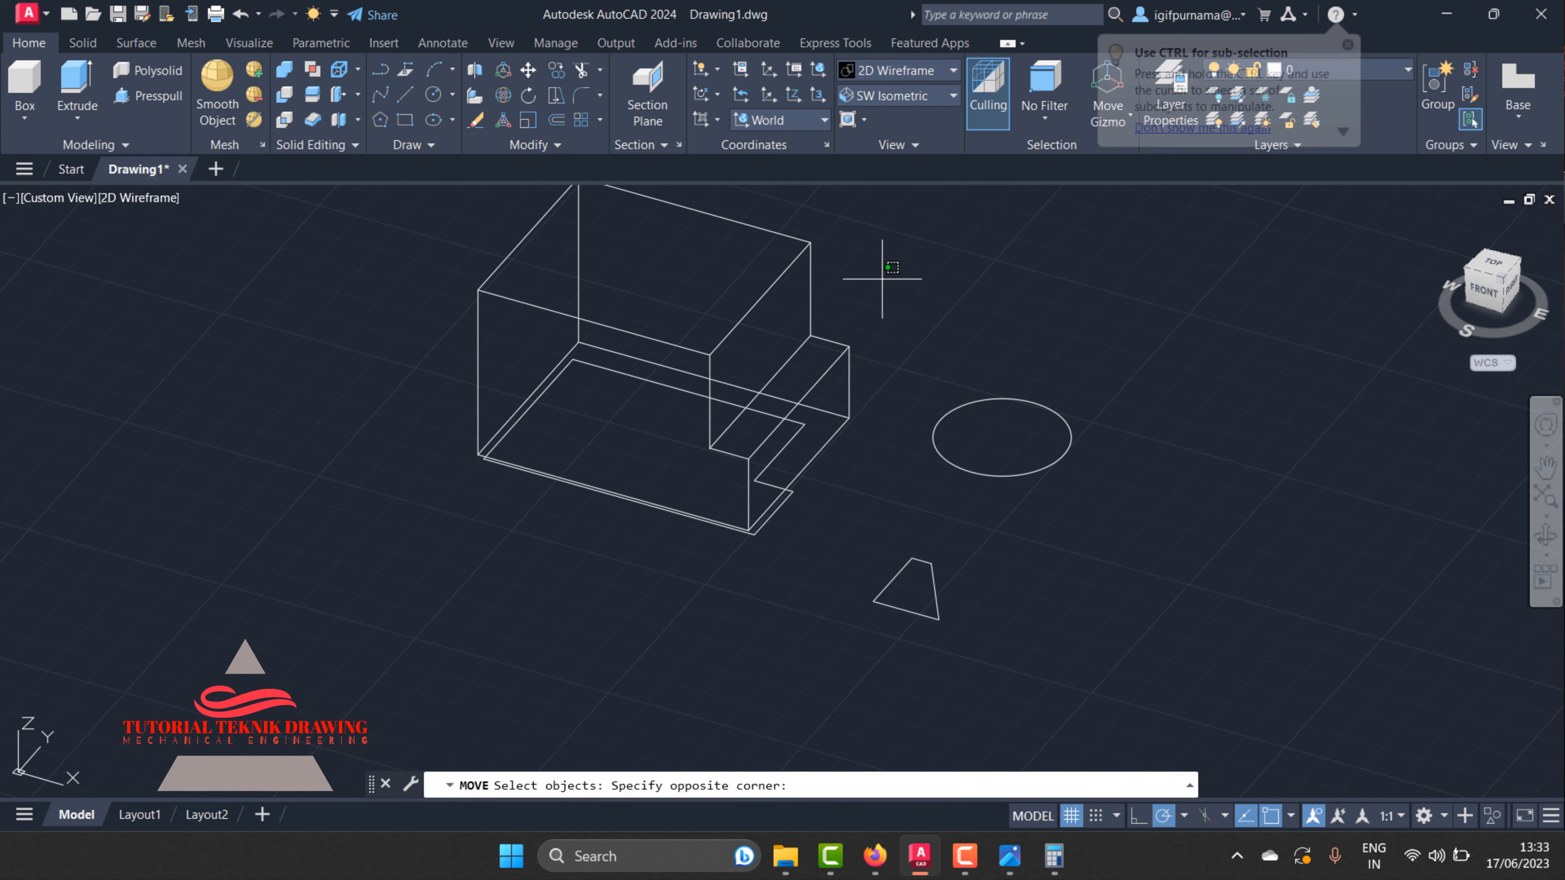
left_click(731, 256)
right_click(739, 259)
left_click(746, 262)
scroll(596, 418, "down", 2)
left_click(887, 254)
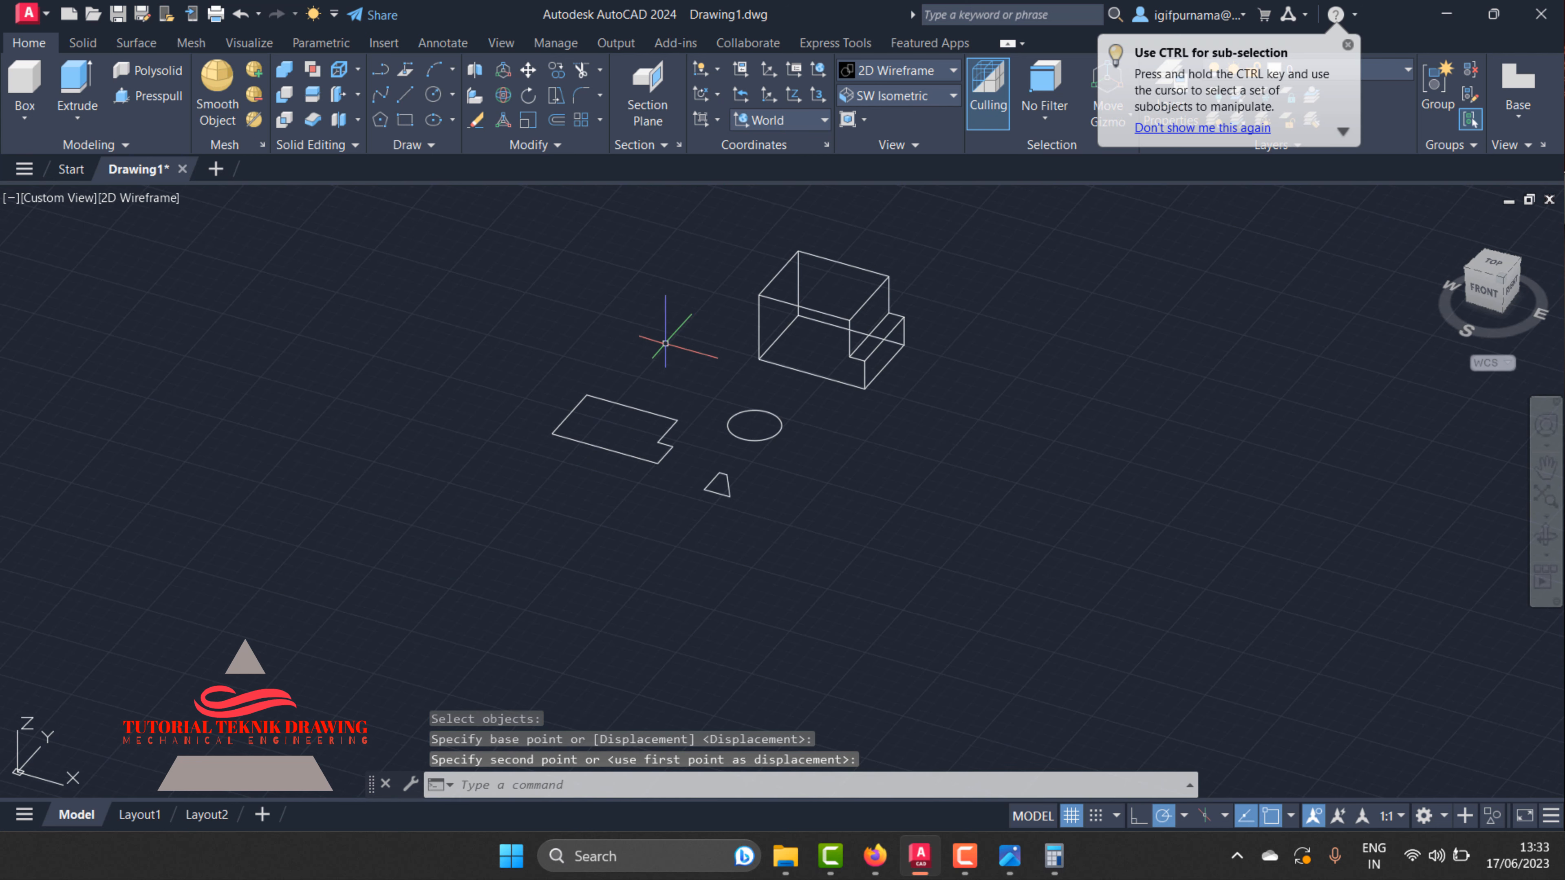
- Erase the leftover stepped profile outline beside the circle
scroll(663, 332, "up", 5)
left_click(476, 120)
scroll(620, 367, "down", 4)
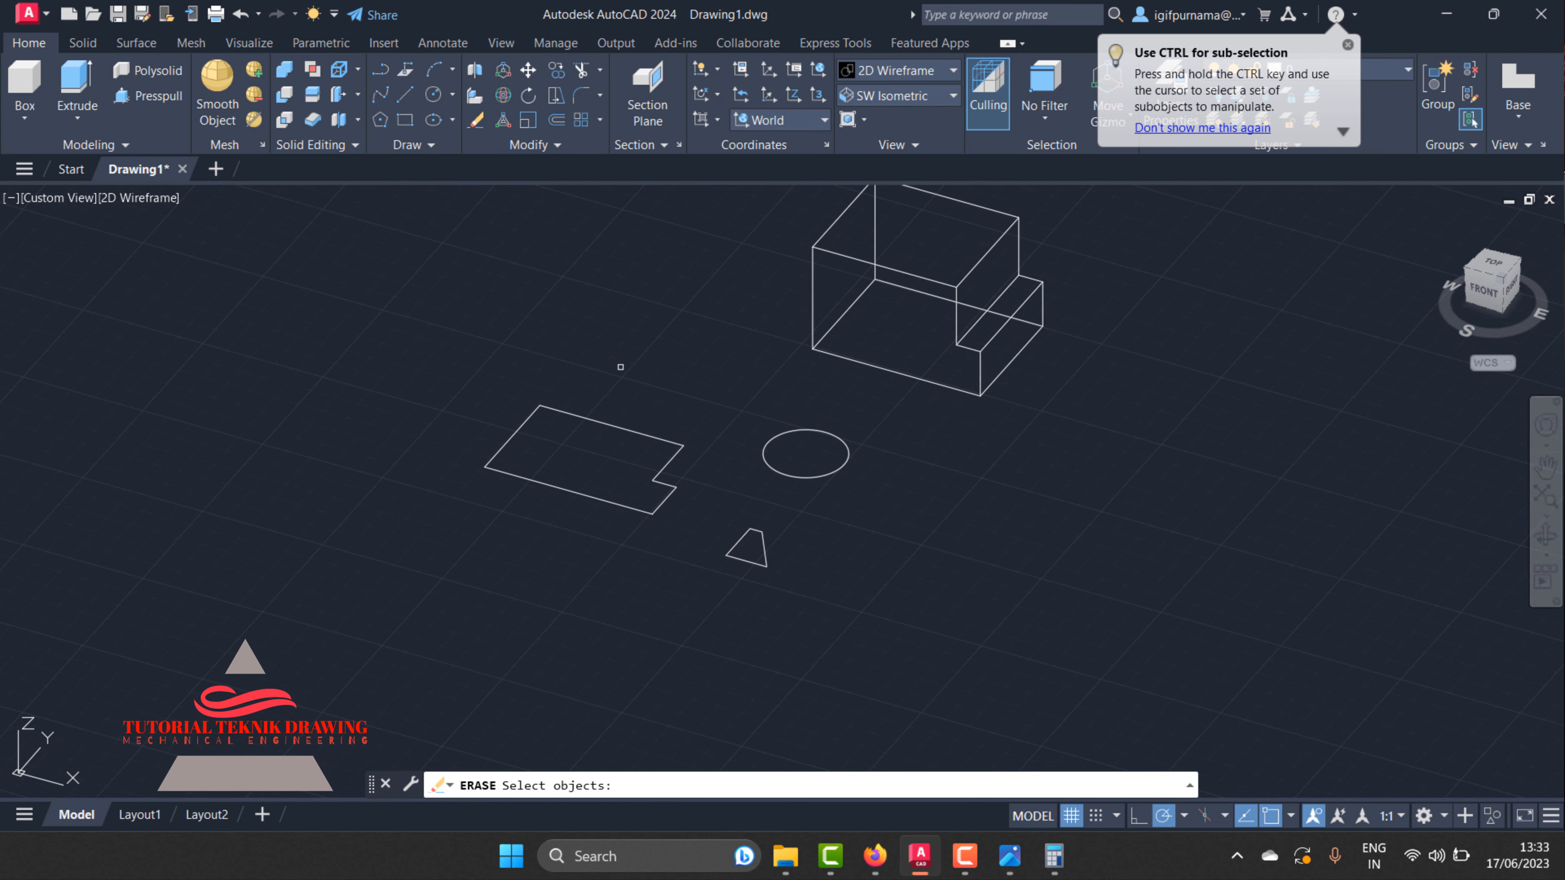
left_click(700, 528)
left_click(486, 369)
key("Return")
- Extrude the closed four-sided rib outline to a height of 20 with Presspull
scroll(846, 535, "up", 5)
left_click(158, 96)
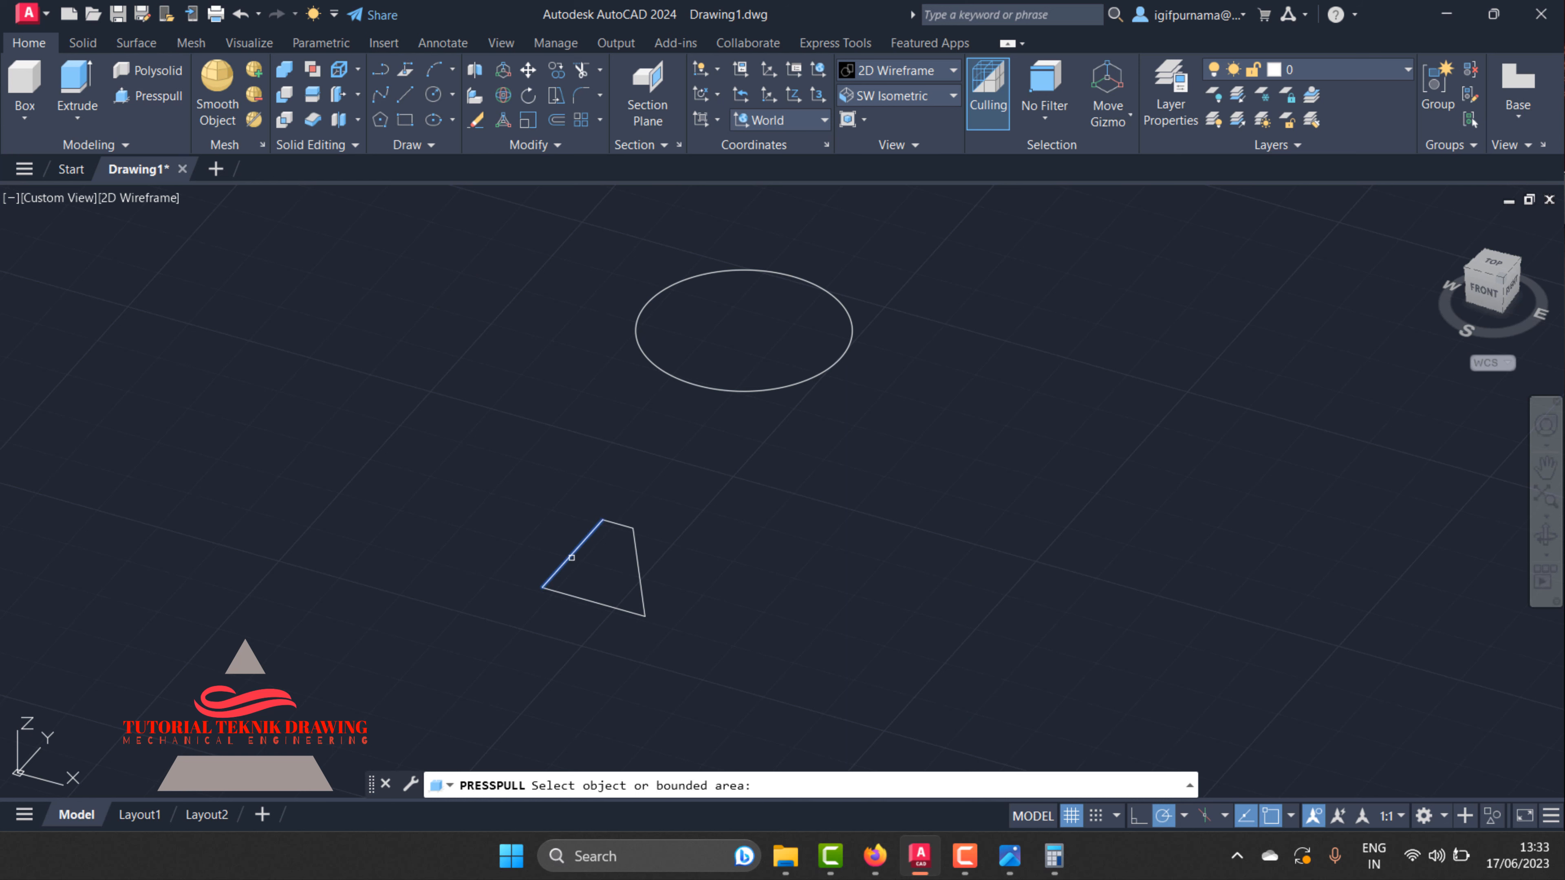
left_click(584, 573)
type("20")
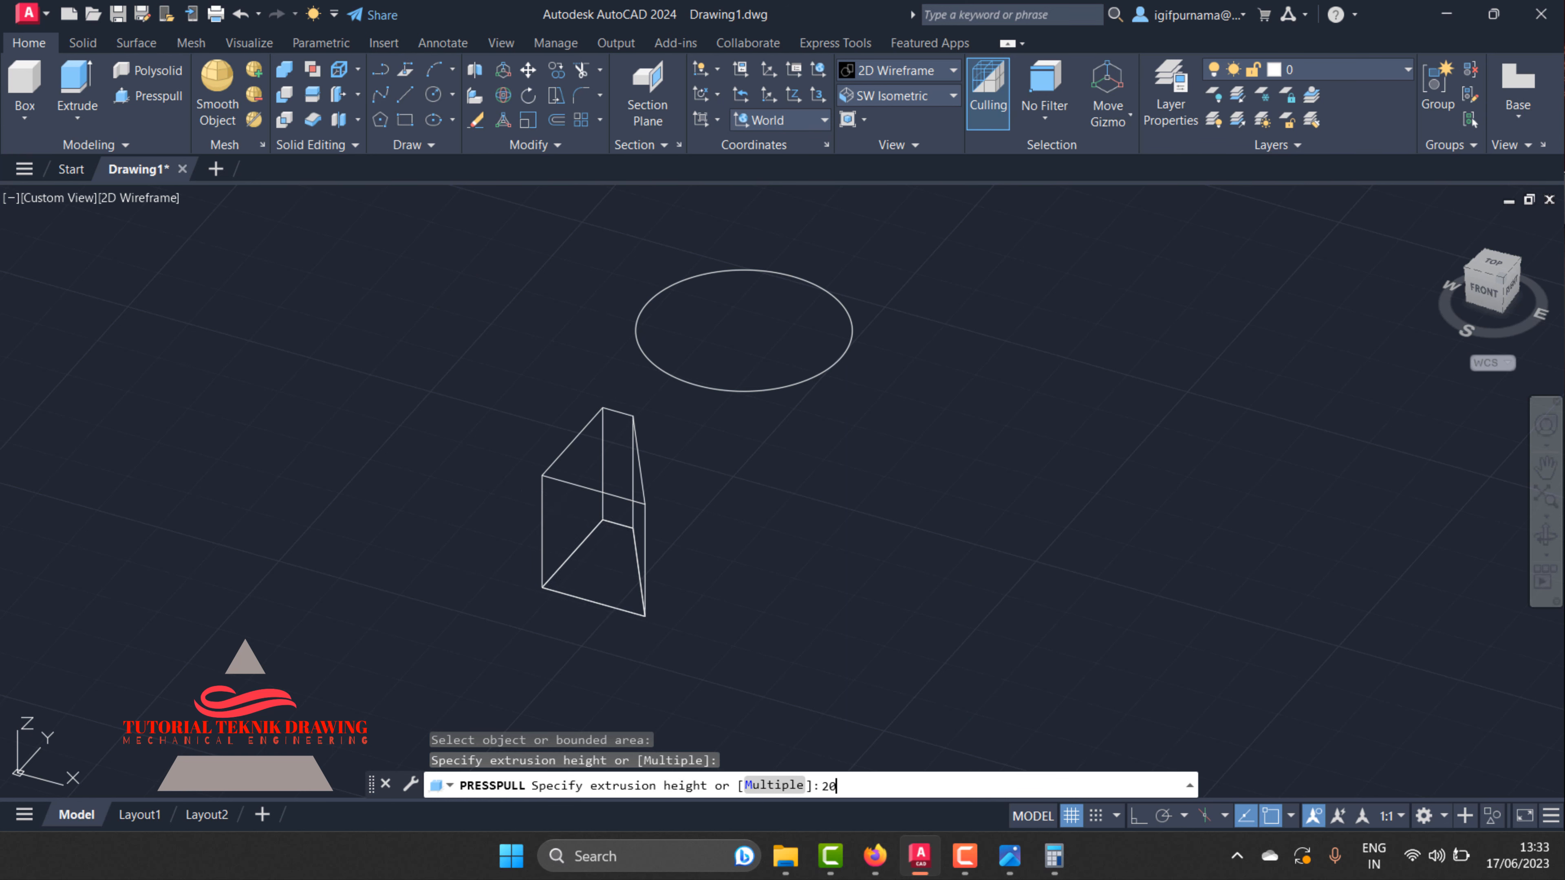
key("Return")
key("Escape")
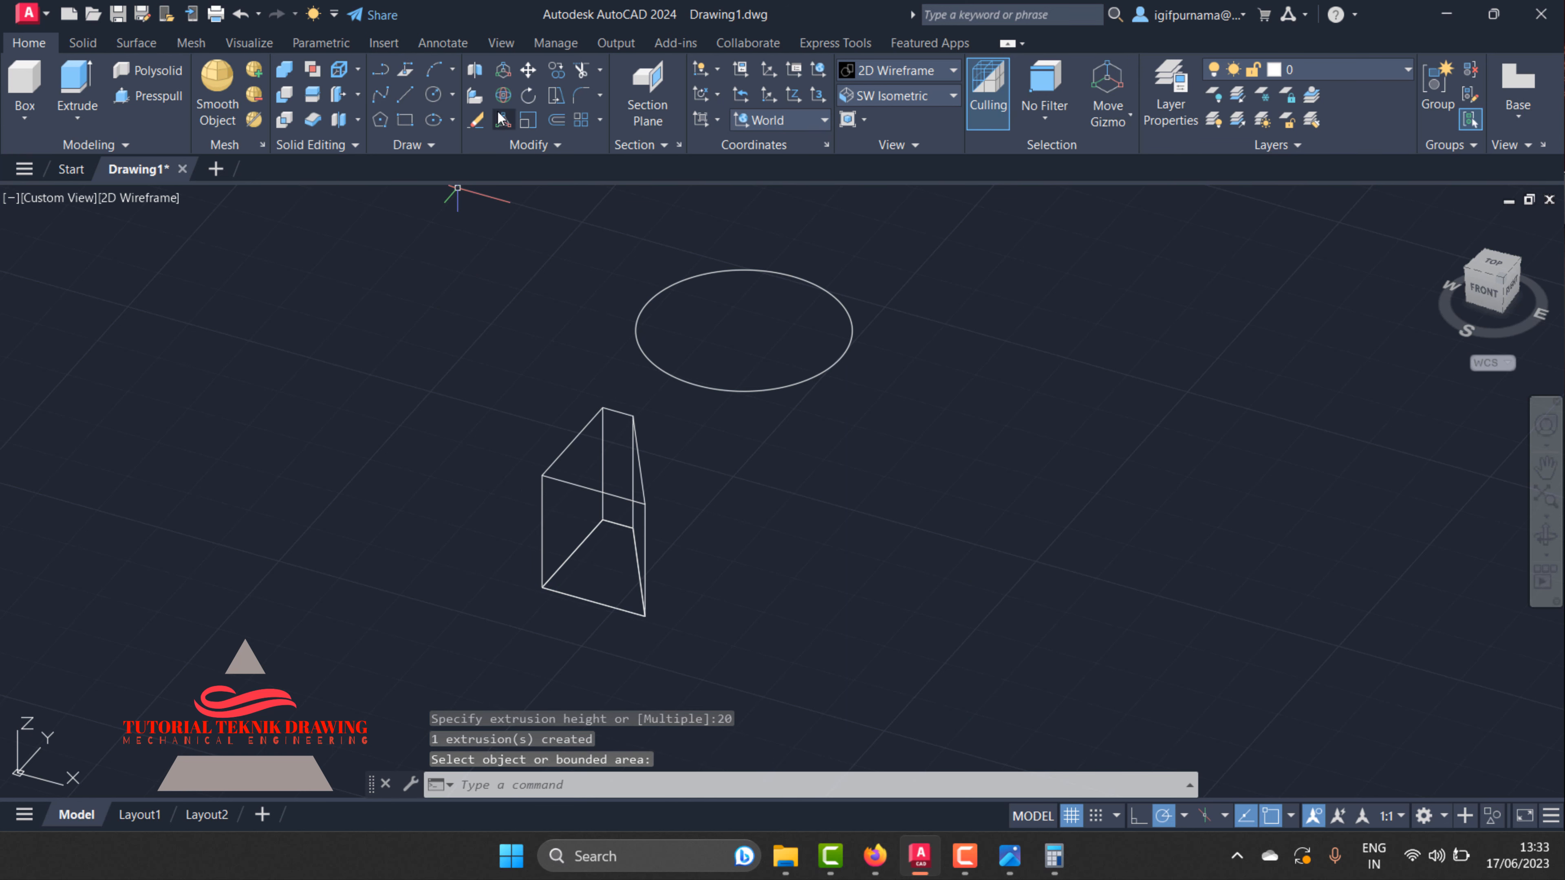
- Try rotating the extruded rib about the Y axis with 3D Rotate, and undo that rotation
left_click(503, 94)
left_click(626, 470)
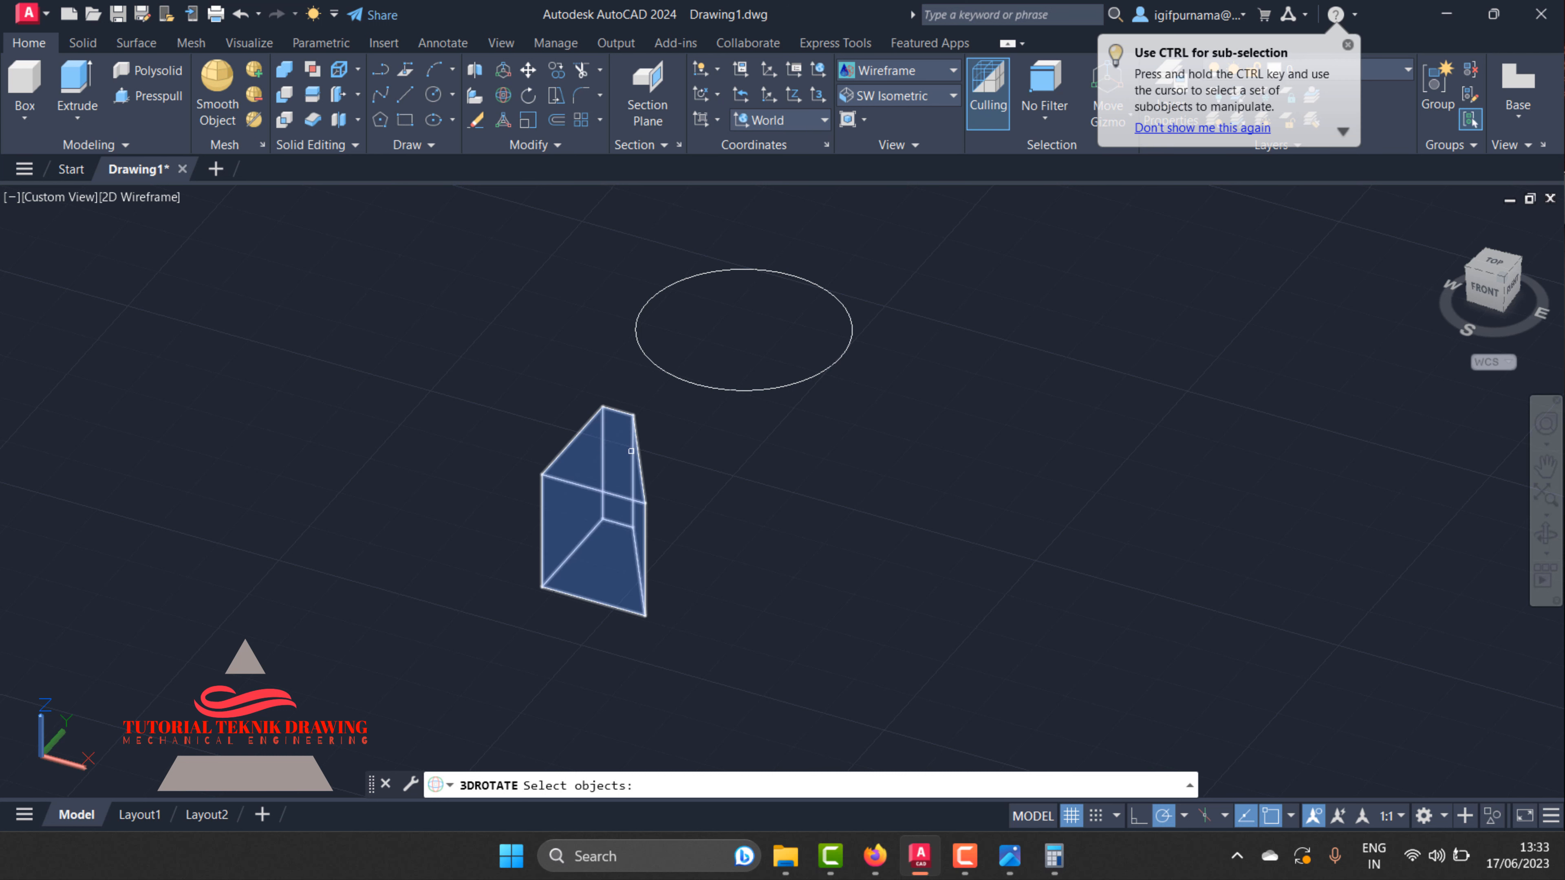
key("Return")
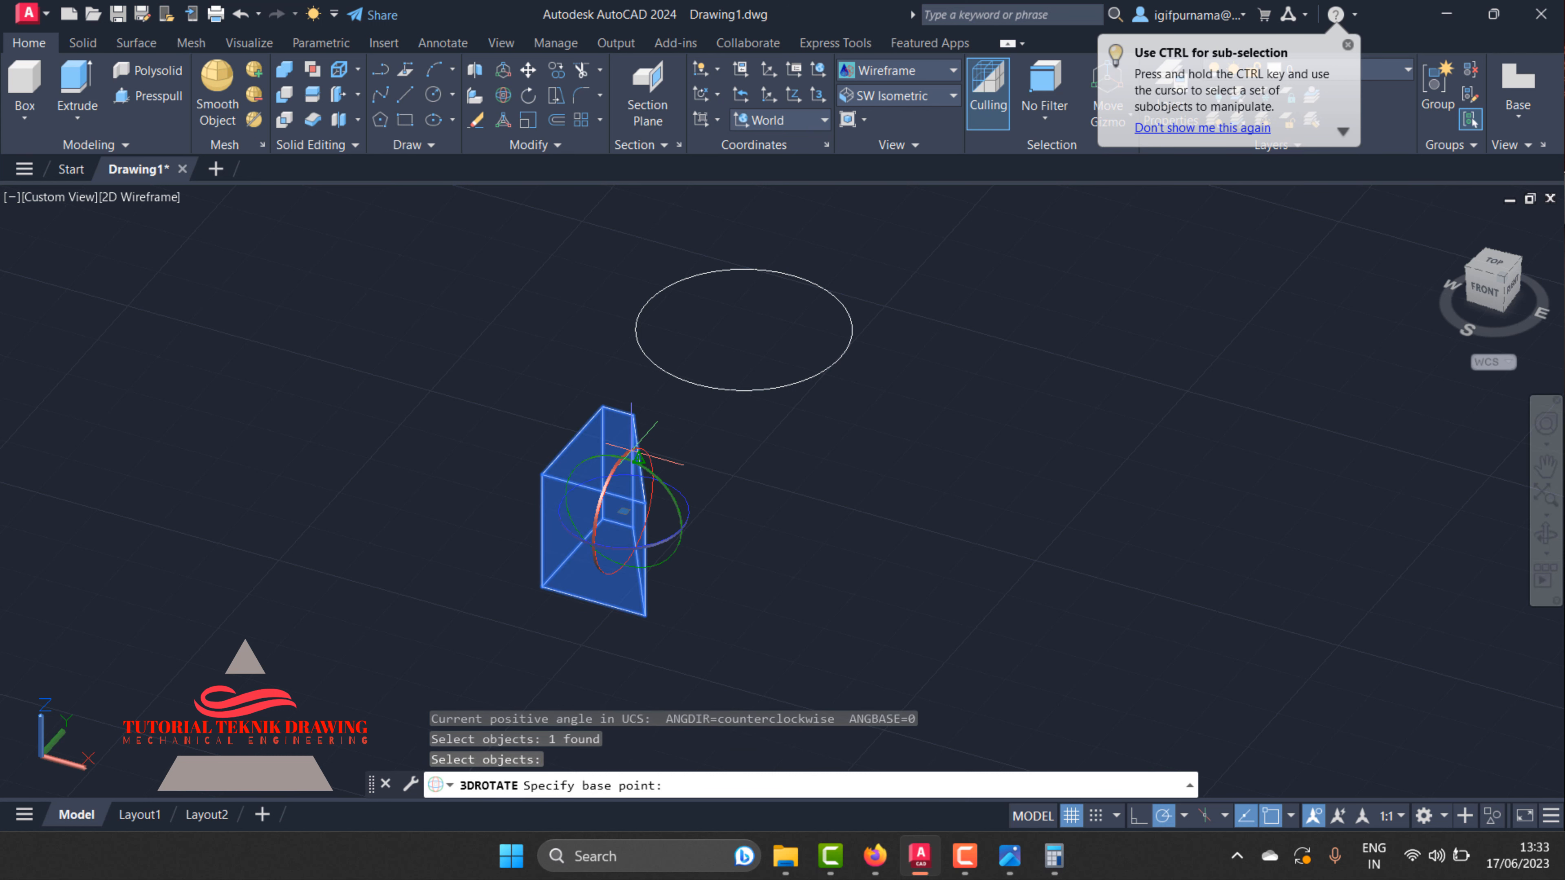
left_click(632, 465)
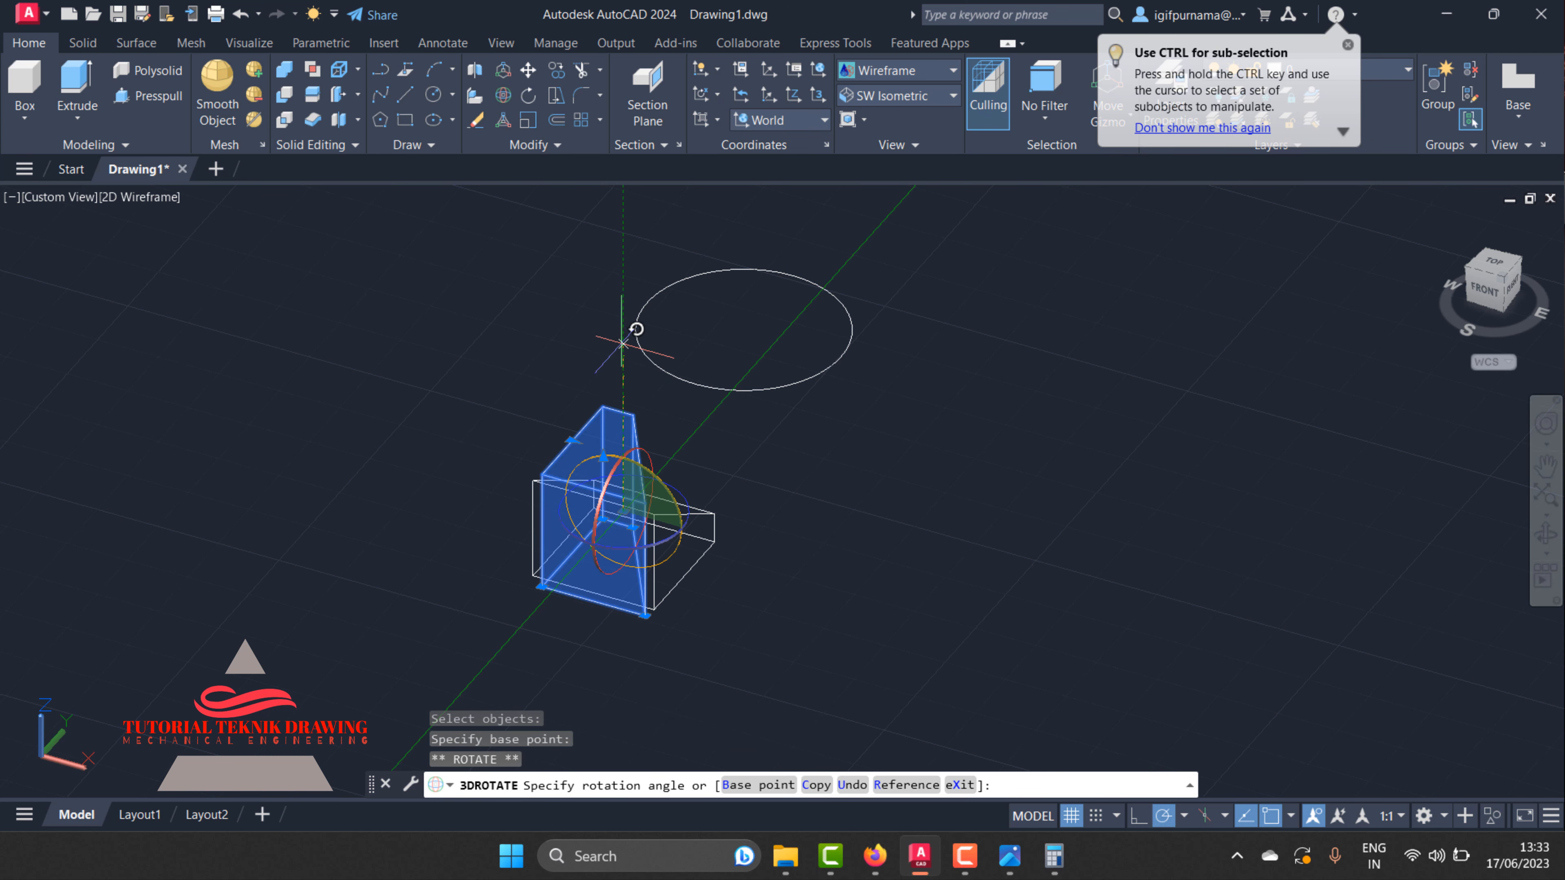
left_click(618, 306)
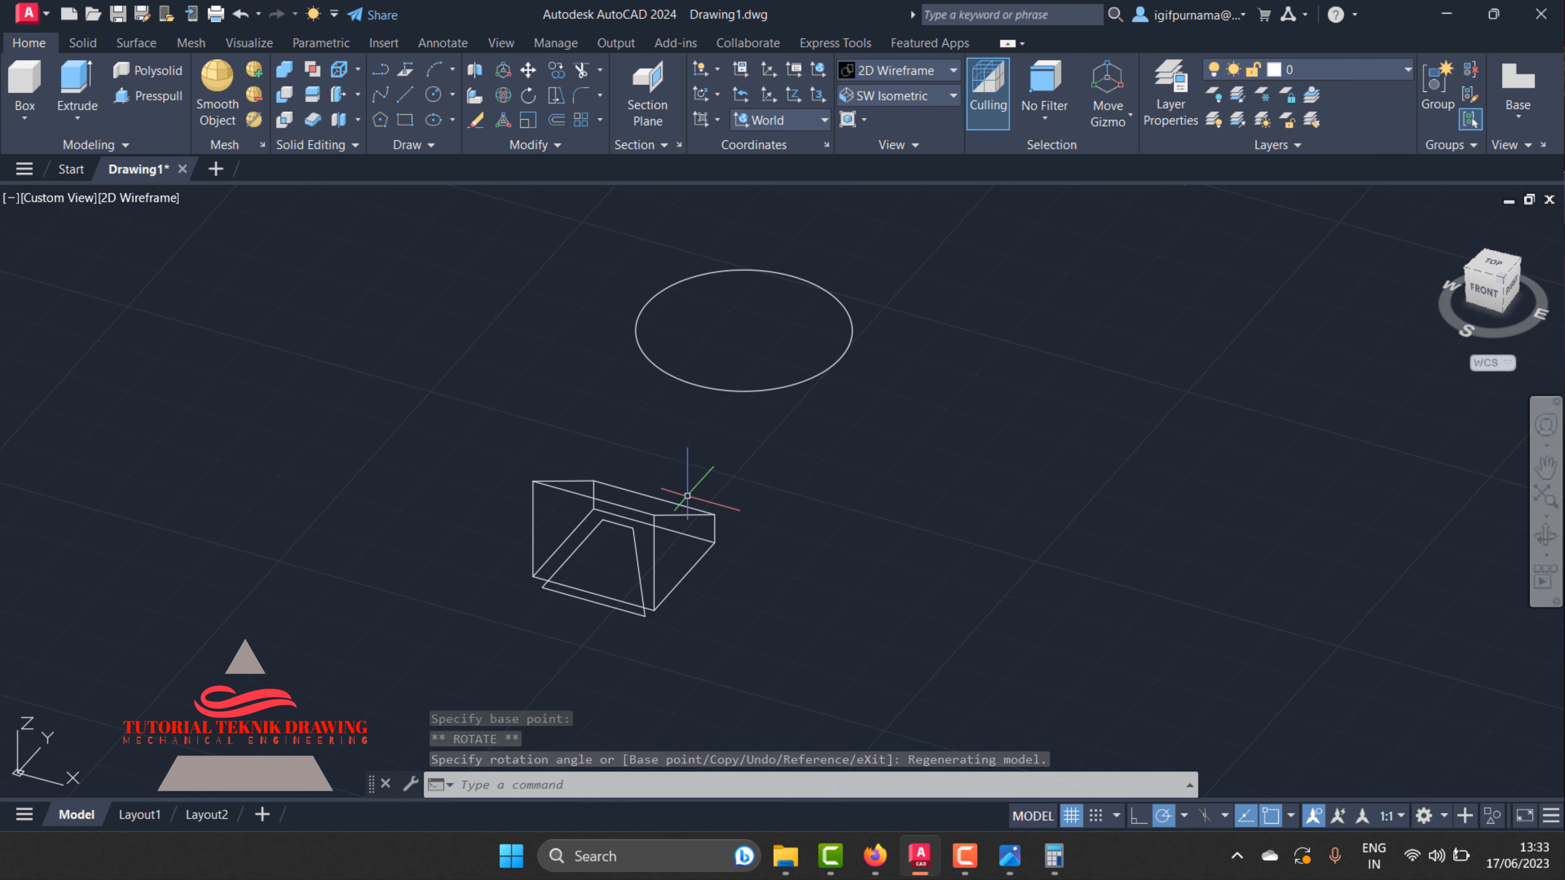
key("ctrl+z")
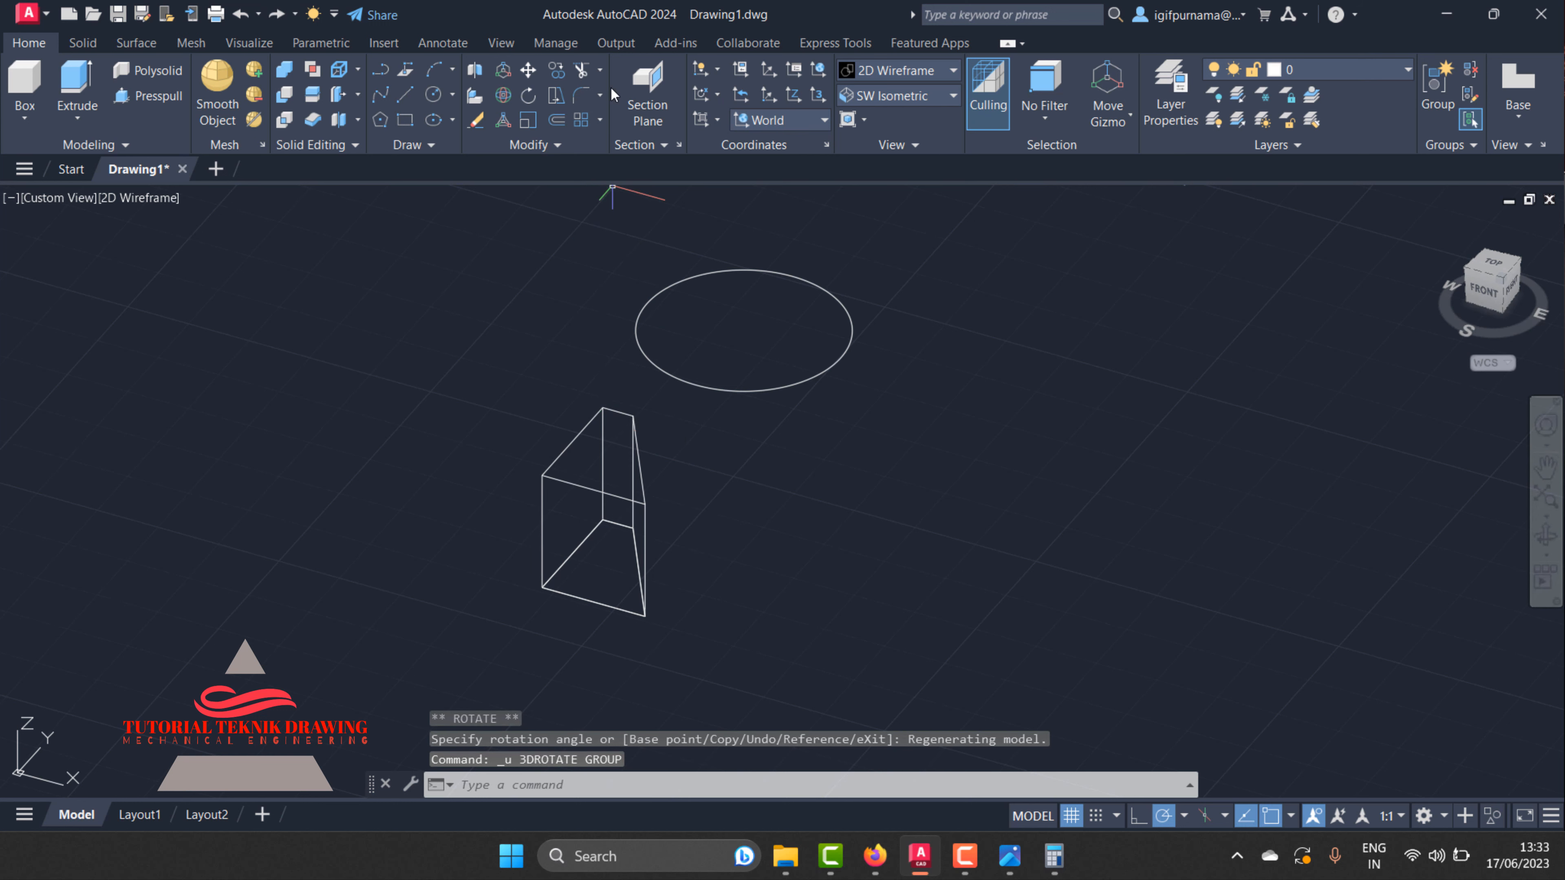
- Rotate the extruded rib about the X axis with 3D Rotate so that its profile stands upright
left_click(516, 101)
left_click(670, 454)
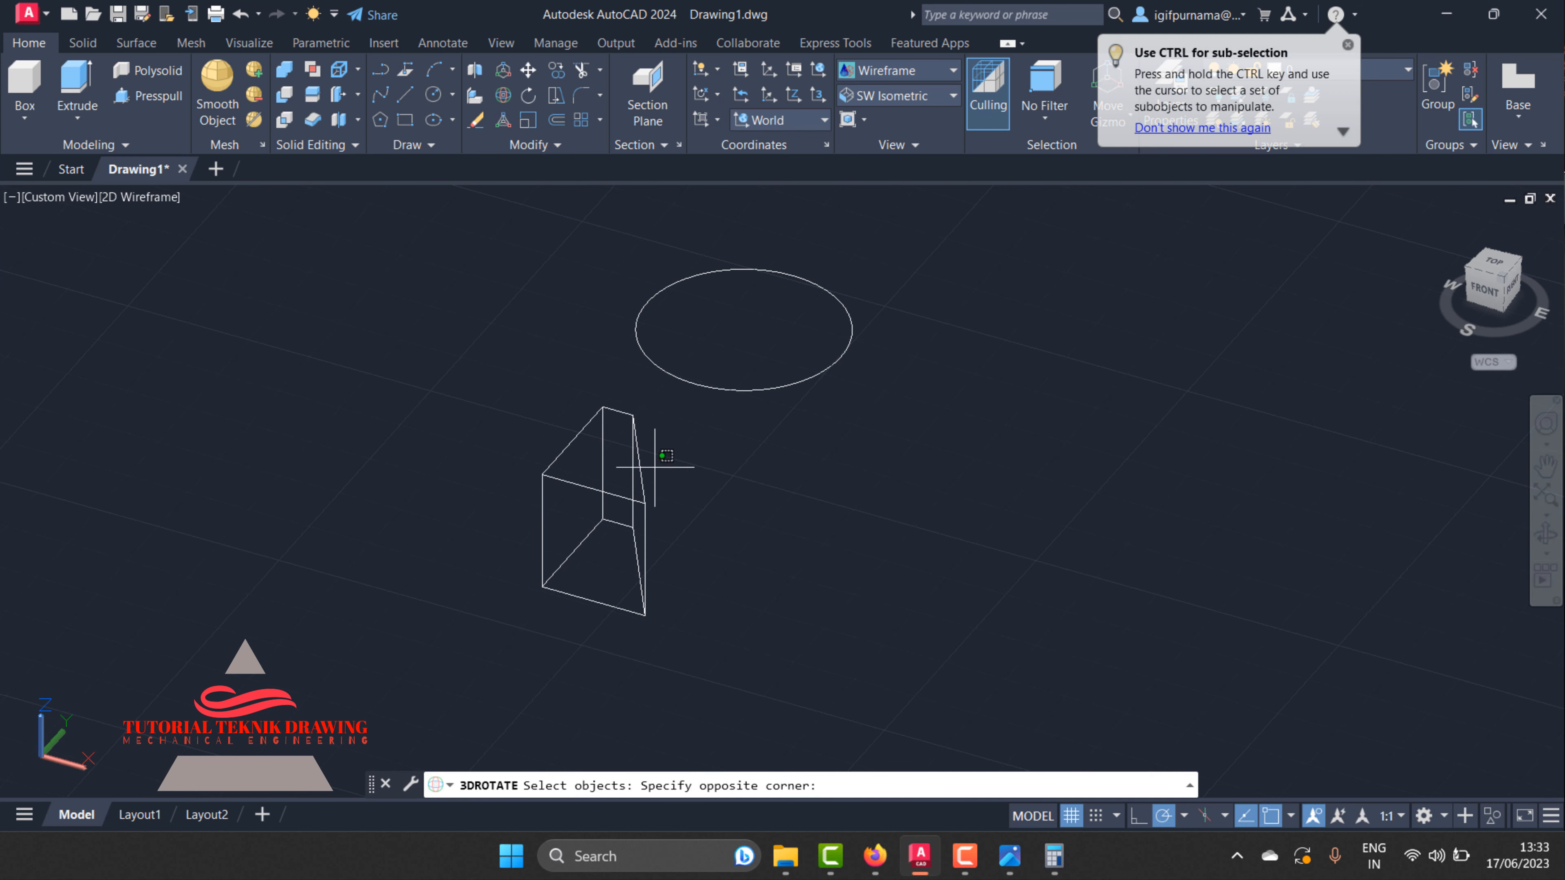
left_click(610, 444)
key("Return")
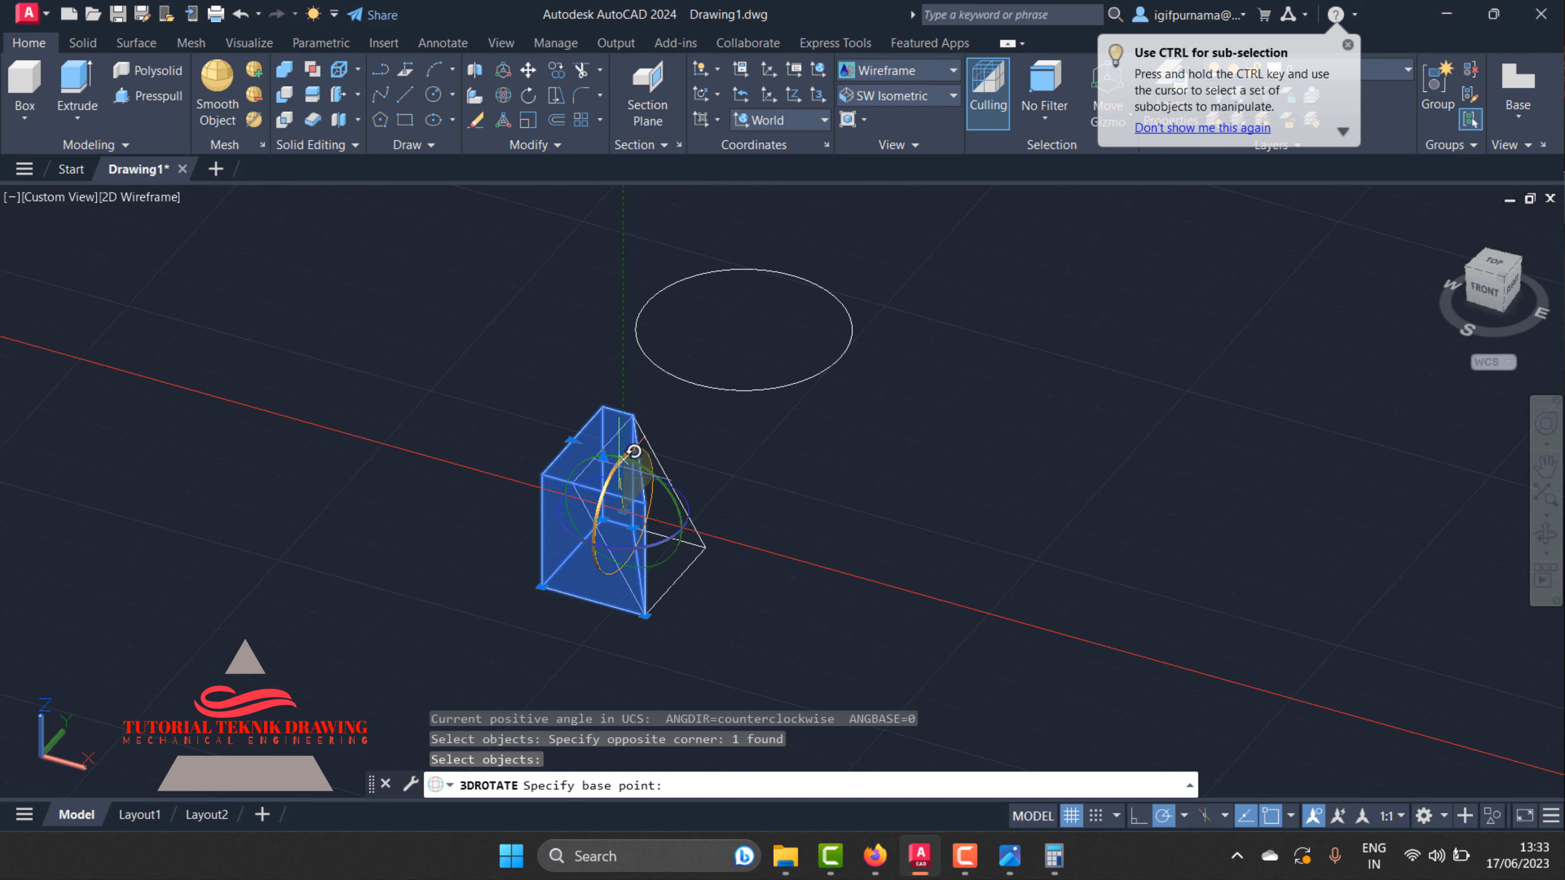
left_click(619, 474)
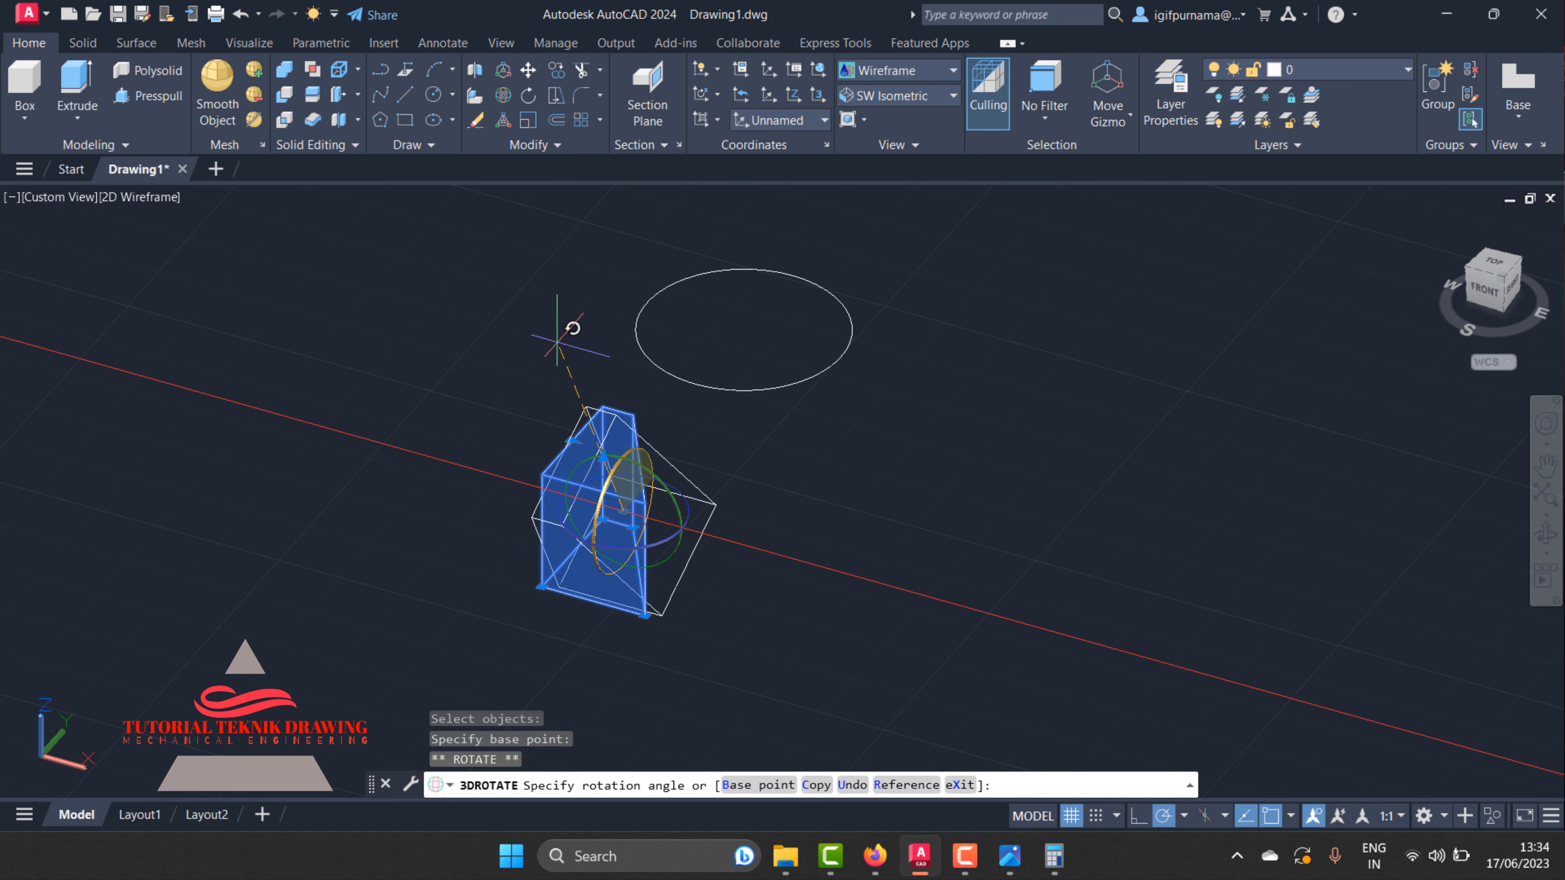
left_click(632, 285)
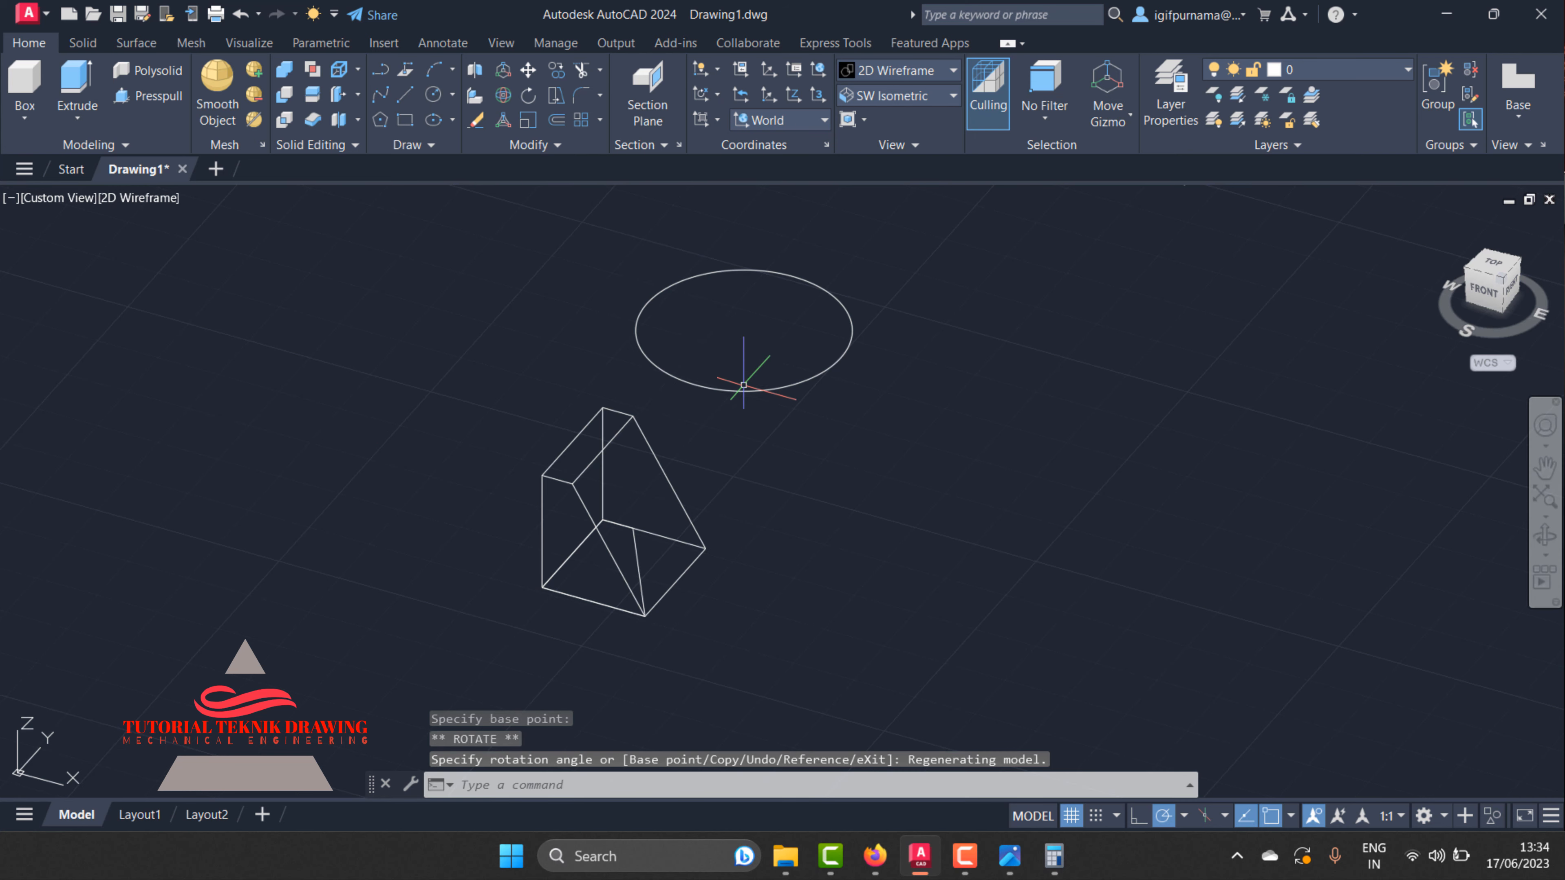
scroll(739, 370, "down", 3)
left_click(528, 69)
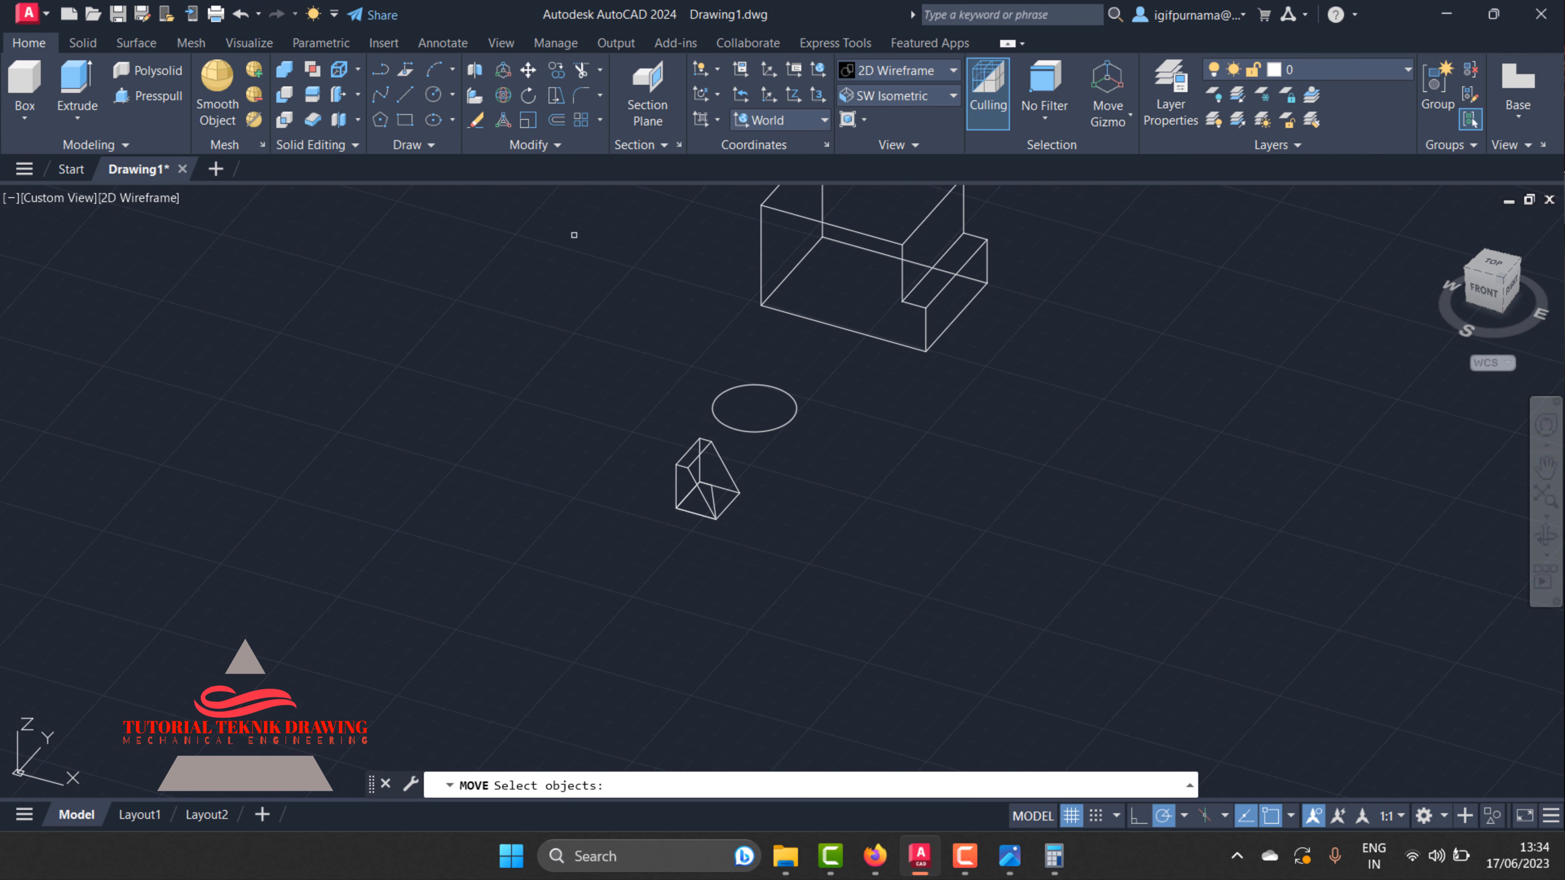
left_click(705, 507)
scroll(690, 472, "up", 3)
scroll(727, 487, "down", 2)
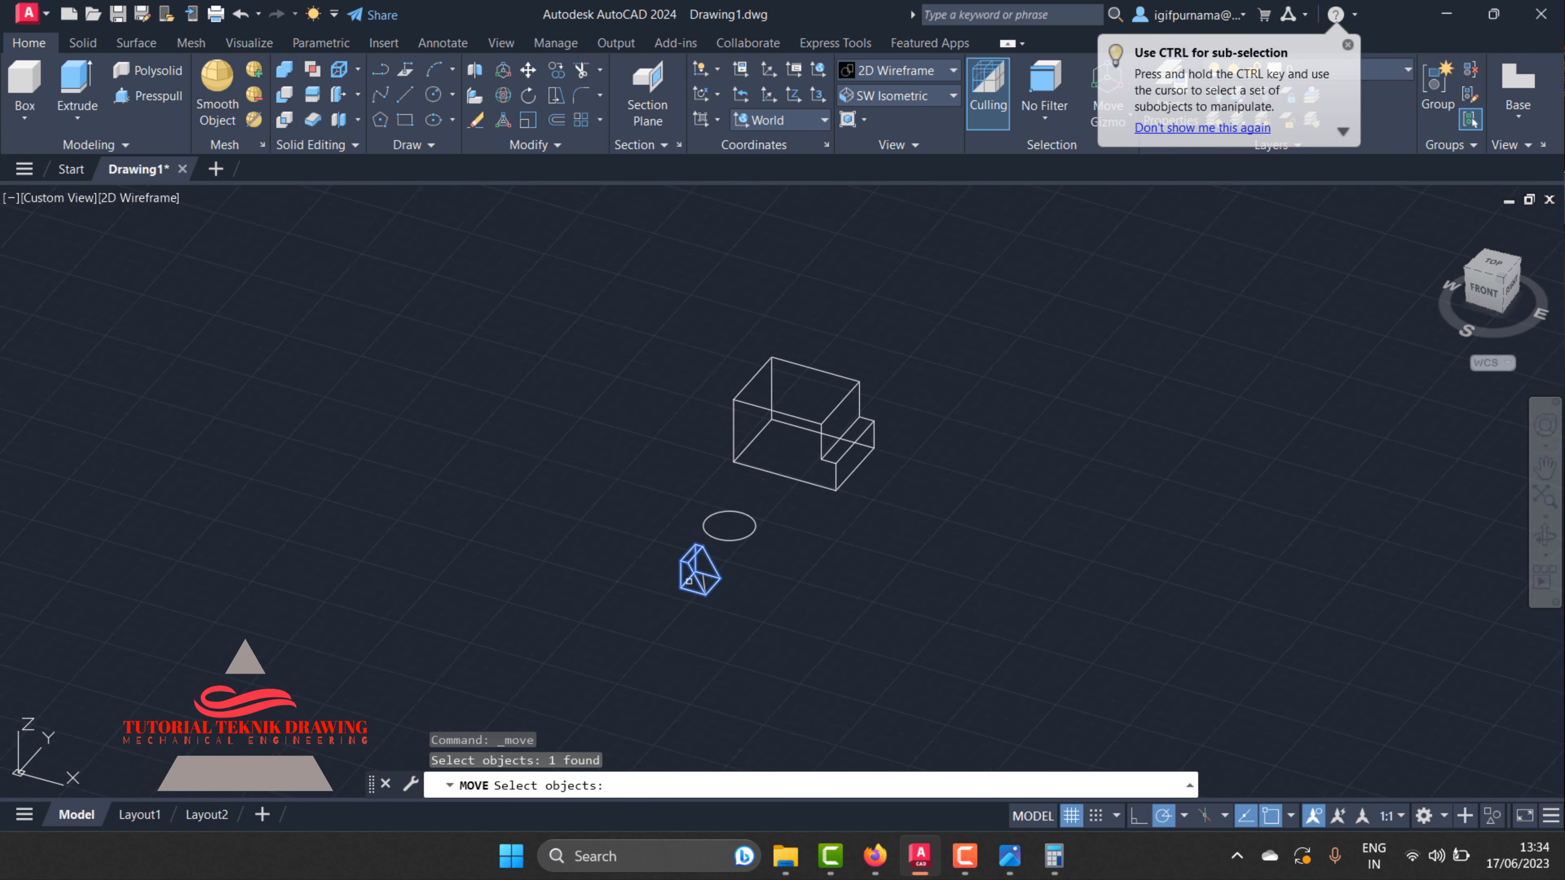
scroll(772, 498, "up", 2)
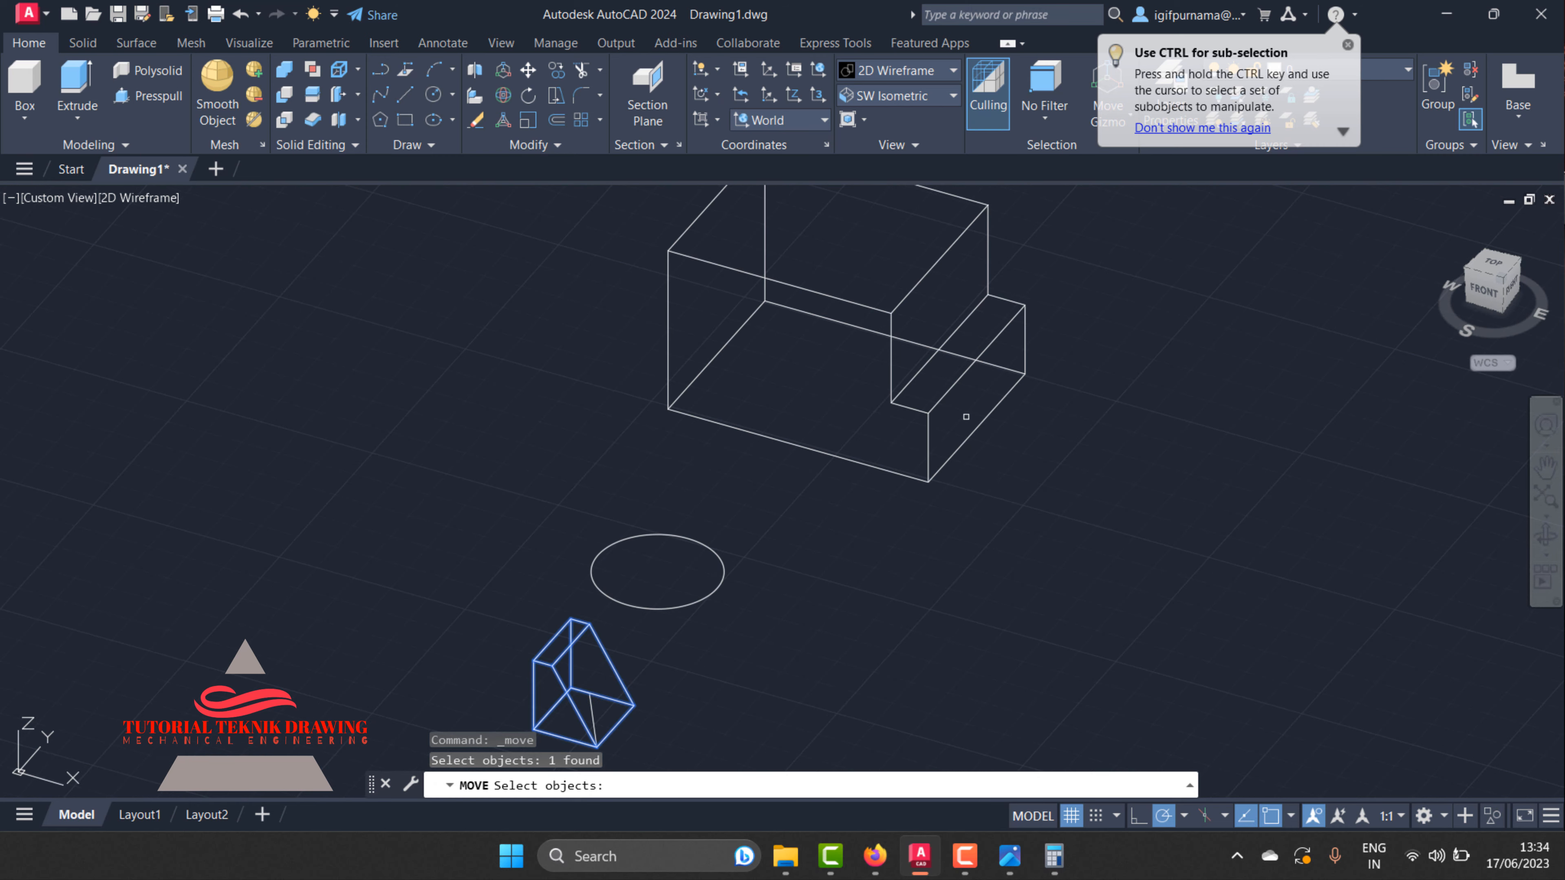
- Check the rib's offset in the reference image and draw a guide line 16 along the low step's bottom outer edge, plus a short outward segment
left_click(1010, 857)
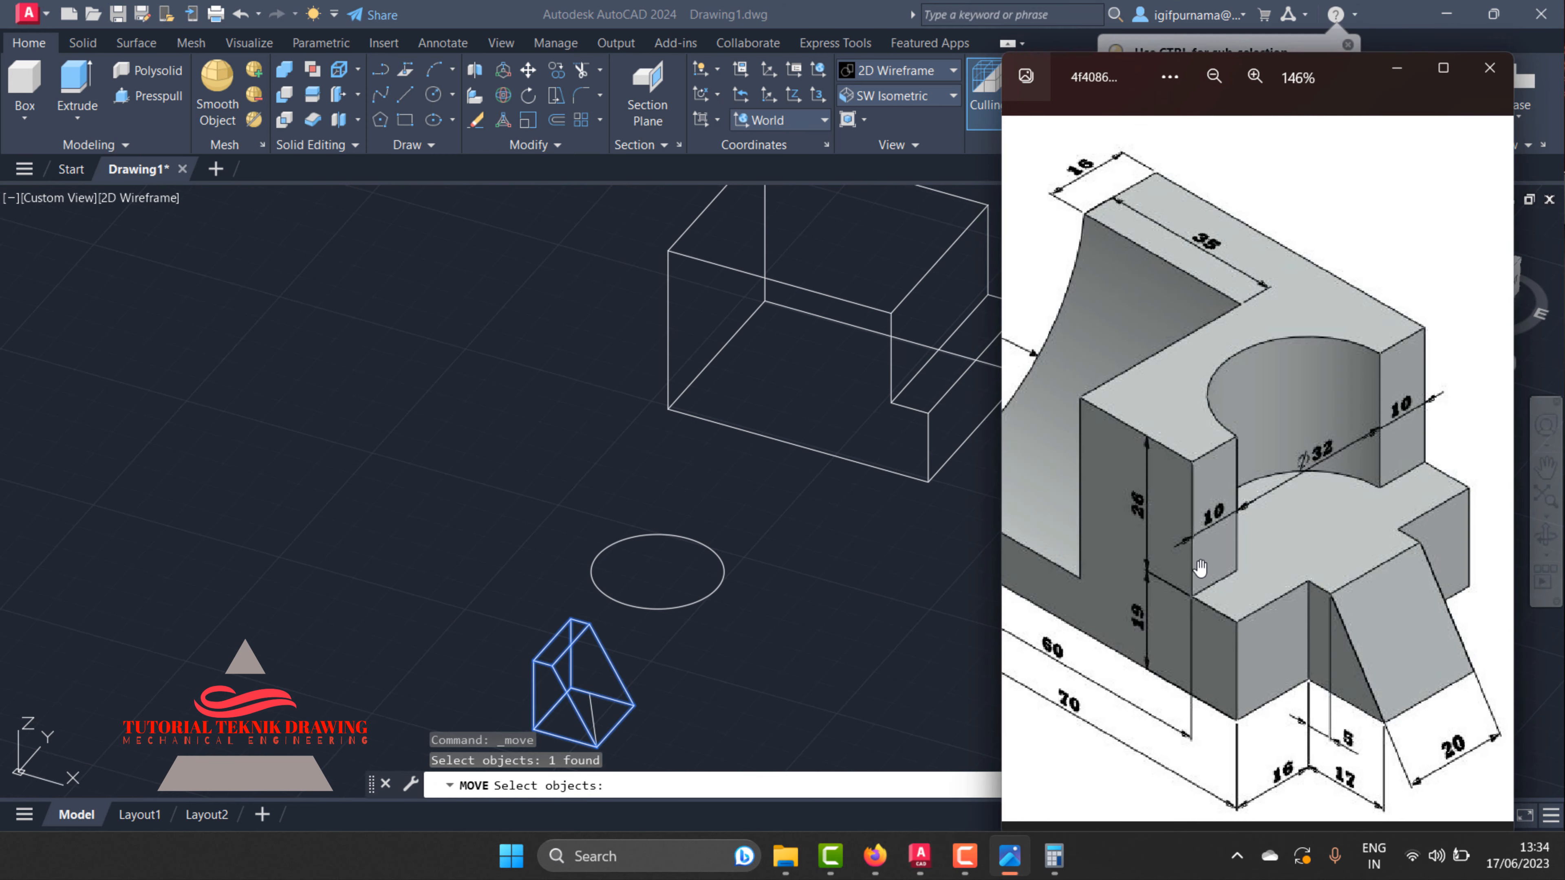
scroll(1198, 560, "up", 2)
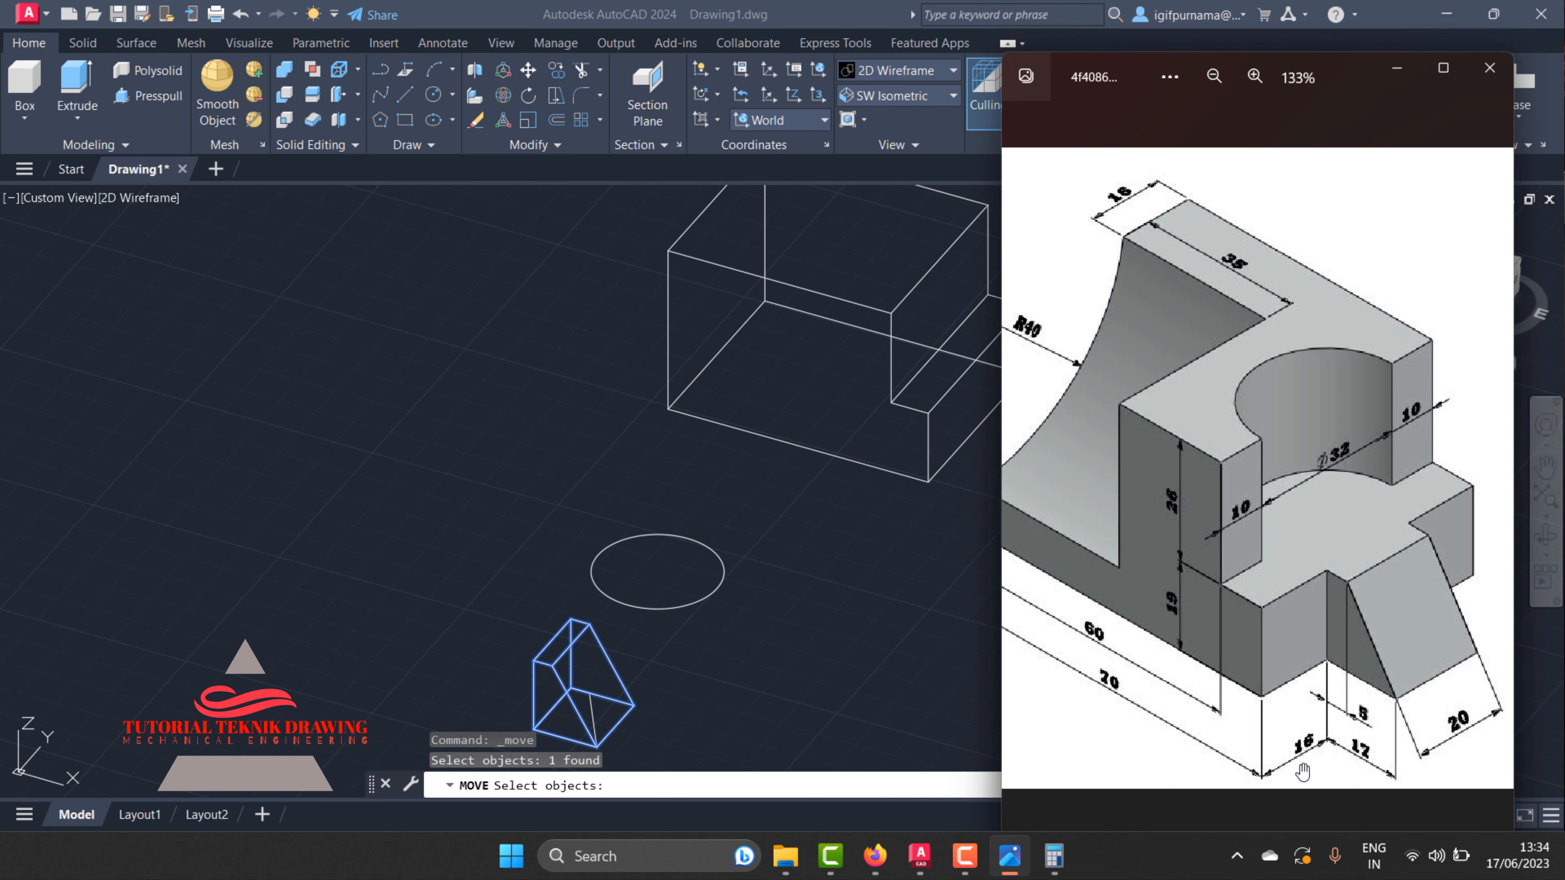
scroll(1307, 762, "down", 1)
scroll(1328, 722, "up", 2)
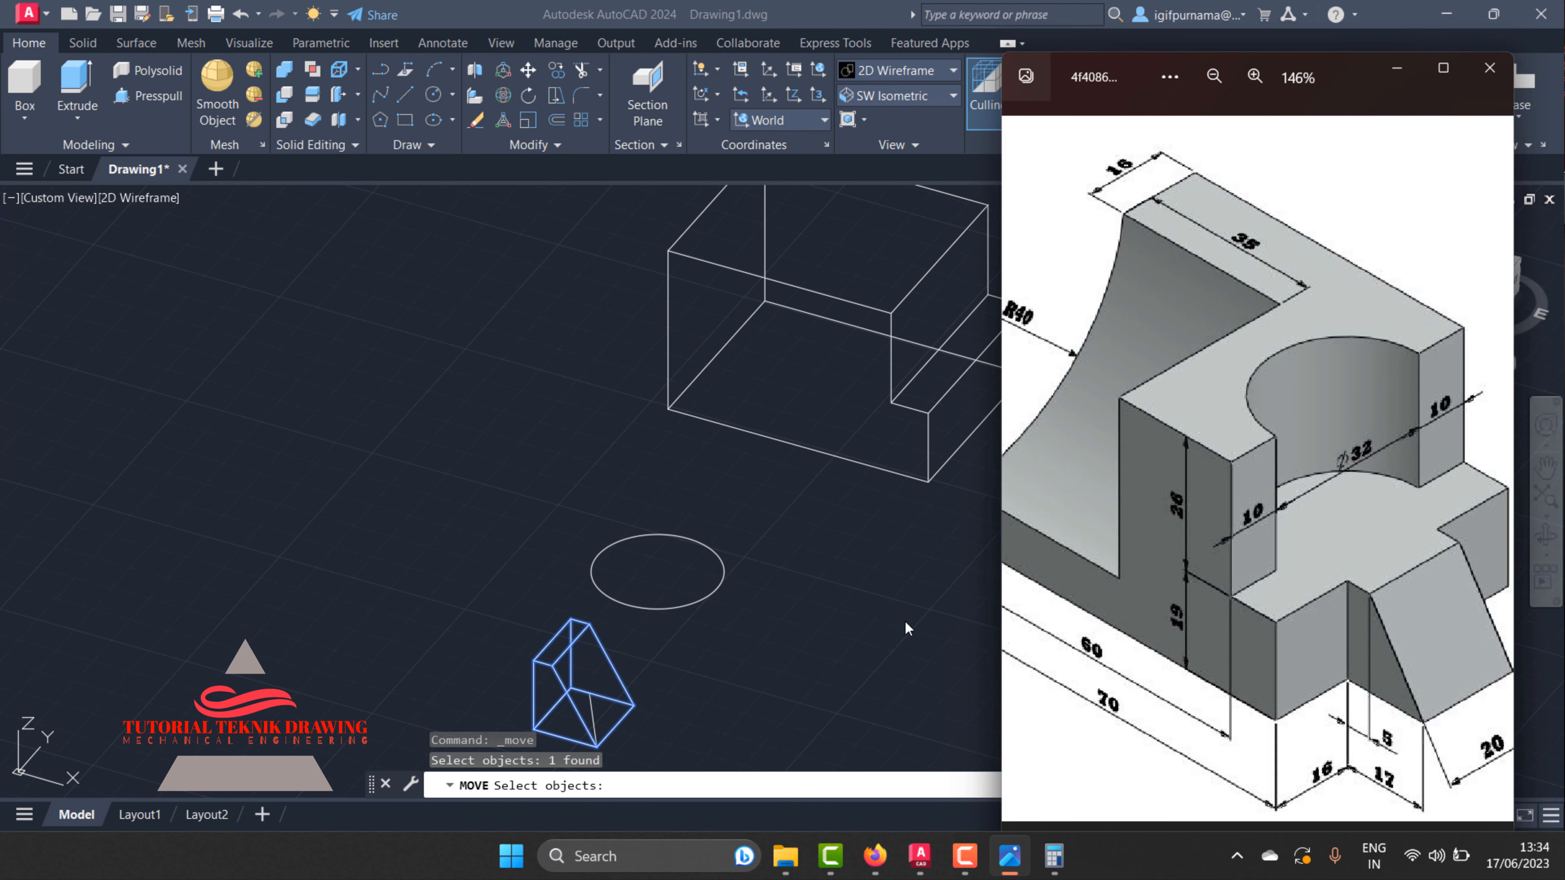
left_click(888, 607)
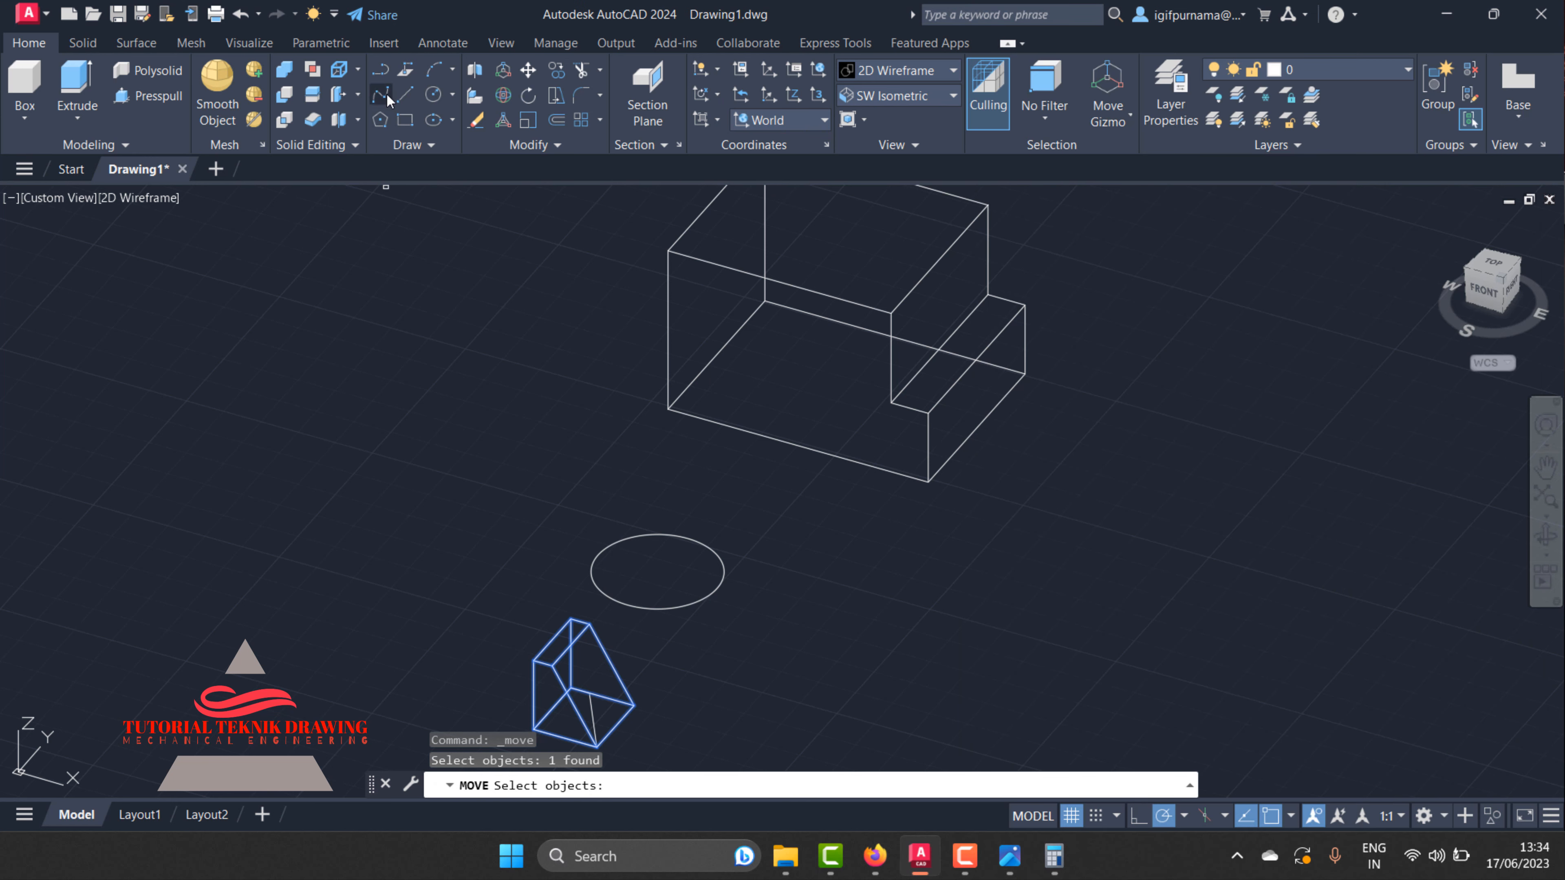
left_click(405, 96)
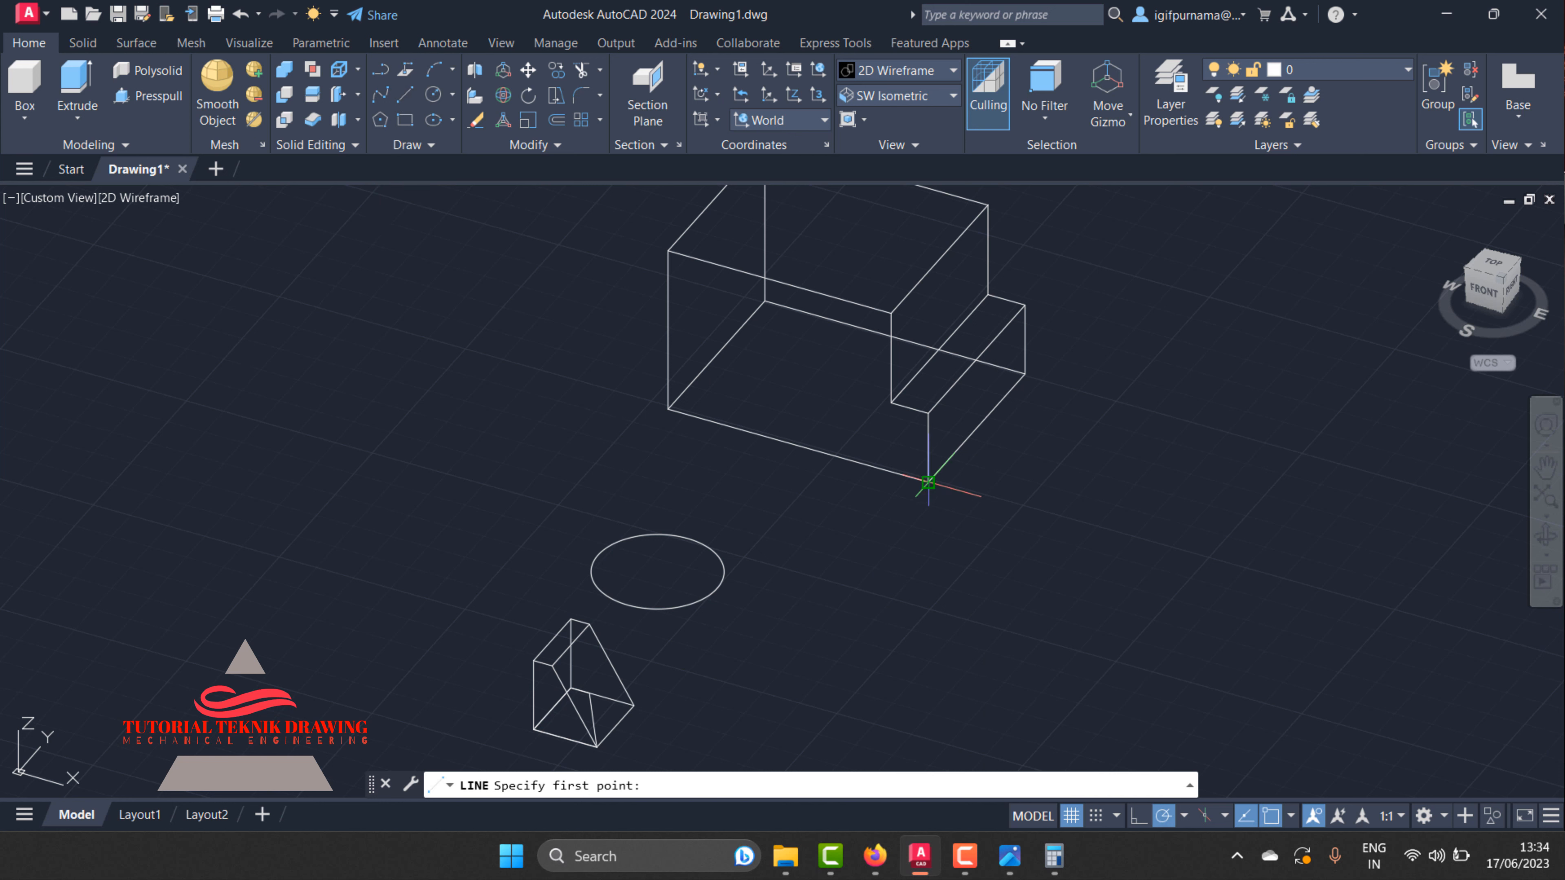
left_click(928, 482)
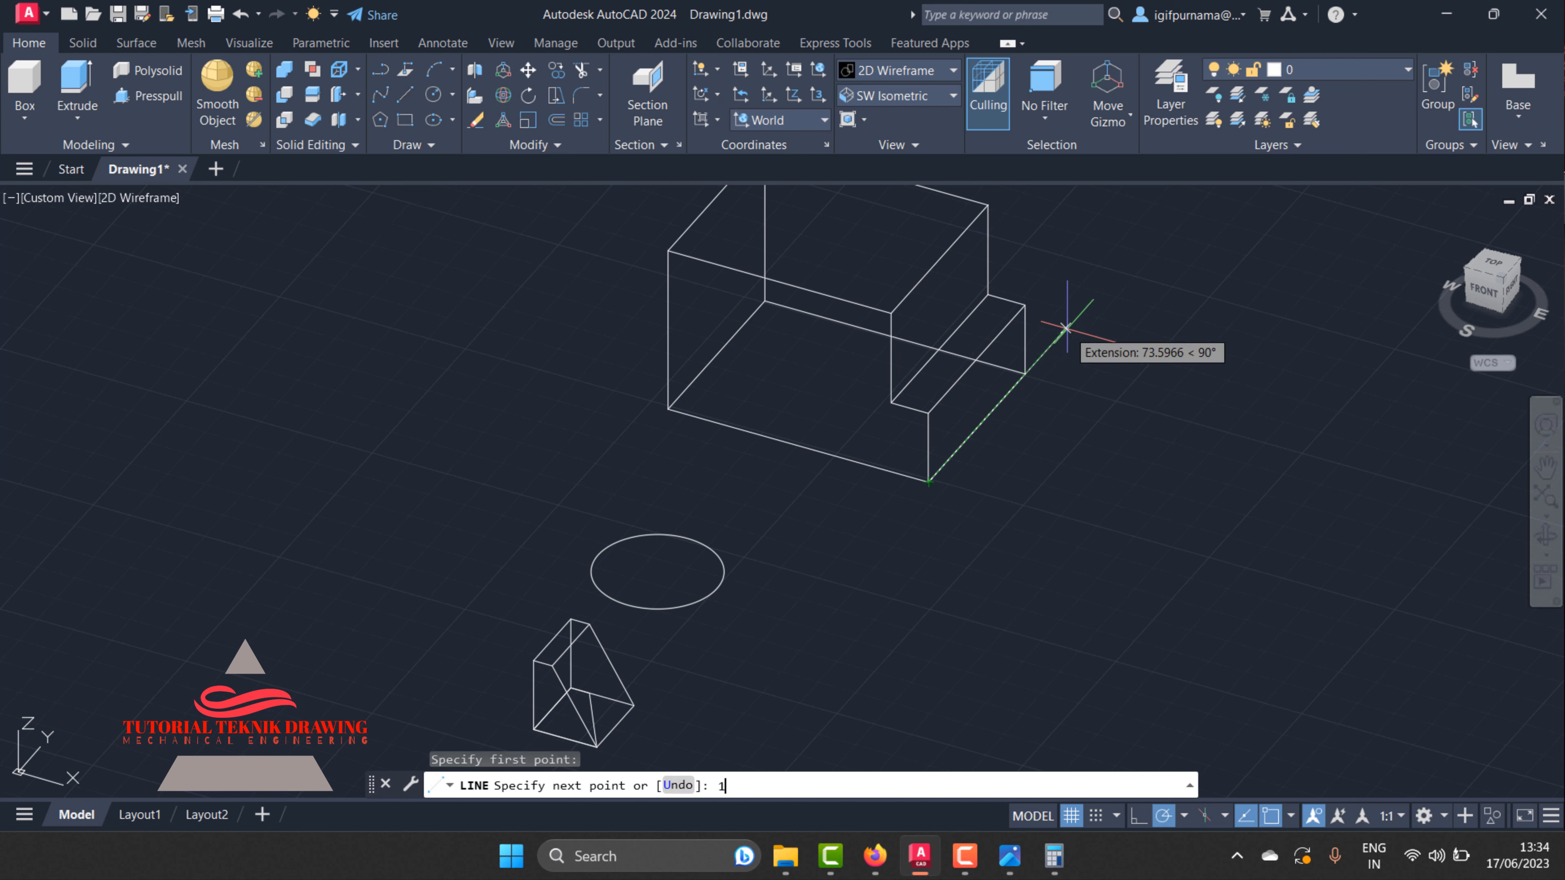
key("Return")
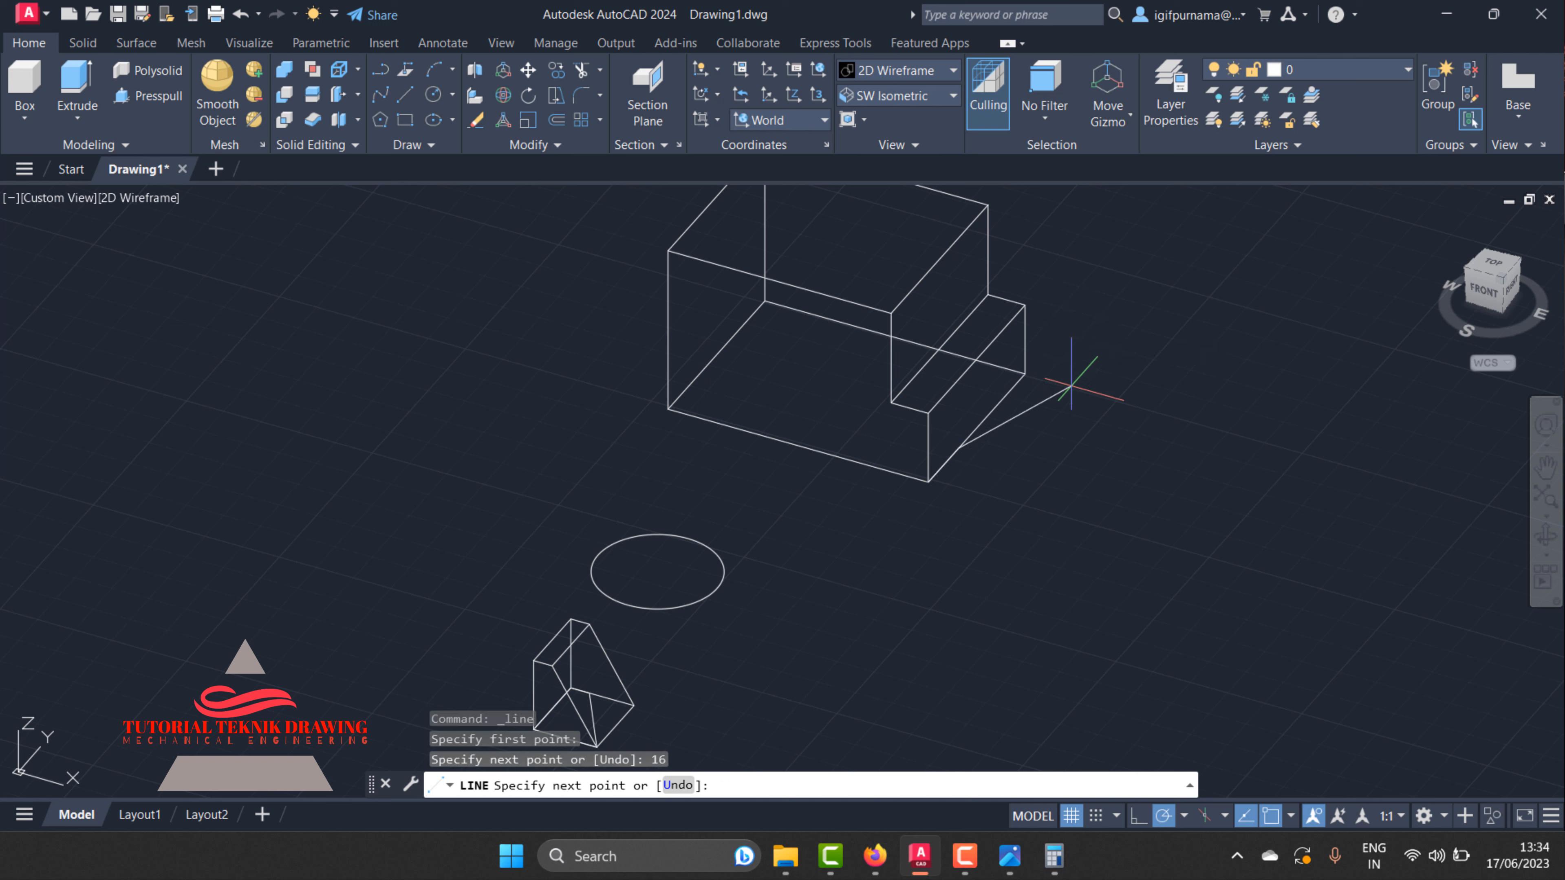
left_click(1015, 459)
right_click(1022, 467)
left_click(1060, 475)
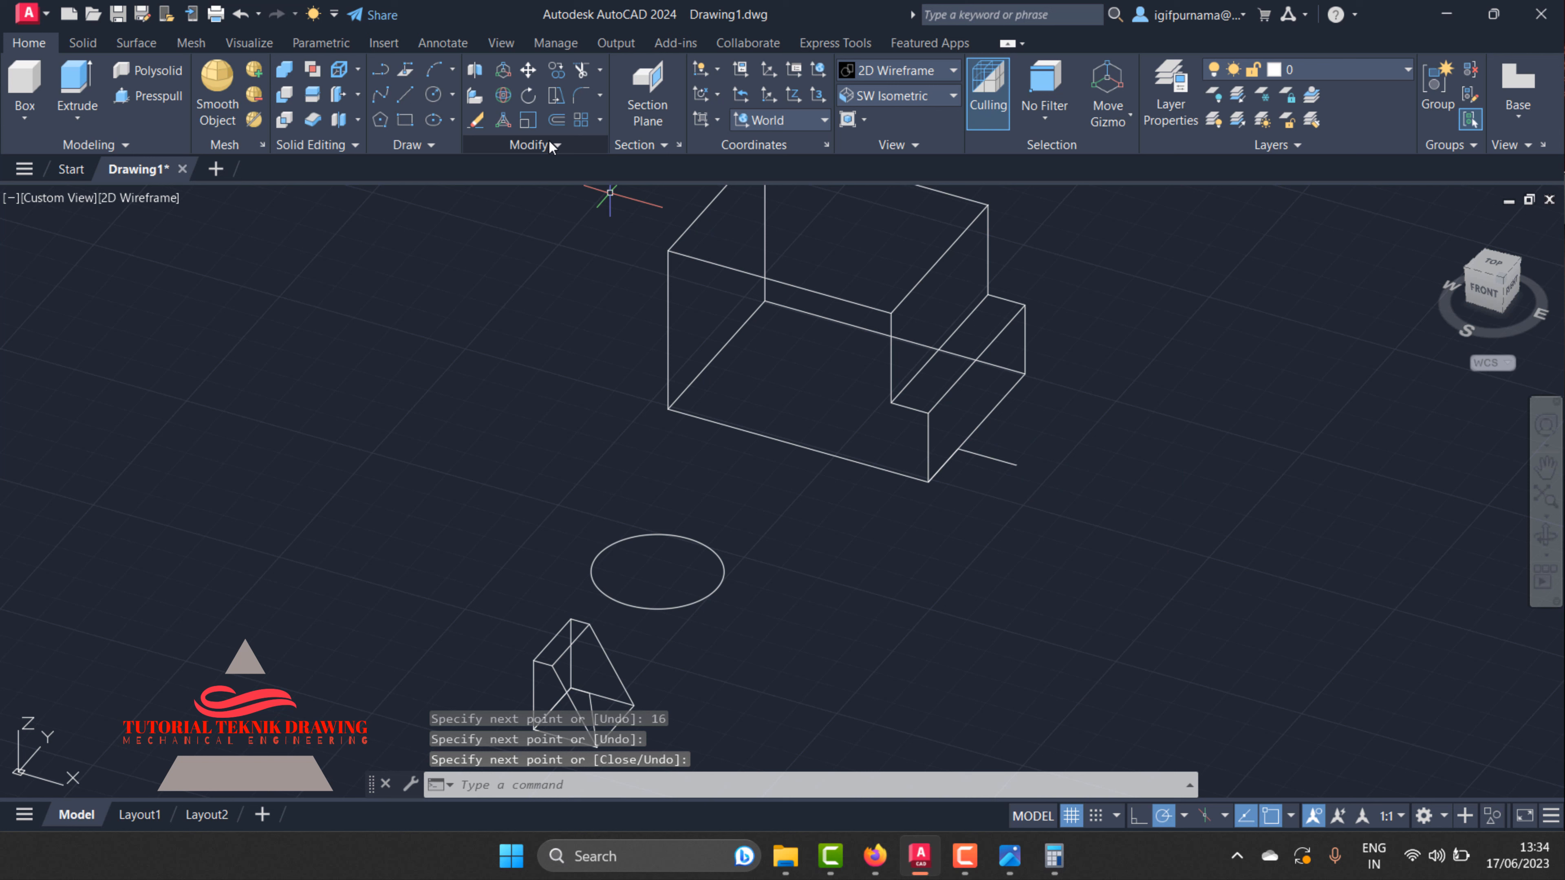
- Move the upright rib by its lower inner corner to the guide-line corner 16 along the low step's bottom outer edge
left_click(533, 70)
left_click(578, 701)
key("Return")
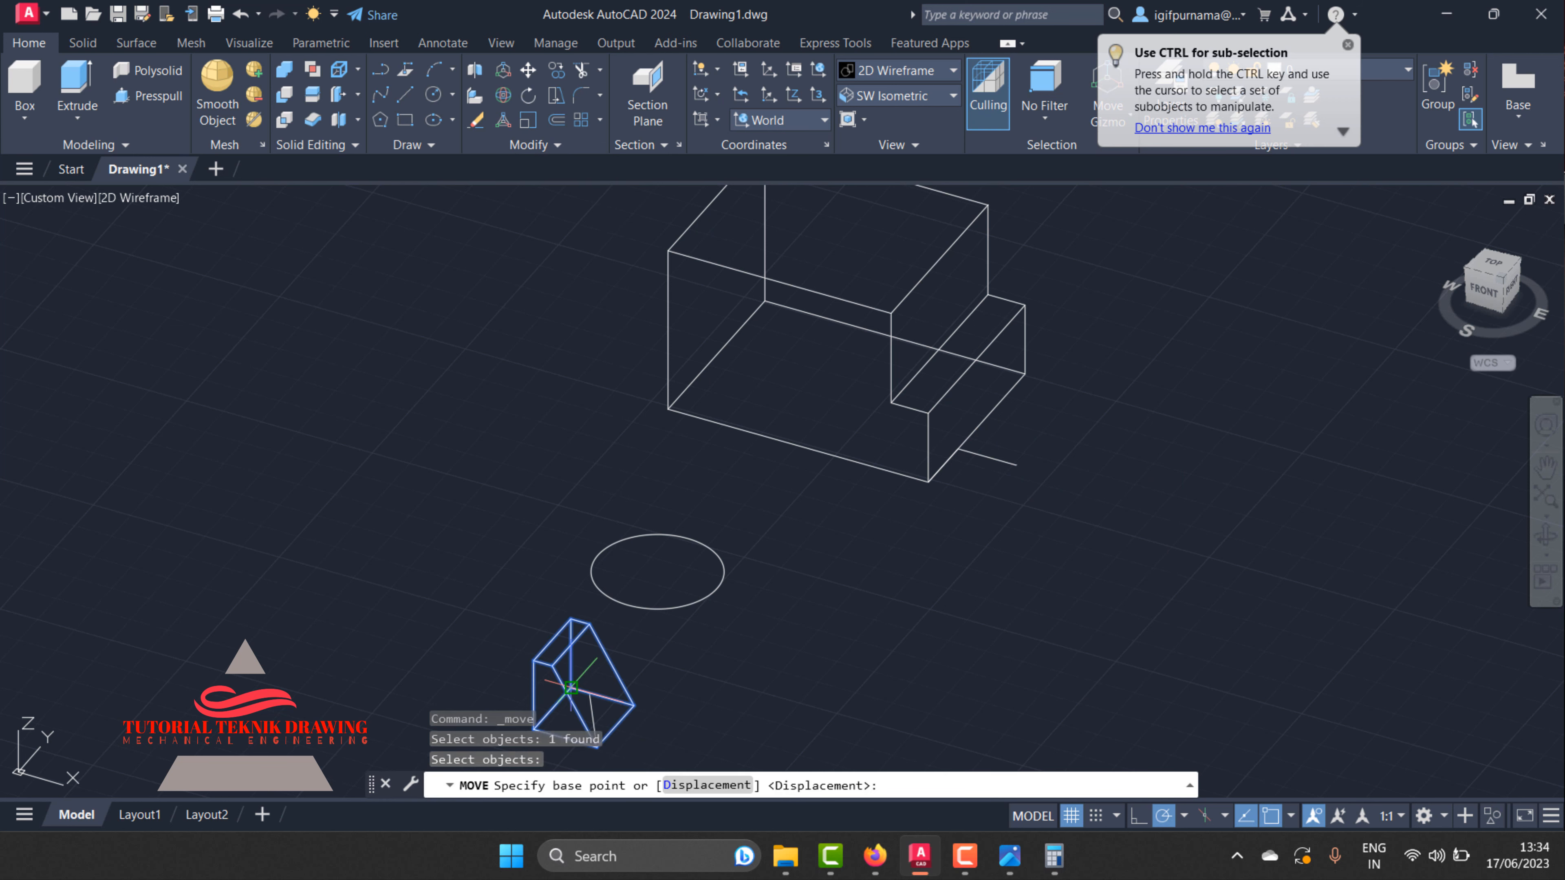
scroll(657, 419, "down", 2)
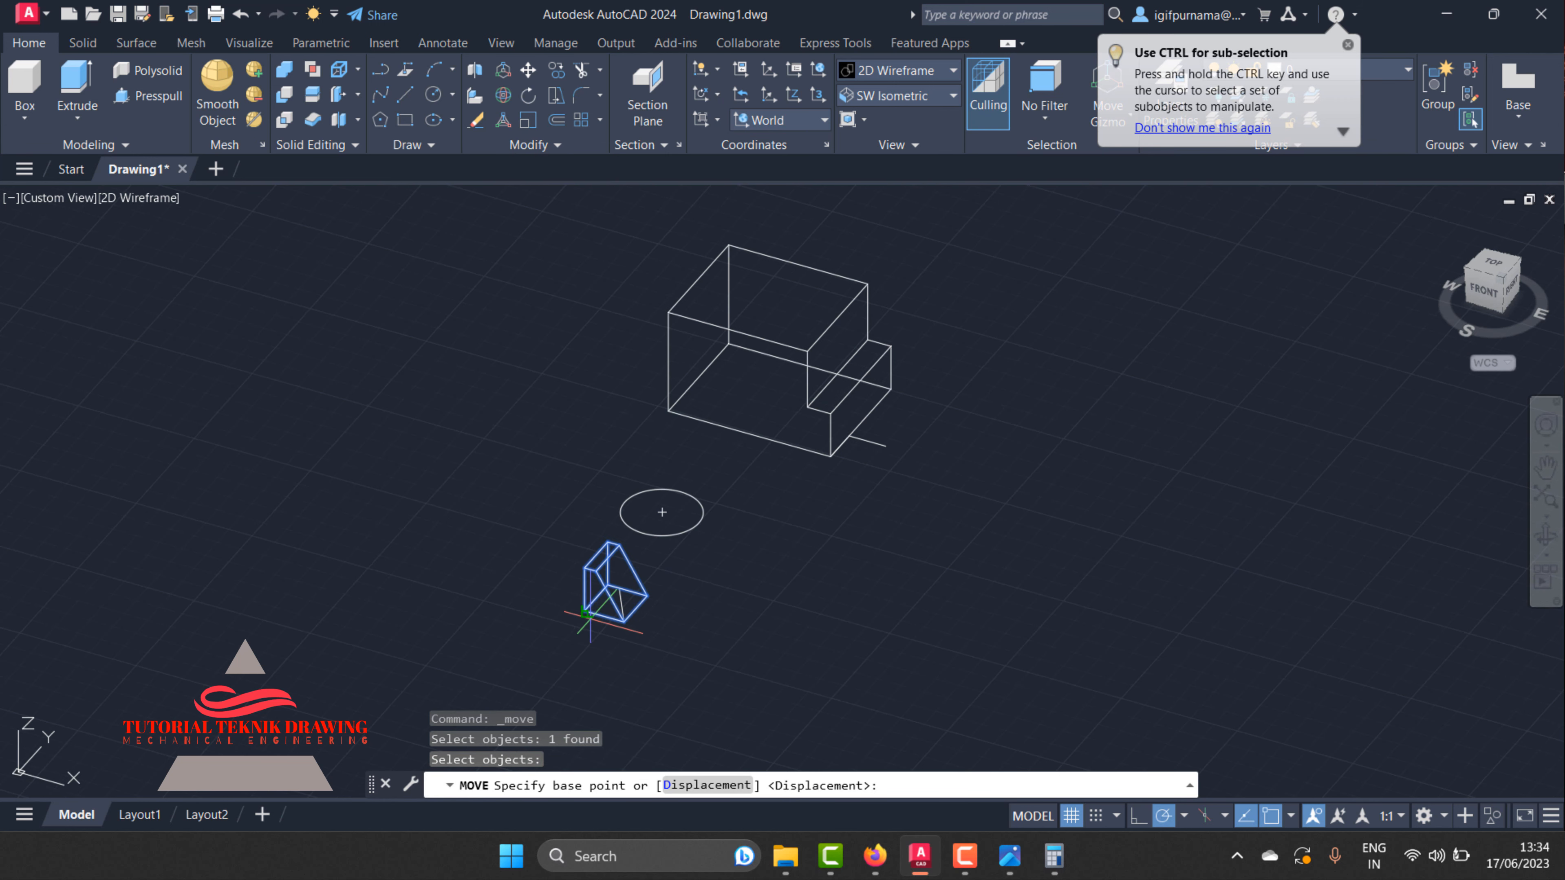
left_click(585, 613)
scroll(853, 426, "up", 4)
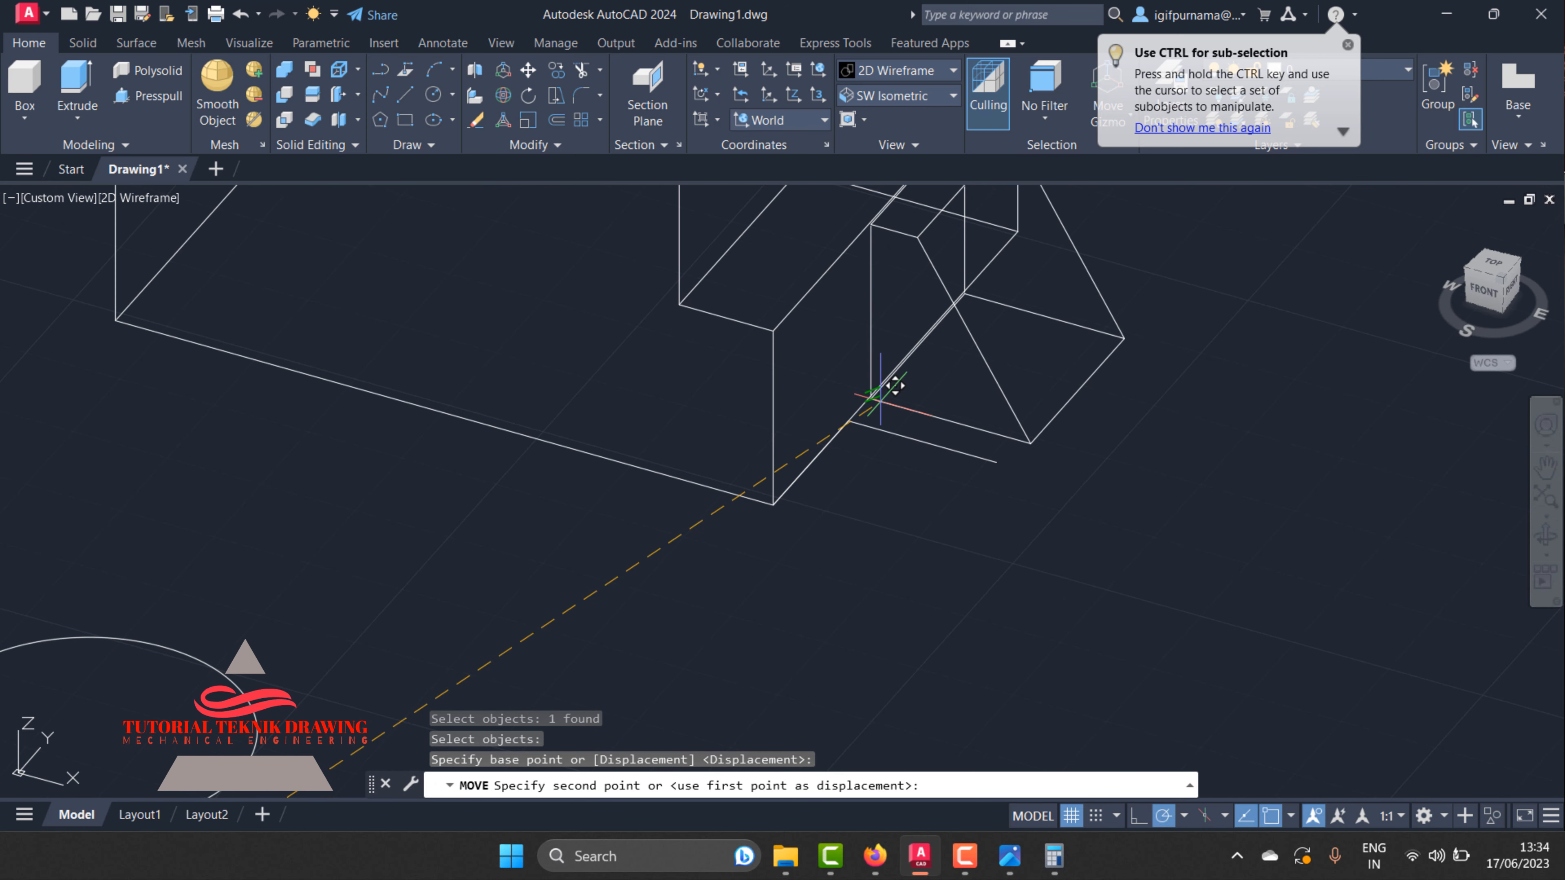
left_click(848, 420)
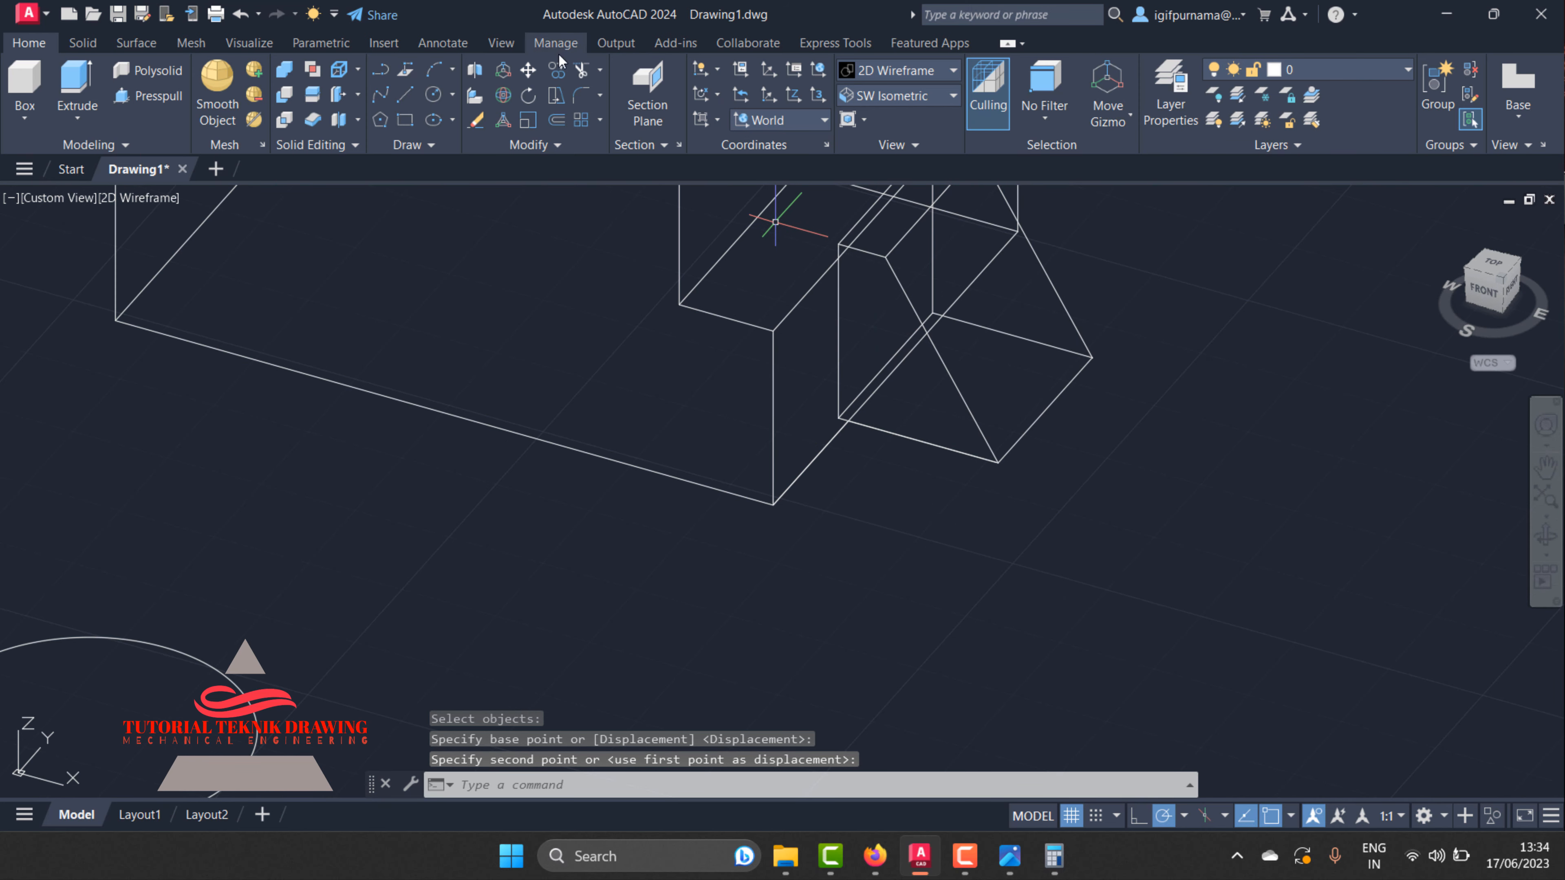
- Move the rib again by its lower inner corner so that it sits exactly on the guide line's start at the step's bottom edge
left_click(530, 74)
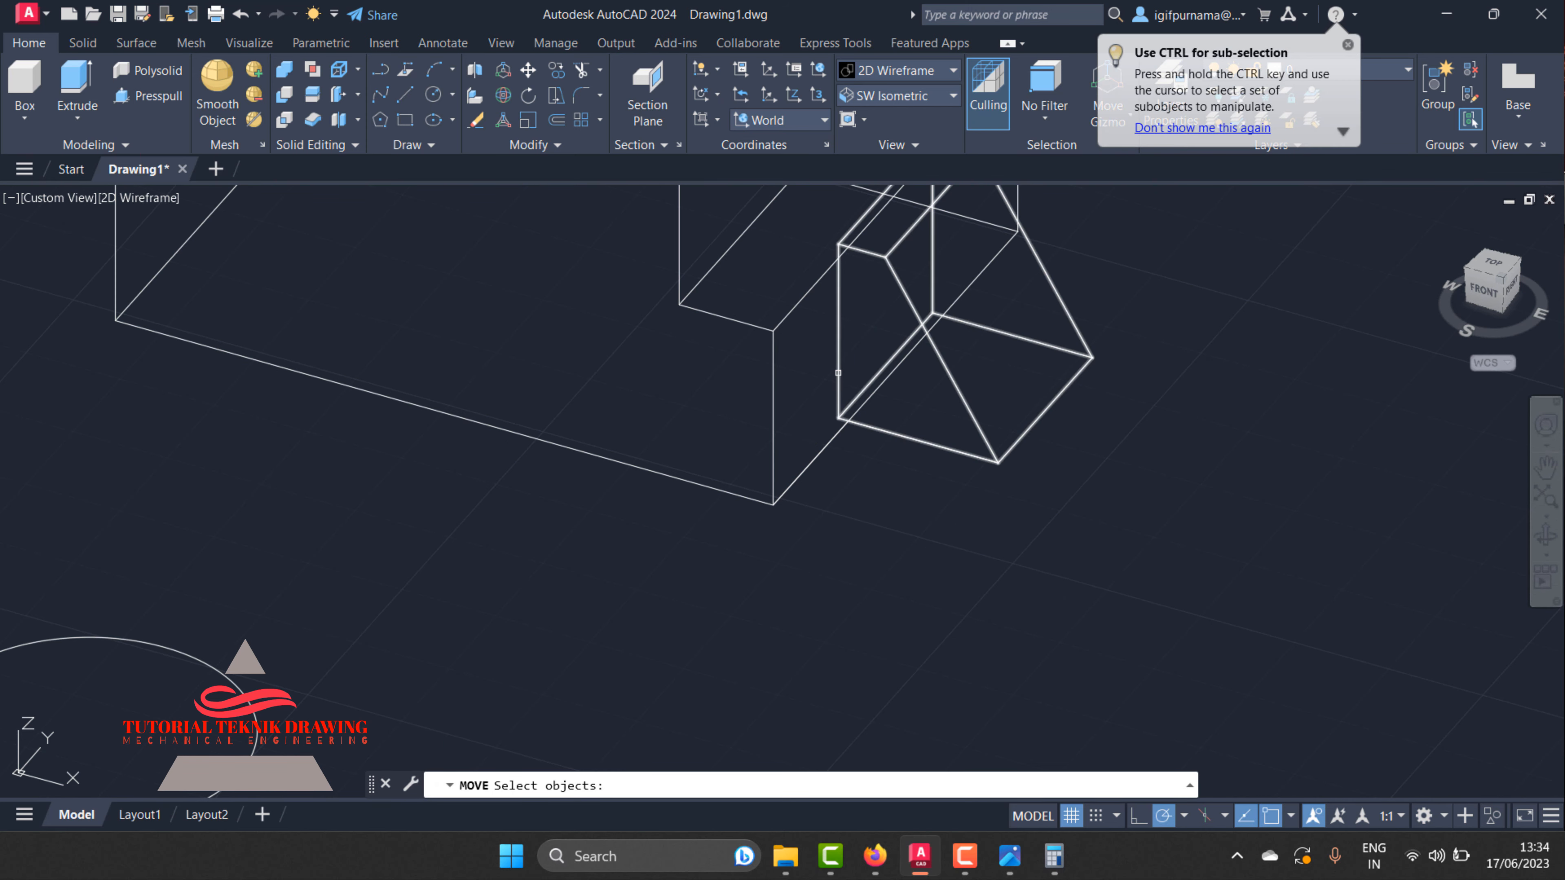
left_click(839, 383)
scroll(849, 424, "up", 3)
key("Return")
left_click(823, 413)
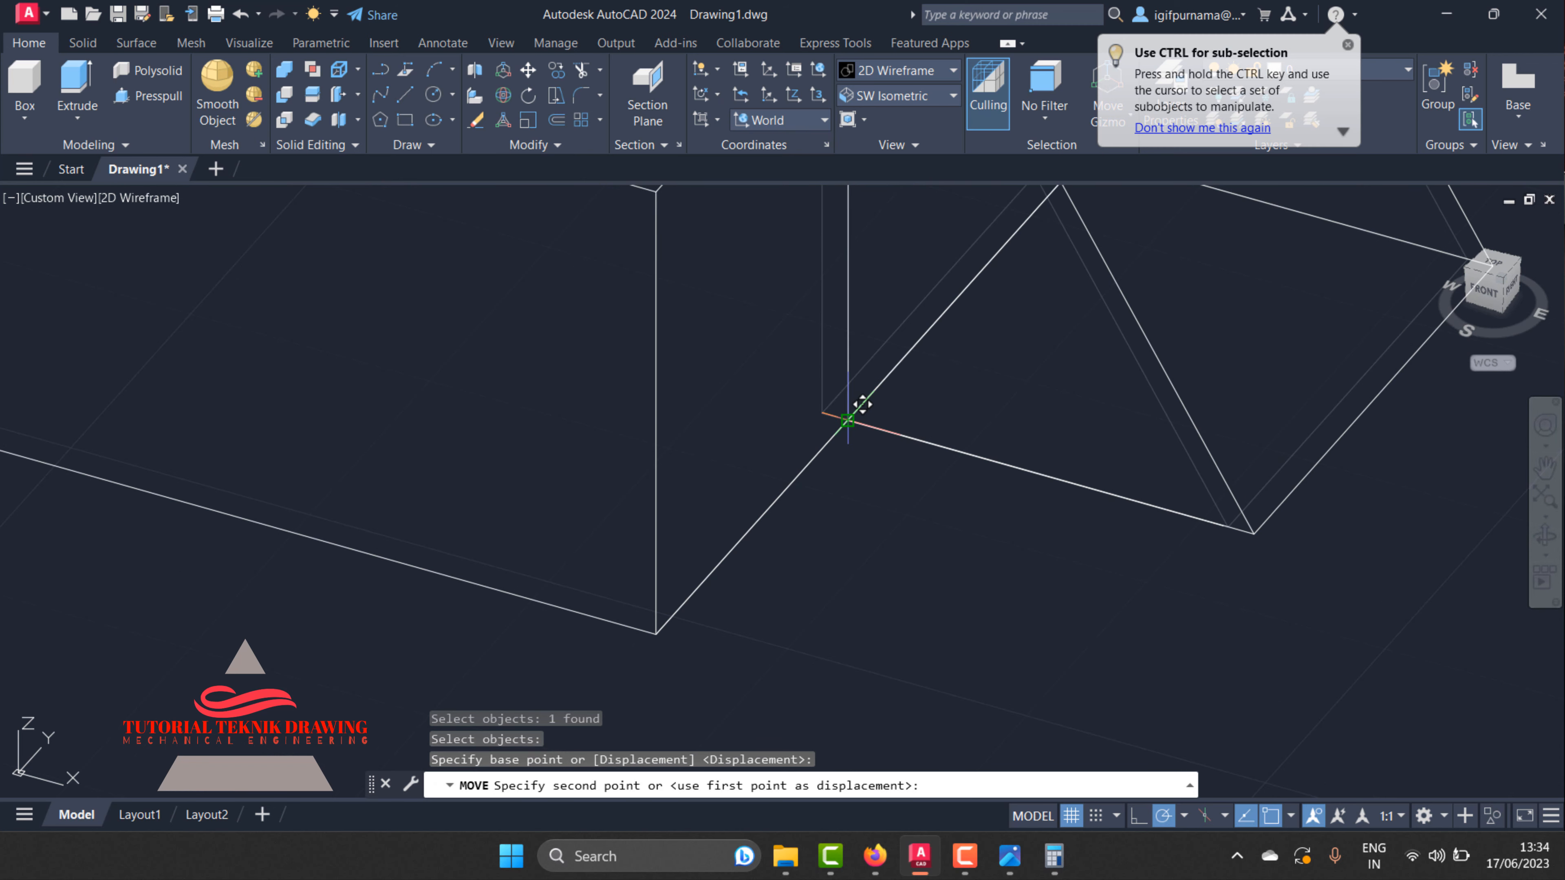
left_click(847, 422)
scroll(874, 493, "down", 5)
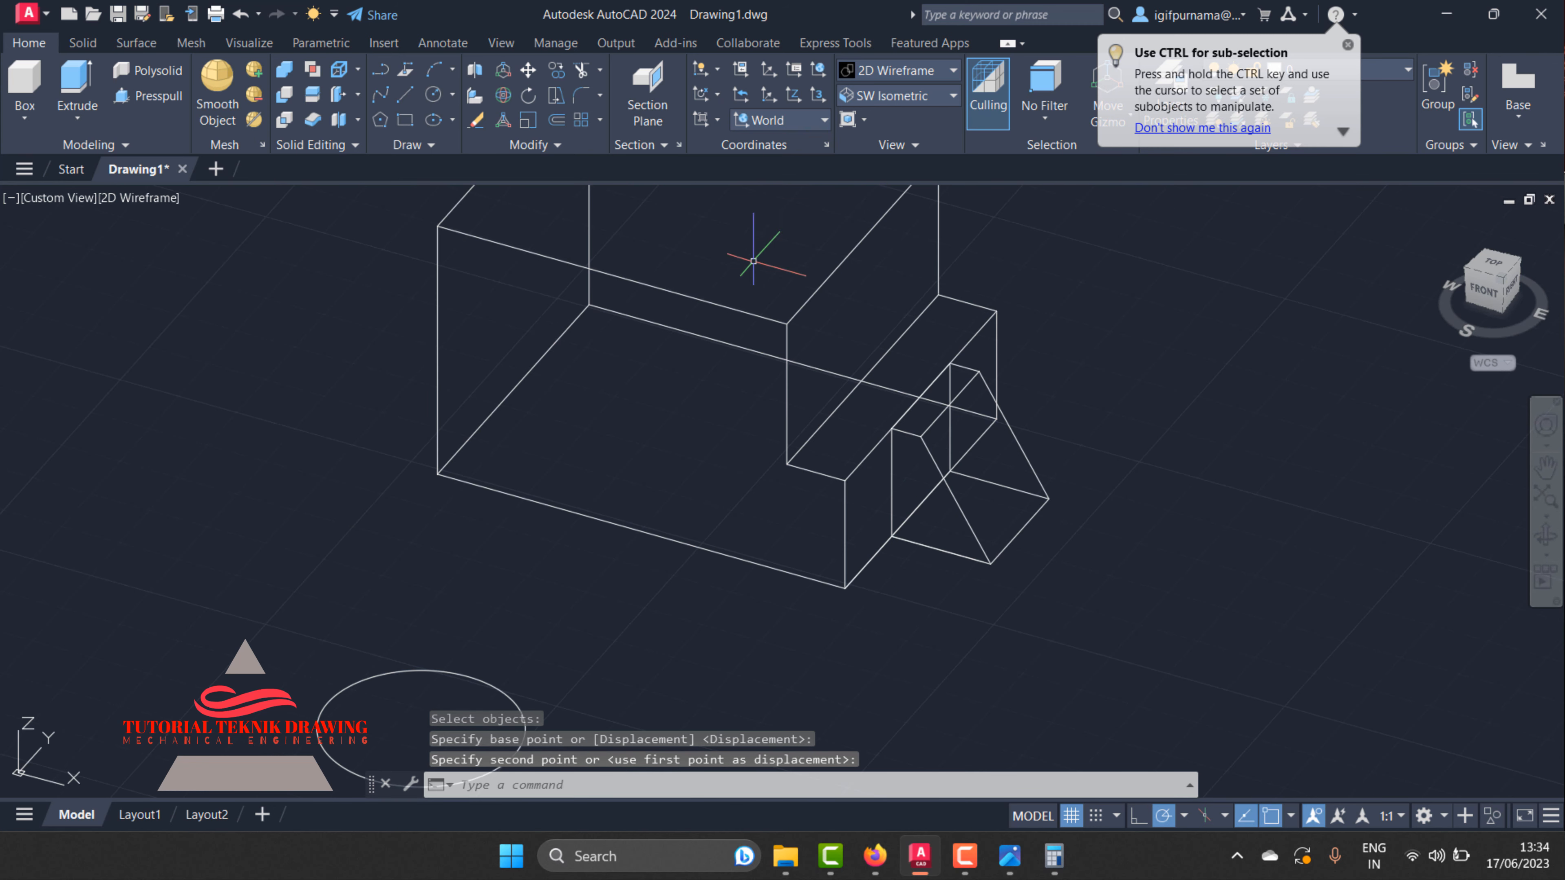
- Set the visual style to Shaded and check the position of the 32-diameter cutout in the reference image
left_click(892, 71)
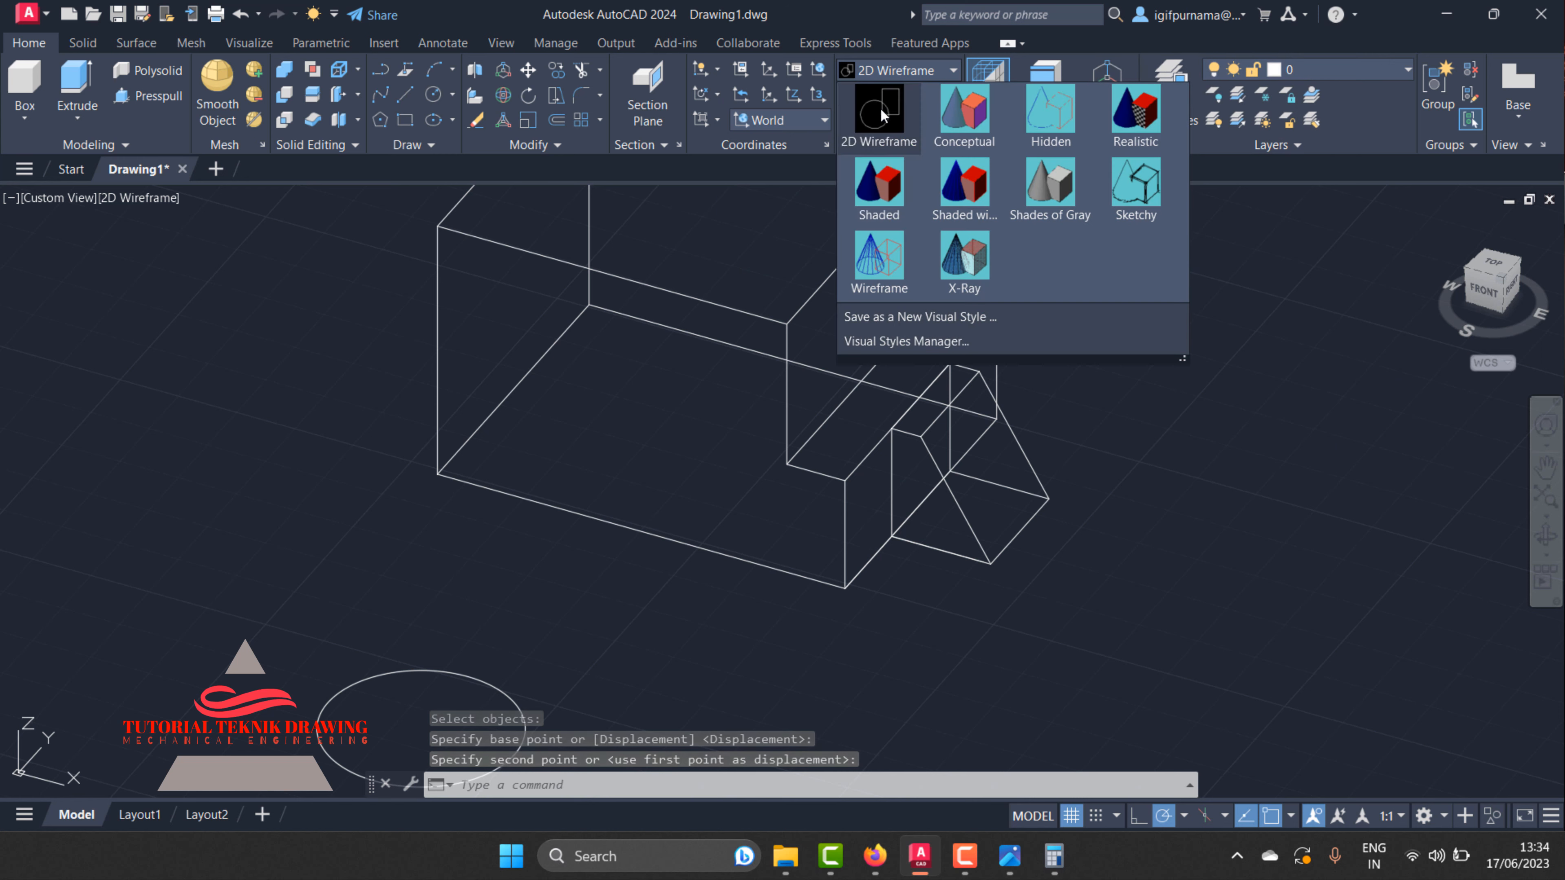
left_click(867, 195)
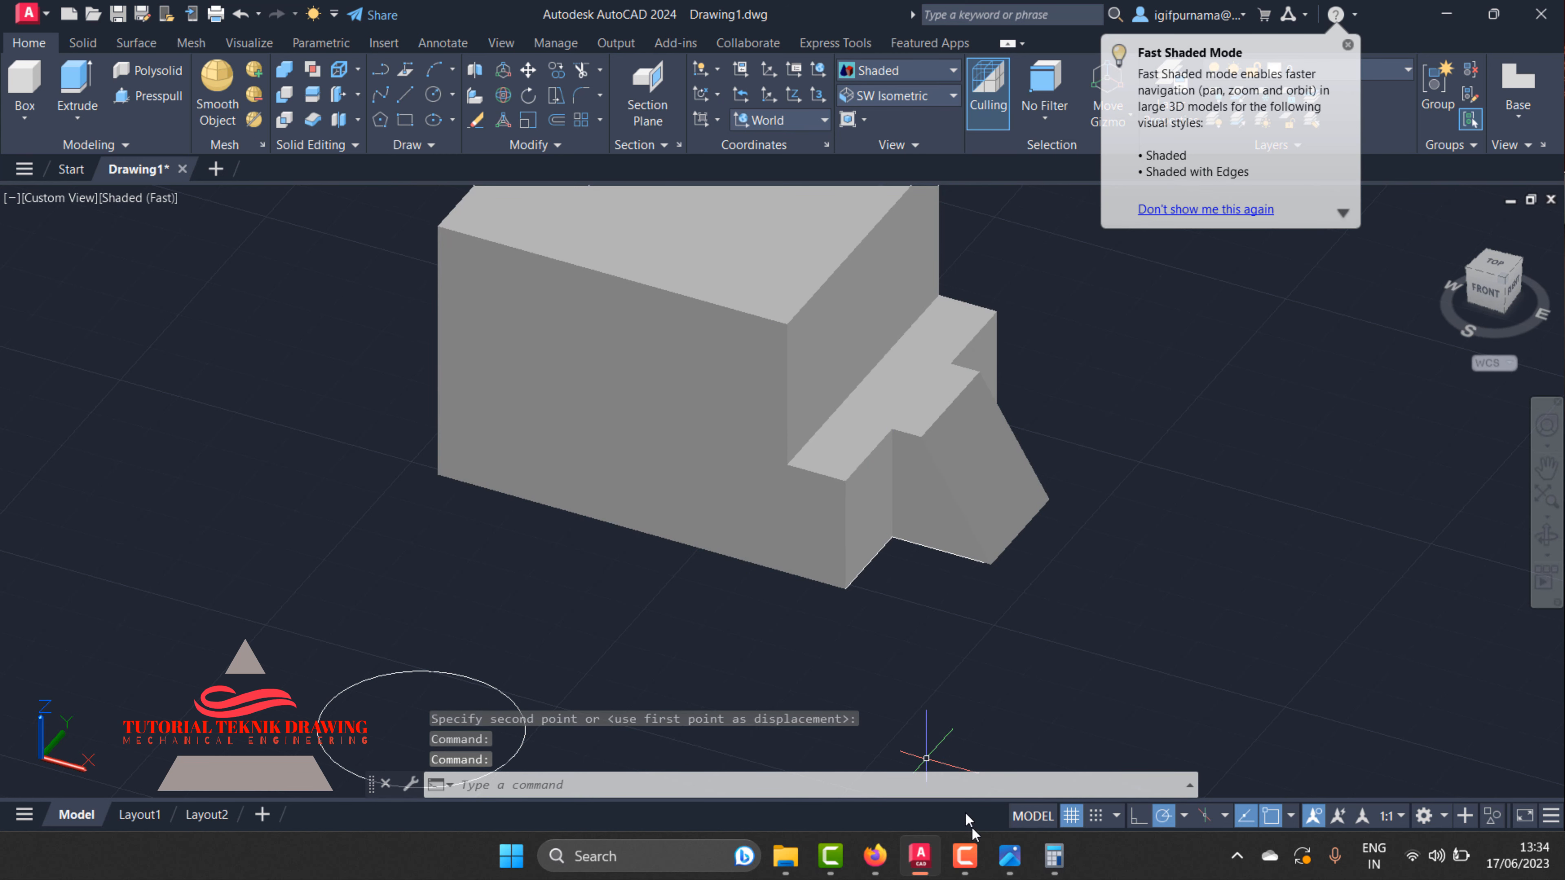
left_click(1009, 856)
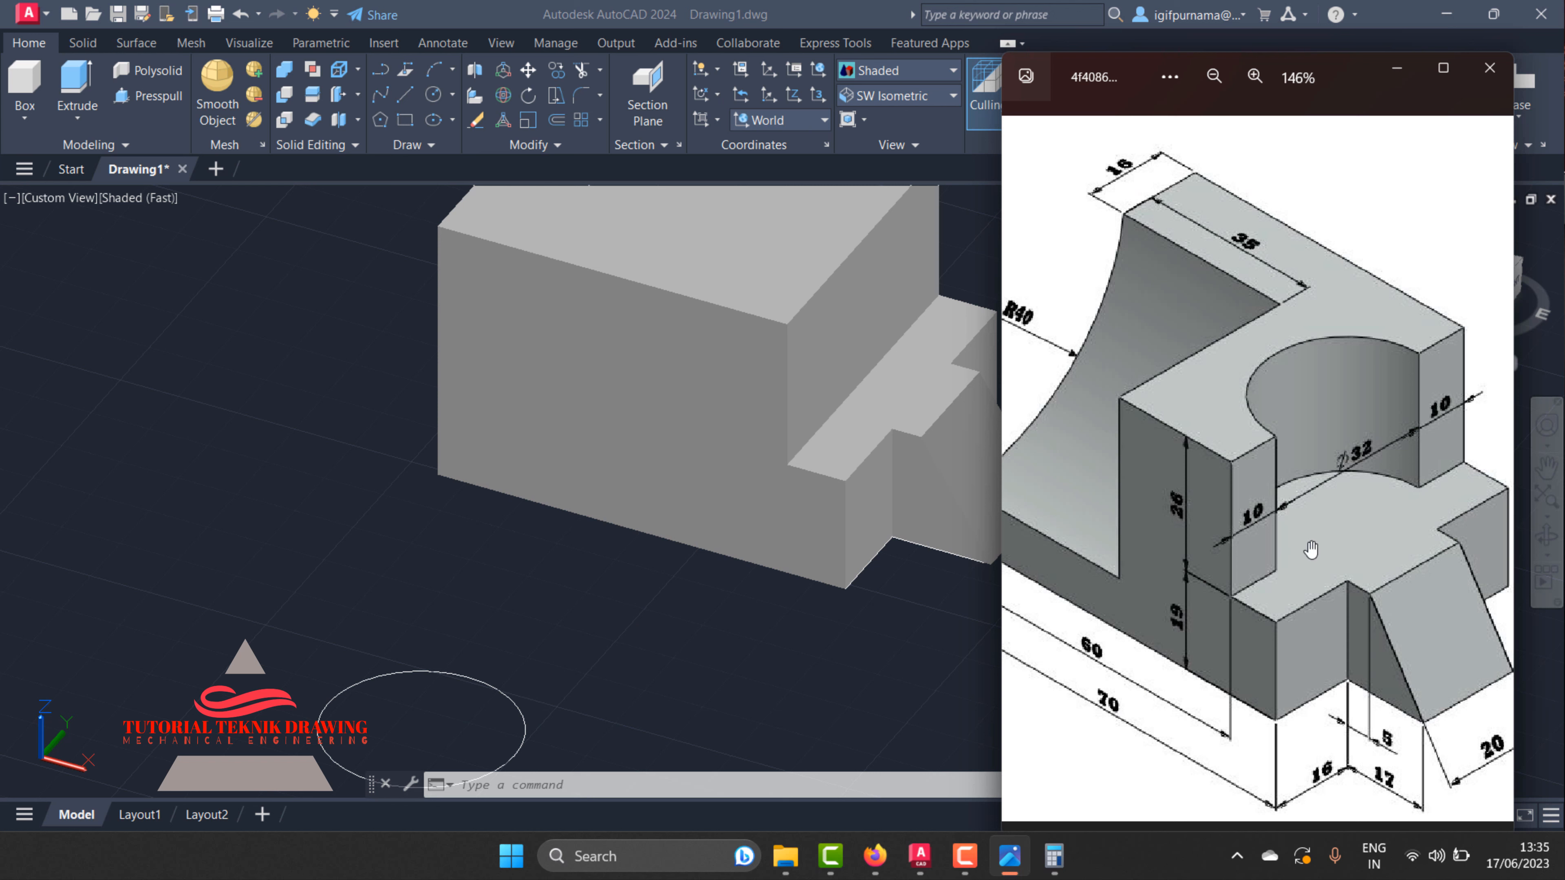
left_click(715, 584)
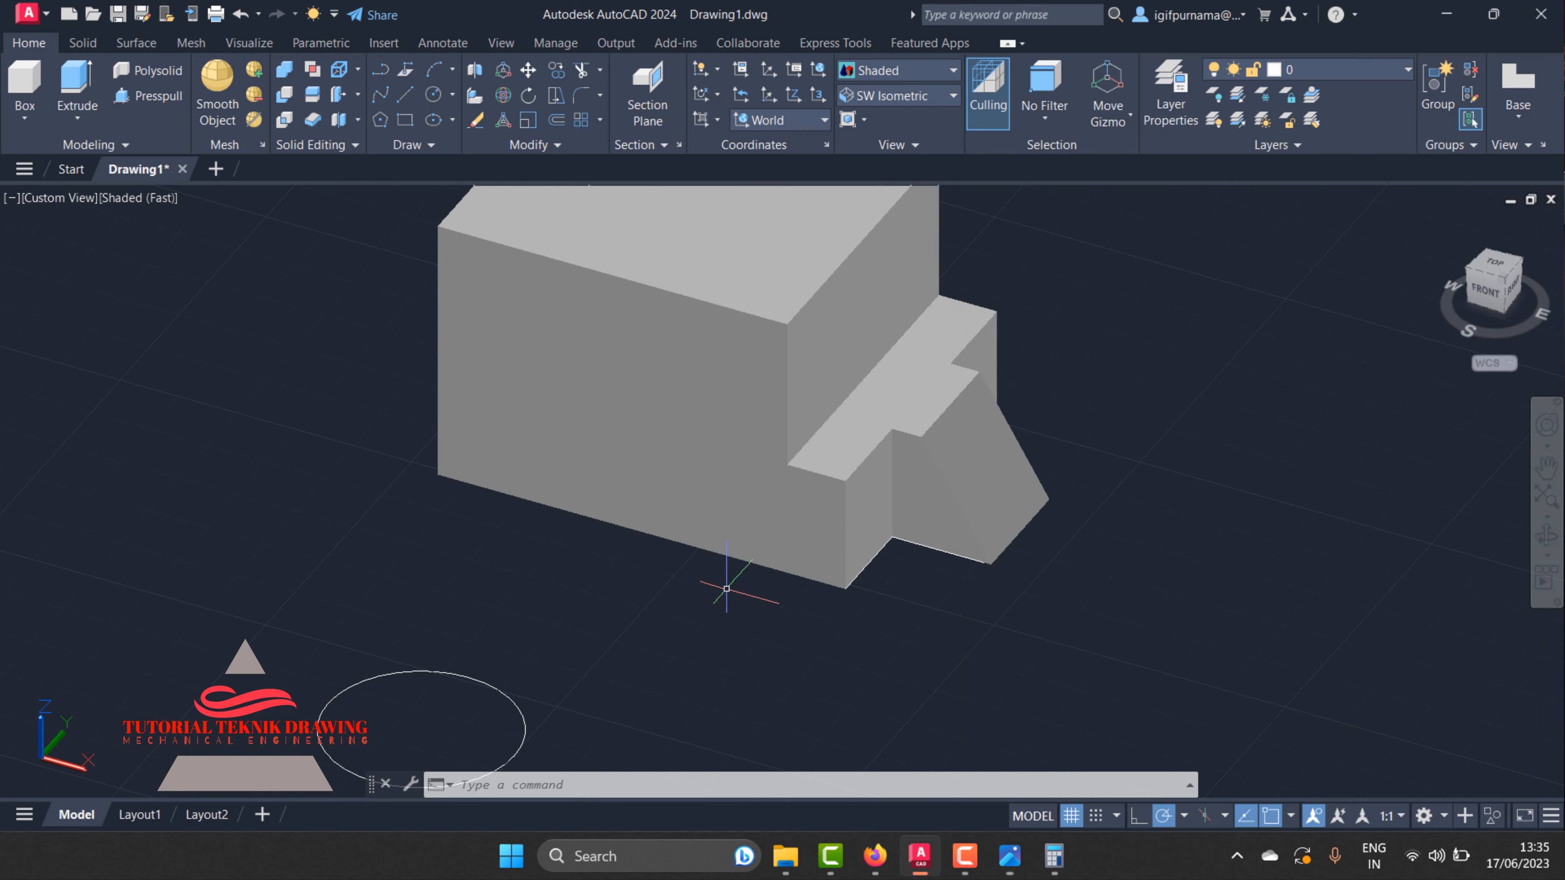
- Move the circle by its centre to the midpoint of the tall block's top edge above the low step
left_click(528, 70)
left_click_drag(578, 712, 515, 646)
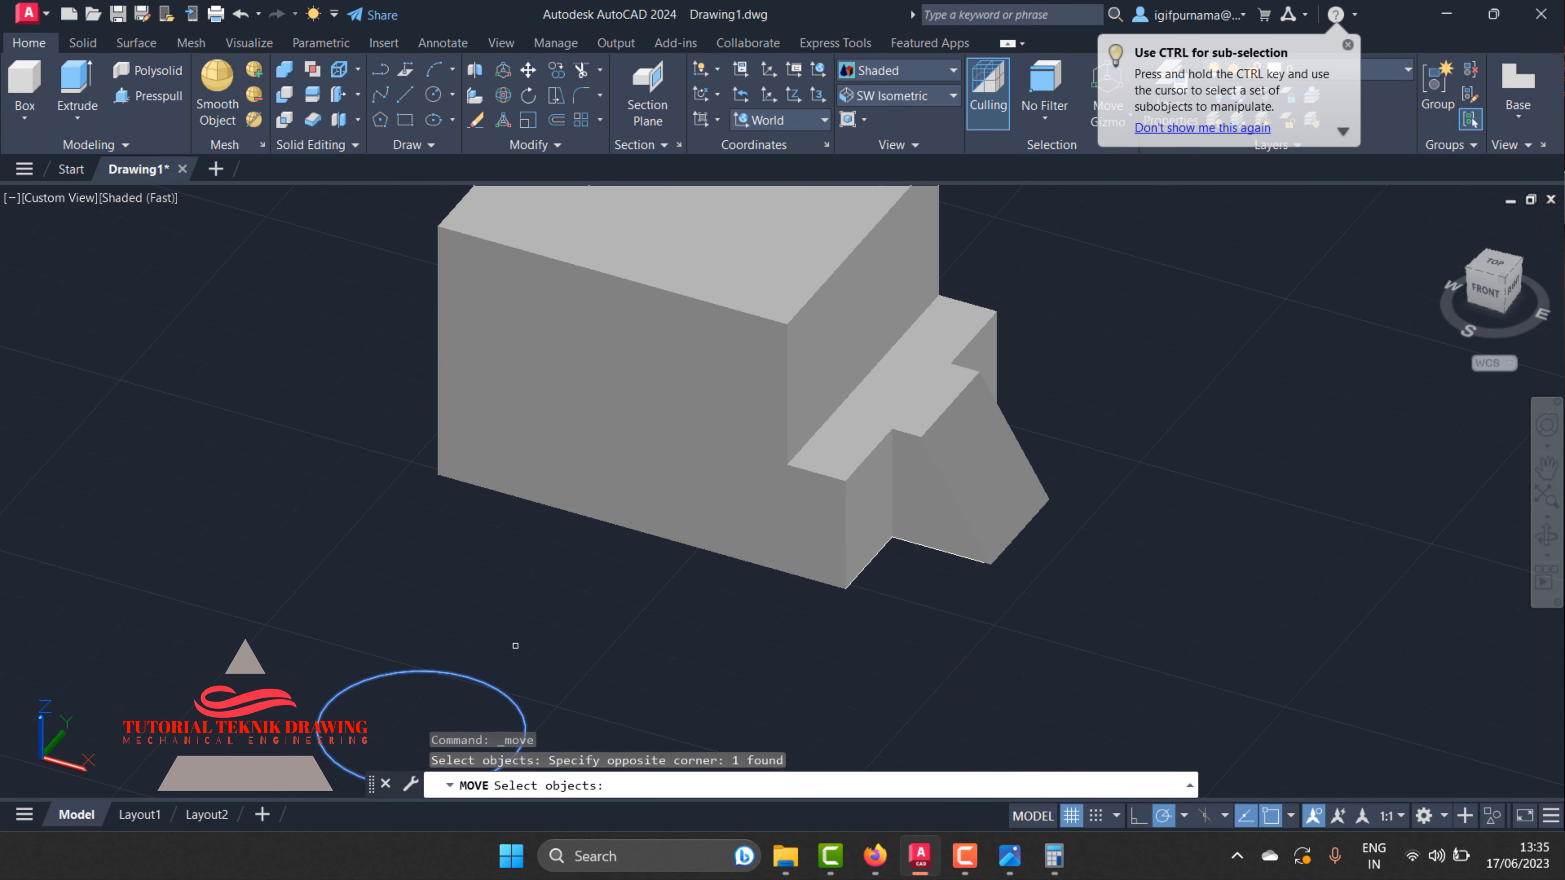
scroll(550, 492, "down", 2)
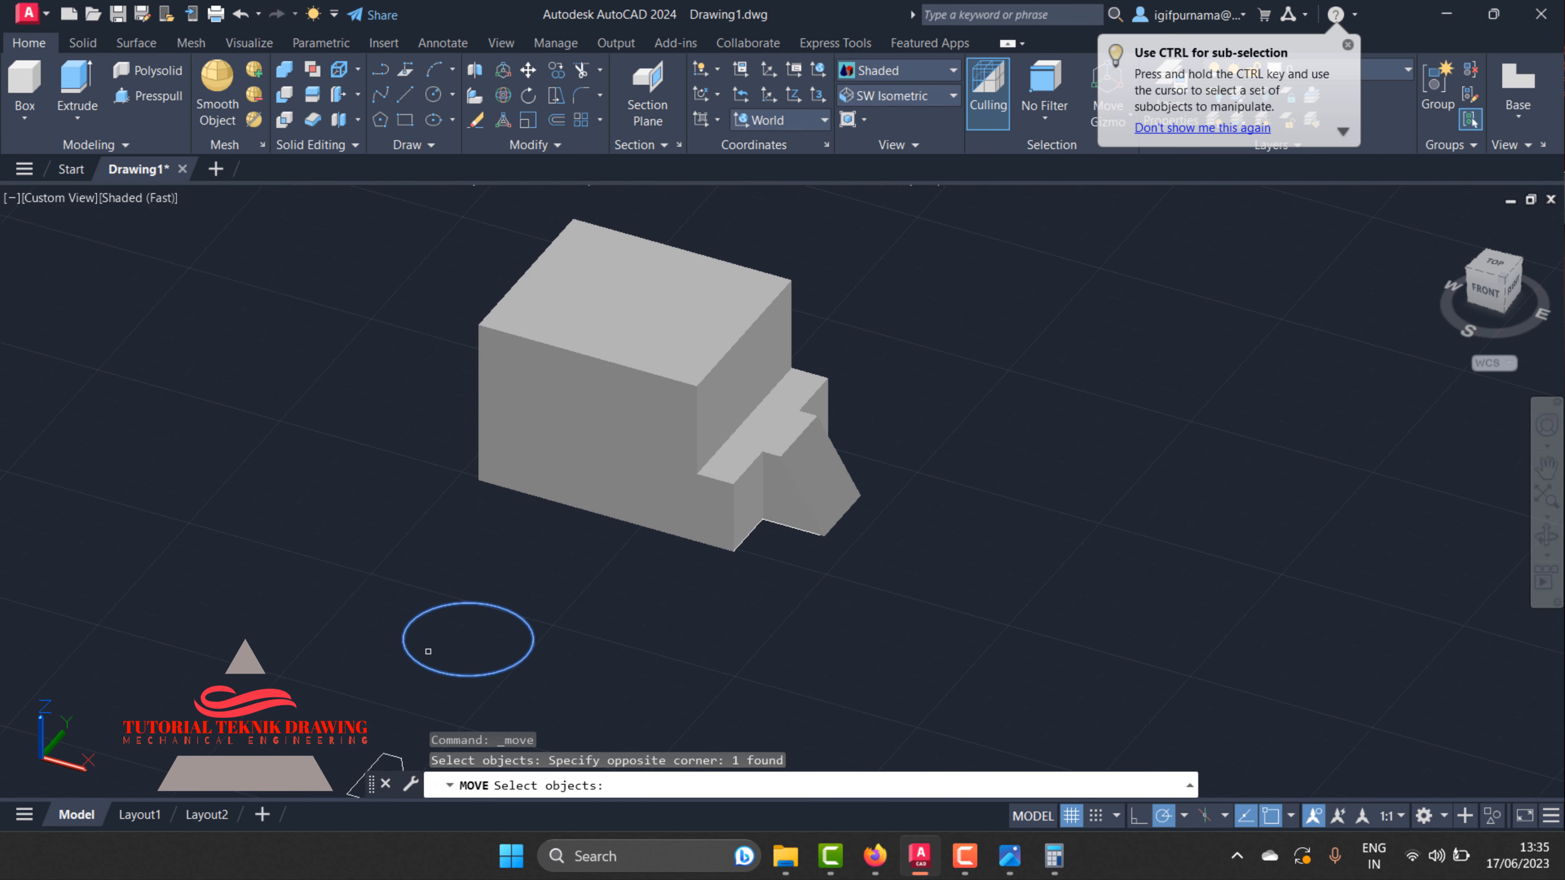
scroll(428, 650, "up", 2)
key("Return")
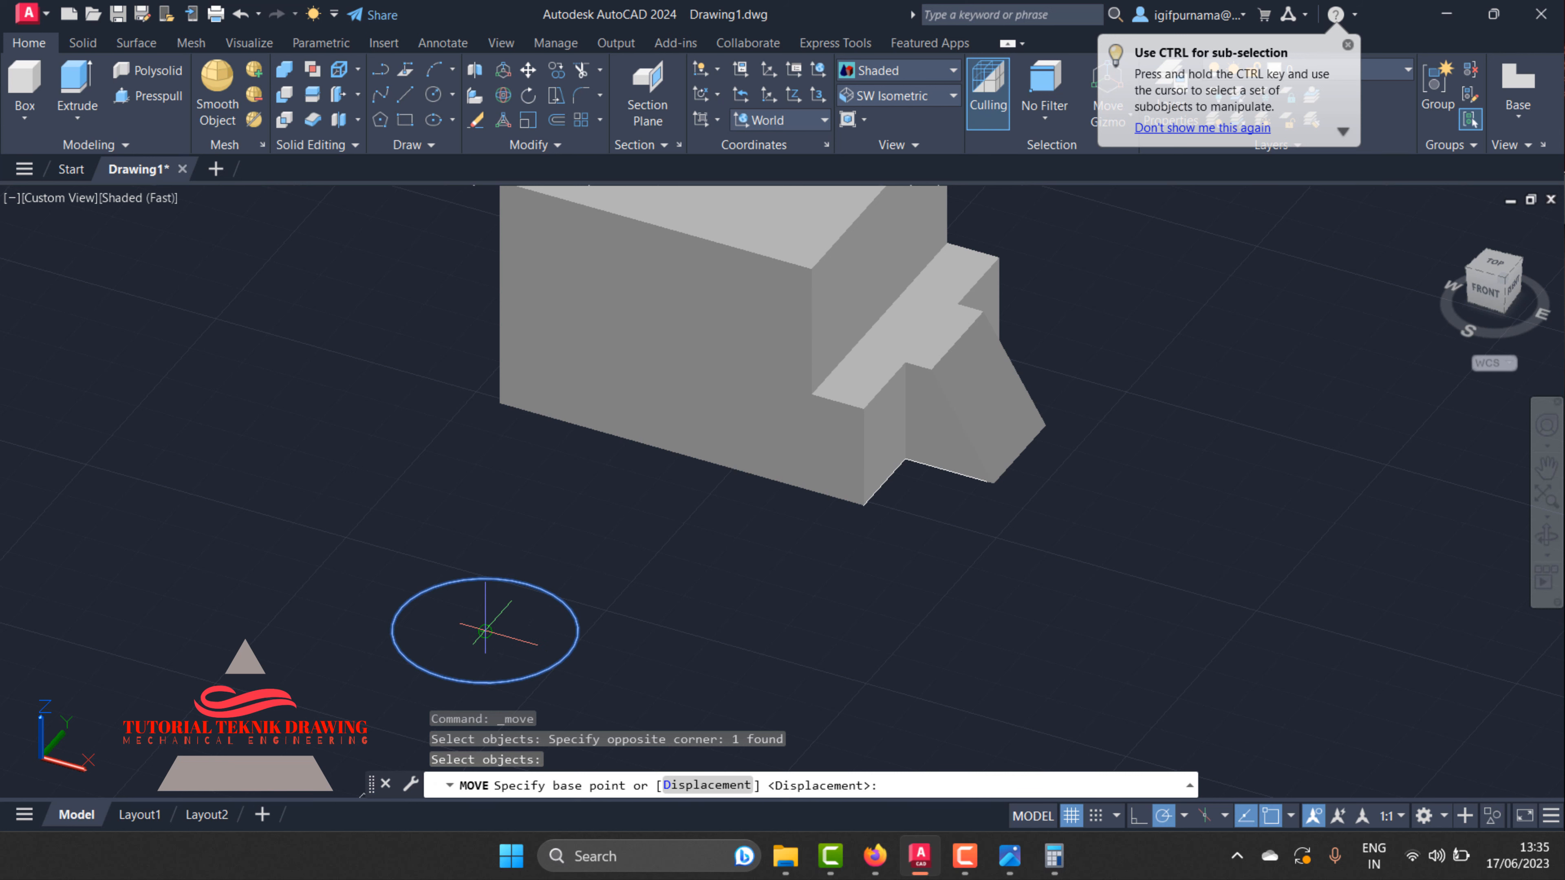
left_click(485, 630)
scroll(690, 653, "down", 2)
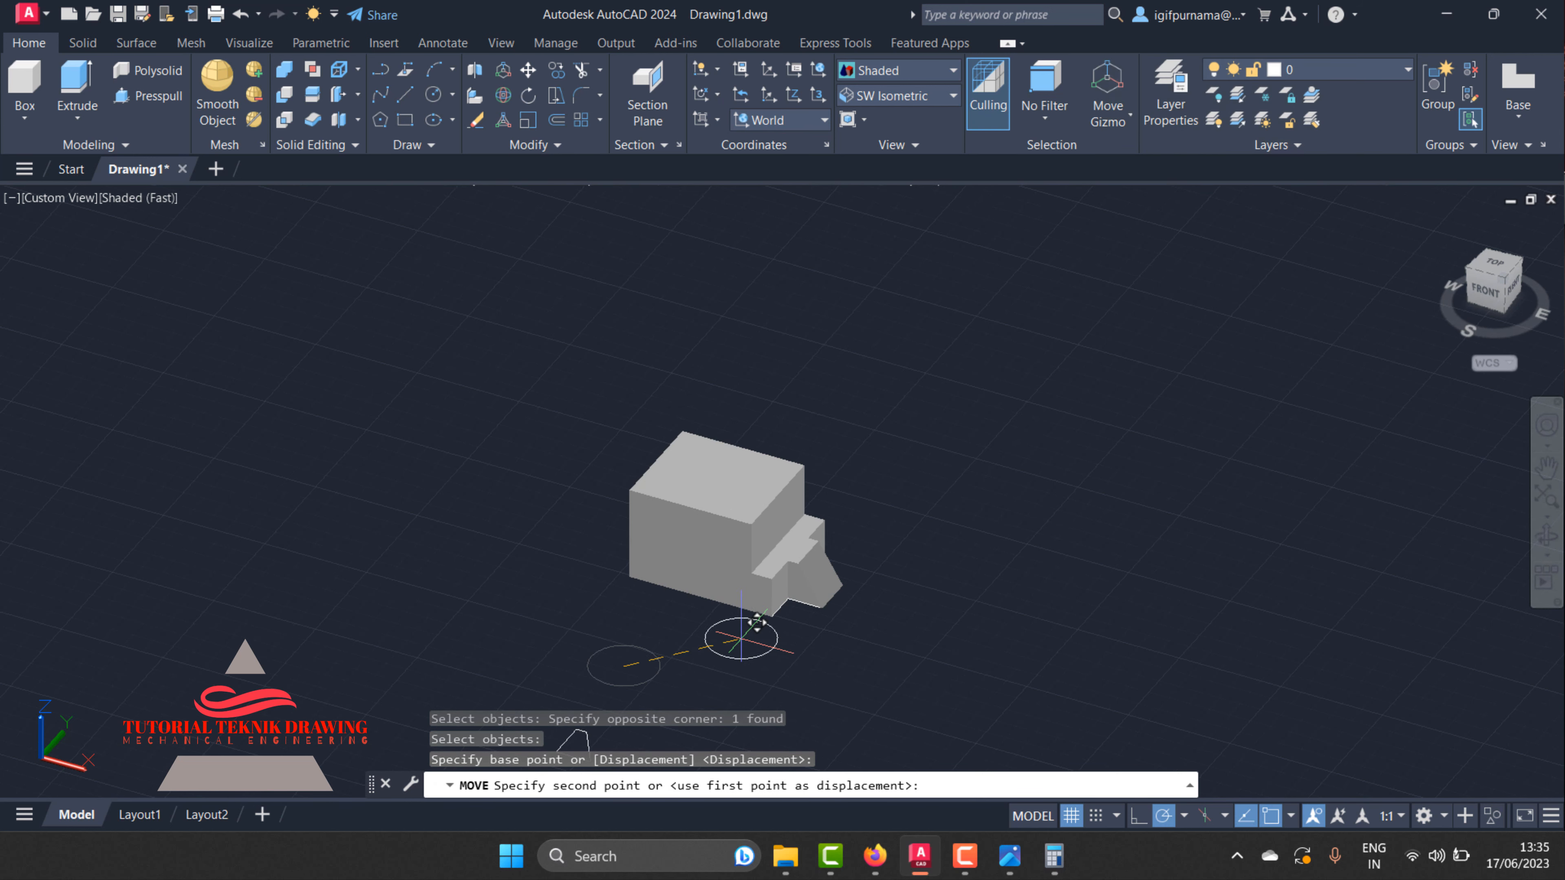
scroll(825, 333, "up", 5)
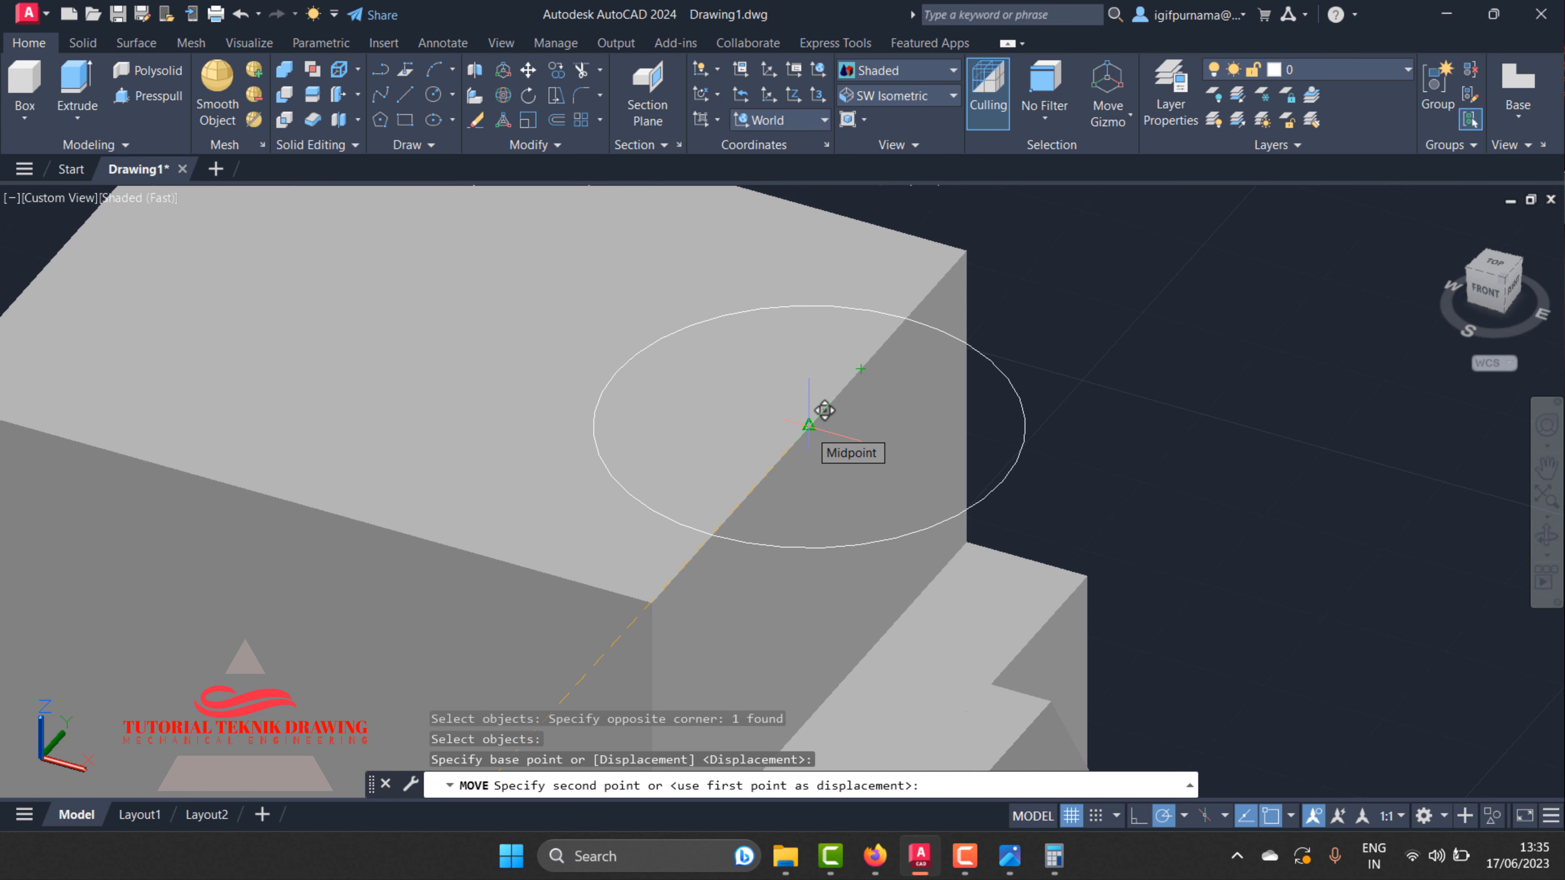
left_click(809, 425)
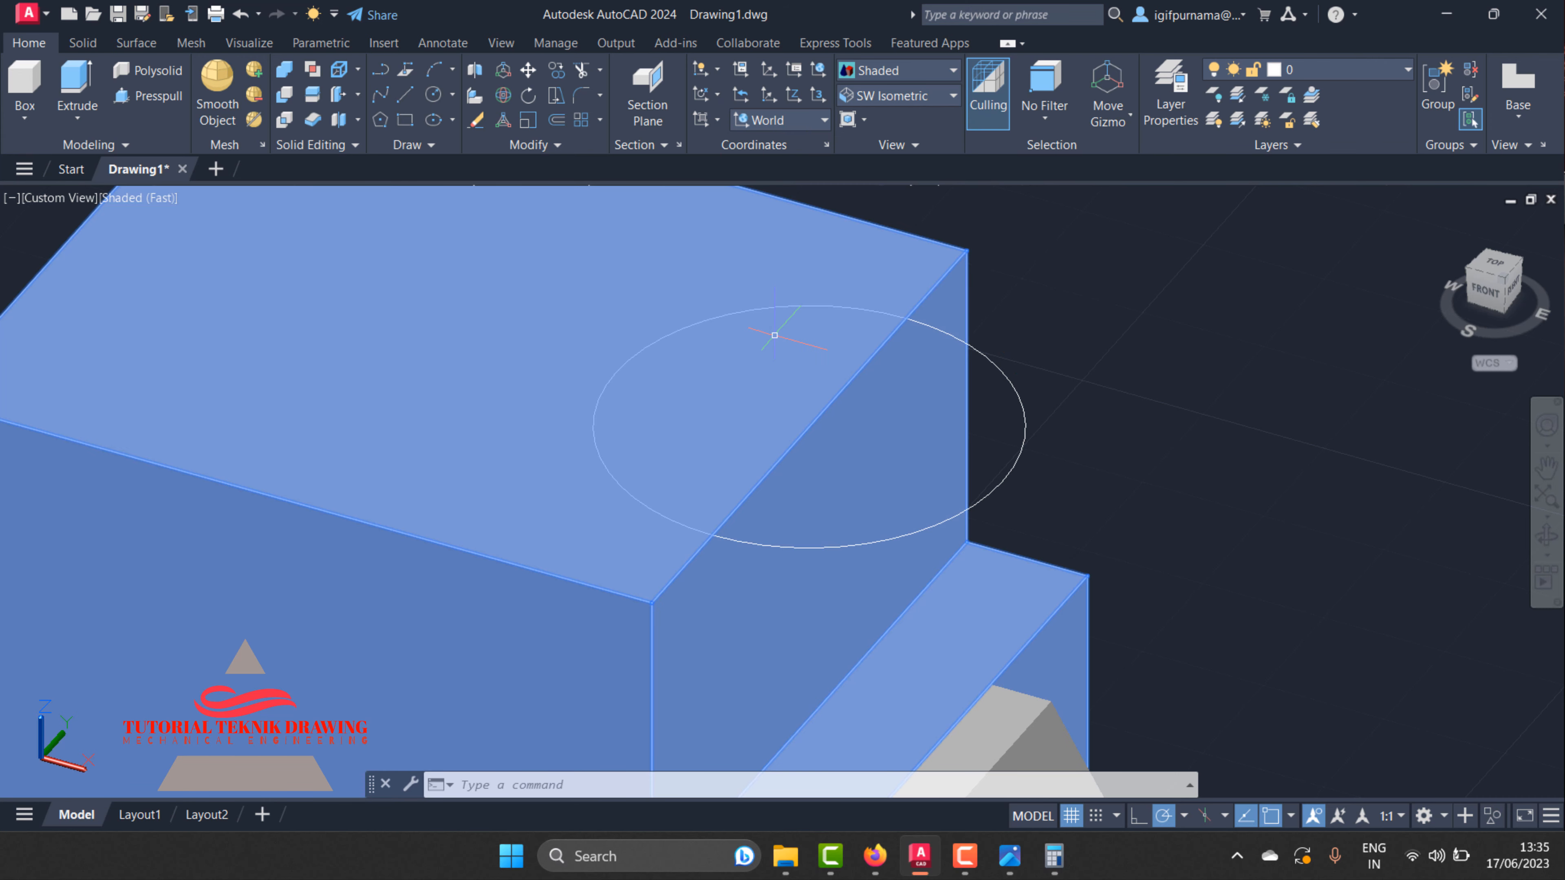
- Cut the half-circle area of the tall block down to the low step's top surface with Presspull
left_click(78, 80)
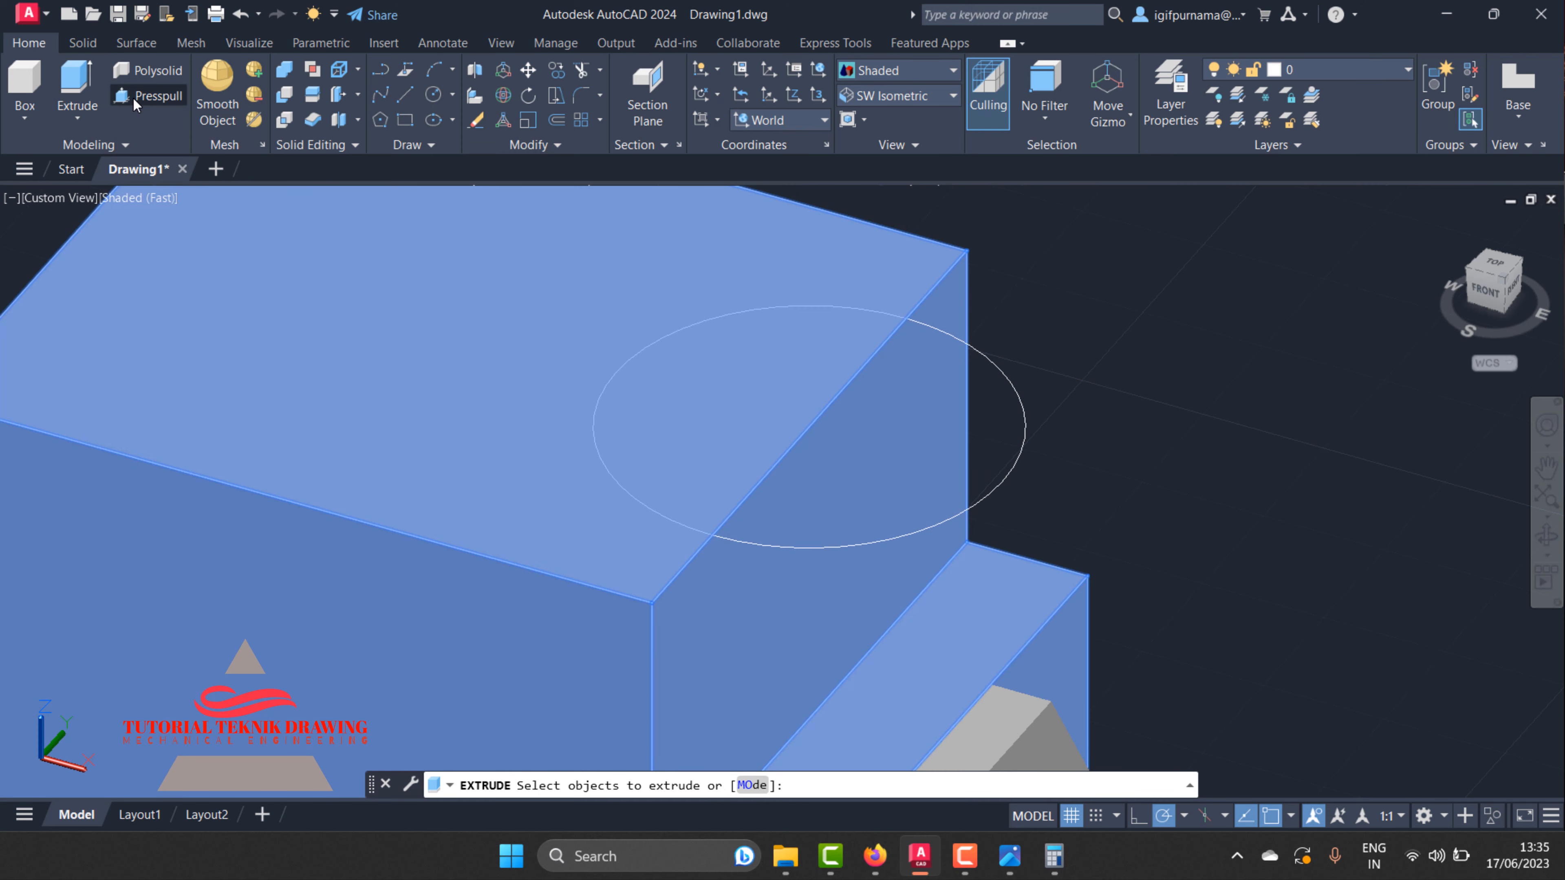
left_click(136, 102)
left_click(795, 419)
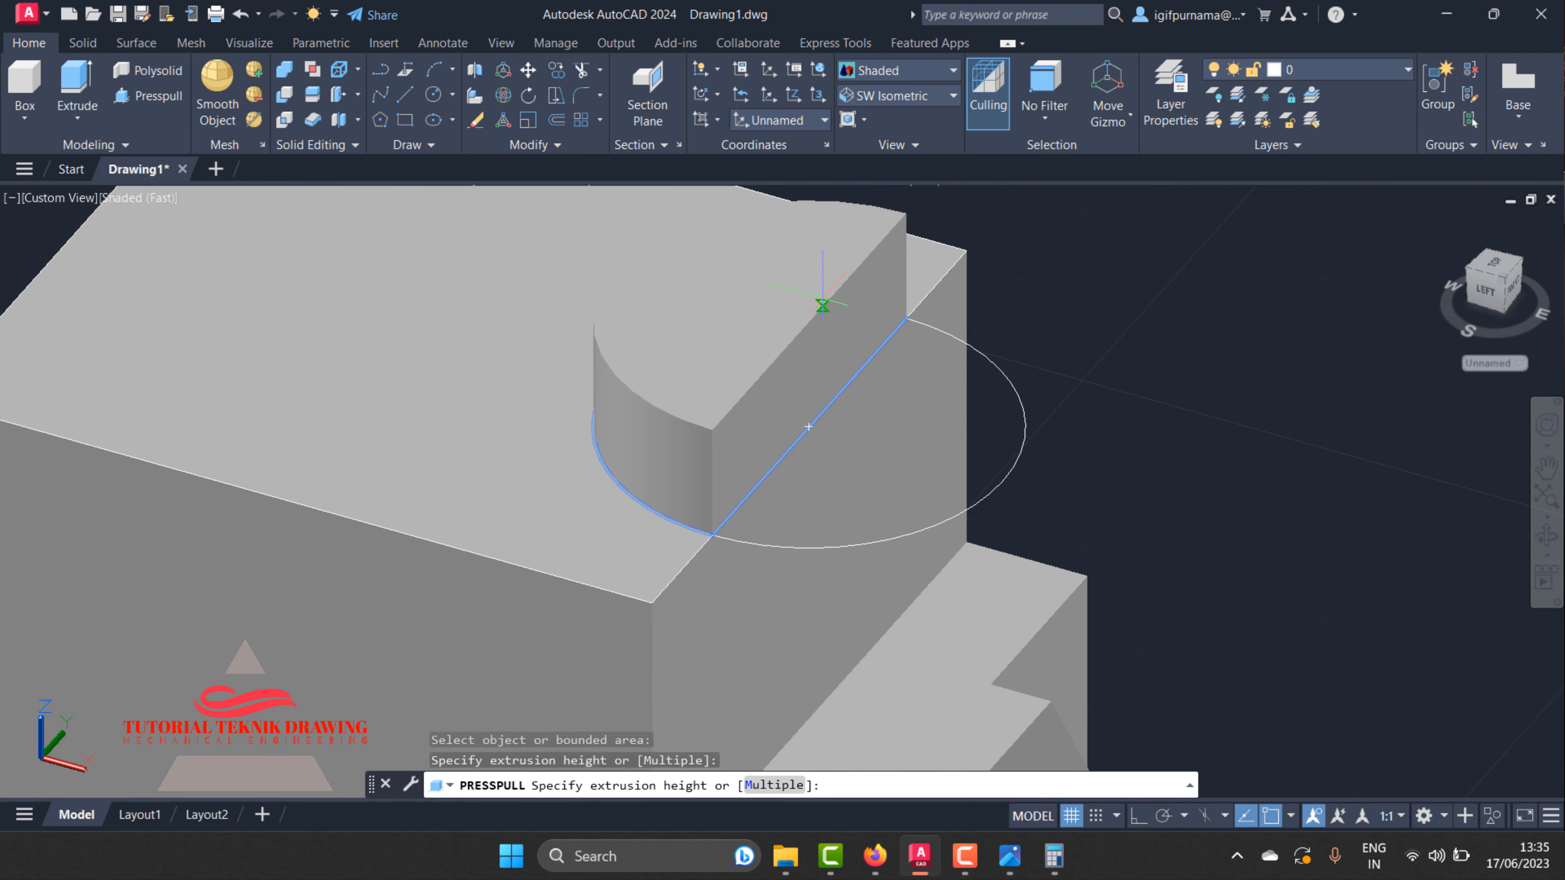
scroll(825, 299, "down", 2)
left_click(715, 671)
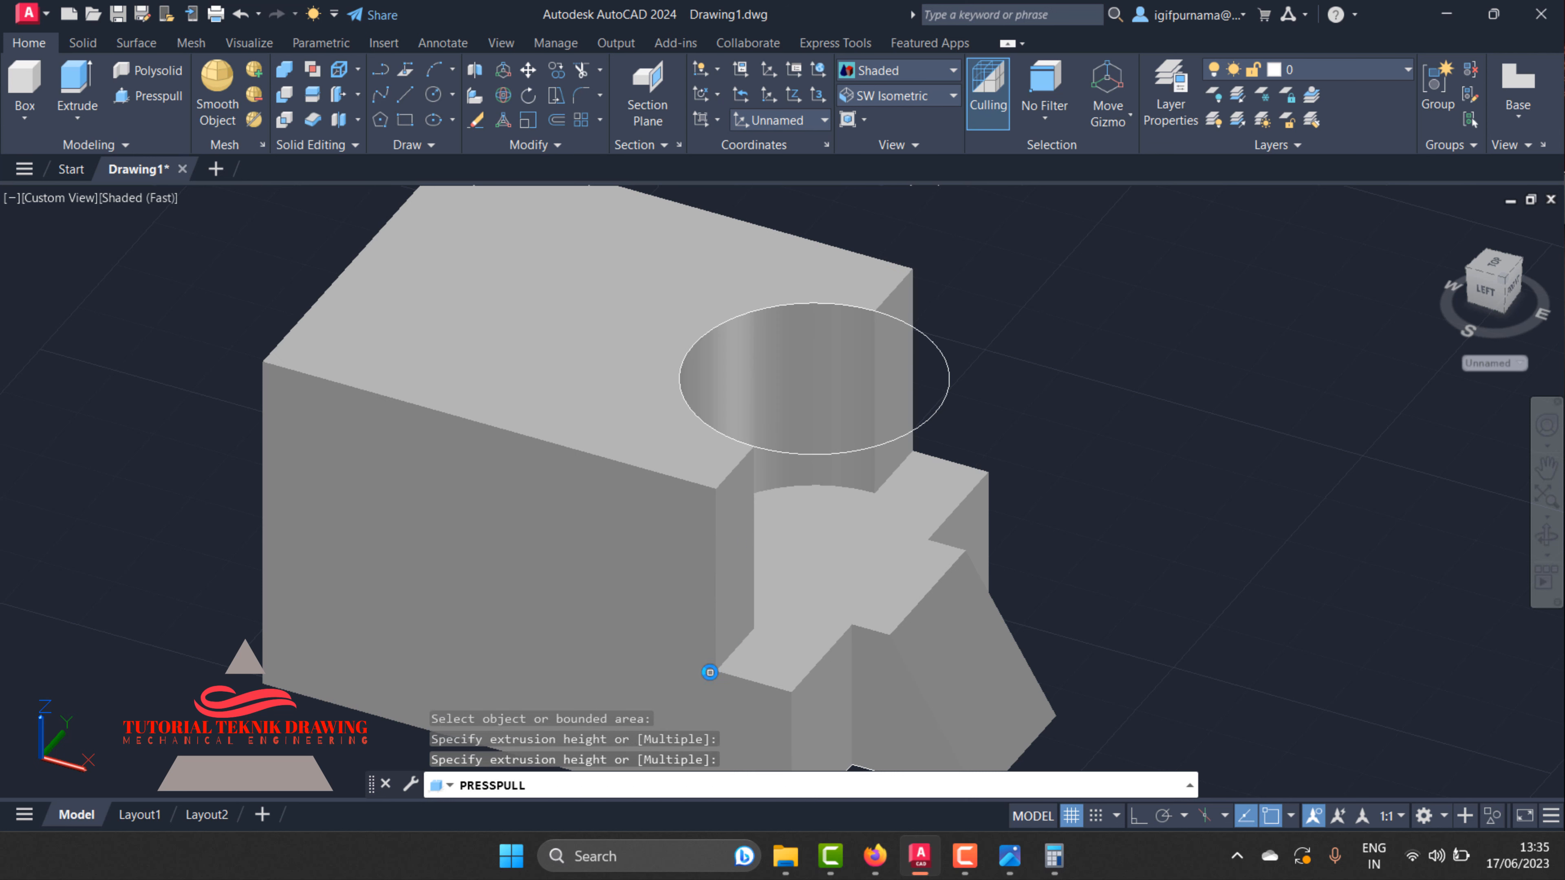
key("Return")
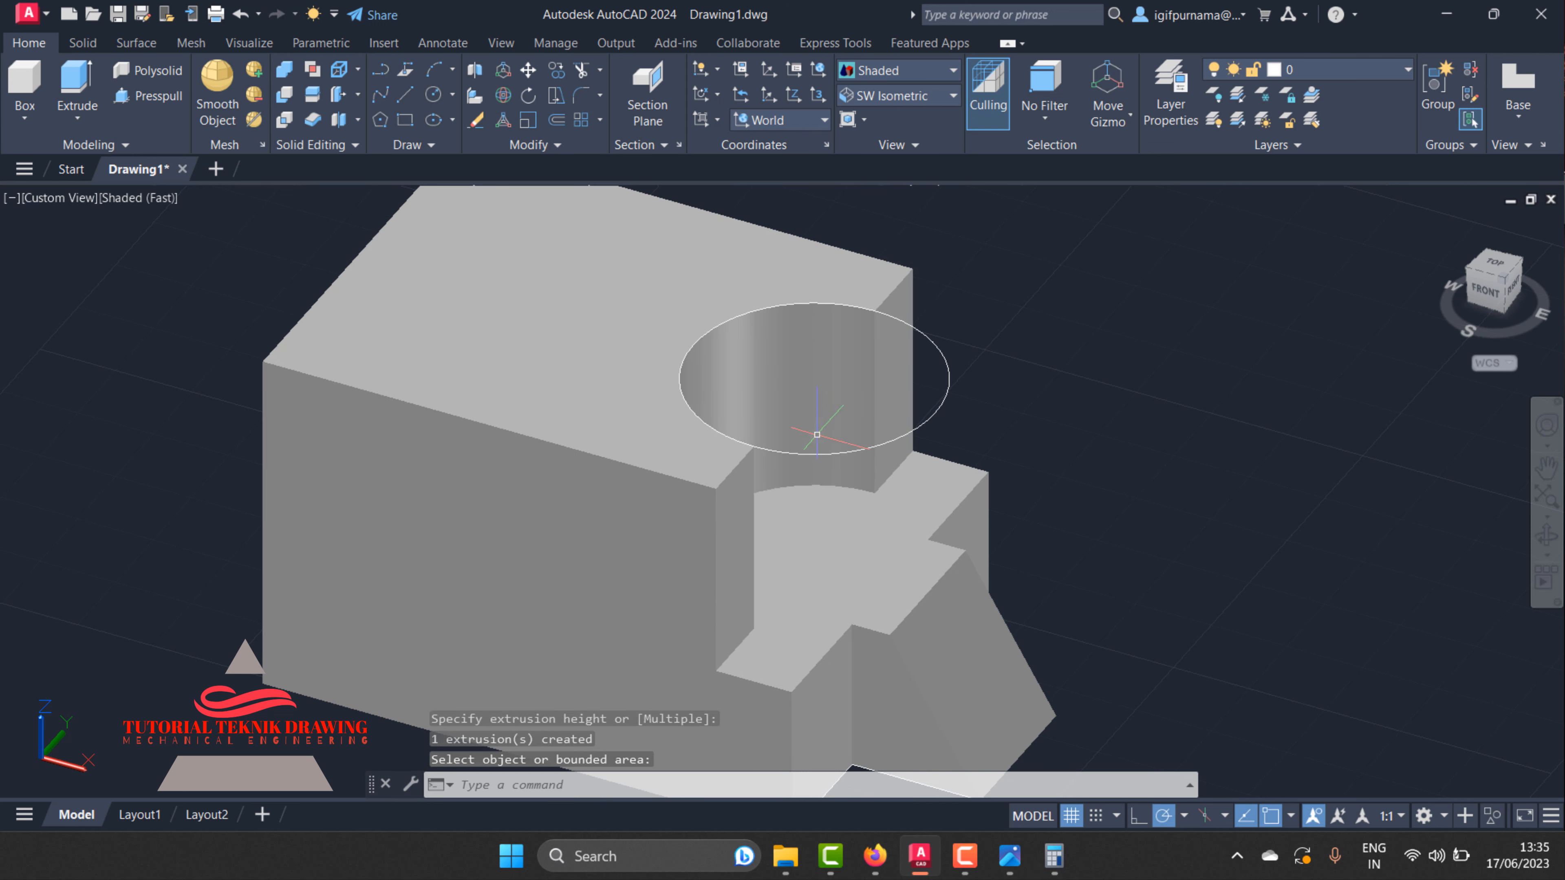
- Try a check line 10 long from the tall block's top front corner along the edge towards the cutout, and undo it
left_click(407, 95)
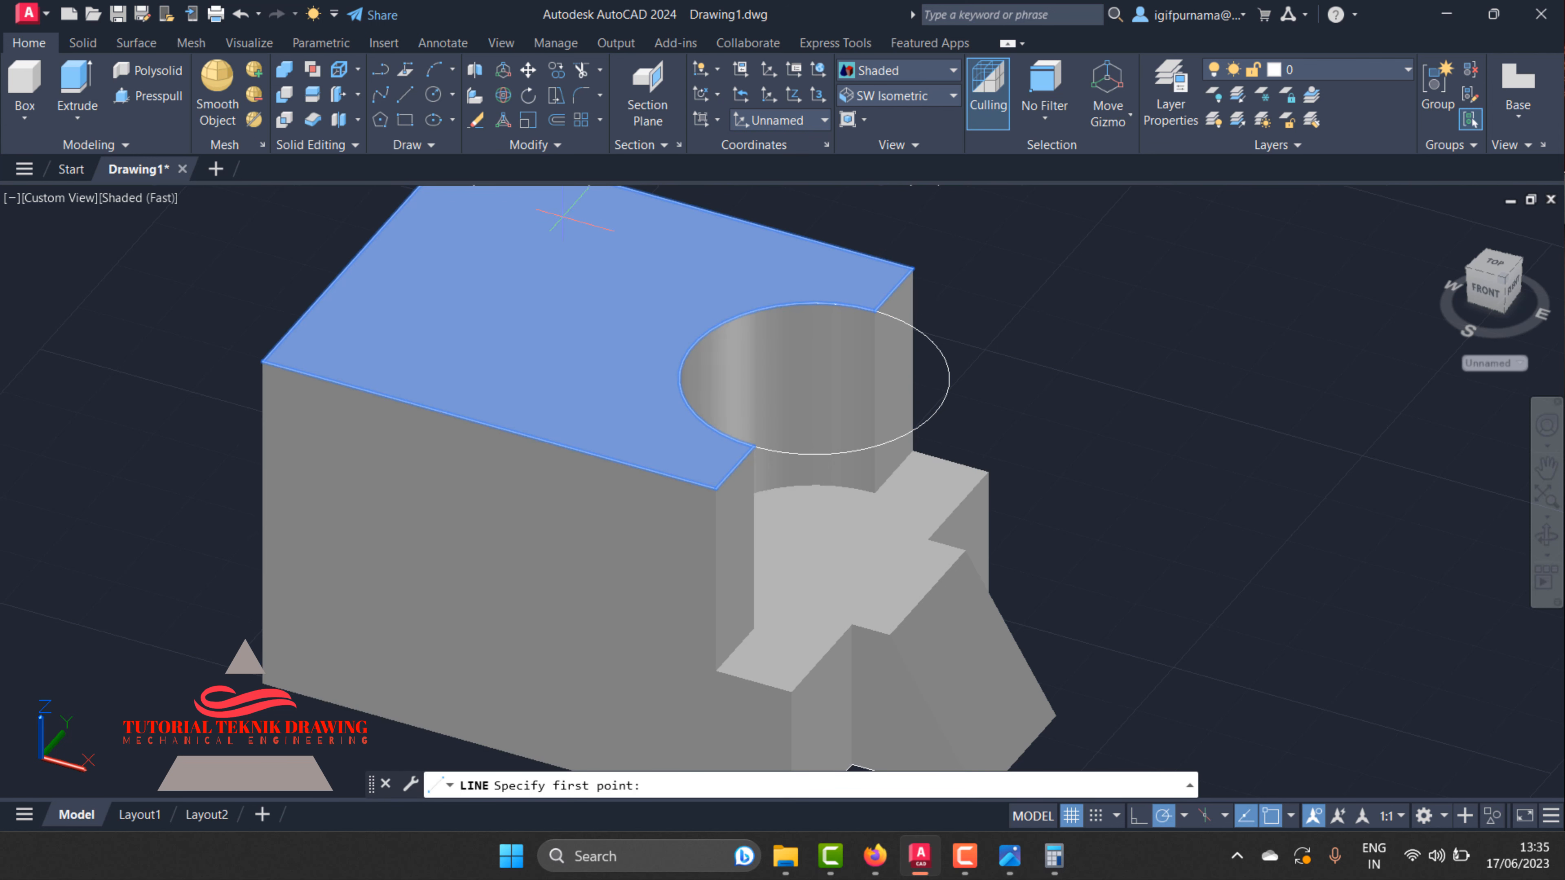
left_click(716, 487)
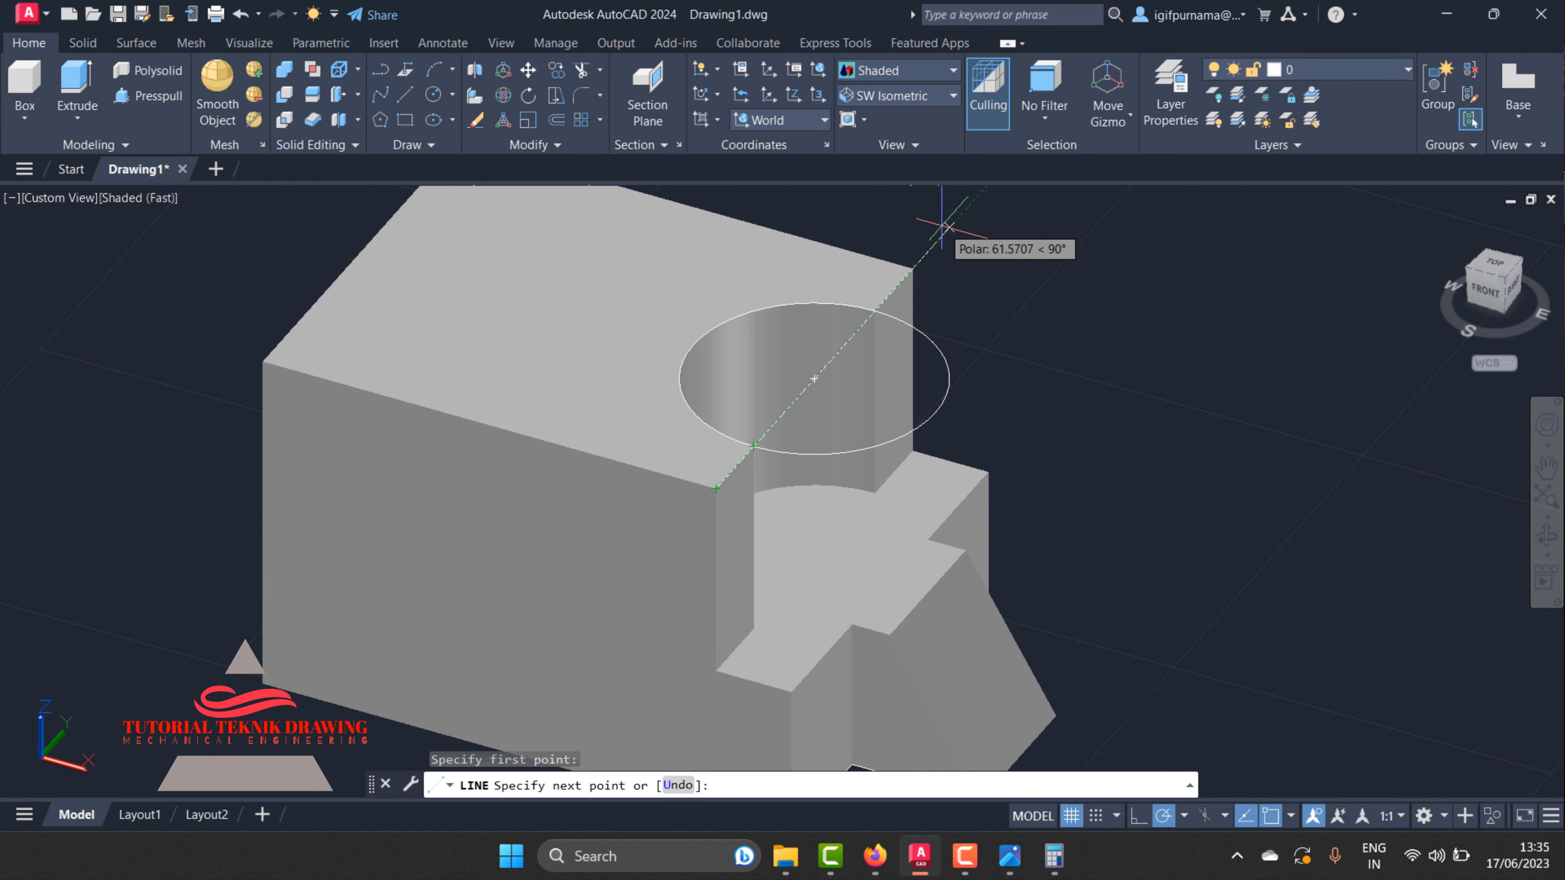
type("10")
key("Return")
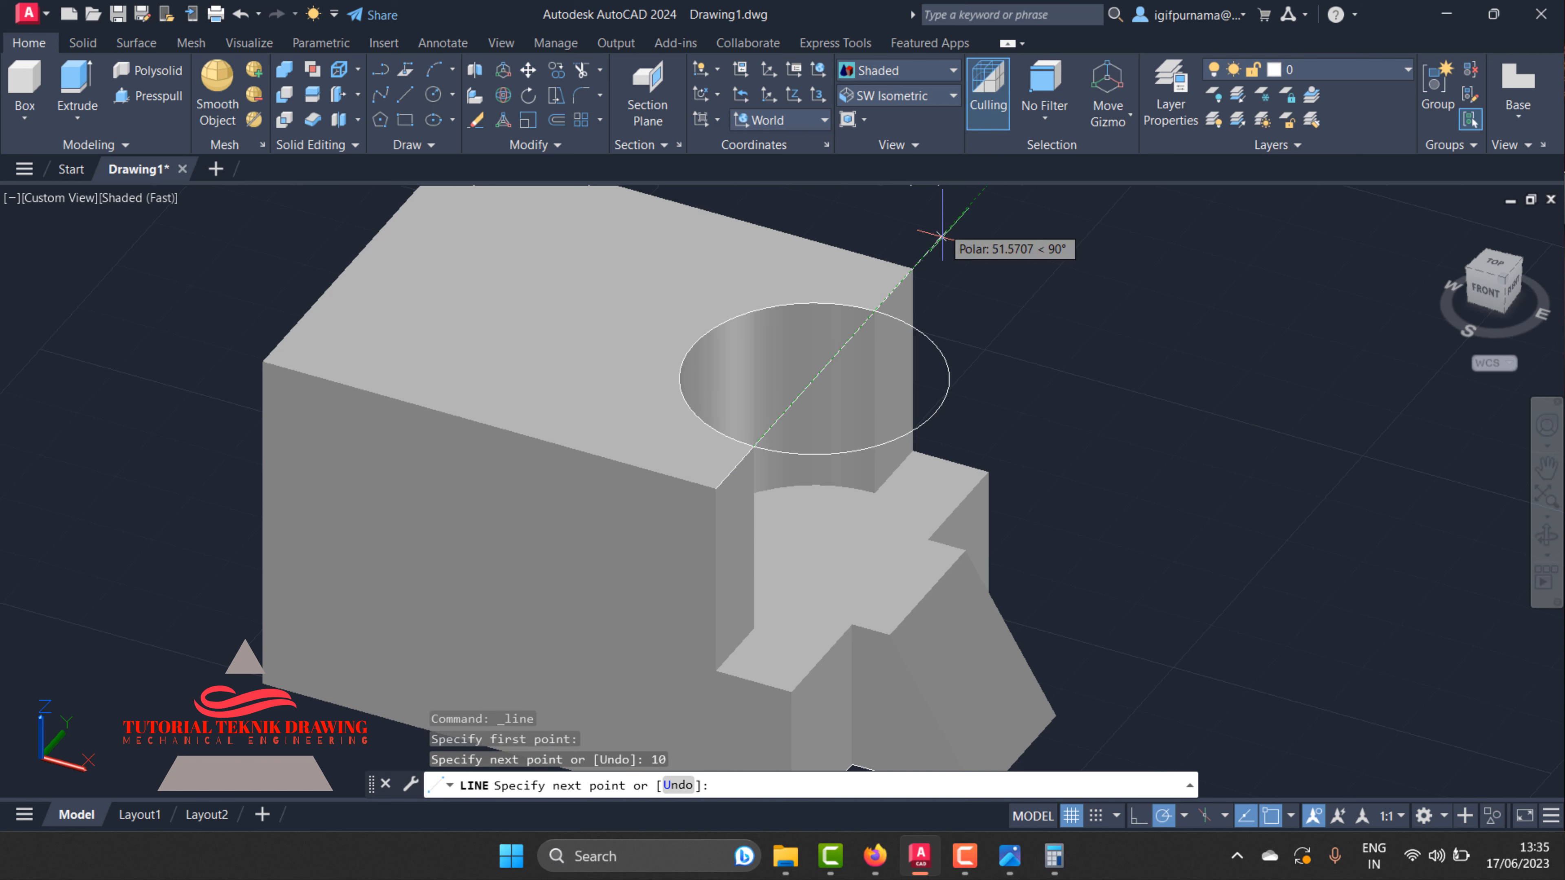
scroll(763, 447, "up", 3)
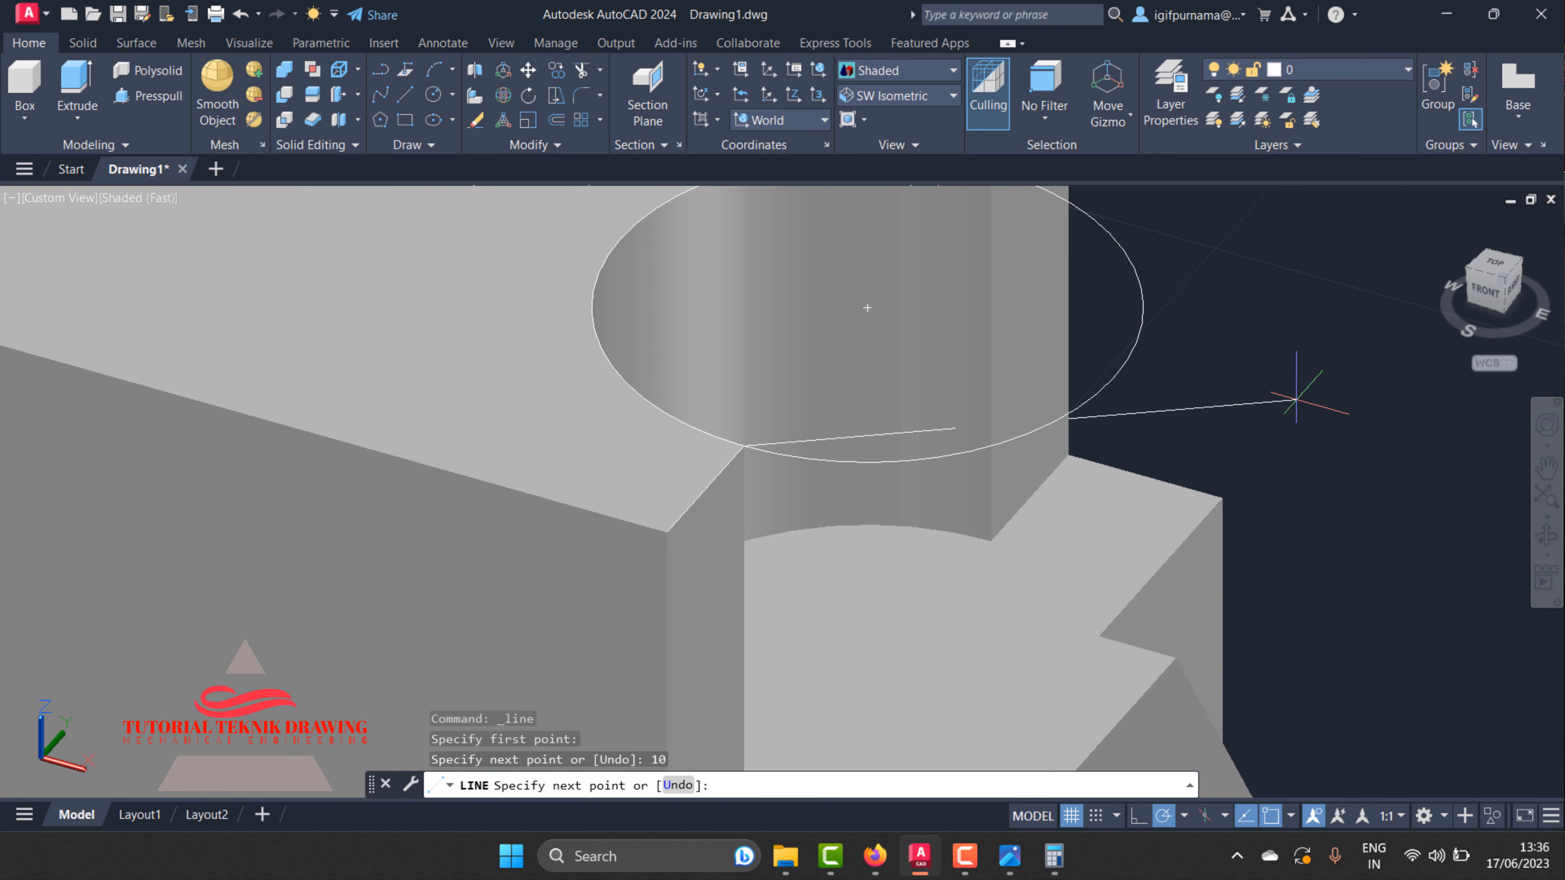
key("ctrl+z")
key("Escape")
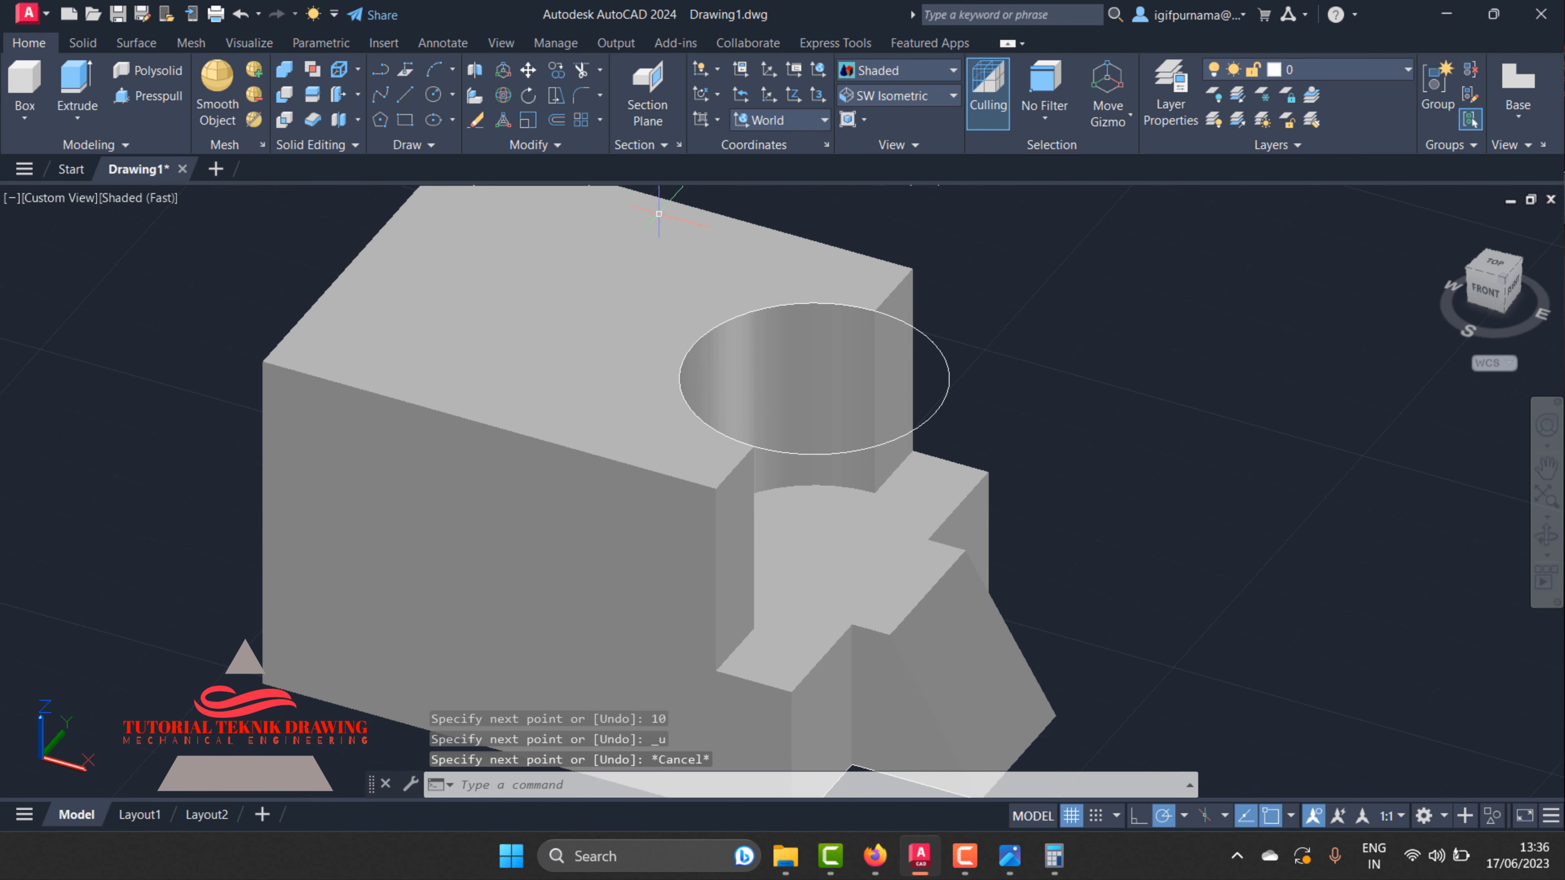
- Erase the circle left above the semicircular cutout
left_click(476, 119)
left_click(952, 366)
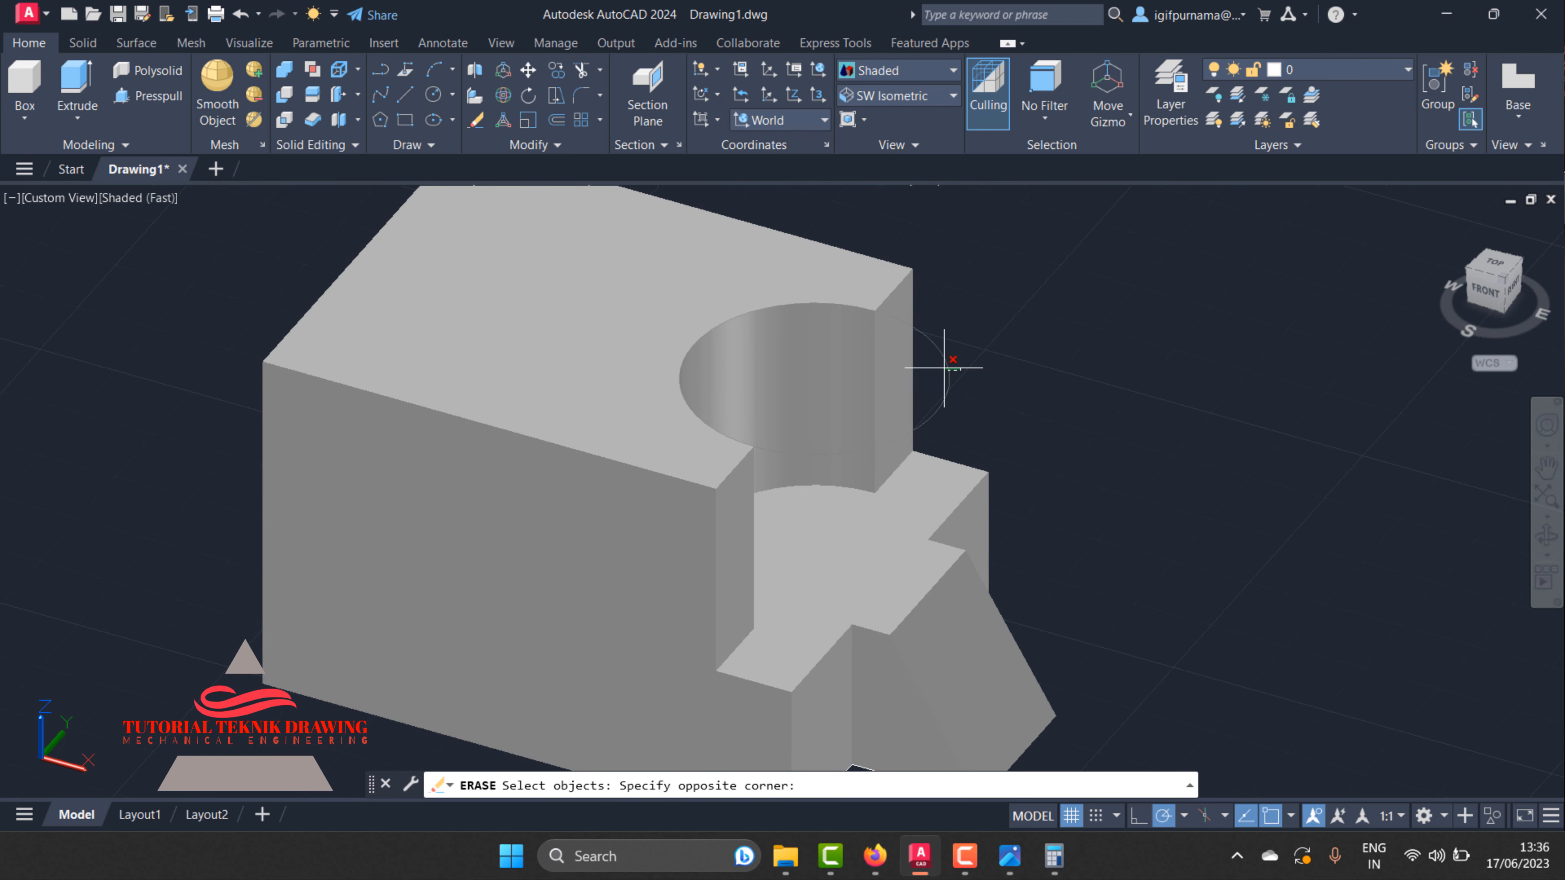
left_click(982, 343)
key("Return")
scroll(929, 332, "down", 3)
- Join the stepped body and the rib into one solid with Union
left_click(934, 550)
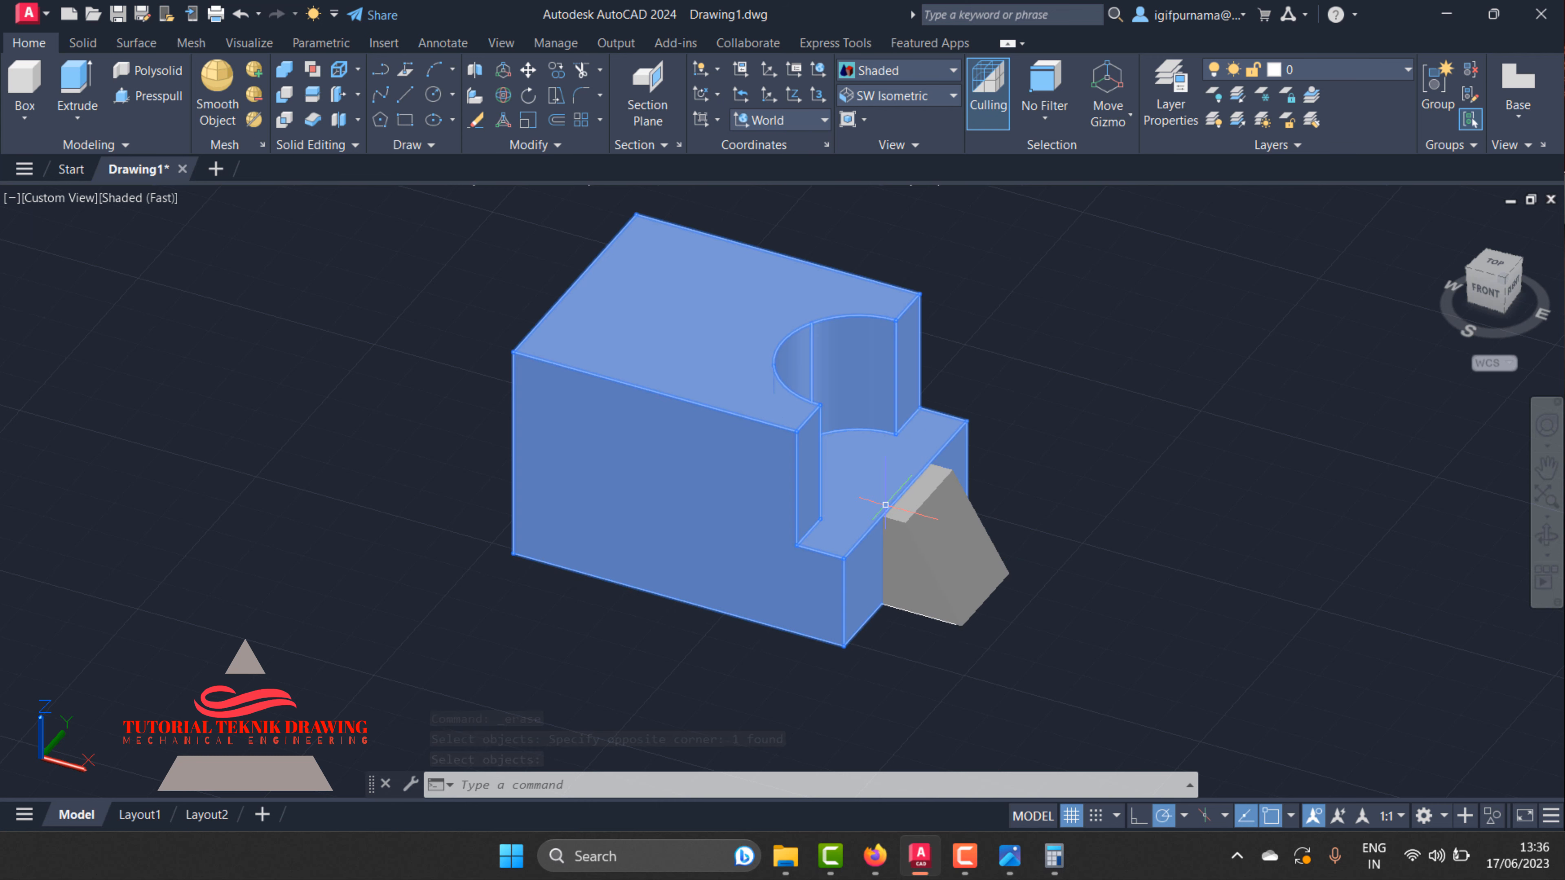
left_click(284, 69)
left_click(518, 257)
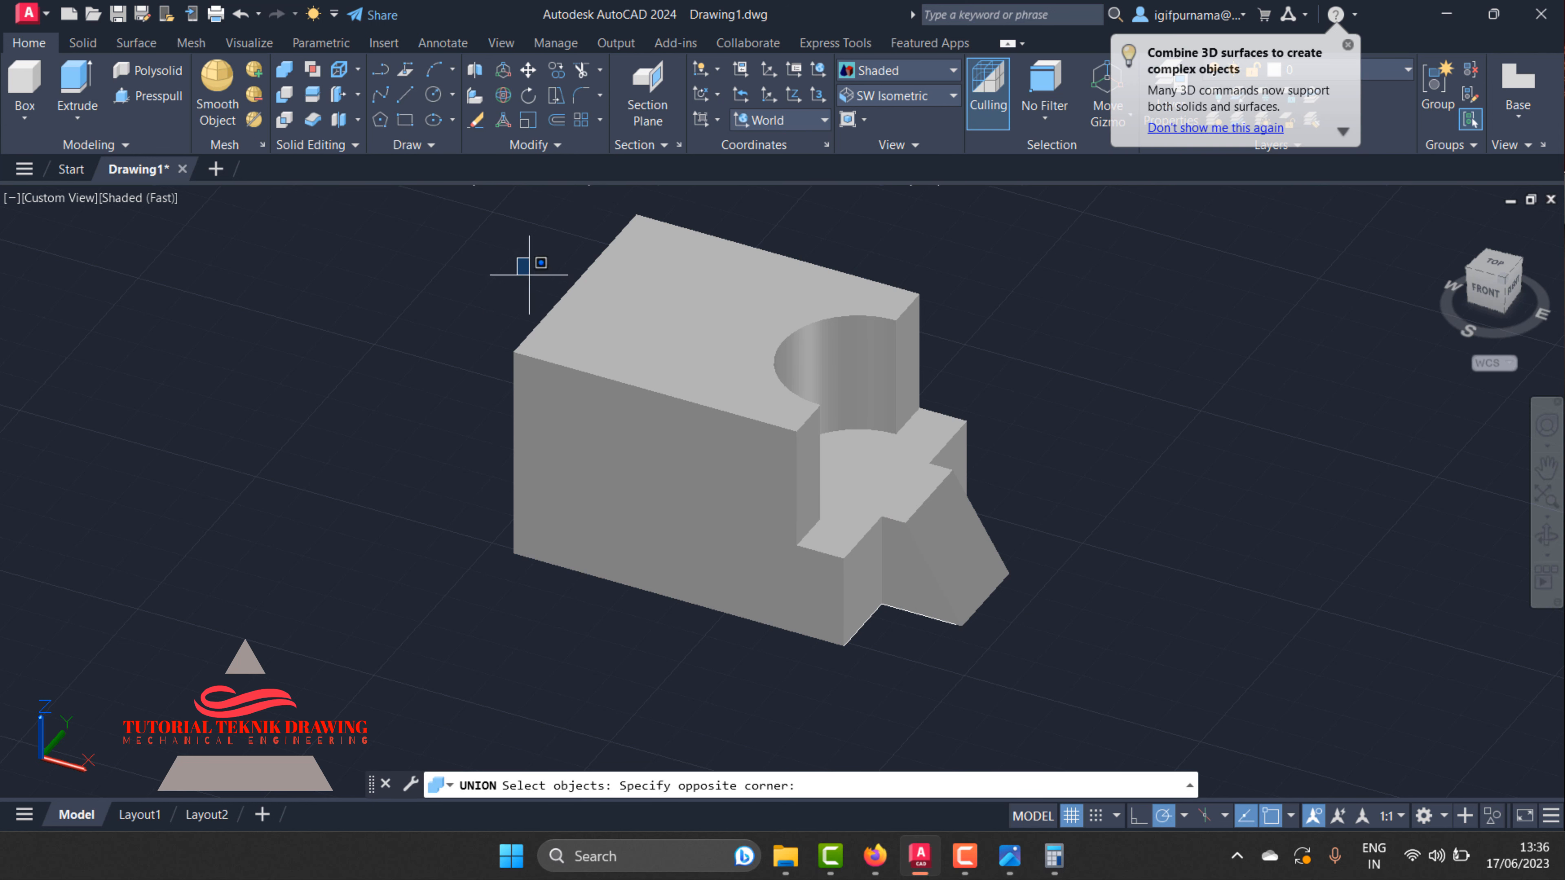
left_click(1065, 577)
left_click(1065, 586)
left_click(646, 332)
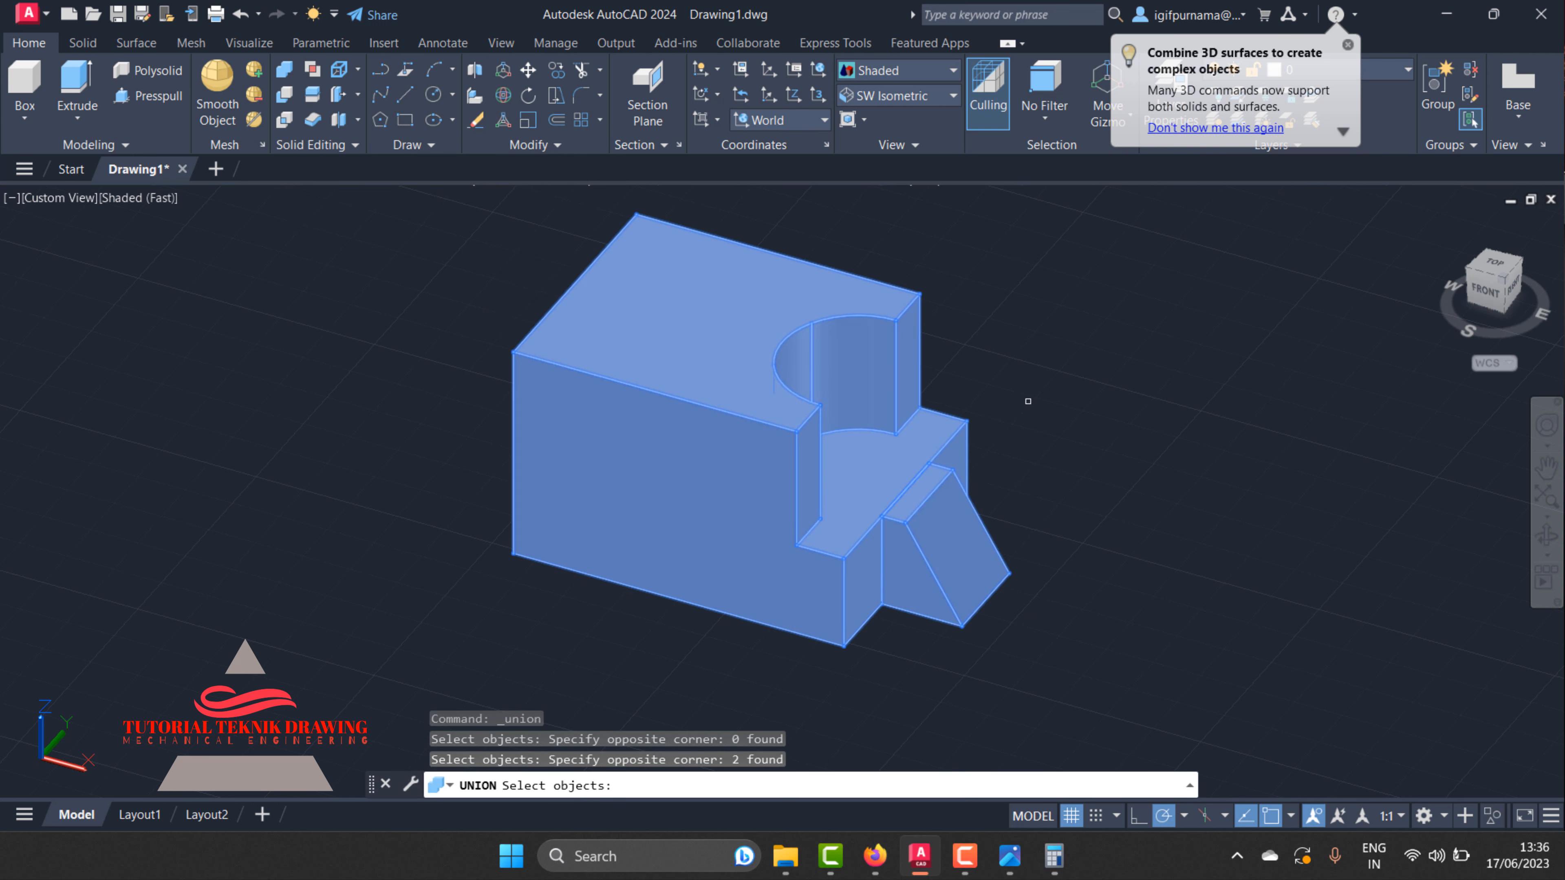
key("Return")
- Move the joined solid to an empty area, clear of the guide lines
left_click(528, 70)
left_click(706, 341)
key("Return")
left_click(718, 319)
scroll(389, 386, "down", 2)
left_click(891, 463)
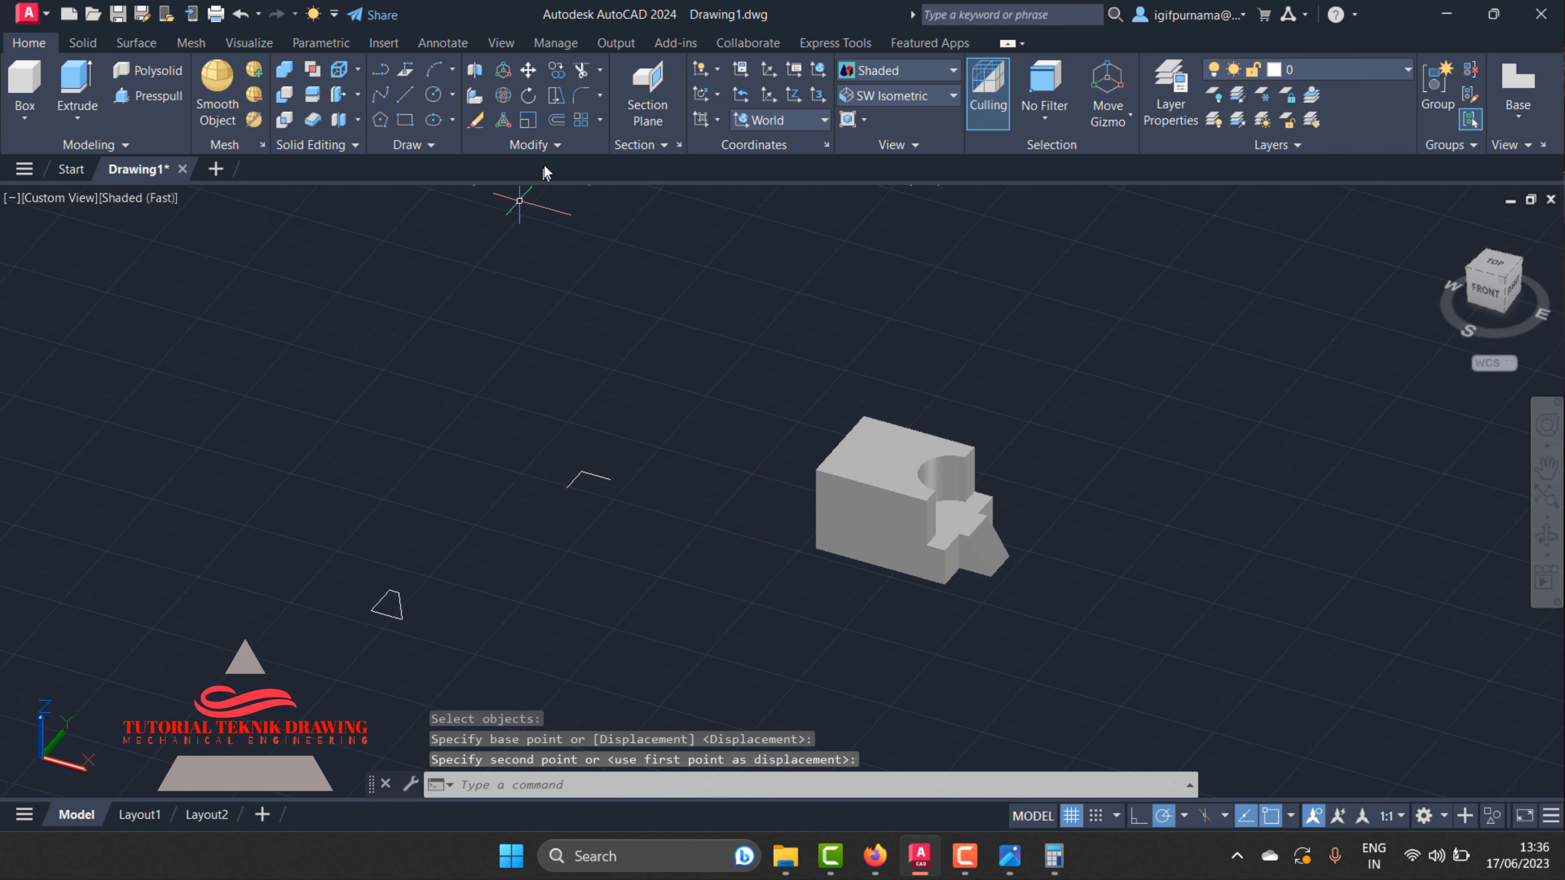
- Erase the two guide lines left at the solid's former position
left_click(476, 120)
left_click_drag(741, 564, 531, 350)
key("Return")
left_click(887, 506)
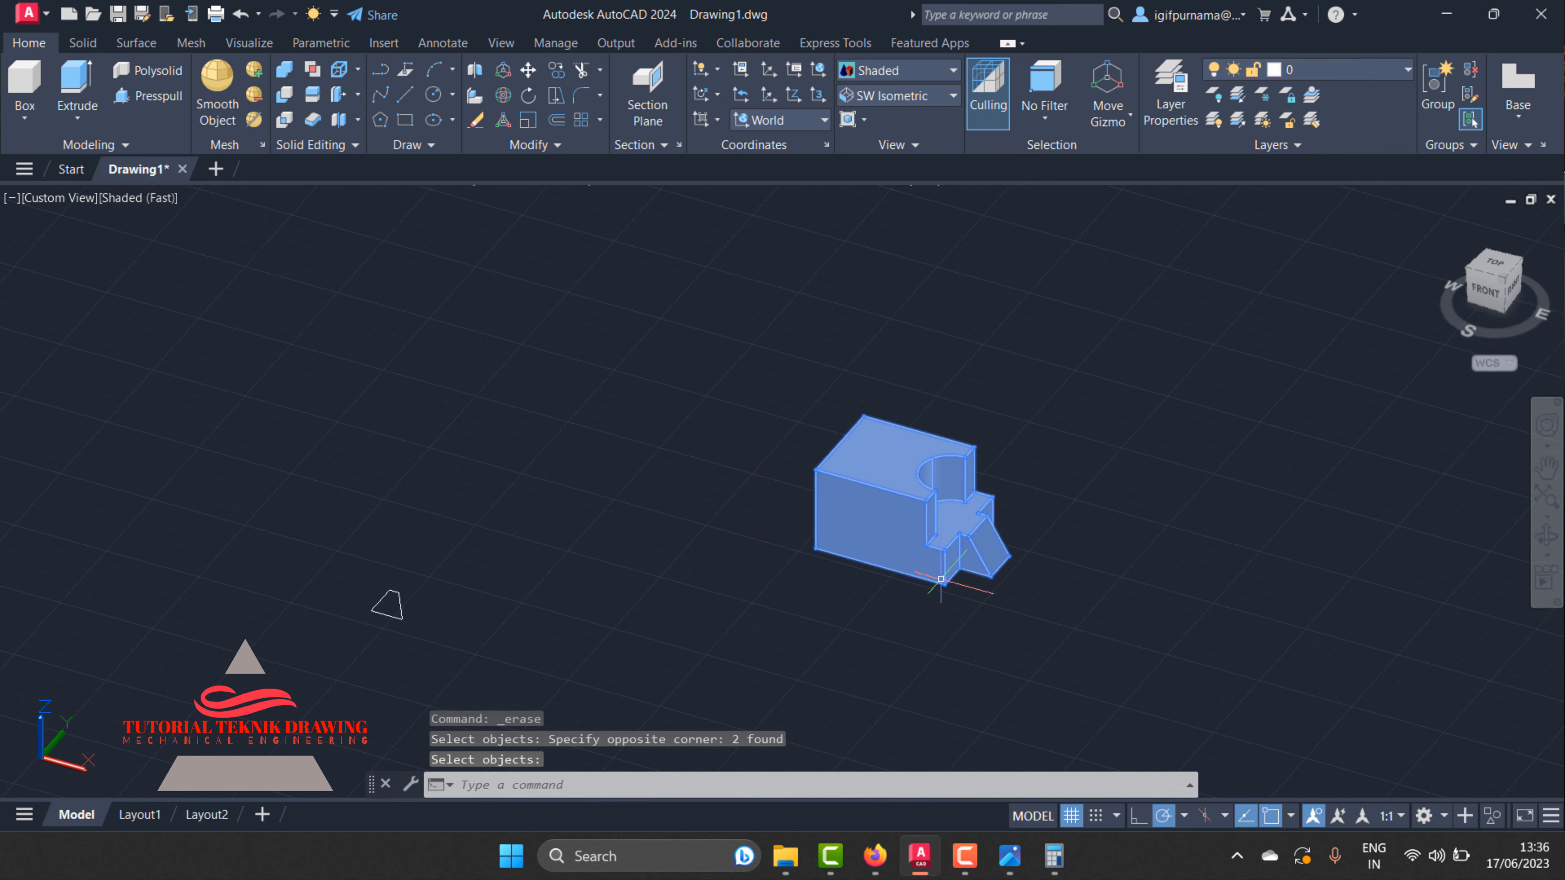
- Check the dimensions of the R40 curved recess in the reference image
scroll(779, 407, "up", 5)
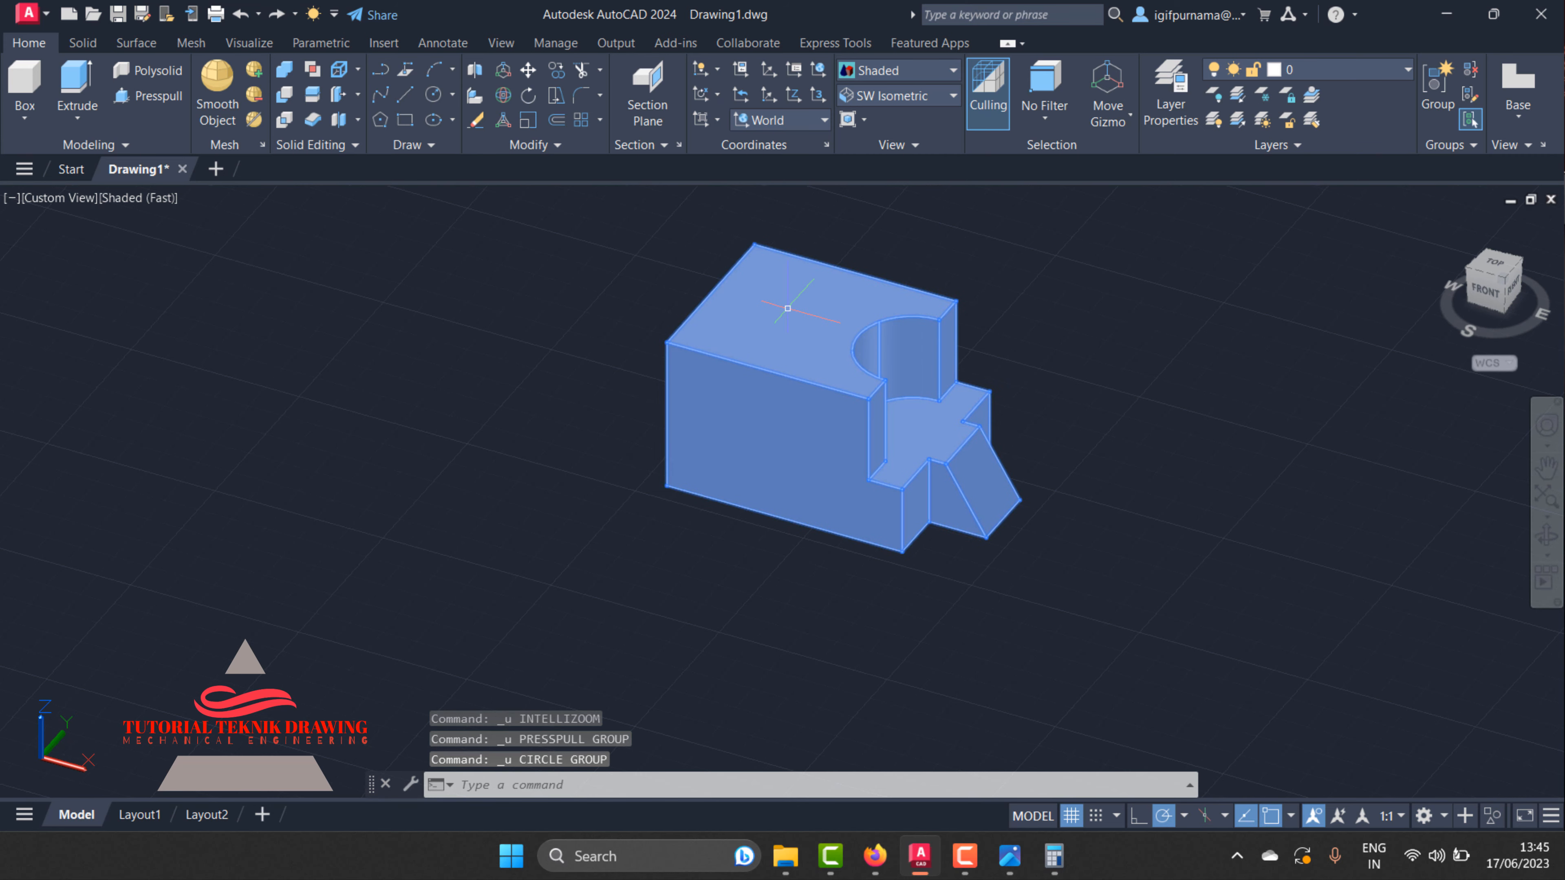
left_click(1009, 855)
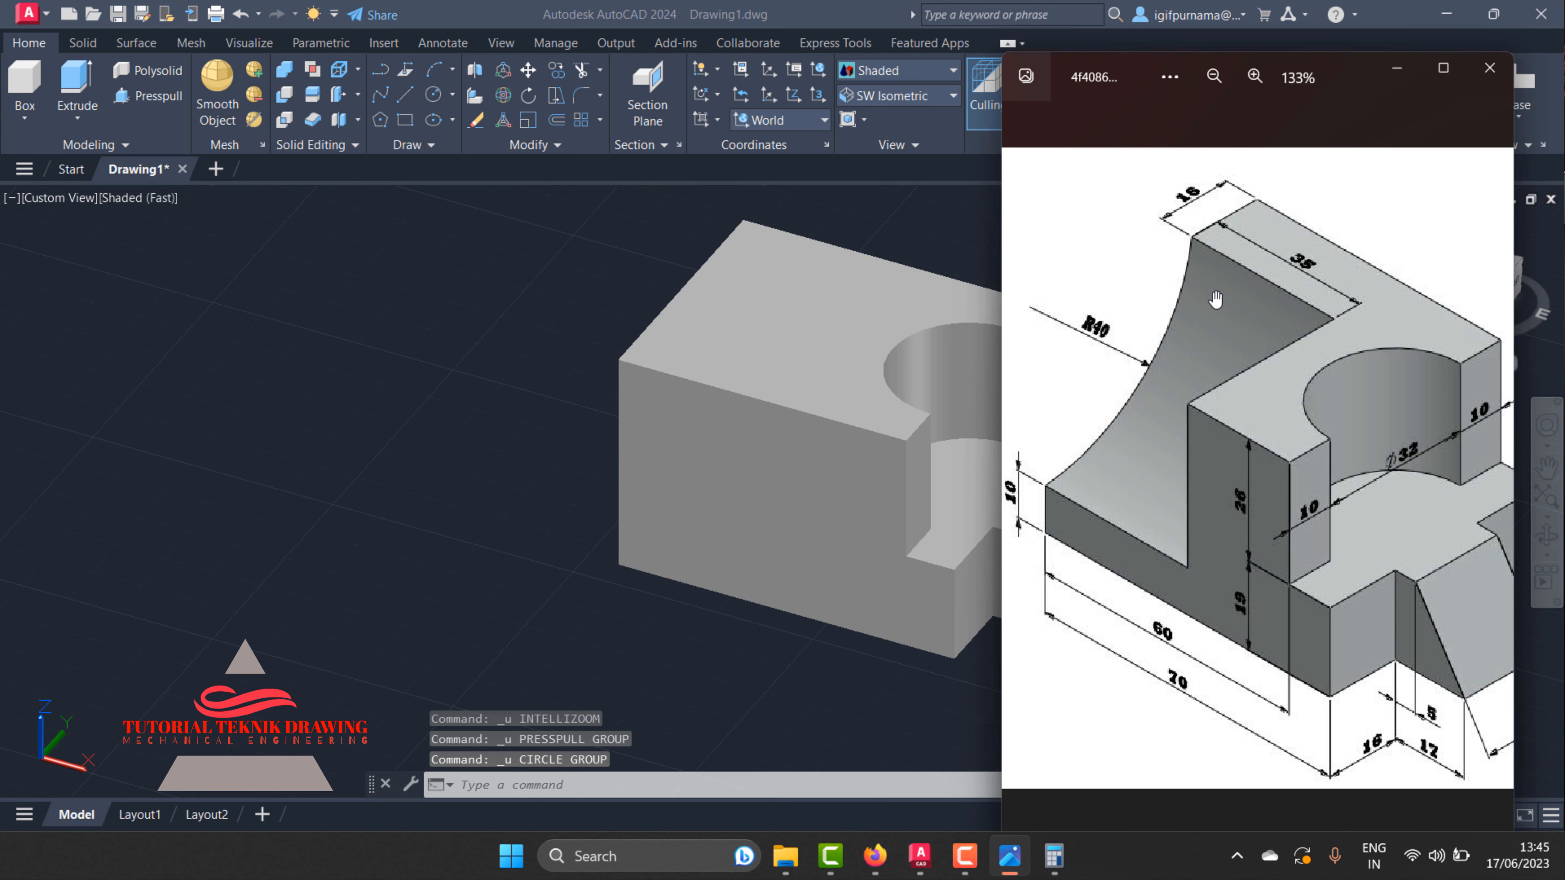
left_click(636, 738)
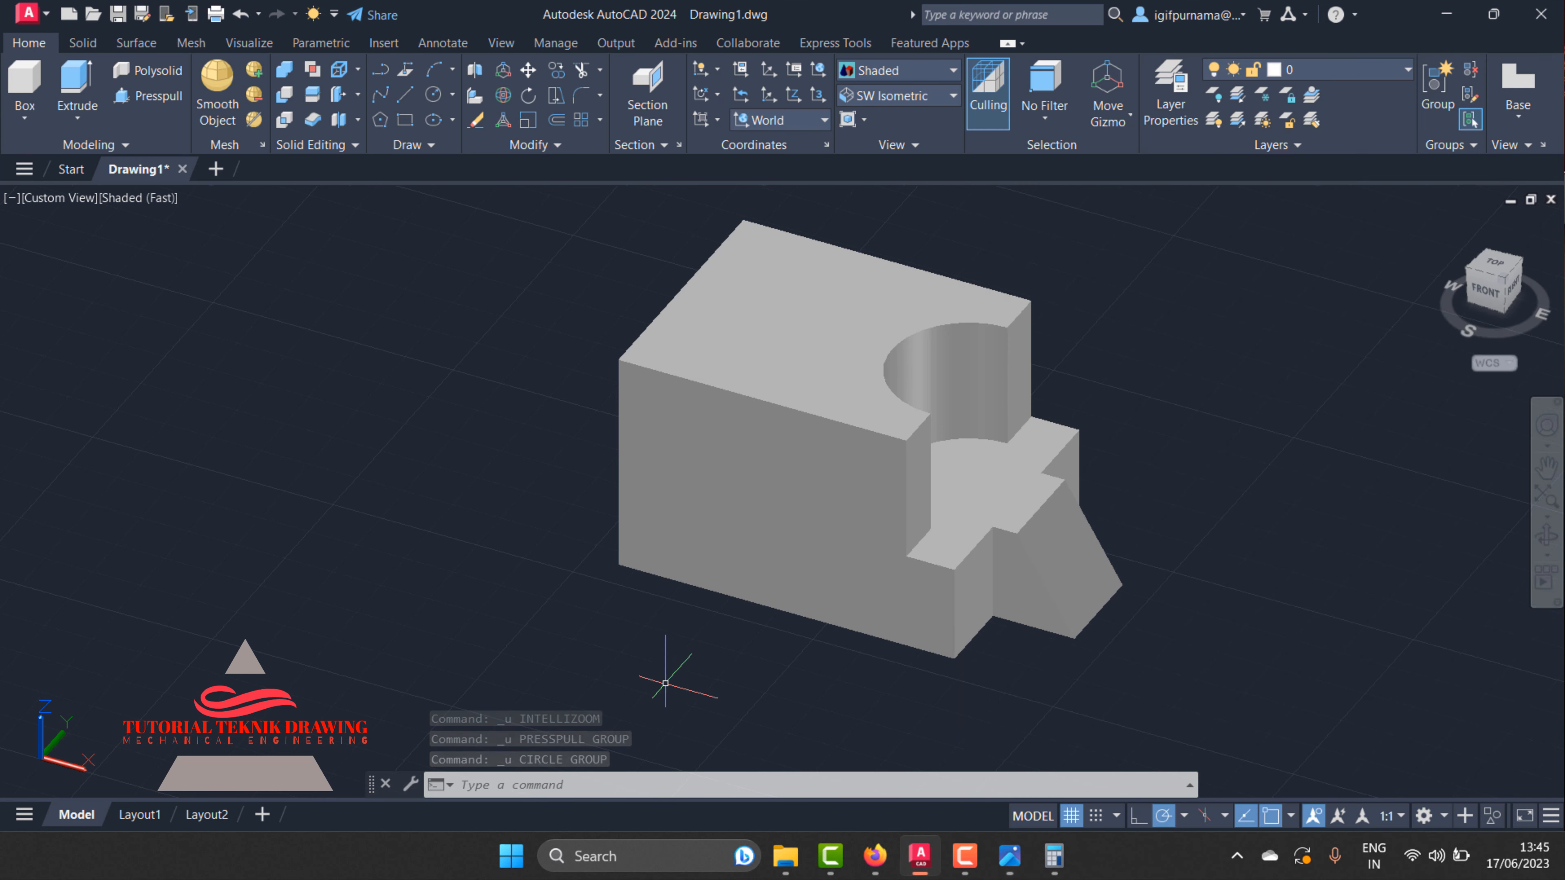
- Check the recess dimensions in the reference image and draw a 16-unit line along the flat end face's upper edge, starting at the far corner
left_click(1546, 535)
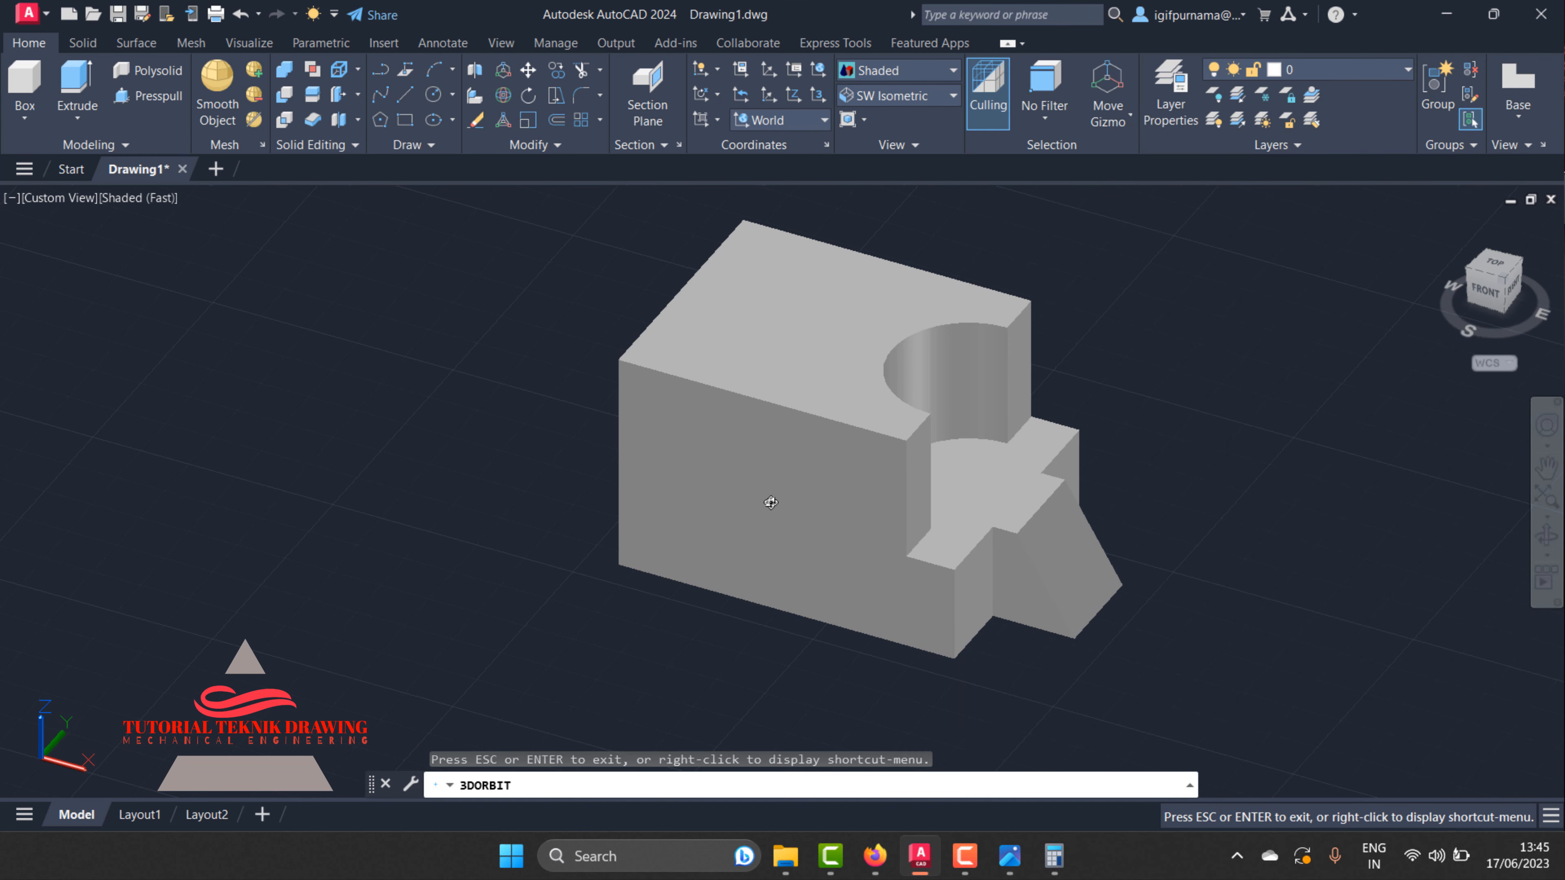
left_click_drag(770, 503, 919, 517)
right_click(853, 405)
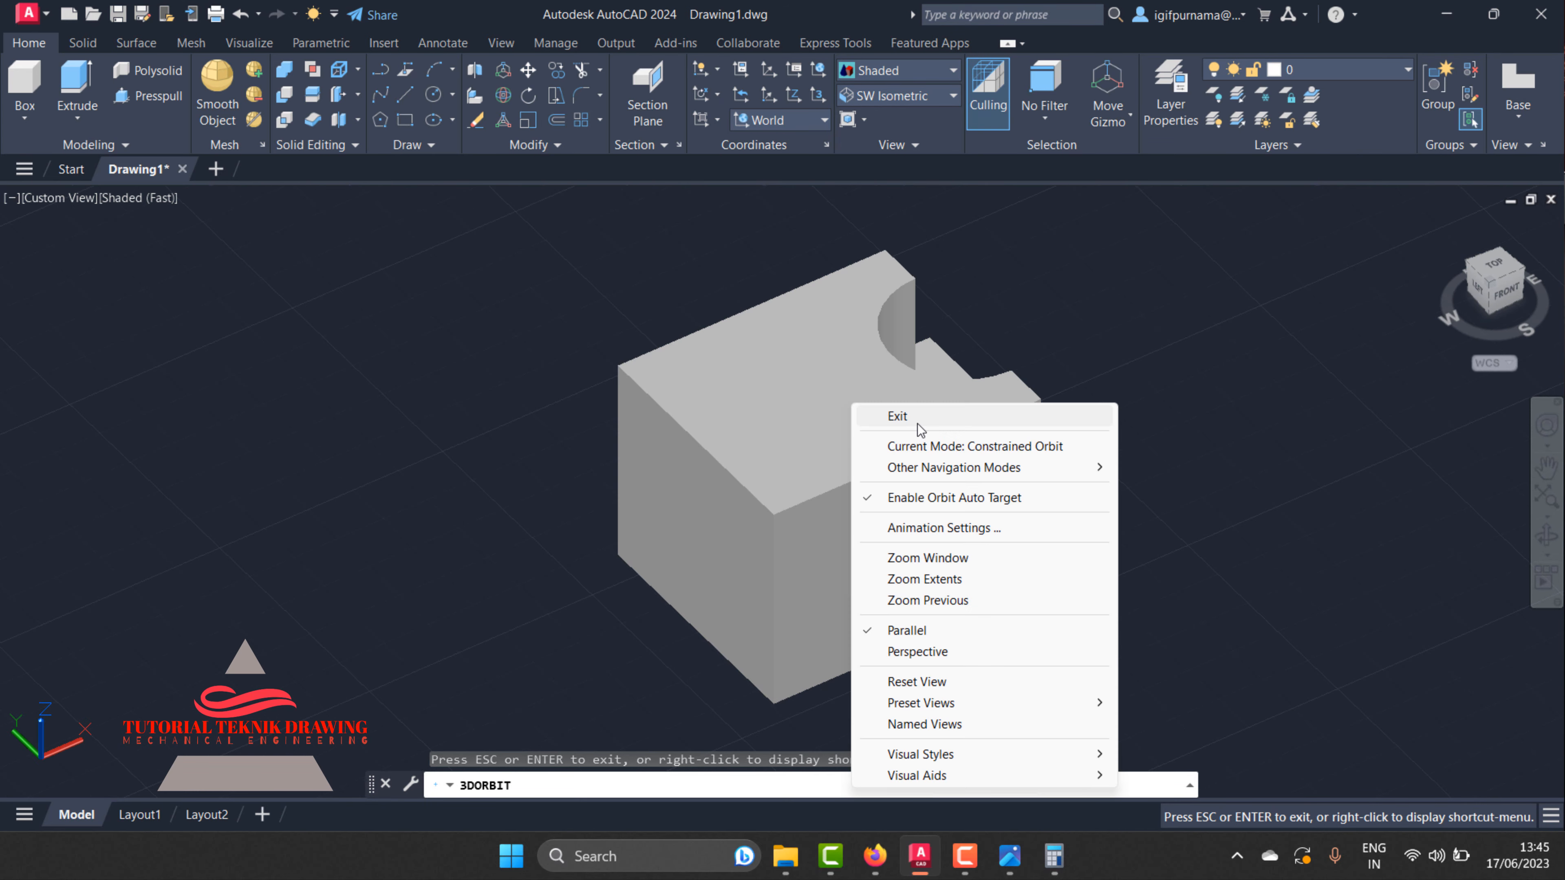
left_click(920, 416)
left_click(1009, 856)
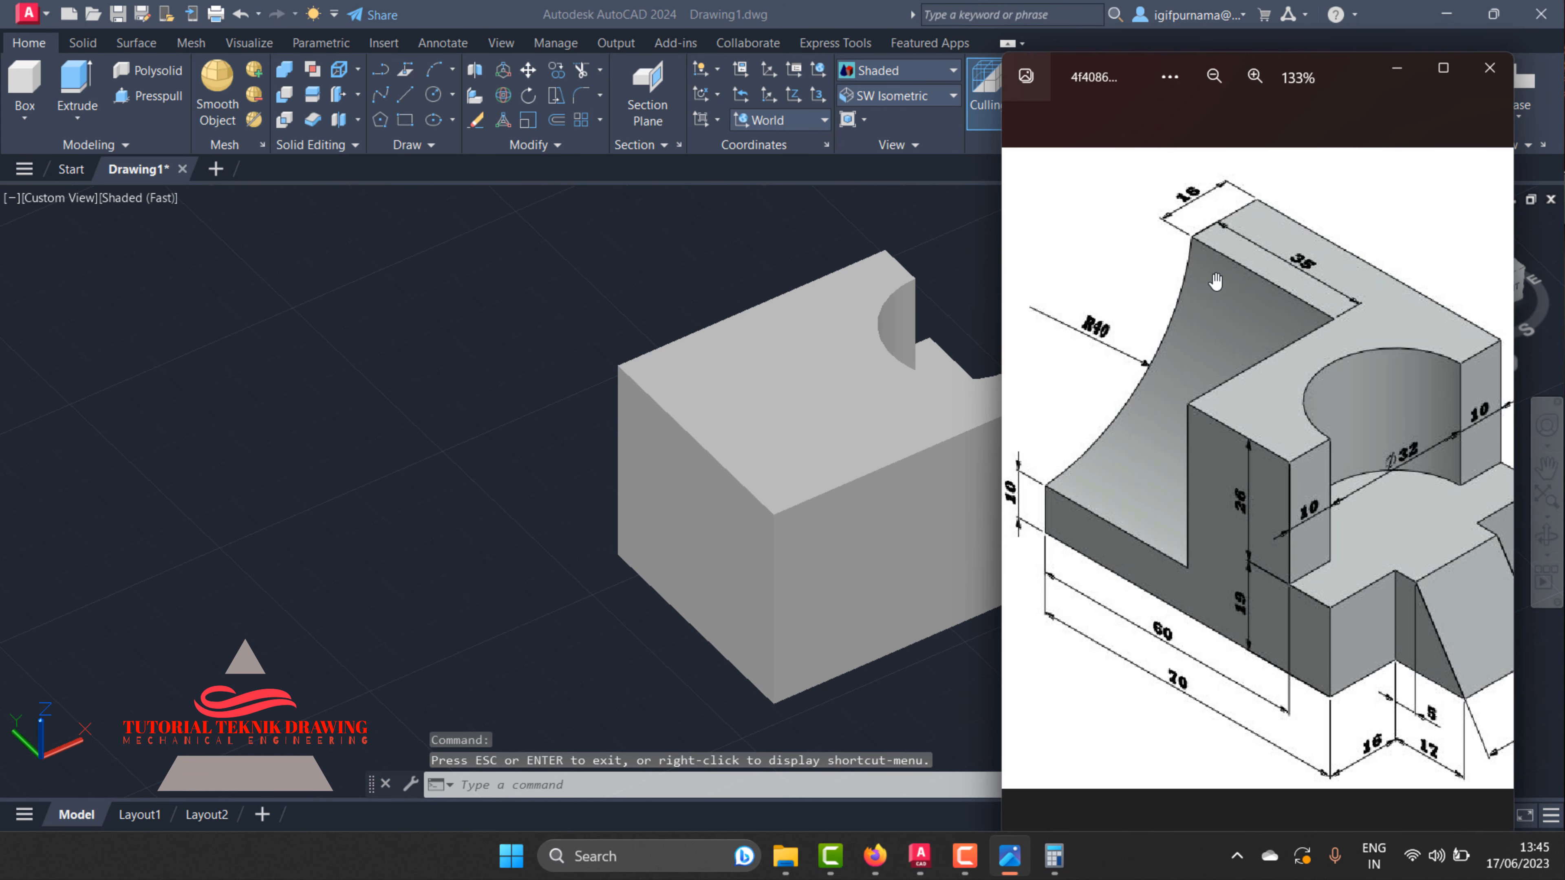
scroll(1092, 490, "down", 3)
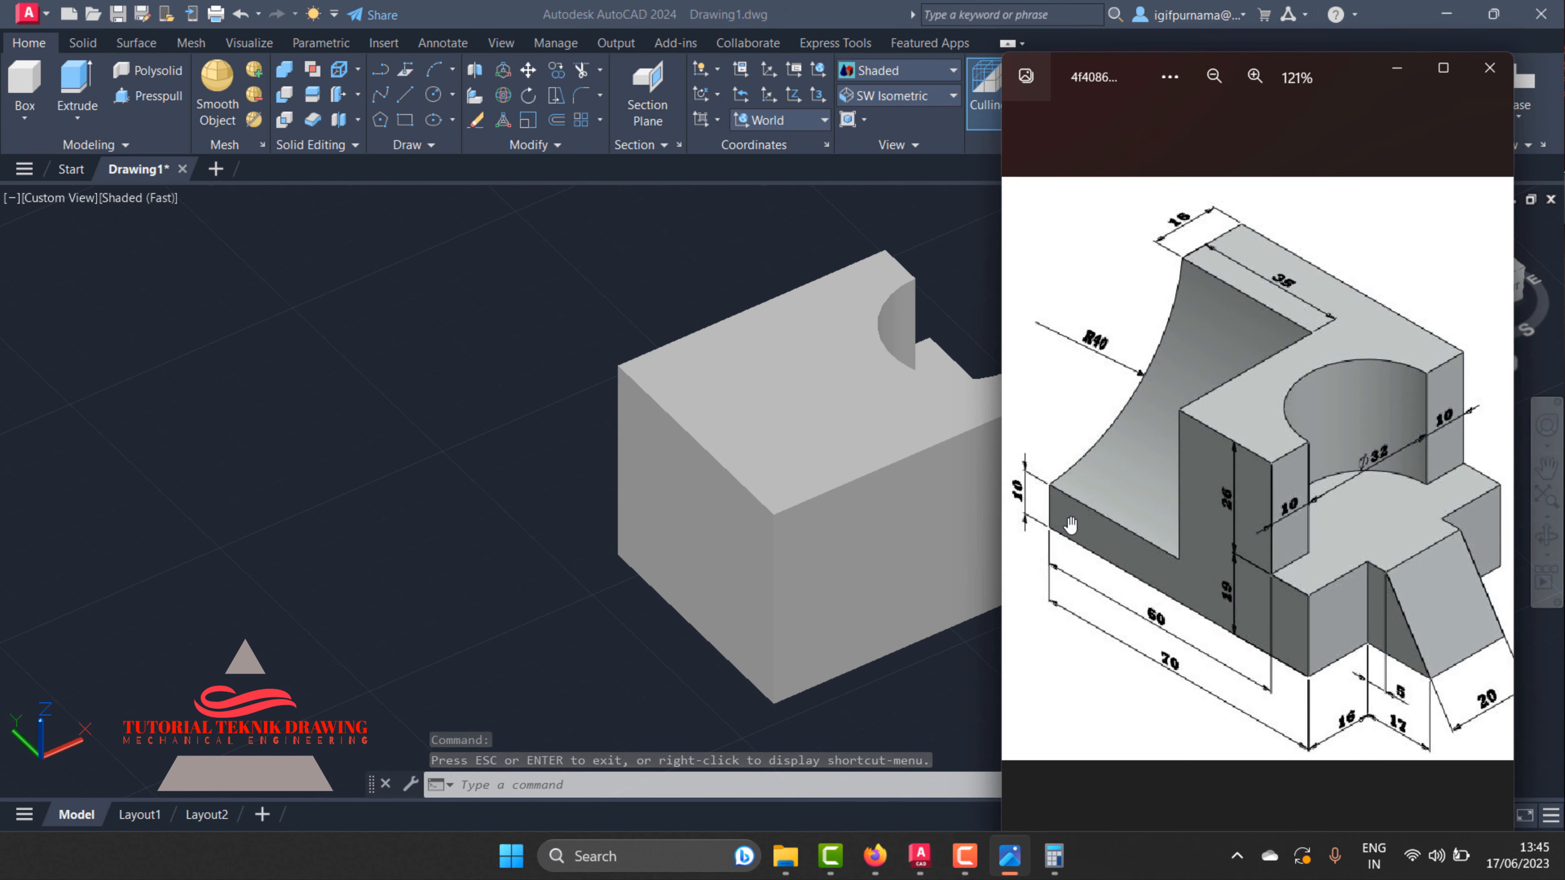
left_click(637, 563)
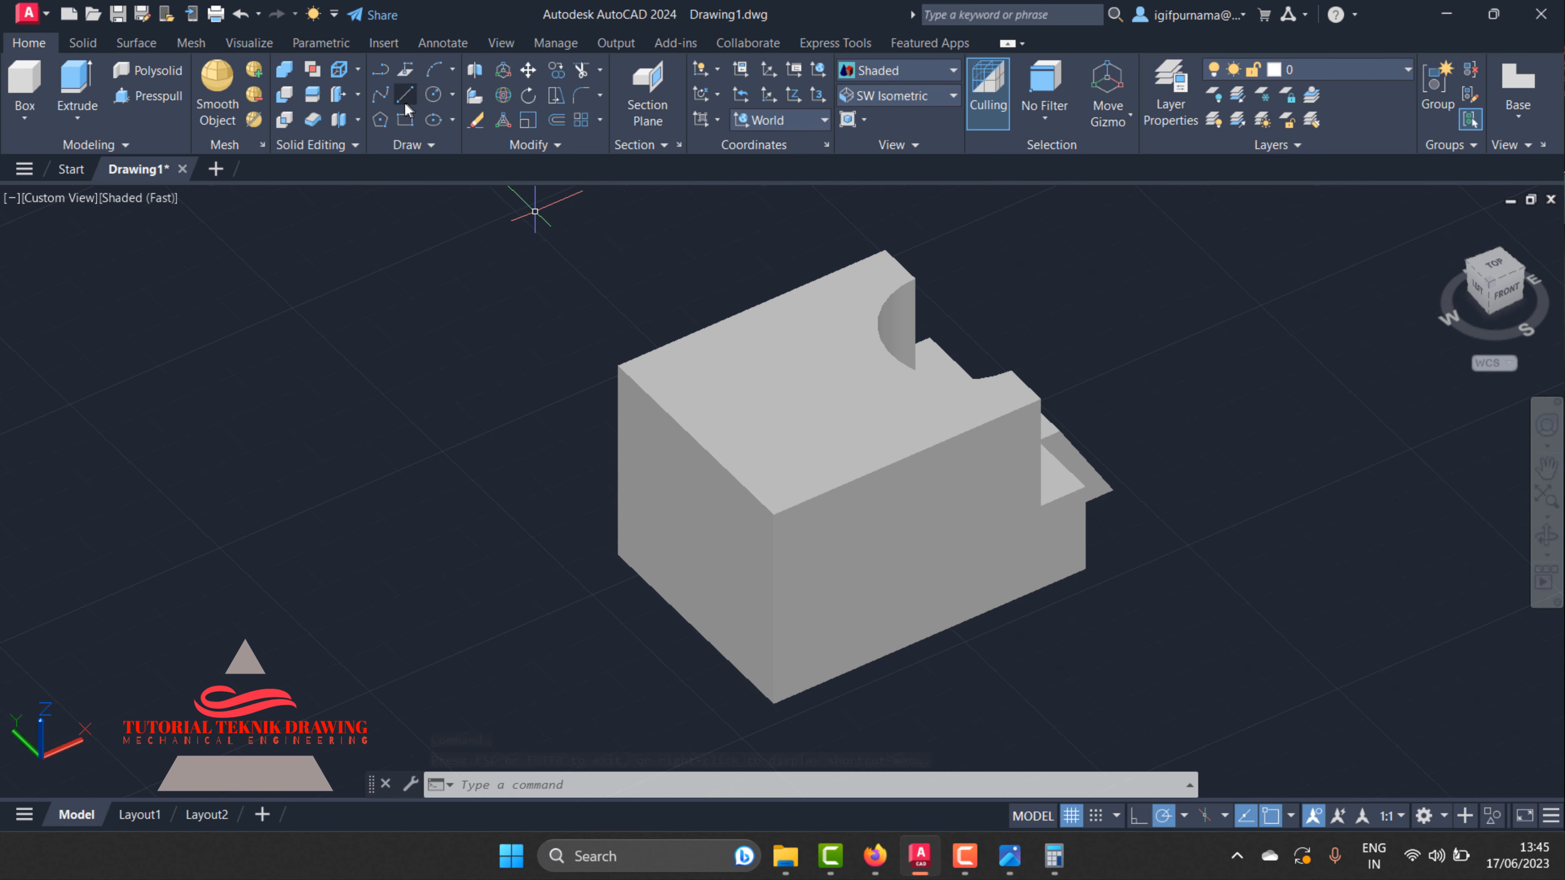
left_click(404, 99)
left_click(618, 364)
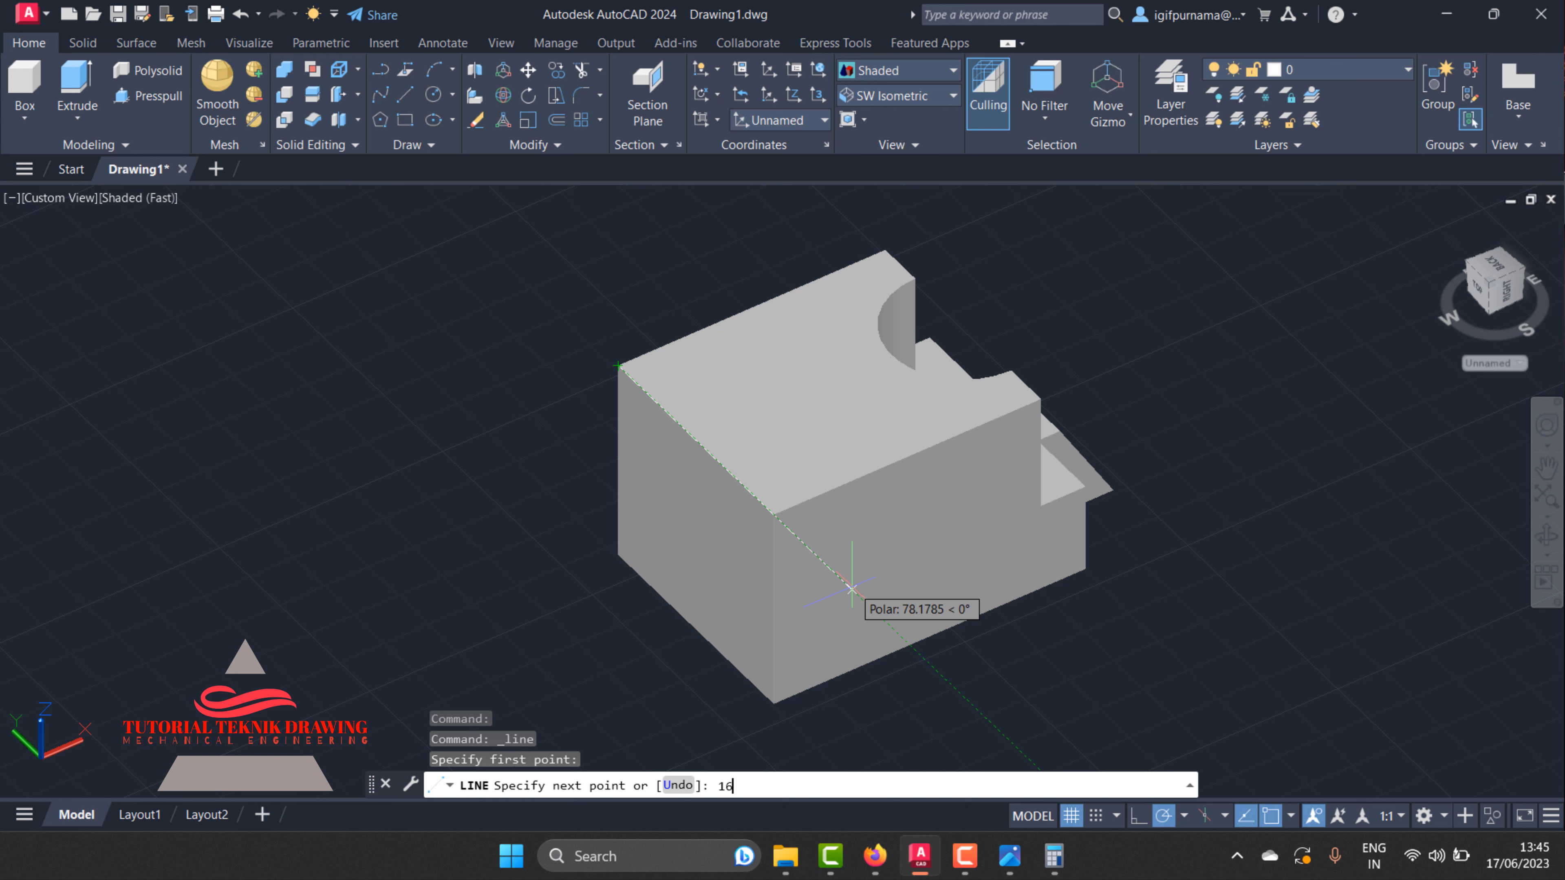
key("Return")
key("Return")
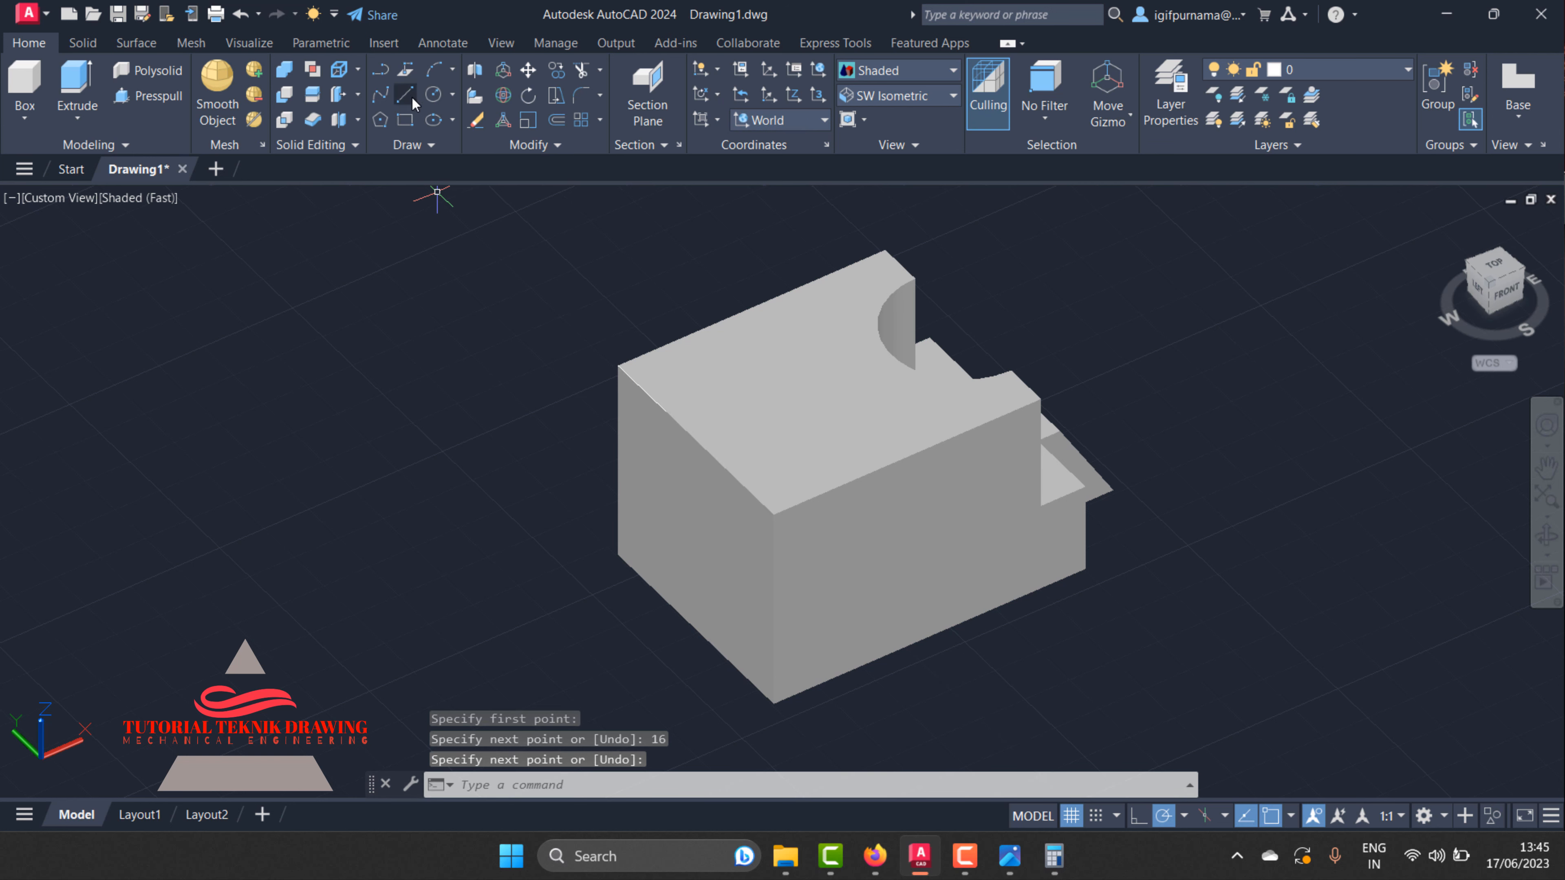
- Draw a 10-unit vertical line upward from the near lower corner of the same end face
left_click(405, 96)
left_click(774, 702)
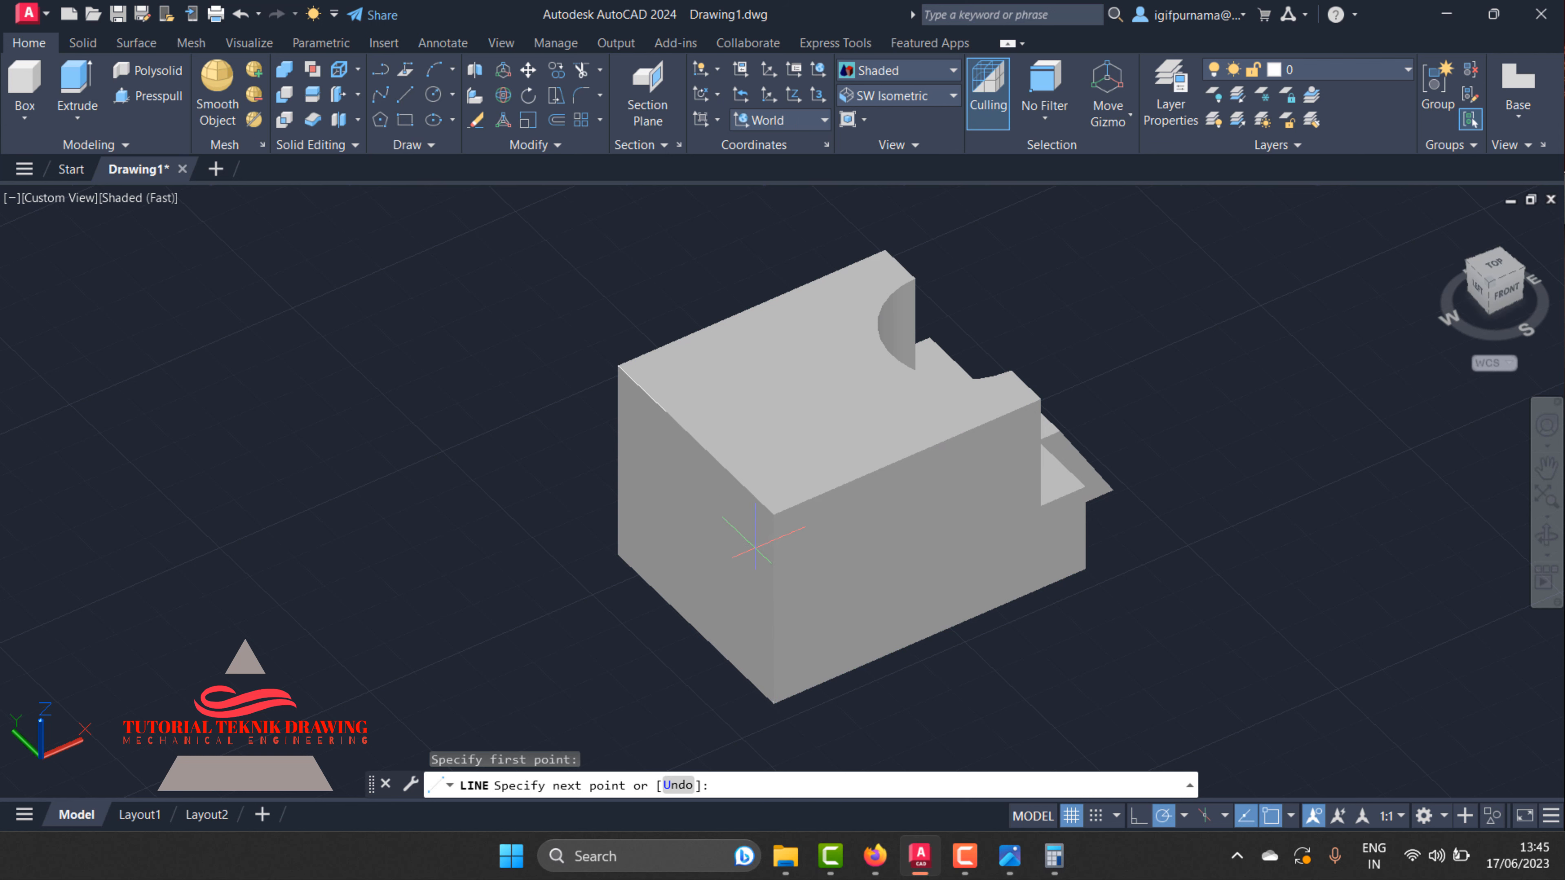
scroll(759, 525, "down", 4)
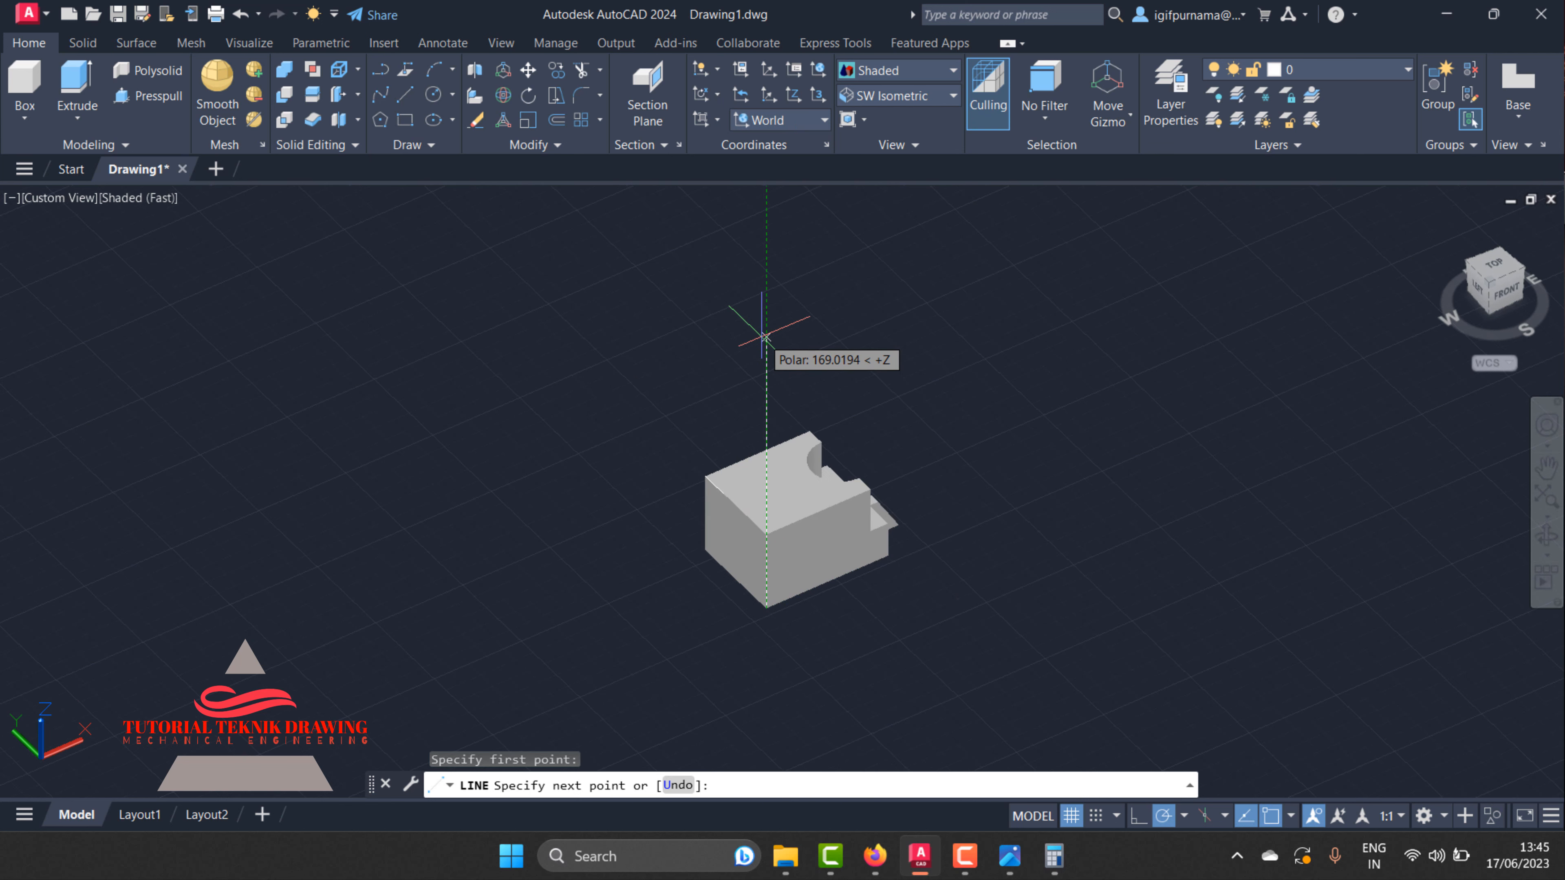
type("10")
key("Return")
key("Return")
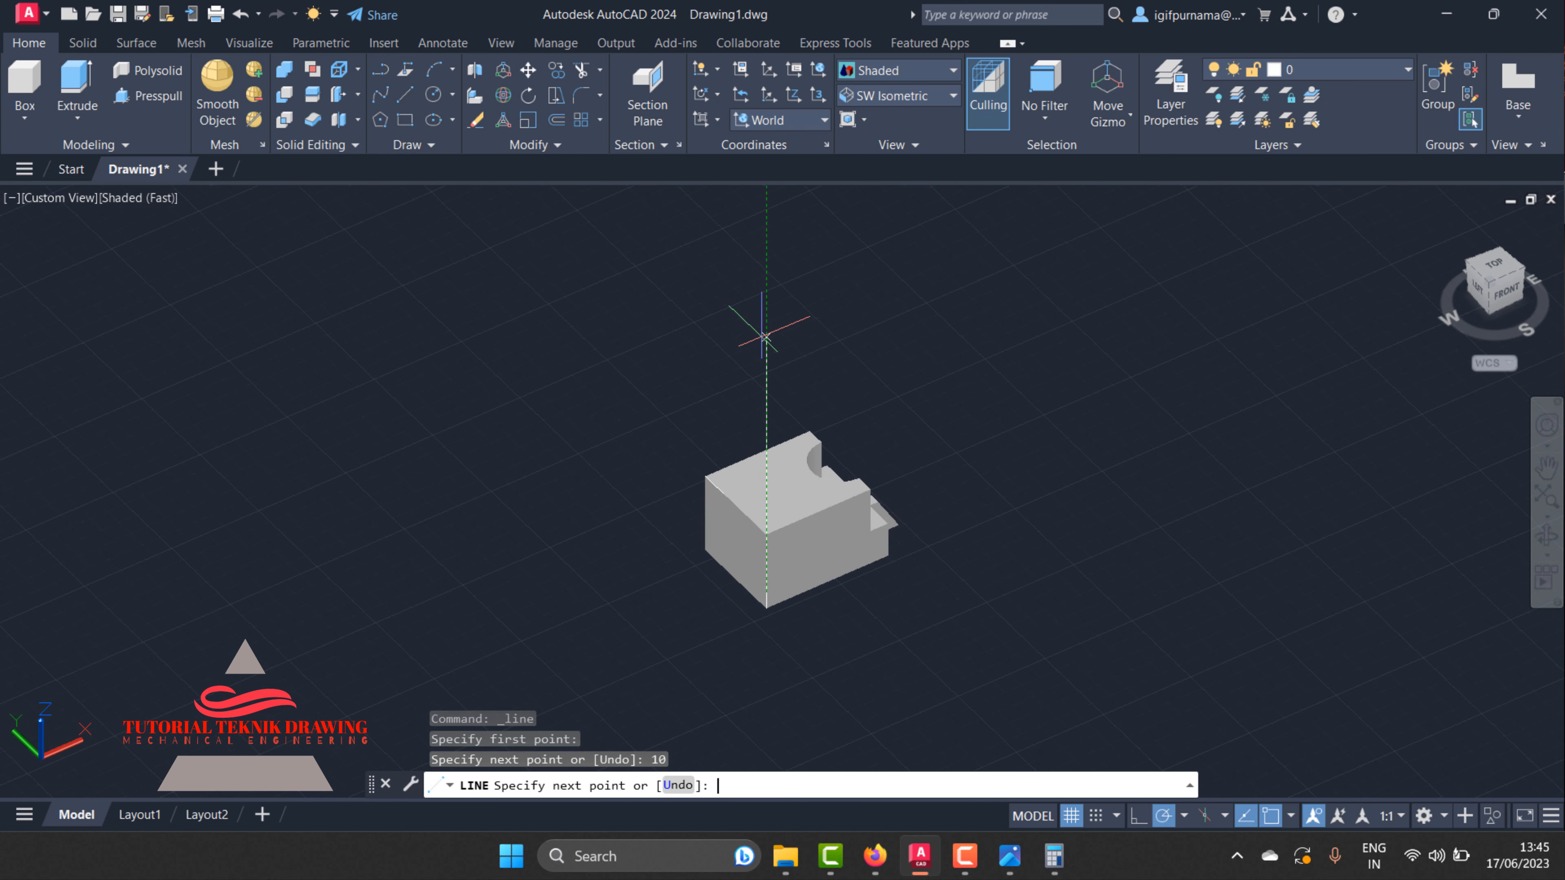
- Turn the solid to the Left view so the flat end face is seen straight on
scroll(780, 610, "up", 6)
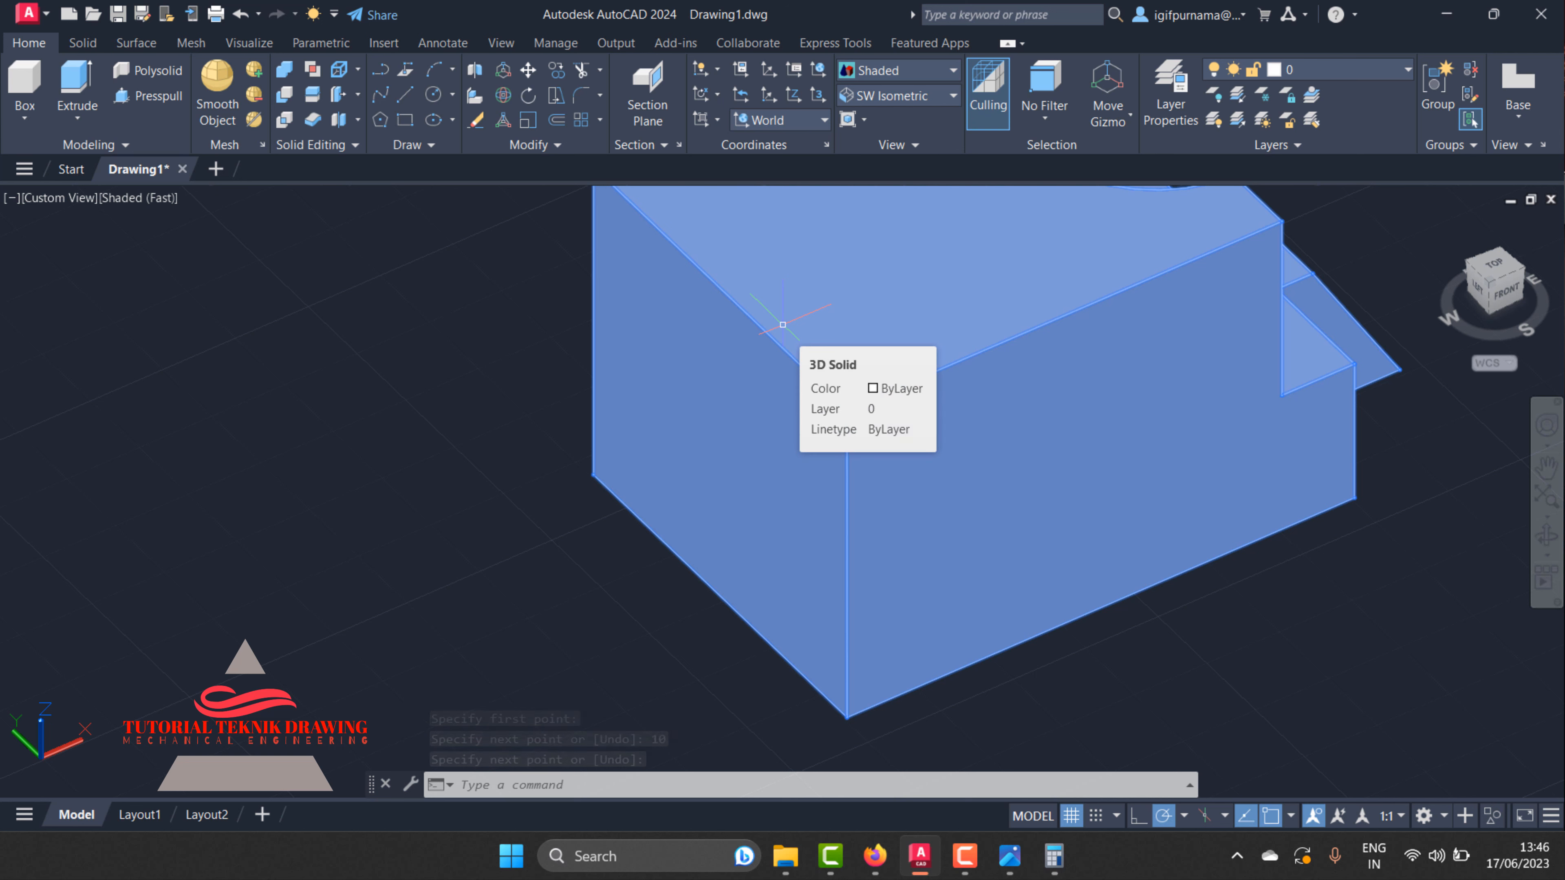
left_click(1547, 537)
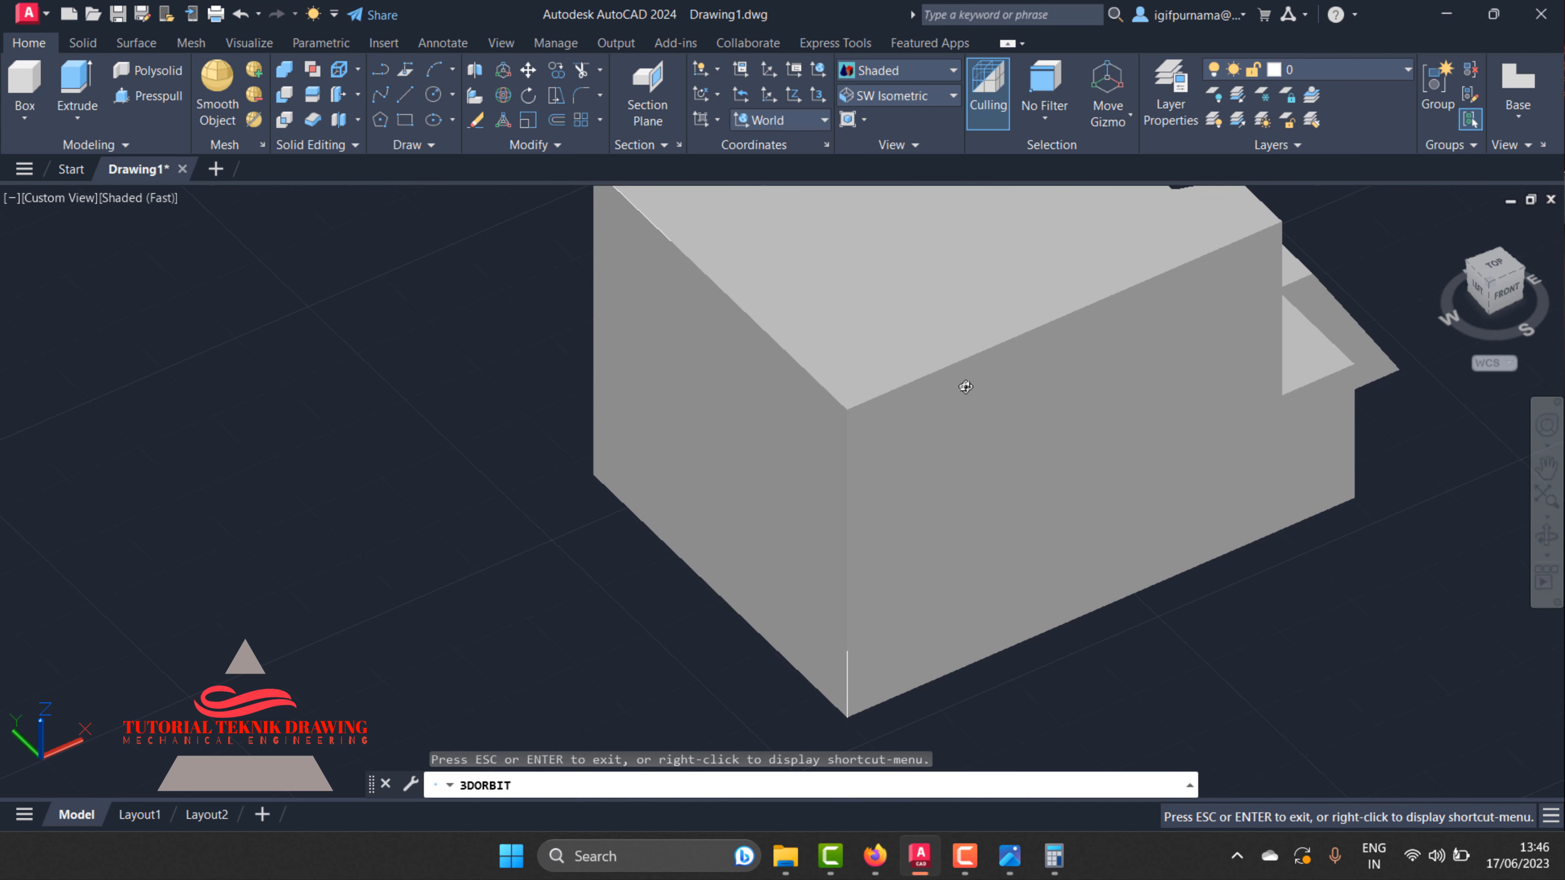
left_click_drag(968, 384, 1010, 324)
right_click(1002, 320)
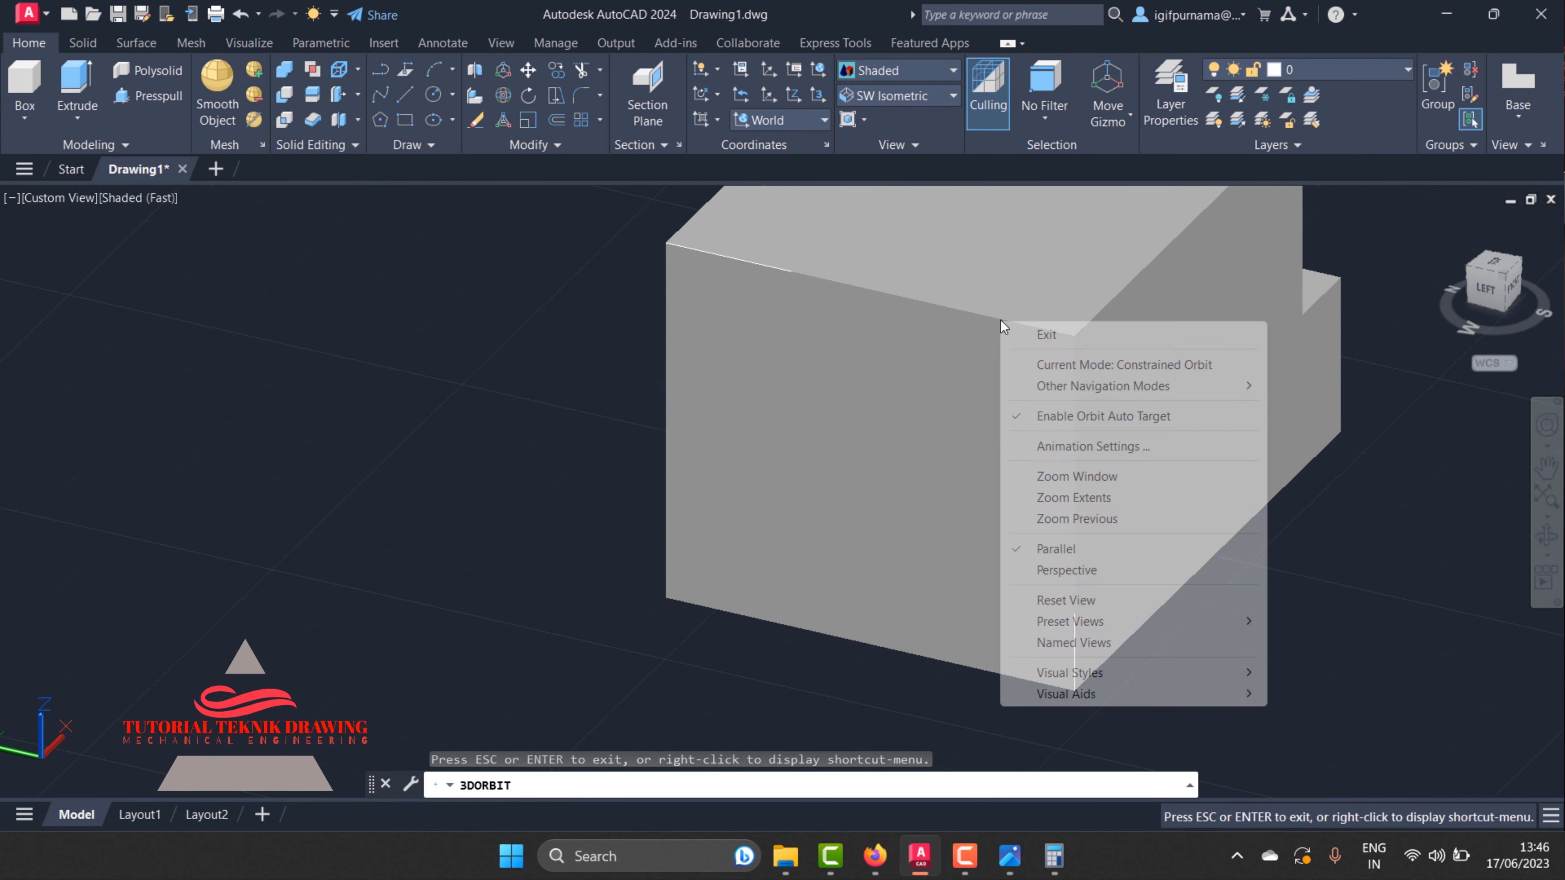
left_click(1027, 335)
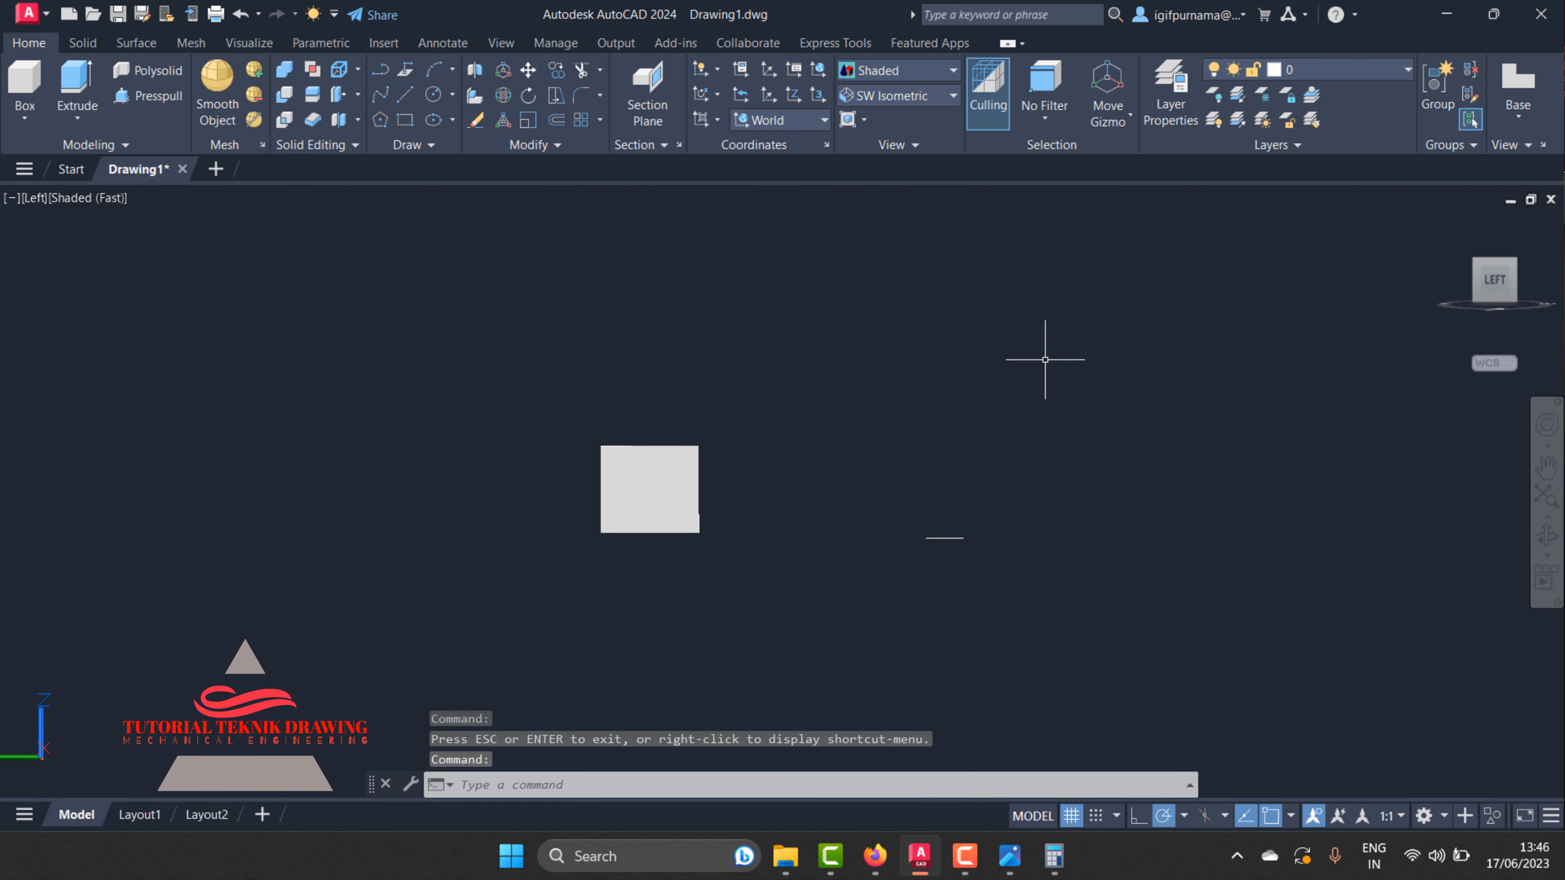
scroll(585, 472, "up", 3)
scroll(713, 485, "up", 3)
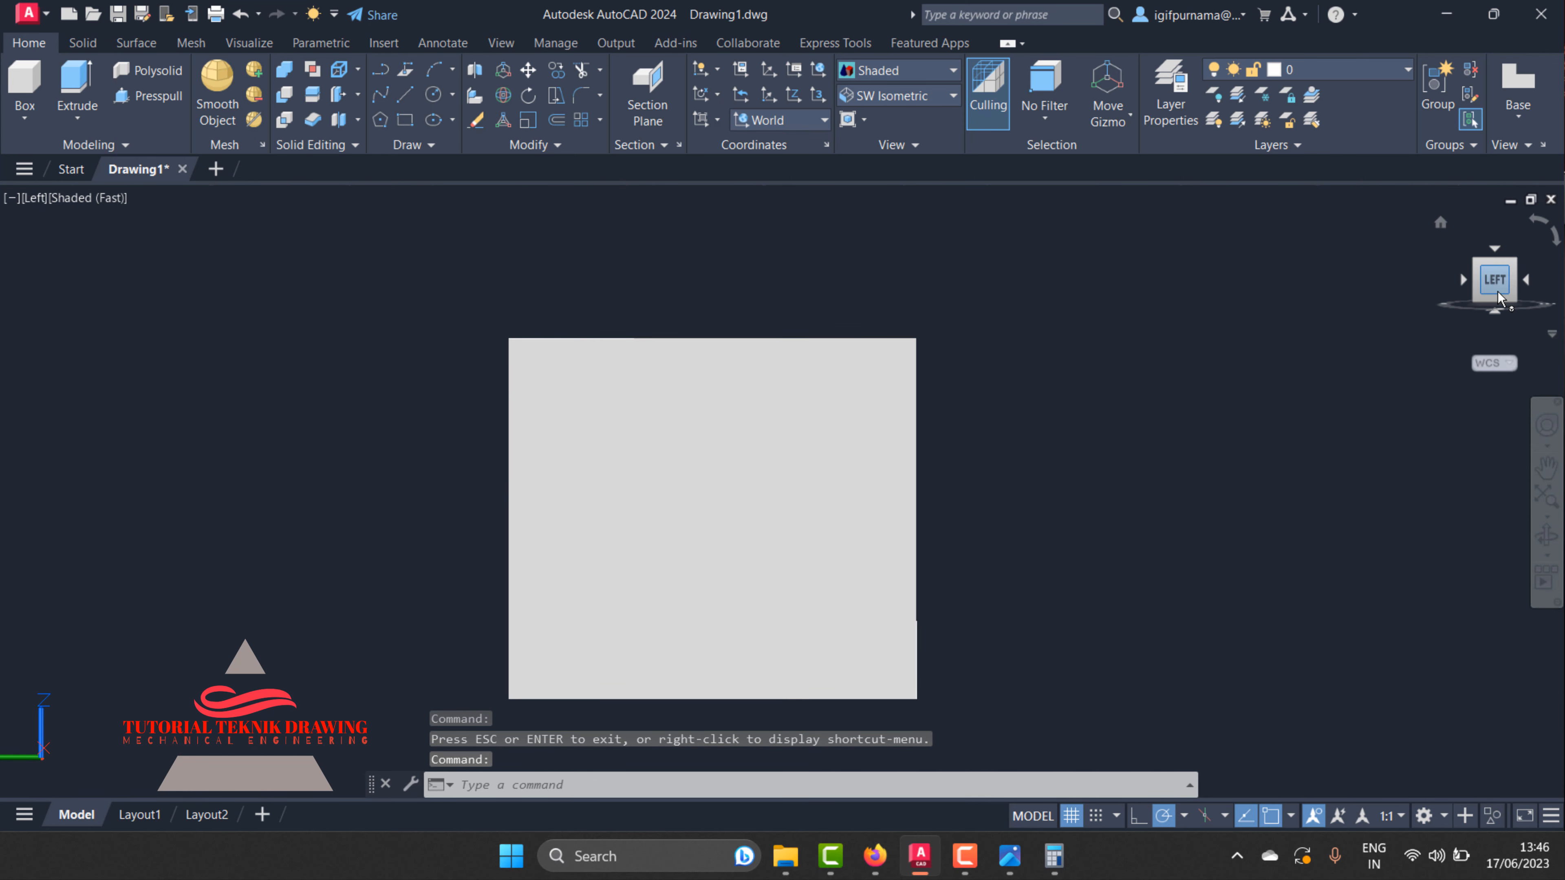
- Align the UCS to the current view and set the visual style to 2D Wireframe
left_click(757, 122)
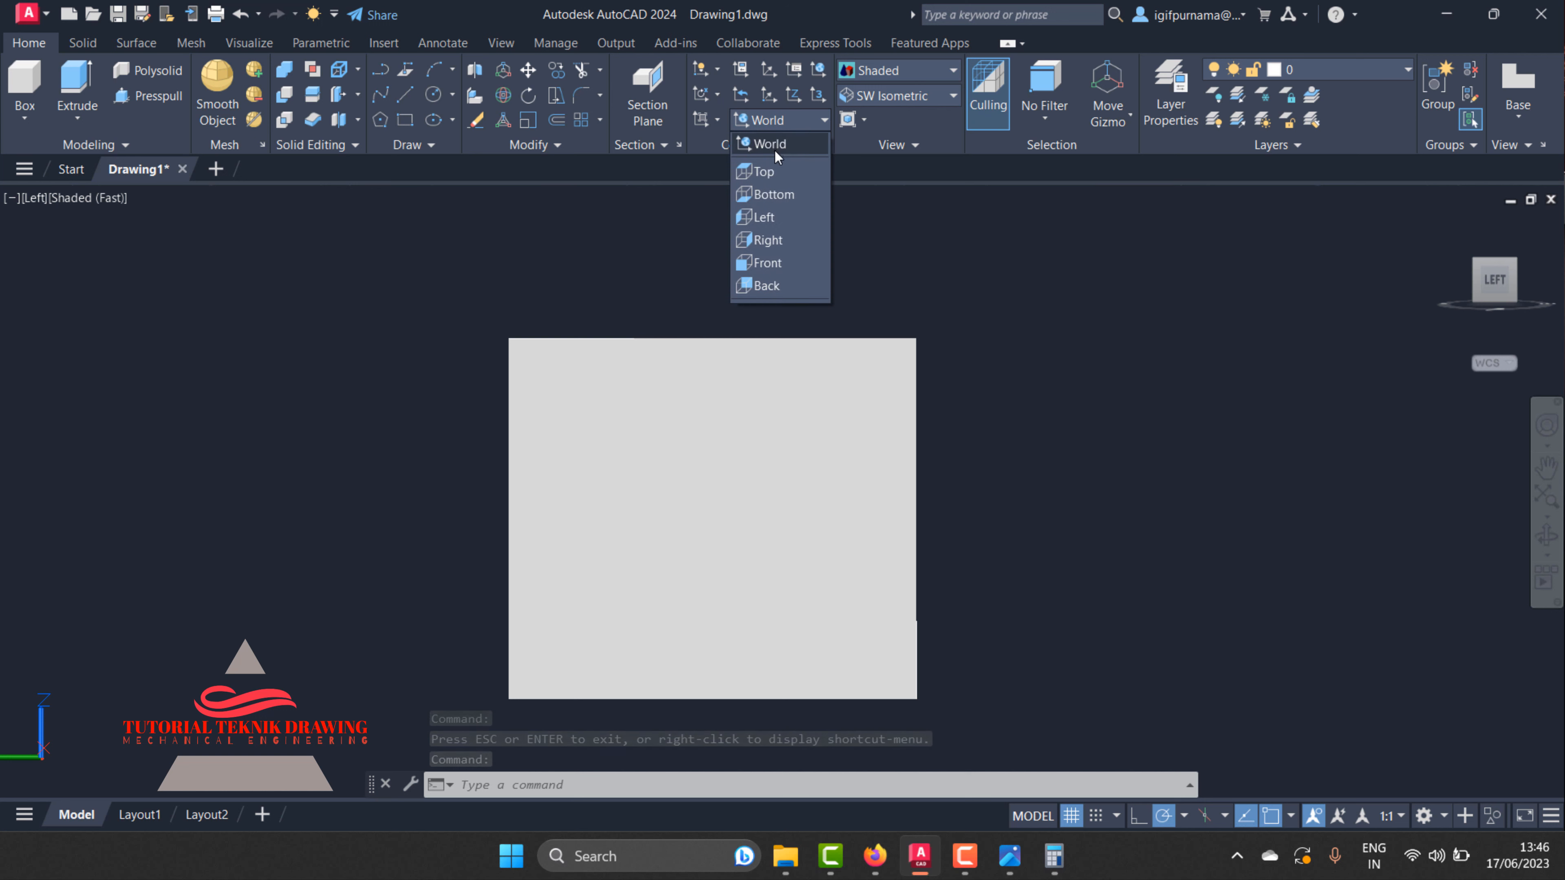
left_click(759, 148)
left_click(721, 121)
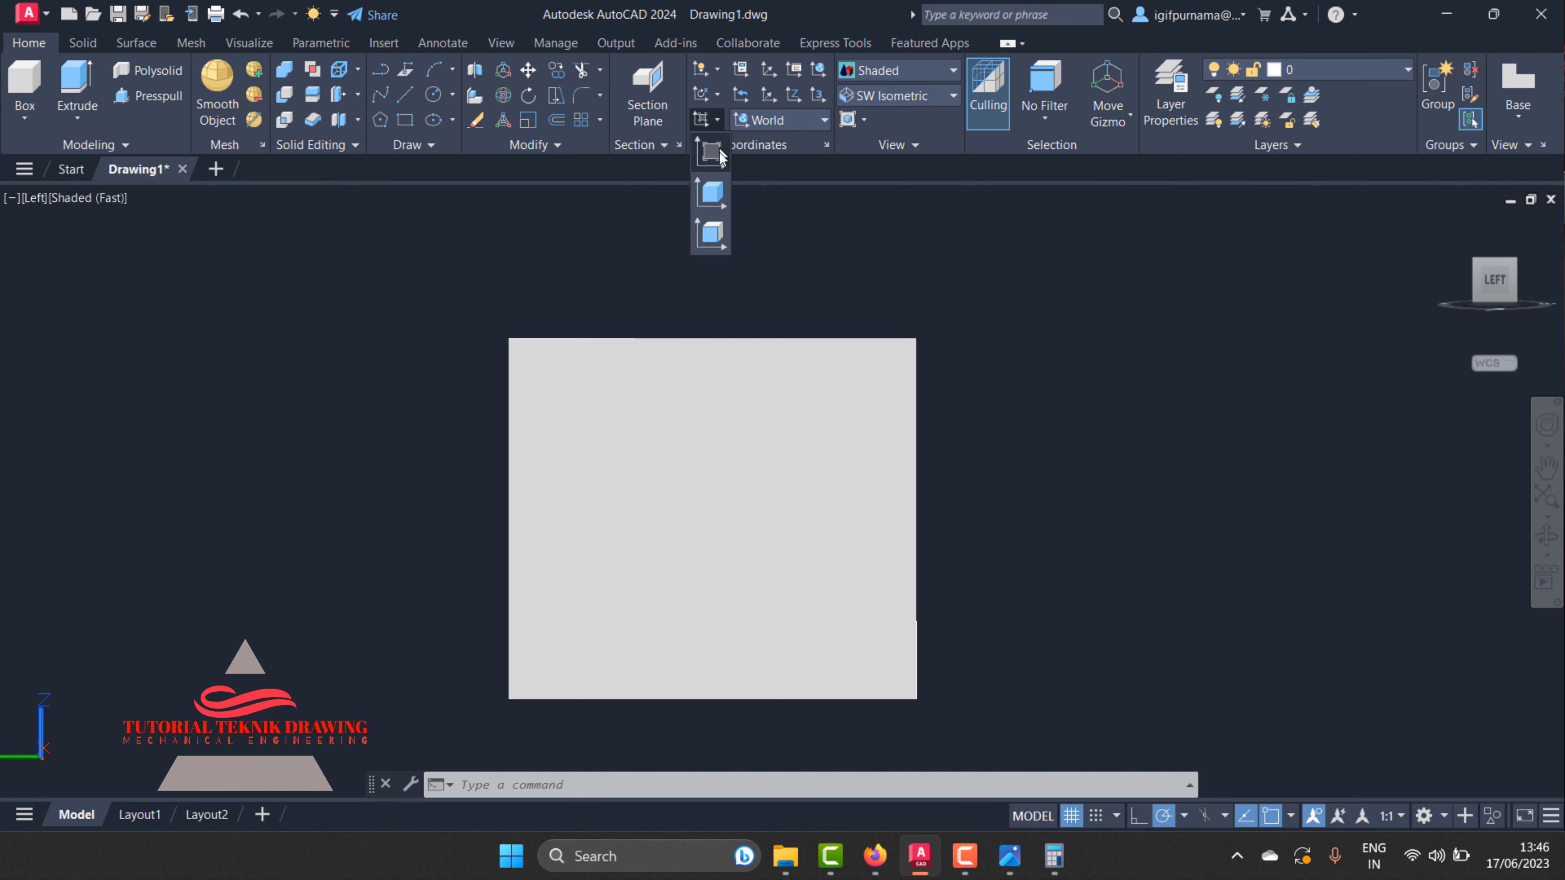
left_click(702, 160)
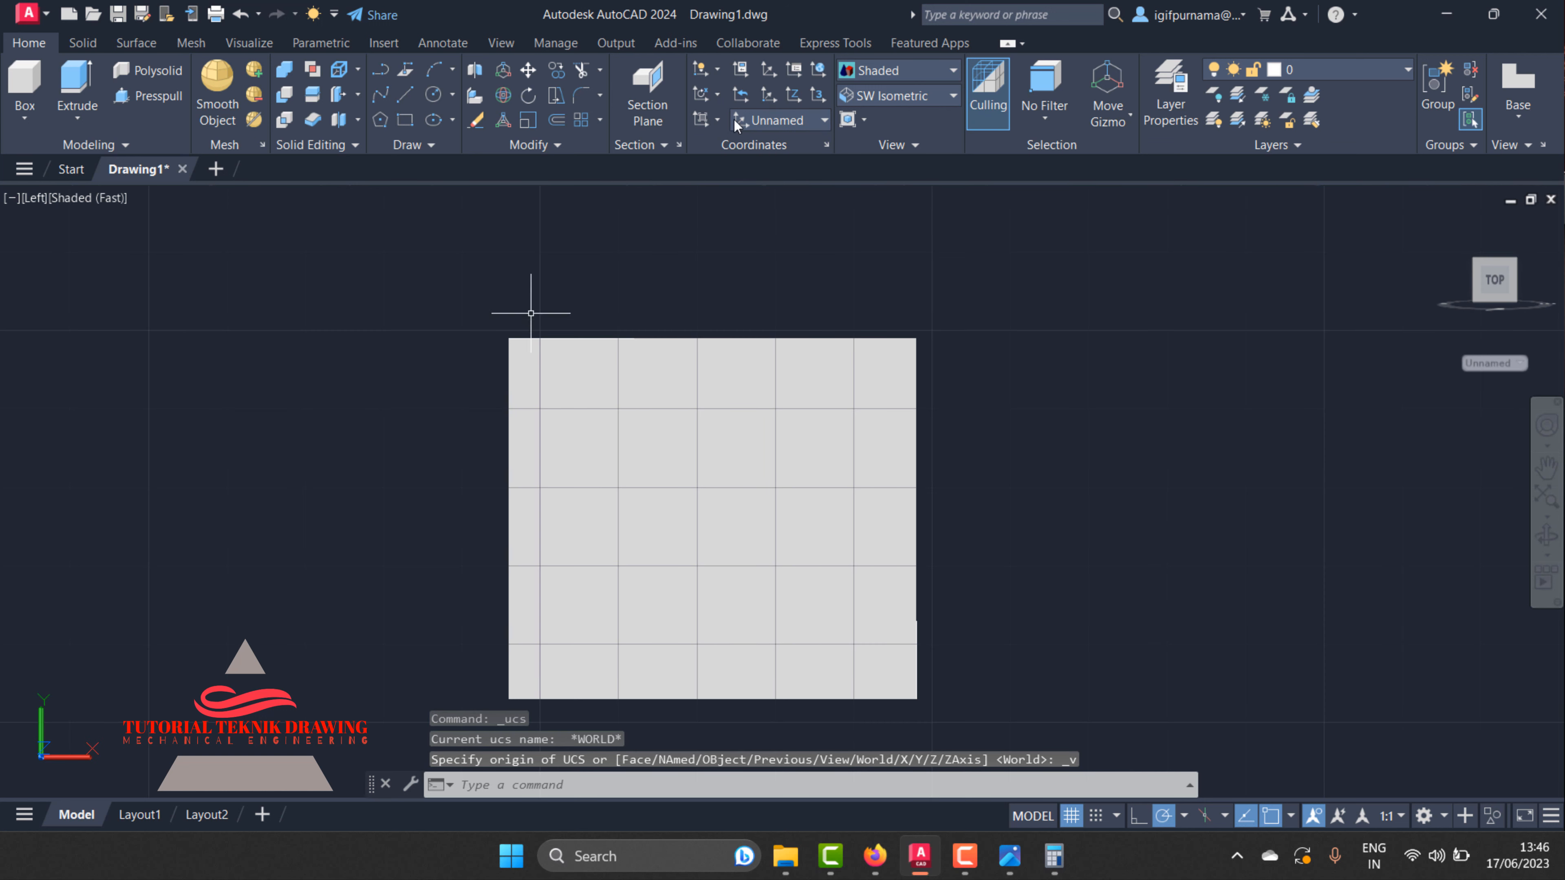
left_click(894, 71)
left_click(882, 120)
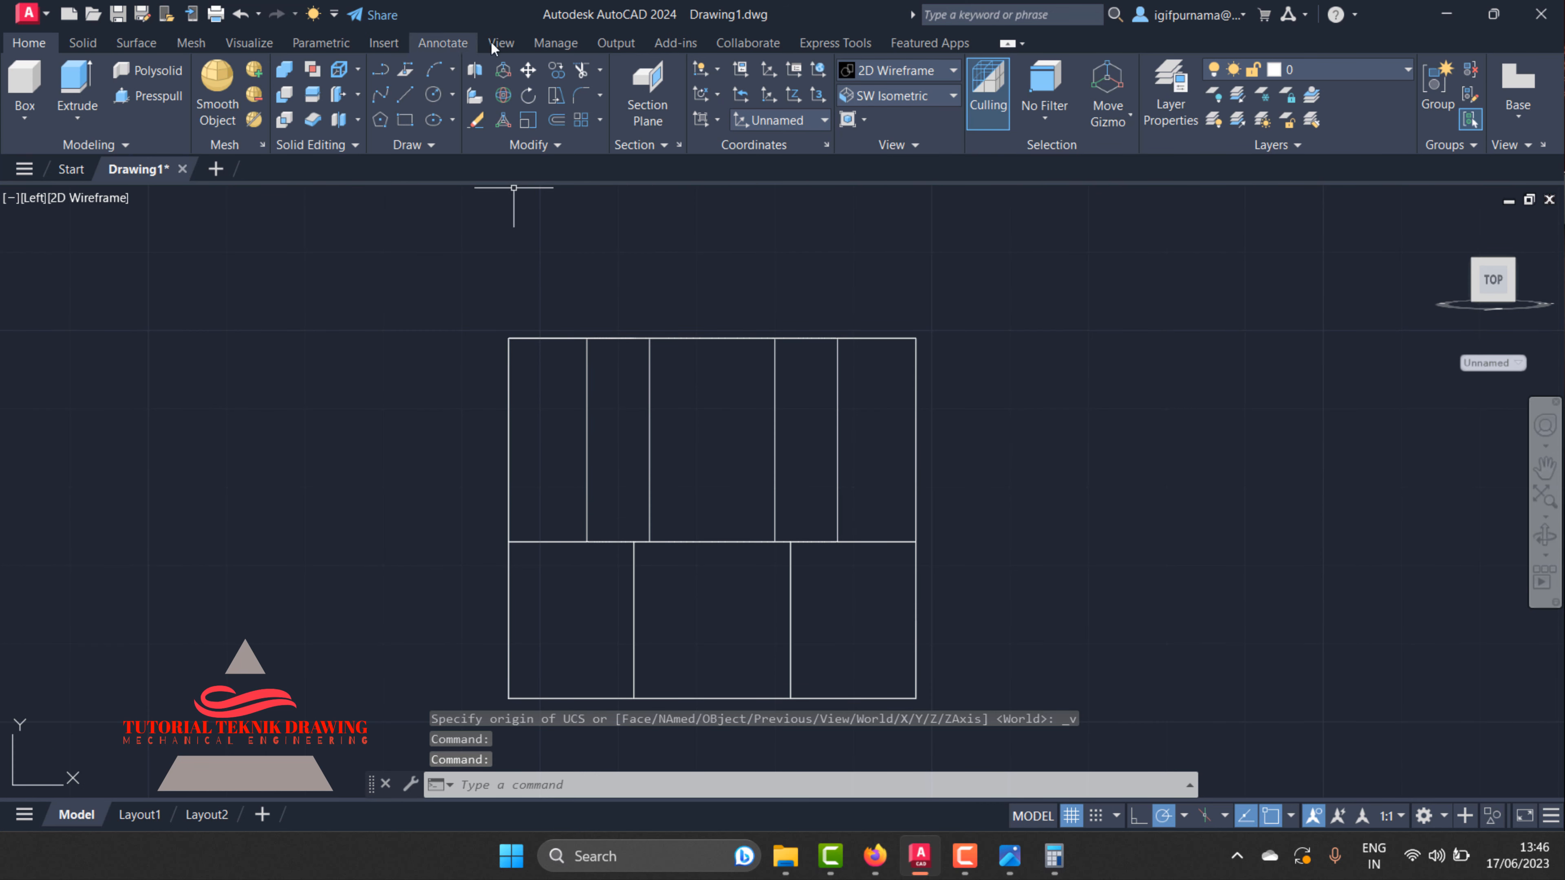
left_click(435, 74)
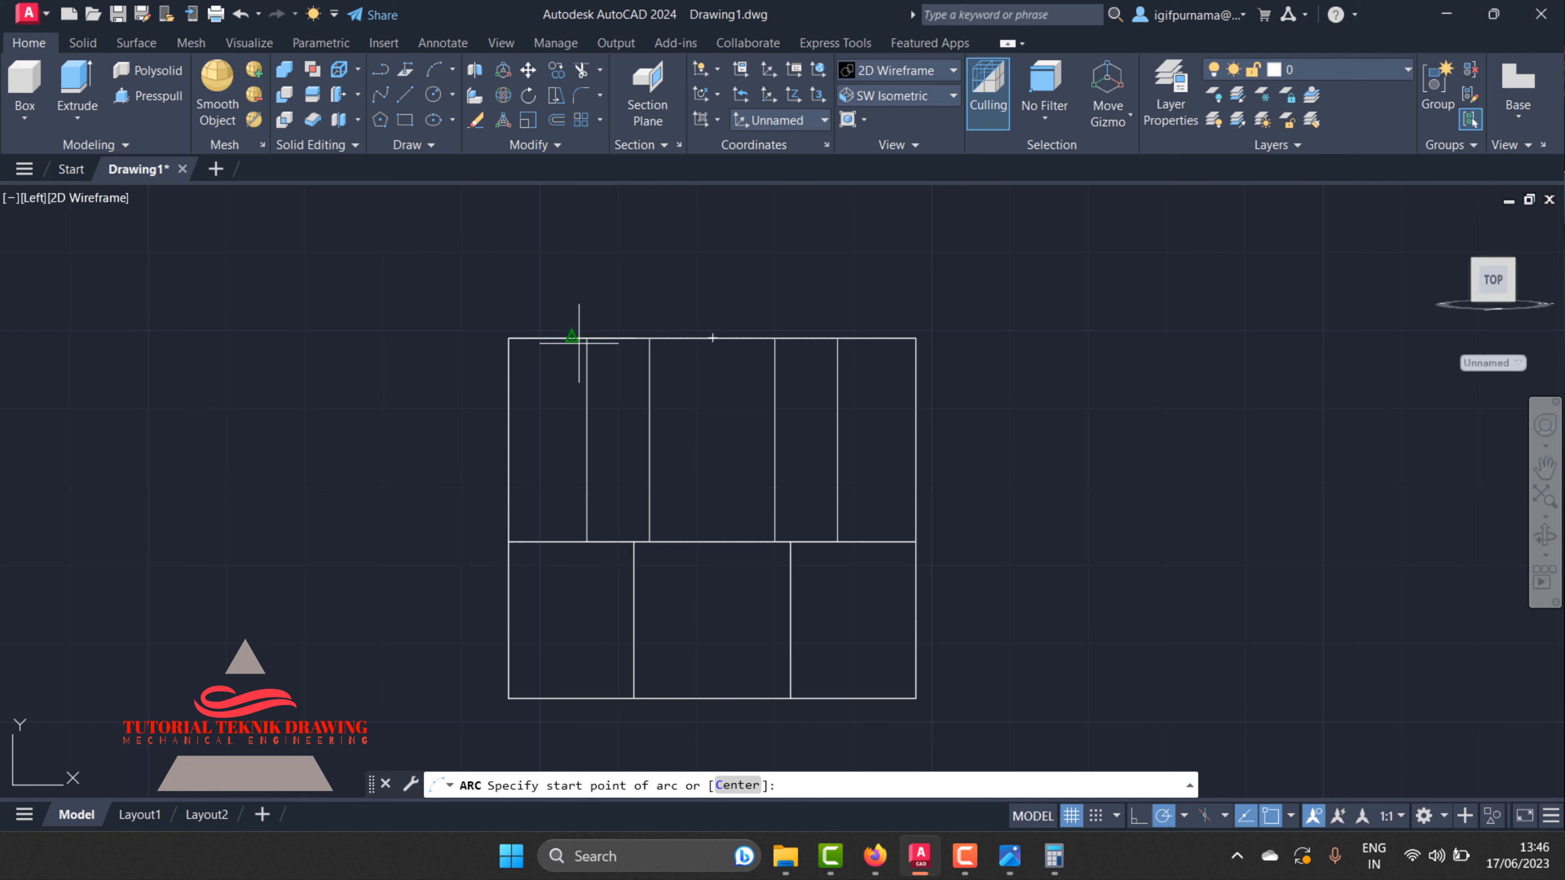
scroll(579, 343, "up", 6)
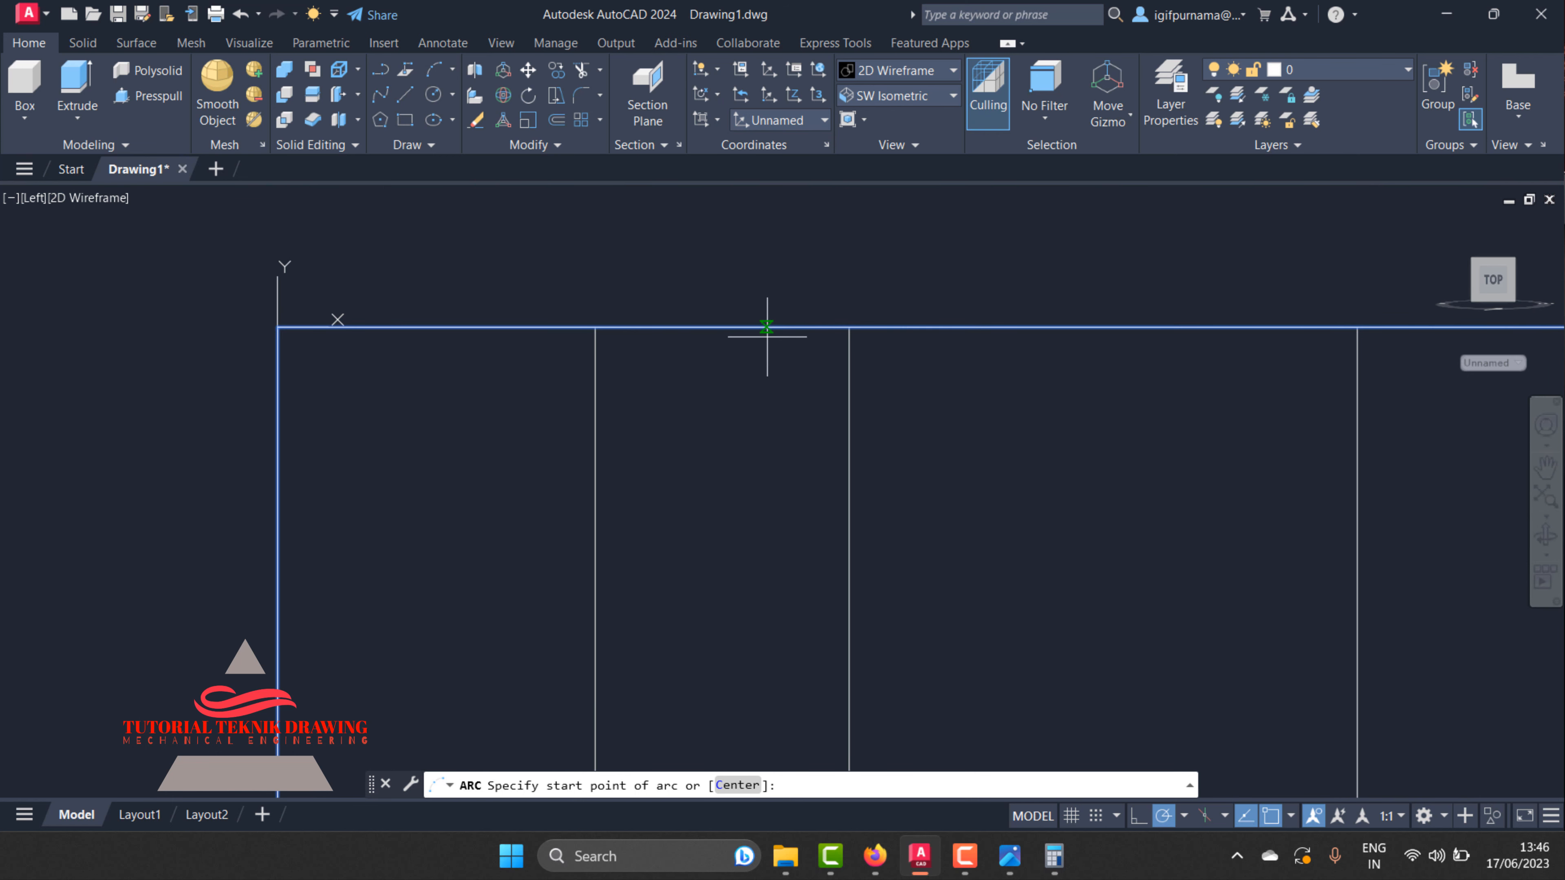
left_click(786, 326)
scroll(674, 289, "down", 4)
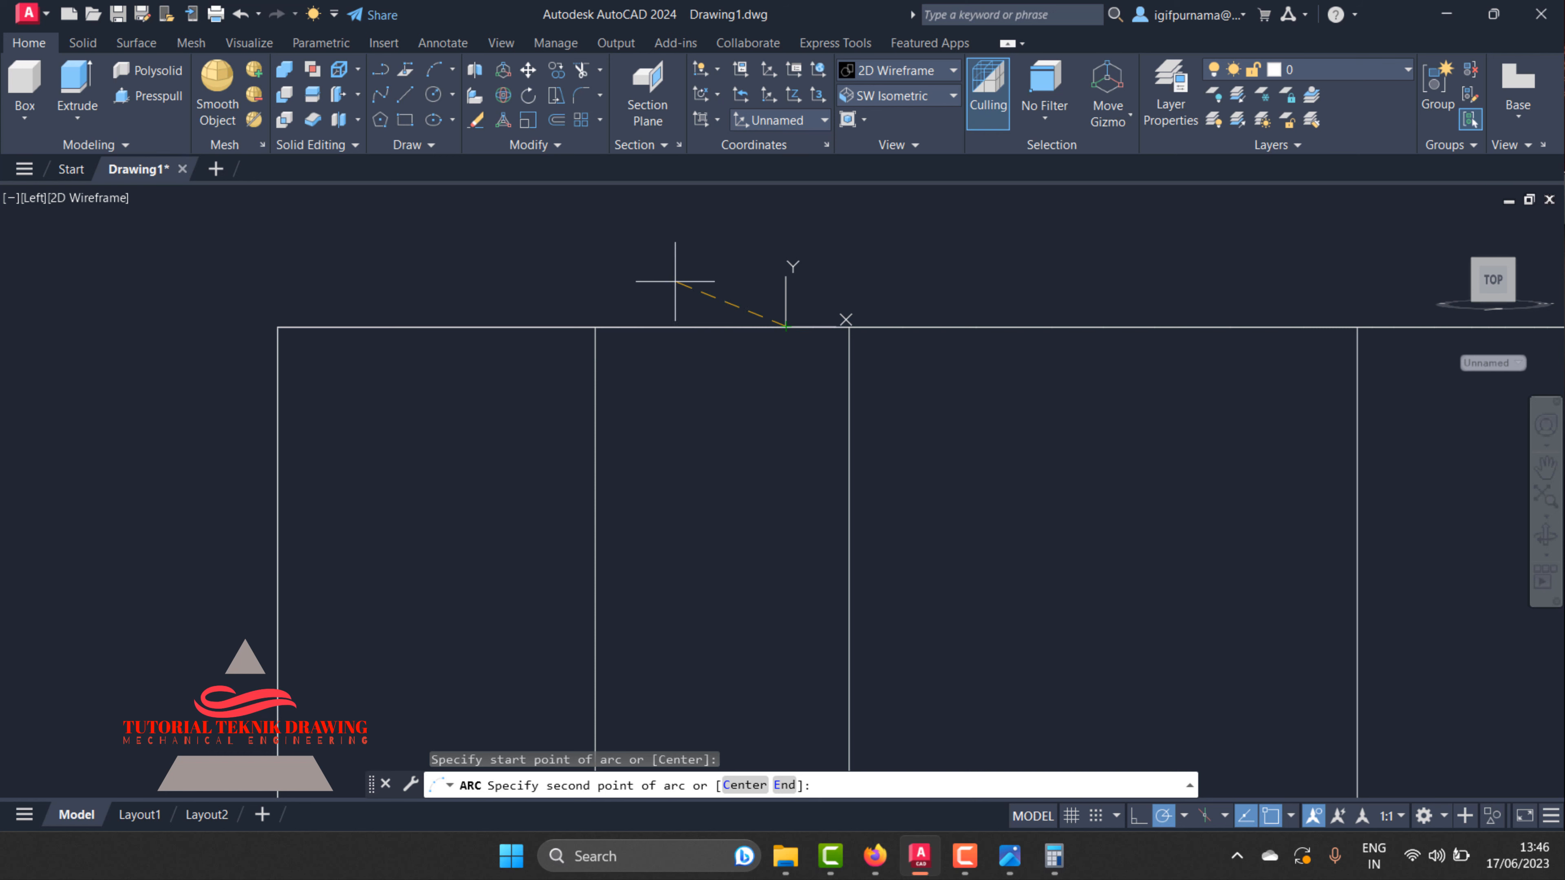
scroll(919, 402, "up", 2)
scroll(873, 360, "down", 5)
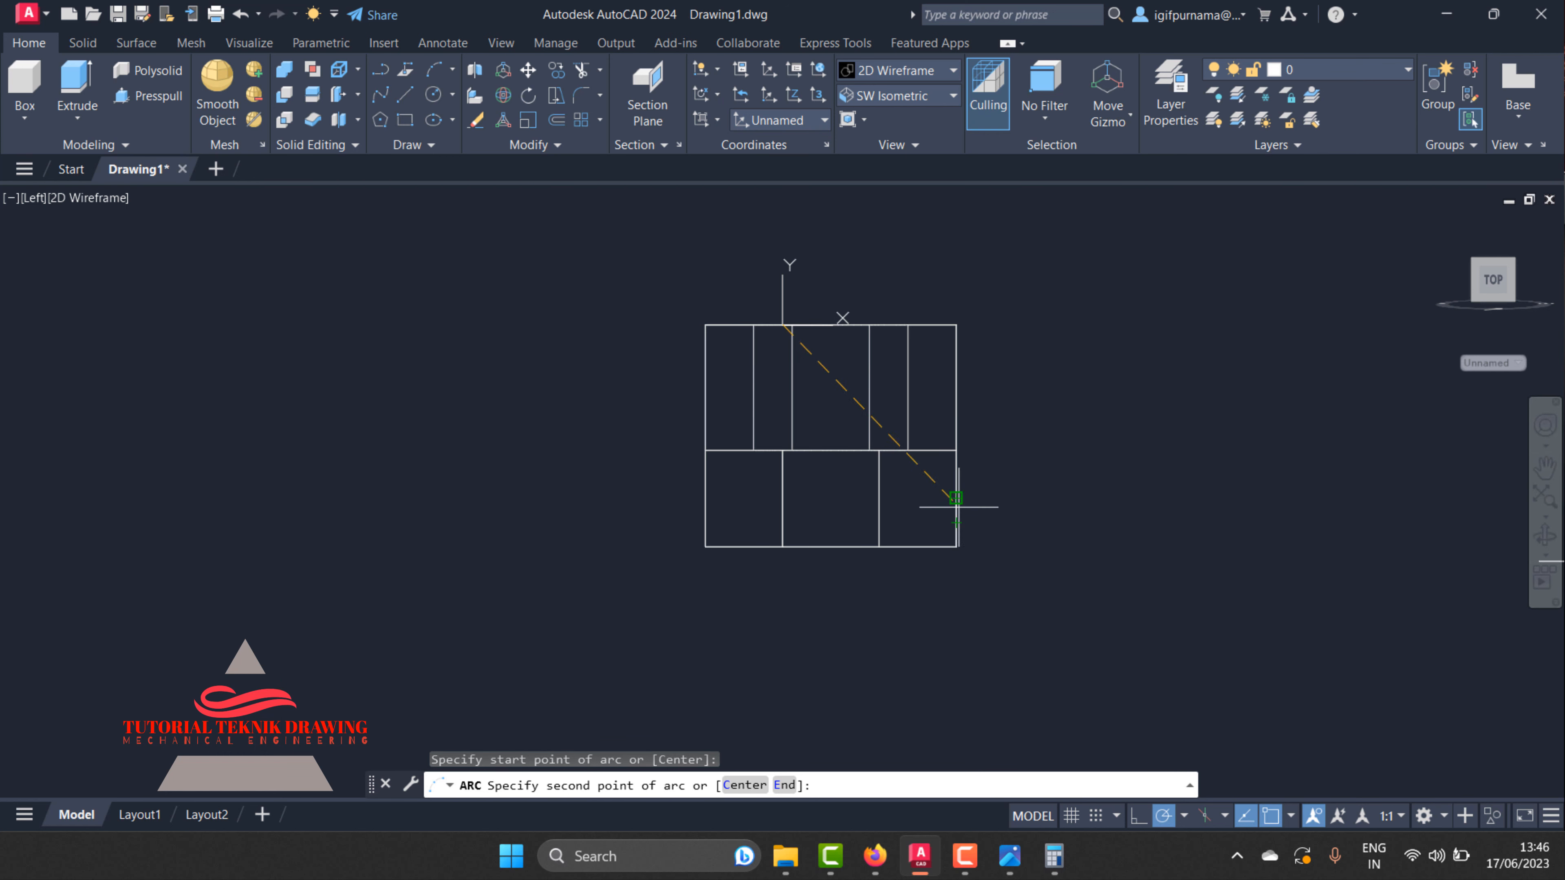
scroll(905, 418, "up", 4)
scroll(855, 394, "down", 2)
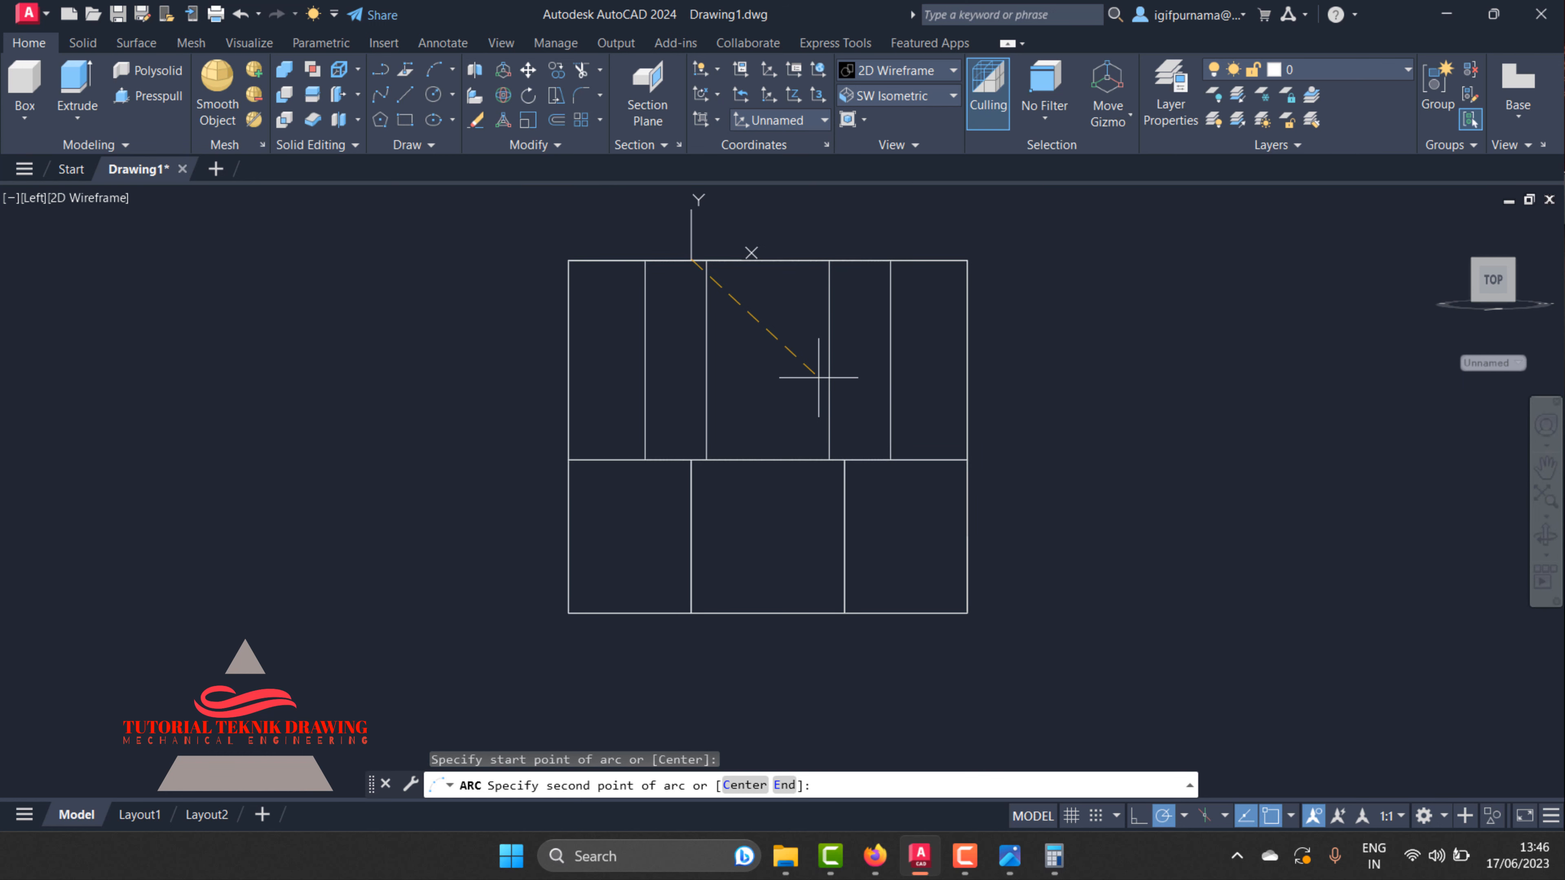
left_click(818, 377)
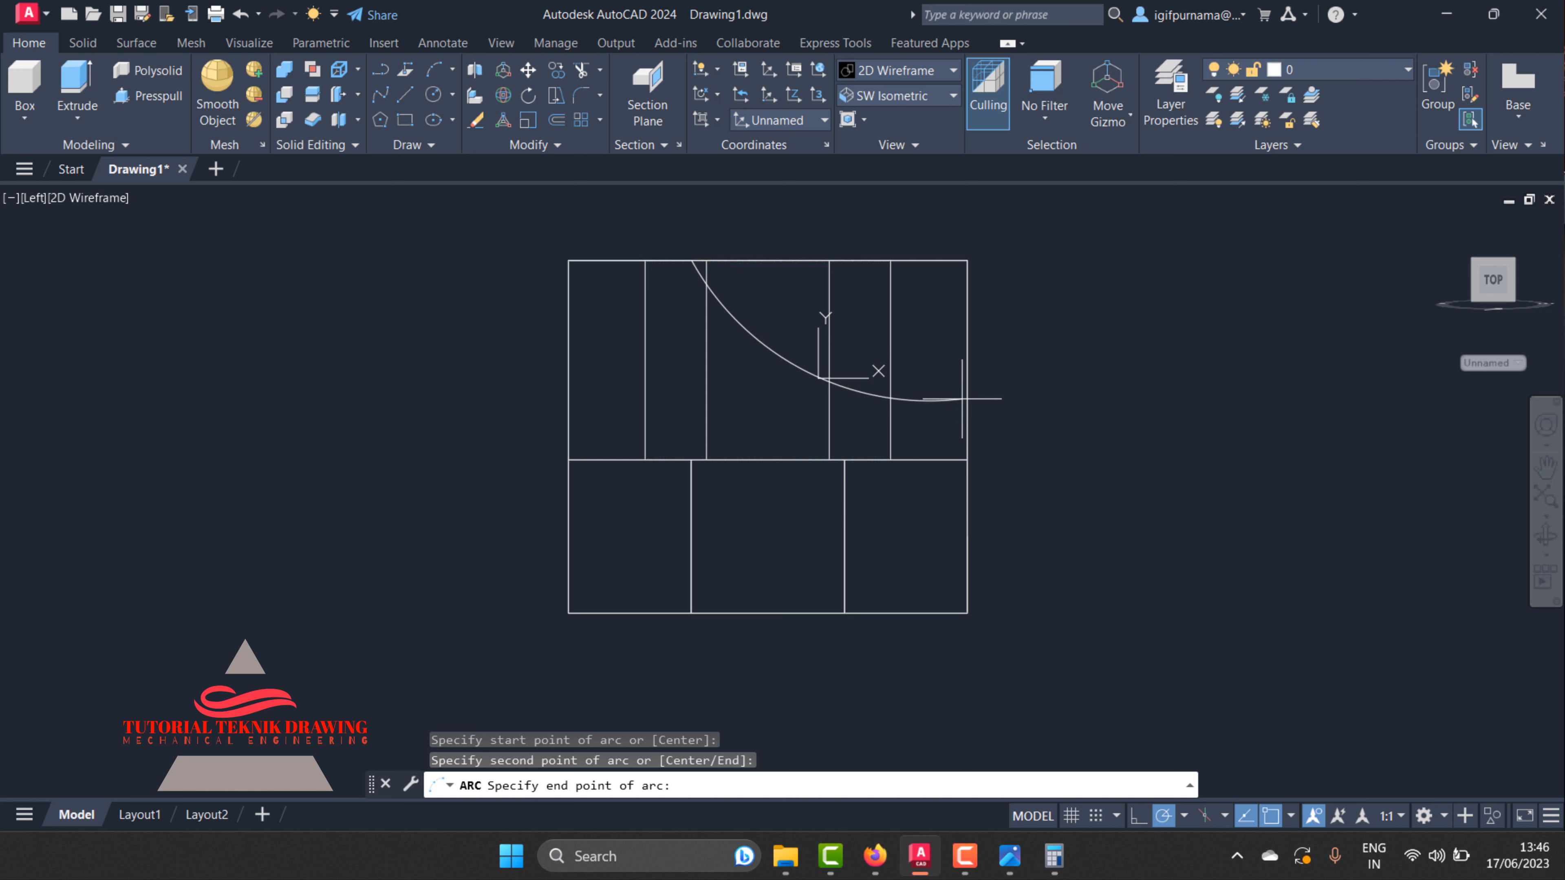
key("ctrl+z")
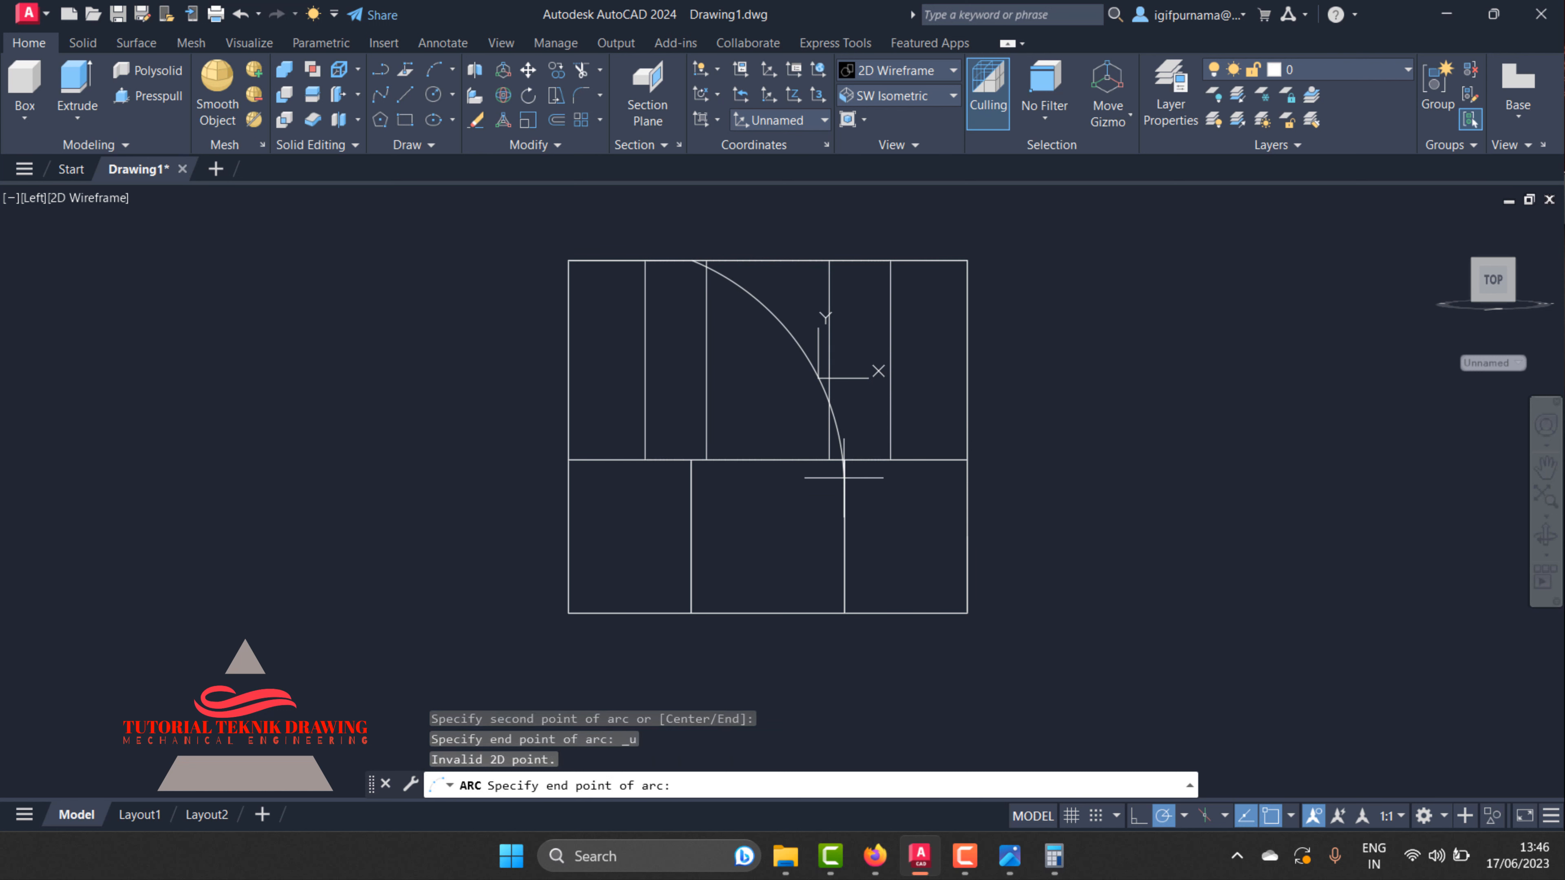
key("ctrl+z")
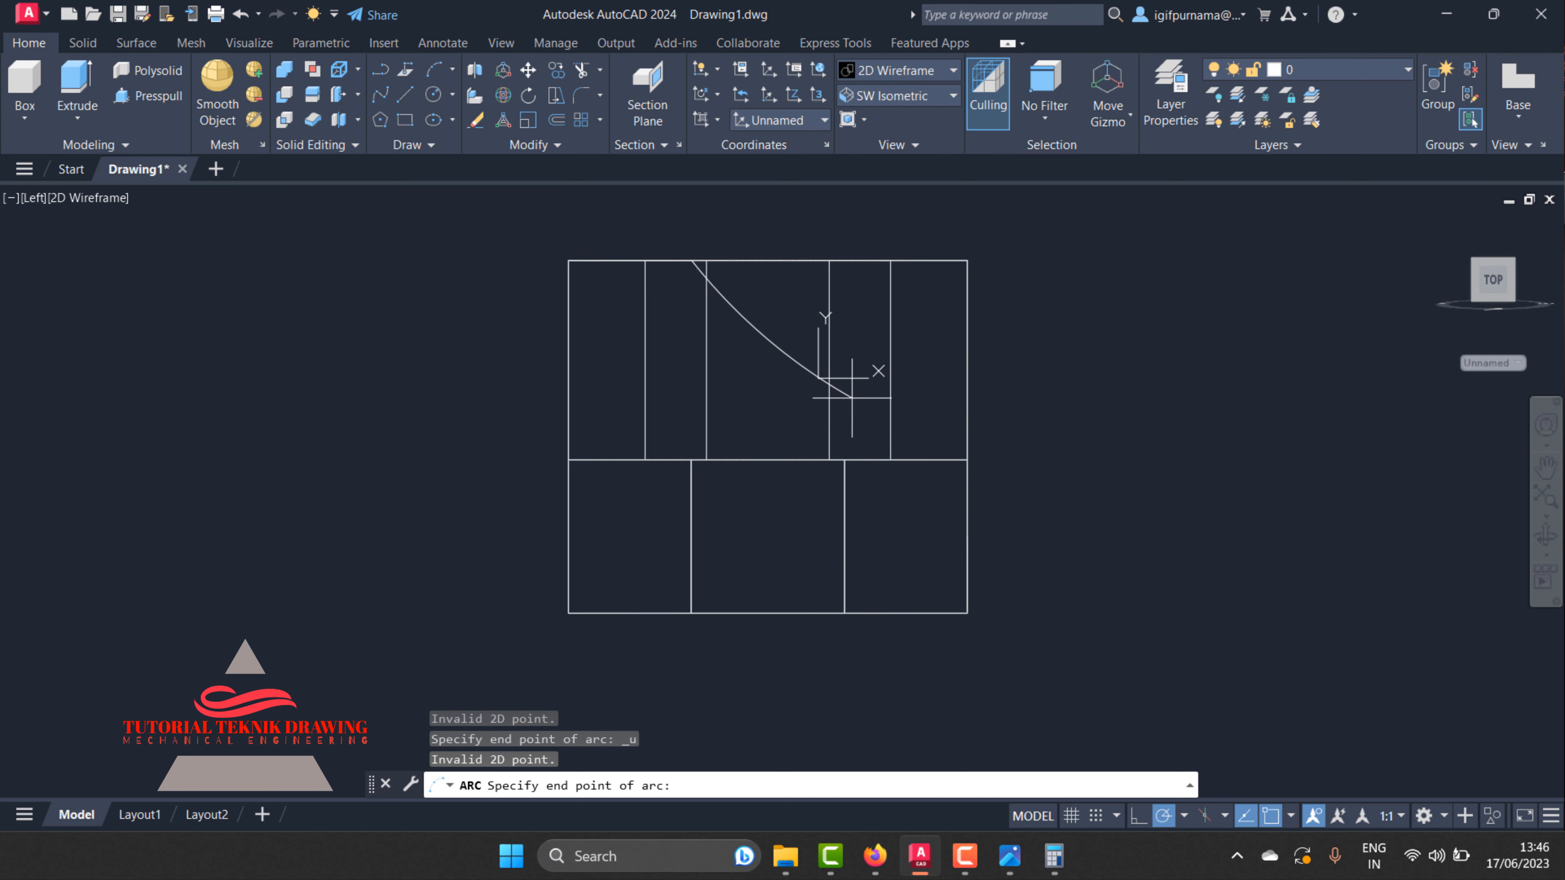
key("Escape")
- Draw a three-point concave arc across the end face, from the 16-unit line's inner end to the 10-unit line's upper end
left_click(435, 70)
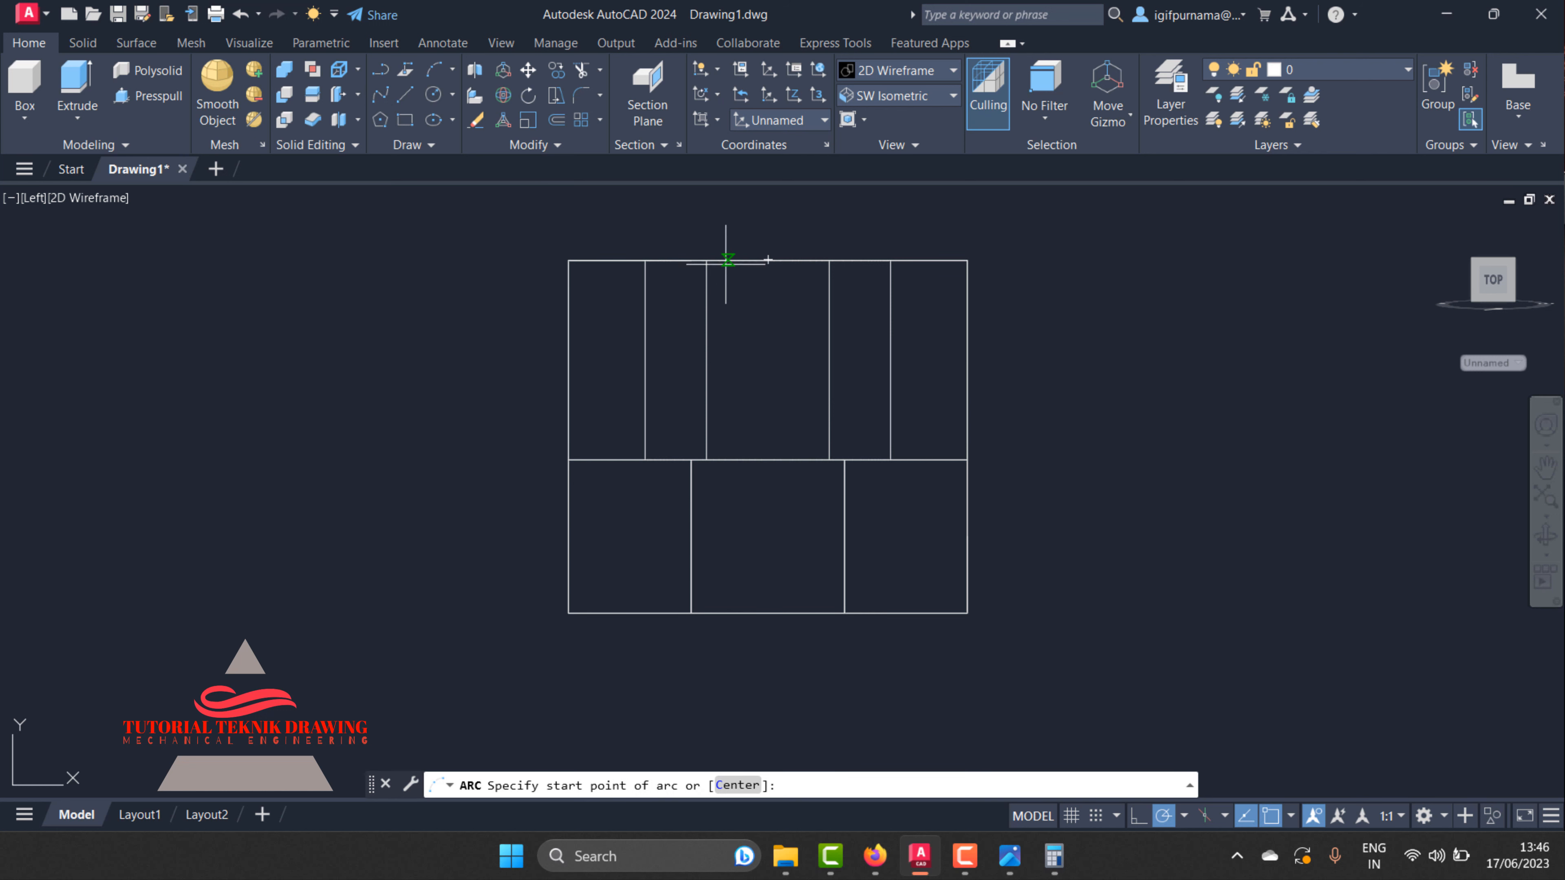
left_click(691, 259)
left_click(746, 402)
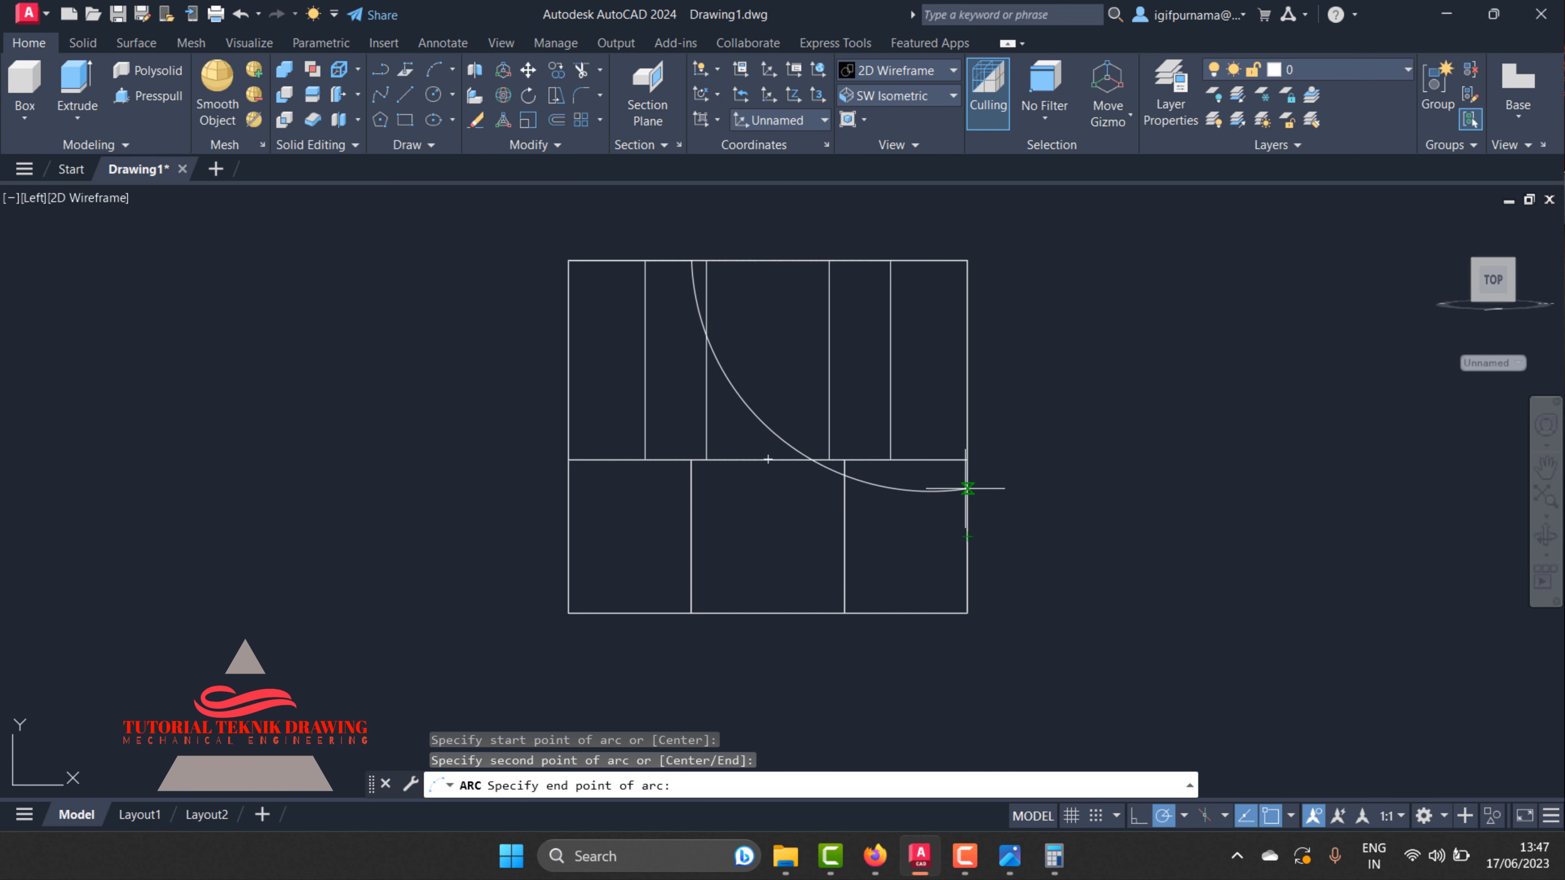
left_click(967, 536)
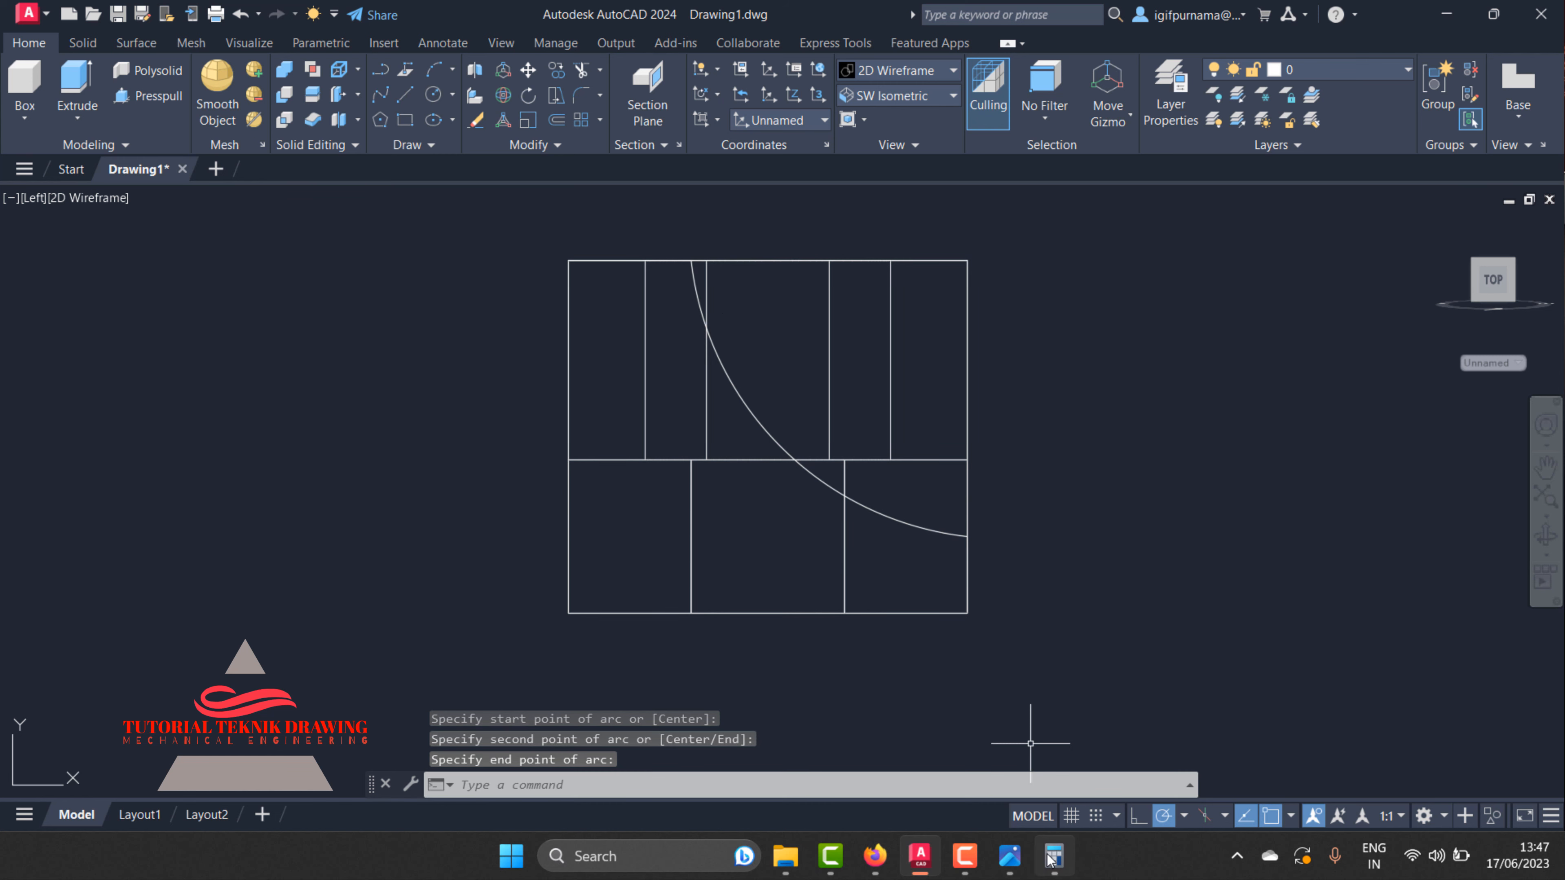
- Check the R40 callout in the reference image and place a radius dimension on the arc
left_click(1013, 858)
scroll(1060, 335, "up", 6)
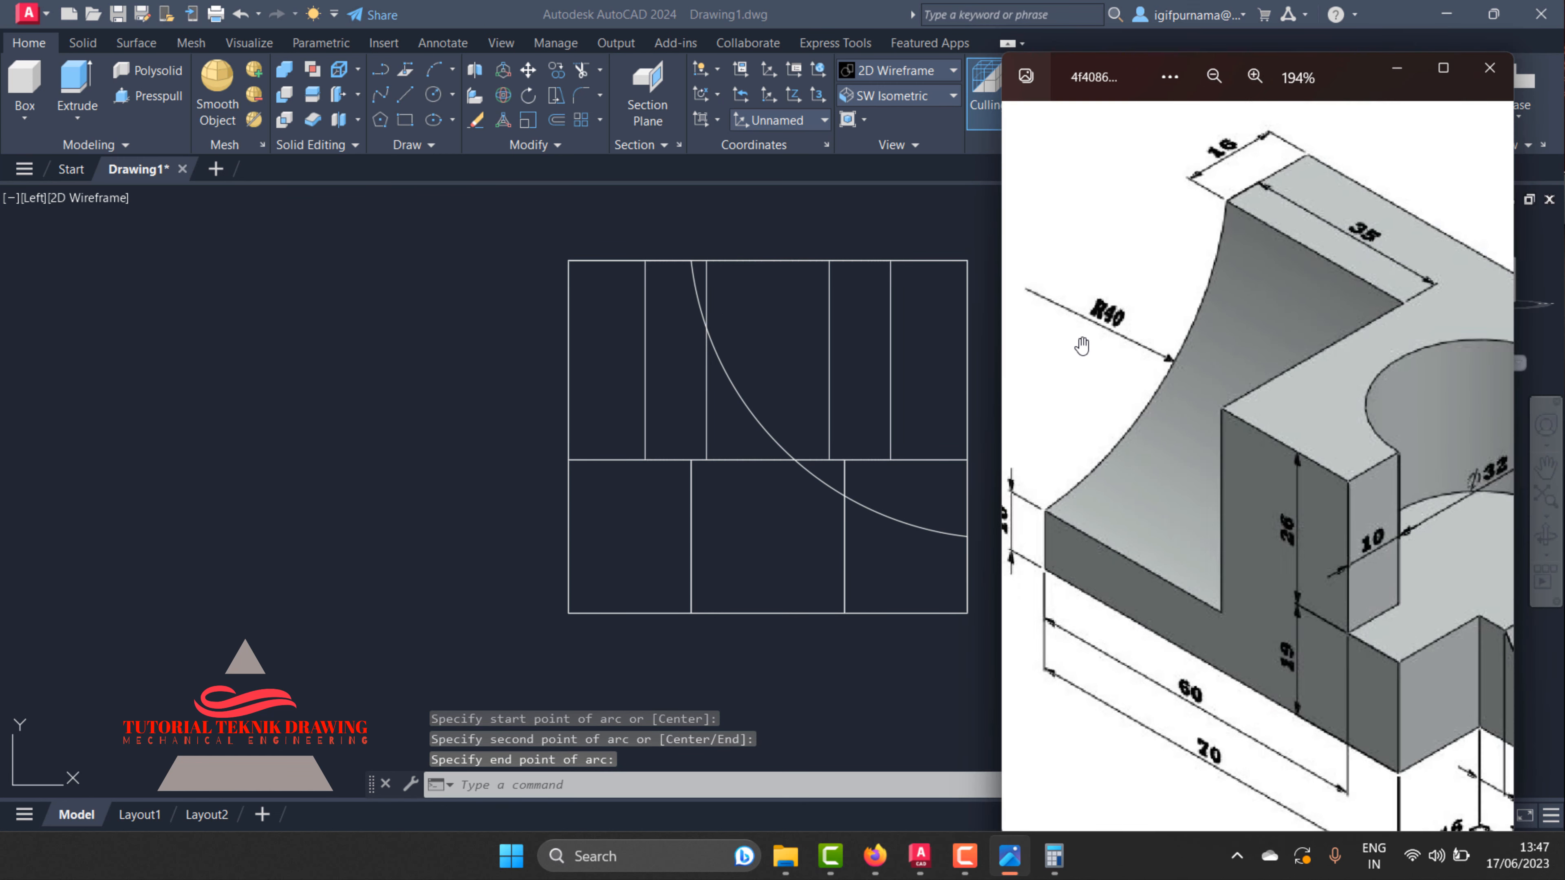
left_click(852, 239)
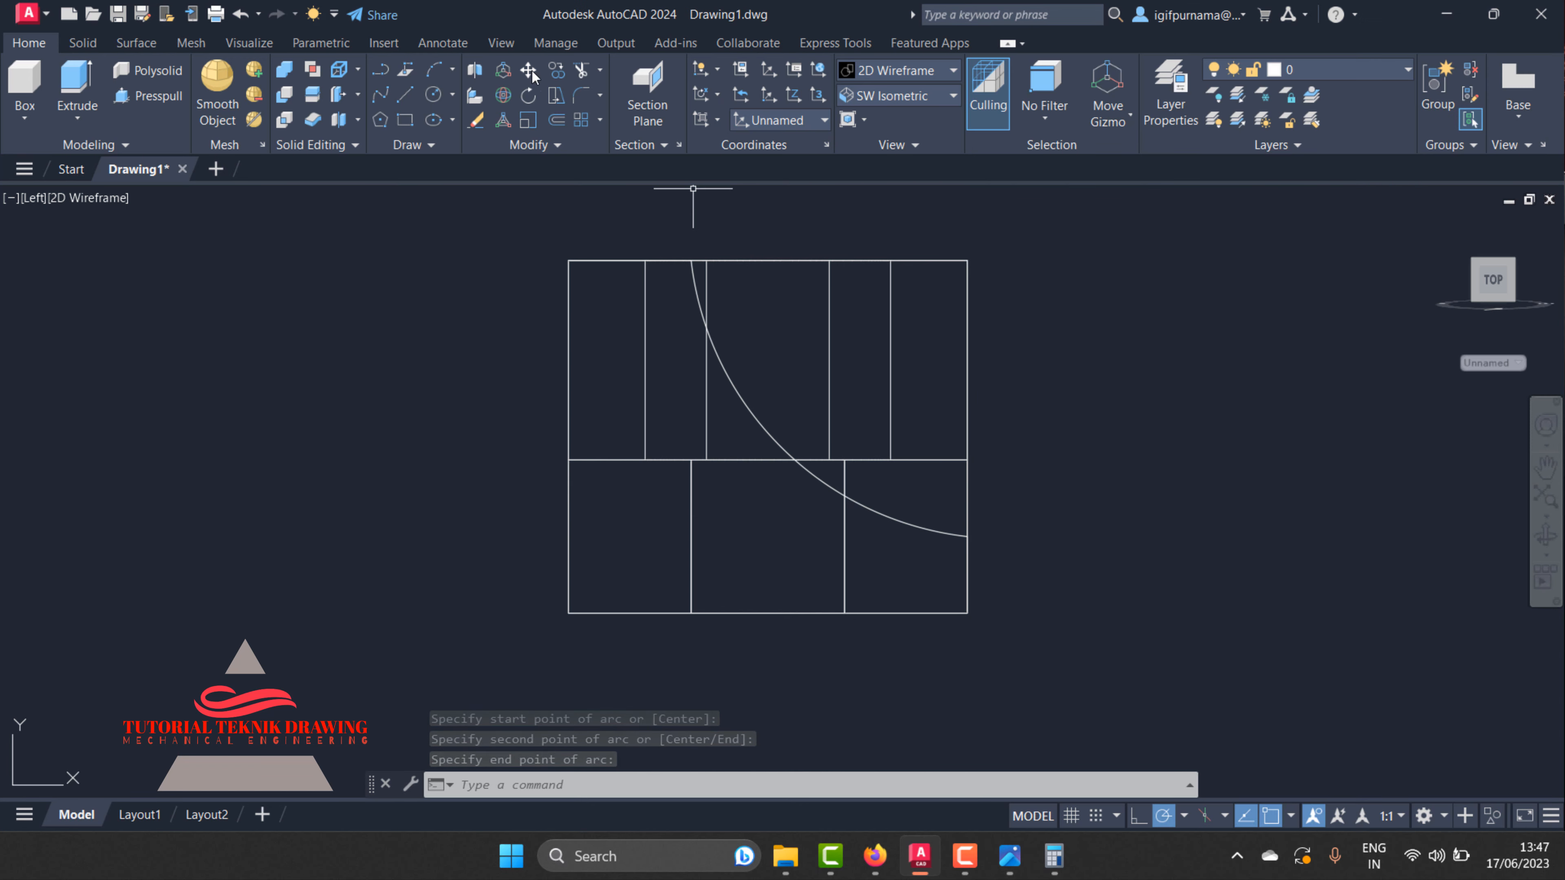
left_click(427, 42)
left_click(400, 122)
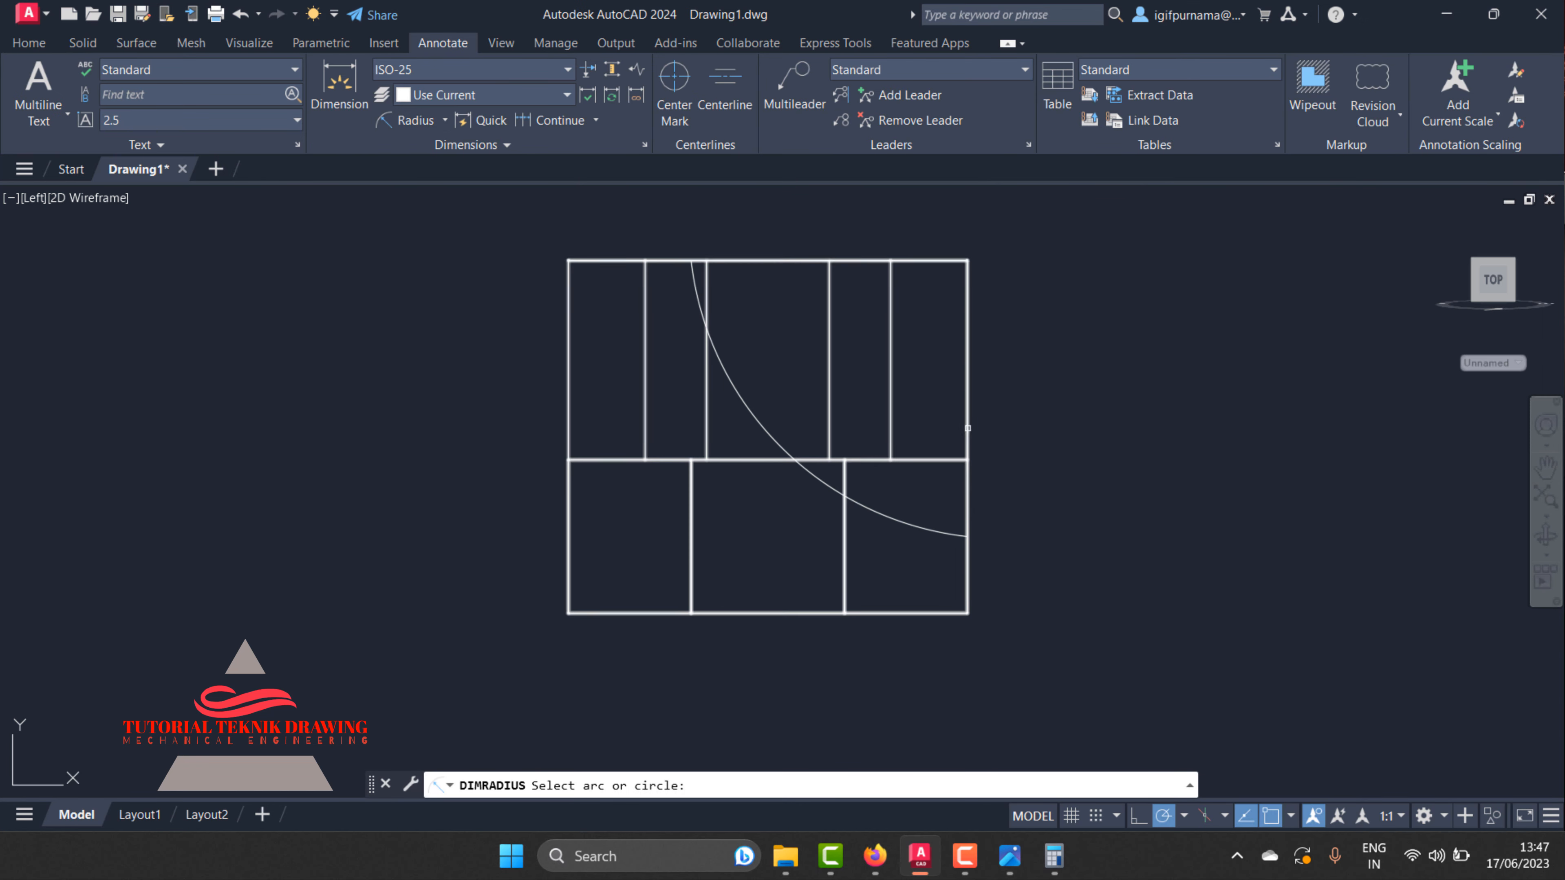
left_click(774, 449)
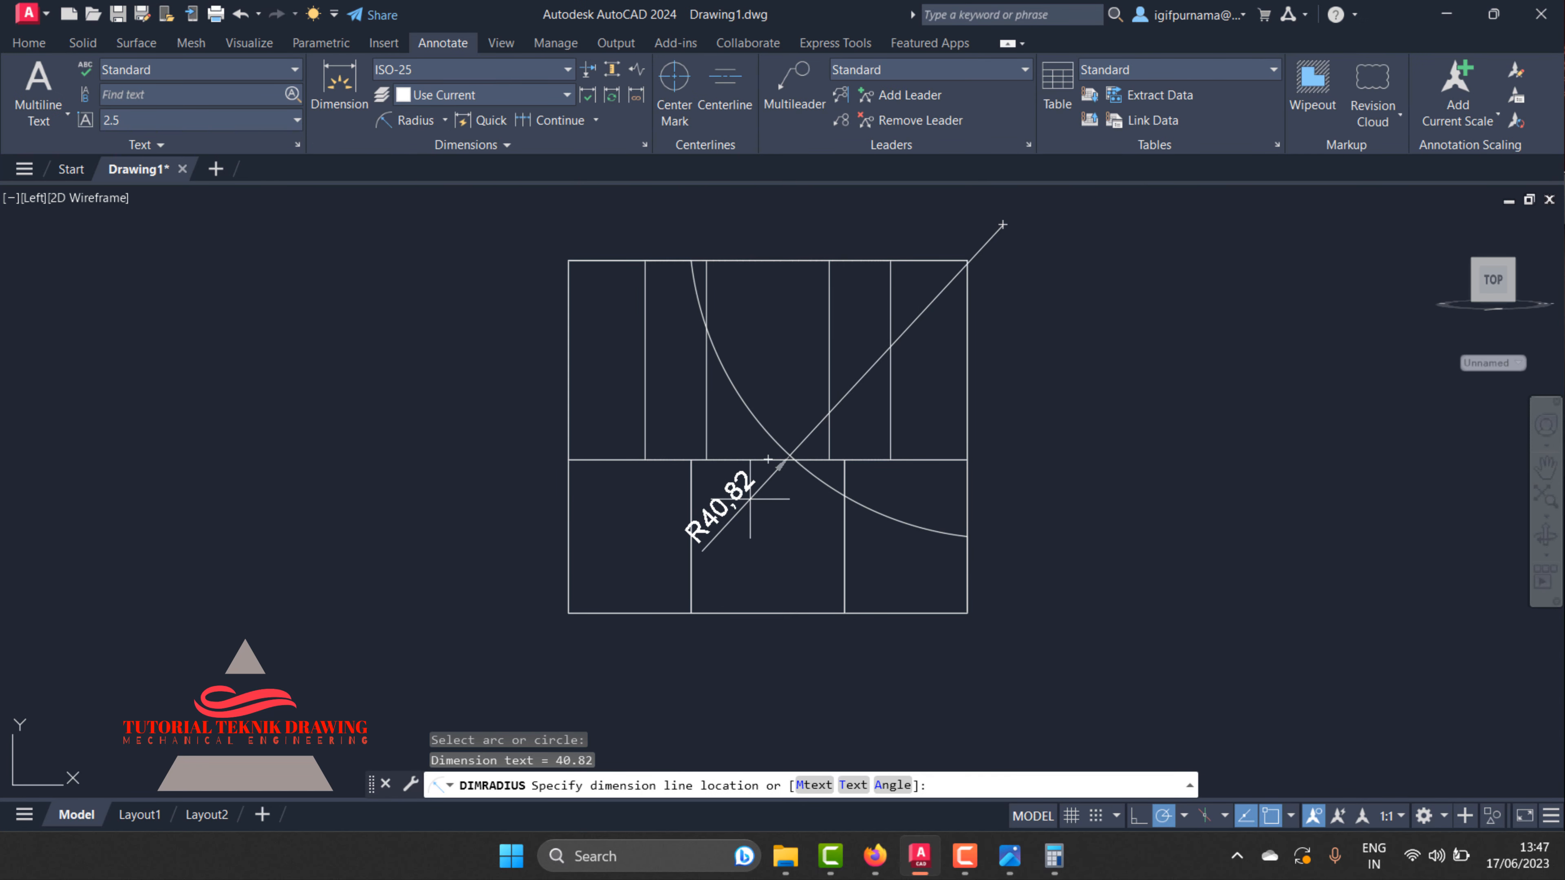
left_click(744, 516)
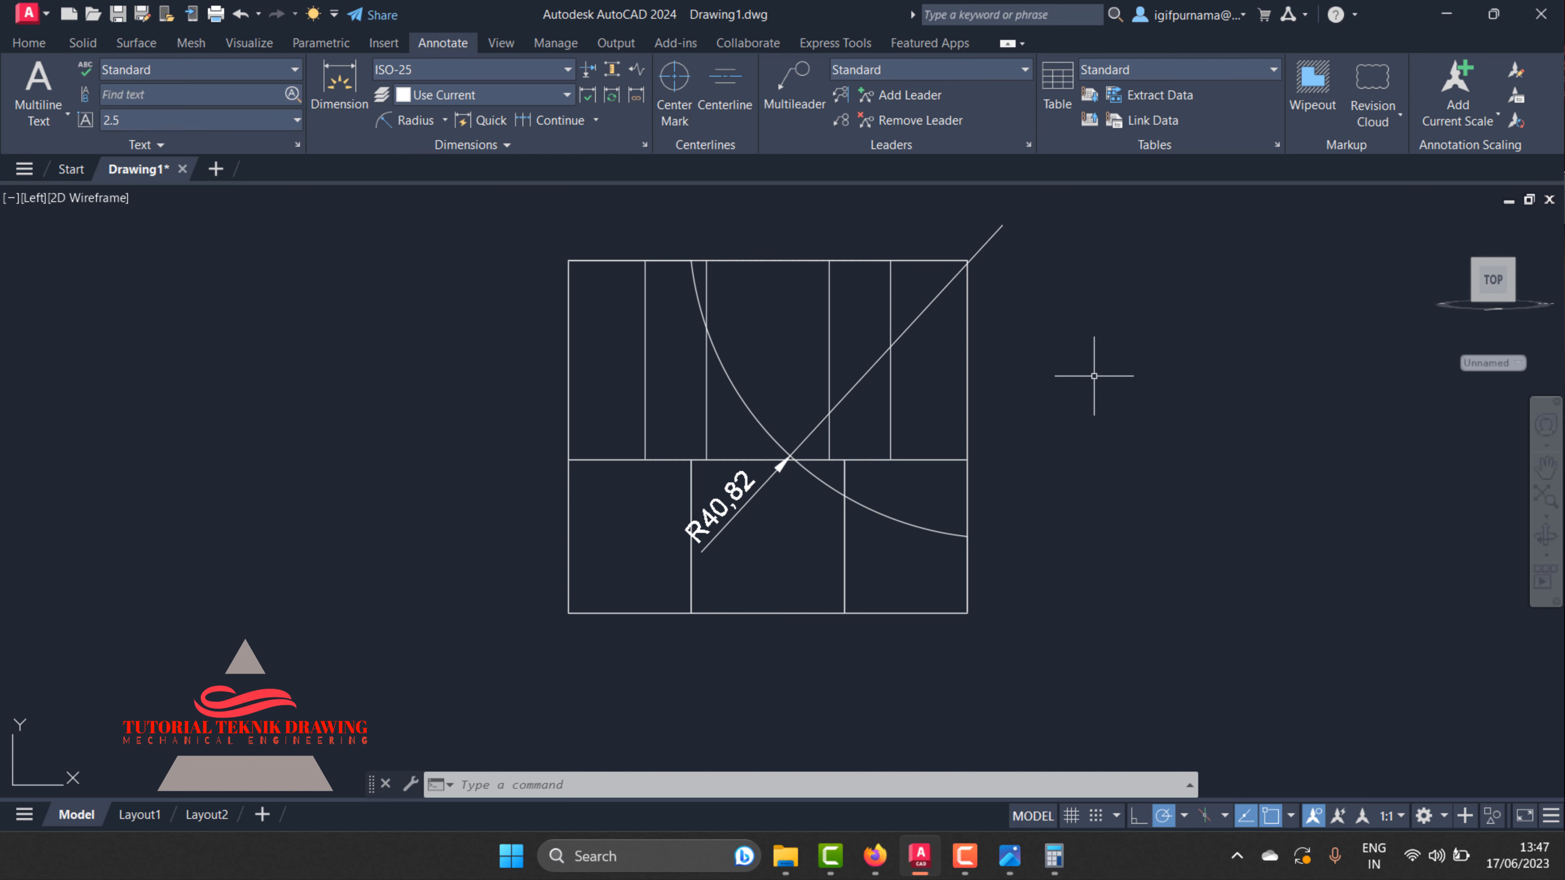
- Recheck the R40 callout, erase the arc's radius dimension, and turn the grid off in a corner view of the solid
left_click(1009, 855)
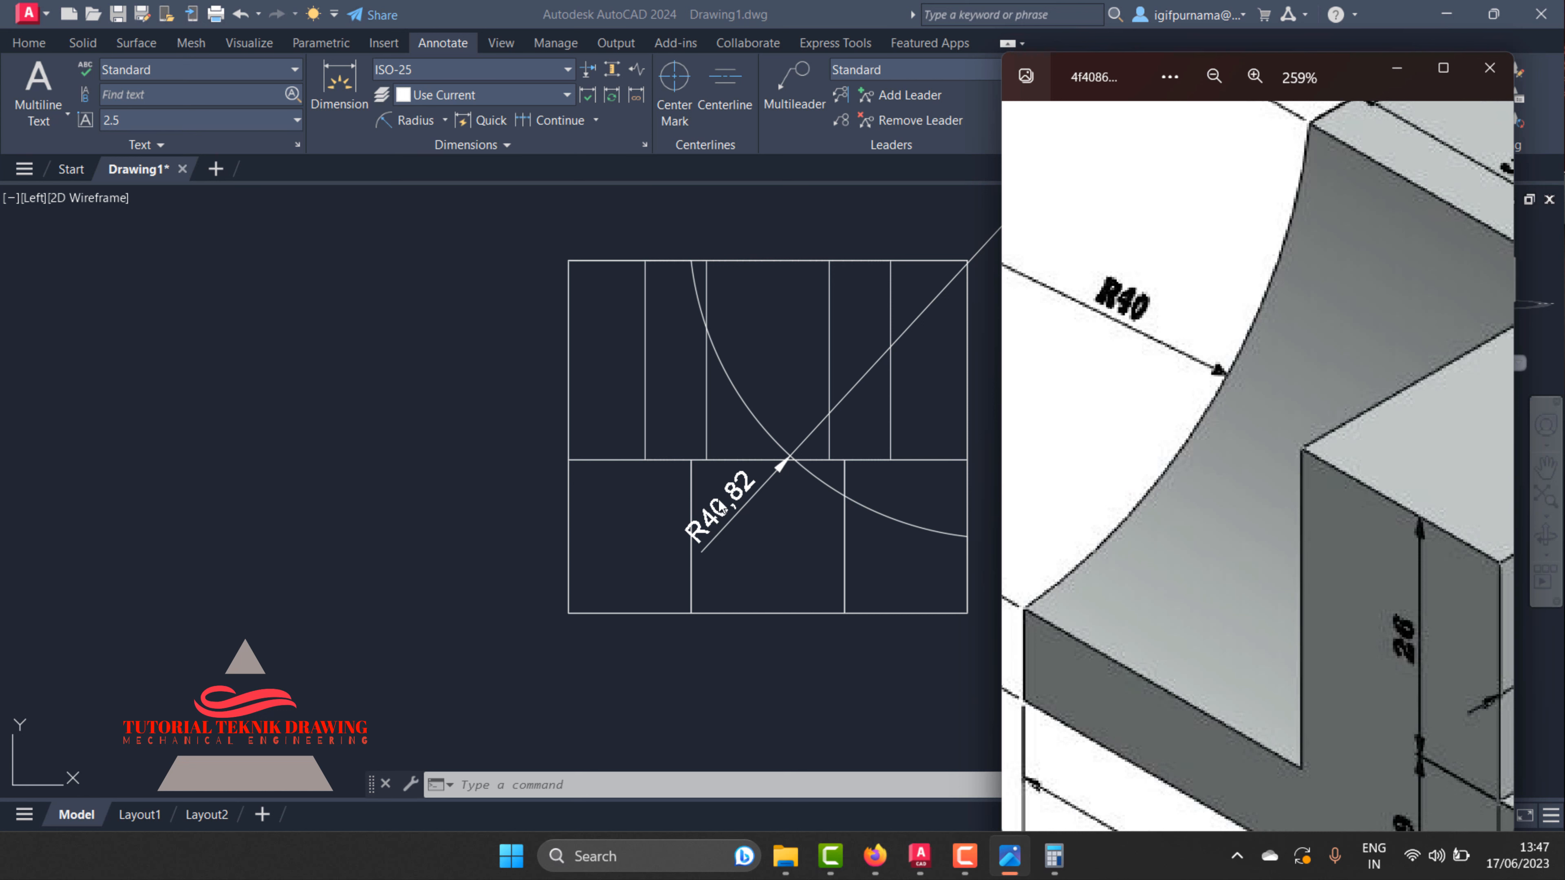
left_click(413, 355)
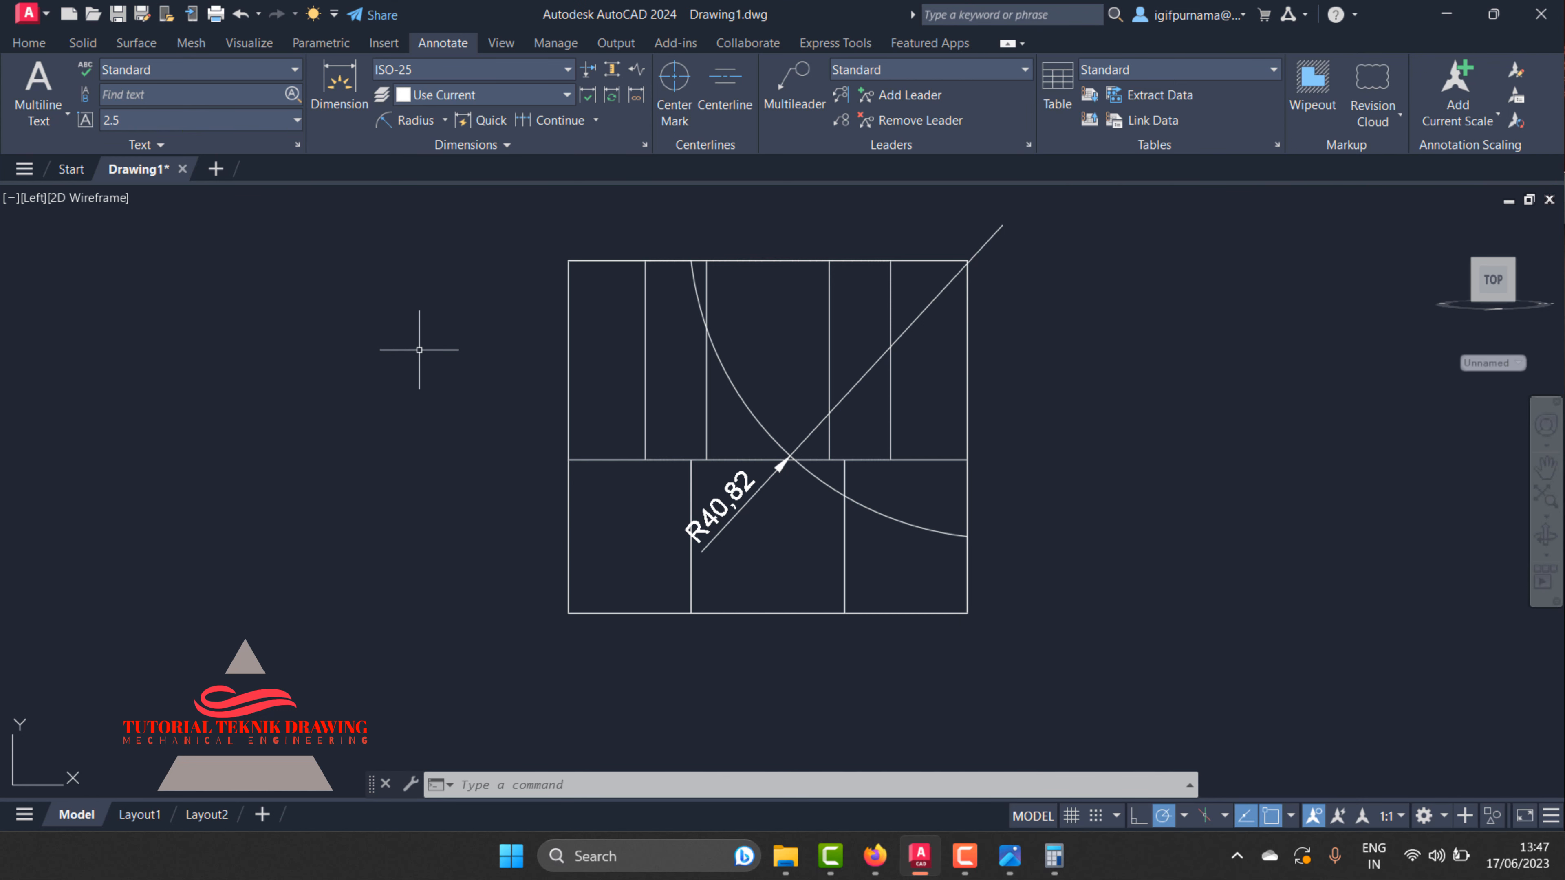
left_click(1020, 247)
left_click(987, 220)
right_click(985, 234)
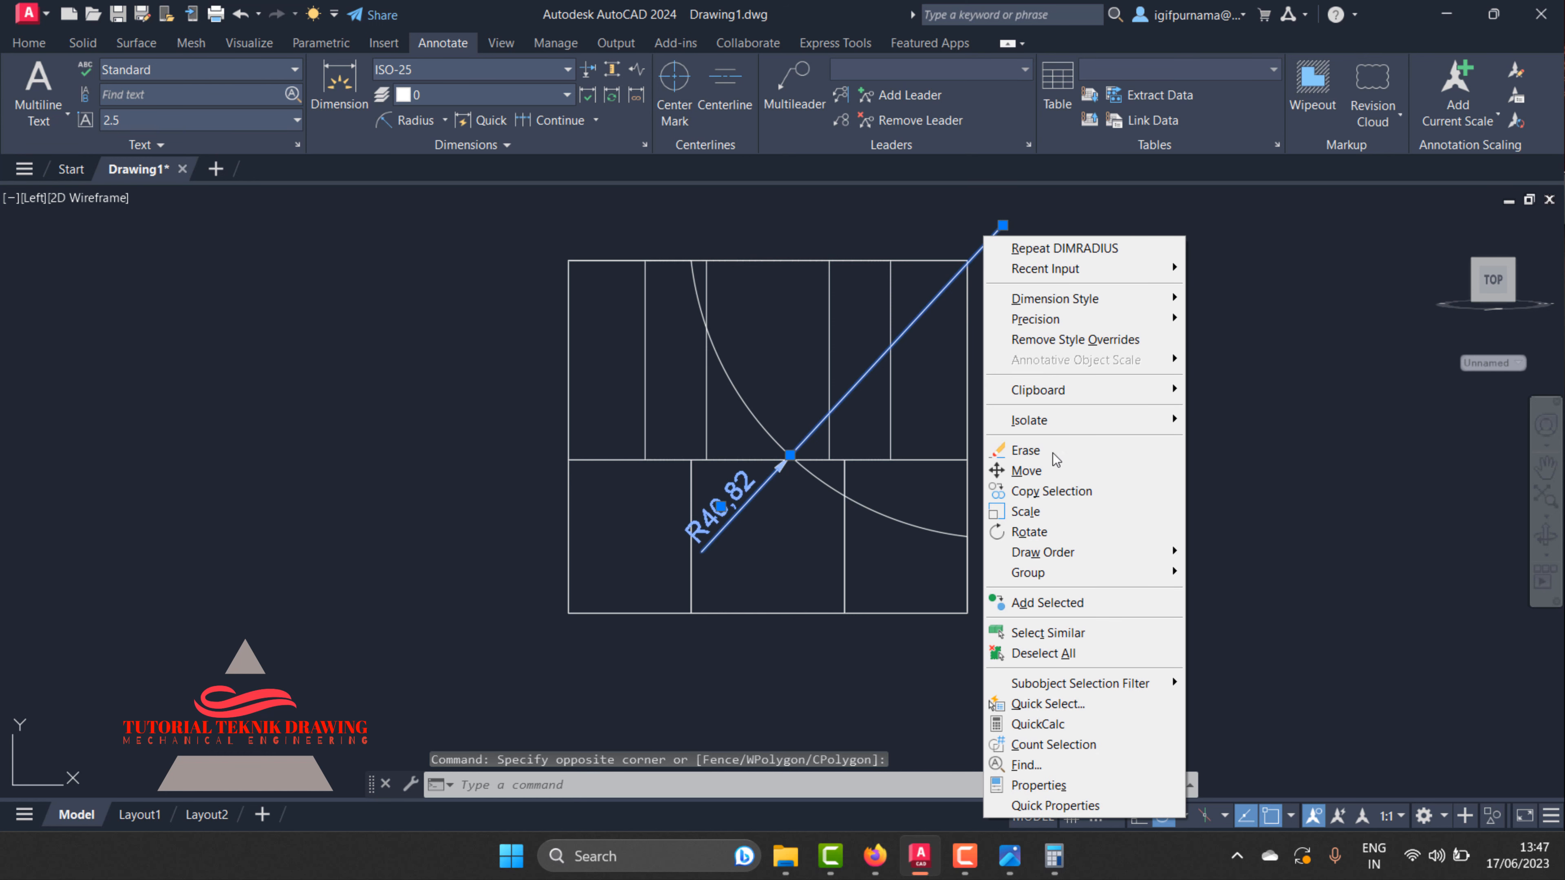
left_click(1041, 450)
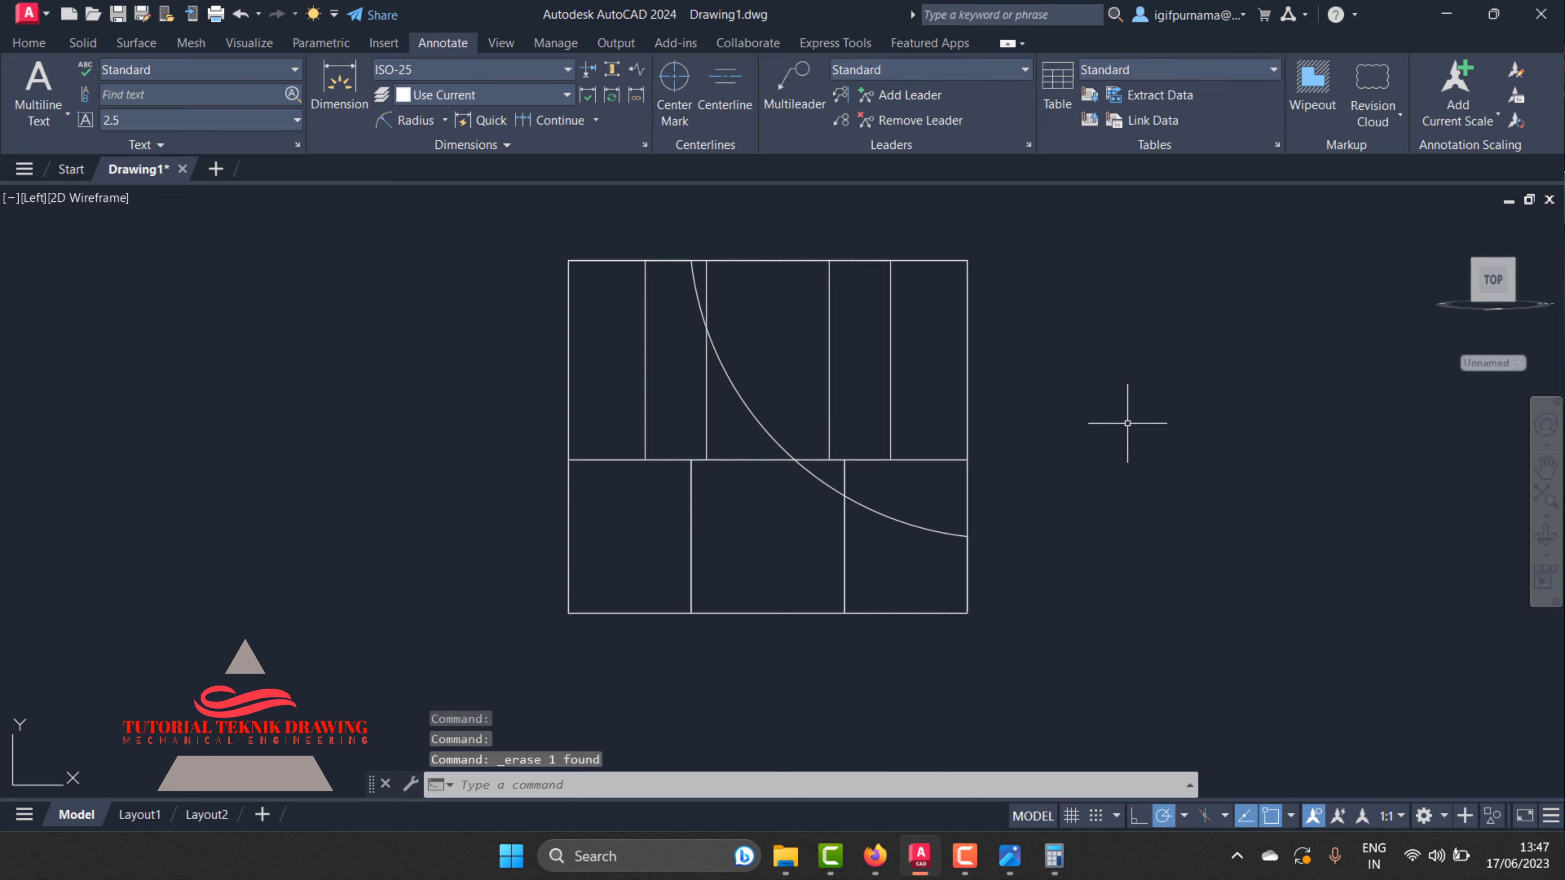
left_click(1444, 224)
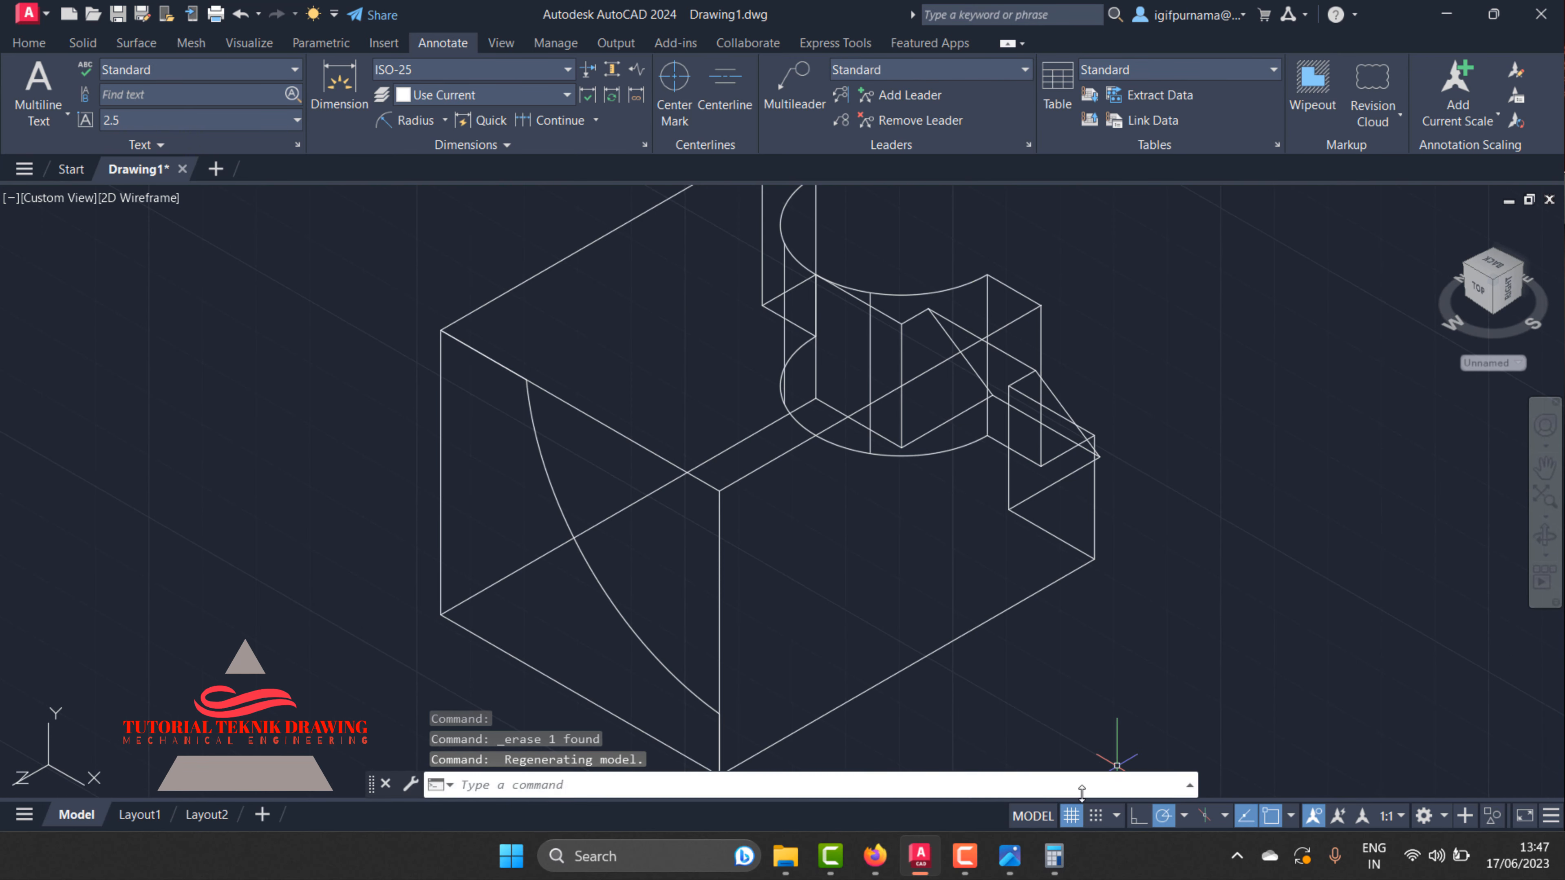
left_click(1072, 816)
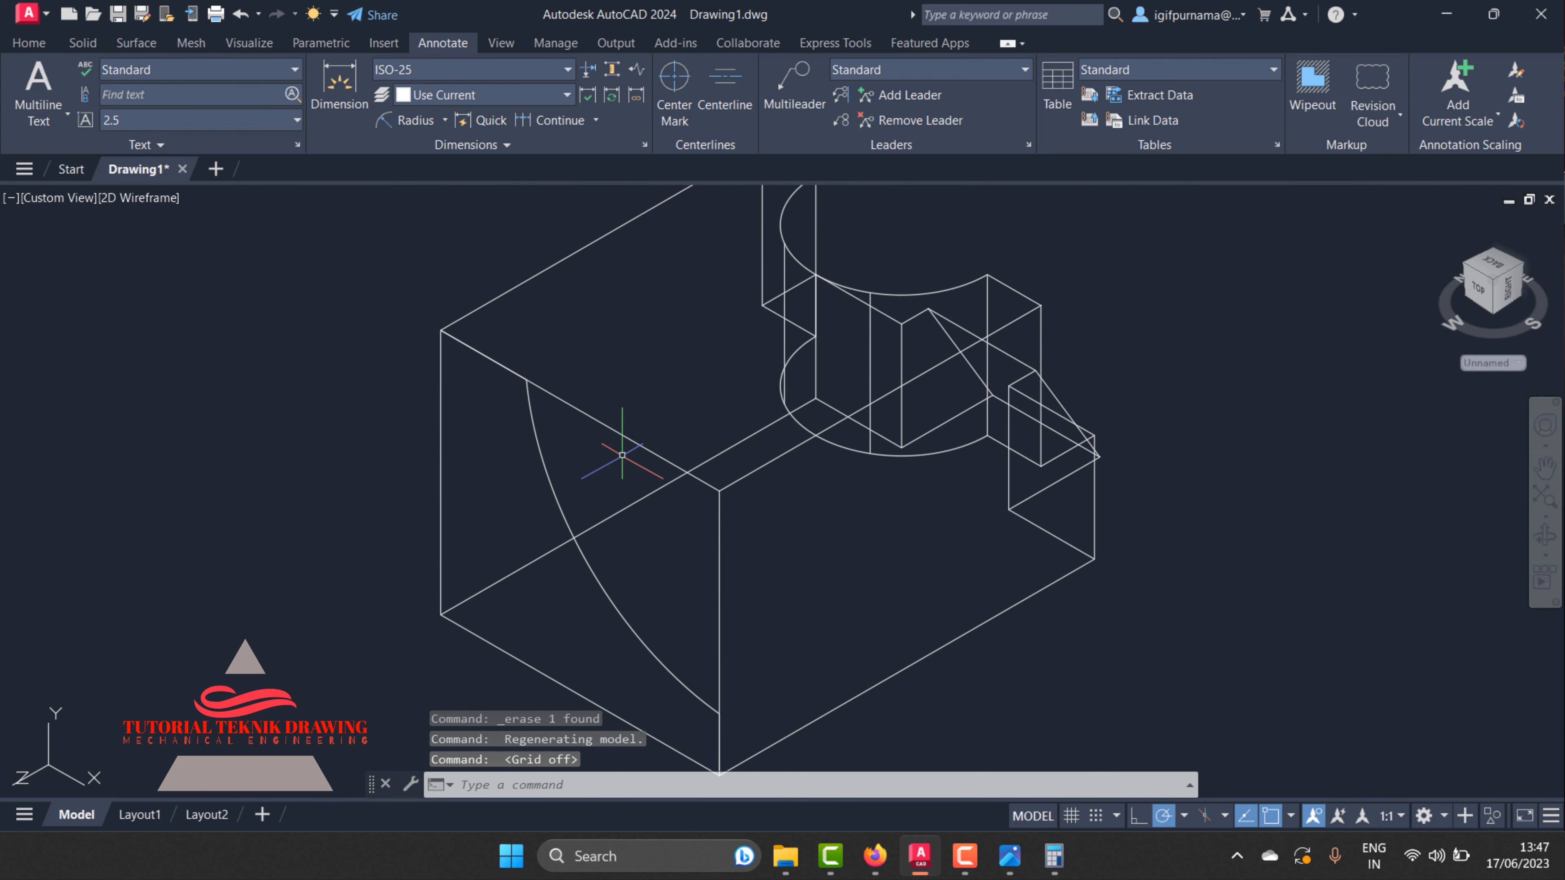
- Try to presspull the end-face region bounded by the arc by 35, taking the depth from the reference image
left_click(41, 44)
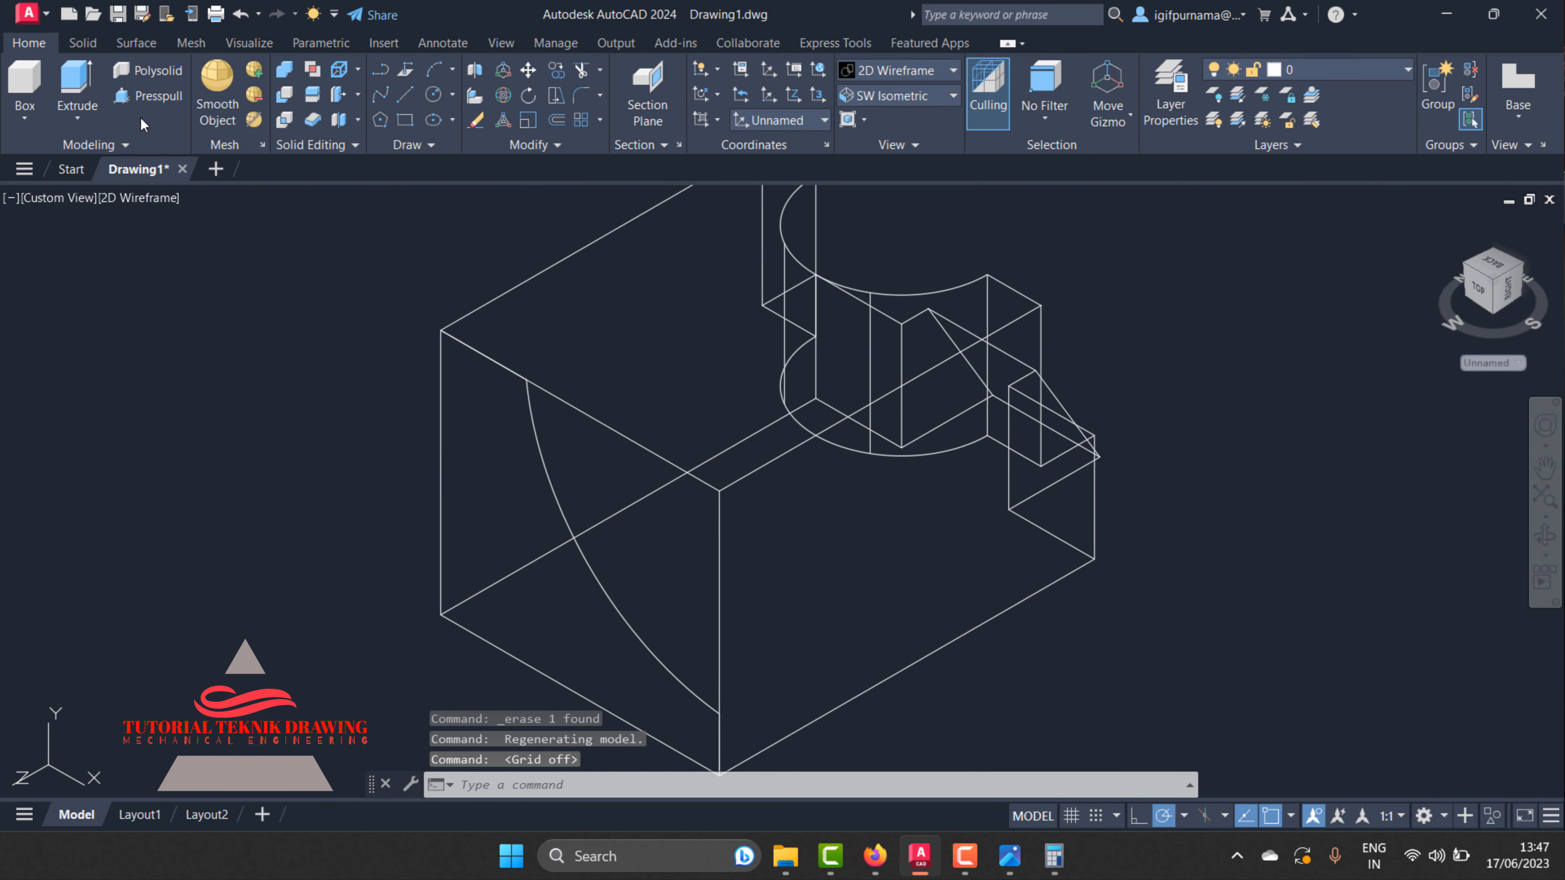
left_click(161, 99)
left_click(656, 493)
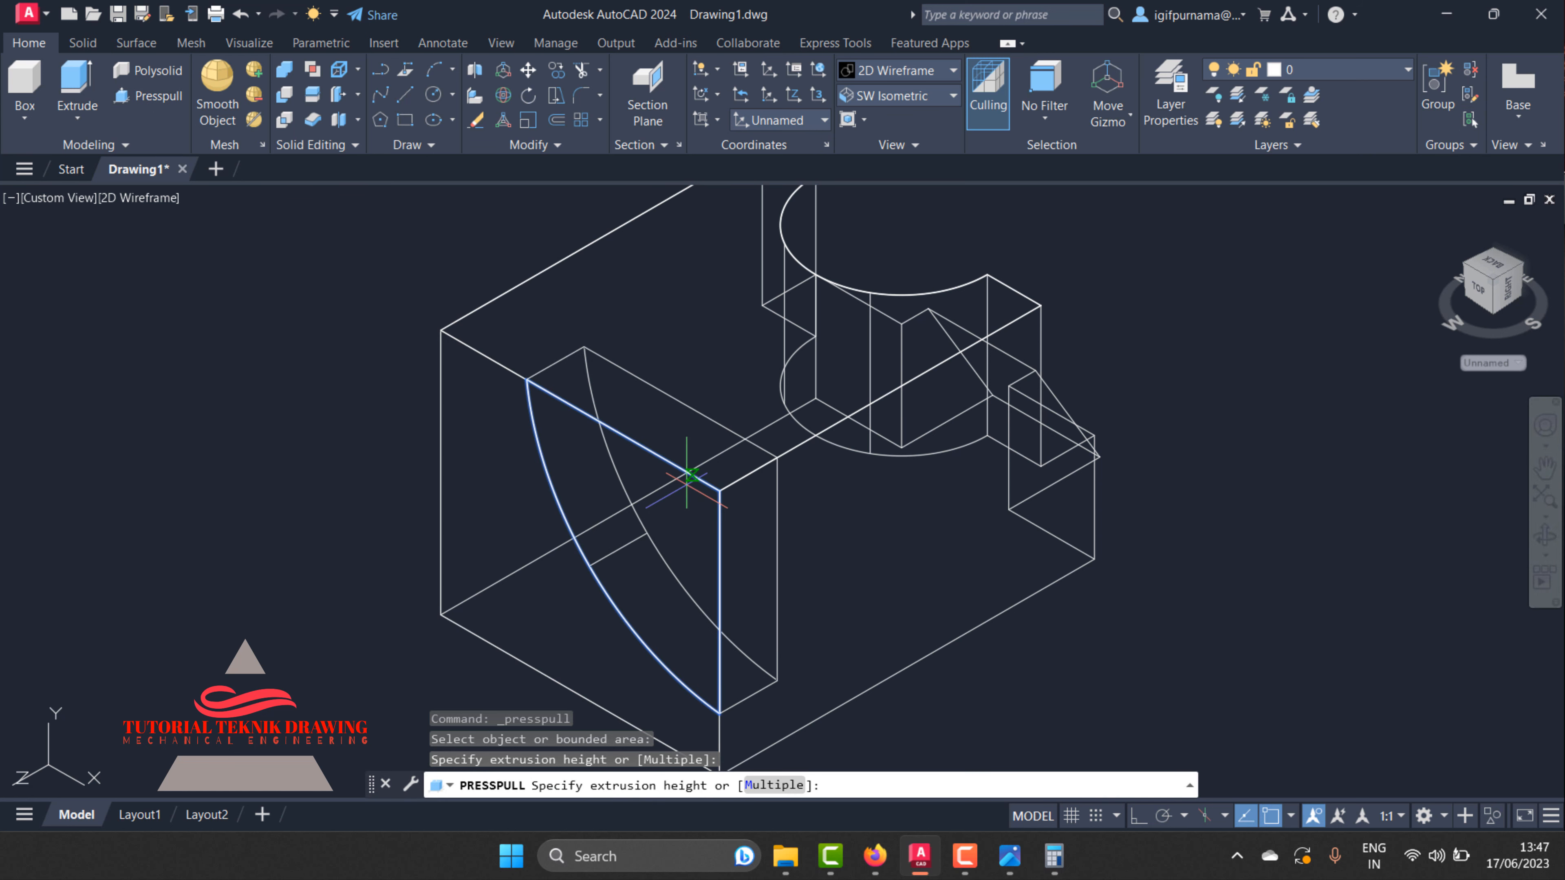
left_click(1010, 858)
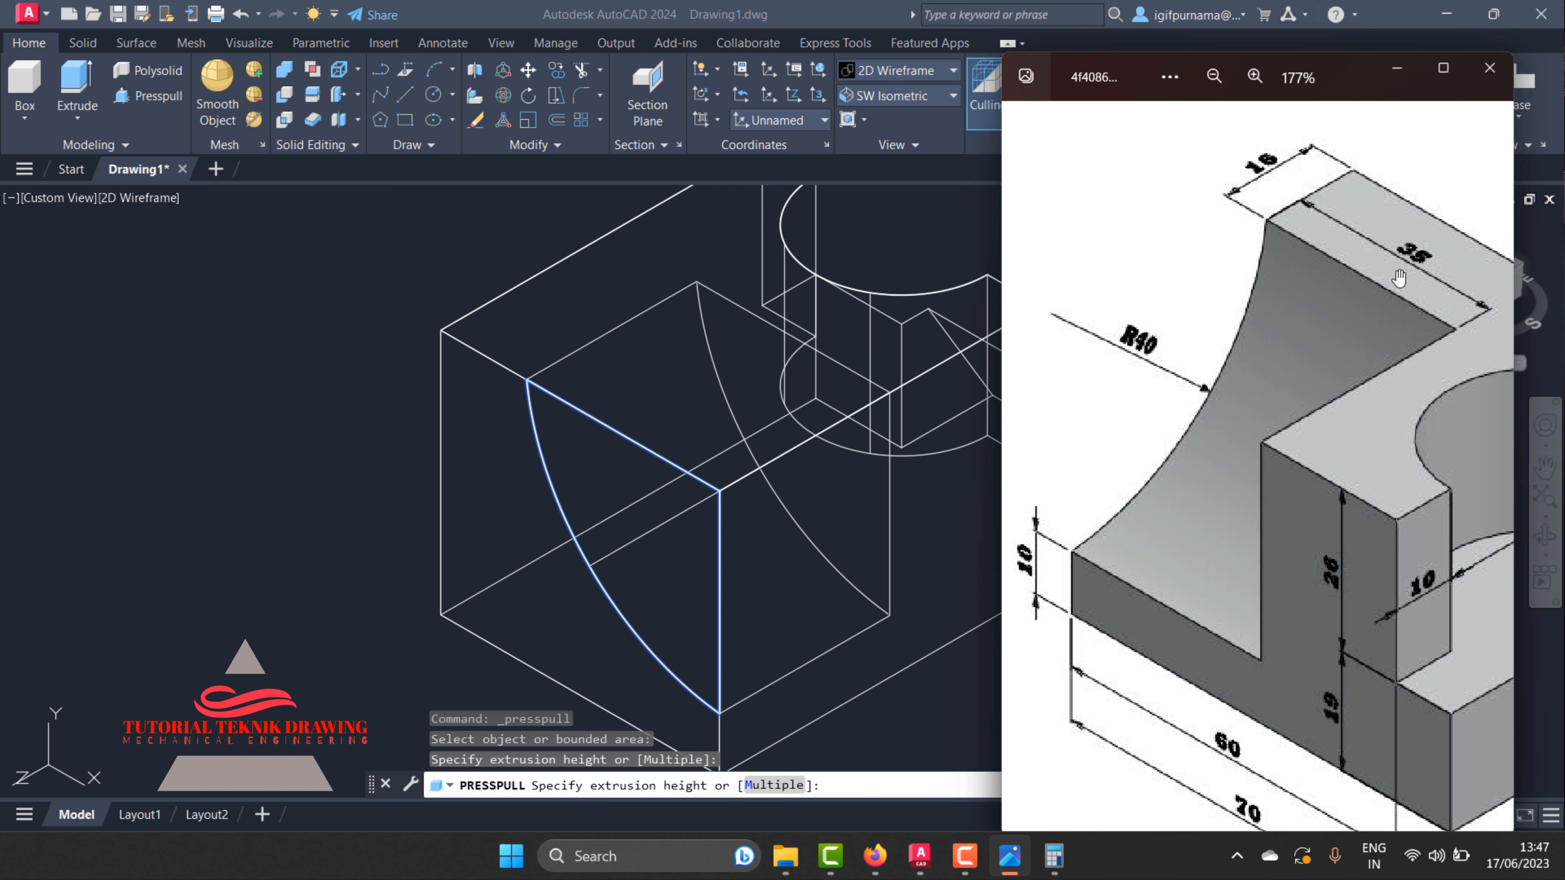
left_click(1396, 71)
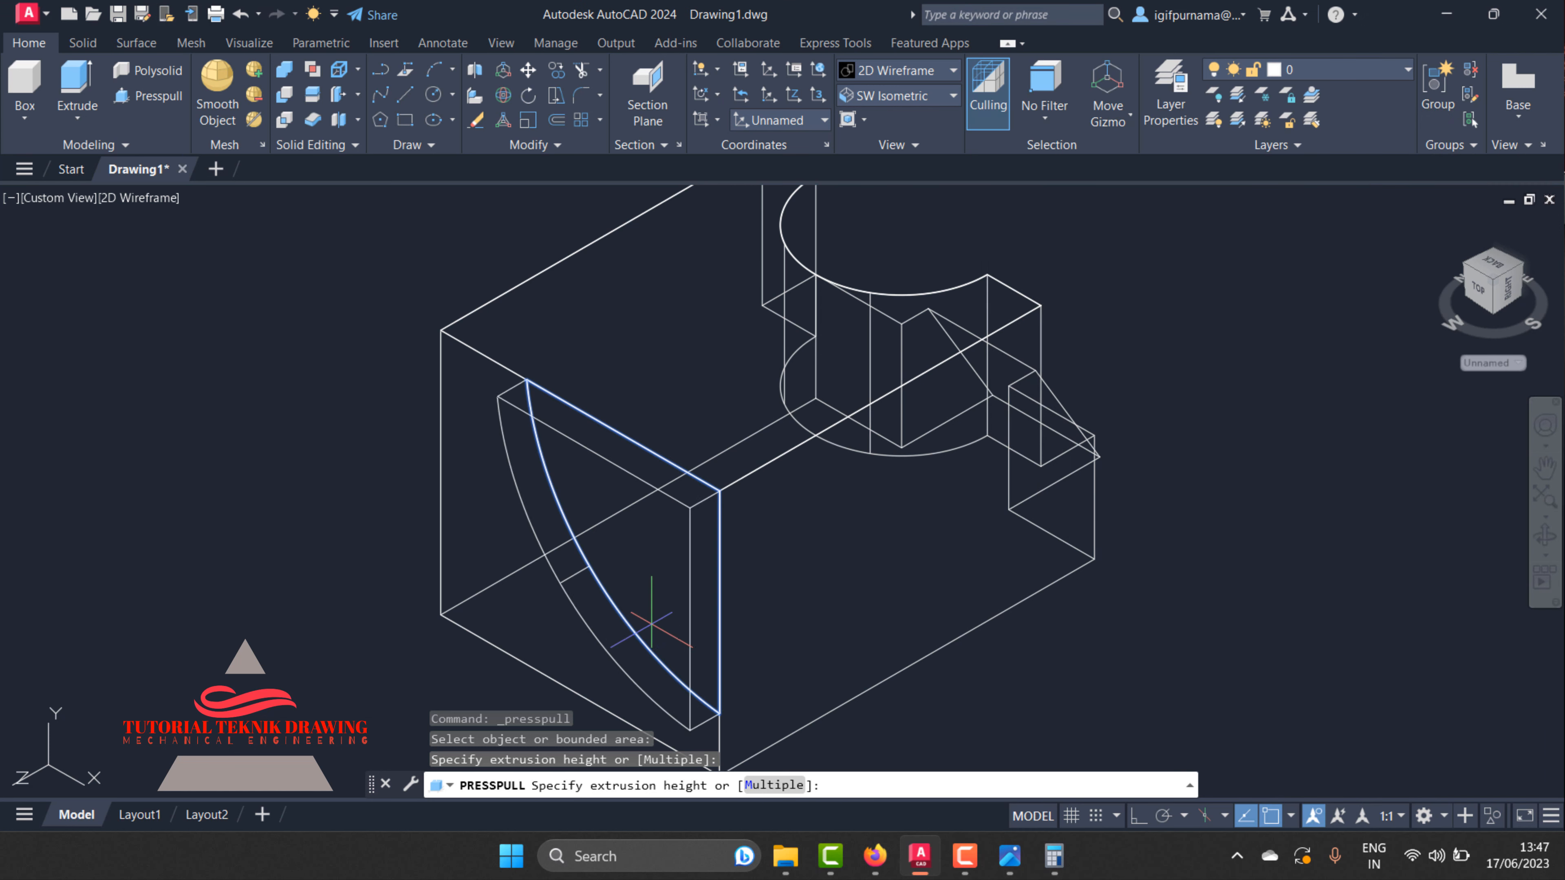
scroll(989, 646, "up", 3)
scroll(1101, 646, "down", 5)
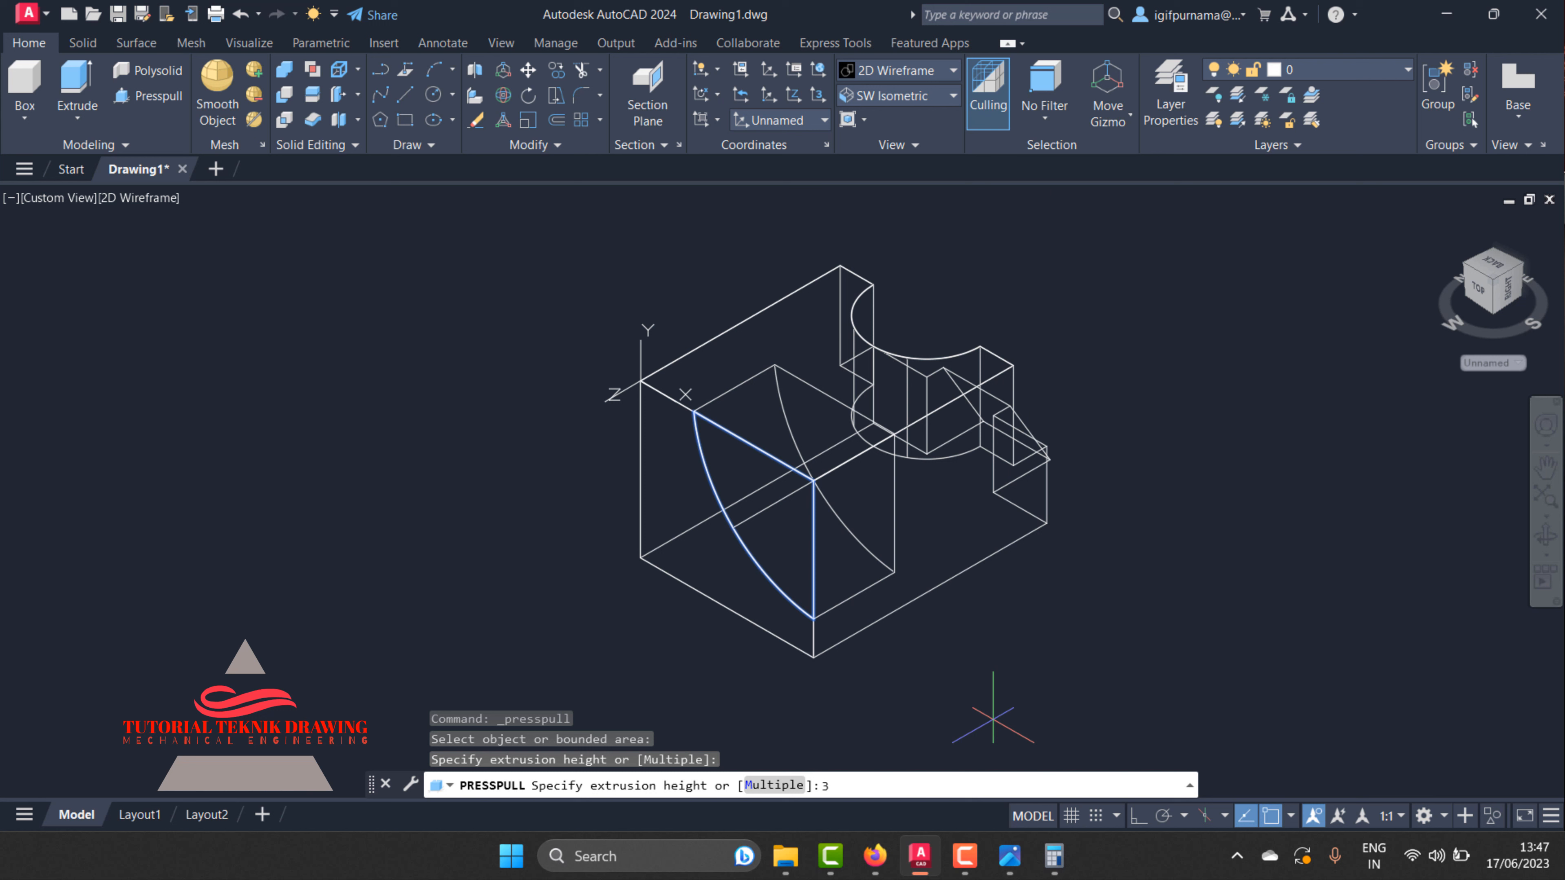
key("Return")
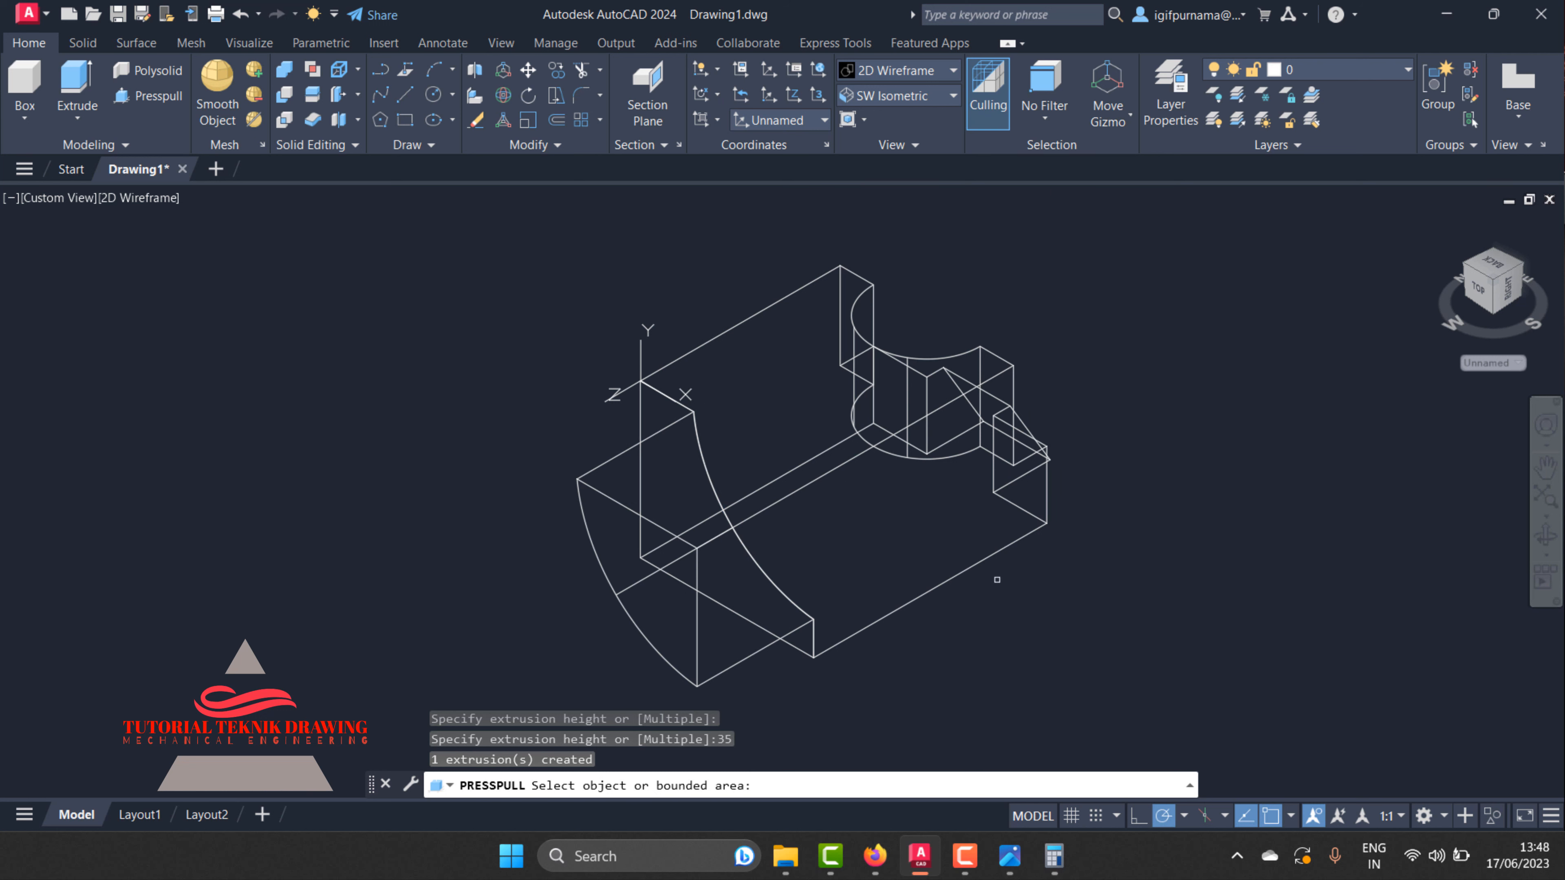
- End the Presspull command and undo its 35-unit extrusion
key("ctrl+z")
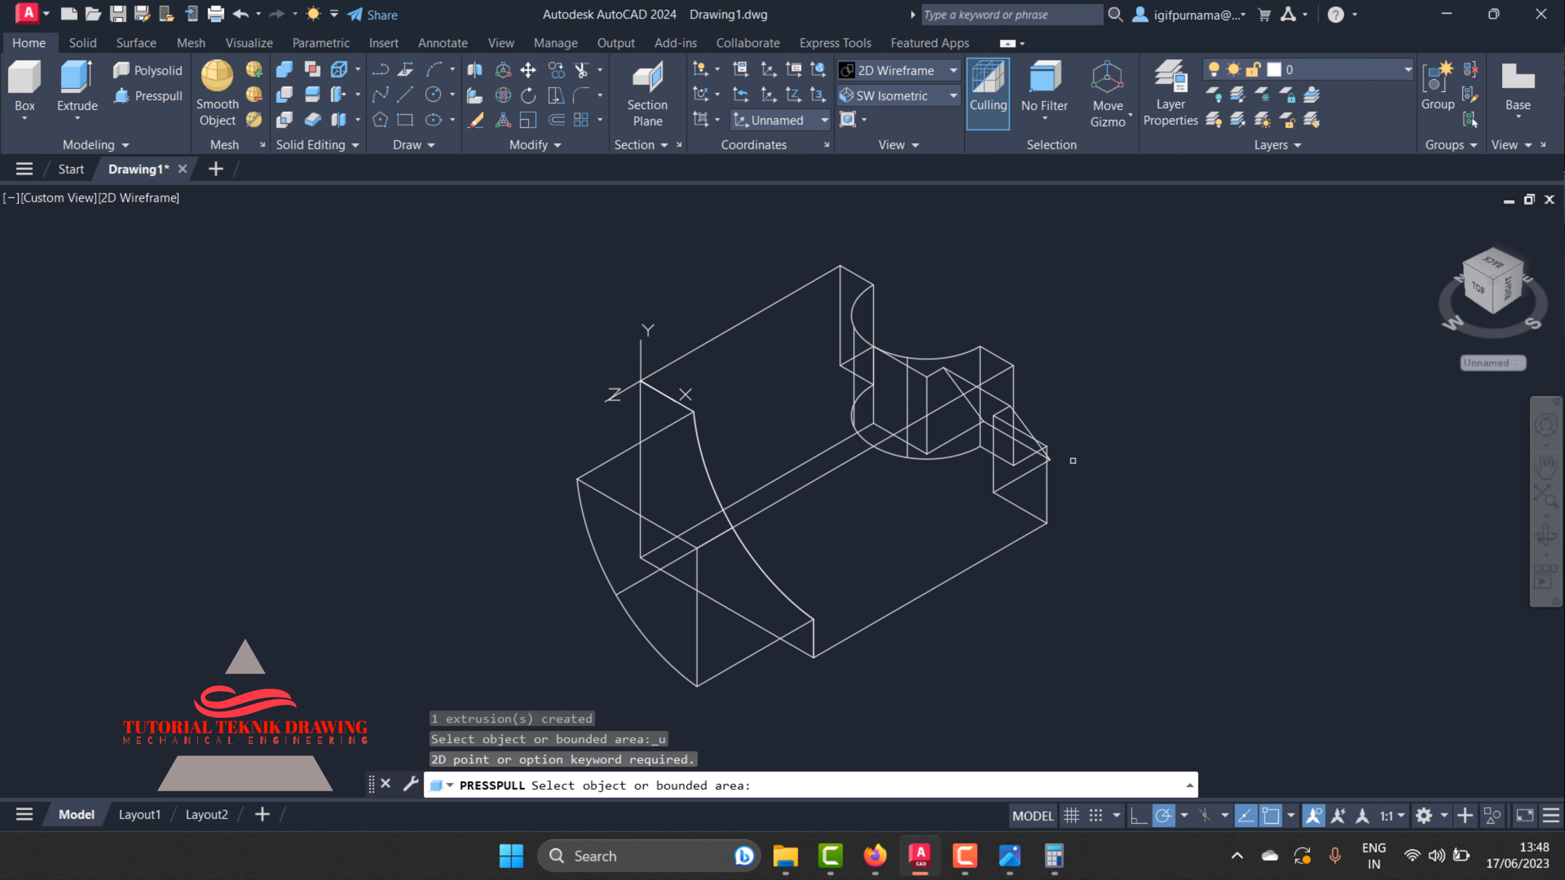
key("Return")
scroll(1099, 438, "up", 2)
key("ctrl+z")
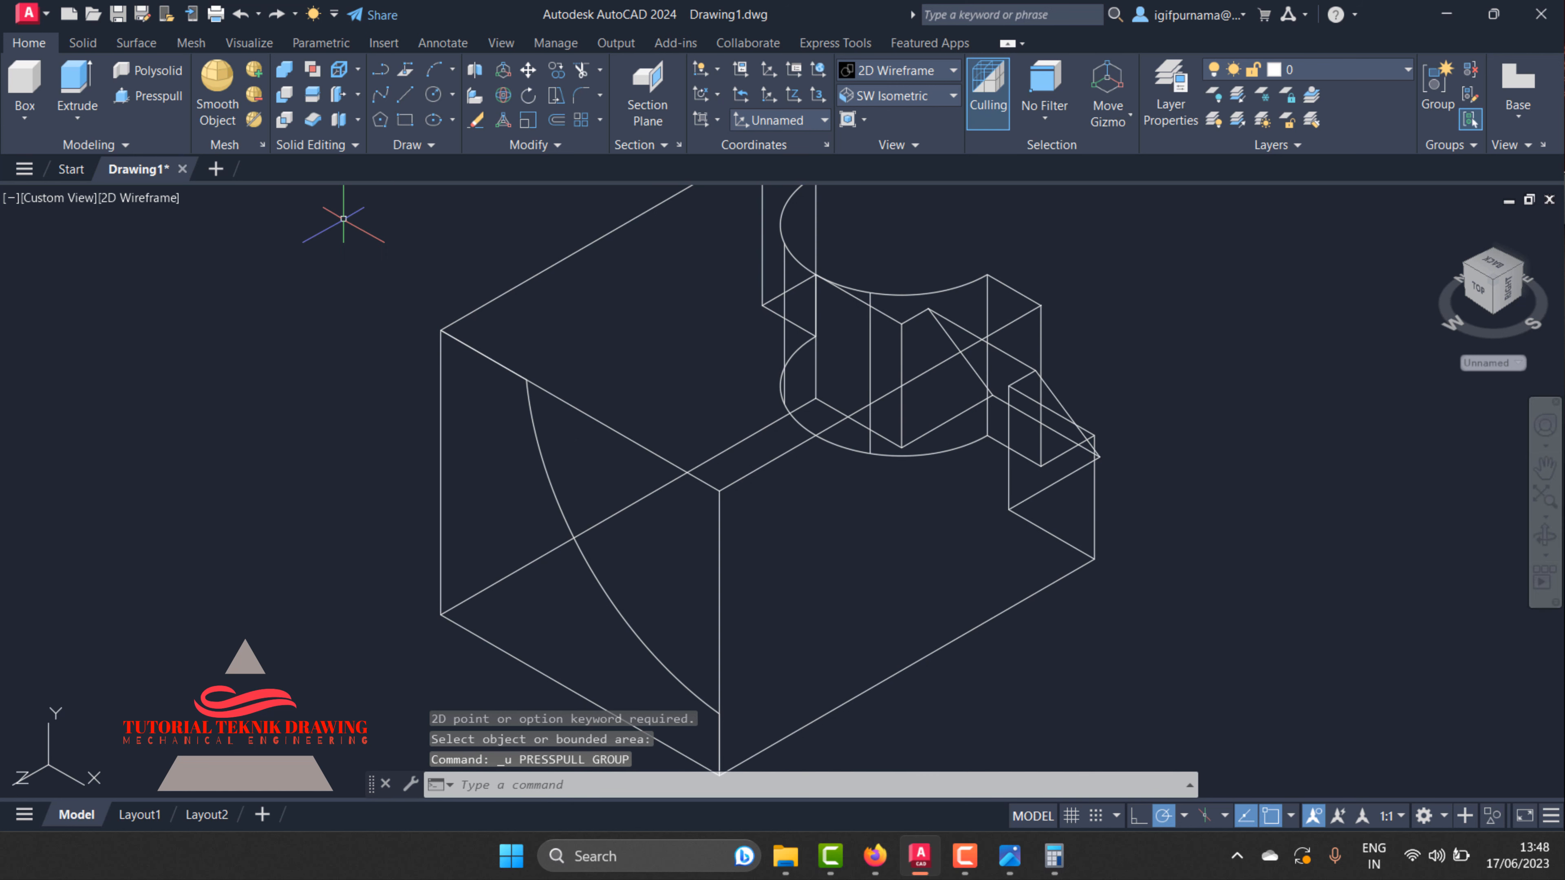
- Draw a 35-unit guide line from the arc's upper end, running back along the top face in the -Z direction
left_click(406, 96)
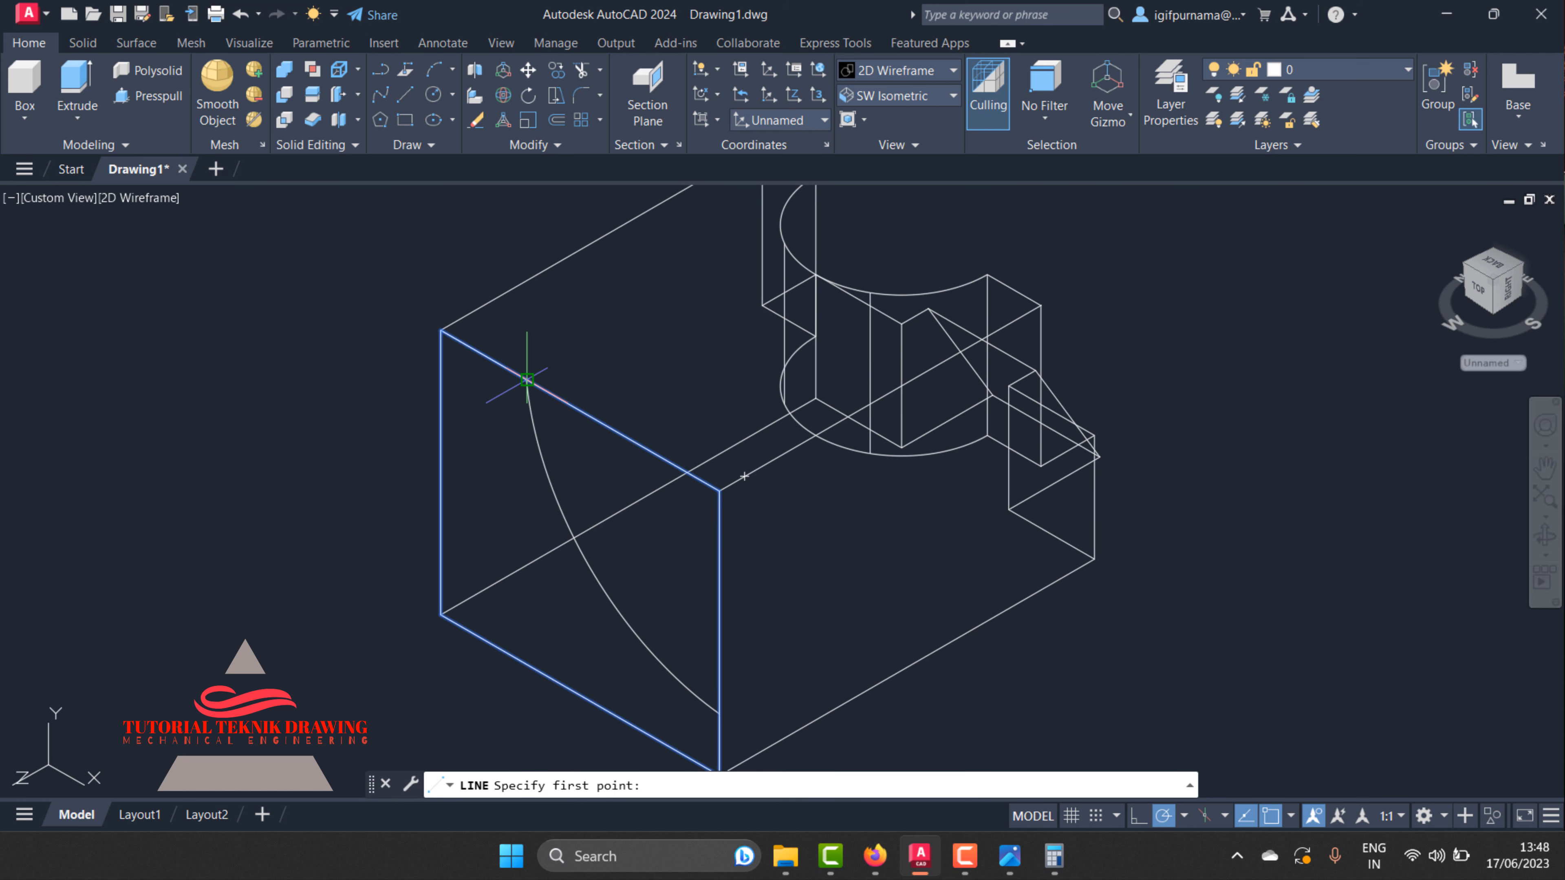
left_click(525, 379)
scroll(525, 380, "down", 3)
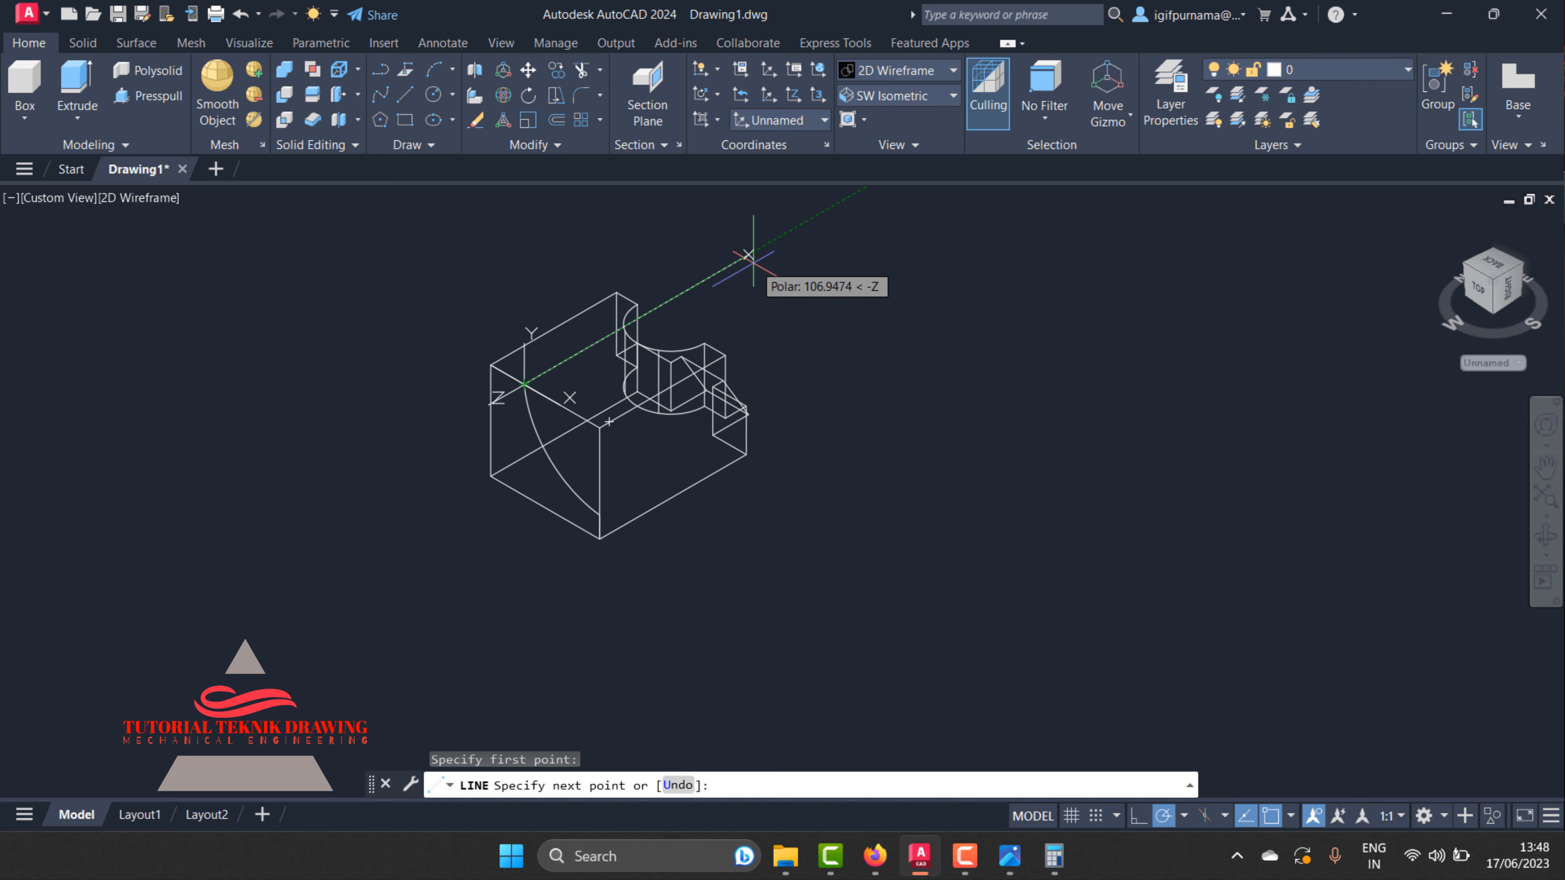
type("35")
key("Return")
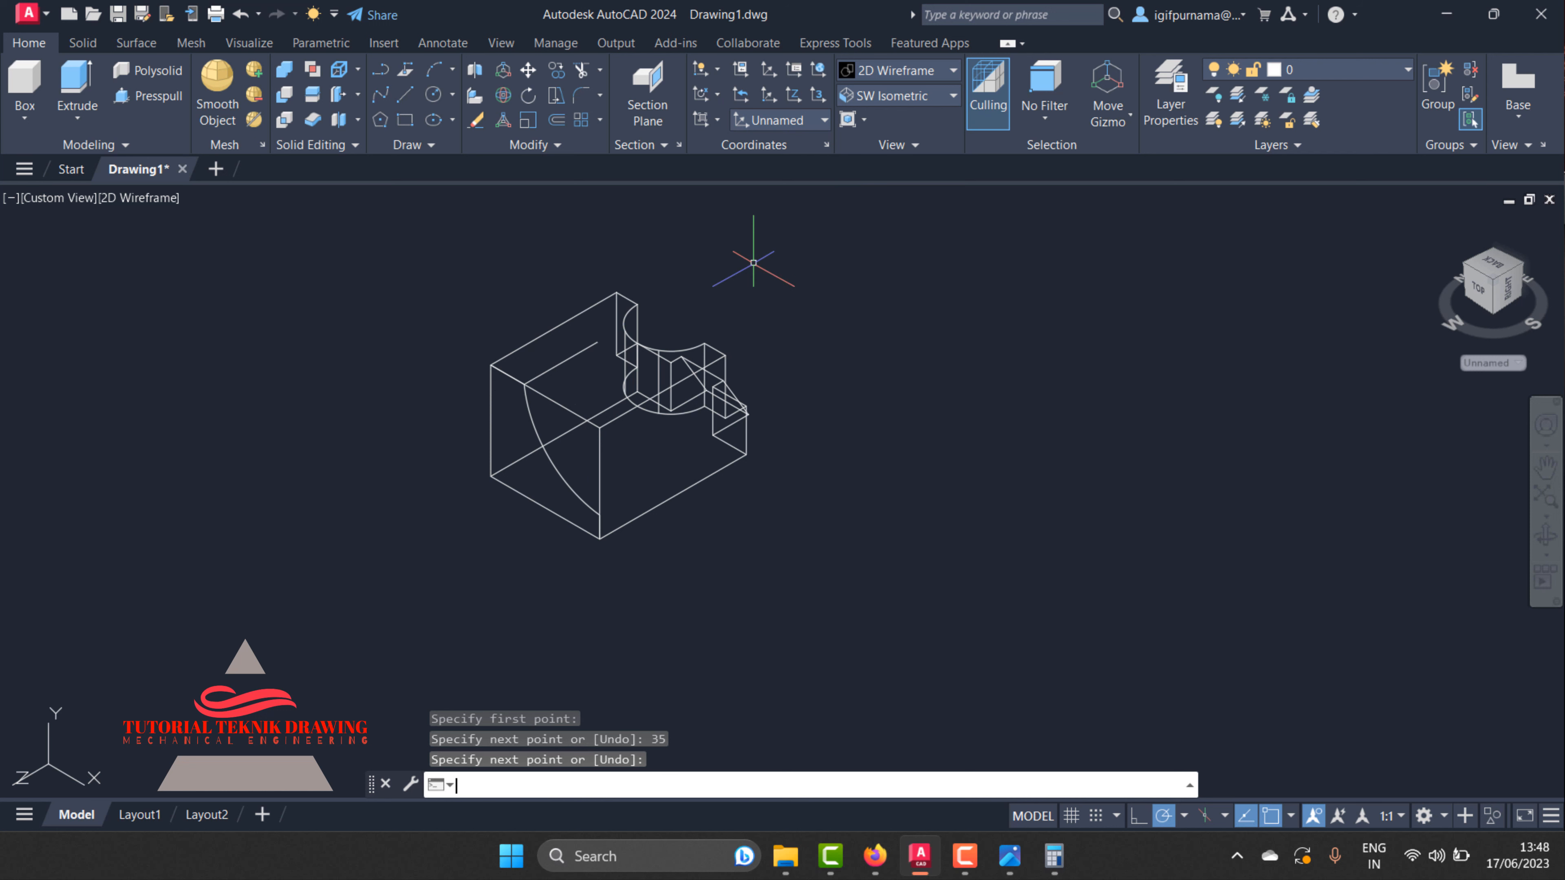
key("Return")
- Presspull the region bounded by the arc back to the guide line's far end to cut the curved recess
left_click(151, 99)
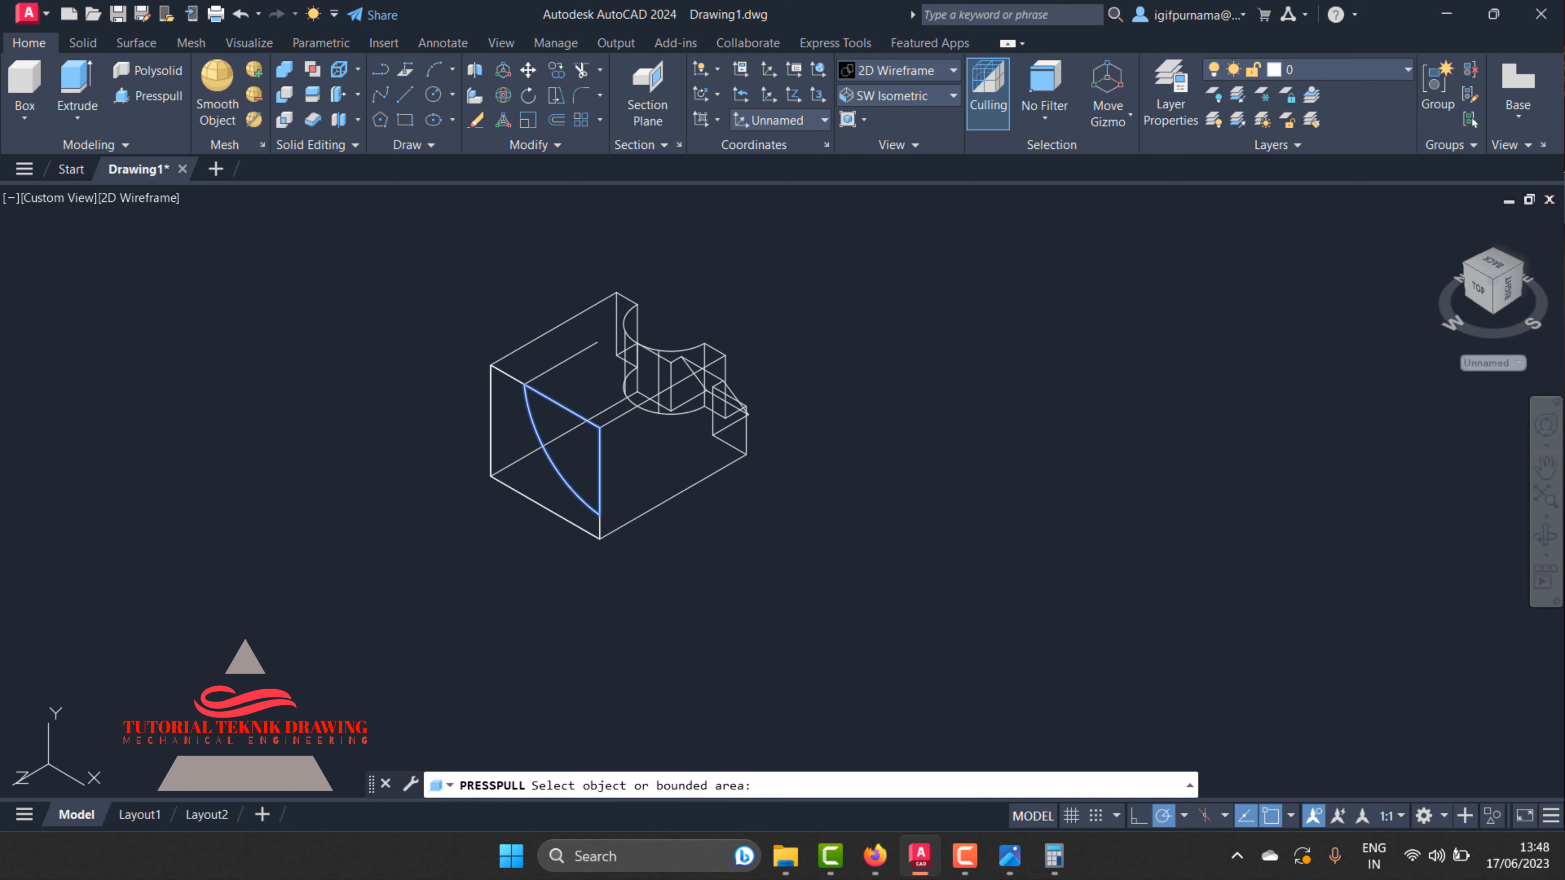
left_click(573, 445)
left_click(597, 342)
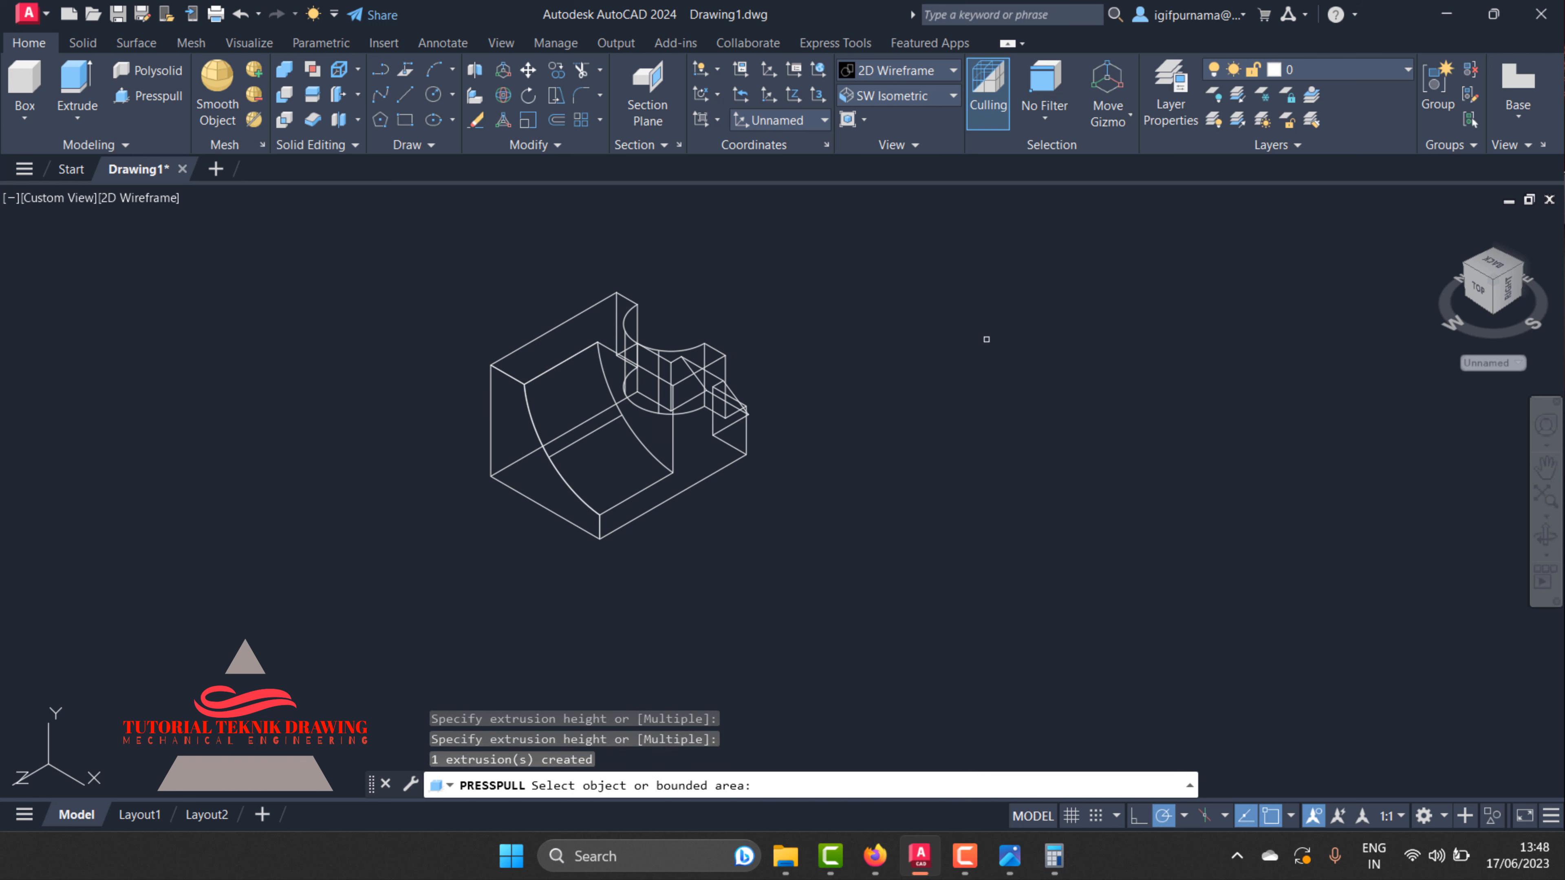
key("Return")
- Set the visual style to Shaded and orbit the solid to show the curved recess and the sloped rib
left_click(904, 68)
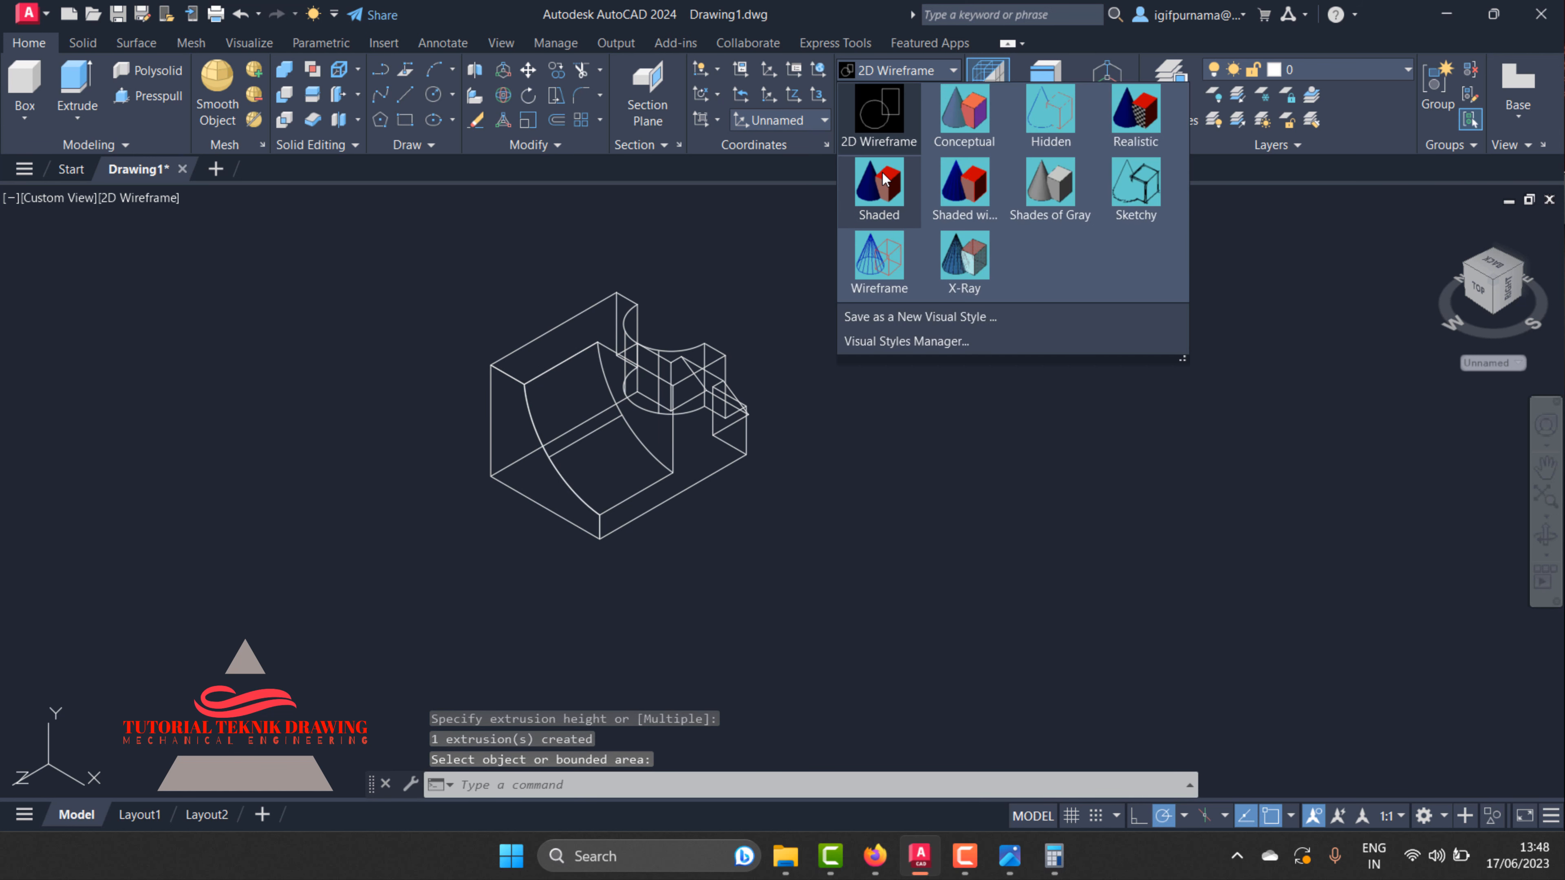
left_click(883, 170)
left_click(1548, 546)
left_click_drag(795, 425, 637, 363)
scroll(574, 350, "up", 3)
right_click(644, 313)
left_click(696, 330)
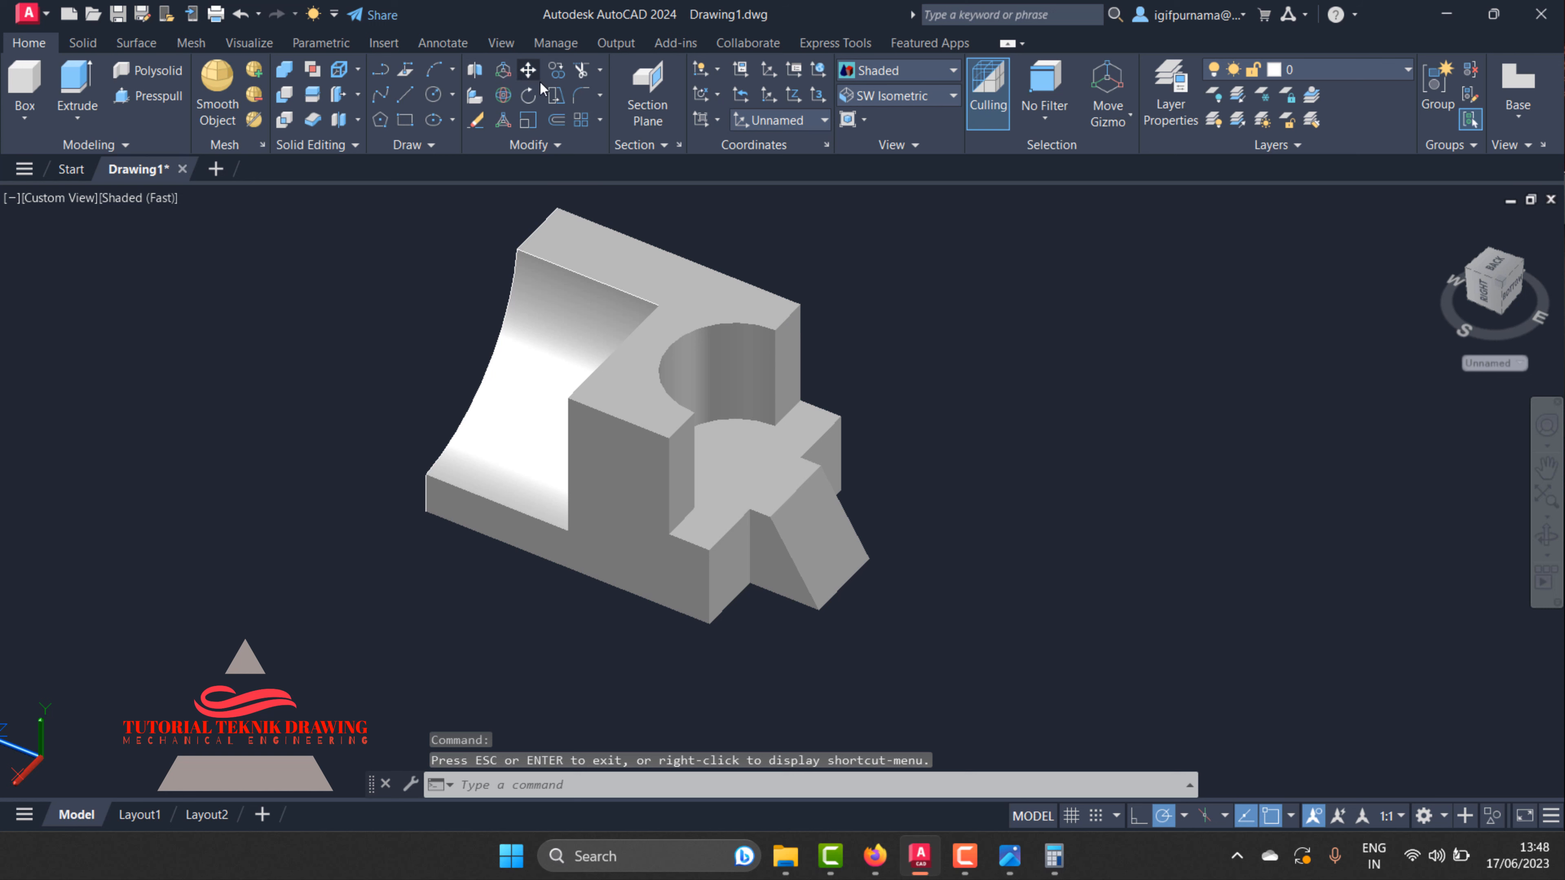
- Move the solid well clear of the leftover construction lines and arc
left_click(527, 70)
left_click(716, 294)
key("Return")
left_click(715, 286)
scroll(557, 326, "down", 5)
left_click(599, 336)
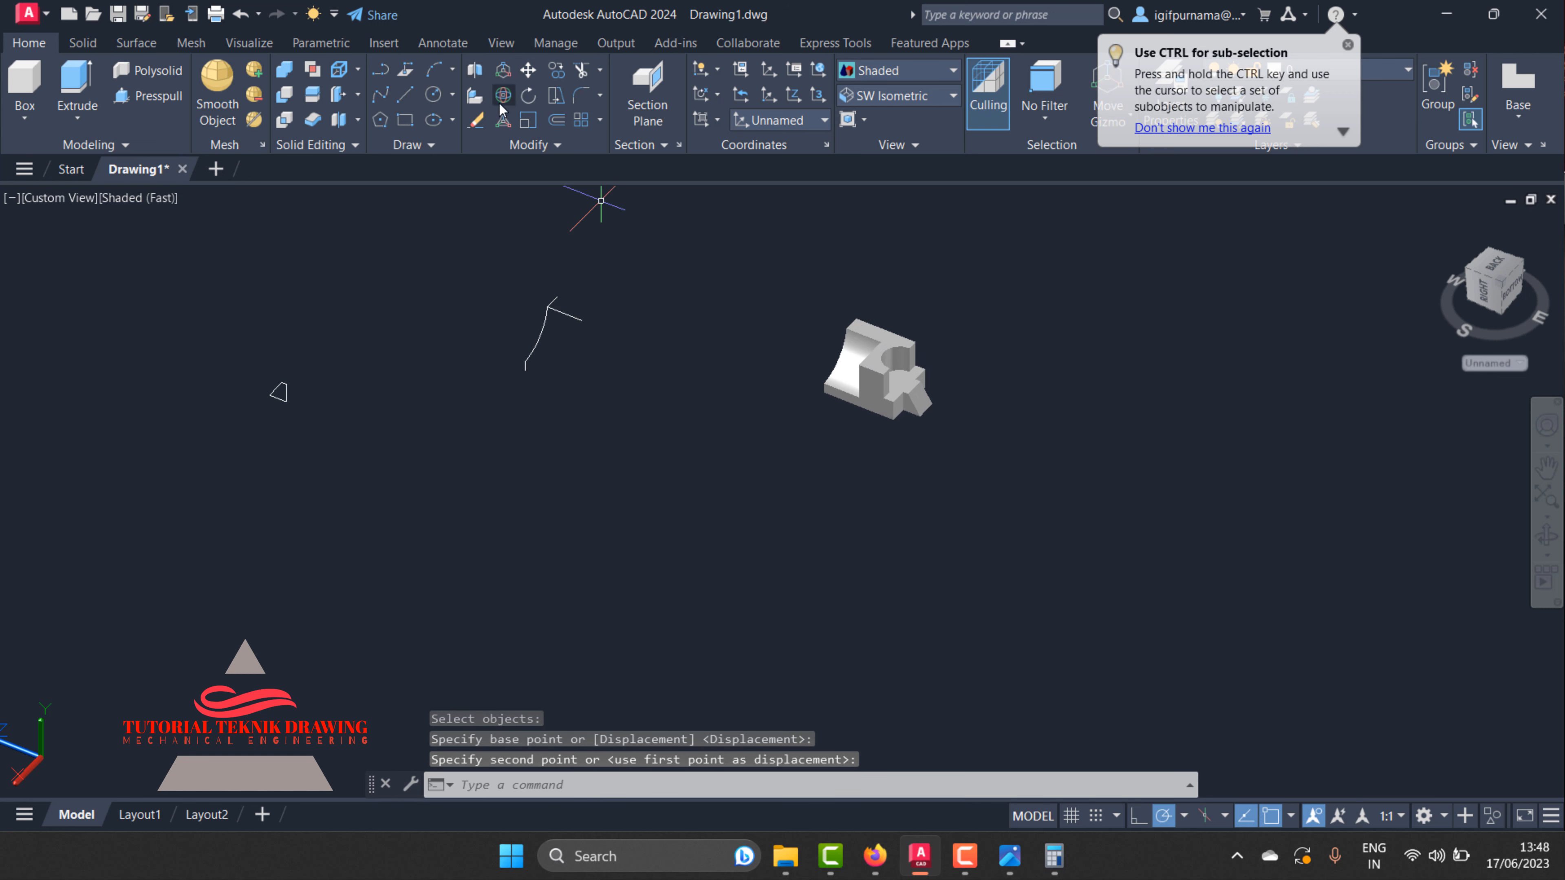
- Erase both leftover groups of construction geometry beside the moved solid
left_click(475, 121)
left_click(674, 466)
left_click(470, 258)
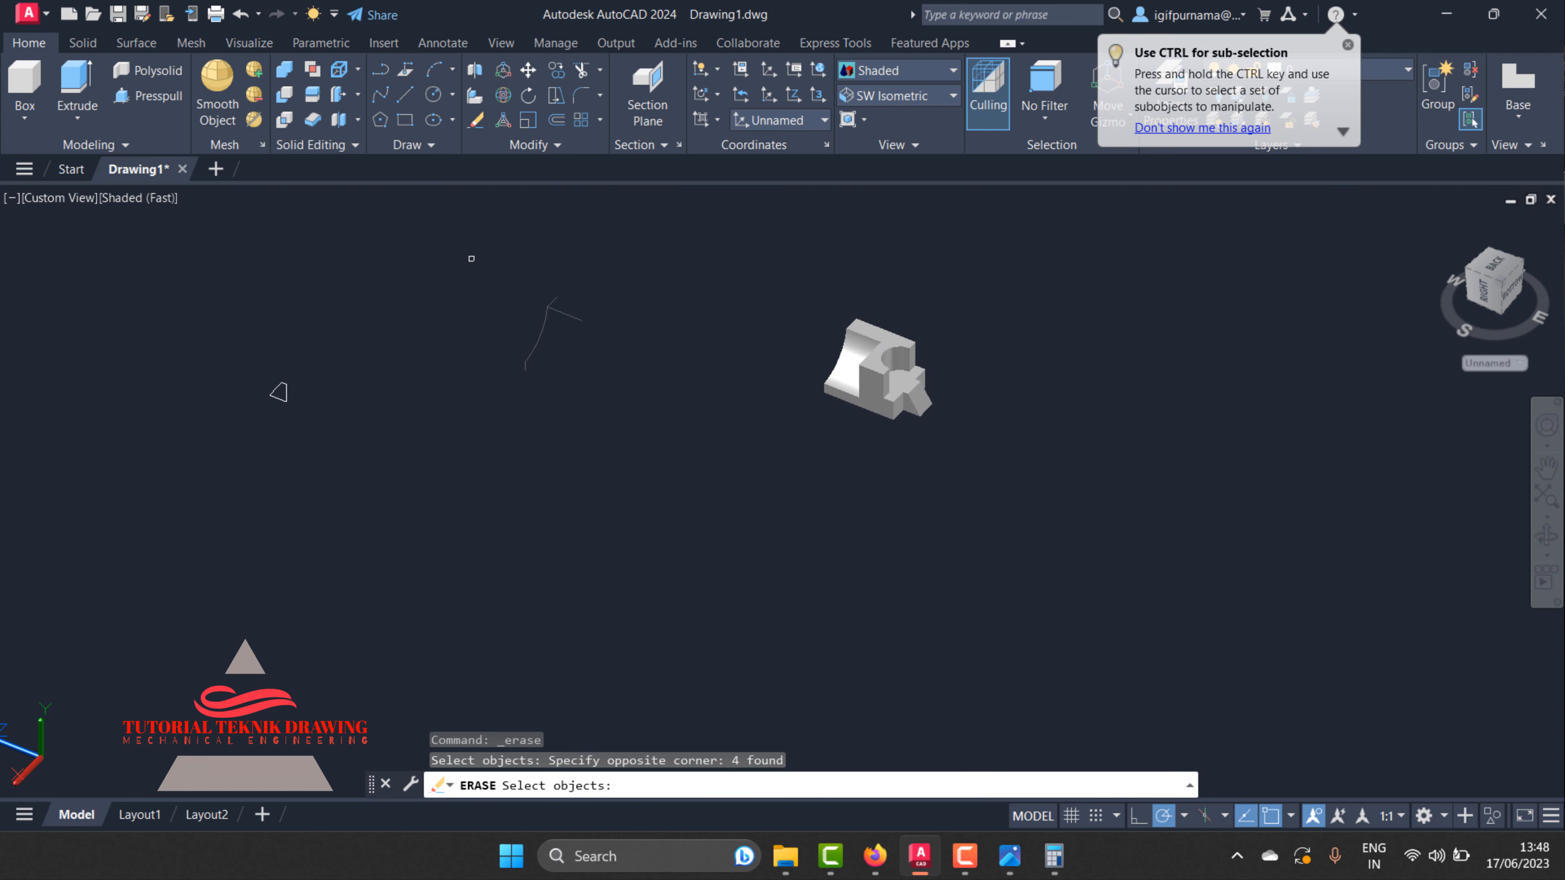
left_click(456, 479)
left_click(149, 267)
key("Return")
- Inspect the finished solid from the SW Isometric view and from an orbited view facing the recess and rib
left_click(895, 95)
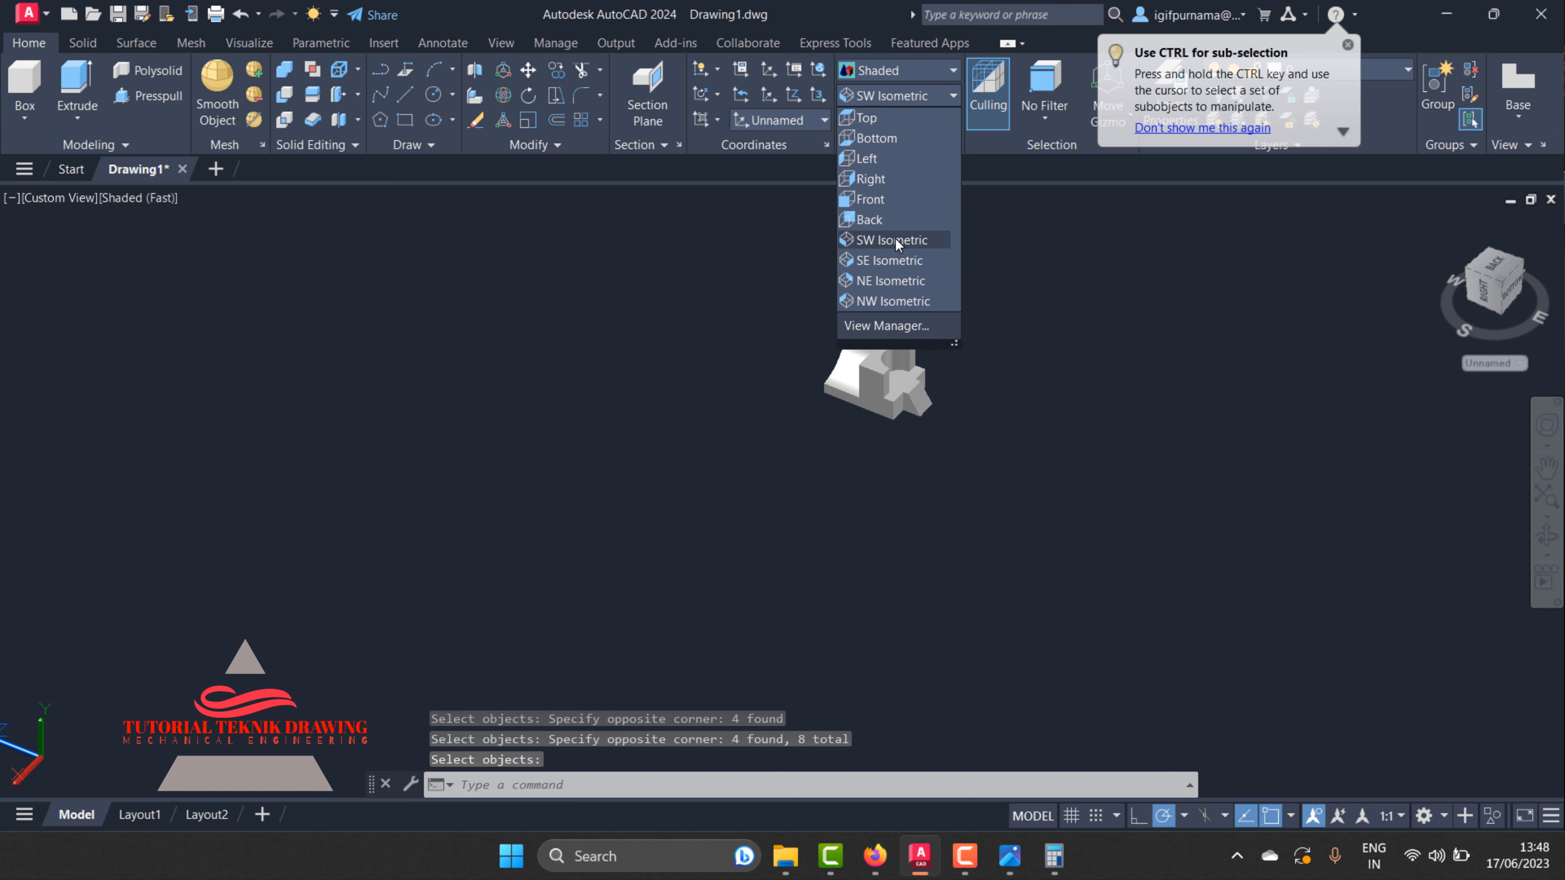
left_click(895, 238)
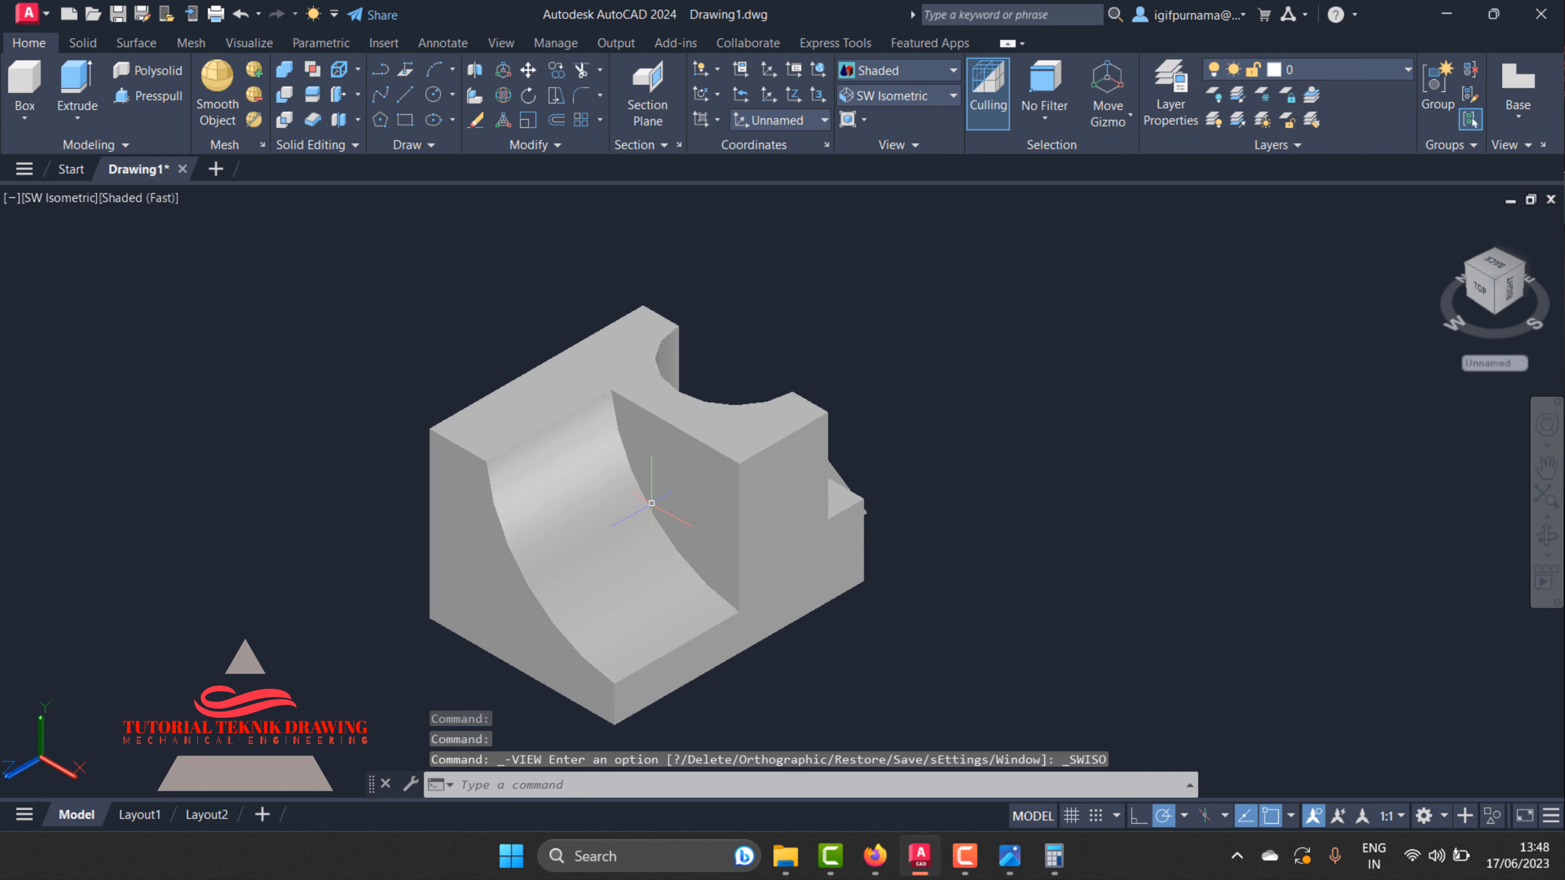
left_click(1545, 535)
left_click_drag(862, 453, 645, 461)
right_click(812, 339)
left_click(876, 356)
scroll(899, 298, "down", 3)
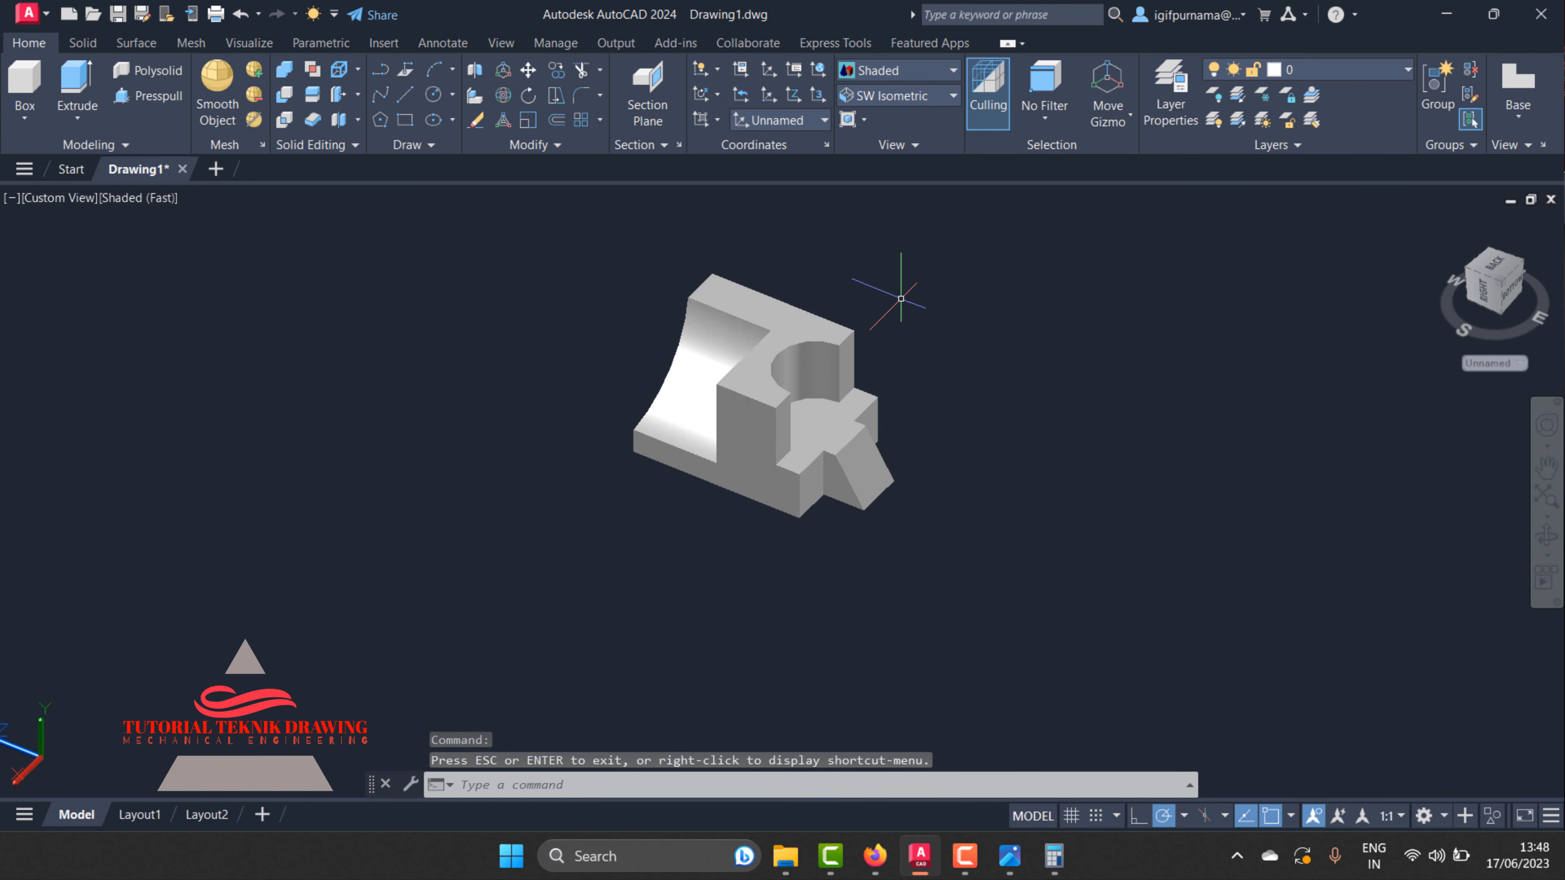
scroll(898, 299, "up", 4)
scroll(898, 298, "down", 2)
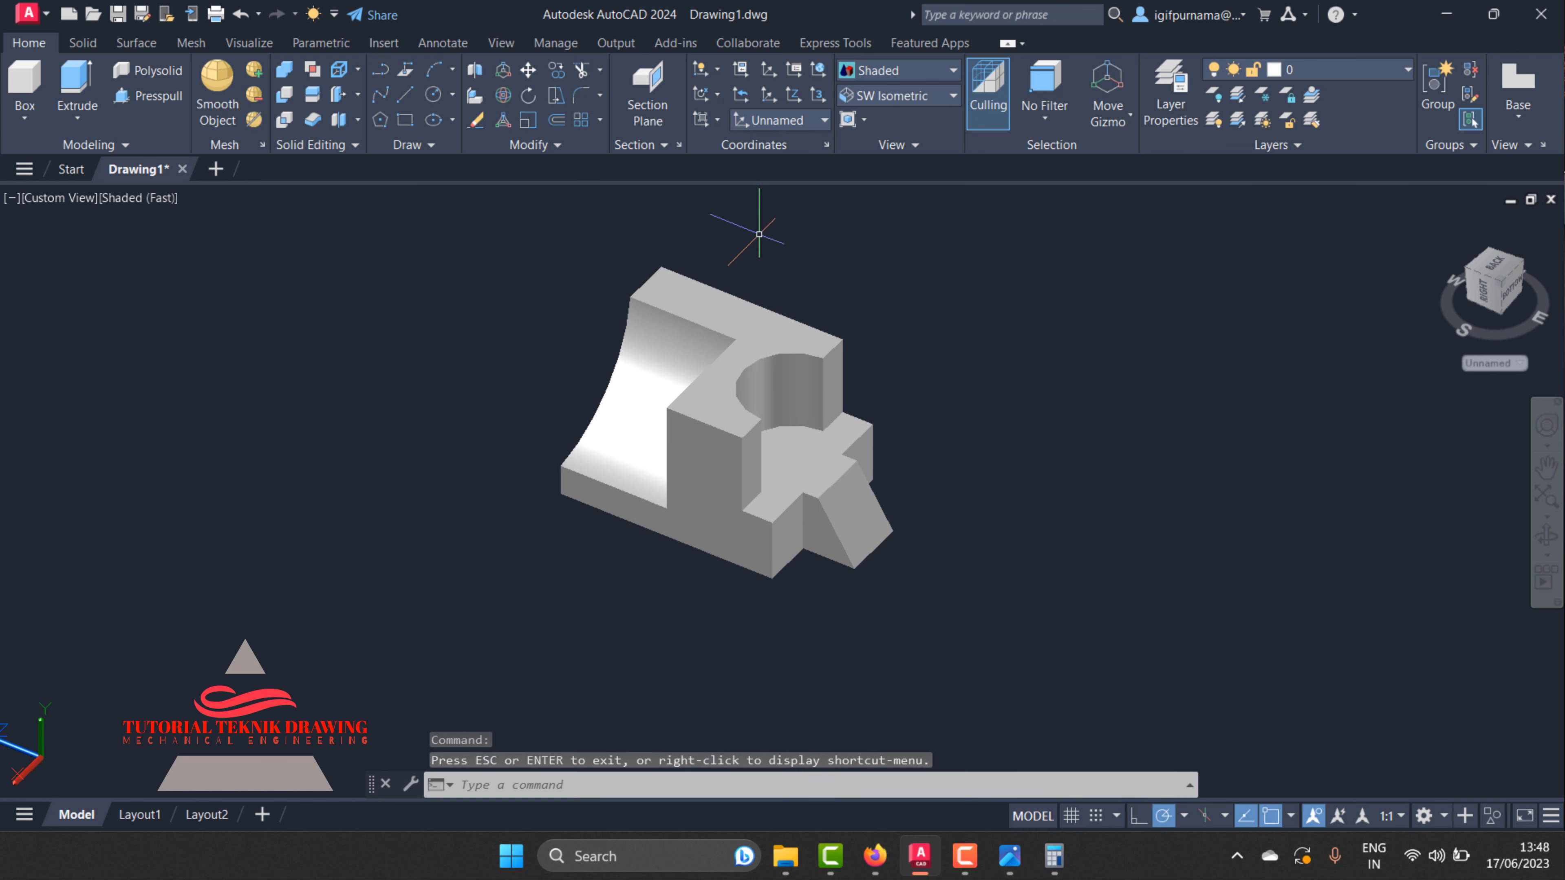
- Open the Materials Browser with the RMAT command and expand the Autodesk Library's material categories
type("r")
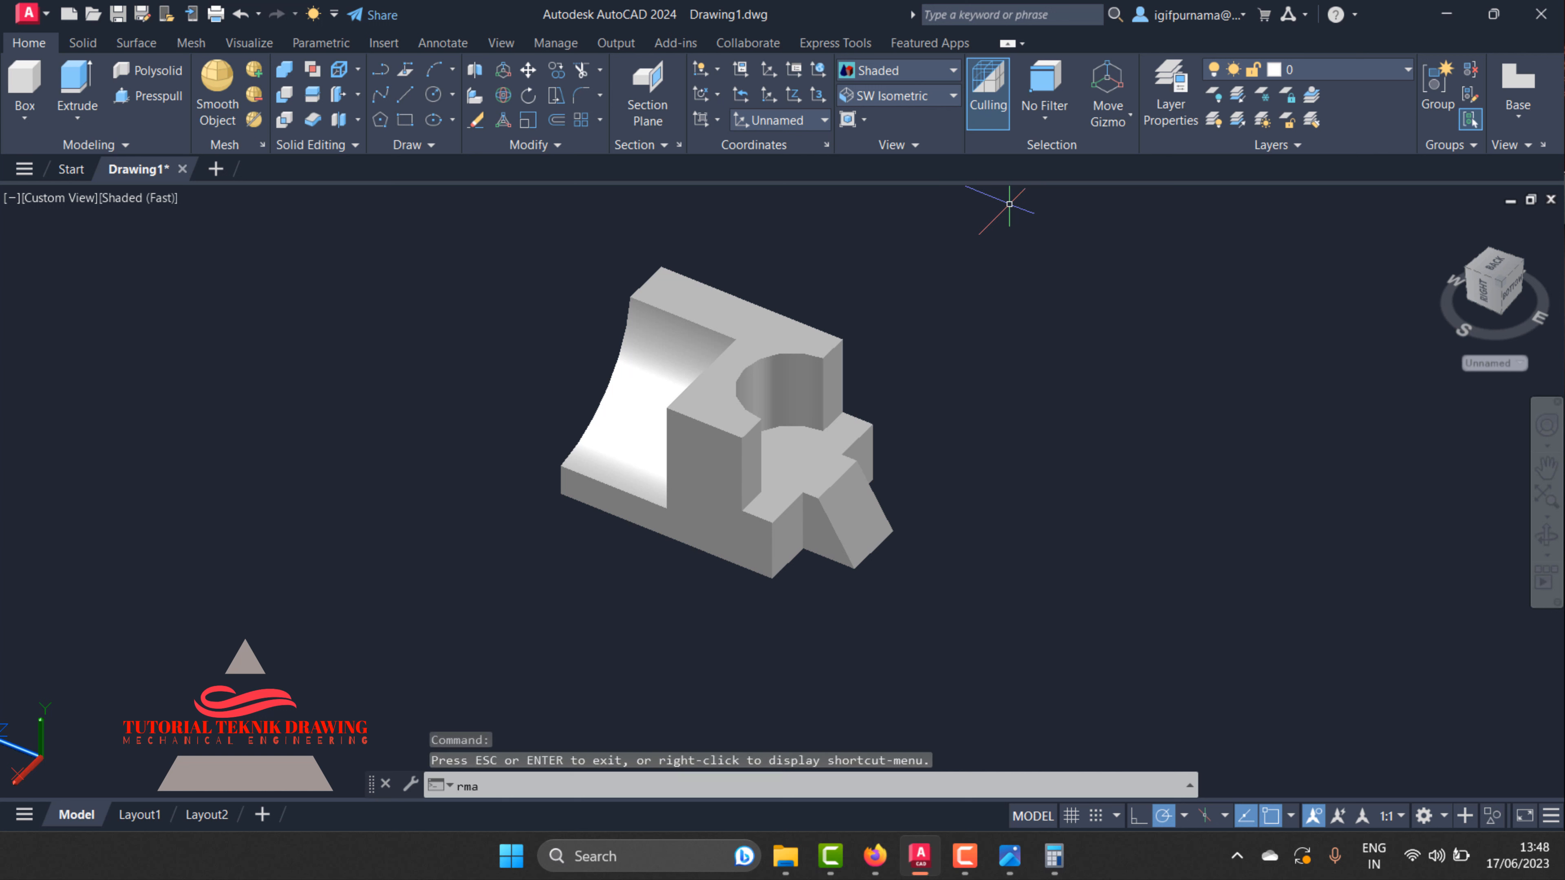
type("mat")
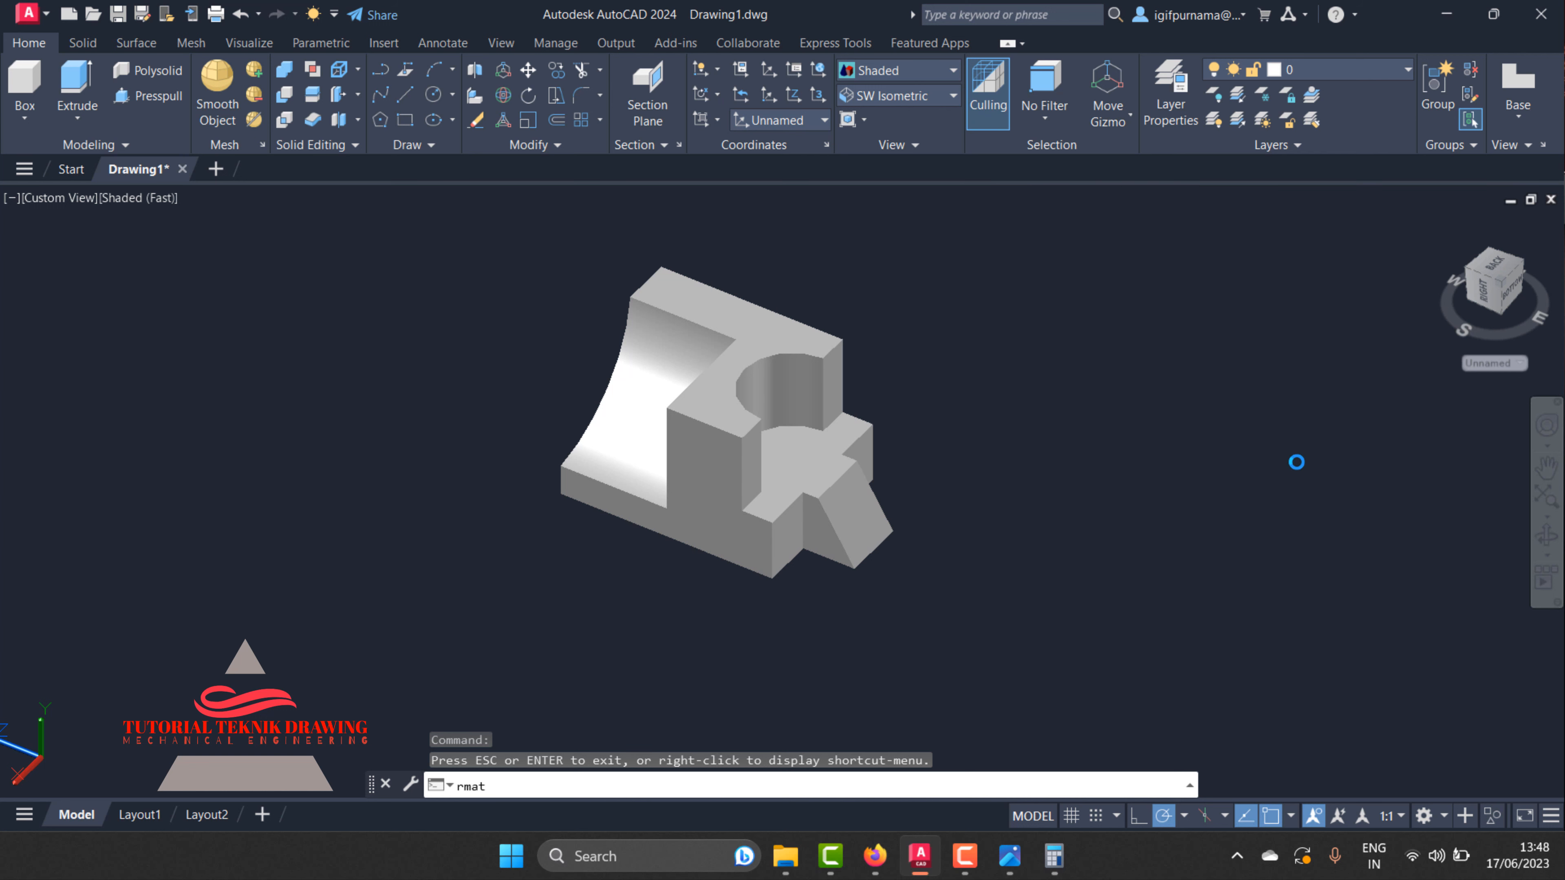
scroll(1361, 536, "down", 1)
scroll(1381, 585, "up", 1)
scroll(1382, 535, "down", 1)
scroll(1382, 486, "down", 3)
left_click(1198, 454)
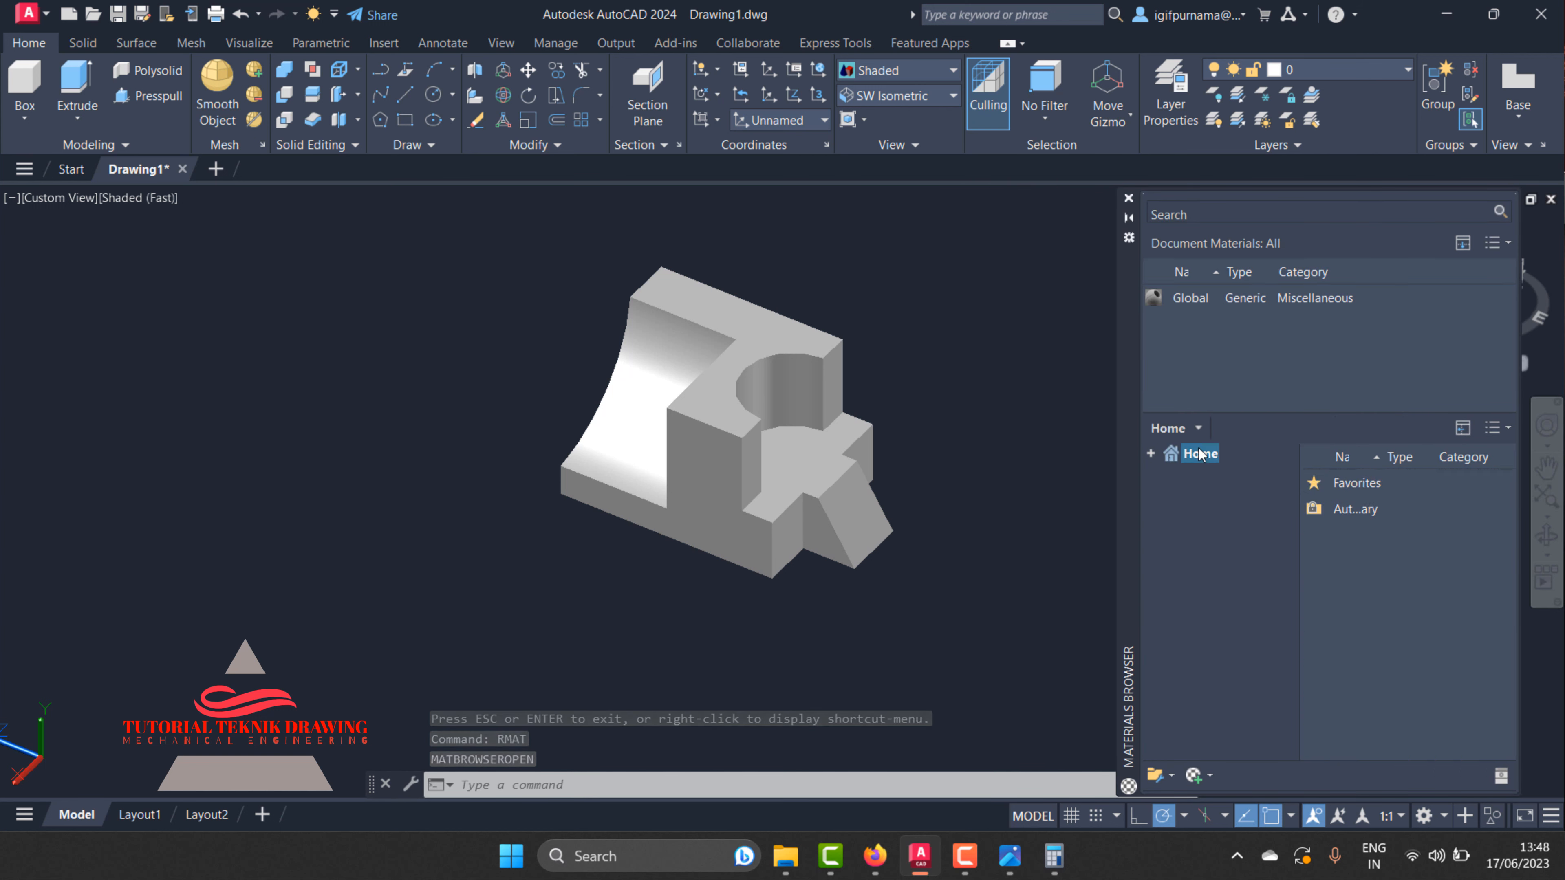
left_click(1149, 454)
left_click(1170, 492)
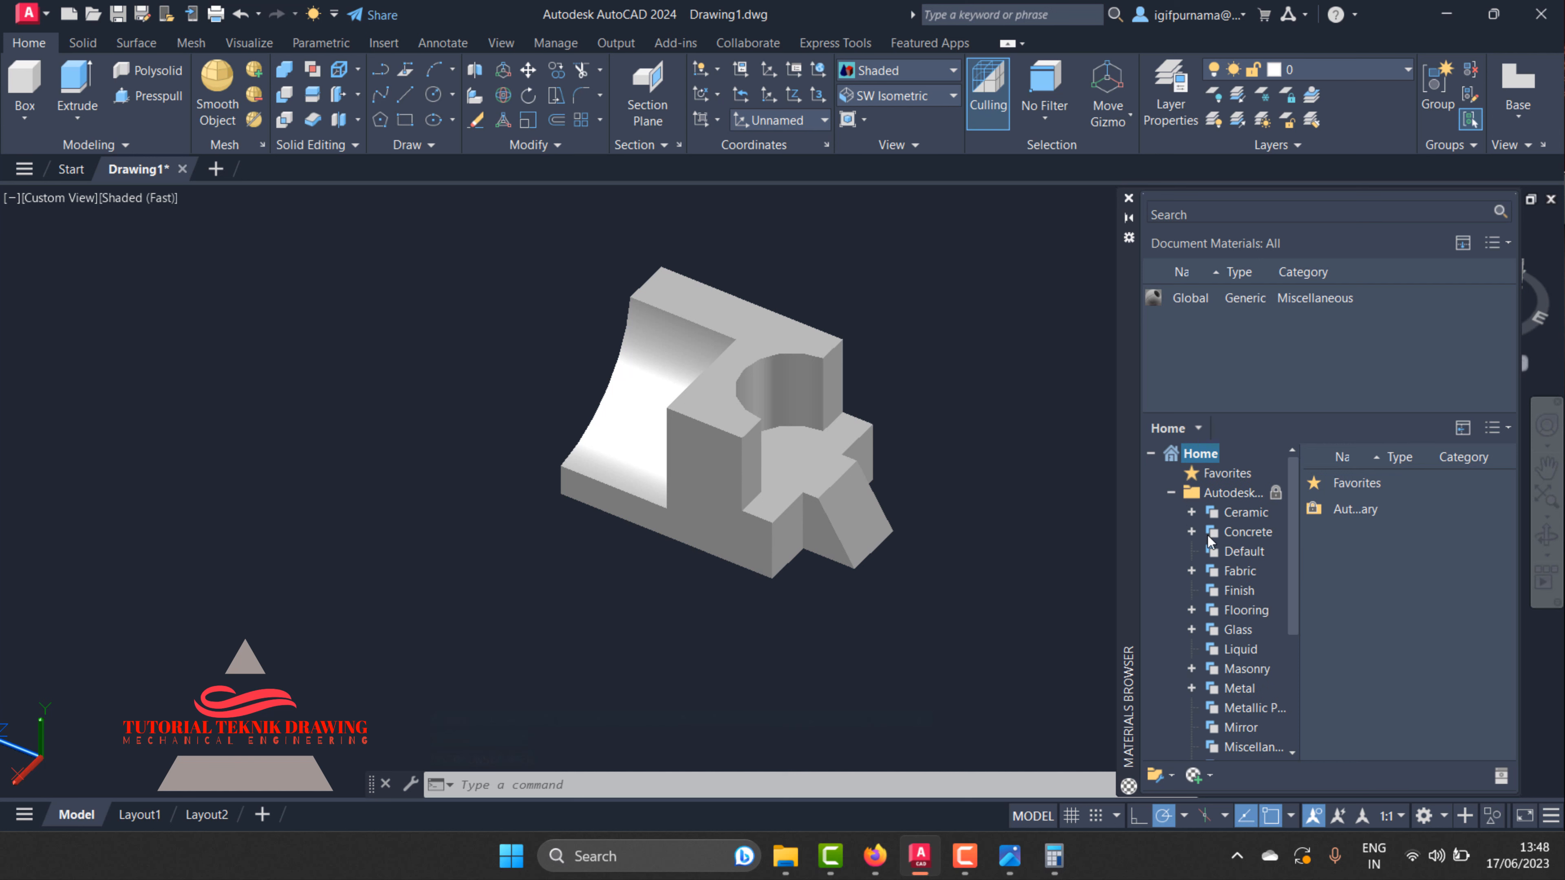
- Examine the materials in the Autodesk Library's categories from Ceramic and Concrete through Default, Finish, Glass and Liquid to Metal
left_click(1239, 572)
left_click(1247, 551)
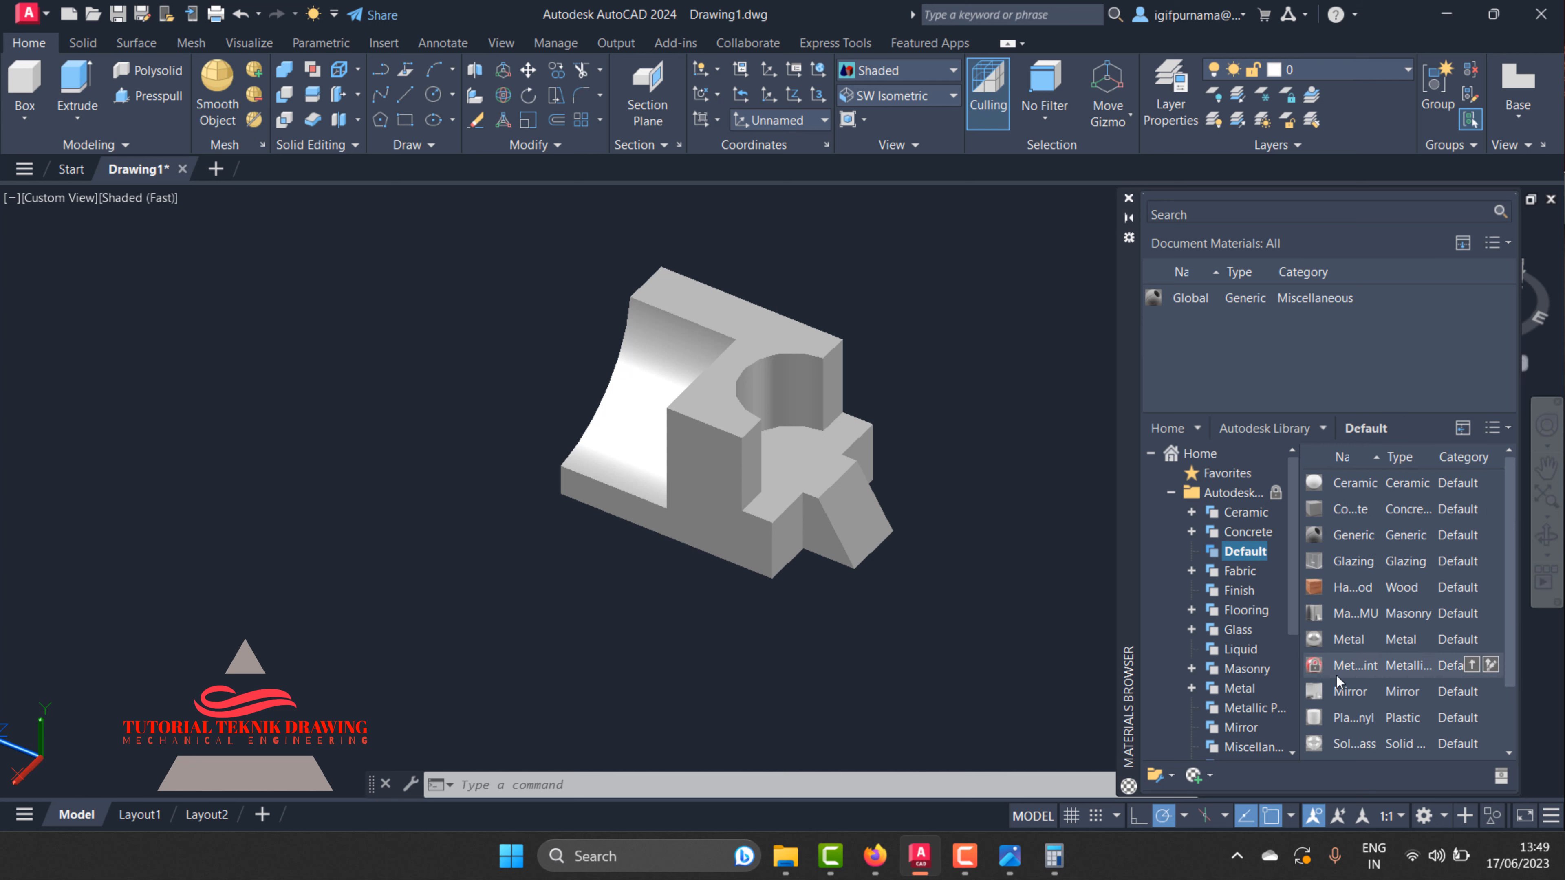
scroll(1378, 643, "down", 1)
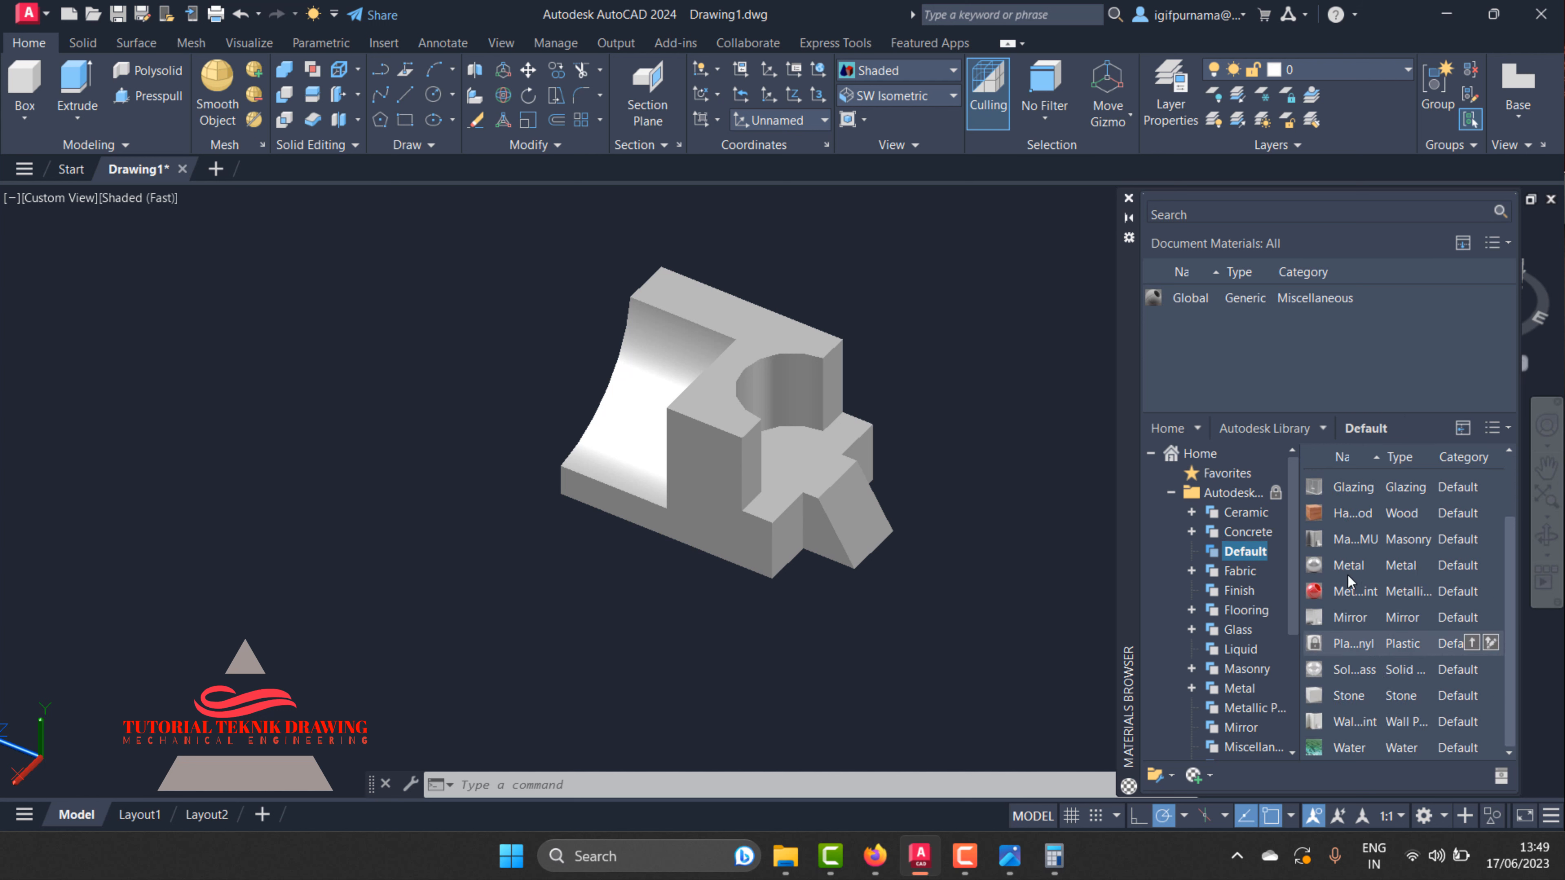
left_click(1248, 532)
scroll(1345, 592, "down", 5)
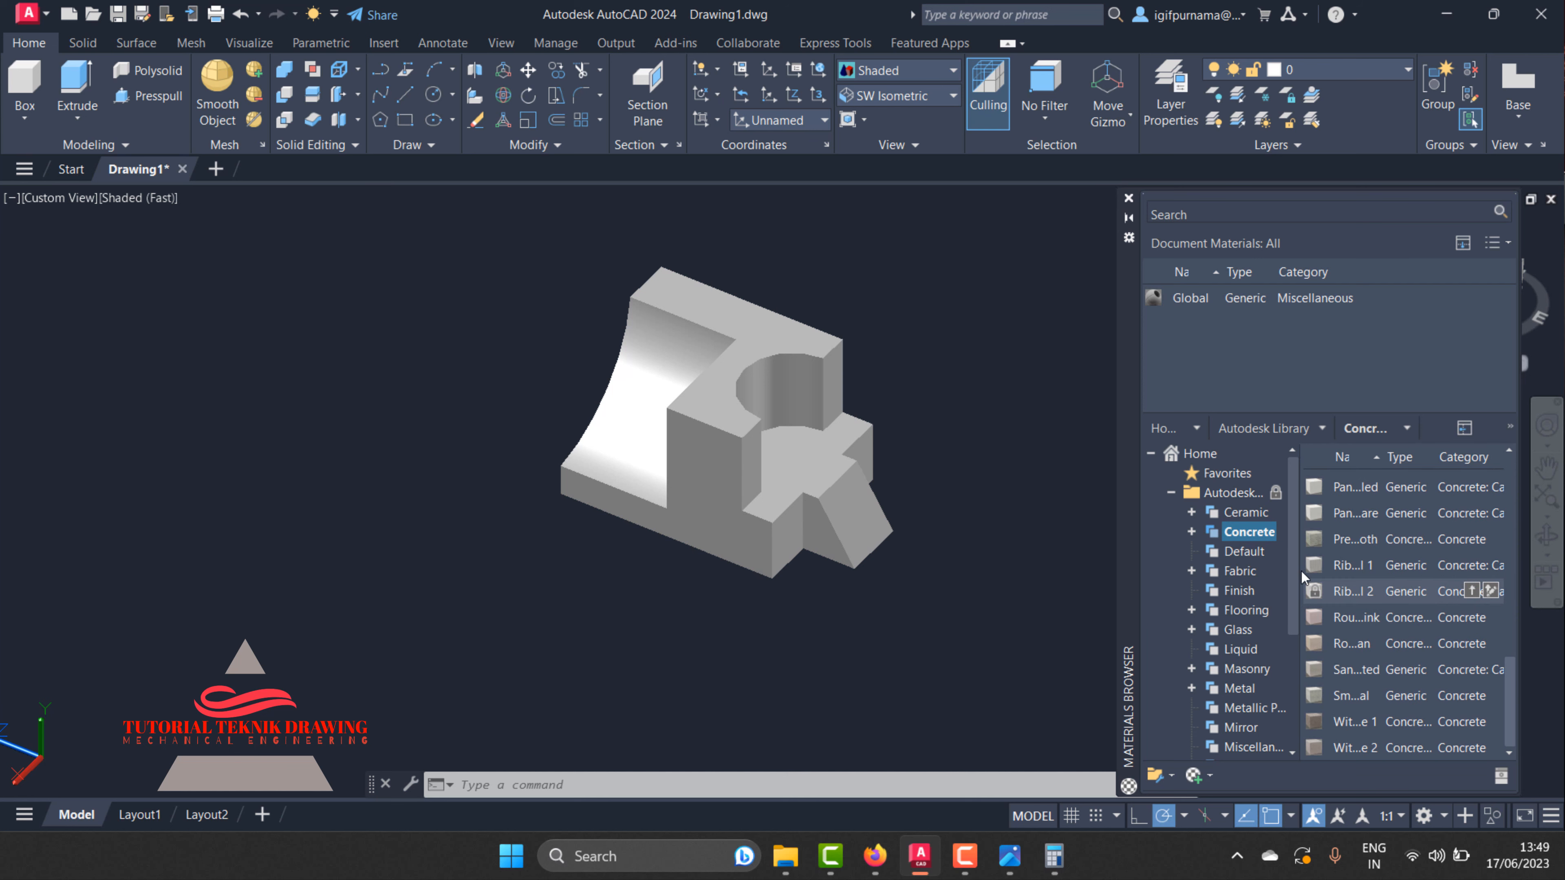
left_click(1246, 511)
scroll(1406, 651, "down", 2)
scroll(1407, 650, "down", 5)
left_click(1243, 551)
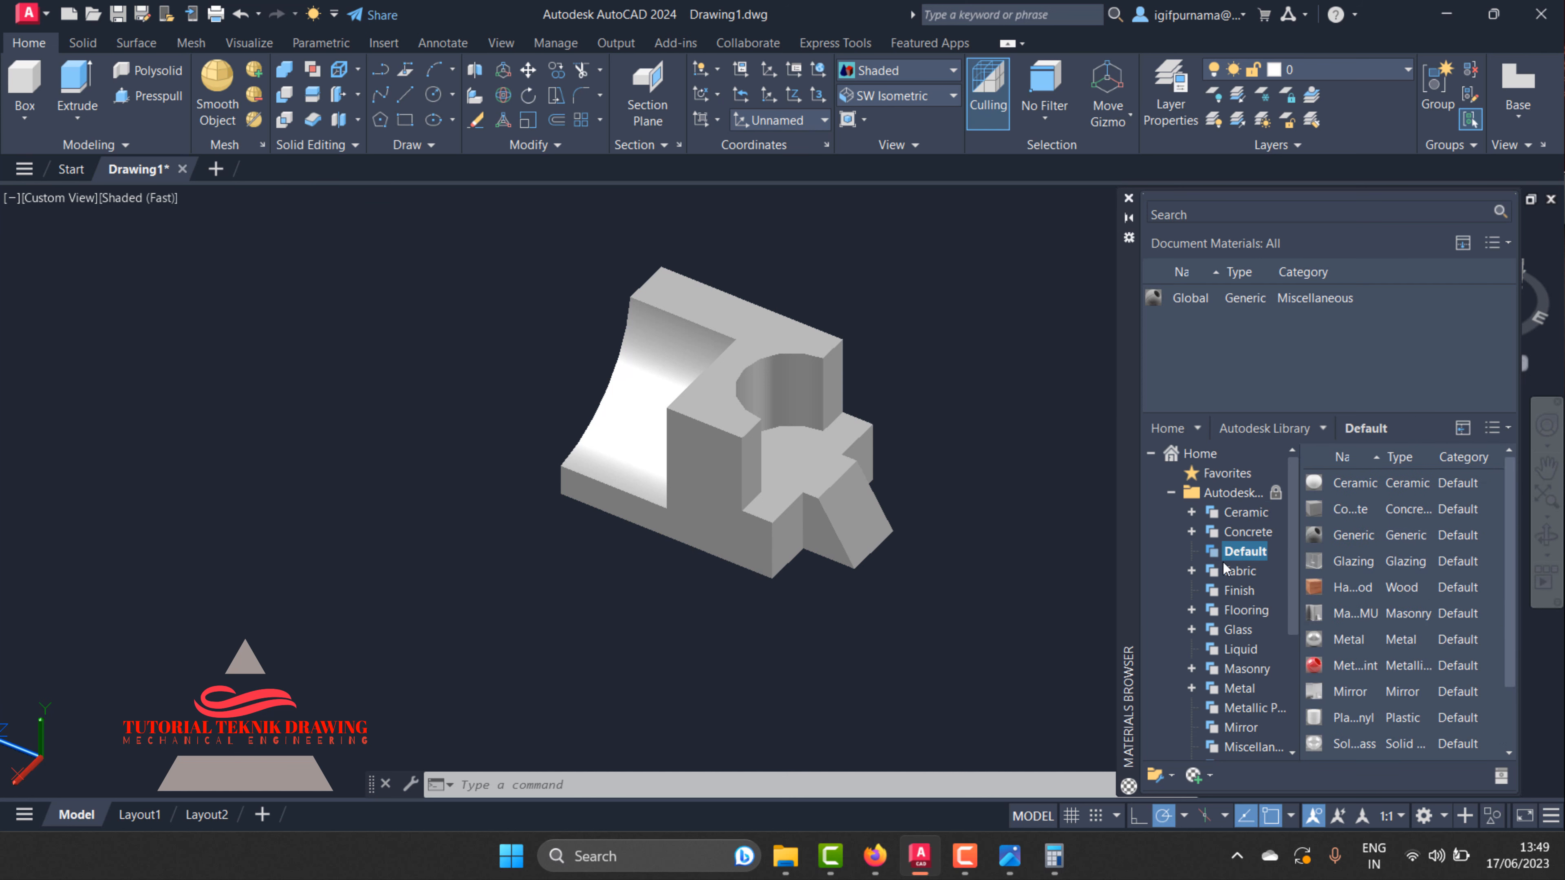
left_click(1237, 571)
left_click(1239, 590)
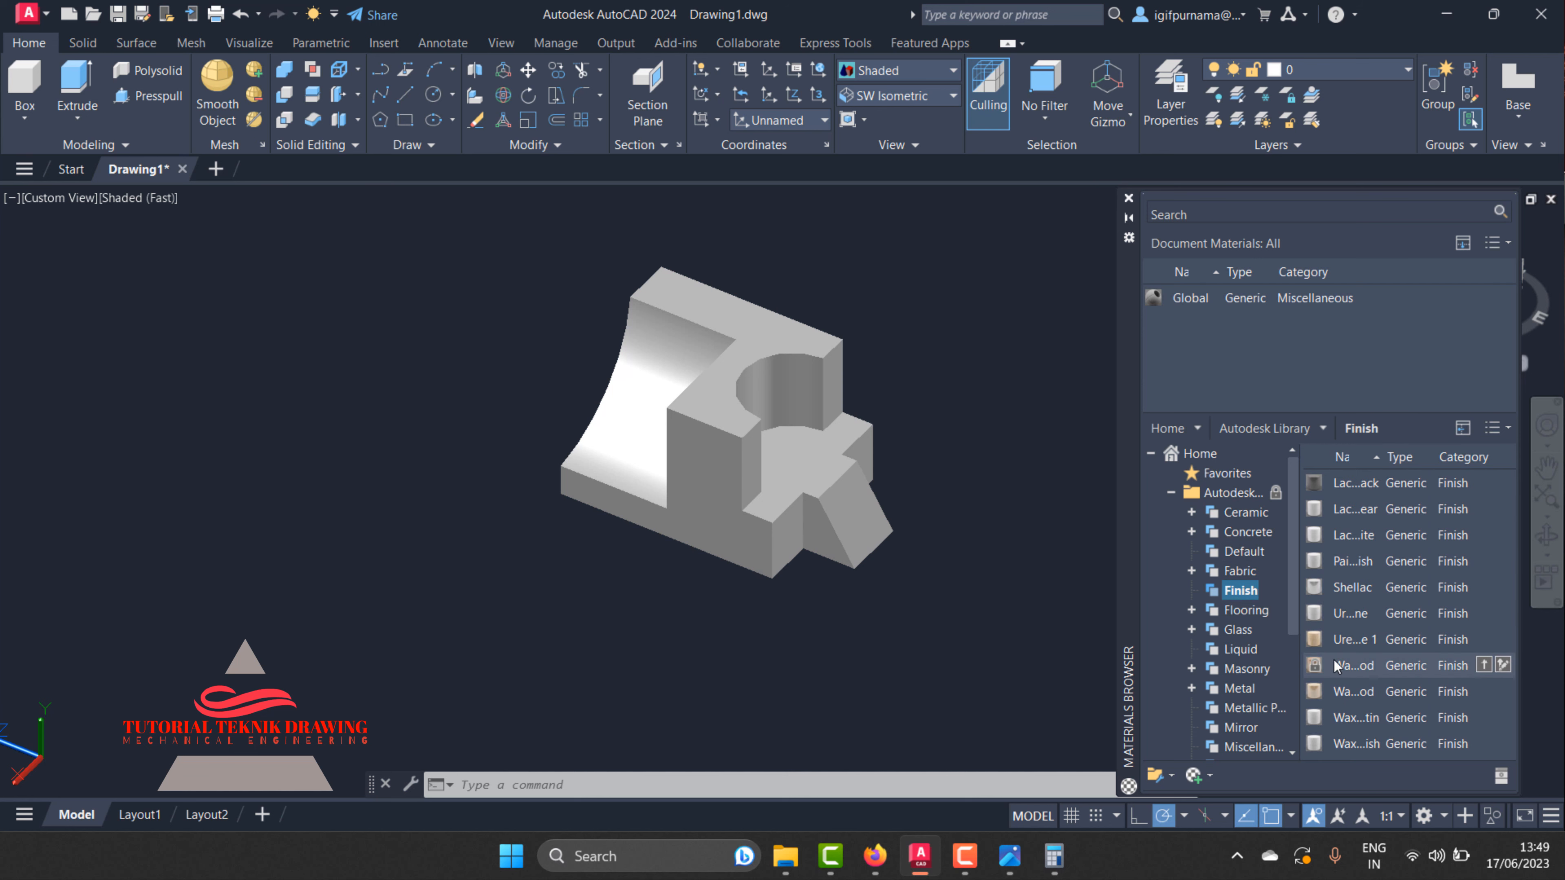
left_click(1242, 614)
left_click(1239, 630)
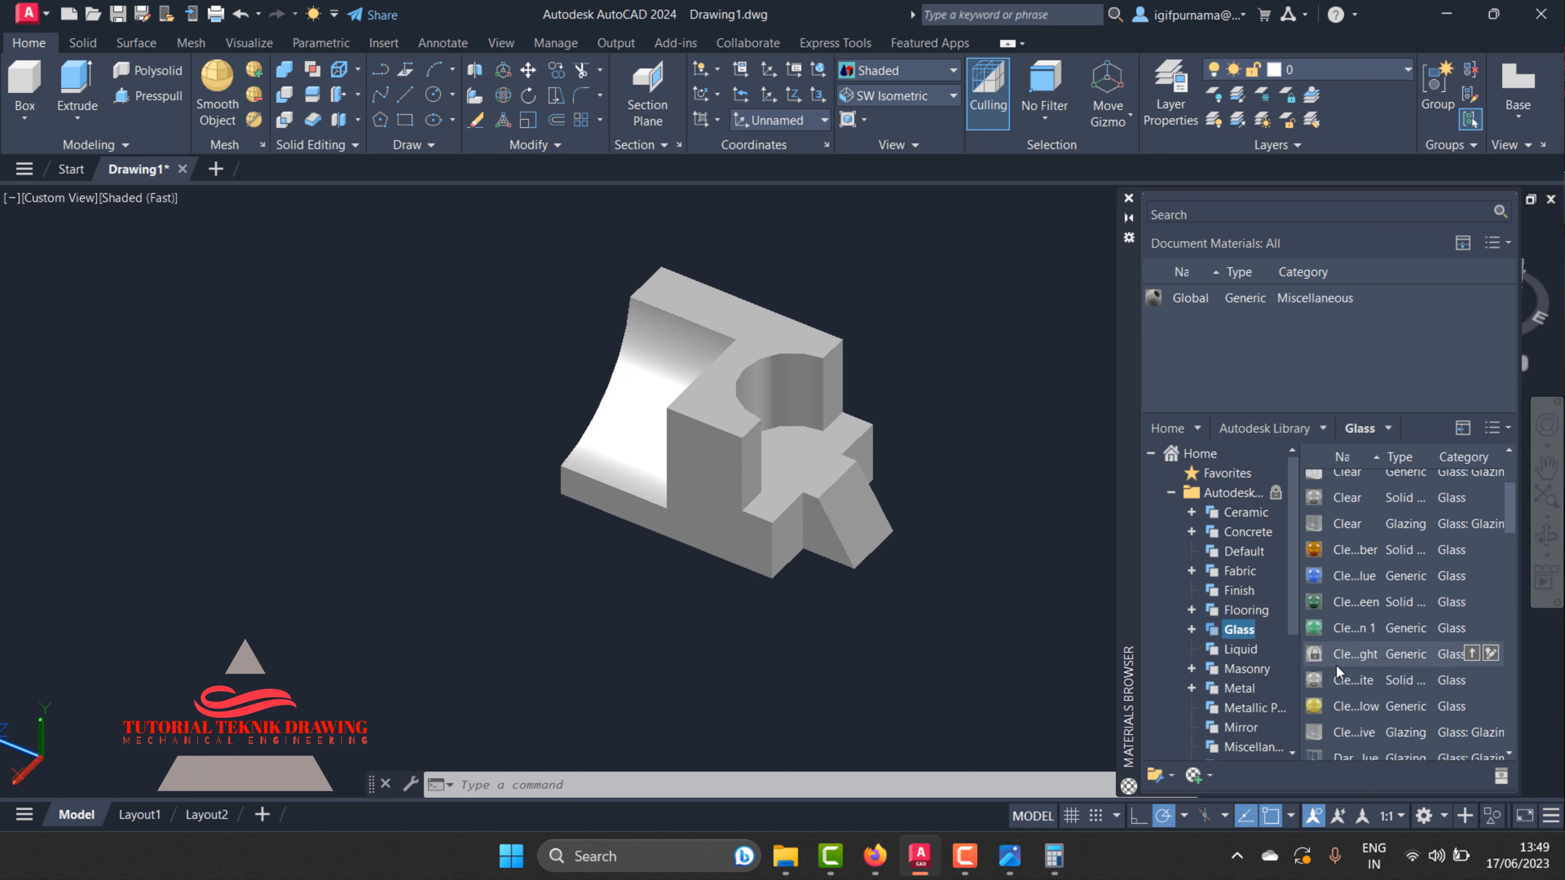
left_click(1245, 649)
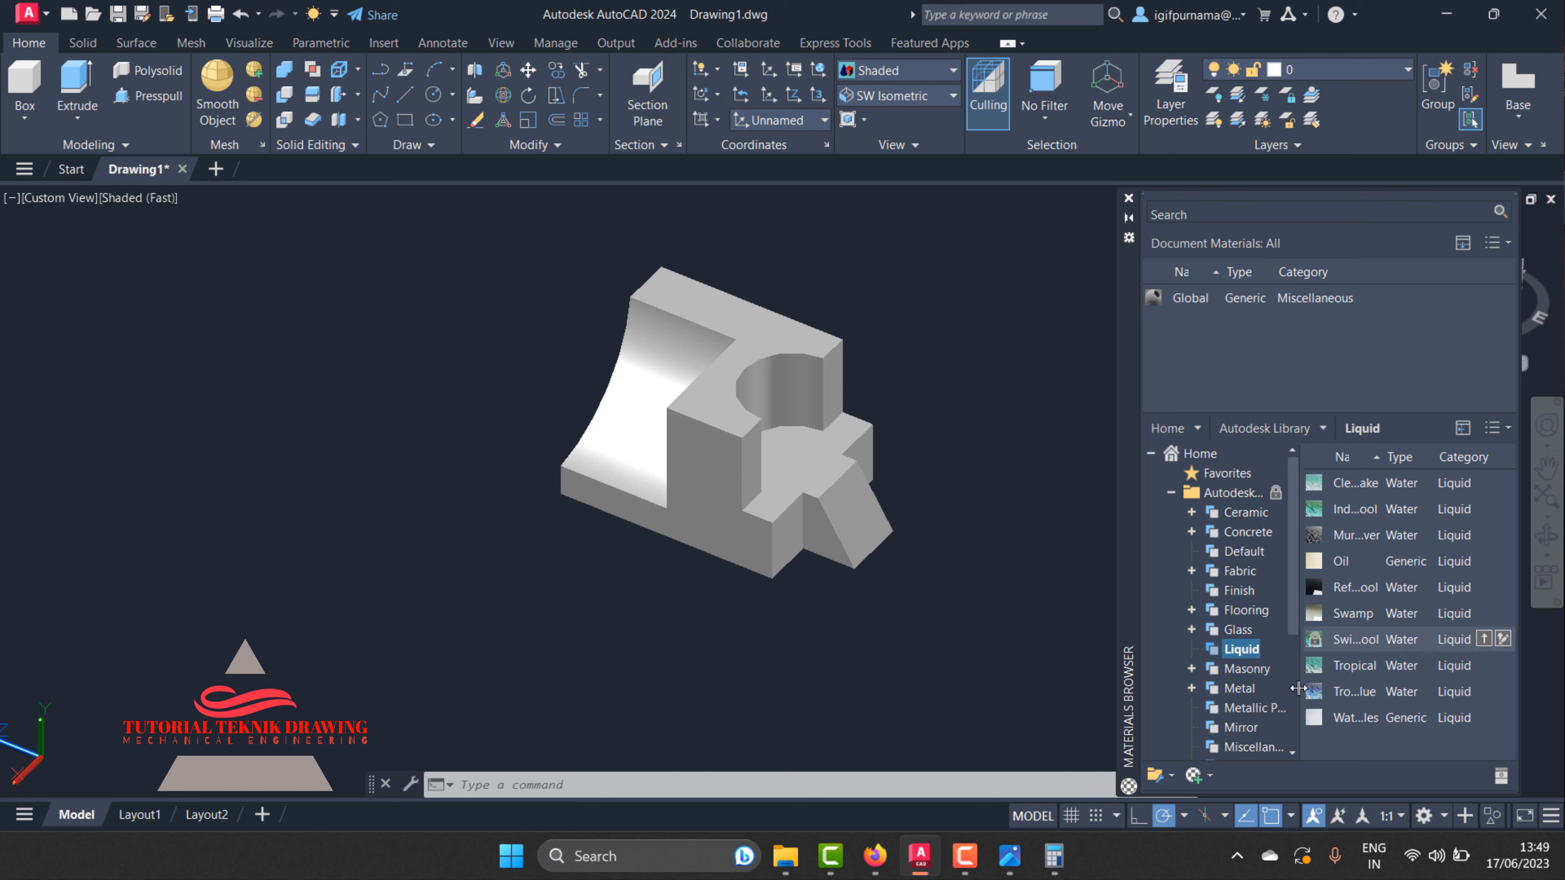
left_click(1246, 668)
left_click(1241, 689)
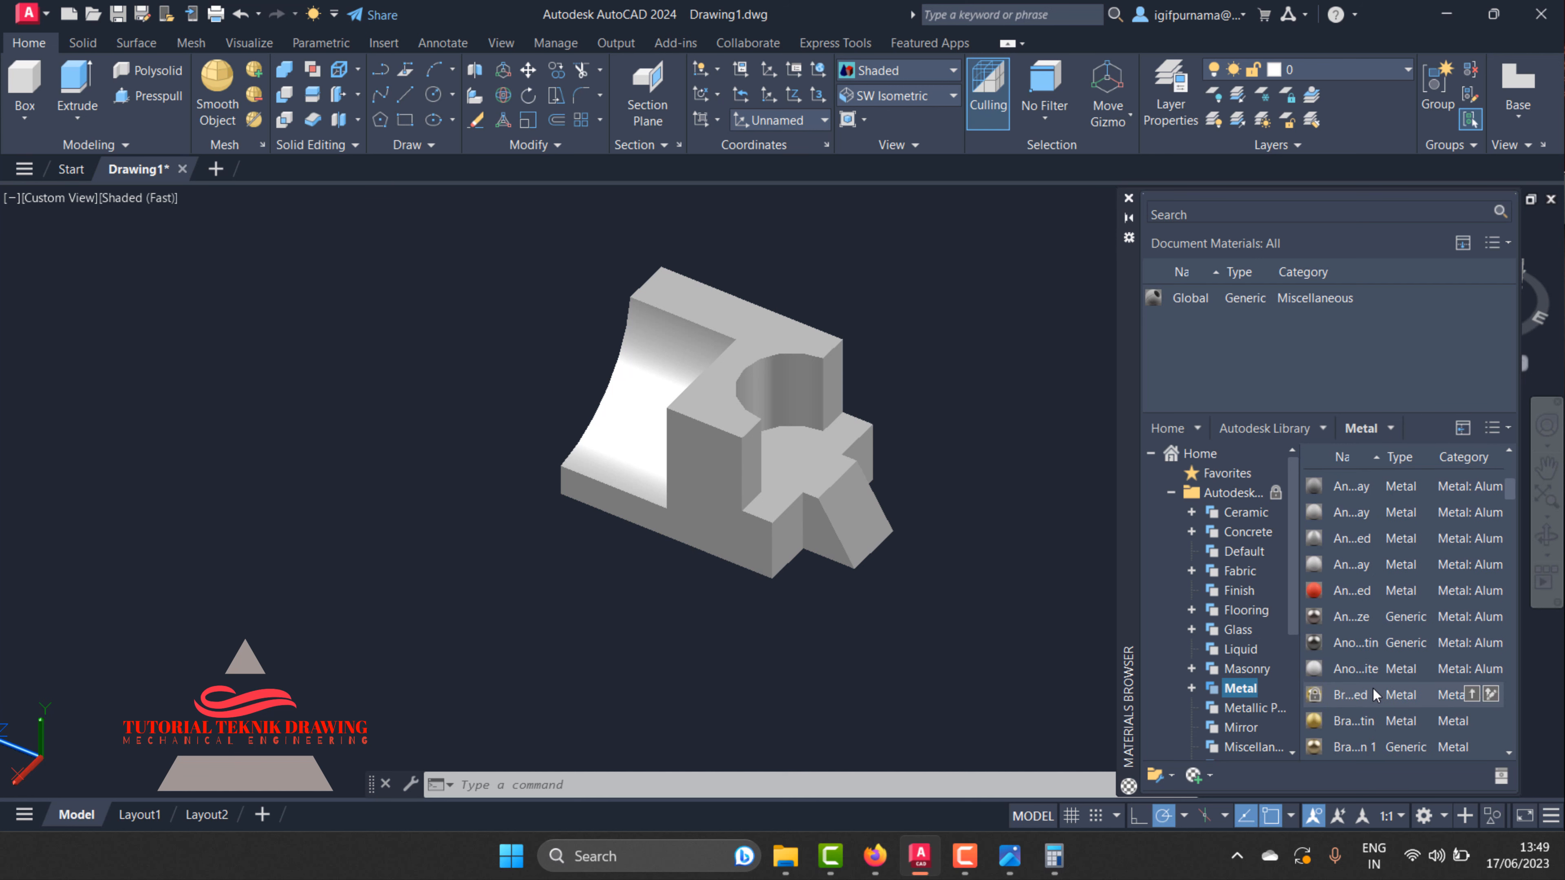
scroll(1372, 694, "down", 5)
scroll(1372, 693, "down", 8)
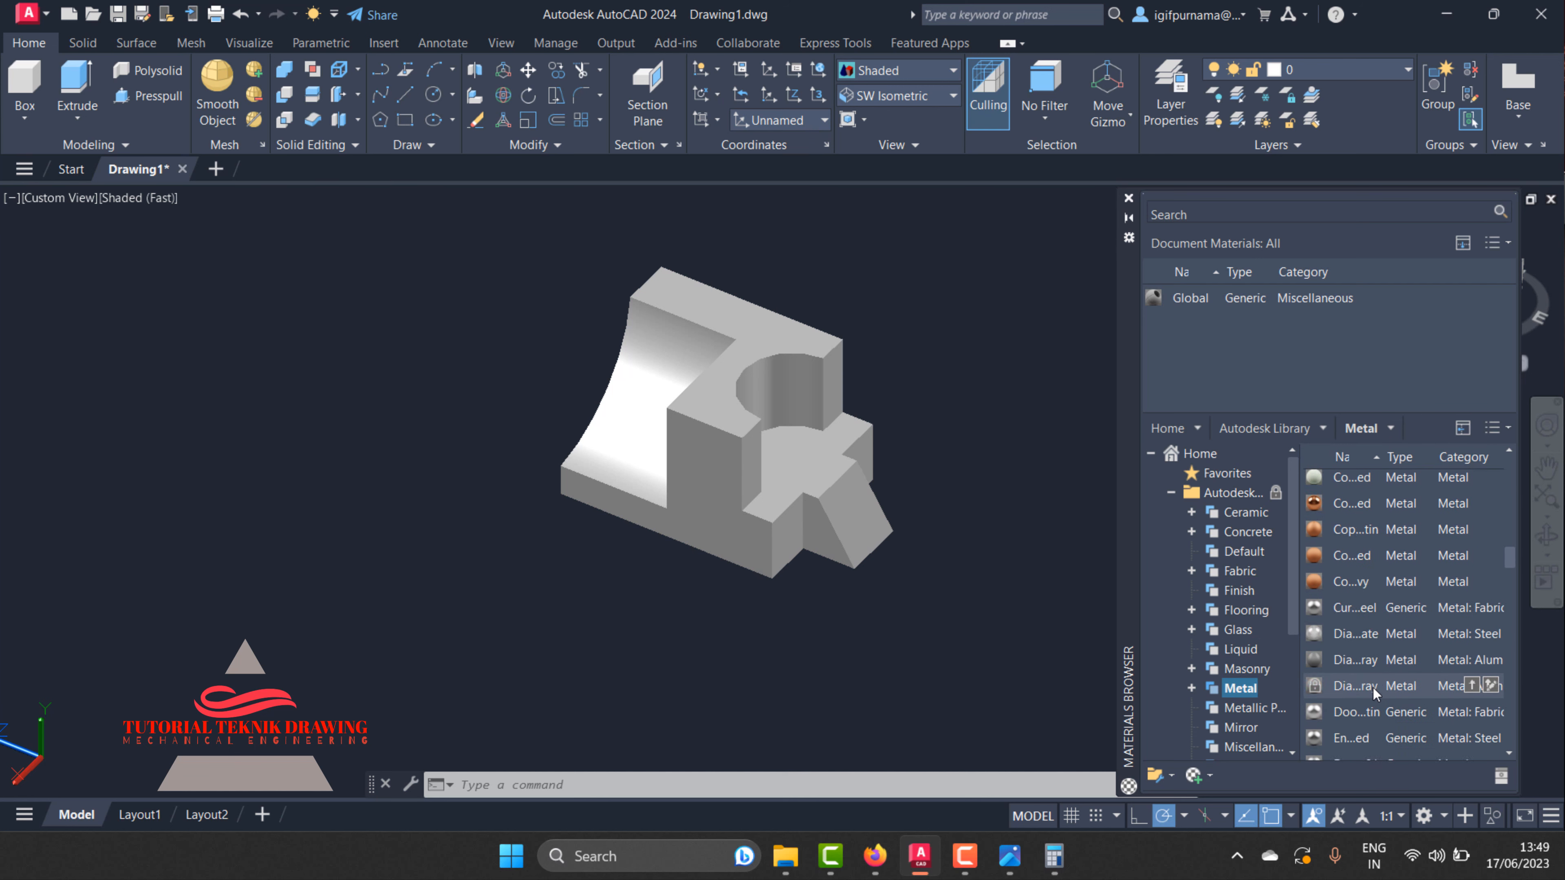
- Add the glossy purple Metallic Paint material to the document, apply it to the solid and set the visual style to Realistic
left_click(1263, 709)
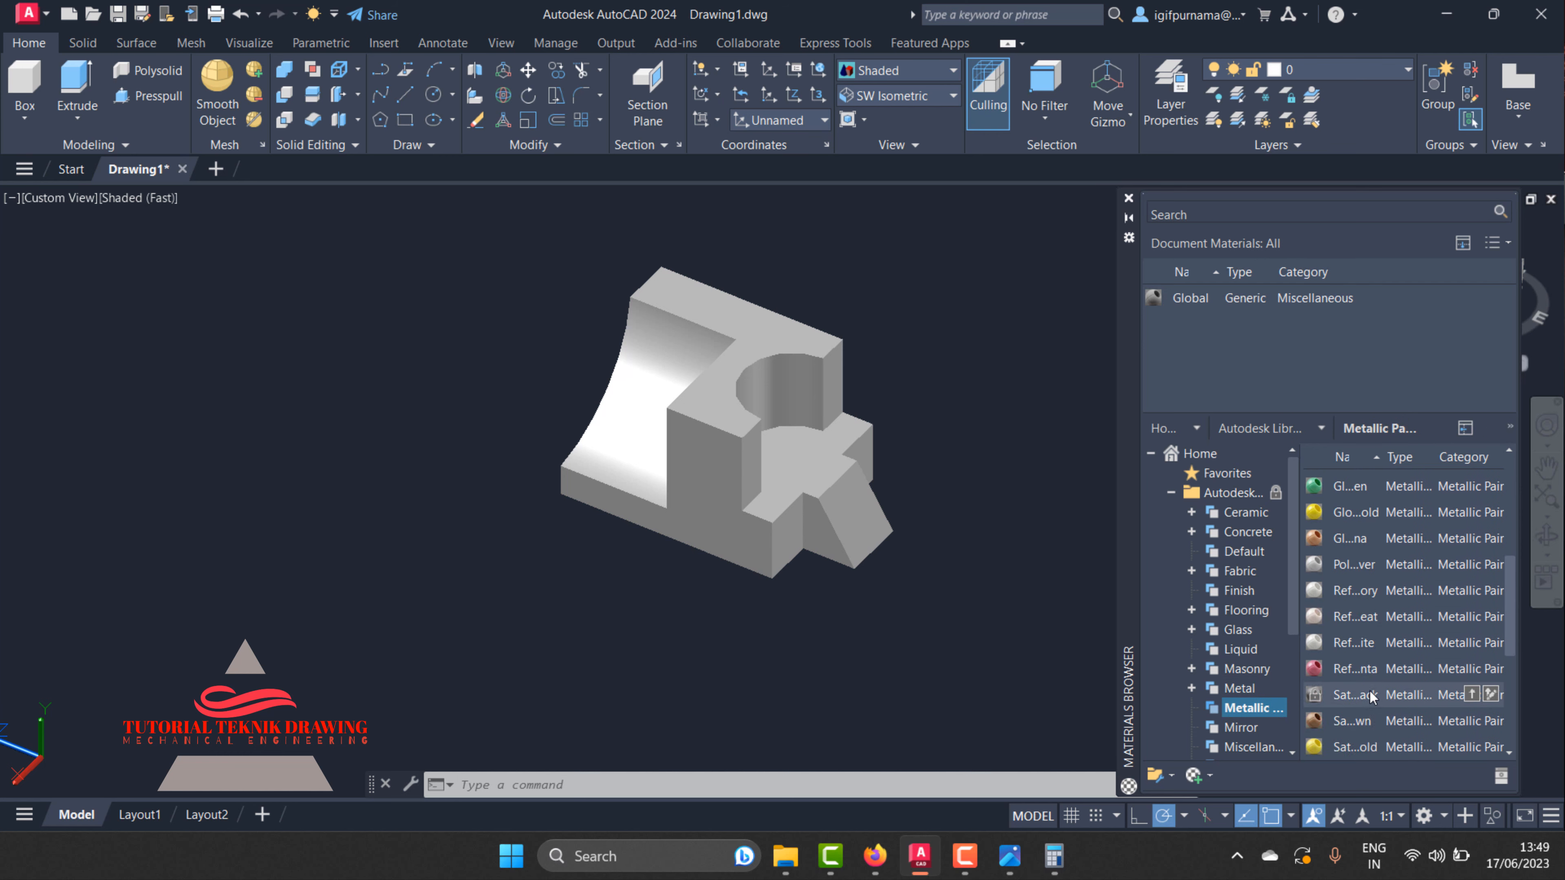
scroll(1369, 694, "up", 1)
scroll(1386, 659, "down", 5)
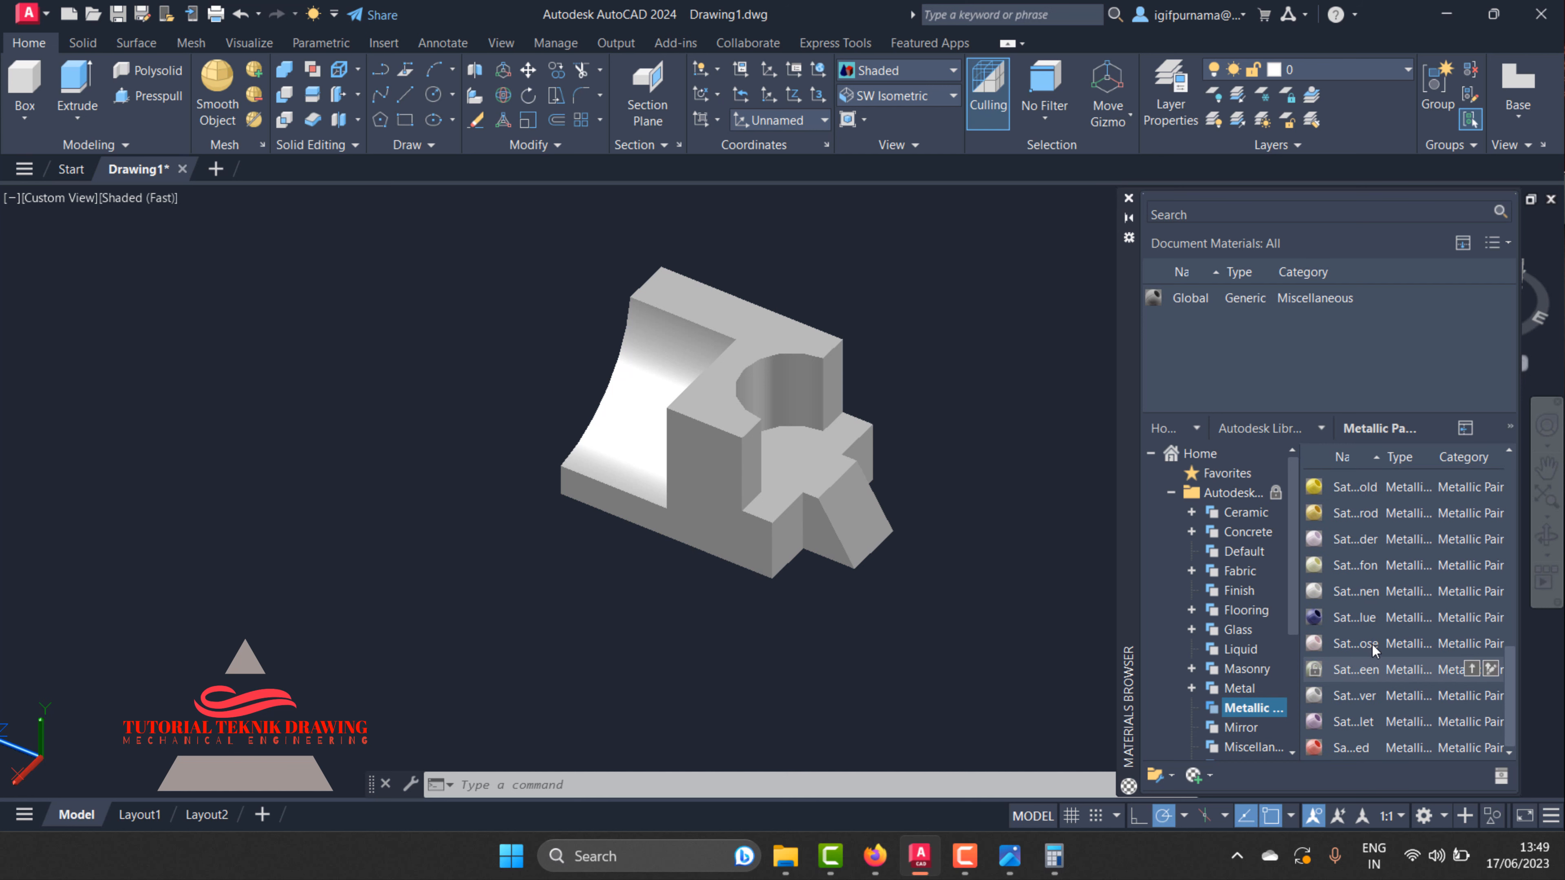
scroll(1374, 601, "up", 2)
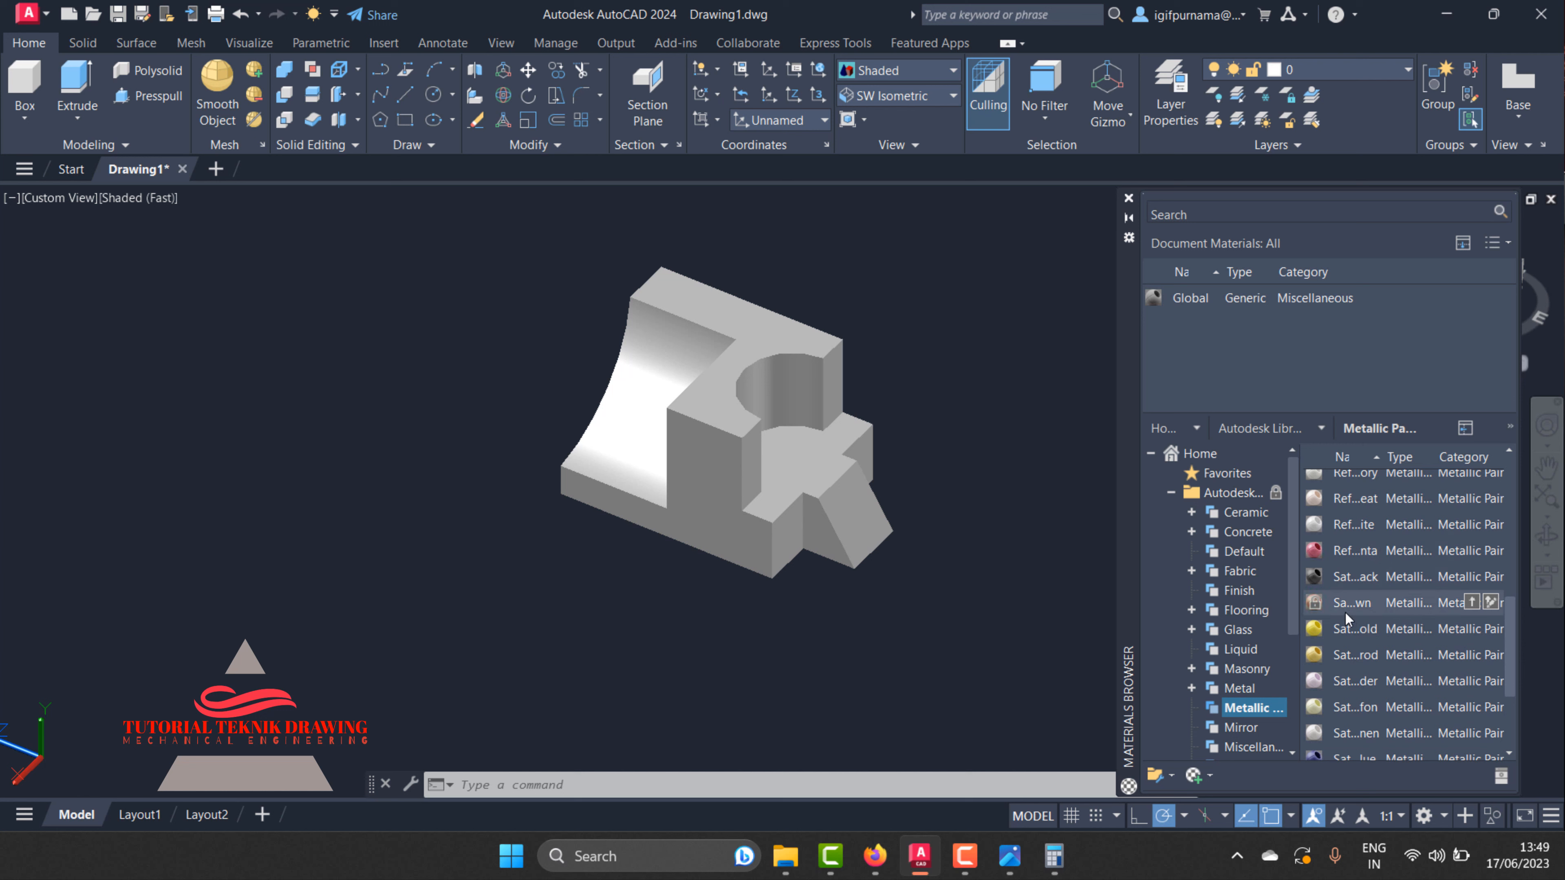
scroll(1379, 485, "up", 2)
left_click(1471, 485)
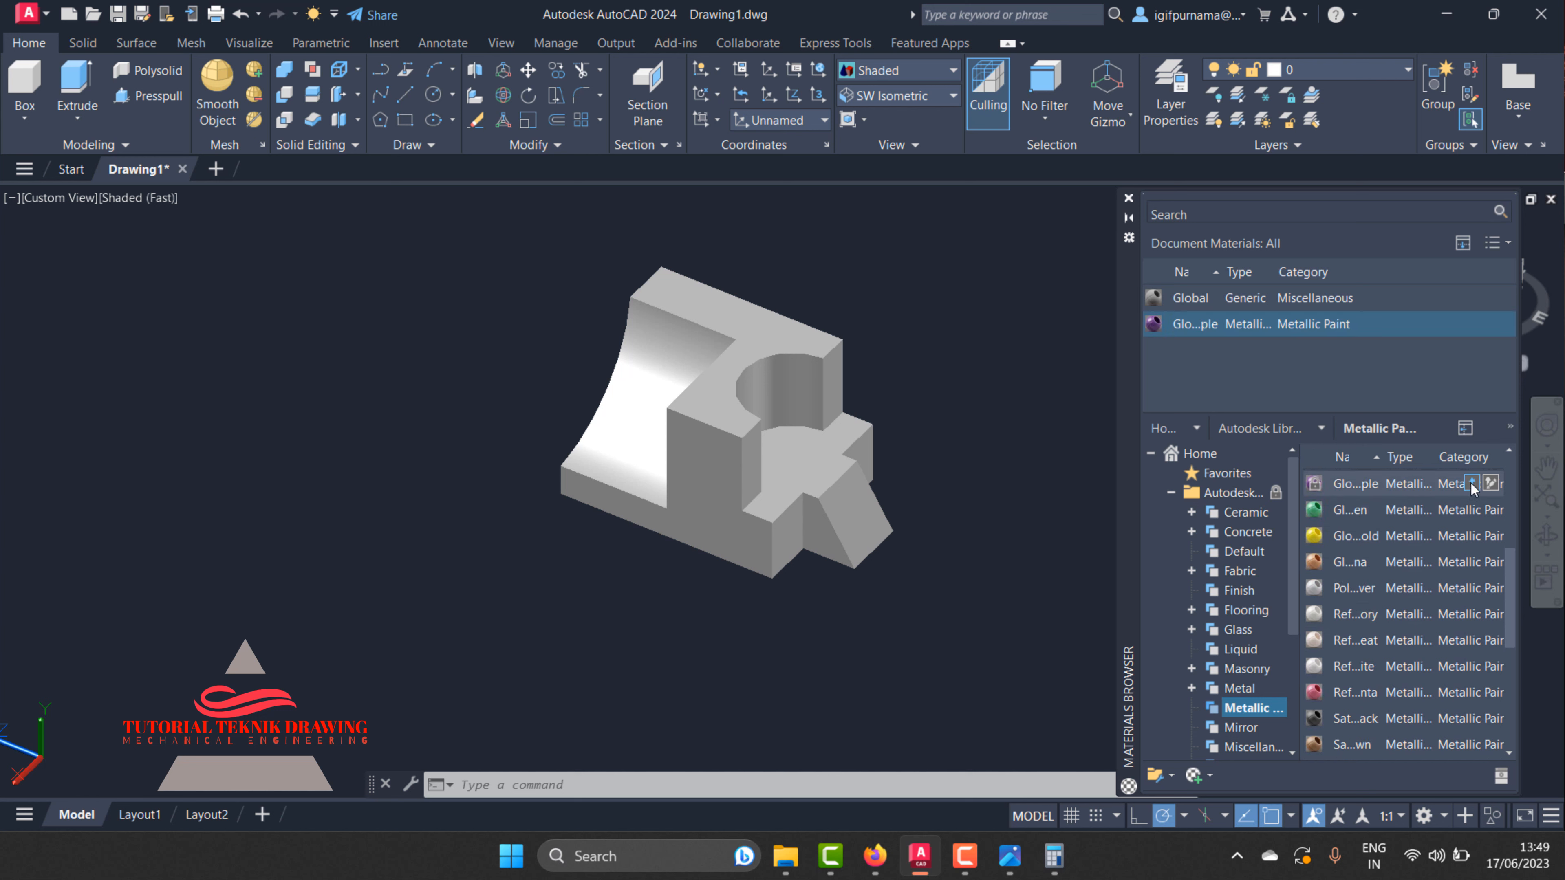
left_click(1552, 17)
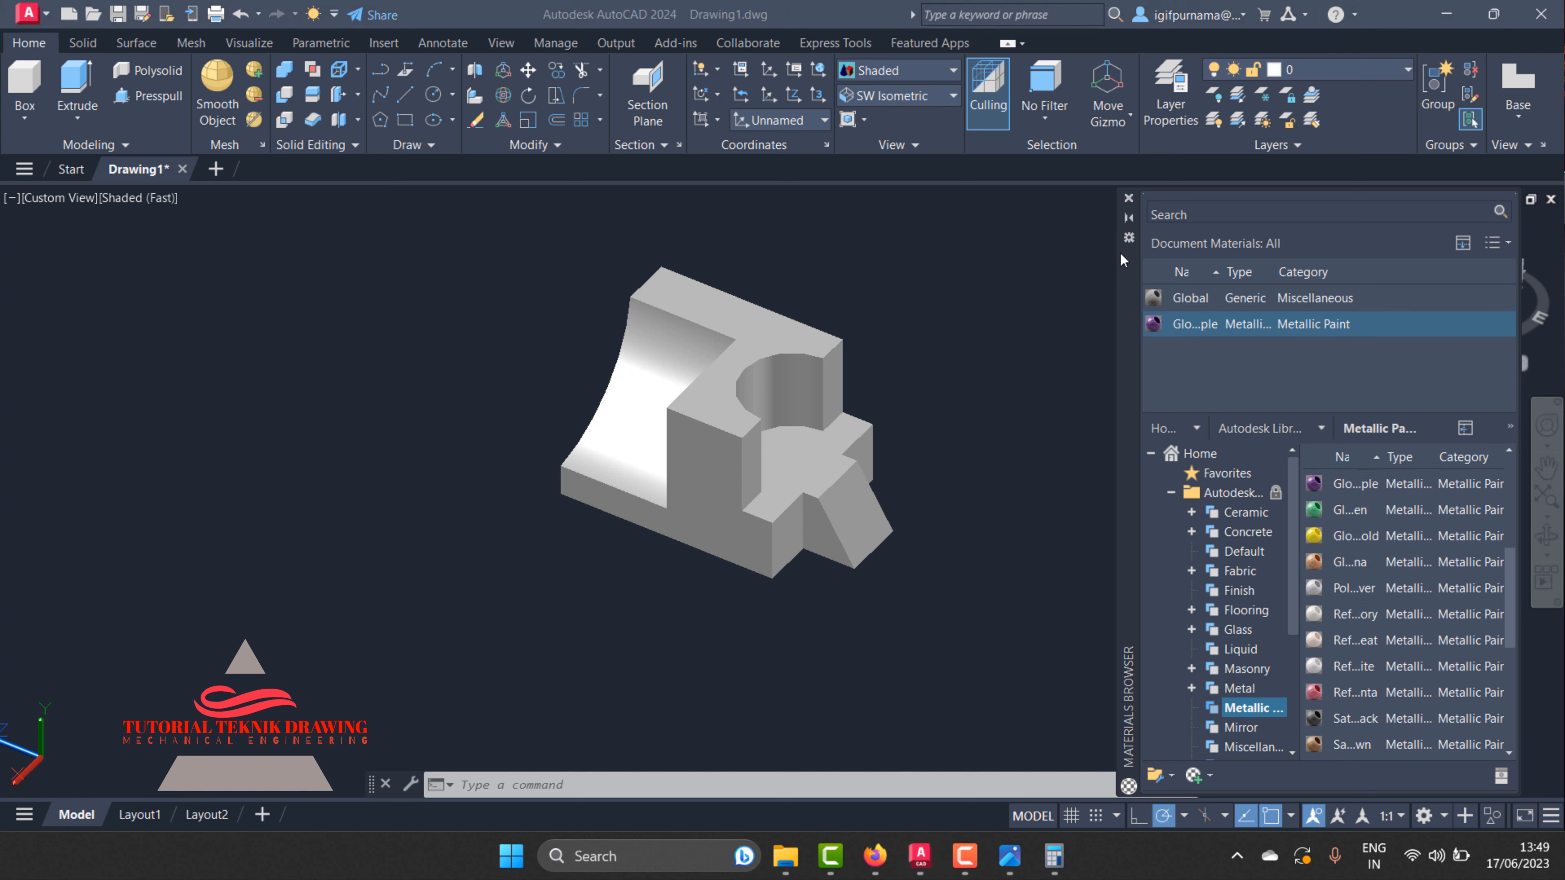
left_click(692, 482)
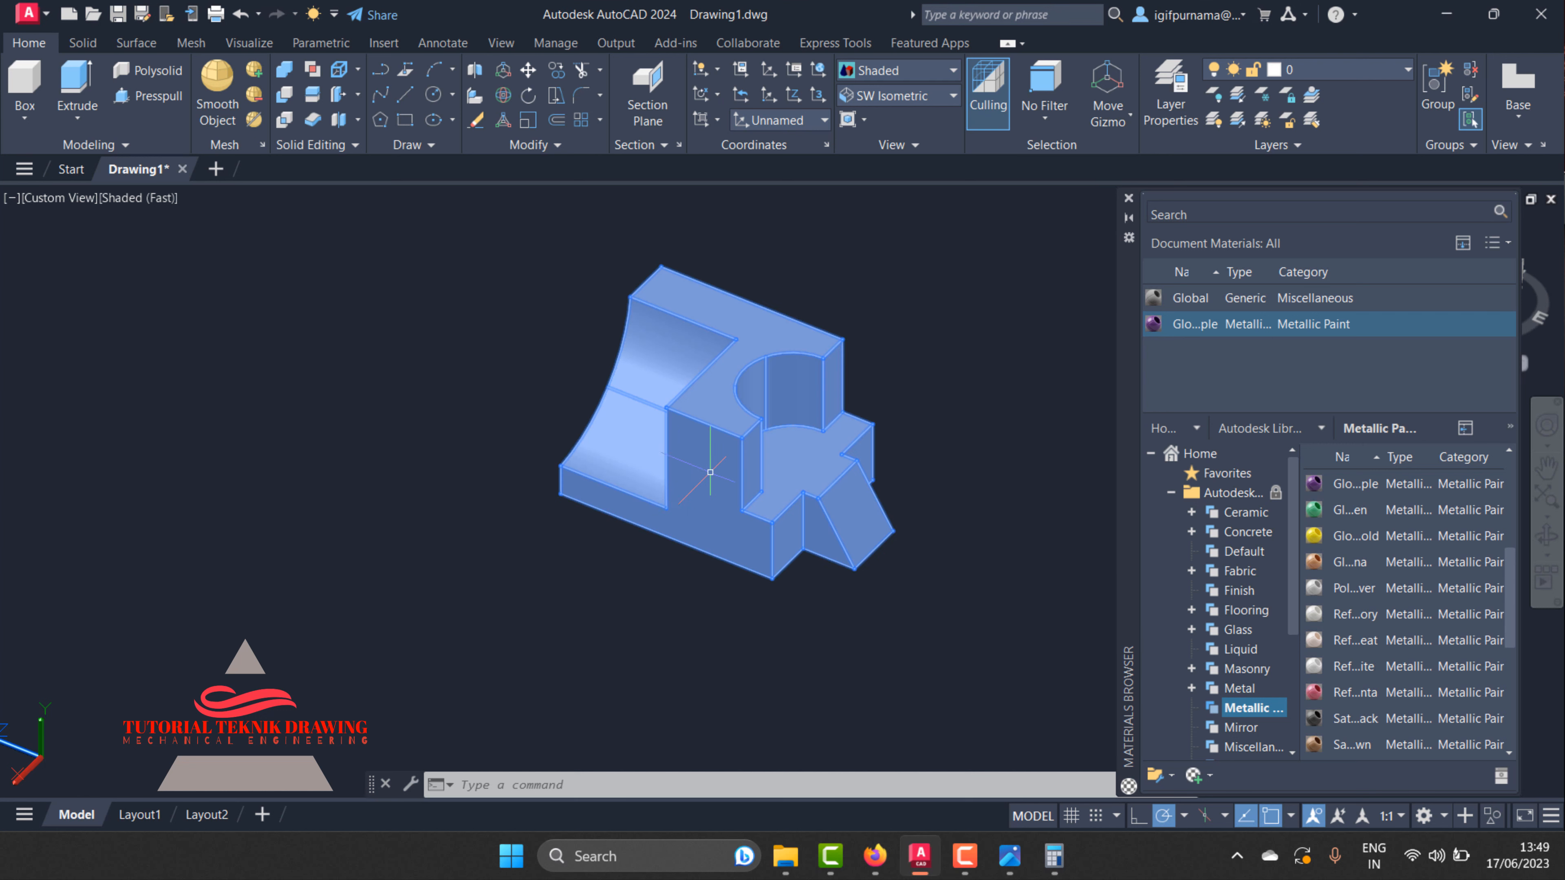
left_click(874, 72)
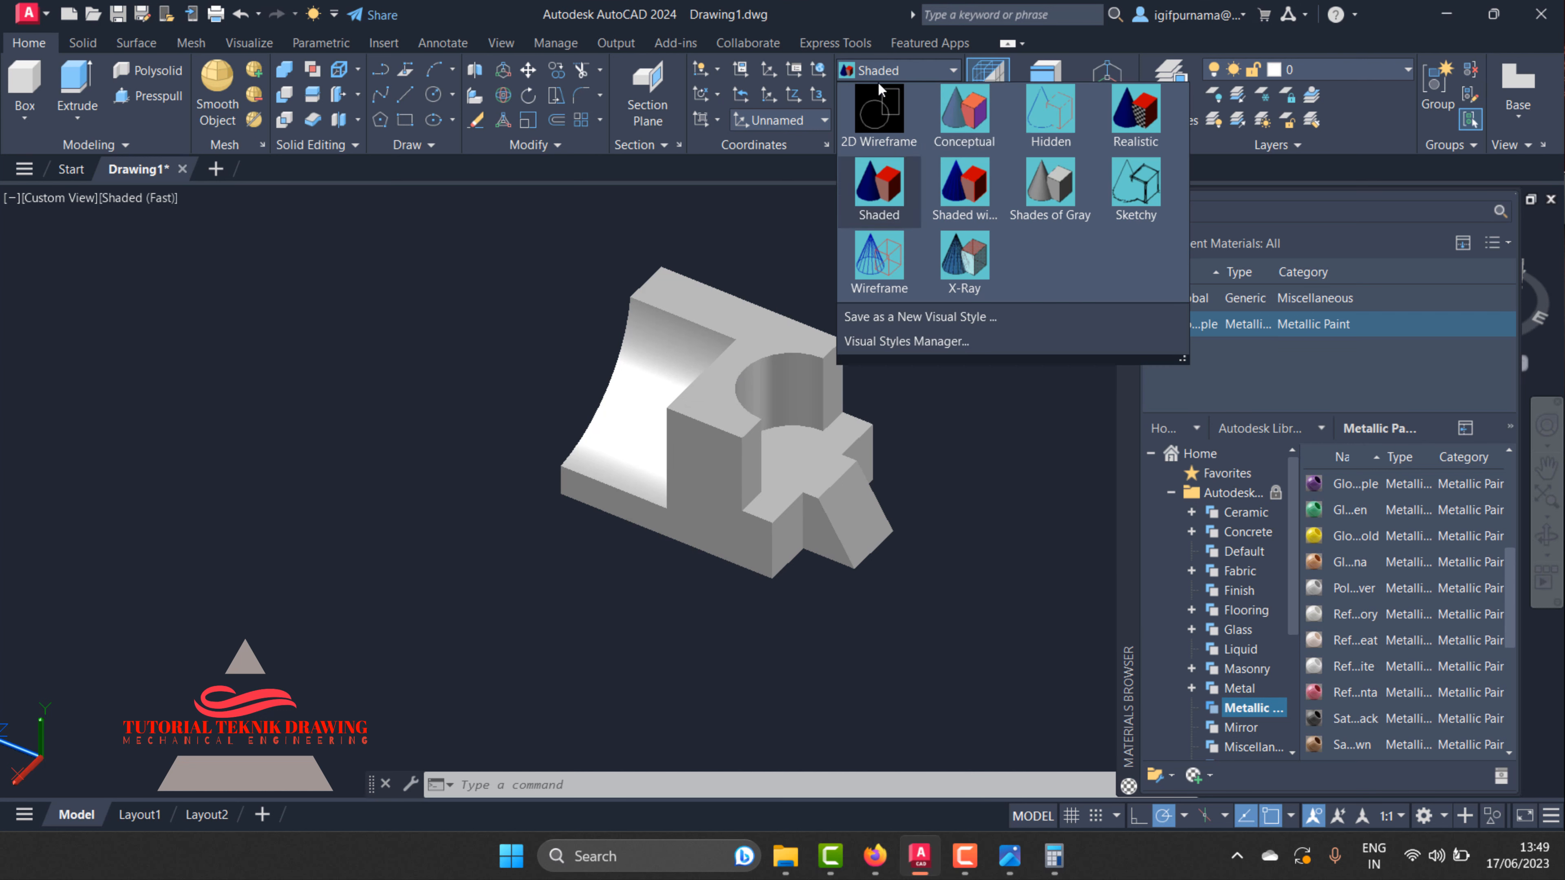
left_click(1136, 117)
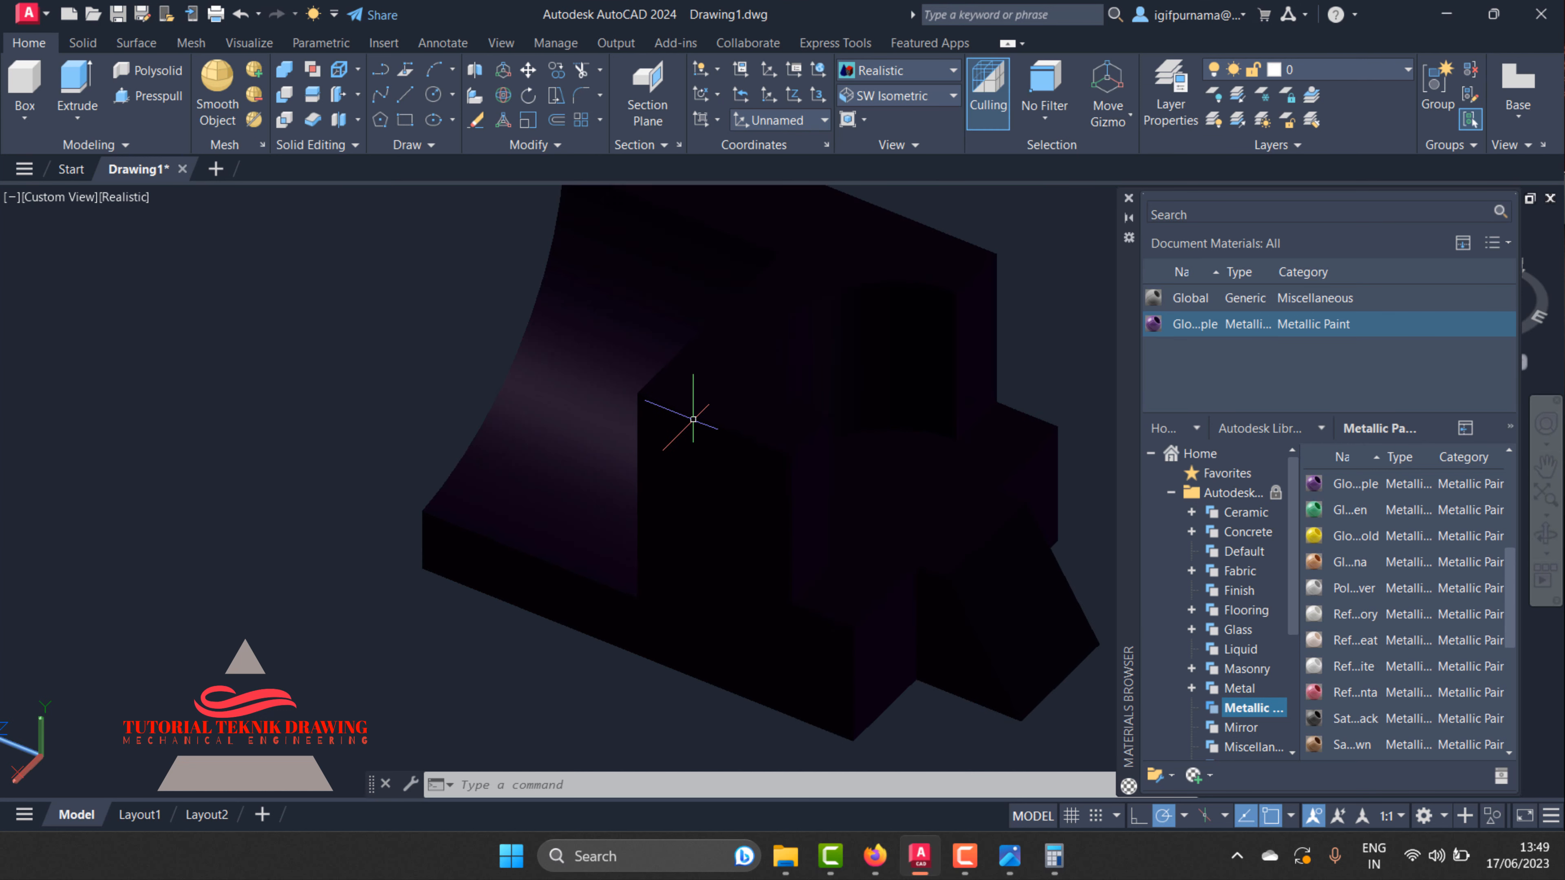
- Turn on the sun, choose to adjust the exposure settings, and switch on the render environment
left_click(533, 43)
left_click(495, 45)
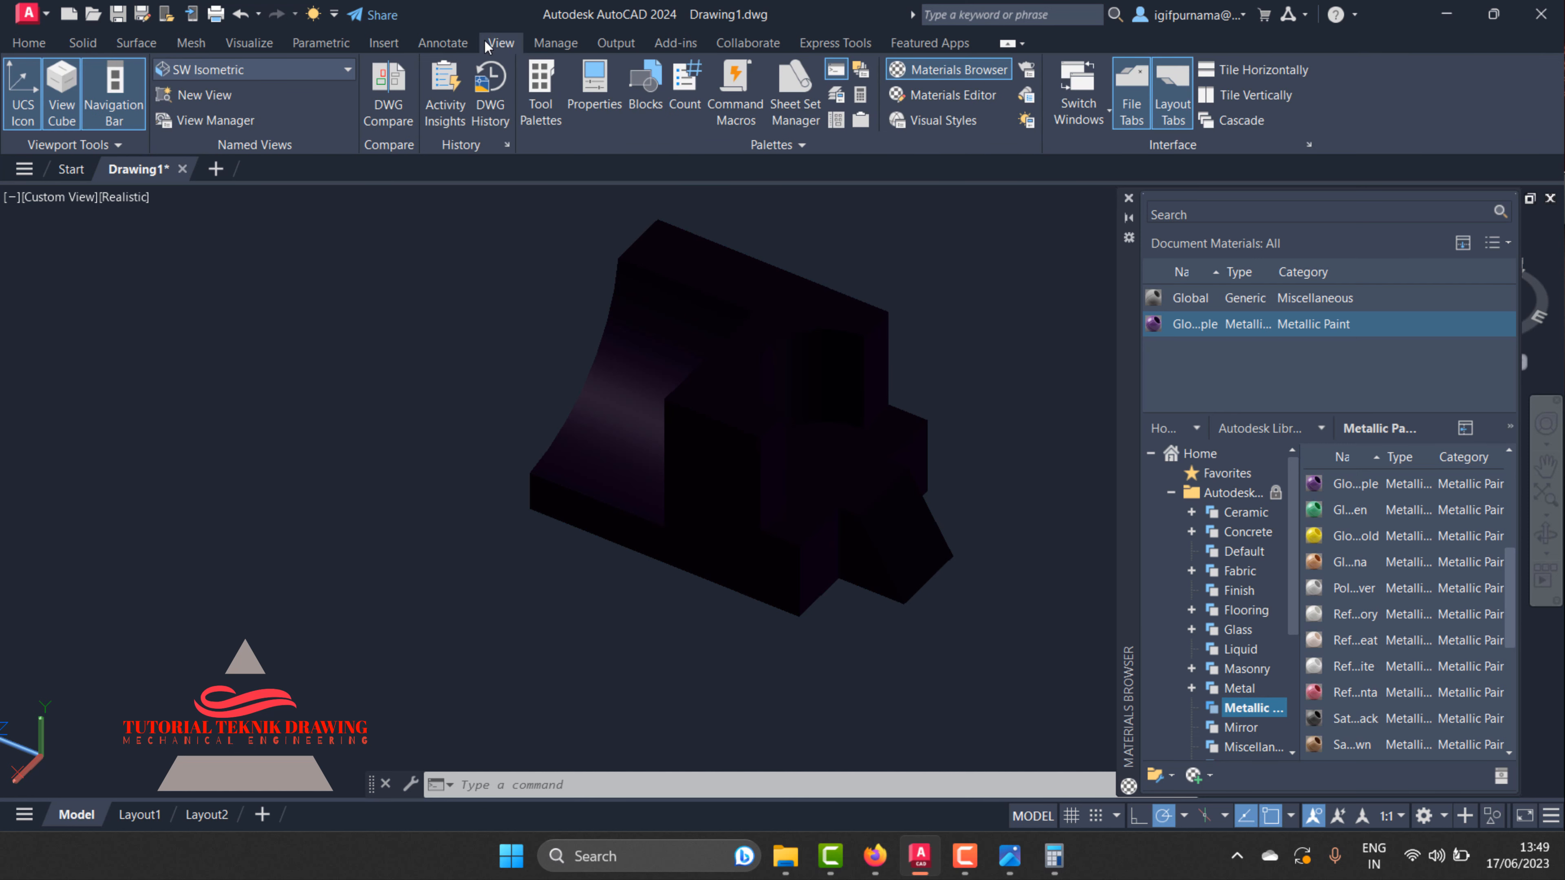
left_click(440, 45)
left_click(274, 44)
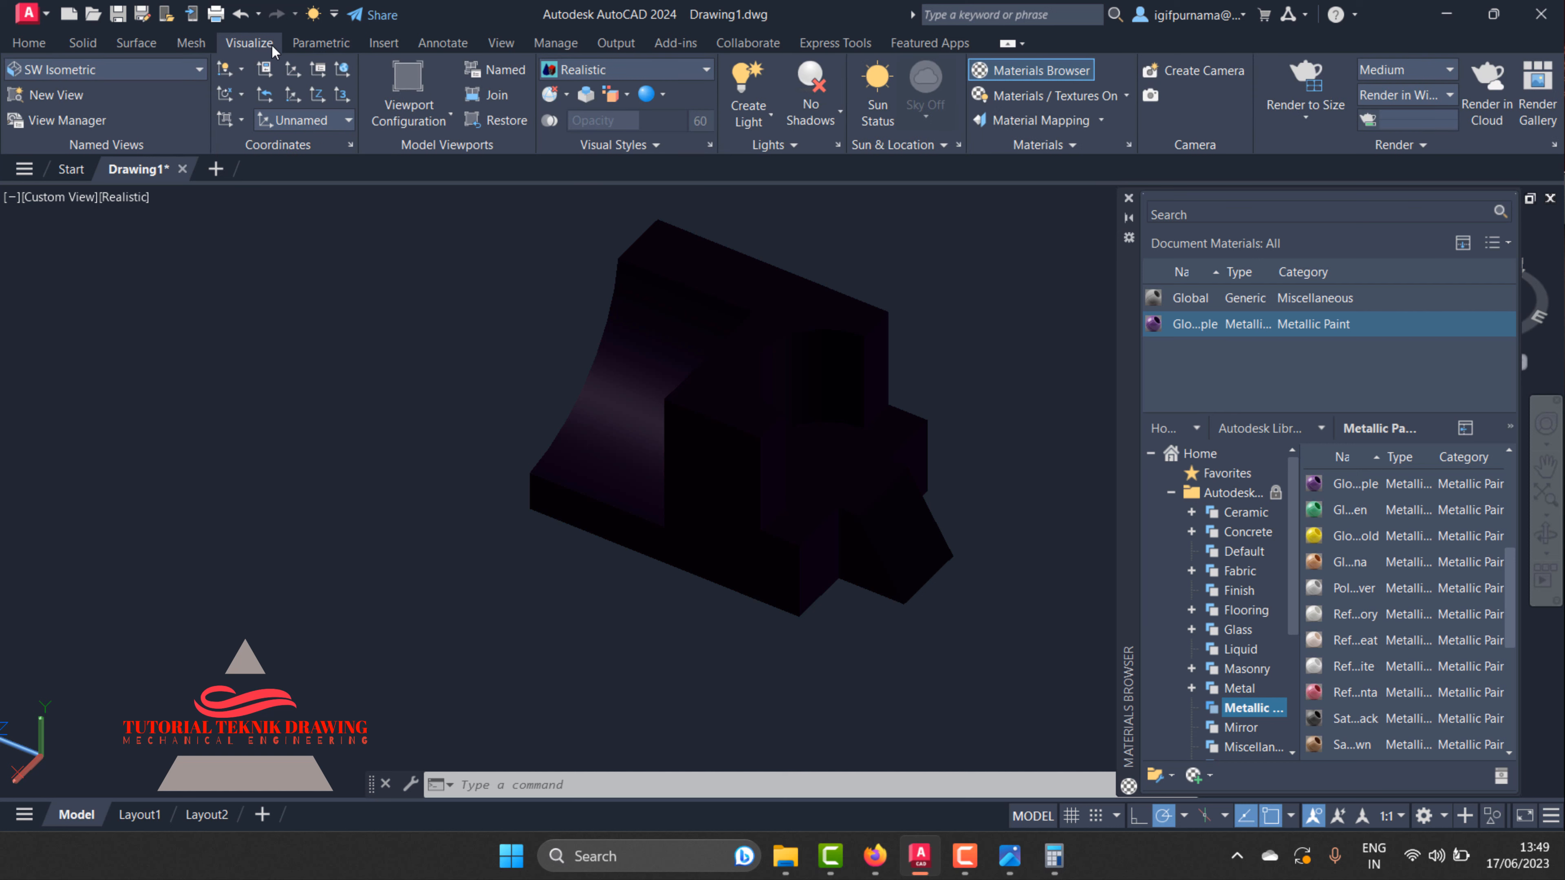
left_click(877, 90)
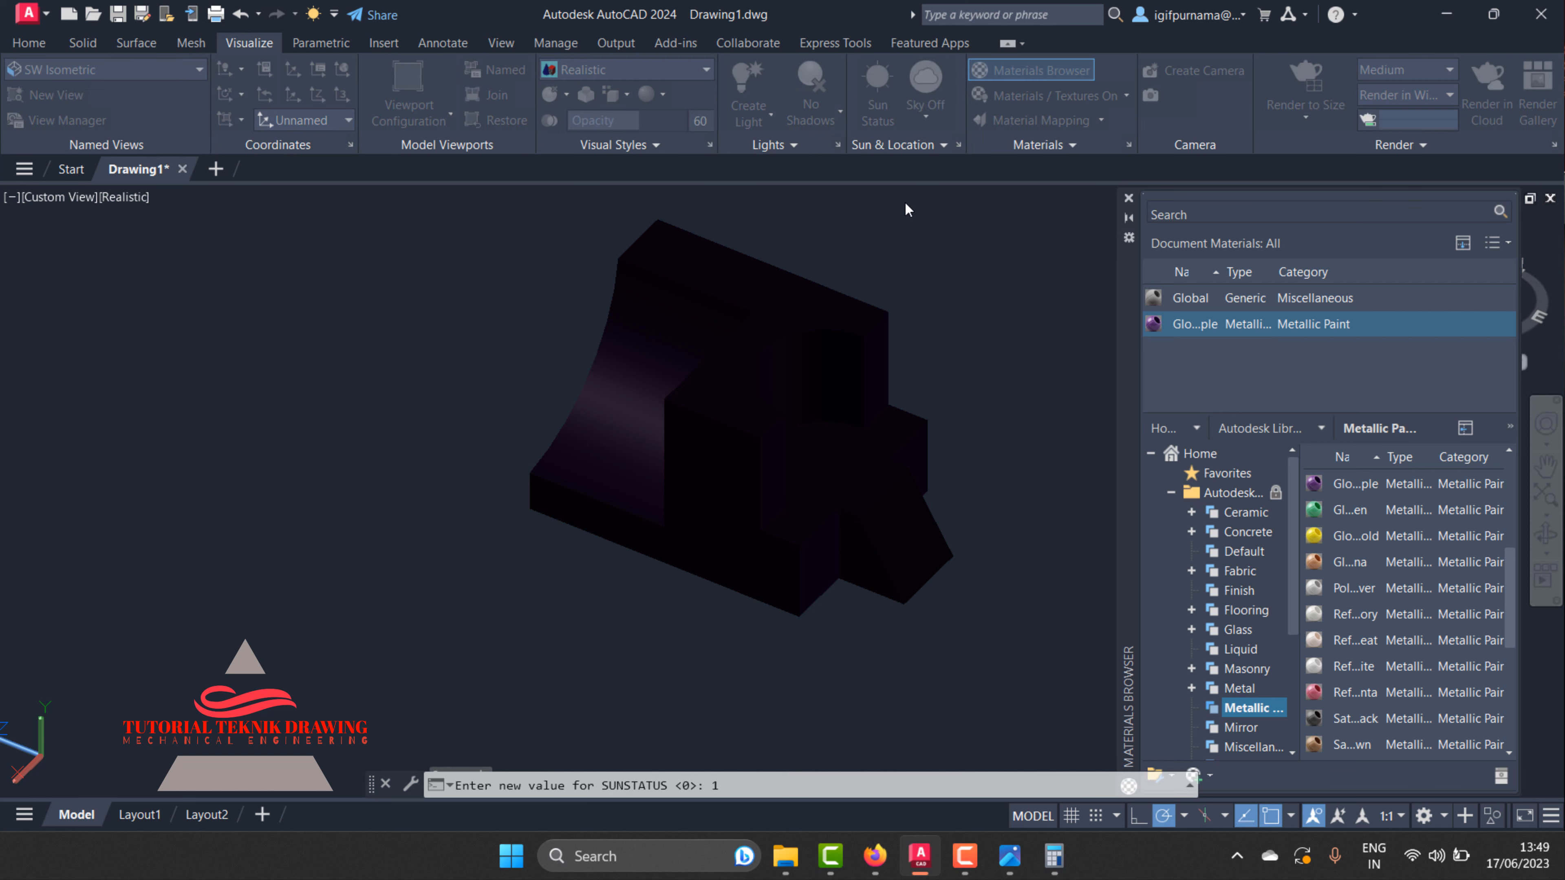
left_click(779, 419)
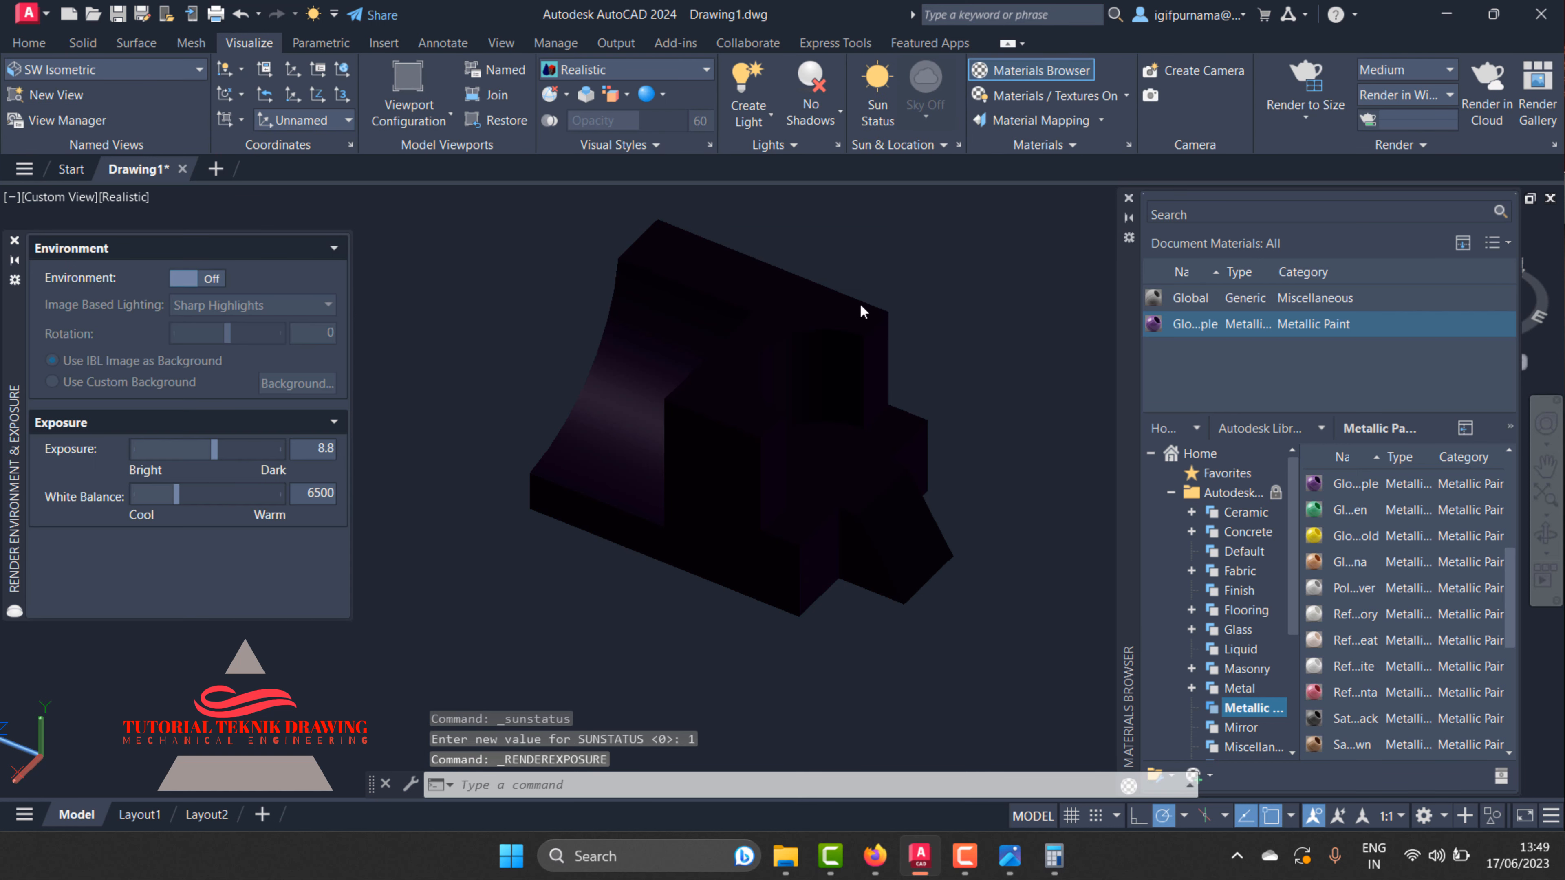
left_click(211, 281)
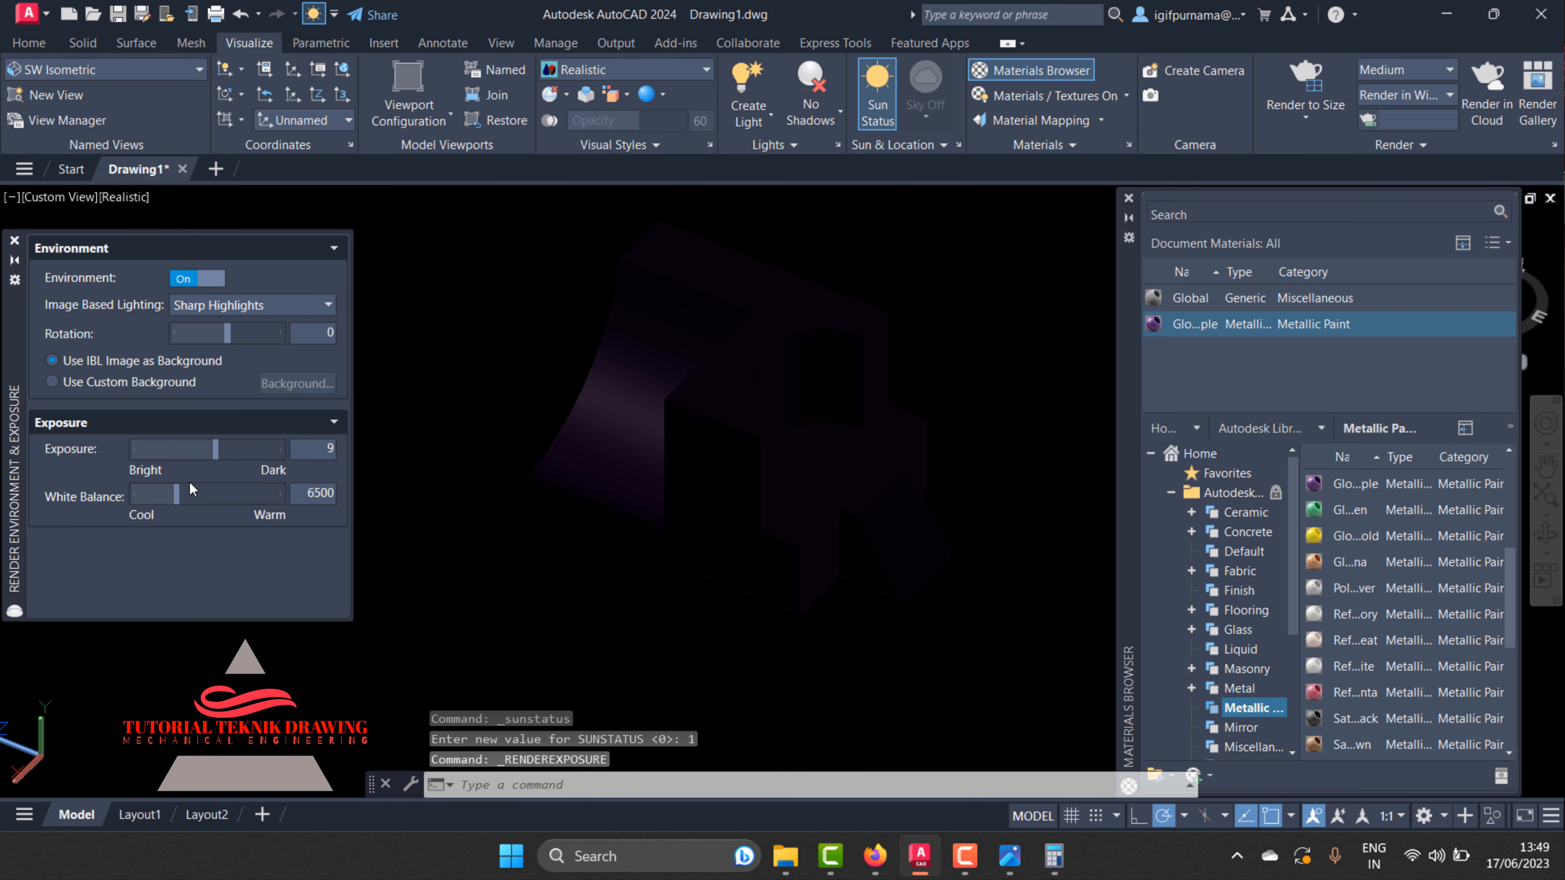
- Use a custom background for the render environment and make it a solid white
left_click(54, 382)
left_click(280, 381)
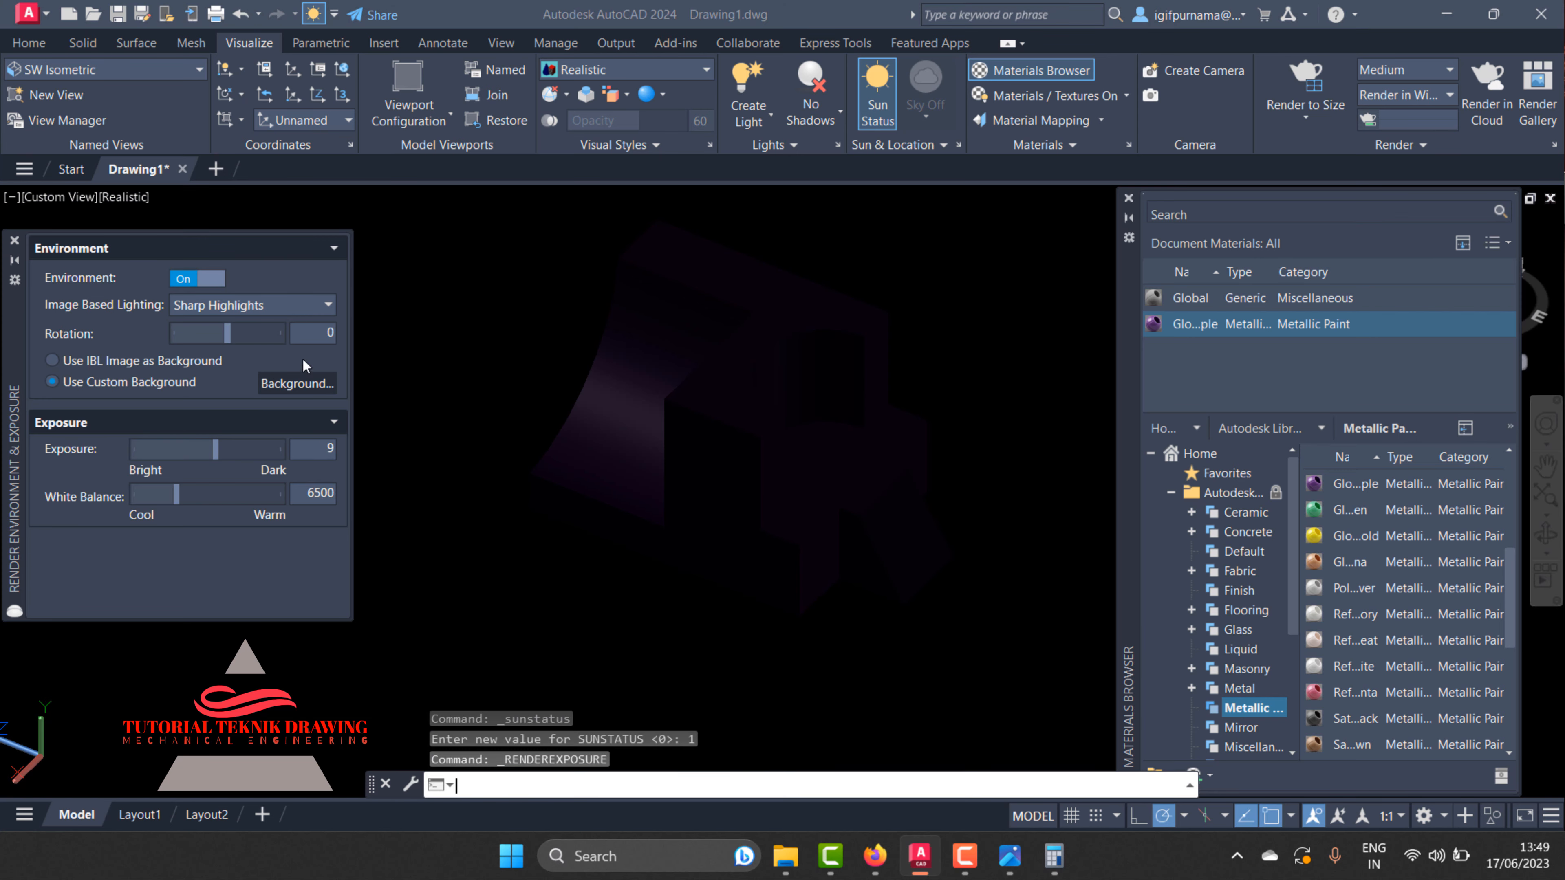
left_click(761, 299)
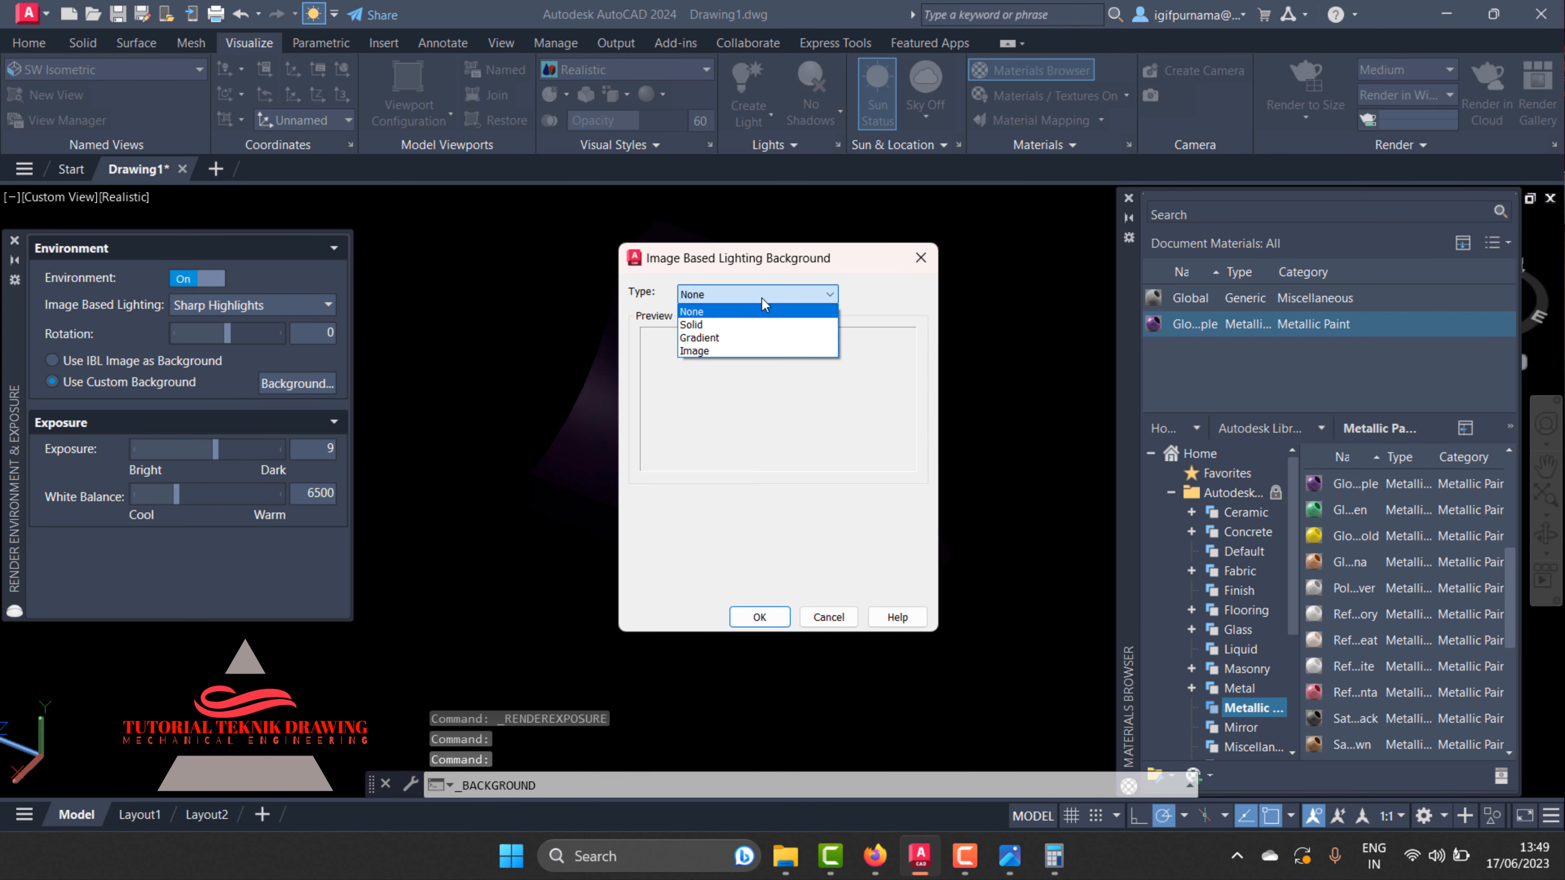
left_click(734, 325)
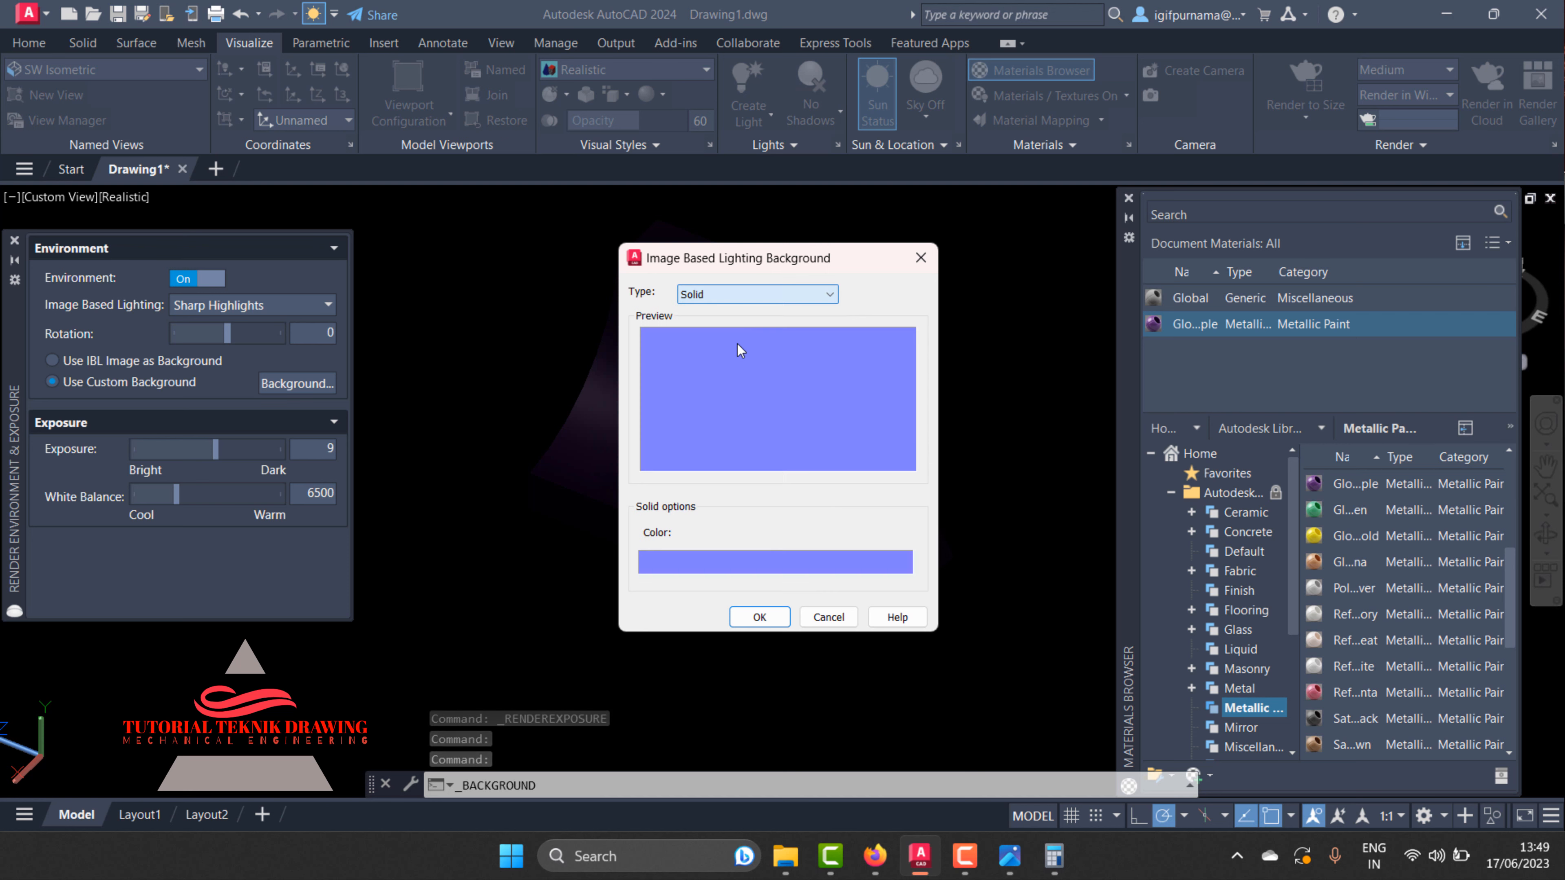
left_click(655, 563)
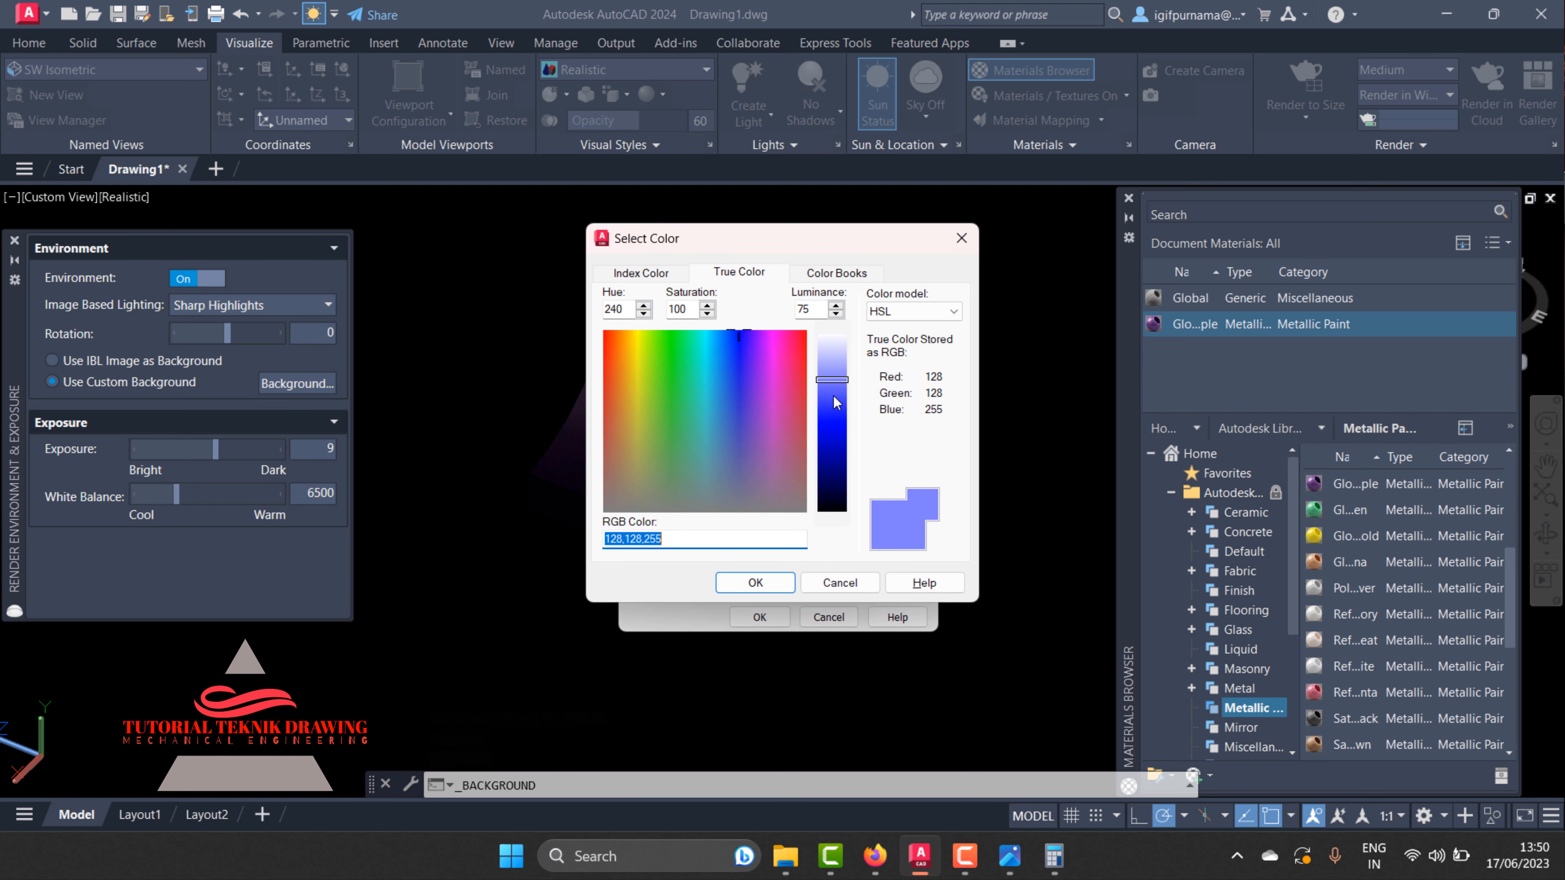
left_click(831, 338)
left_click(782, 583)
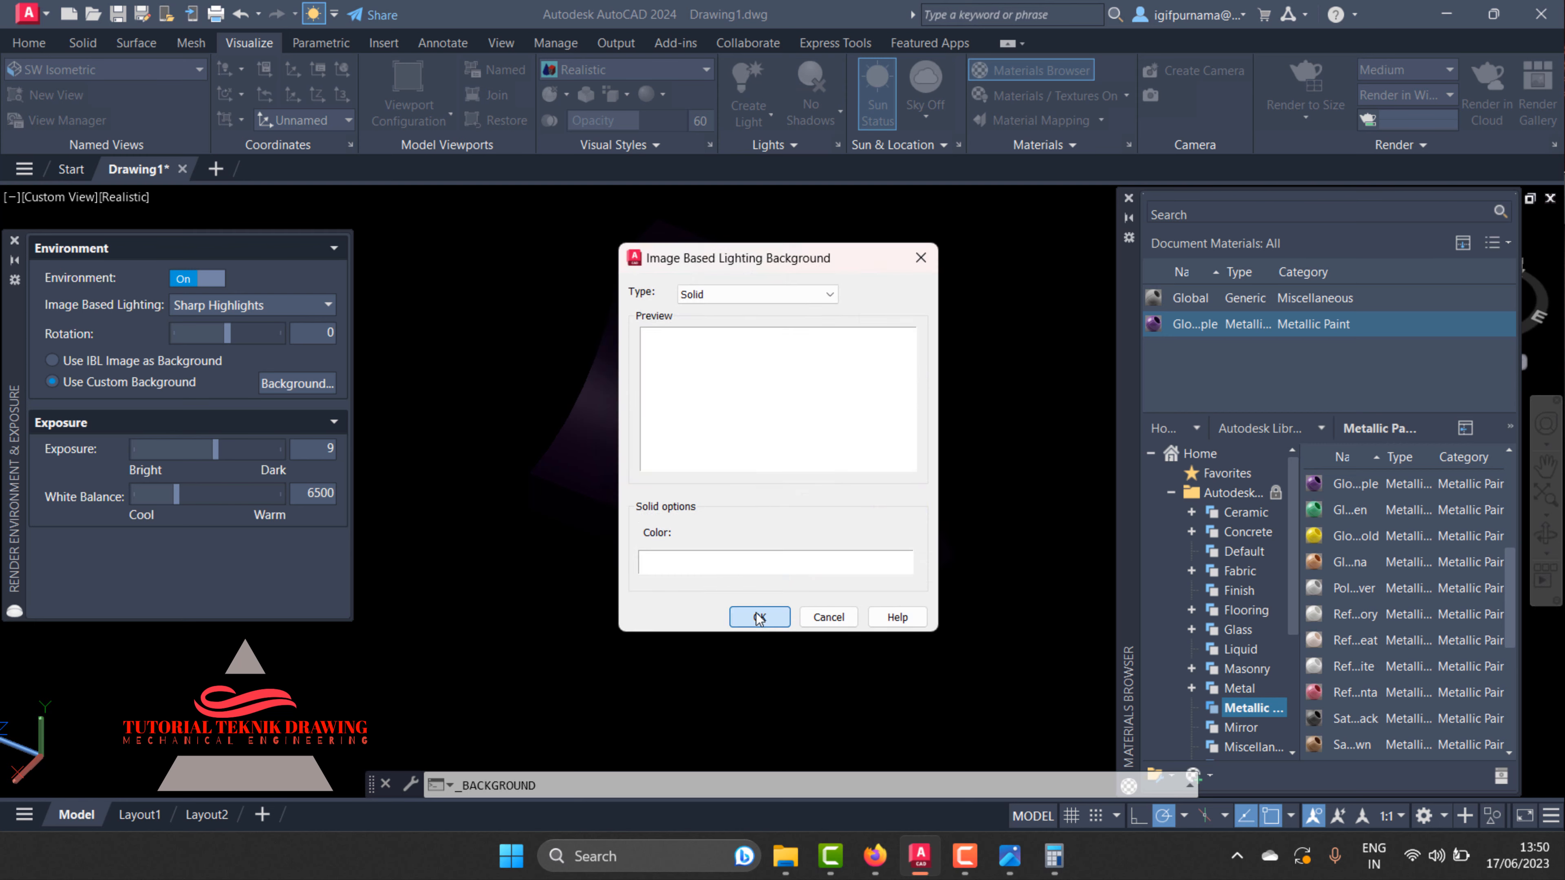
left_click(749, 616)
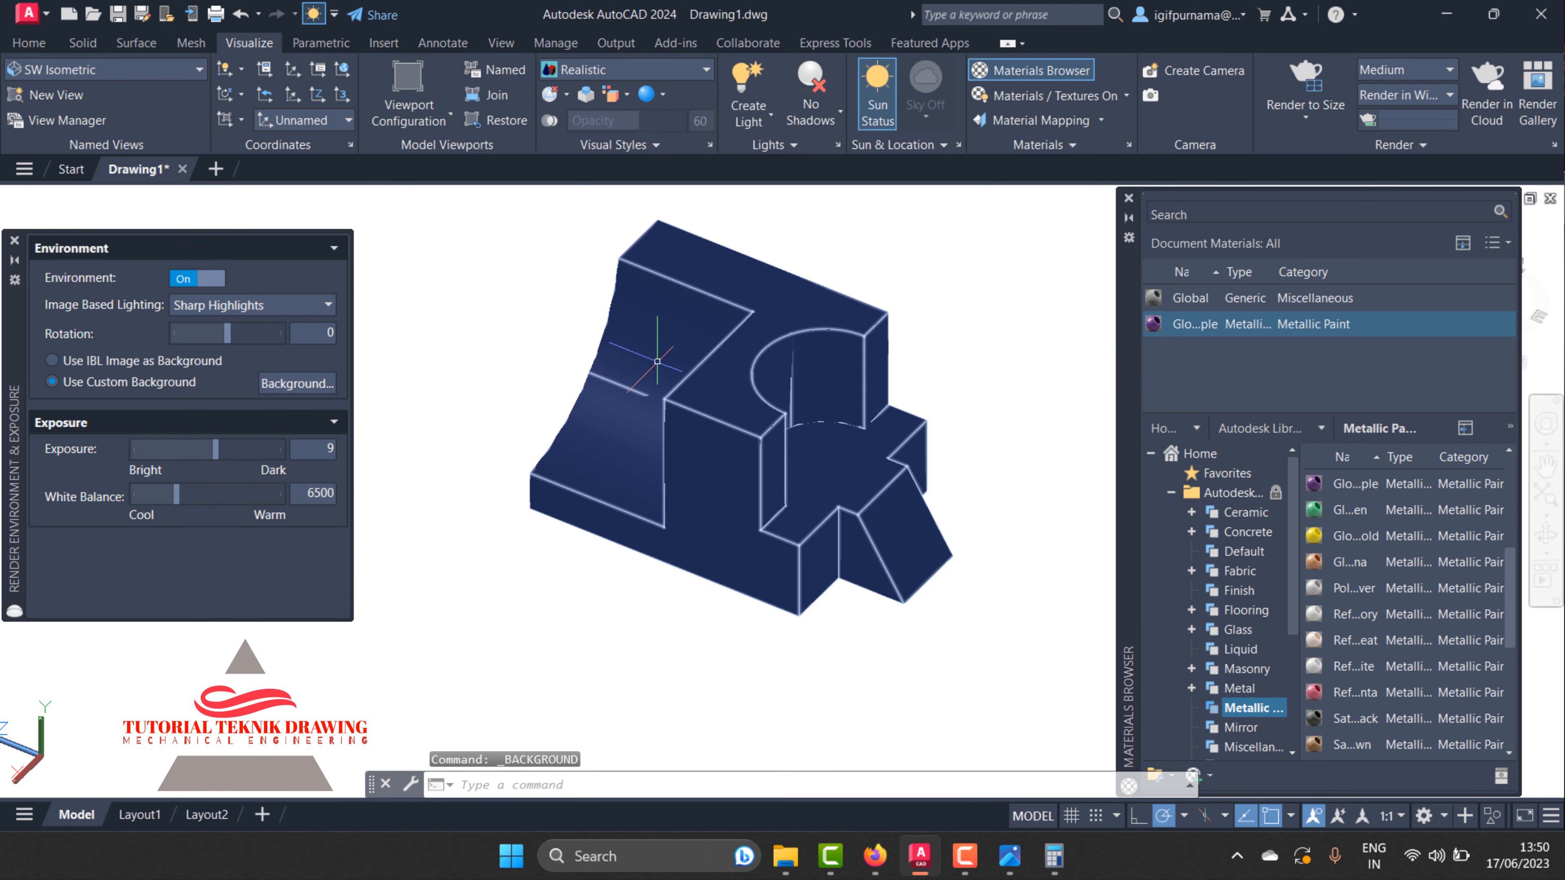
- Render the purple solid in a render window at medium quality, inspect the image enlarged and close it
left_click(1260, 104)
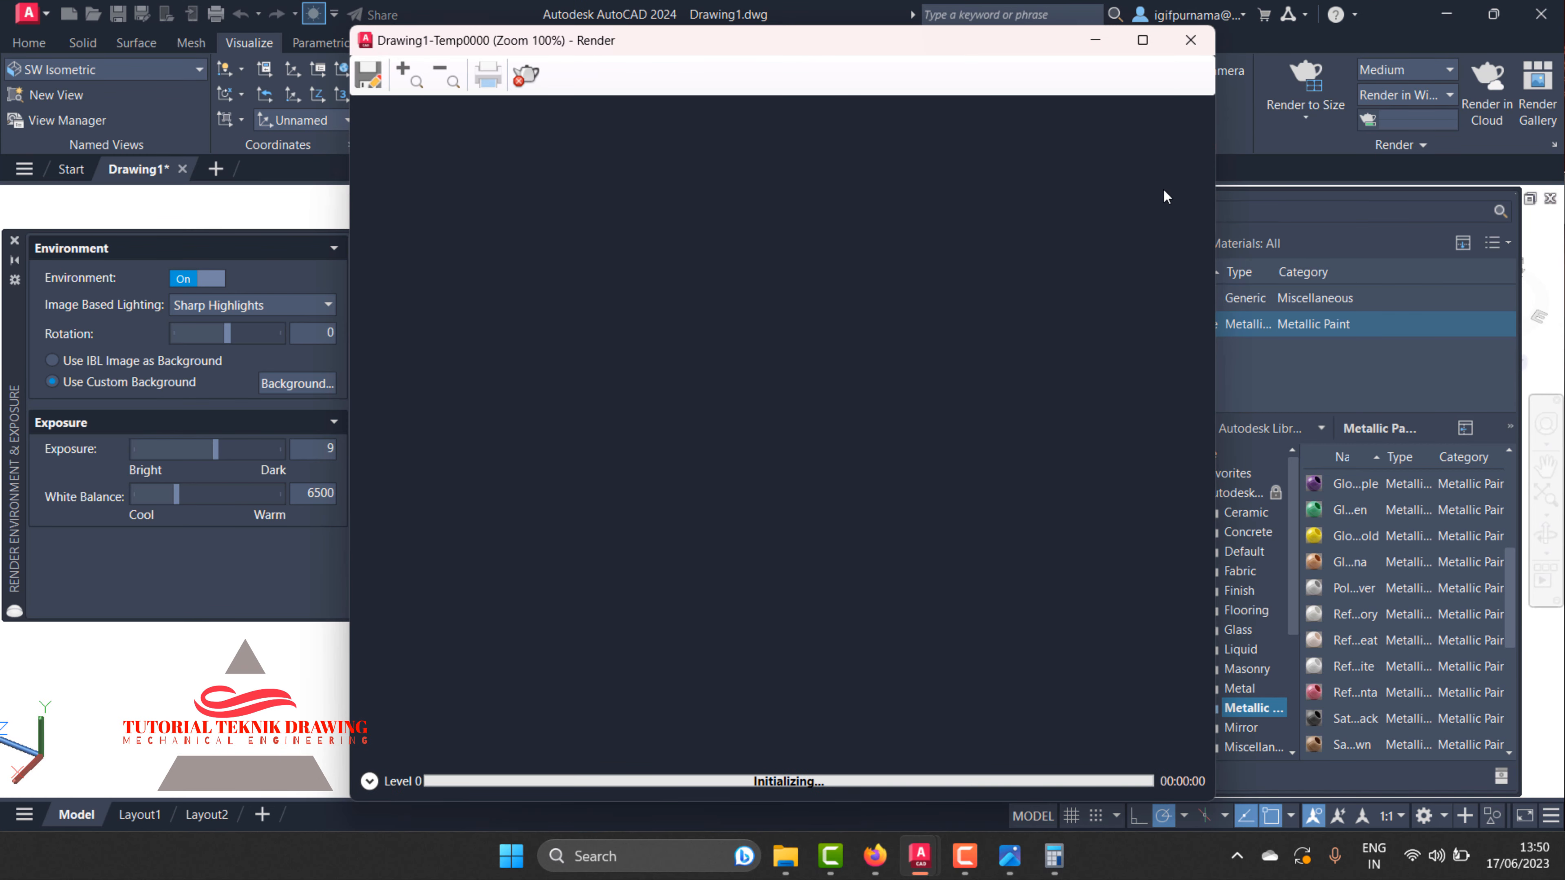
scroll(770, 349, "up", 2)
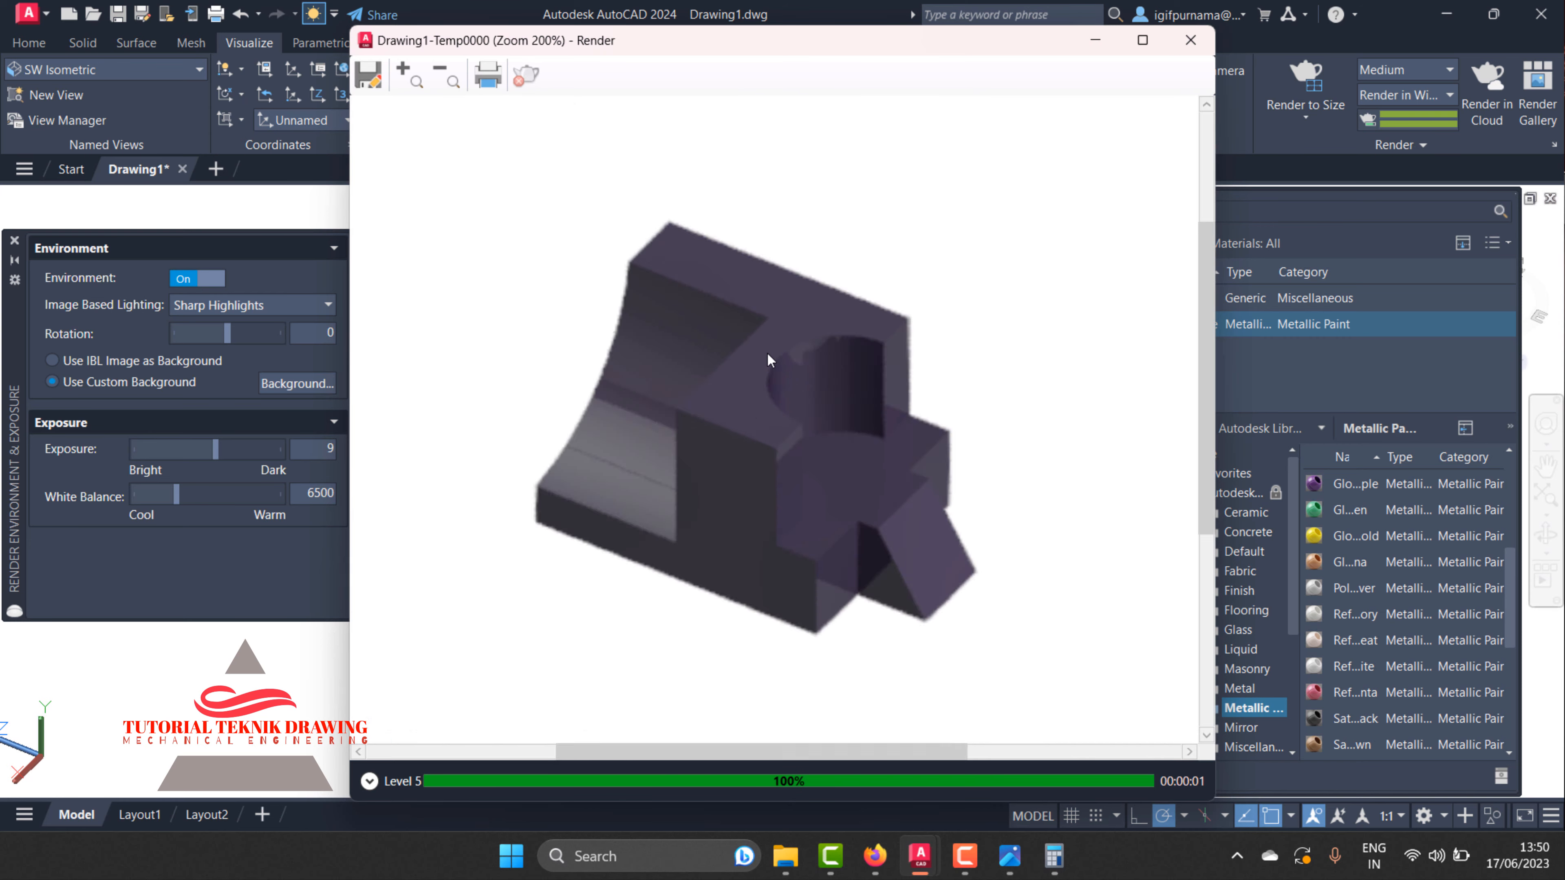
scroll(775, 349, "down", 1)
scroll(768, 345, "up", 1)
scroll(768, 345, "down", 2)
scroll(768, 346, "up", 1)
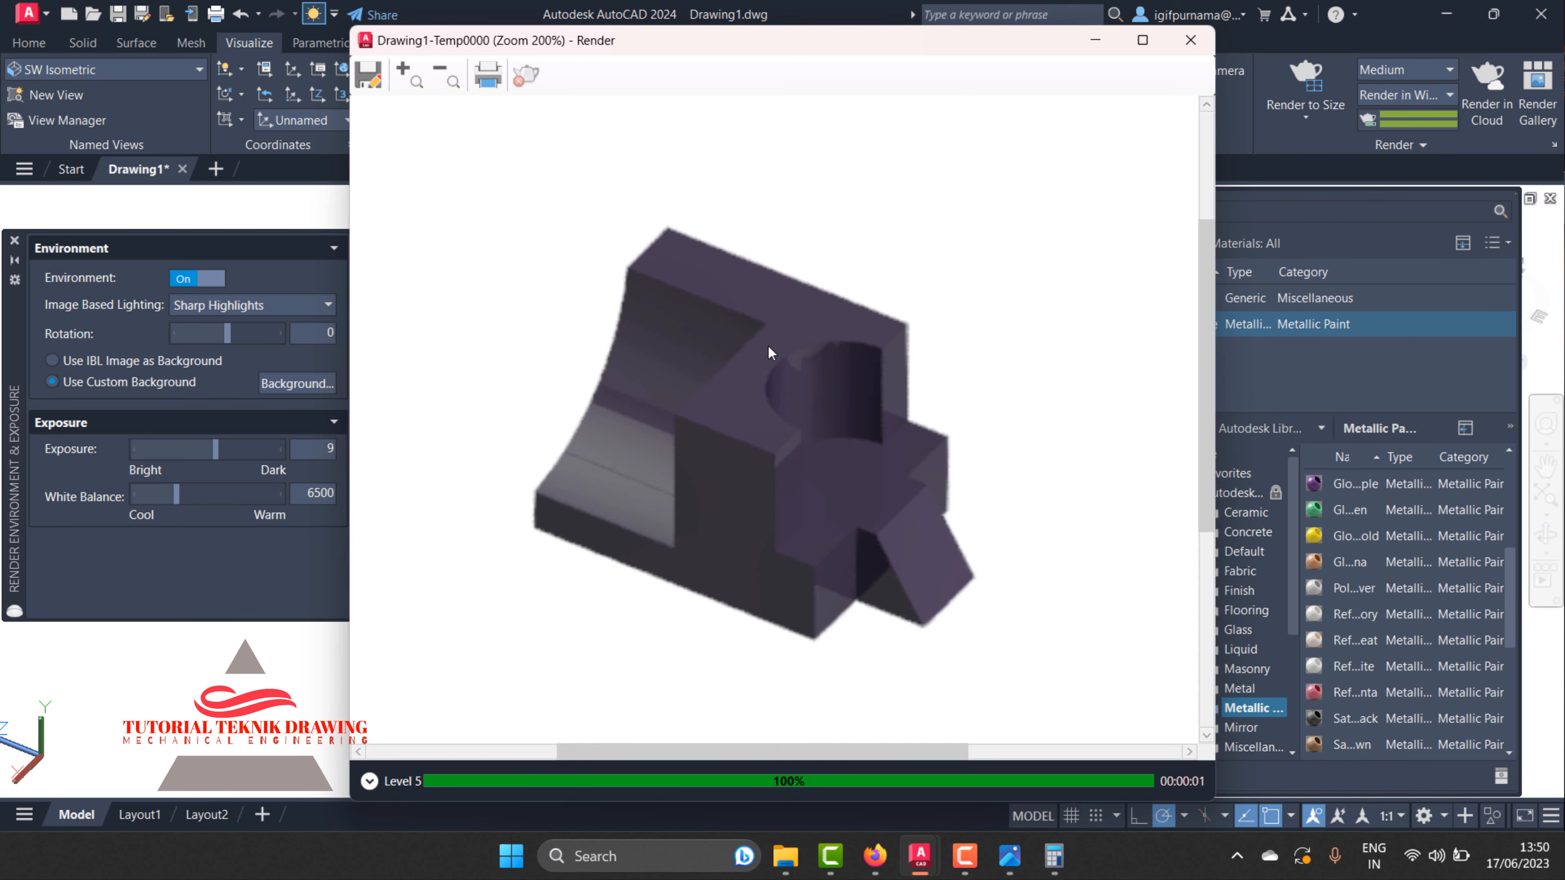
left_click(1191, 40)
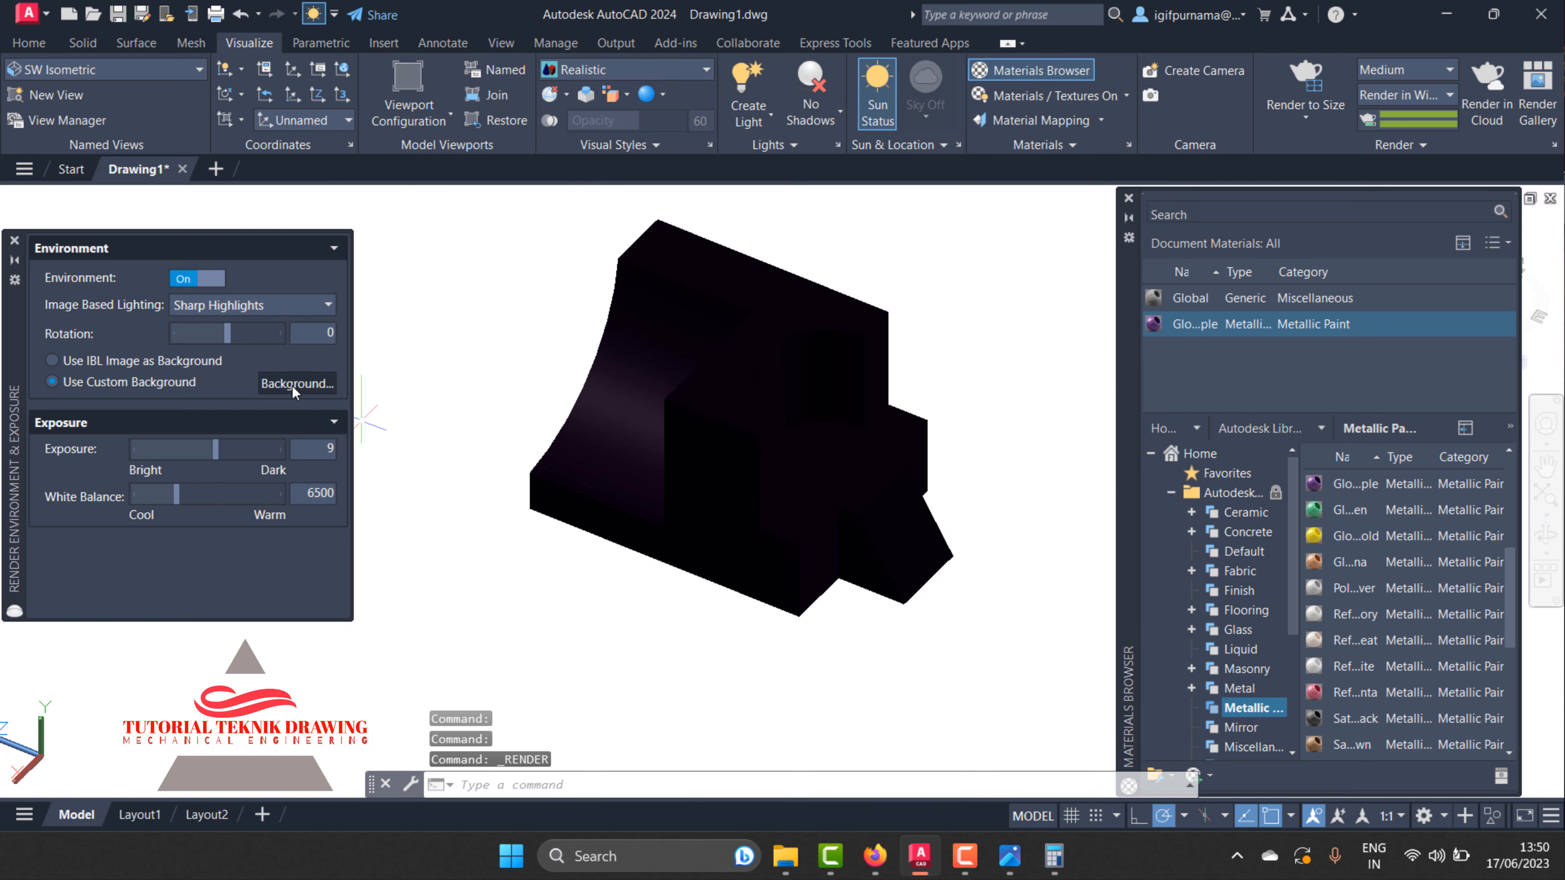
- Brighten the render exposure to 5.4, then render the solid again and close the render window
left_click_drag(216, 449, 196, 447)
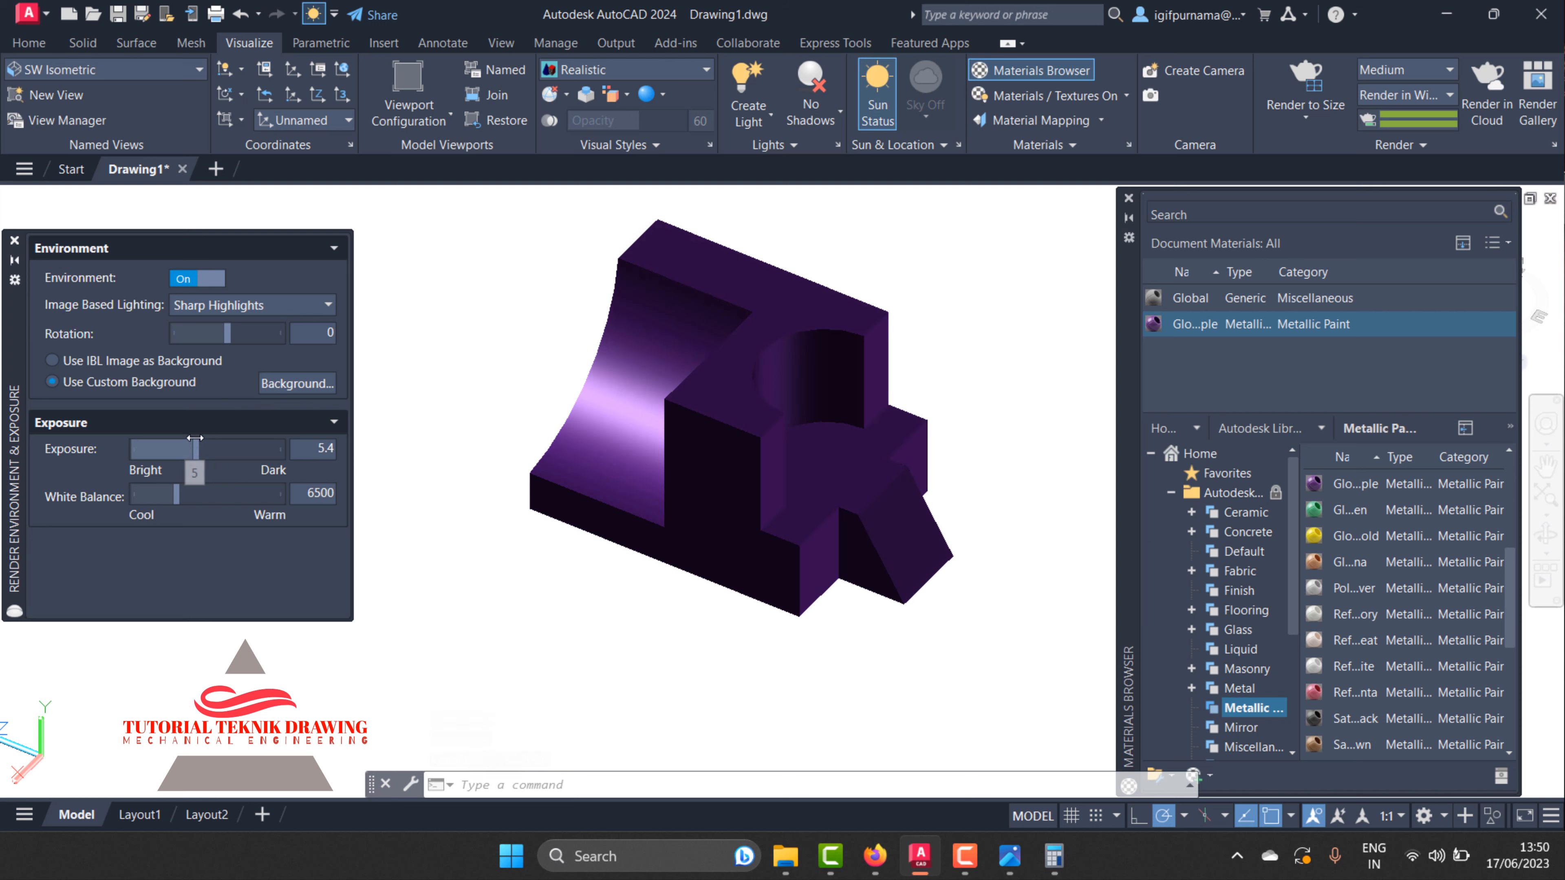
left_click(1305, 86)
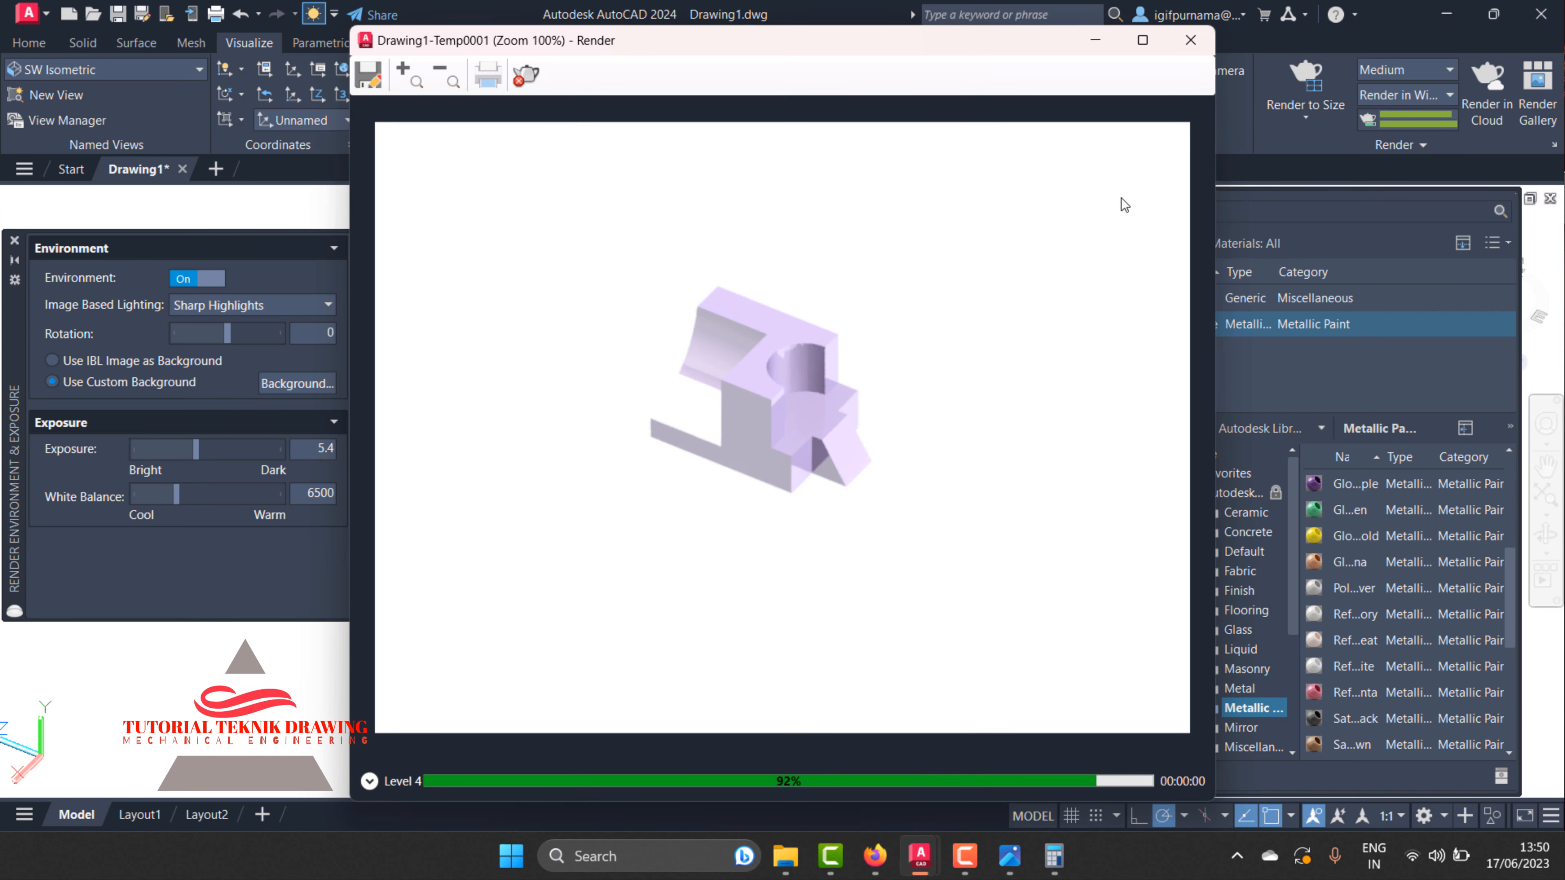
left_click(1188, 49)
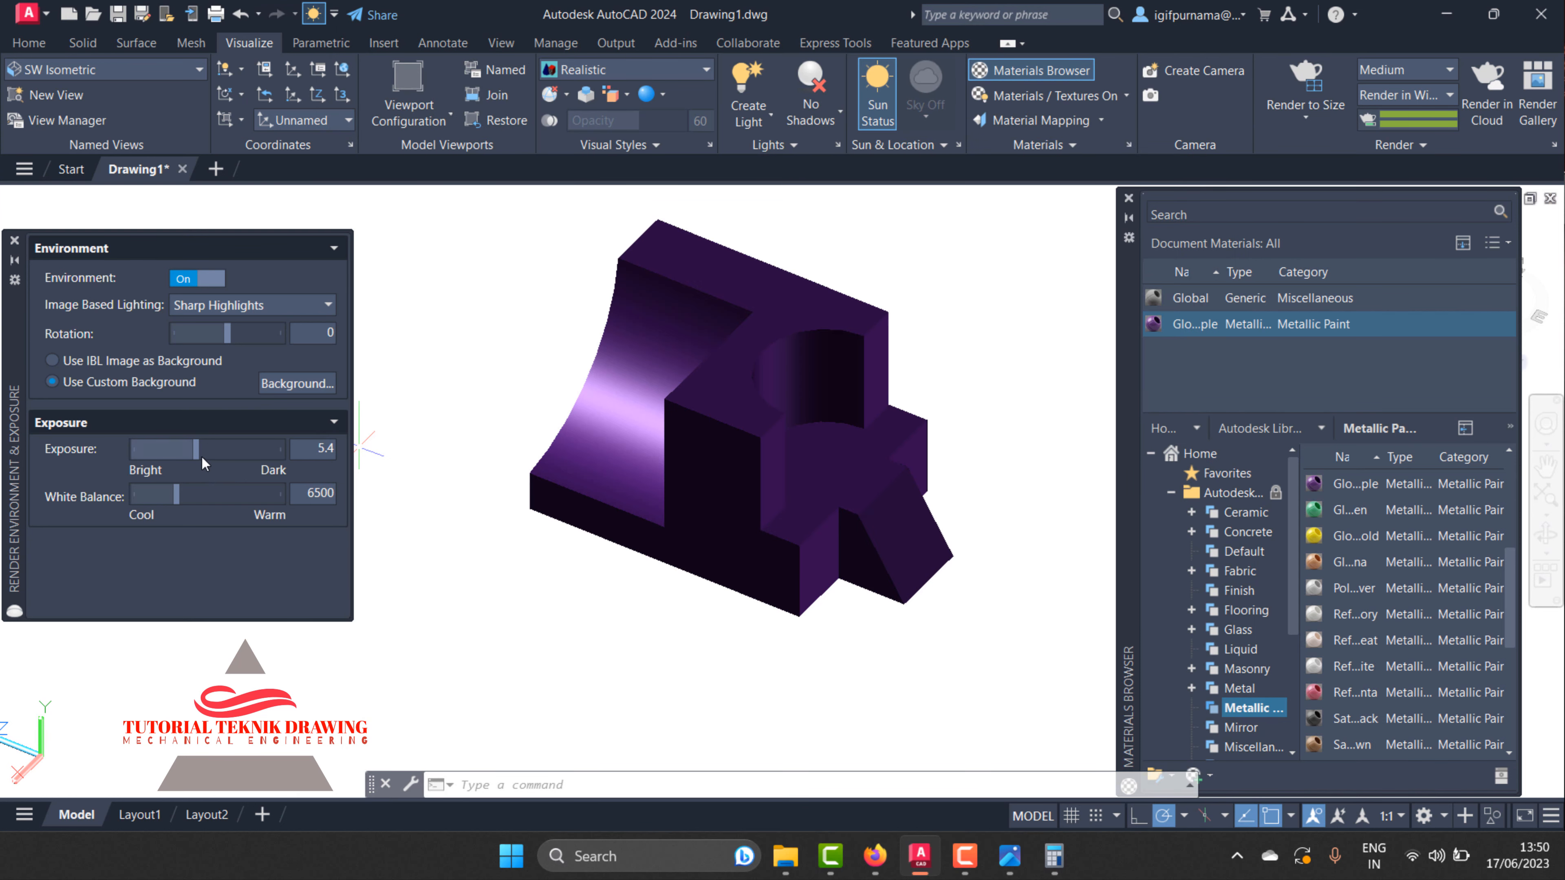
- Darken the render exposure to 13.5, render the purple solid, inspect the image and close the render window
left_click_drag(196, 448, 241, 456)
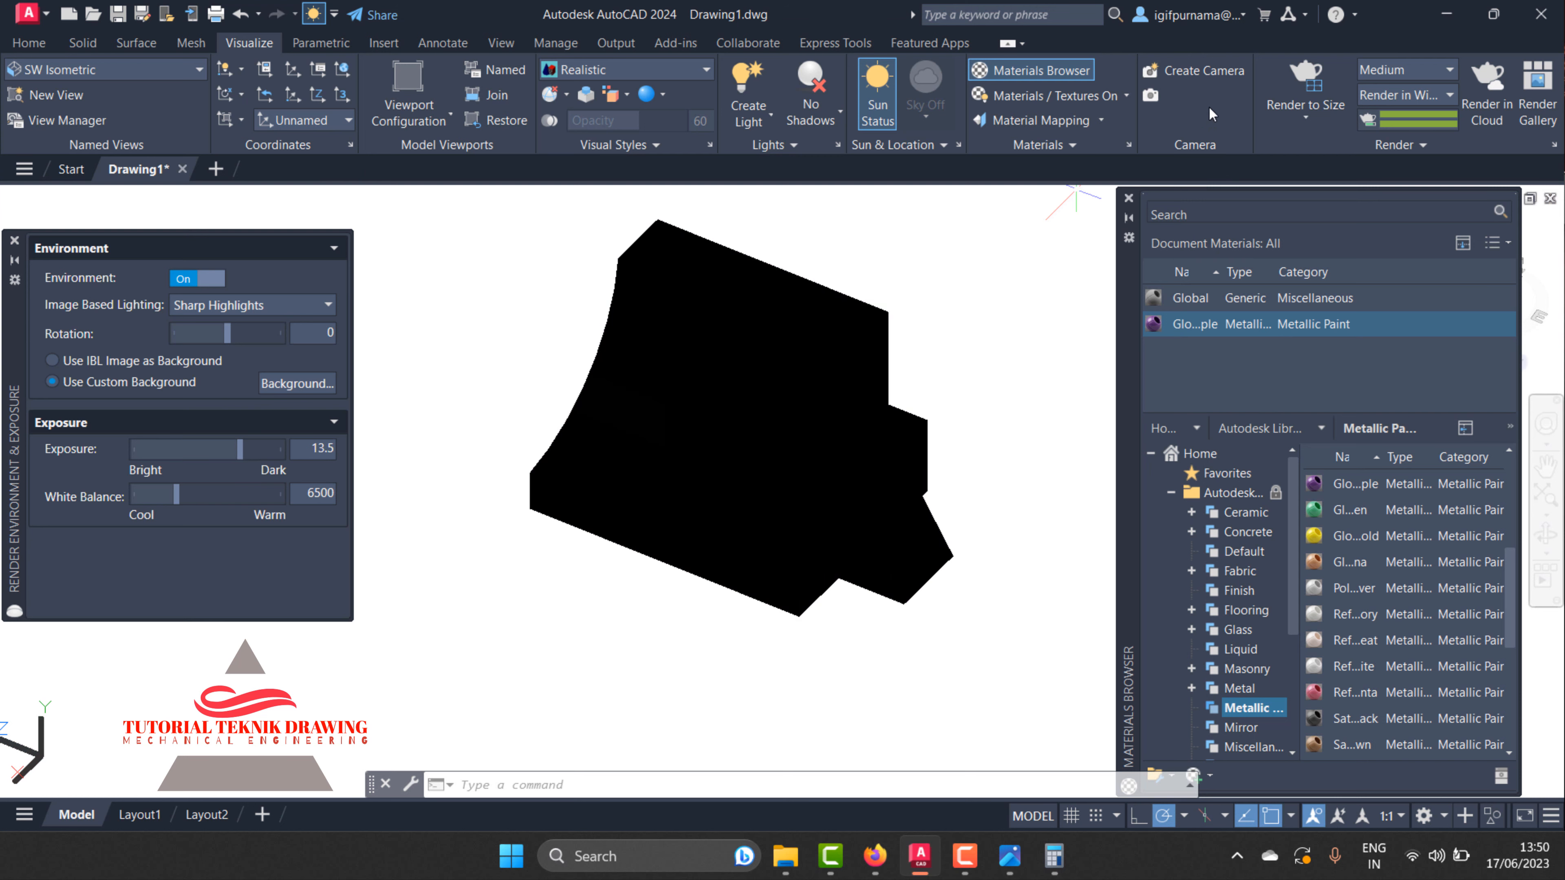
left_click(1305, 86)
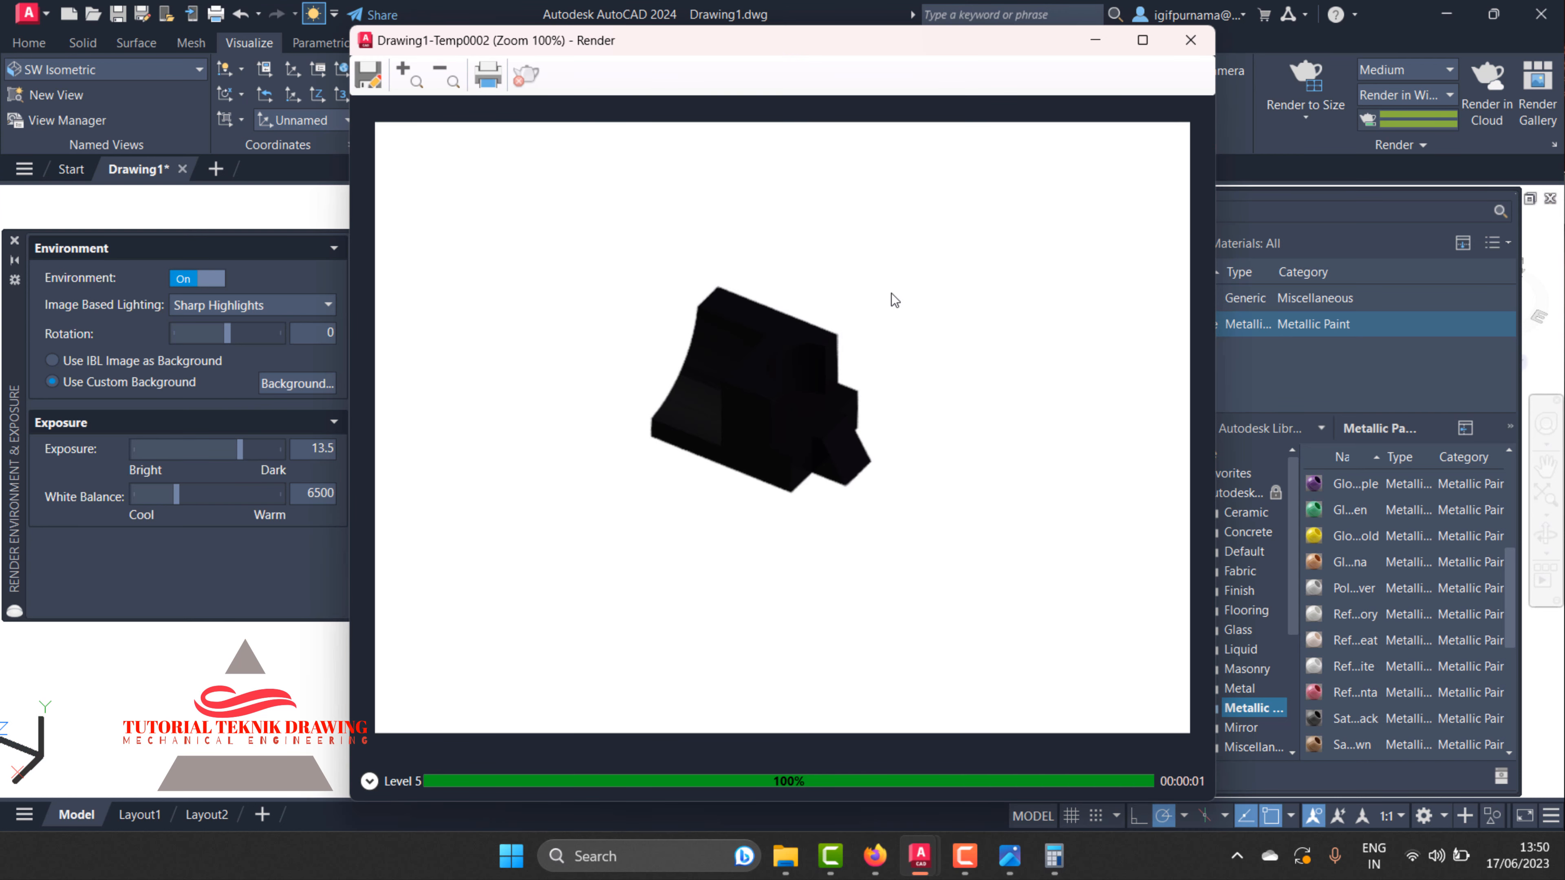
scroll(774, 344, "up", 3)
left_click(1191, 42)
- Set the render output size to 3300 x 2550 px, render the solid again, inspect it enlarged and close the render window
left_click(1308, 126)
left_click(1324, 297)
left_click(1290, 98)
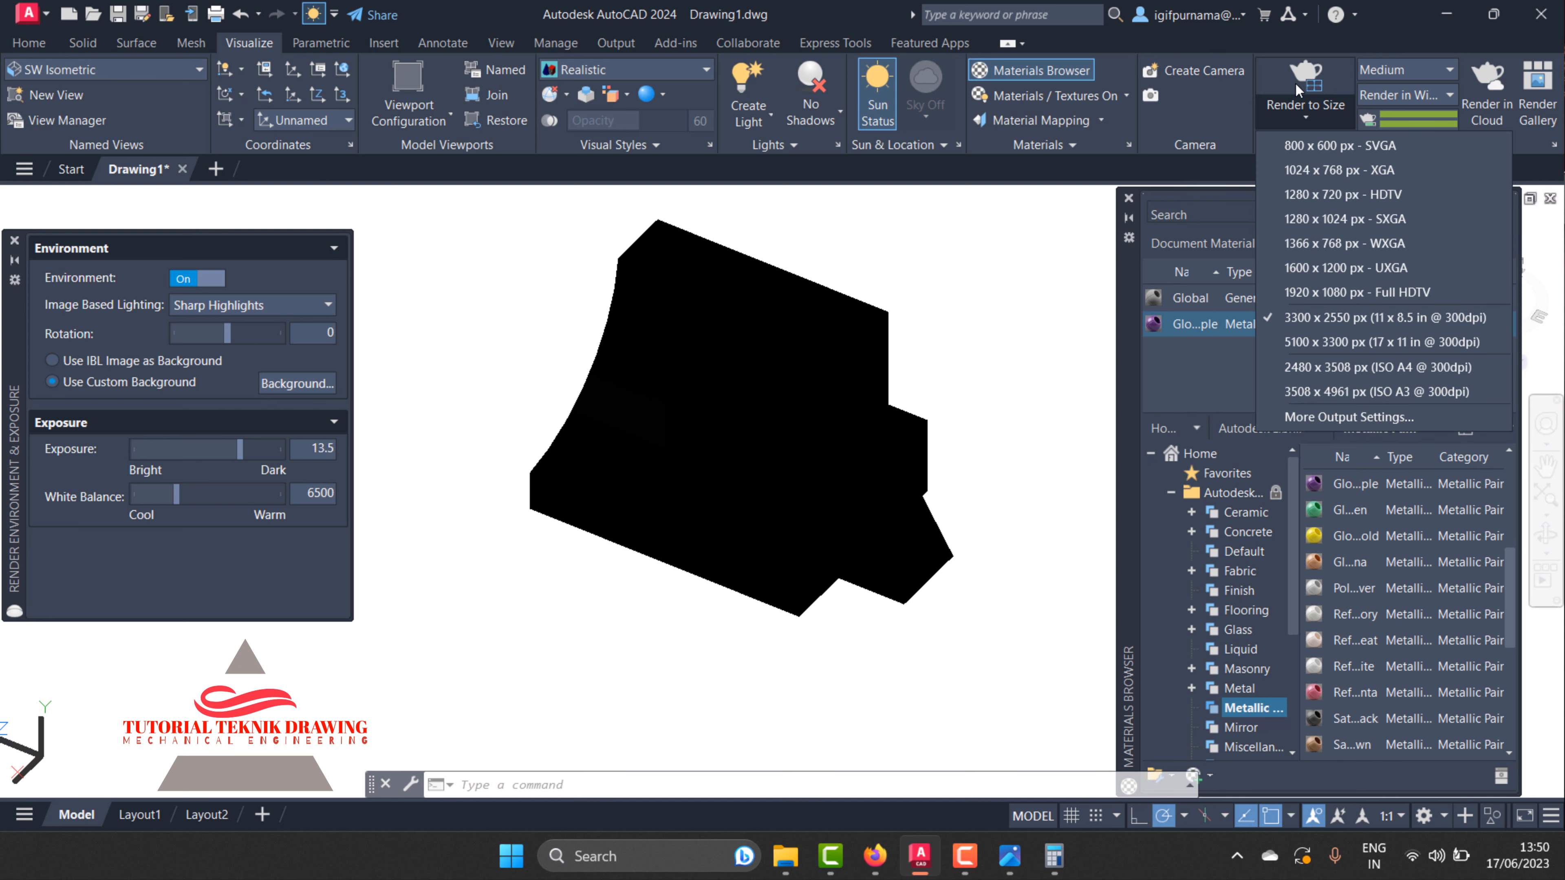
left_click(1294, 79)
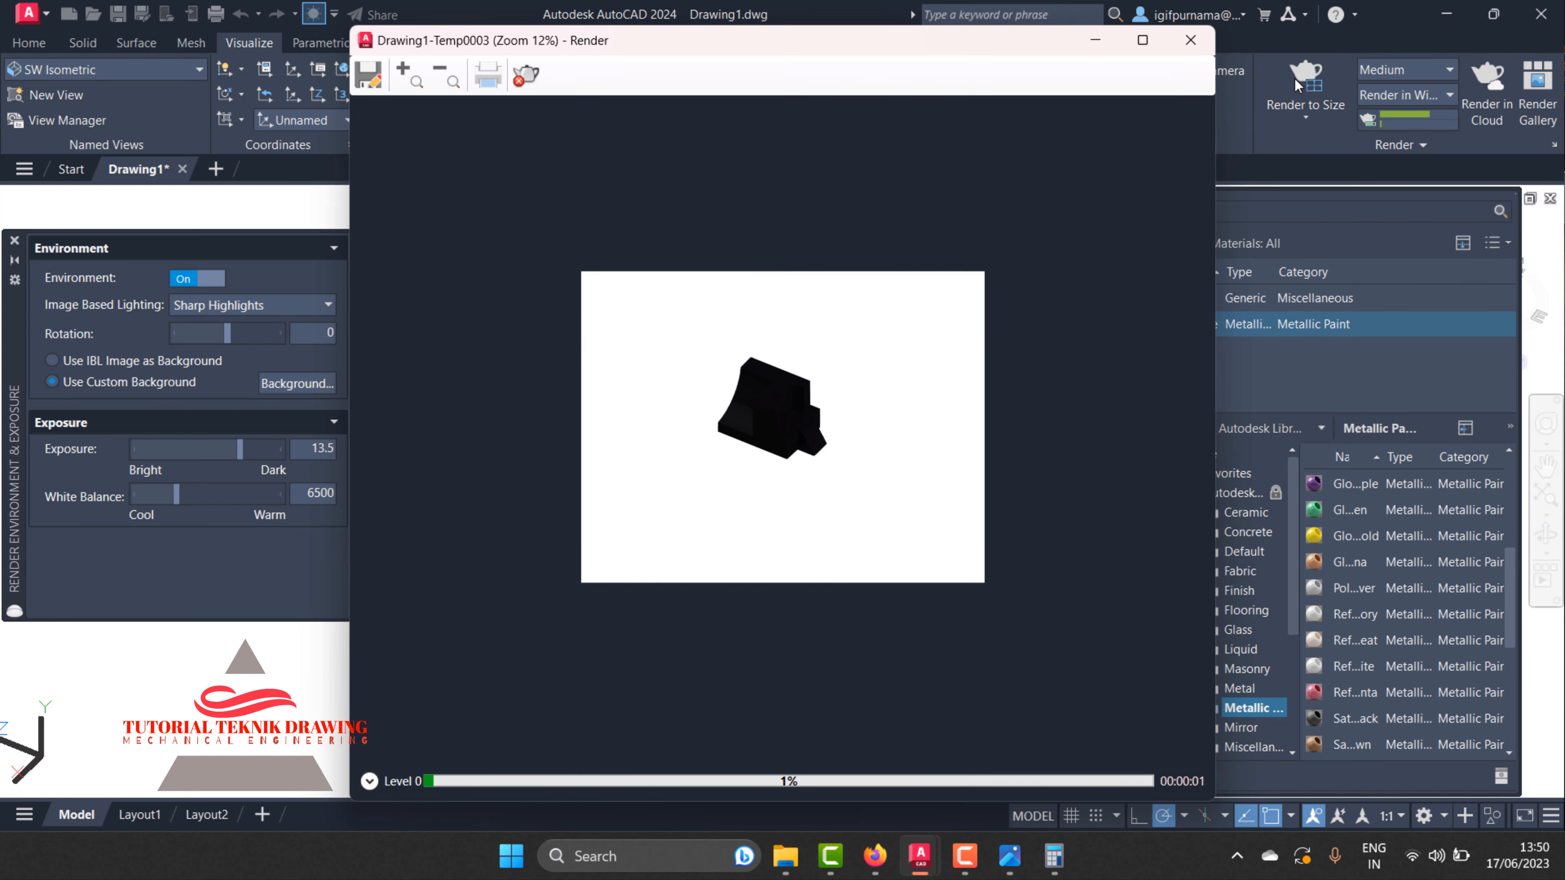
scroll(715, 430, "up", 2)
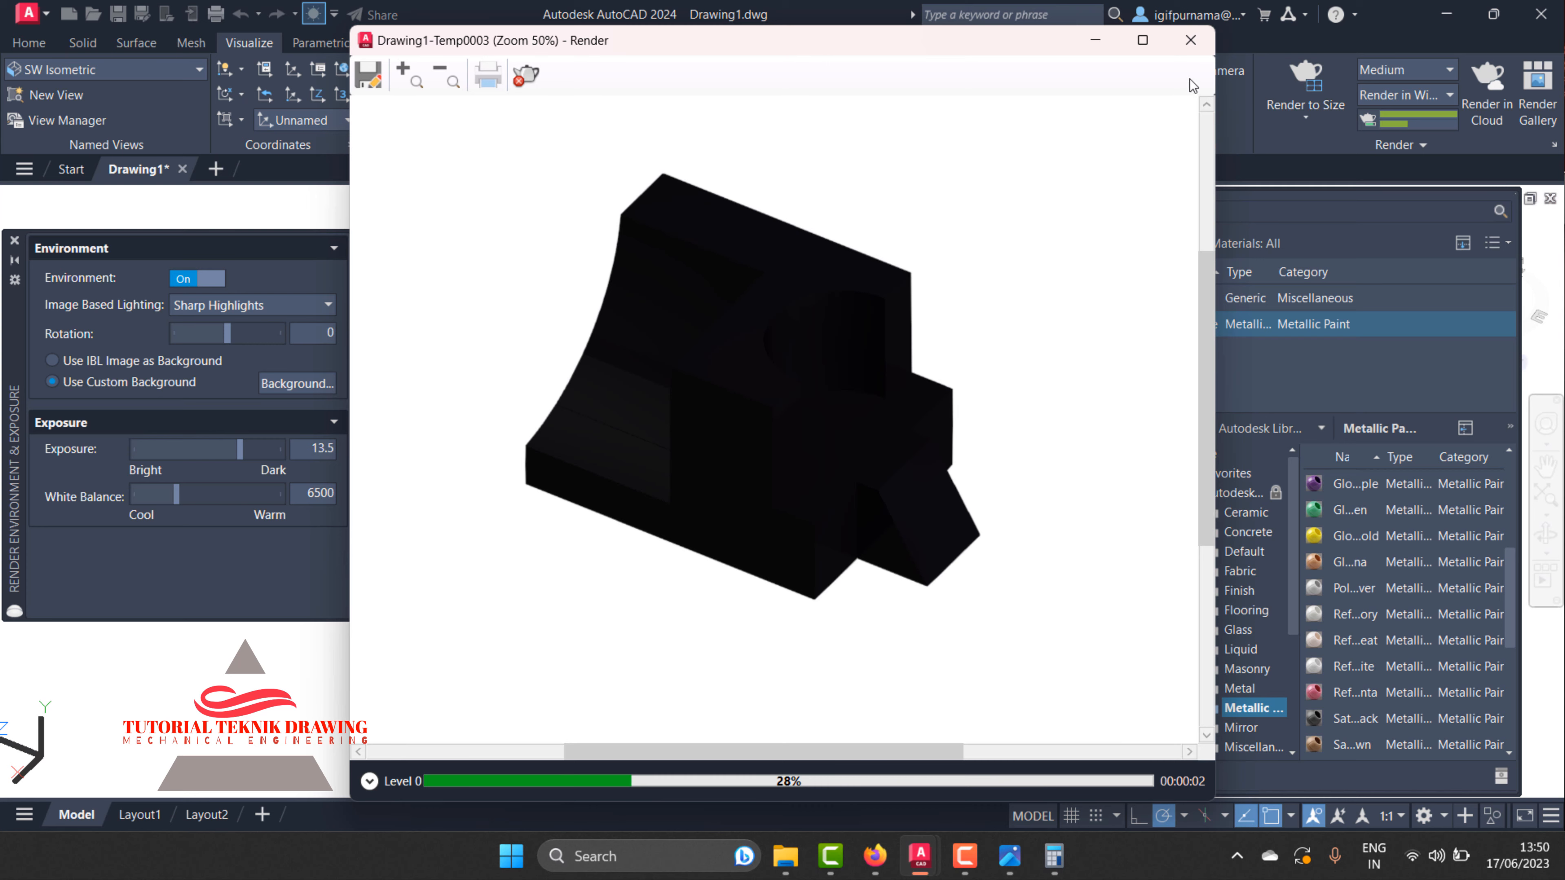
left_click(1190, 40)
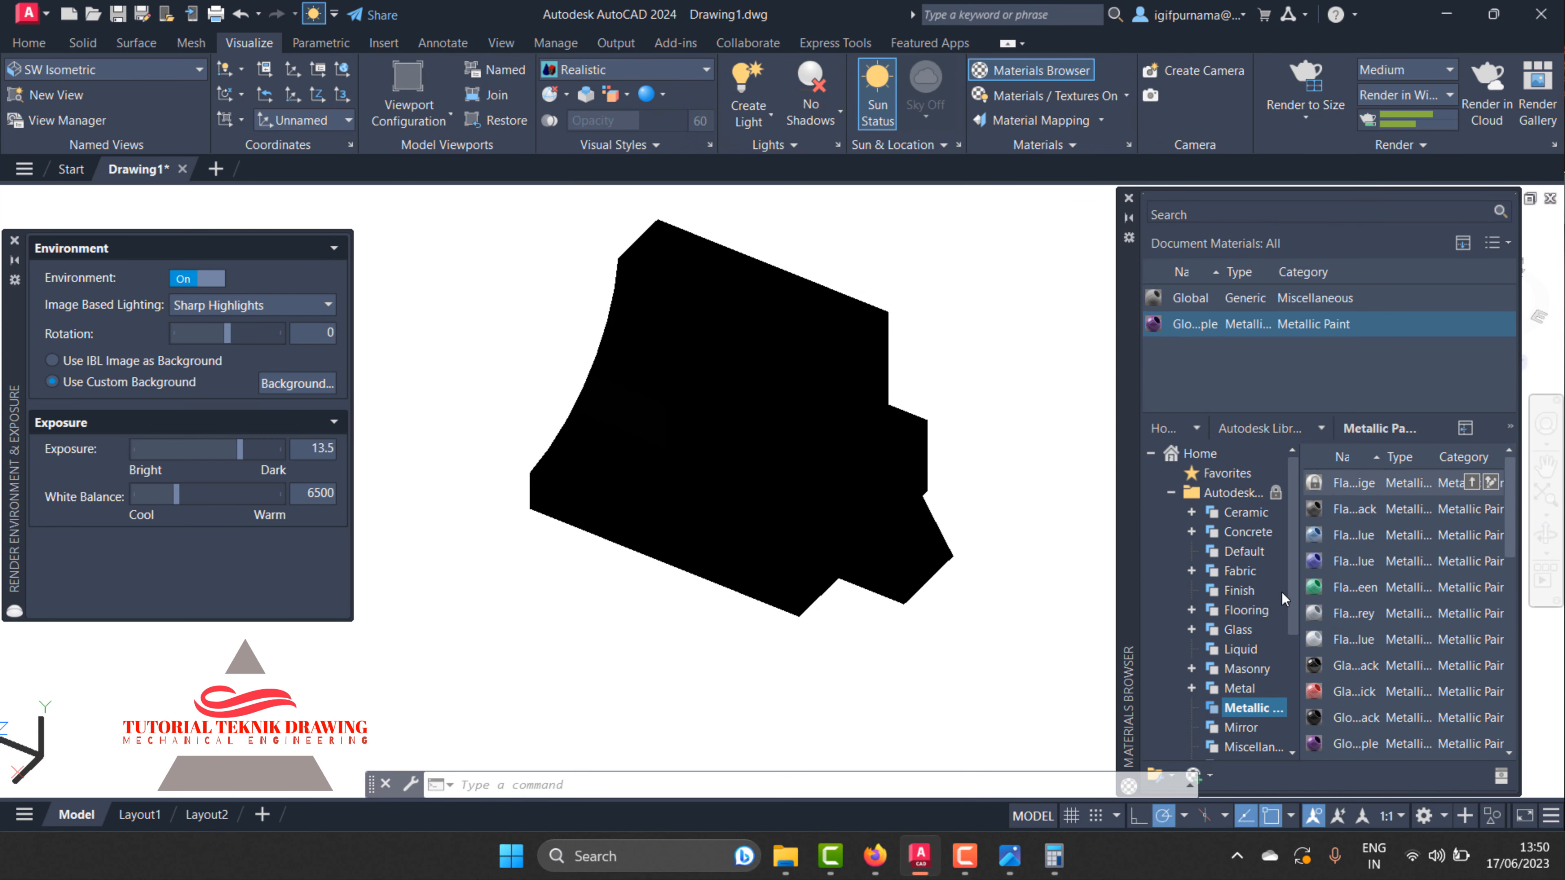
- Find the gold-coloured weld brass material in the library's Metal category, add it to the document and apply it to the solid
scroll(1337, 566, "down", 10)
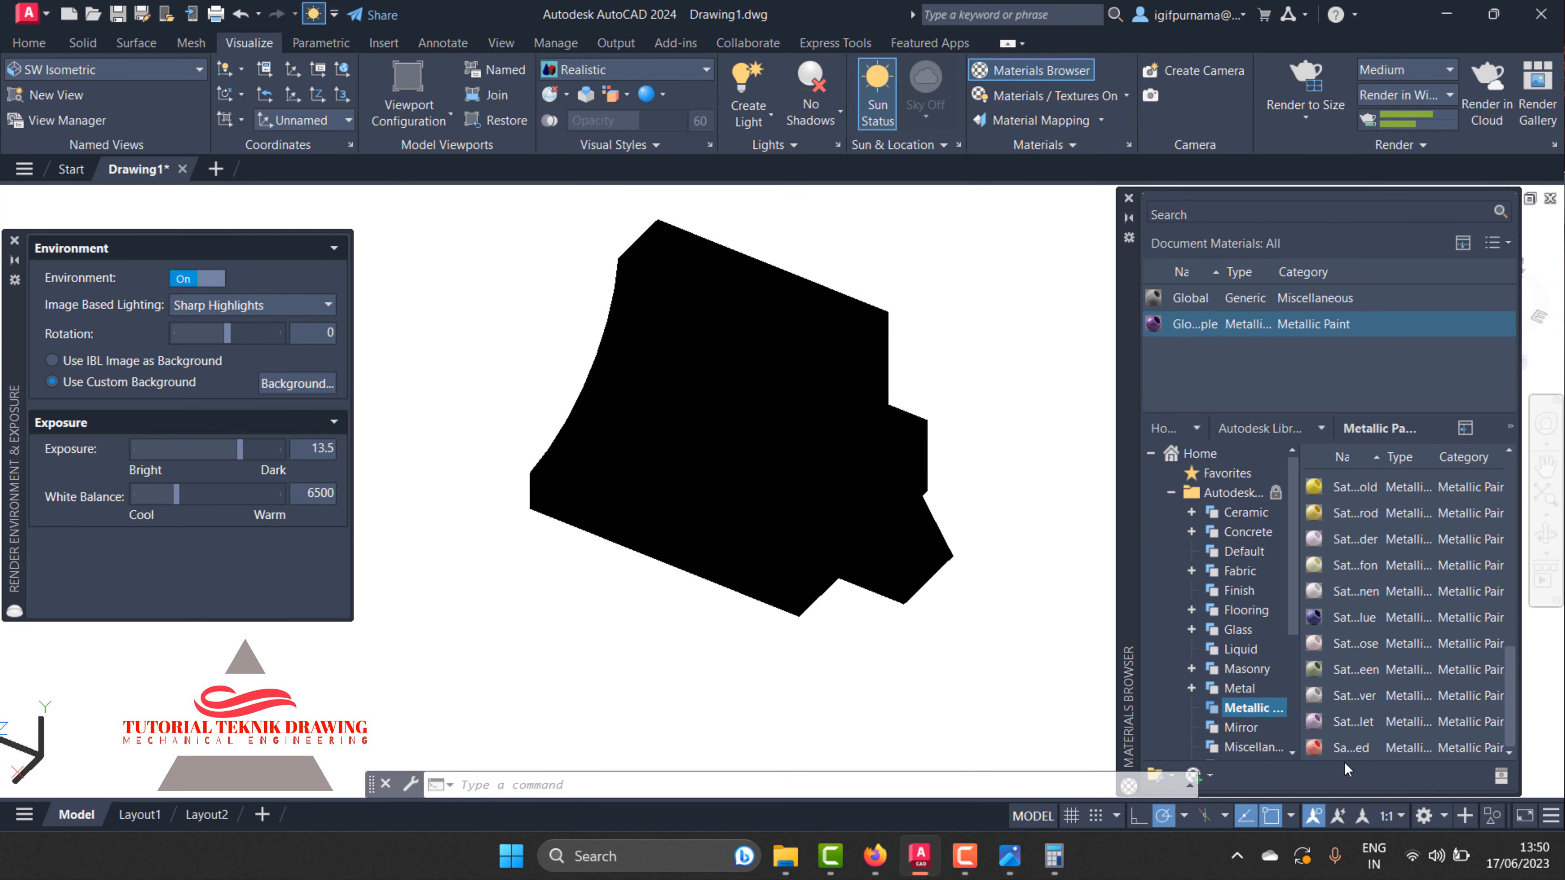
left_click(1241, 727)
left_click(1239, 689)
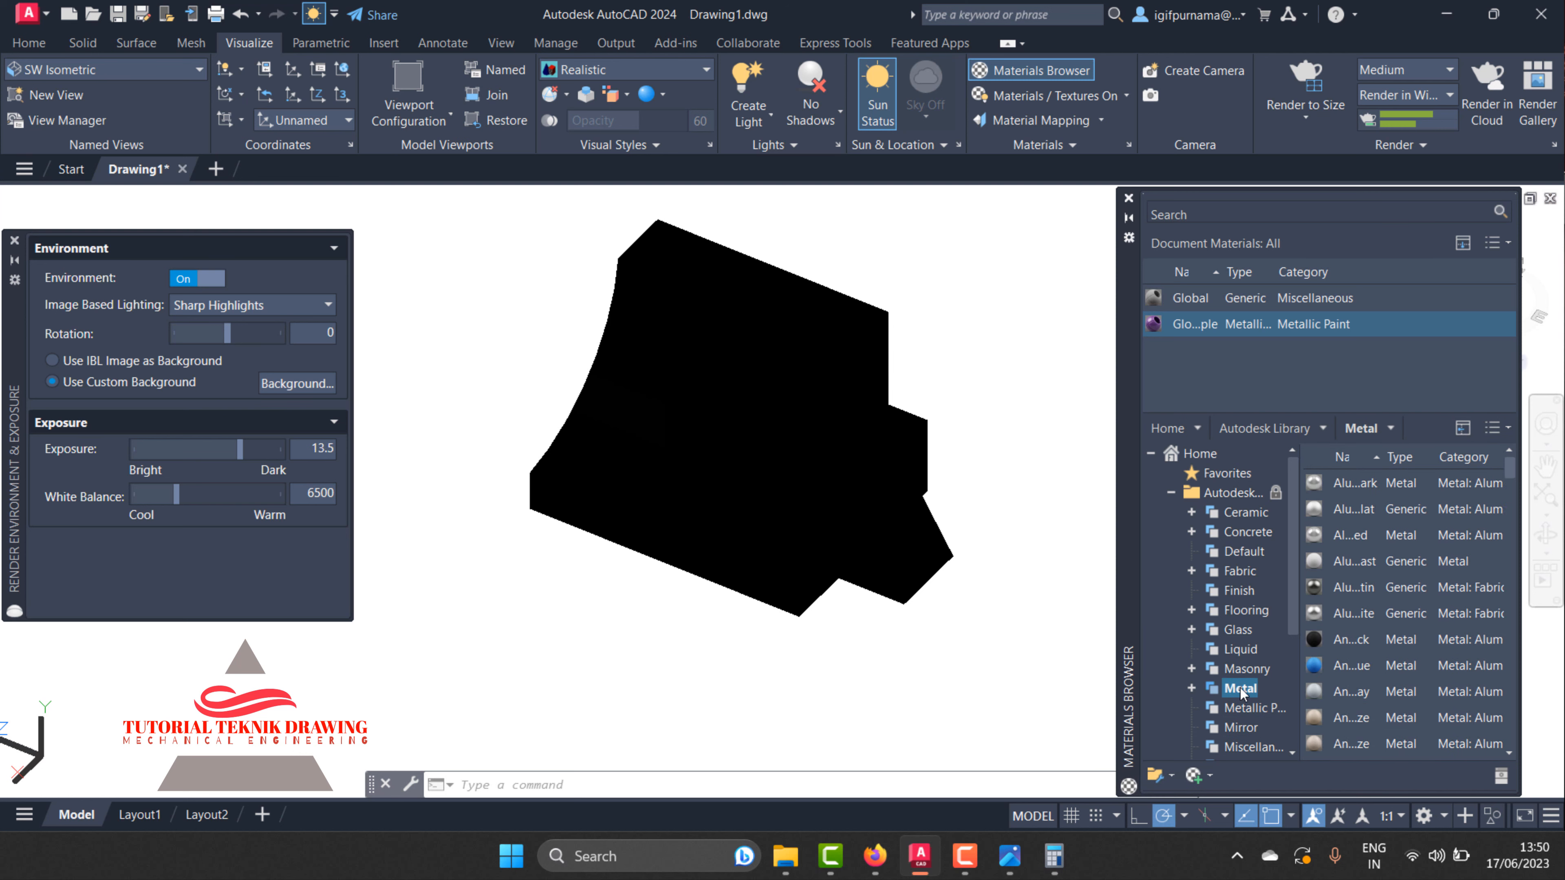
scroll(1396, 618, "down", 3)
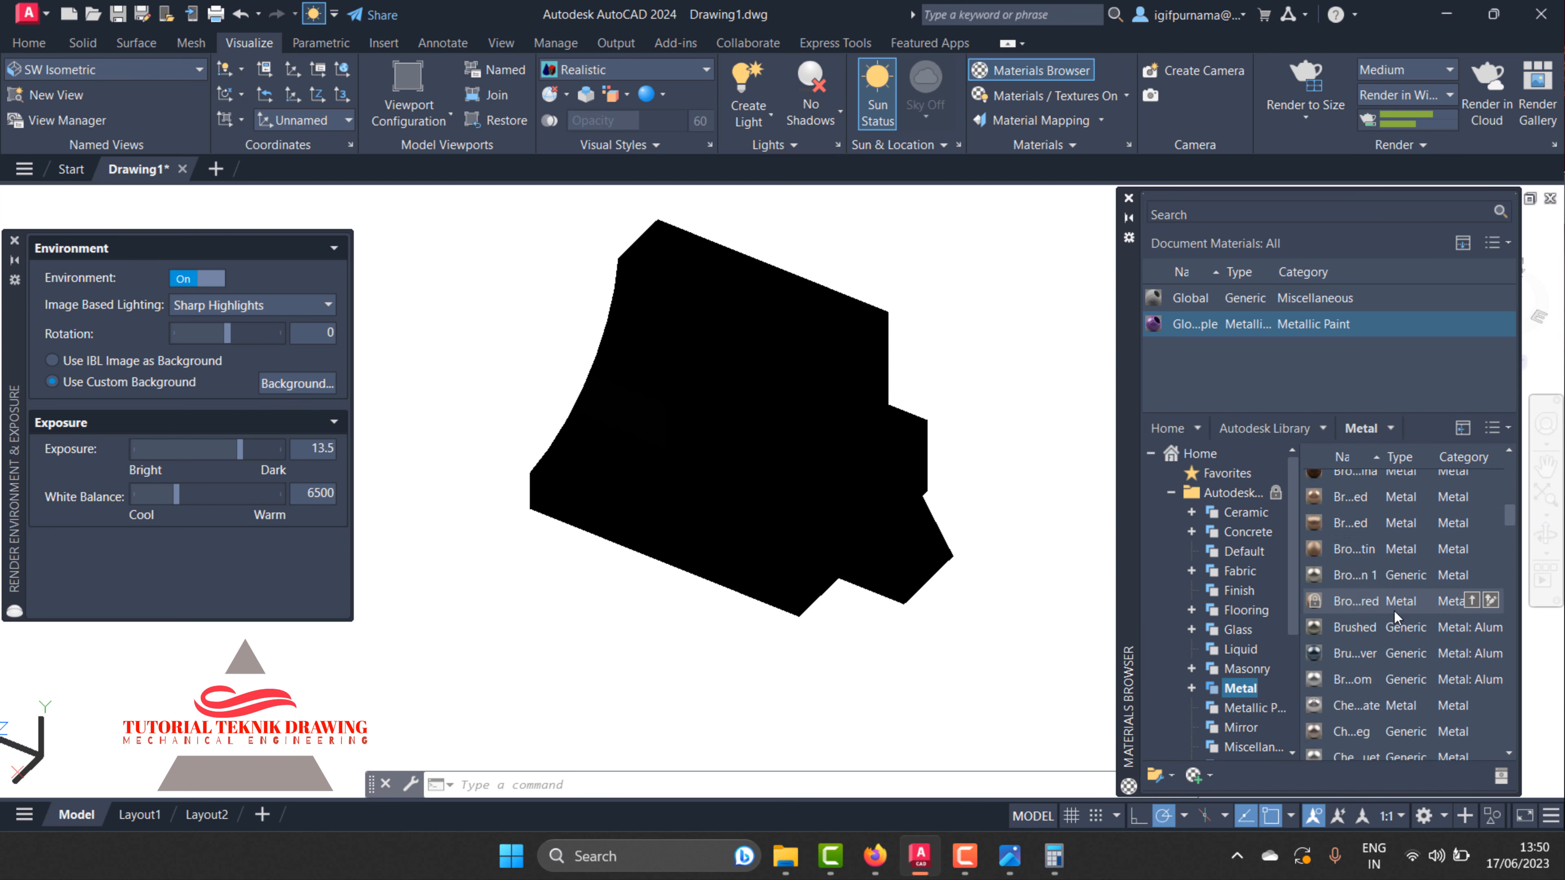
scroll(1395, 577, "down", 12)
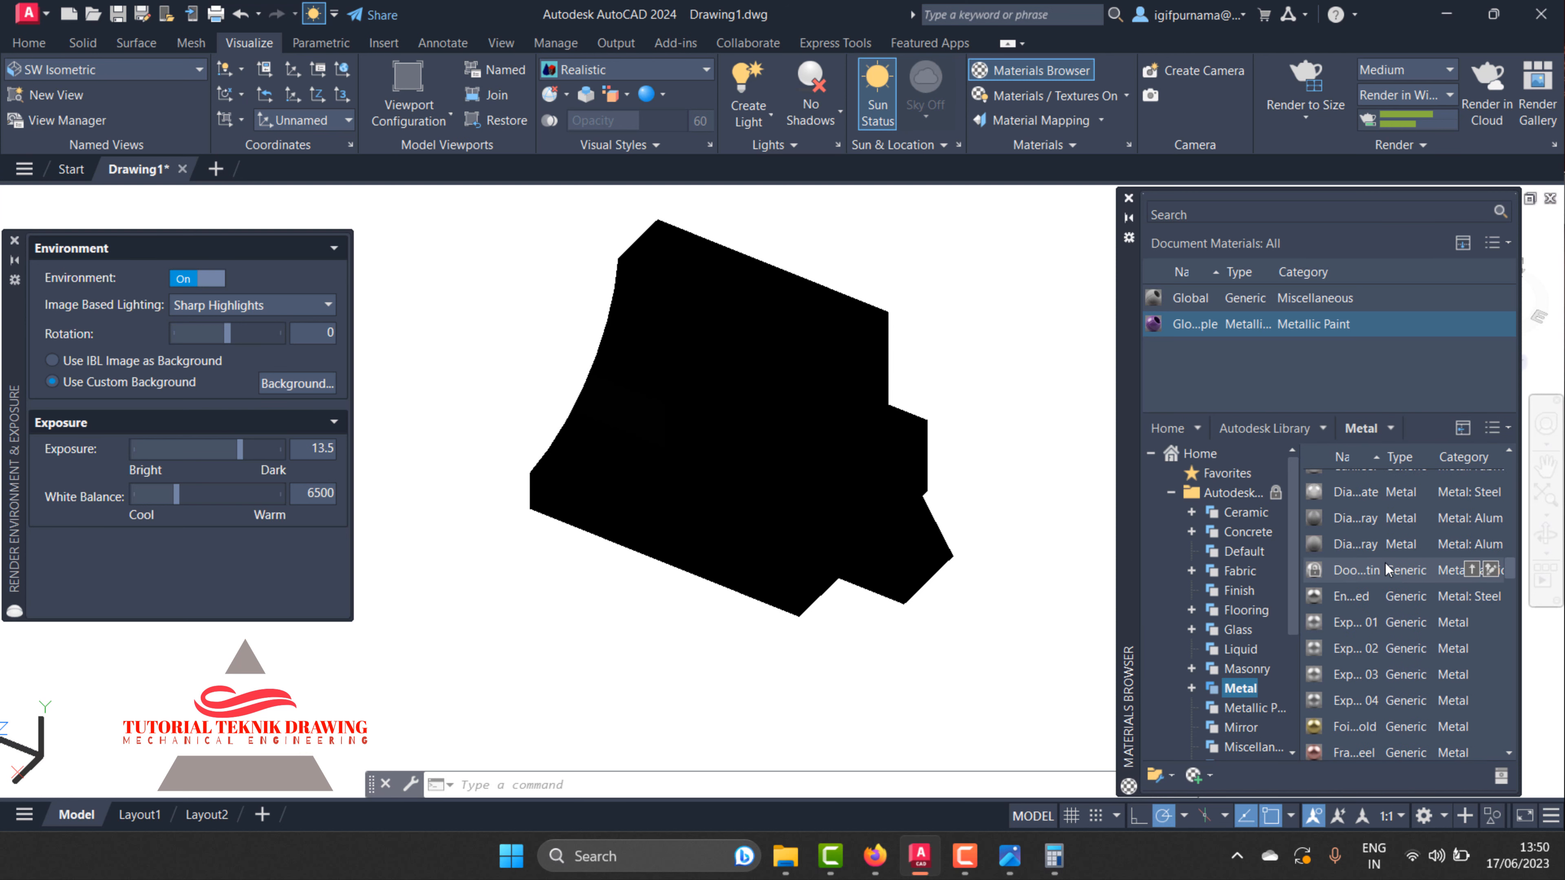
scroll(1374, 545, "down", 10)
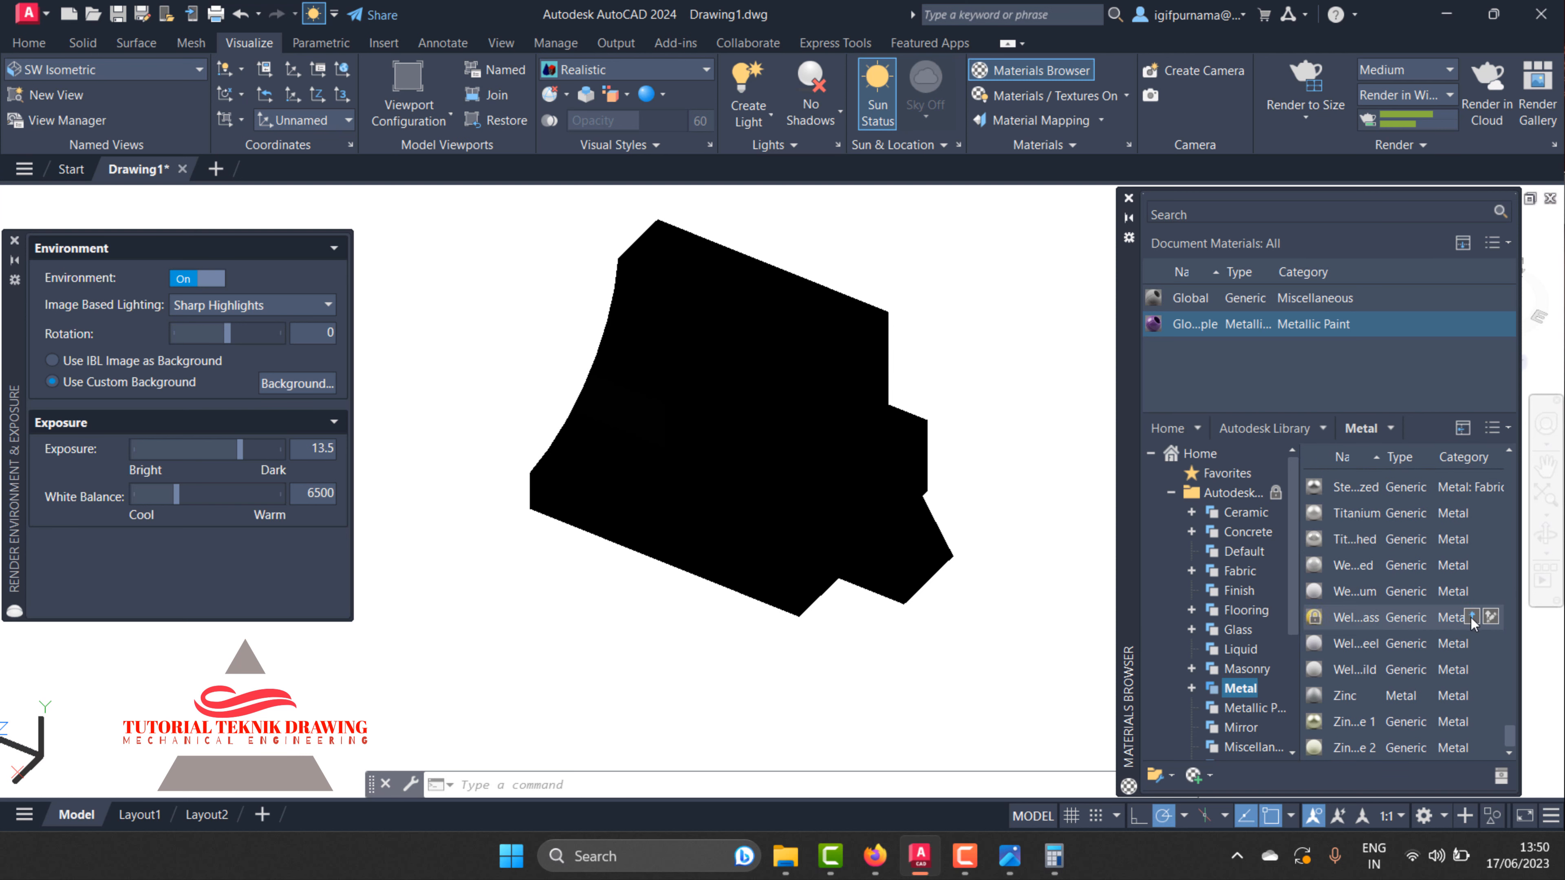
left_click_drag(1472, 618, 1139, 399)
left_click_drag(861, 388, 825, 404)
- Render the brass solid in a render window, inspect the image enlarged and close it
left_click(1305, 86)
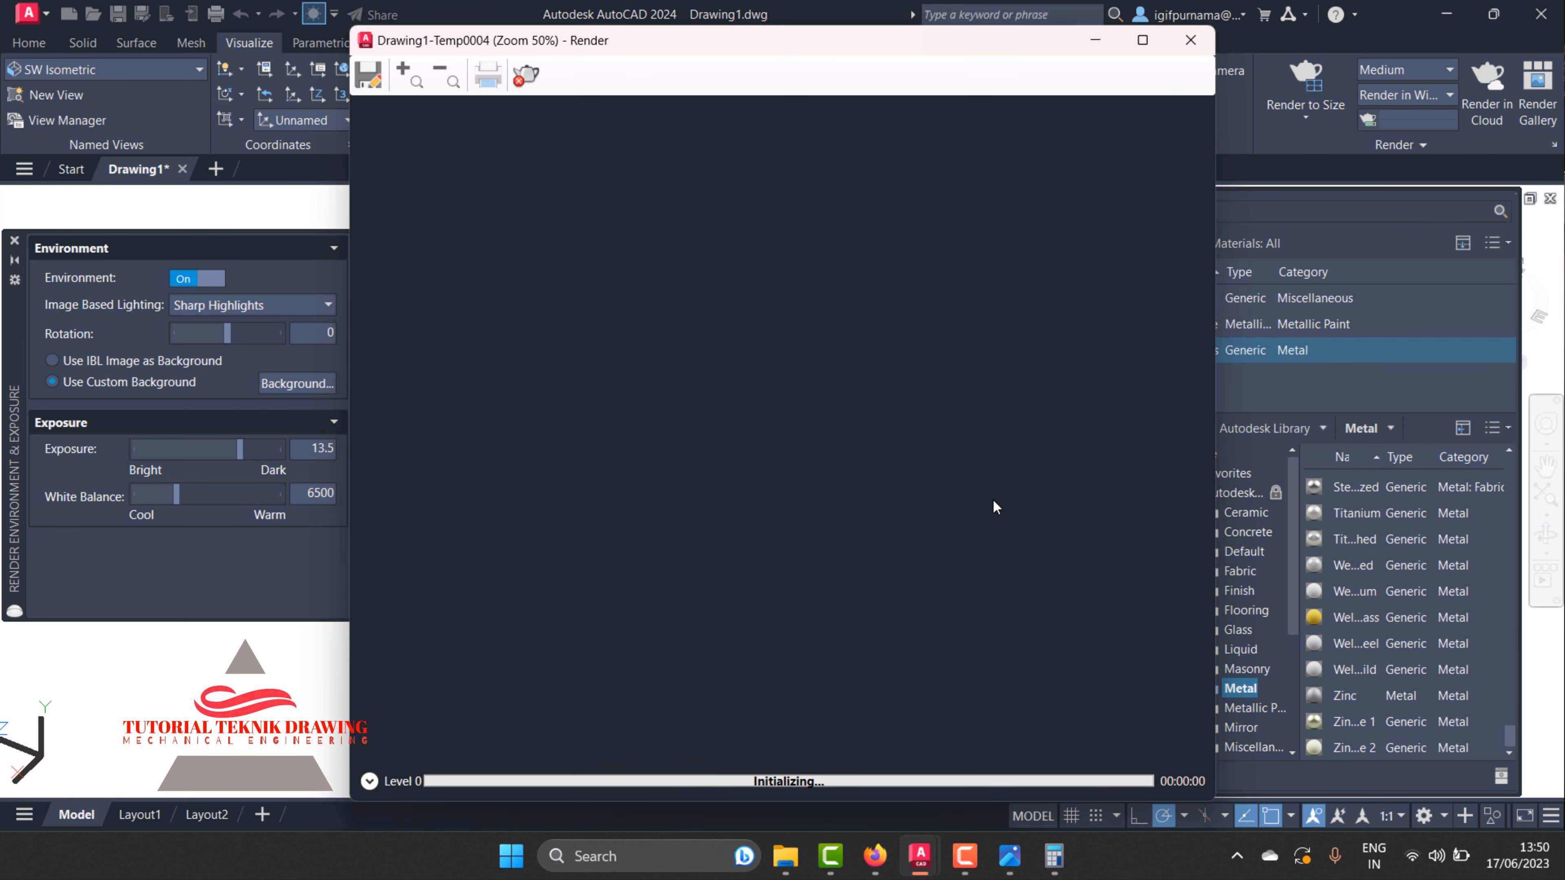
scroll(794, 418, "up", 5)
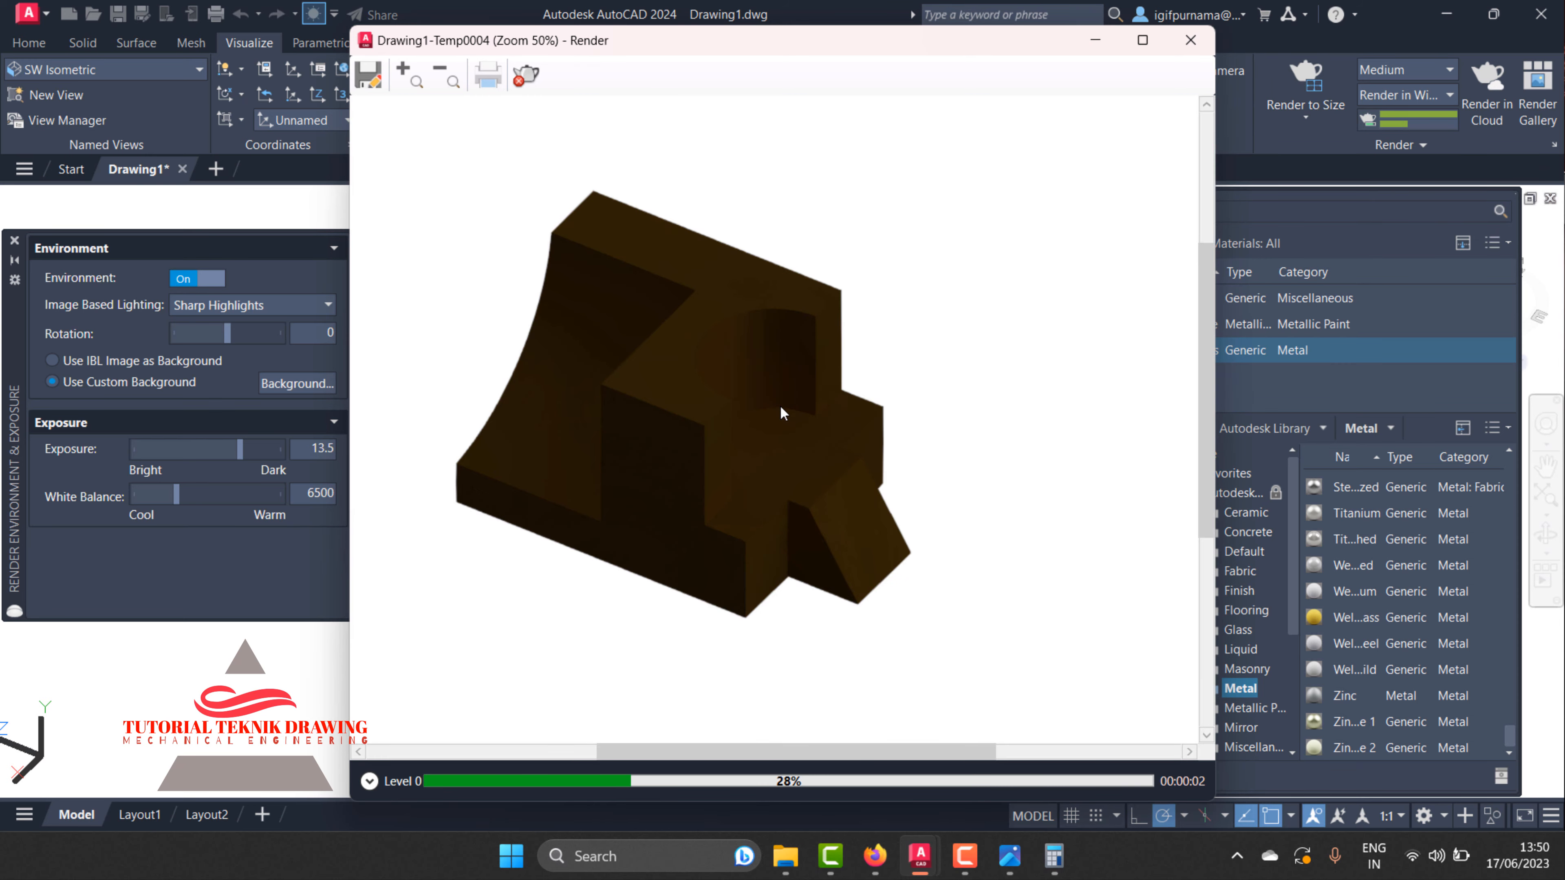
left_click(1190, 40)
- Brighten the render exposure to 10.3 and render the brass solid again
left_click_drag(239, 449, 222, 453)
left_click(1305, 83)
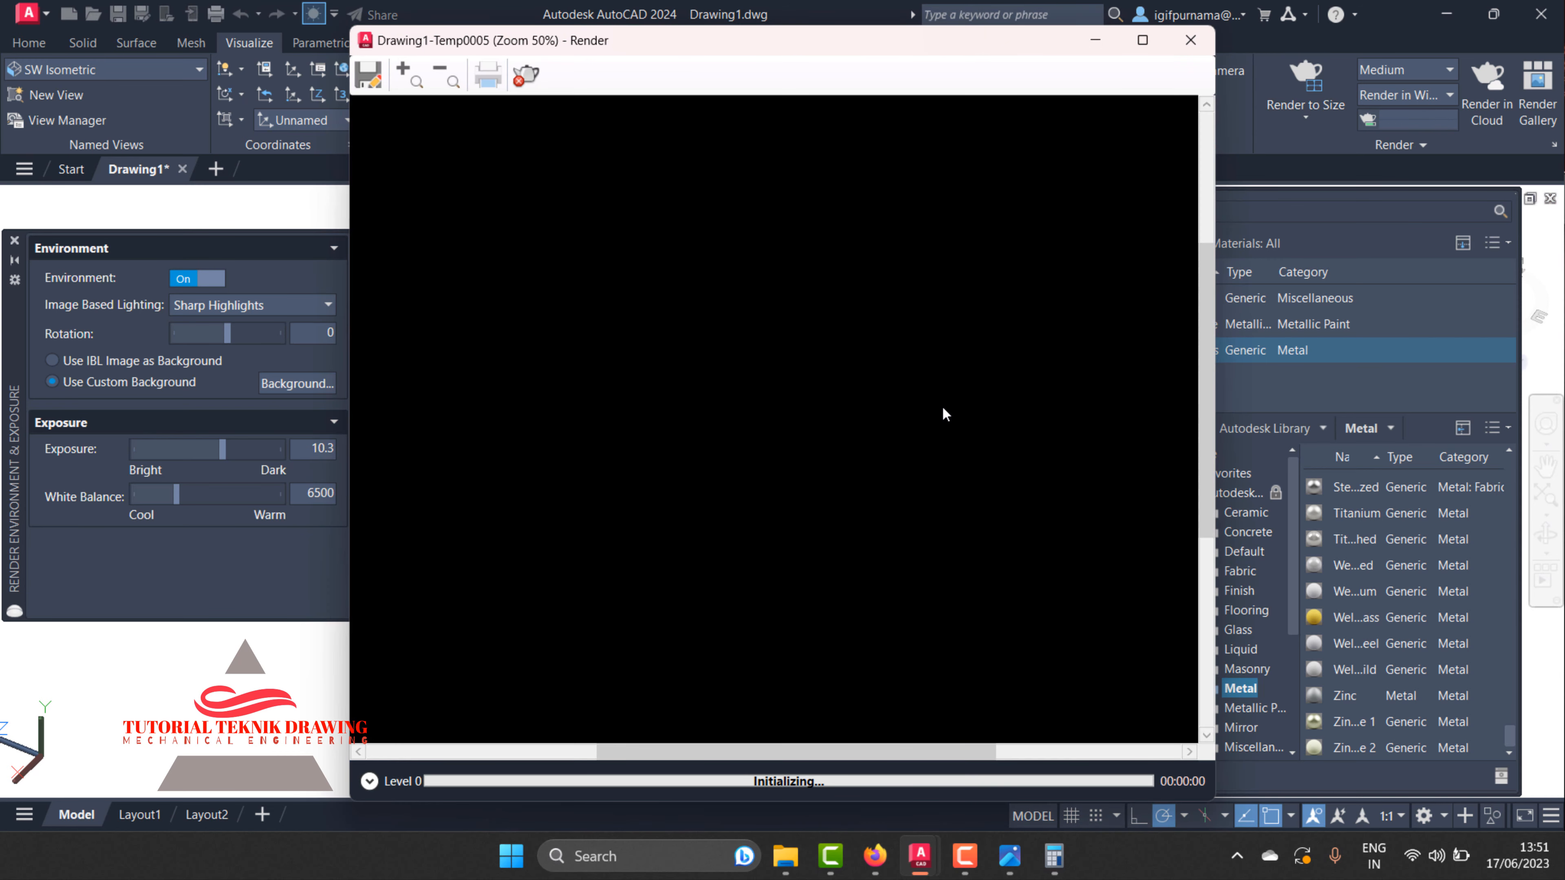